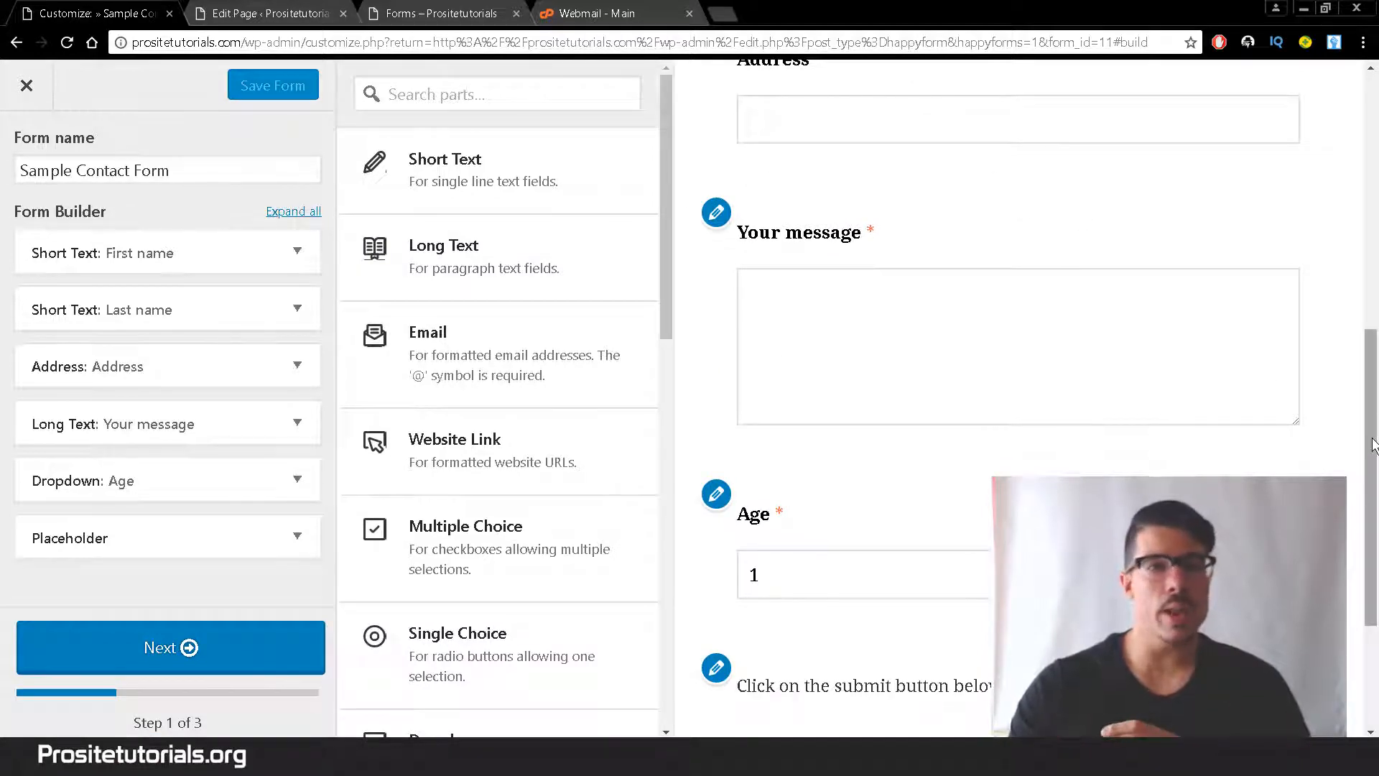
Switch to the 'Forms – Prositetutorials' preview, which shows the form's message-sent confirmation
scroll(1243, 364, up, 5)
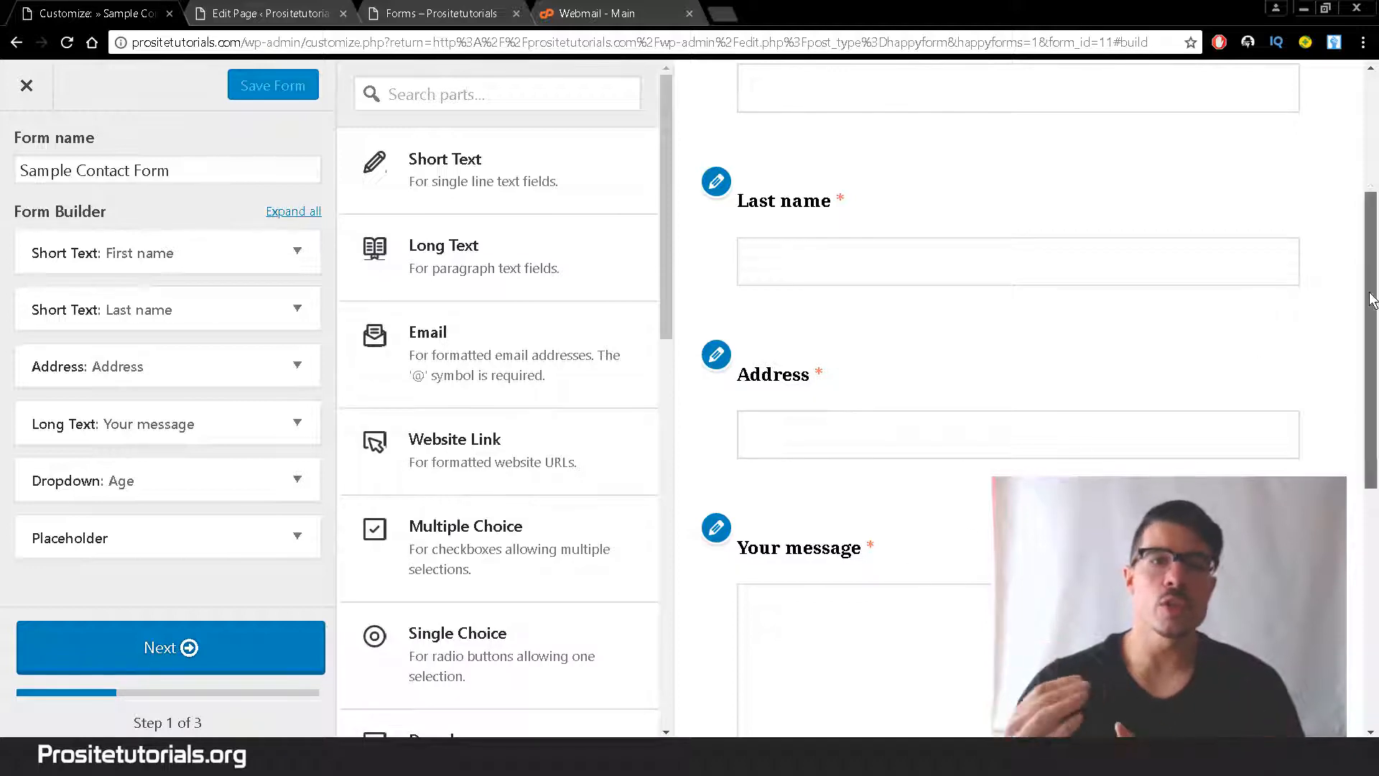
drag(1376, 262, 1343, 144)
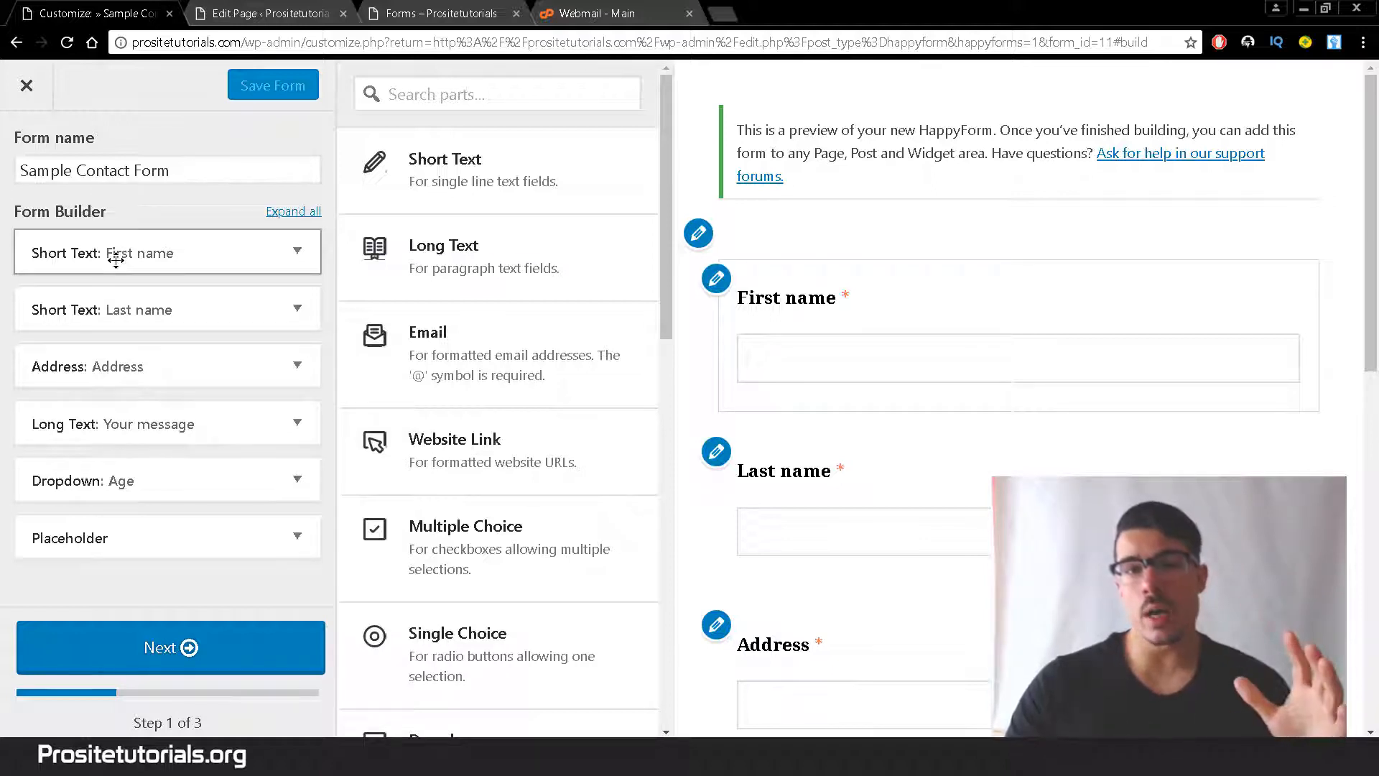
click(442, 13)
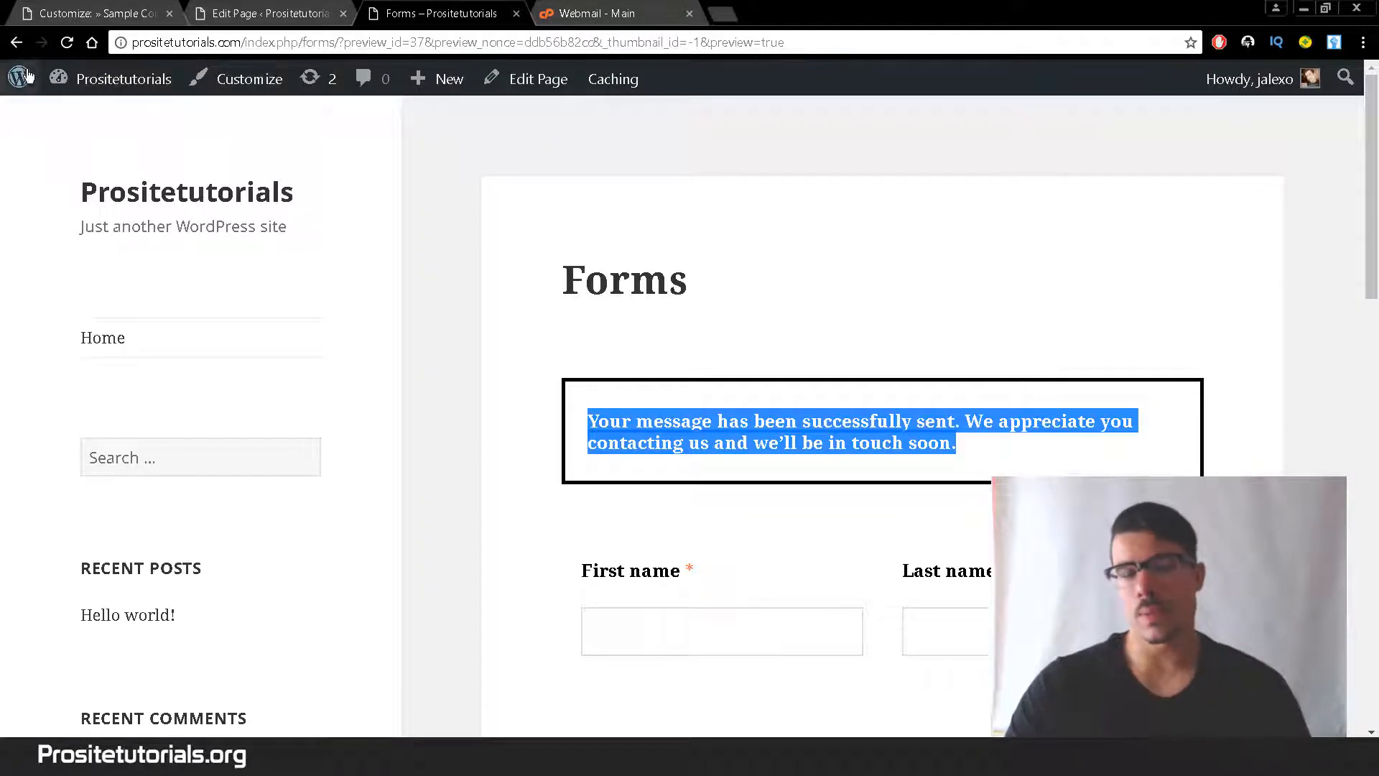
Replace the old Forms preview with a fresh one from Preview Changes, then return to the form builder
click(250, 13)
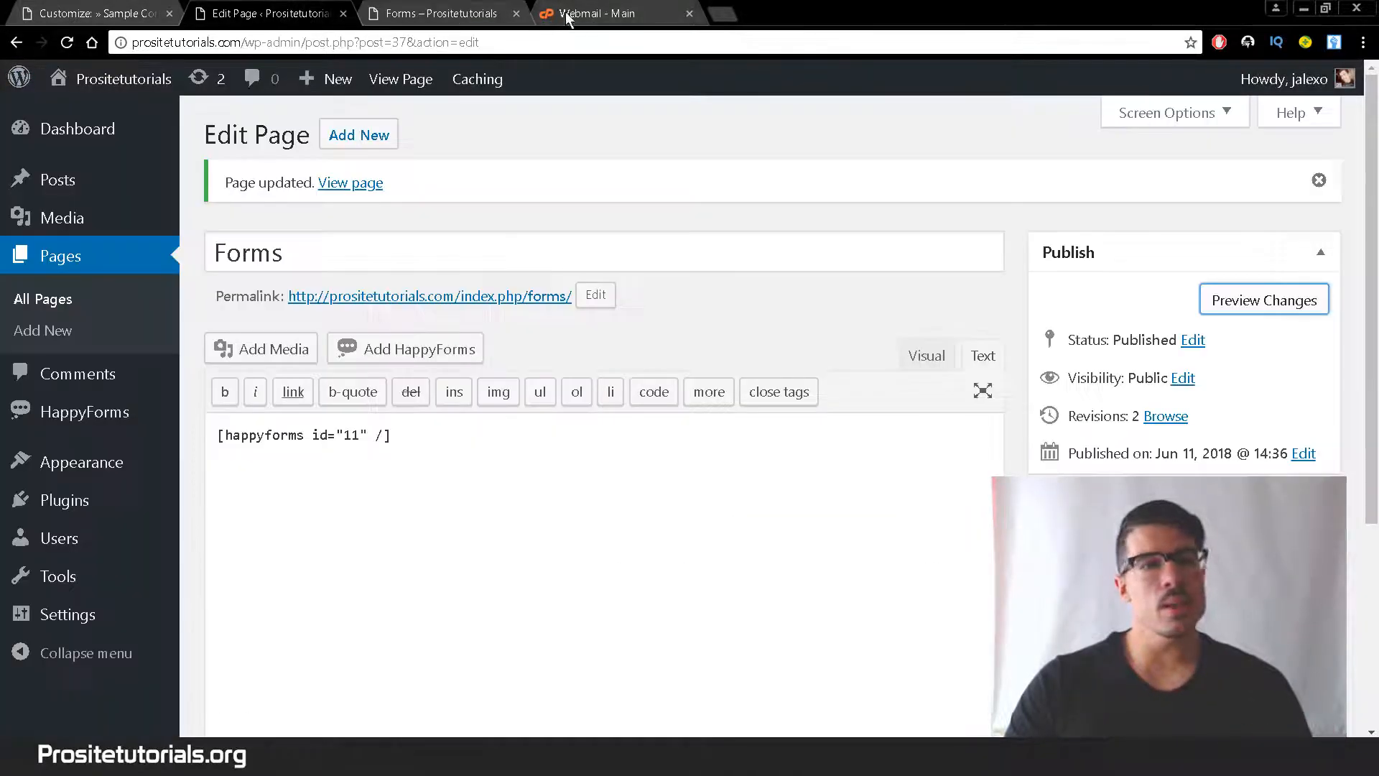
click(516, 13)
right_click(1268, 304)
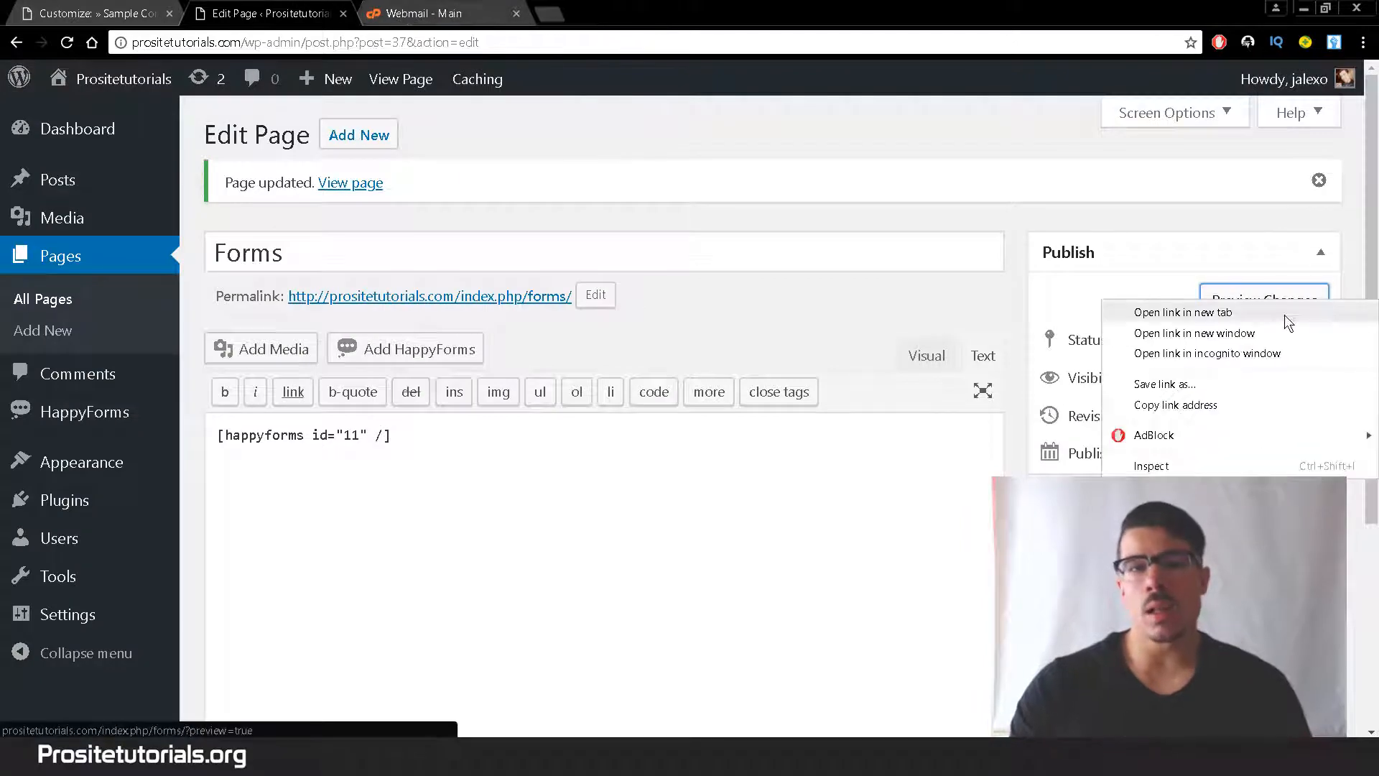
click(1279, 312)
click(442, 13)
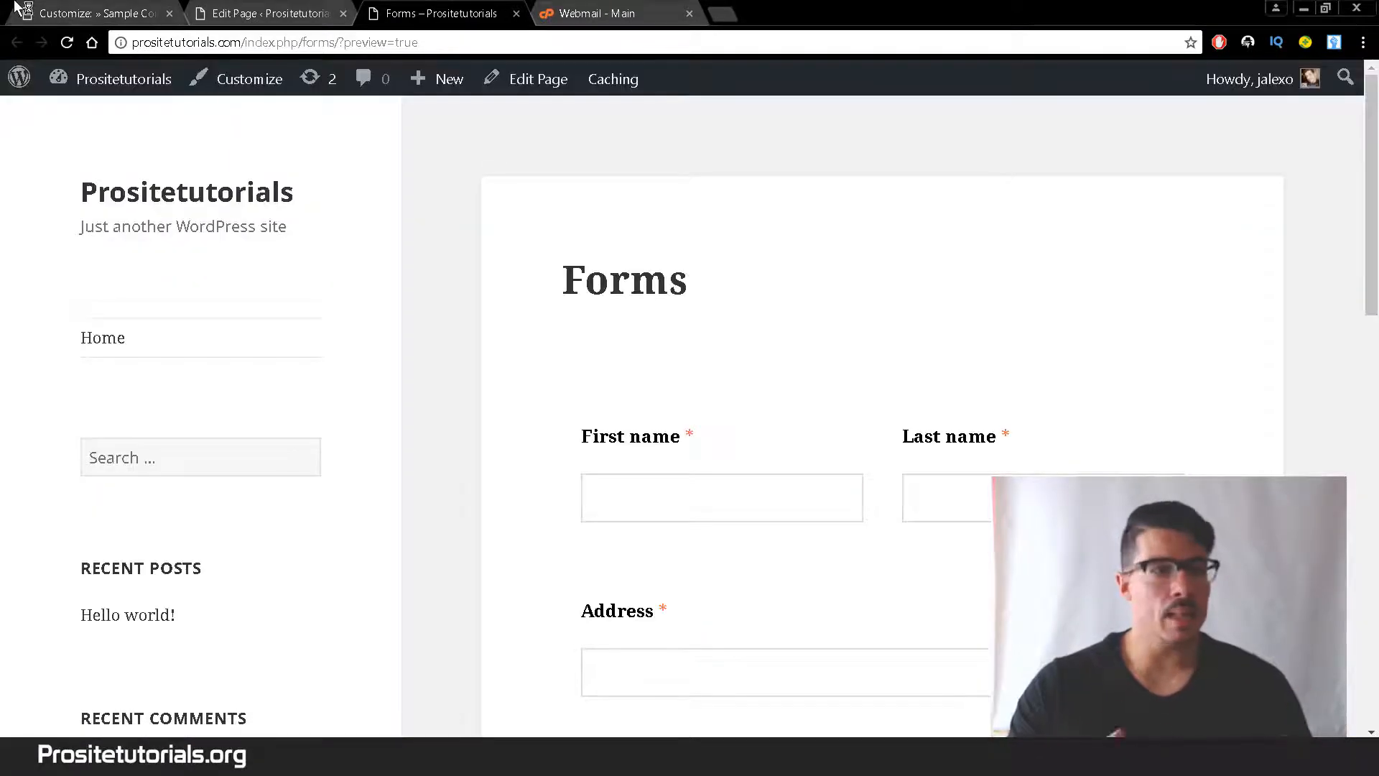
right_click(4, 9)
click(105, 13)
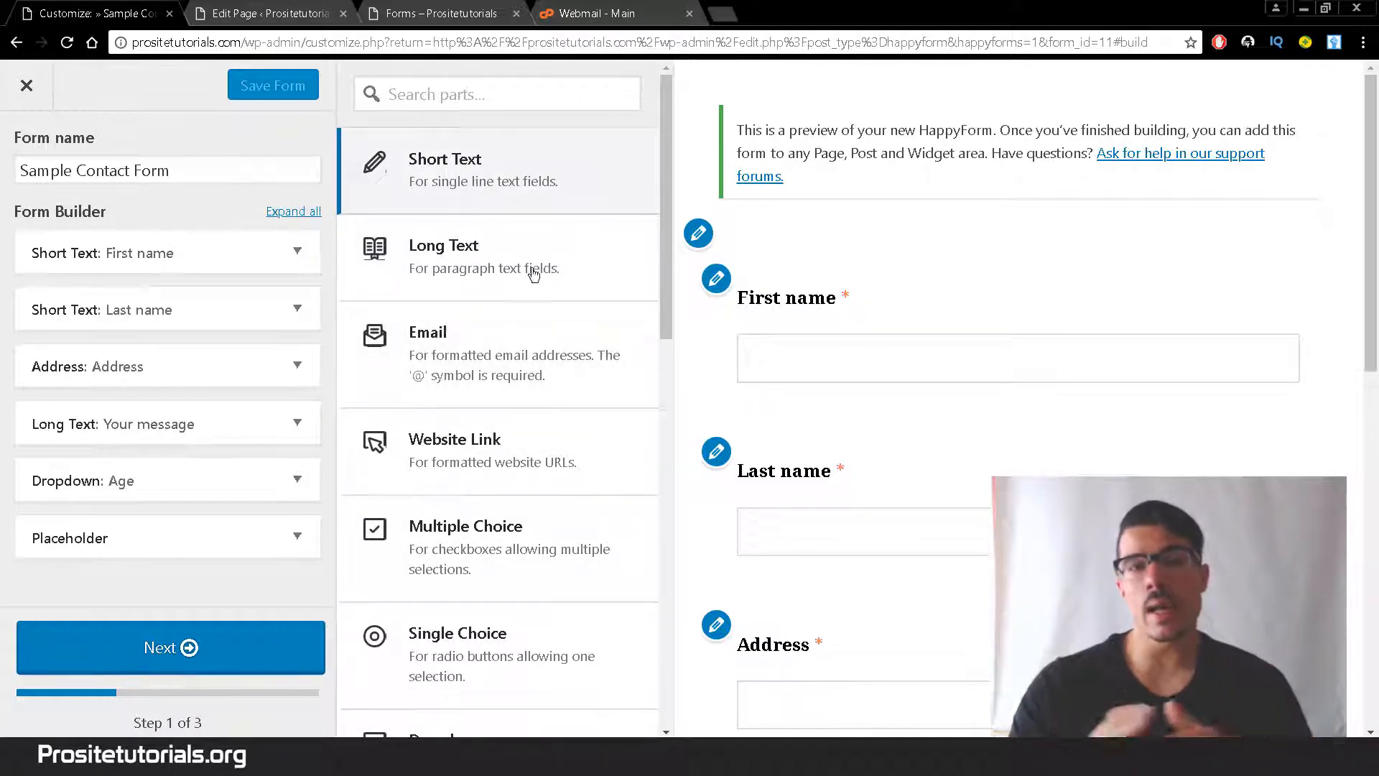
Add a Short Text part and delete it, then add an Email part after Placeholder
click(445, 162)
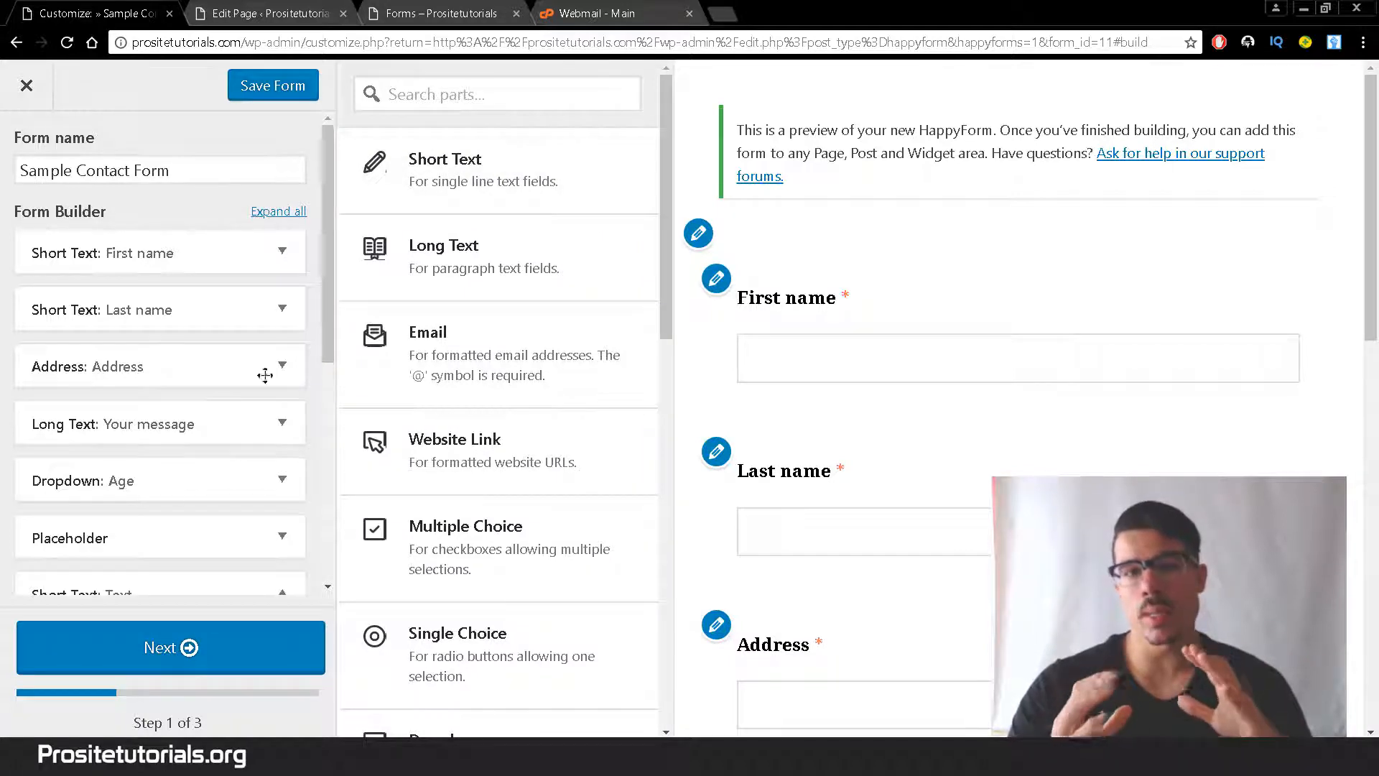
drag(321, 337, 334, 551)
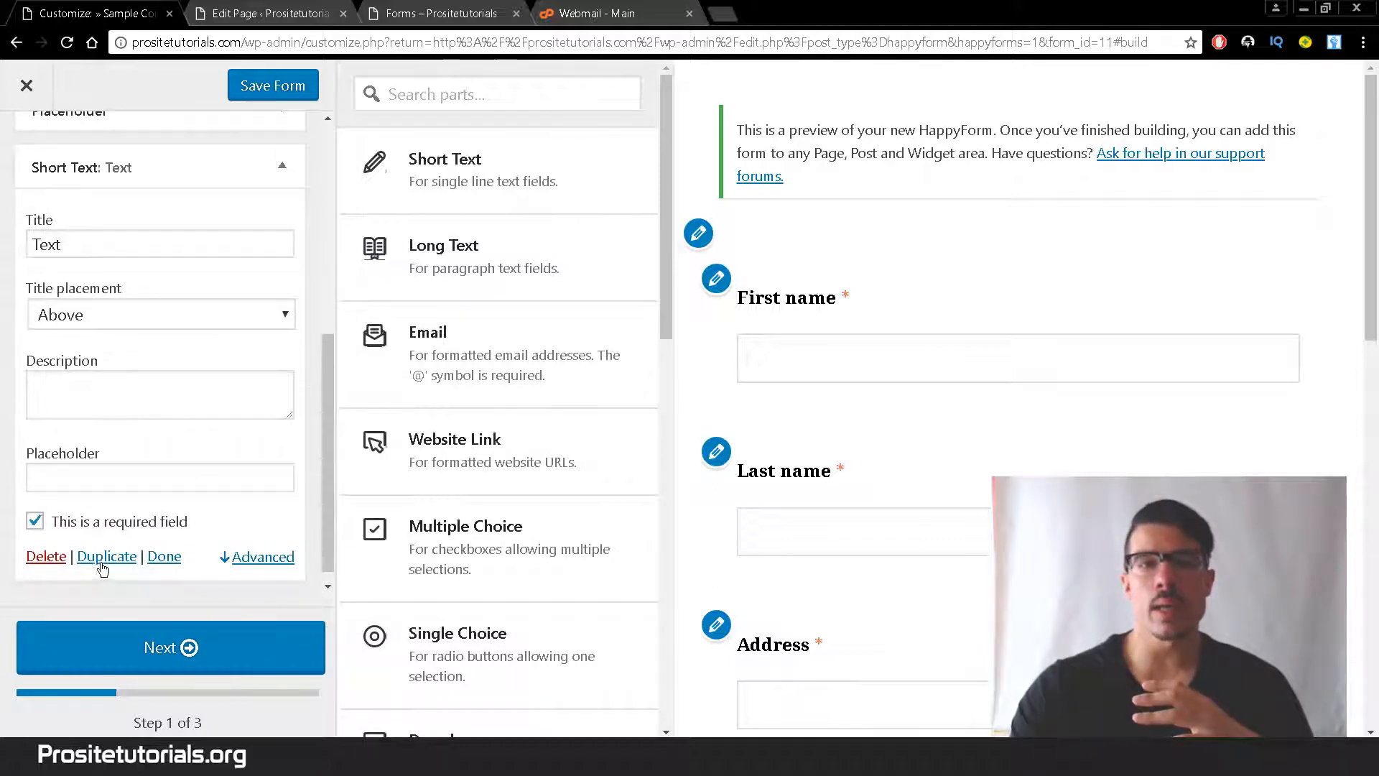
click(43, 557)
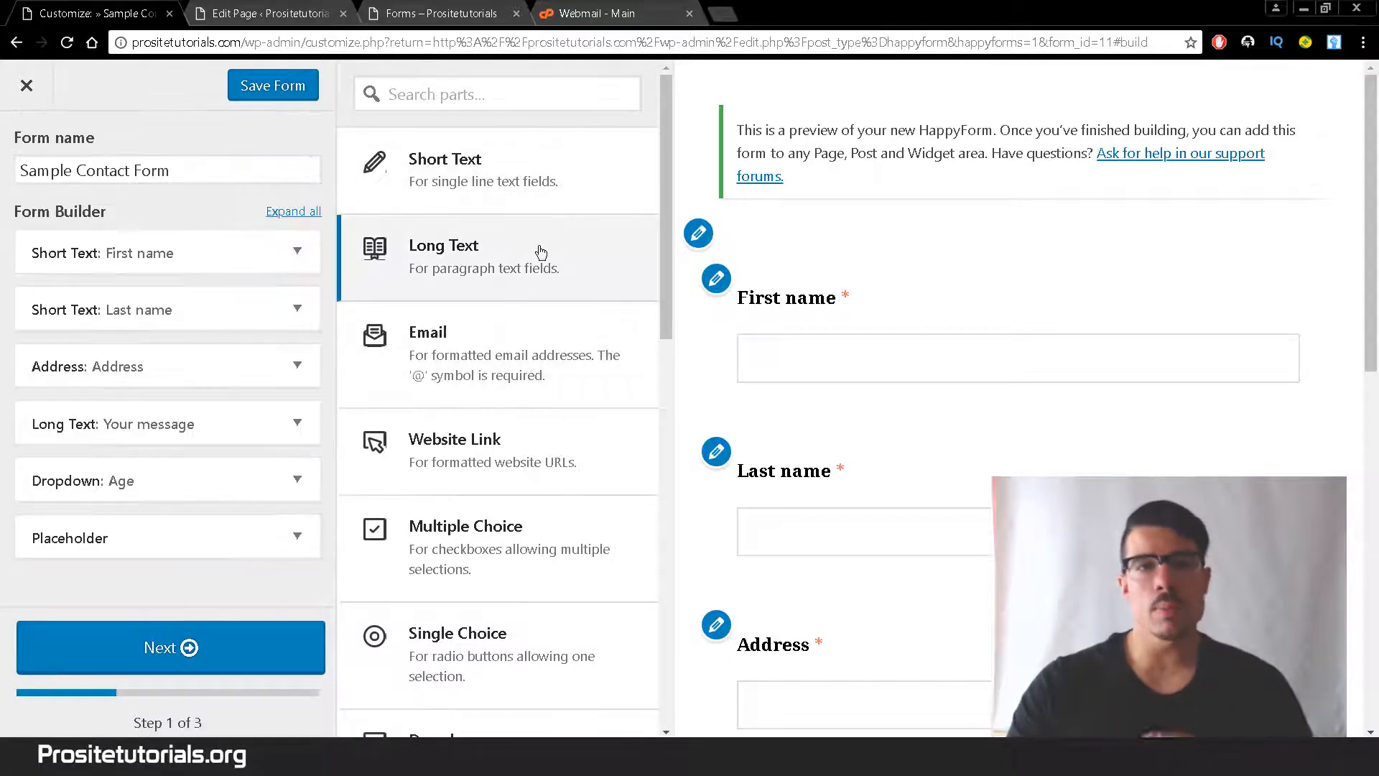
click(506, 378)
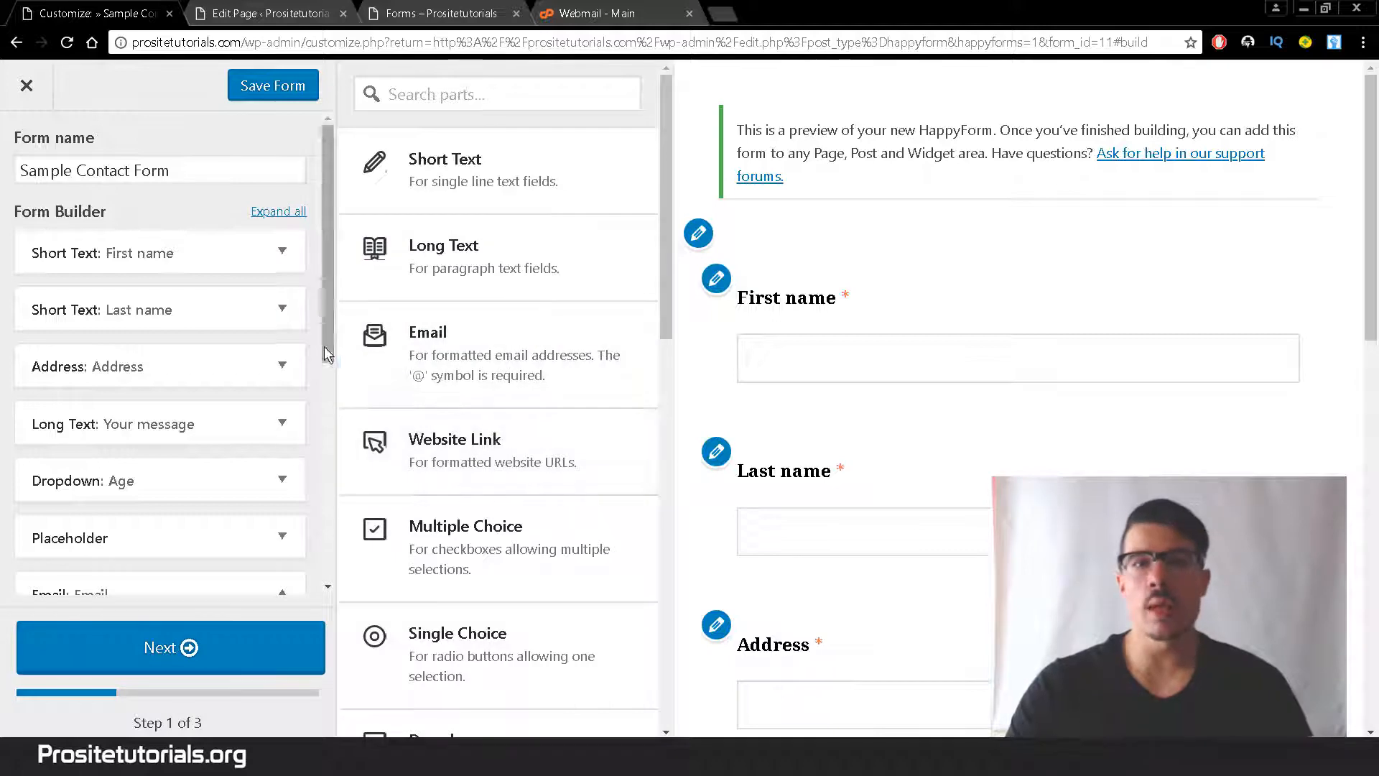
drag(324, 346, 328, 534)
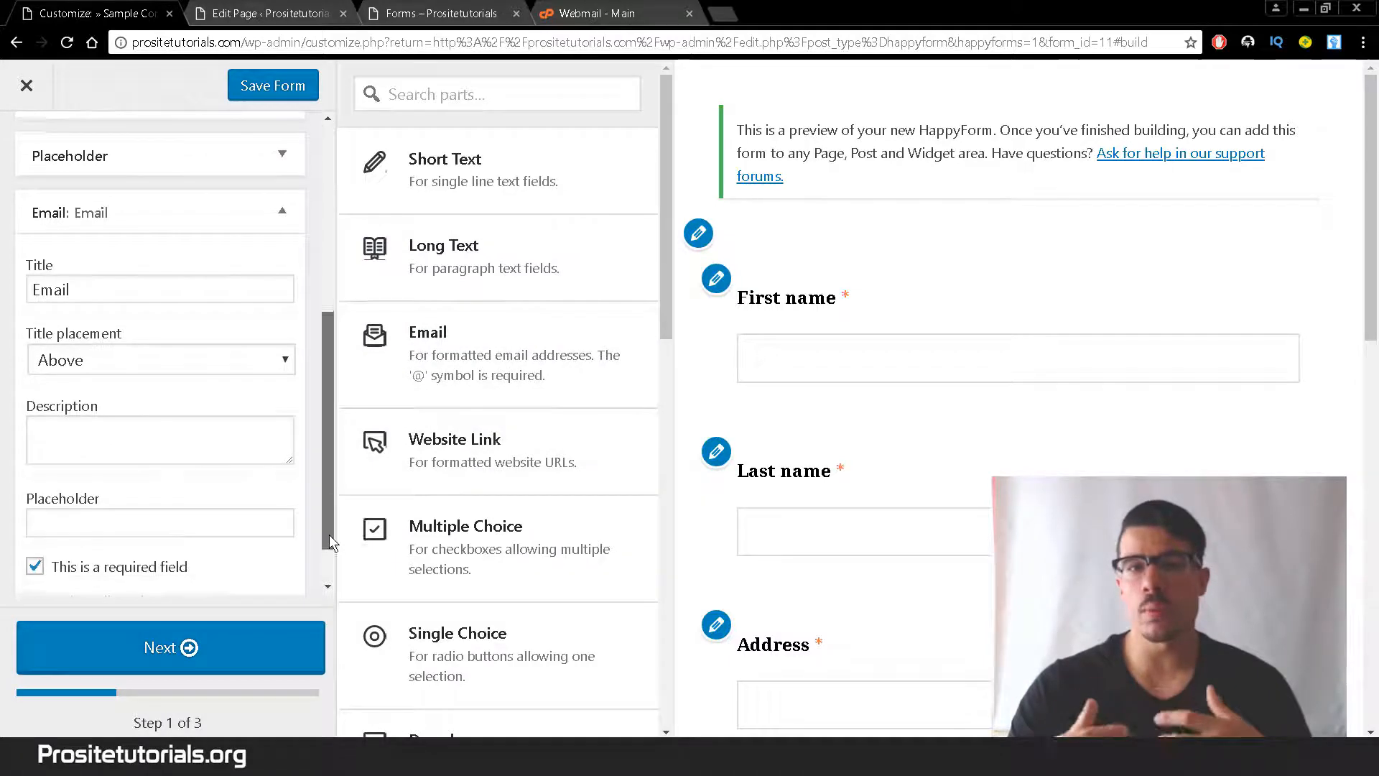
click(282, 214)
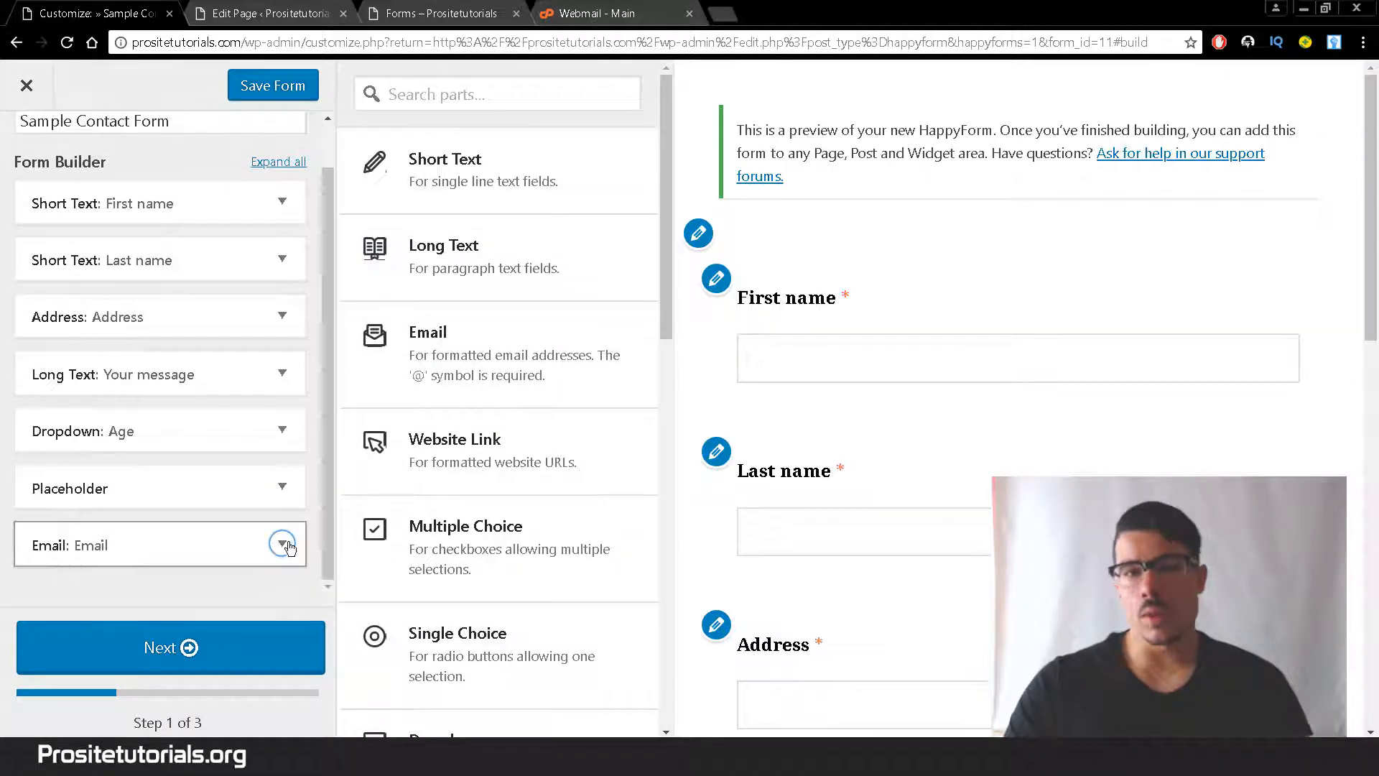
click(282, 542)
scroll(322, 486, down, 2)
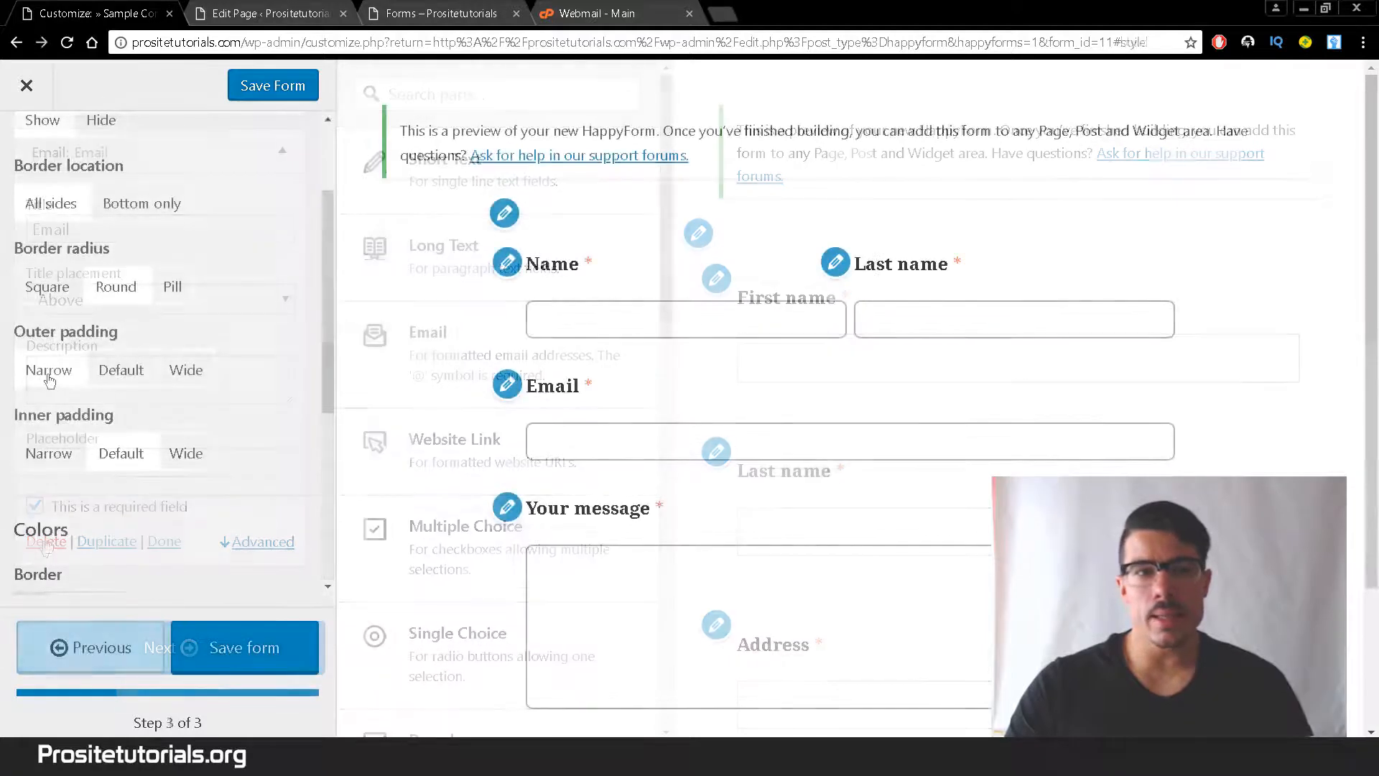
Try Wide outer padding before returning it to Default, then compare Wide, Narrow and Default inner padding
click(188, 369)
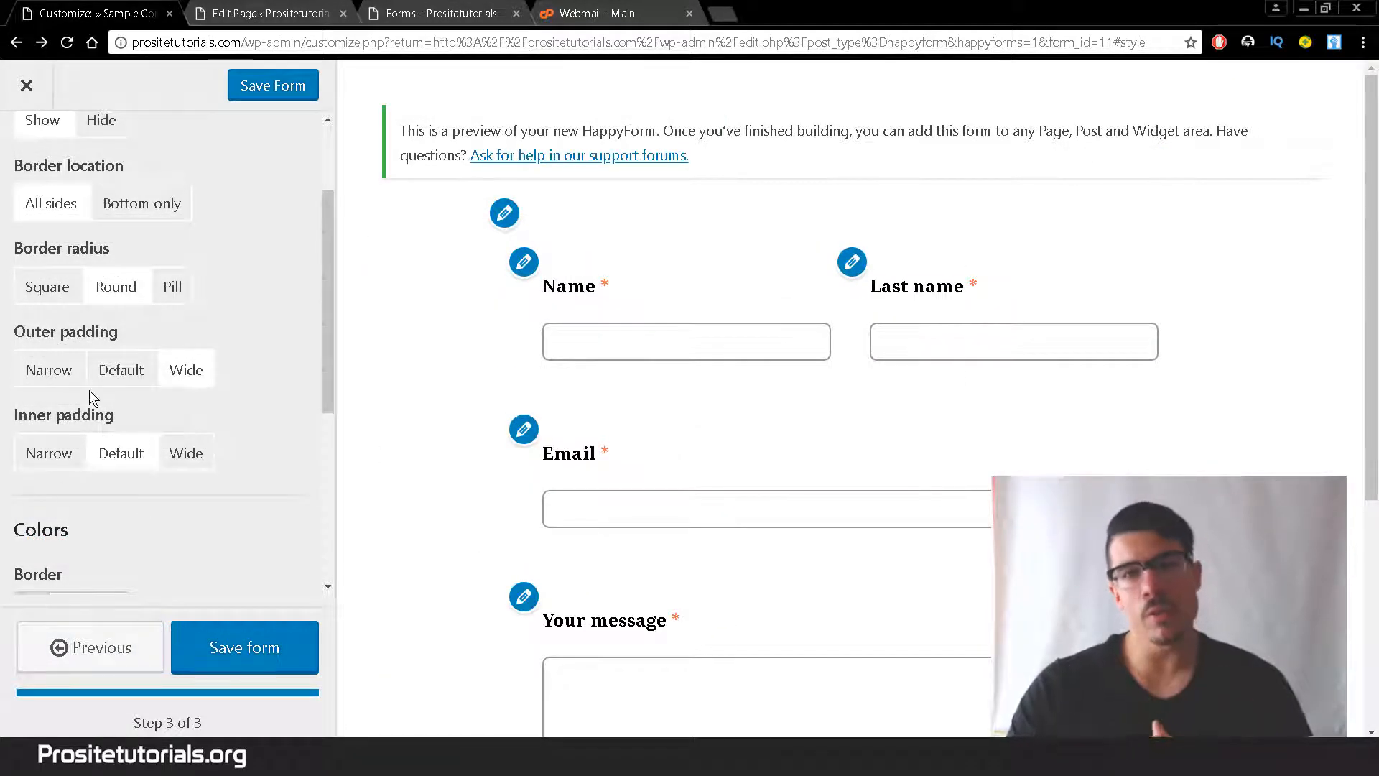
click(109, 379)
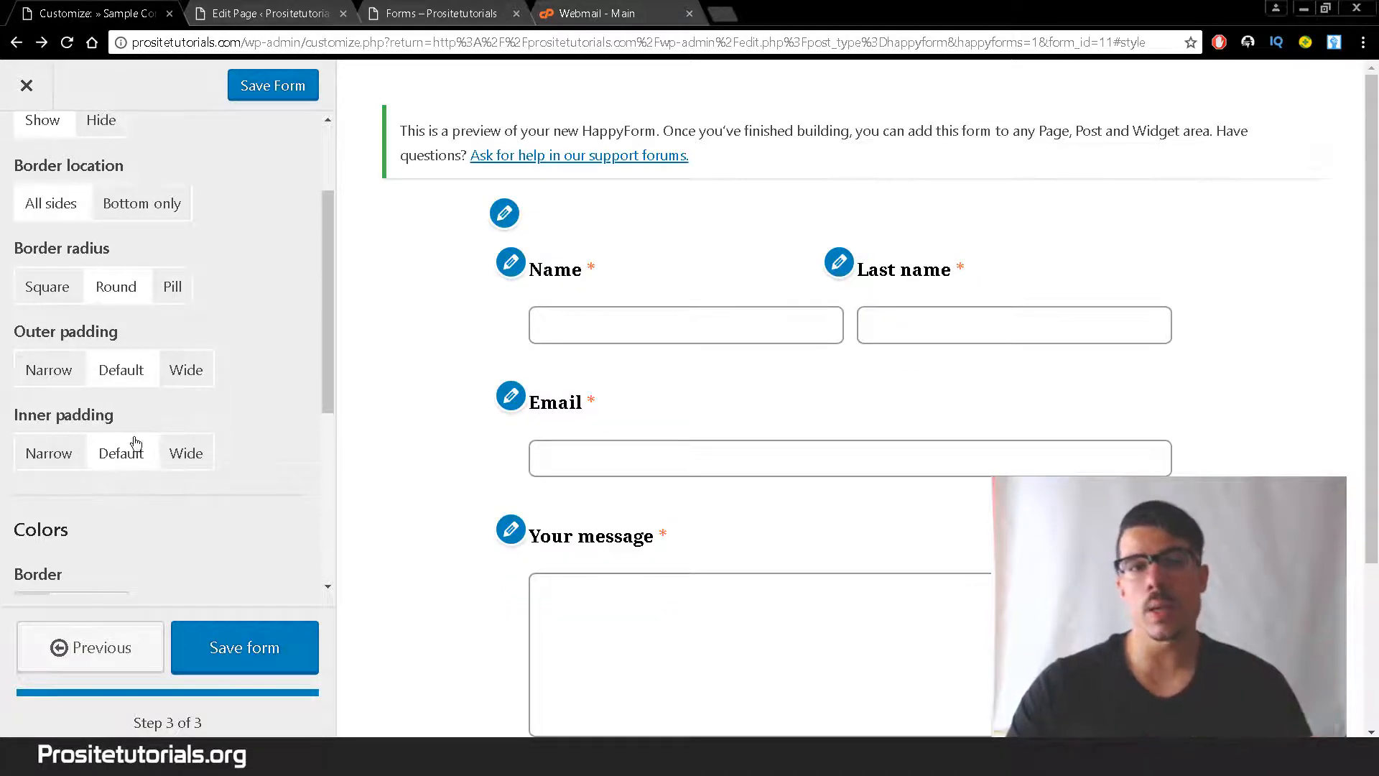
click(190, 456)
click(69, 462)
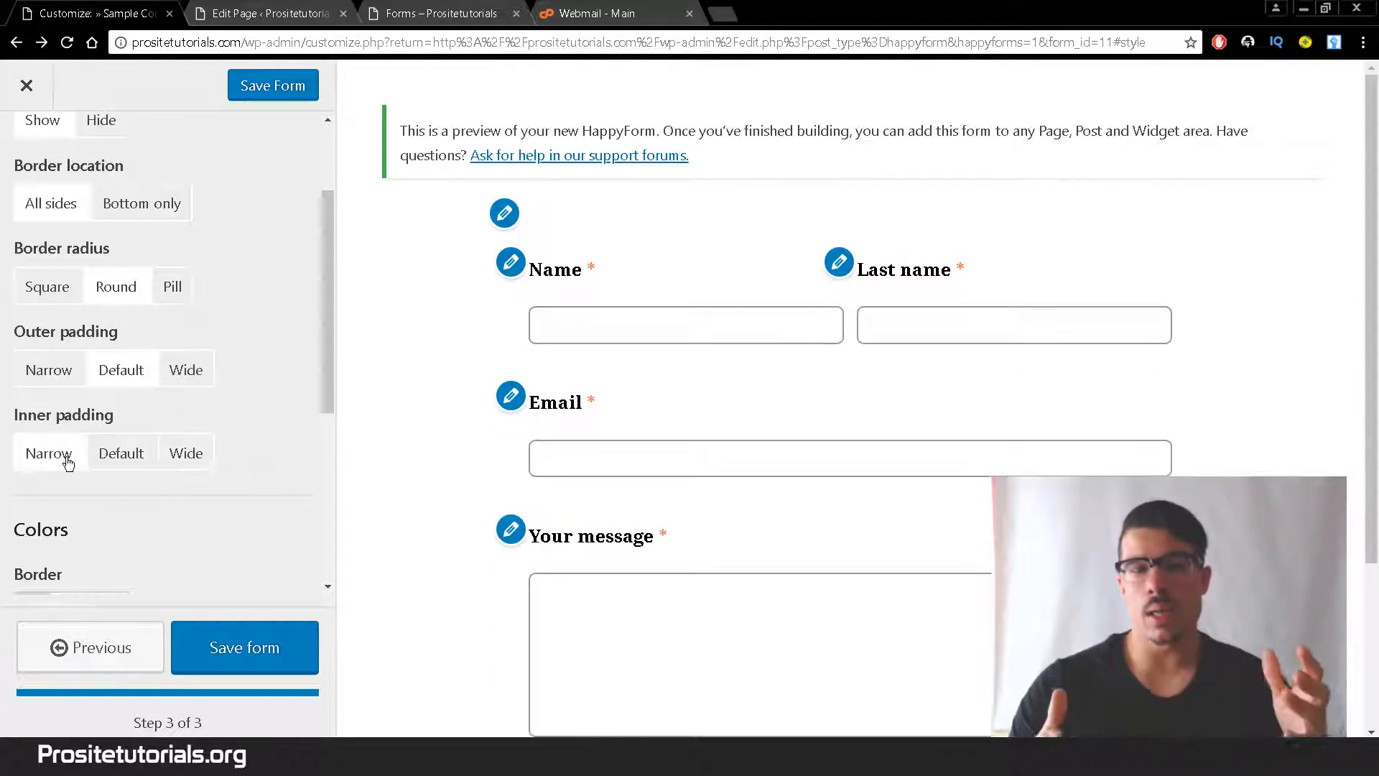
click(120, 459)
click(61, 456)
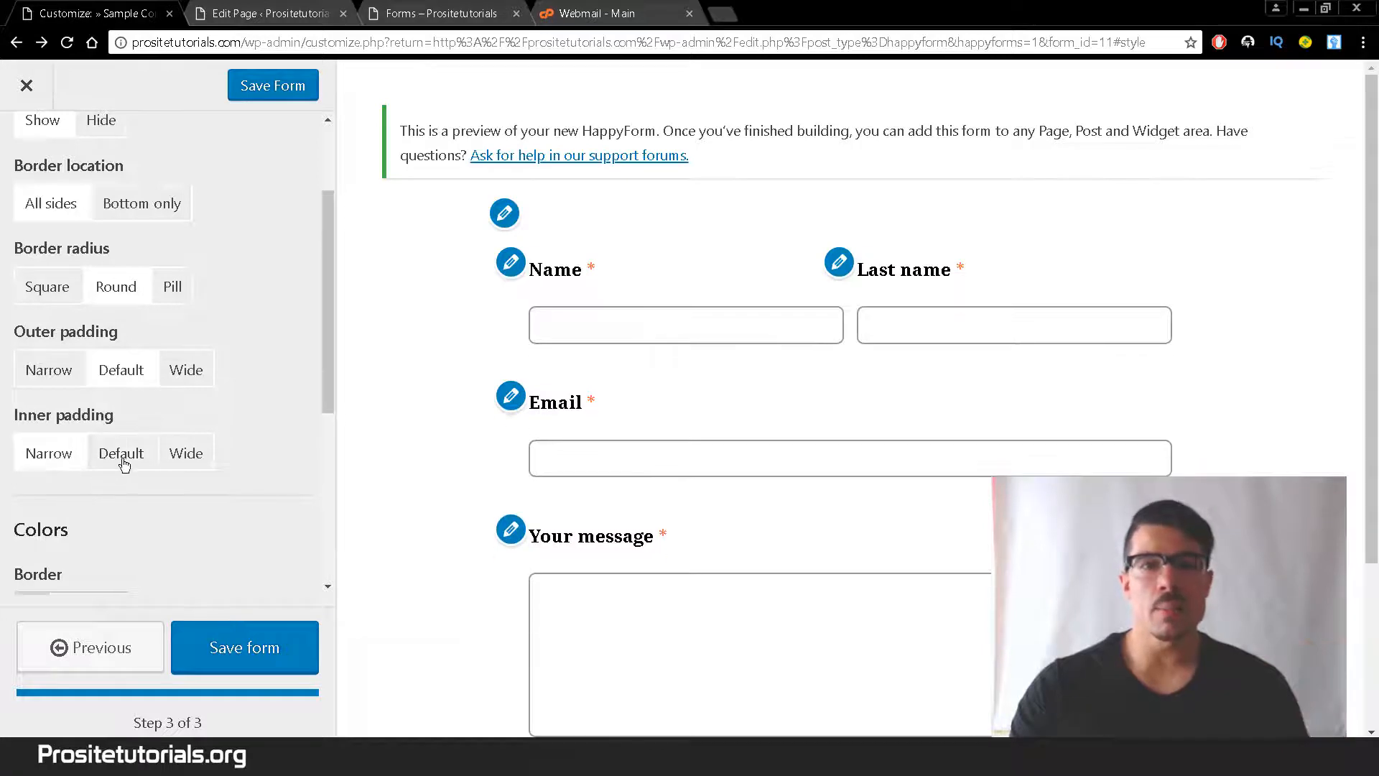
drag(327, 385, 334, 561)
Give the field borders a grey #7f7f7f colour and check it on the Name field
click(36, 262)
click(71, 400)
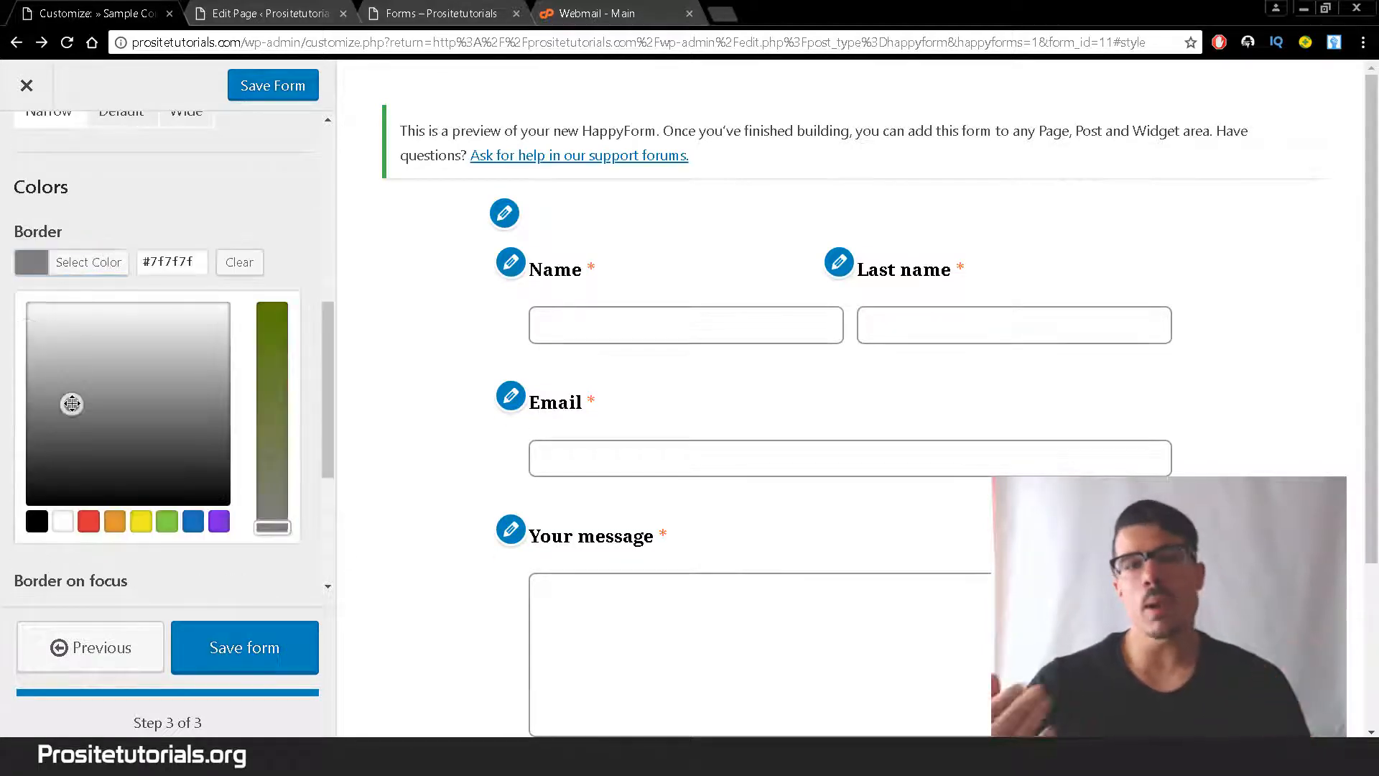
click(5, 372)
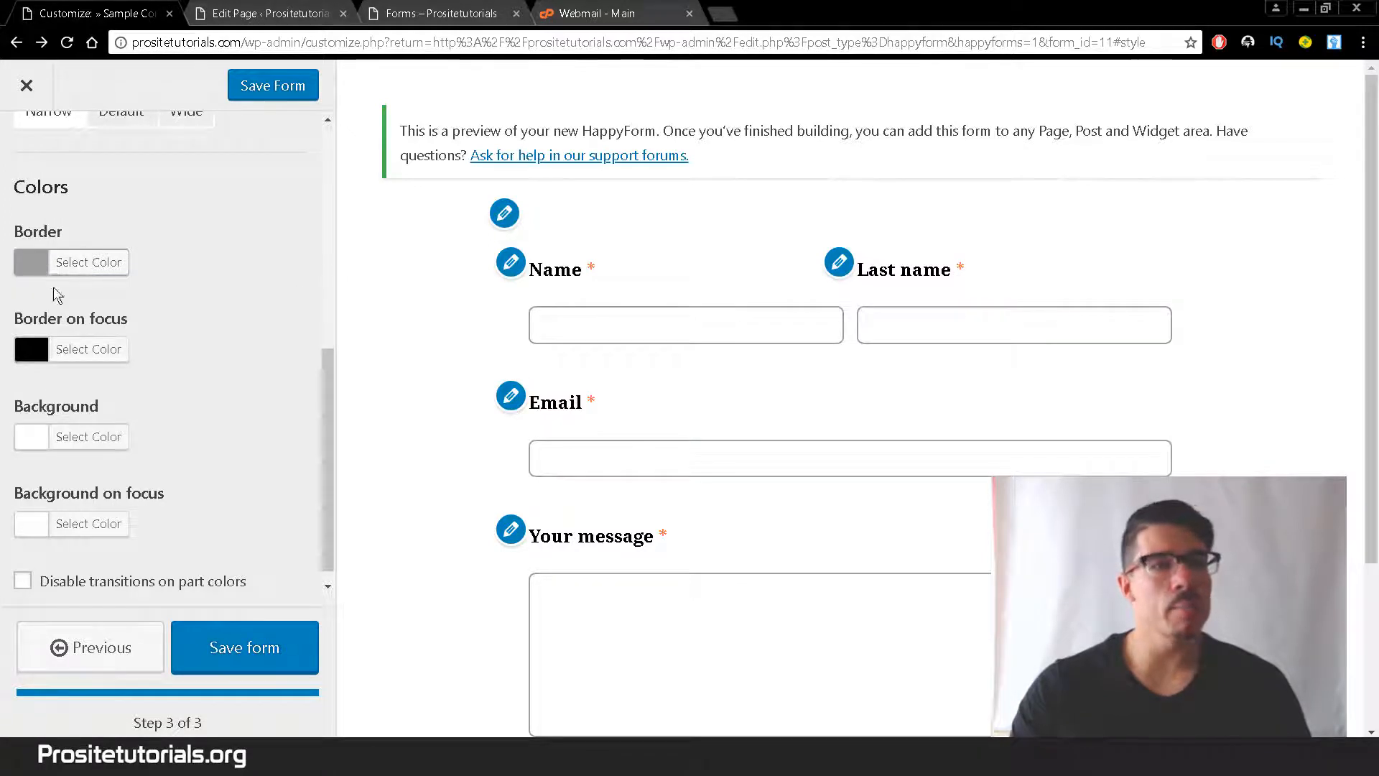
click(728, 341)
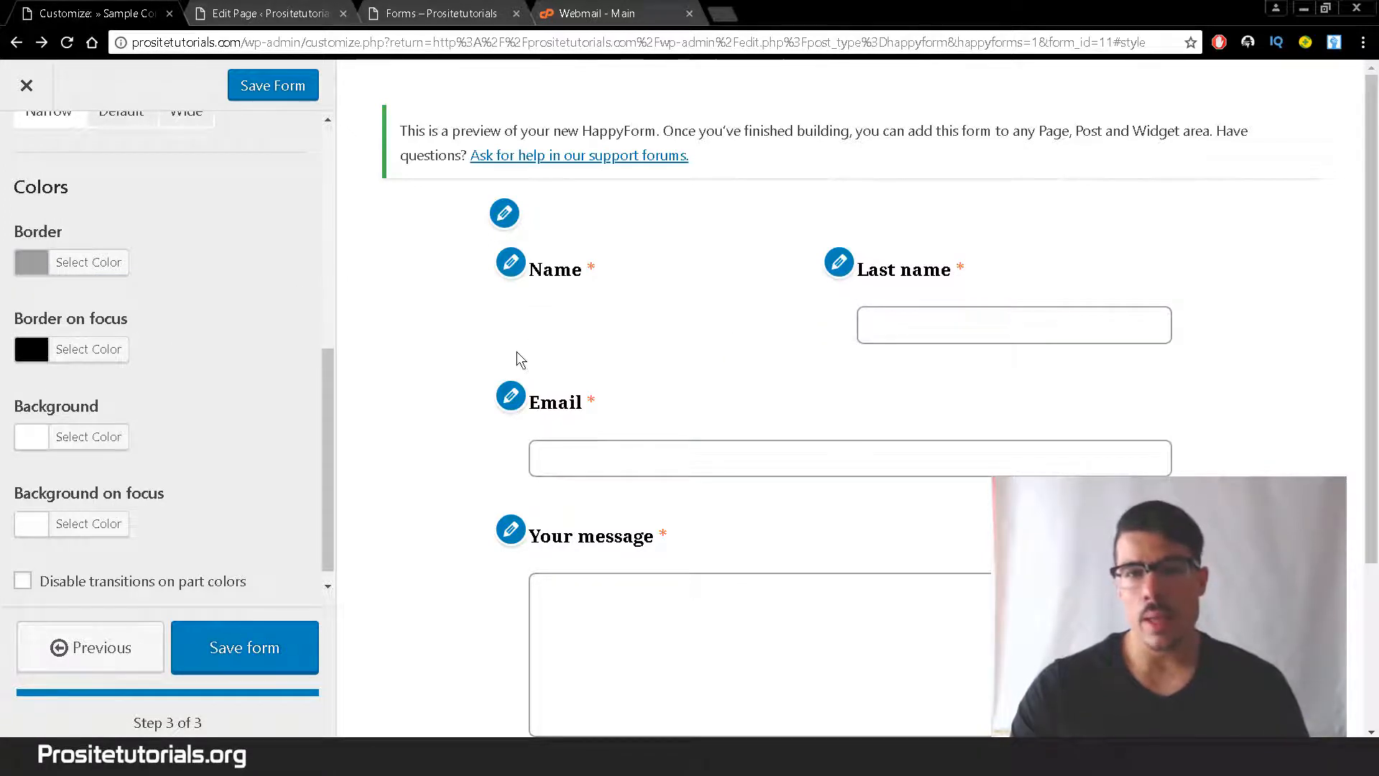
Make focused field borders red and test it on the Name field
click(21, 352)
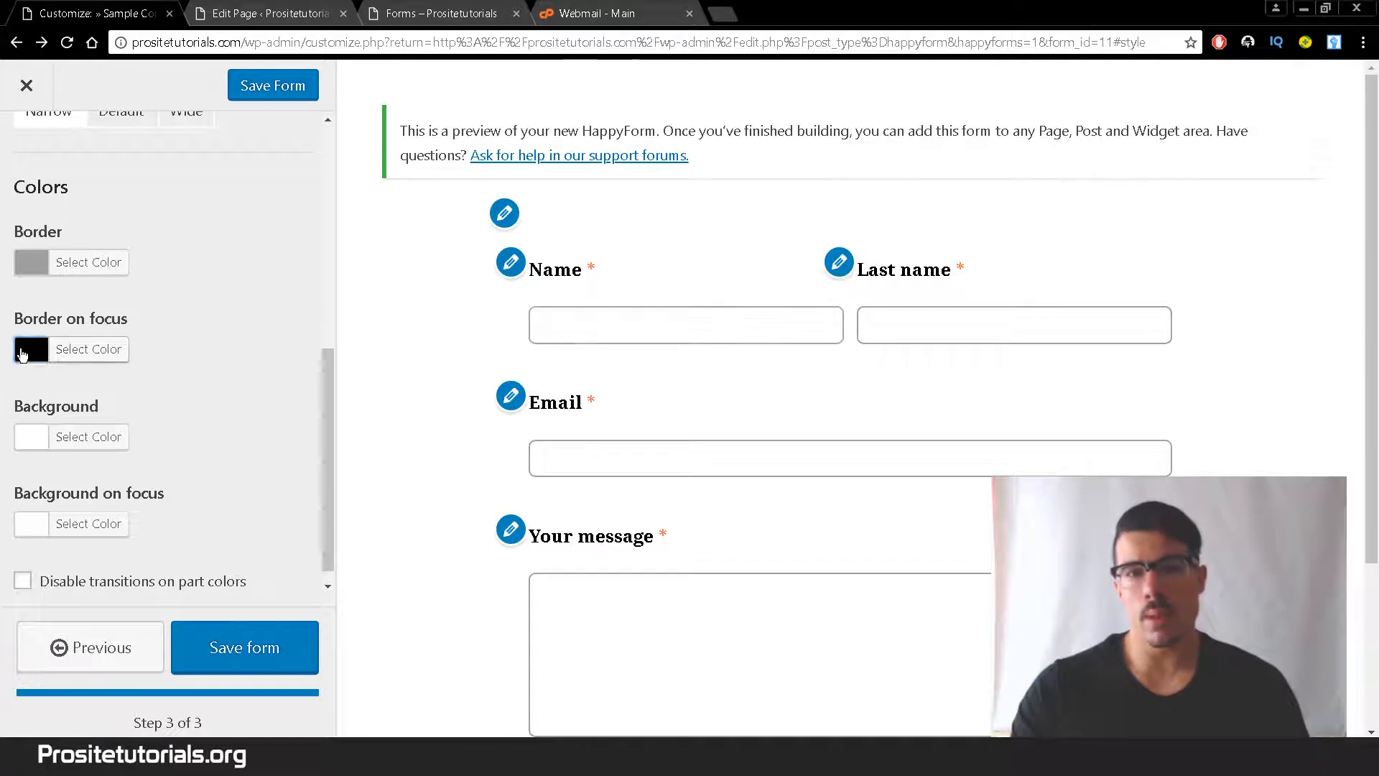
click(28, 583)
scroll(79, 592, down, 2)
click(92, 586)
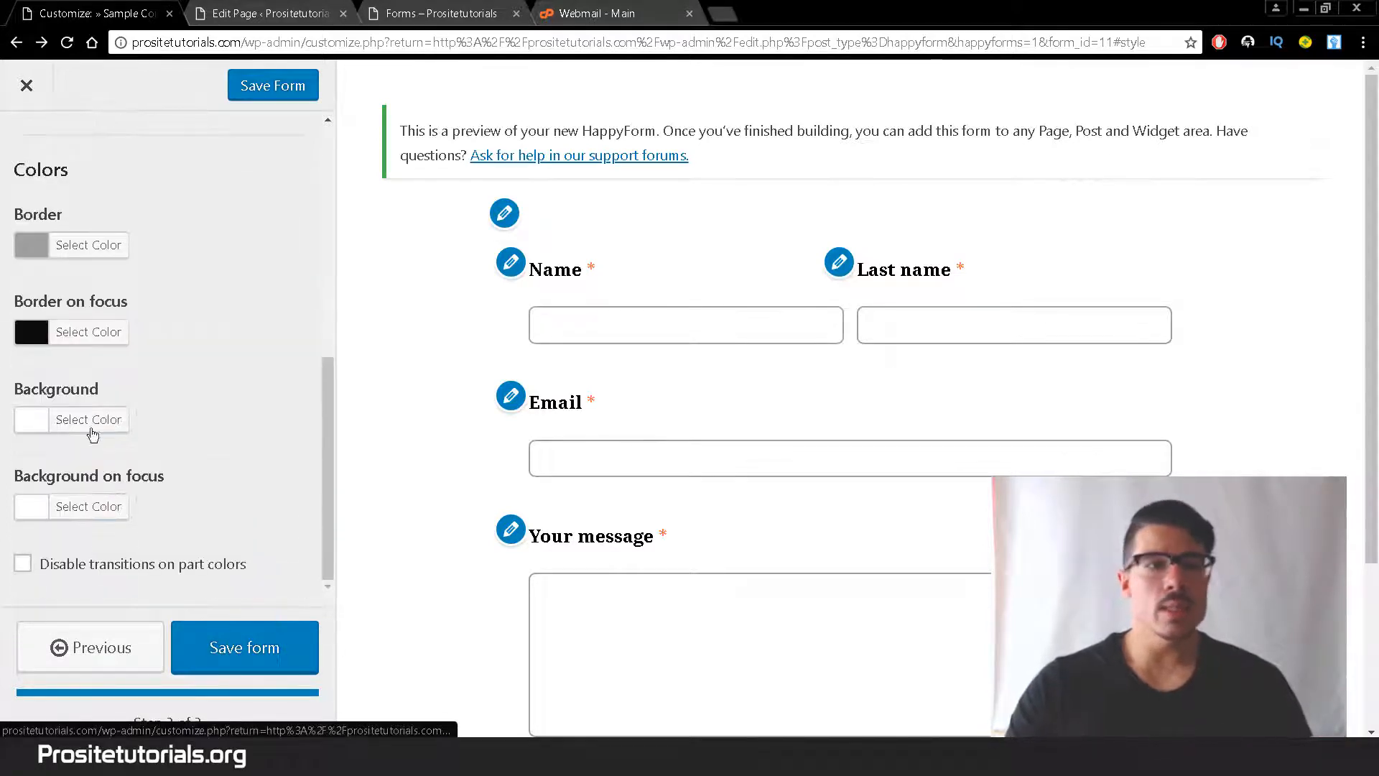
click(616, 323)
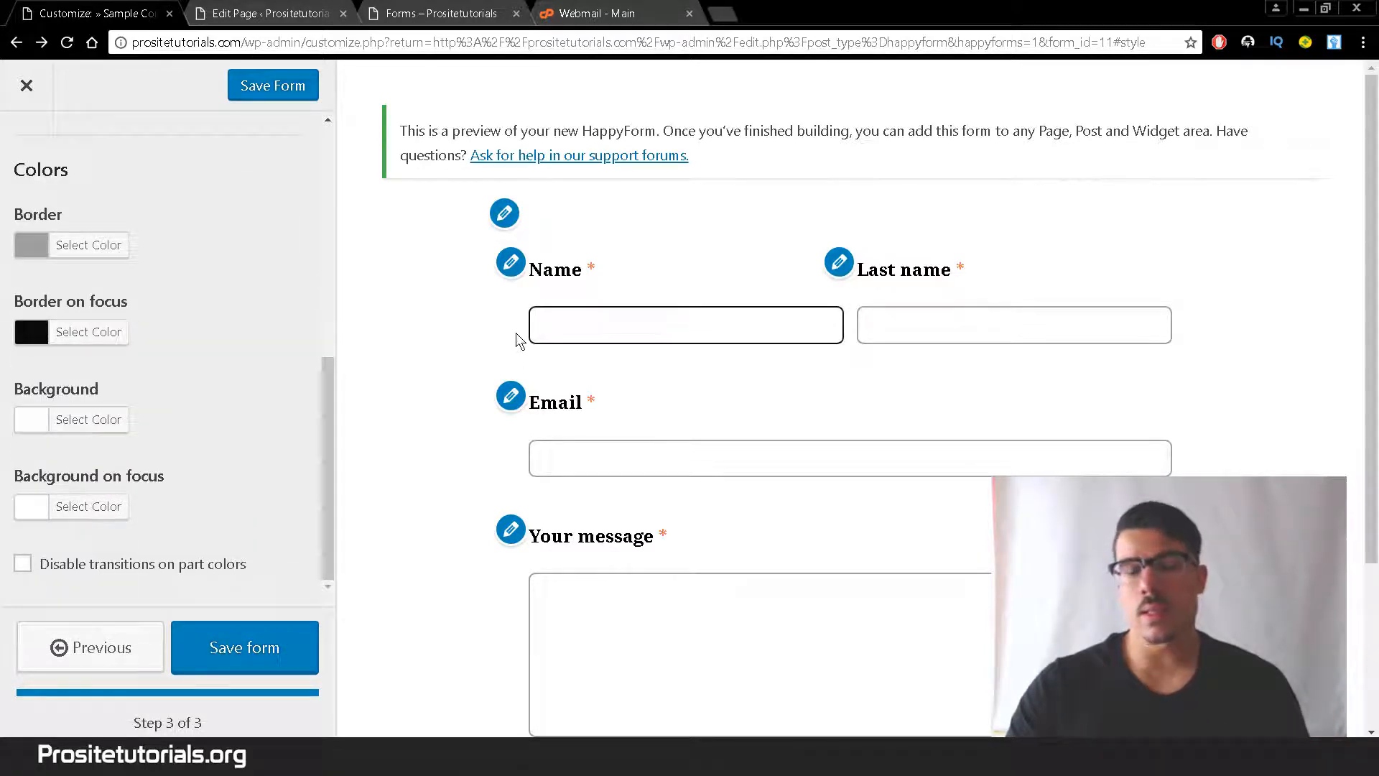
click(32, 332)
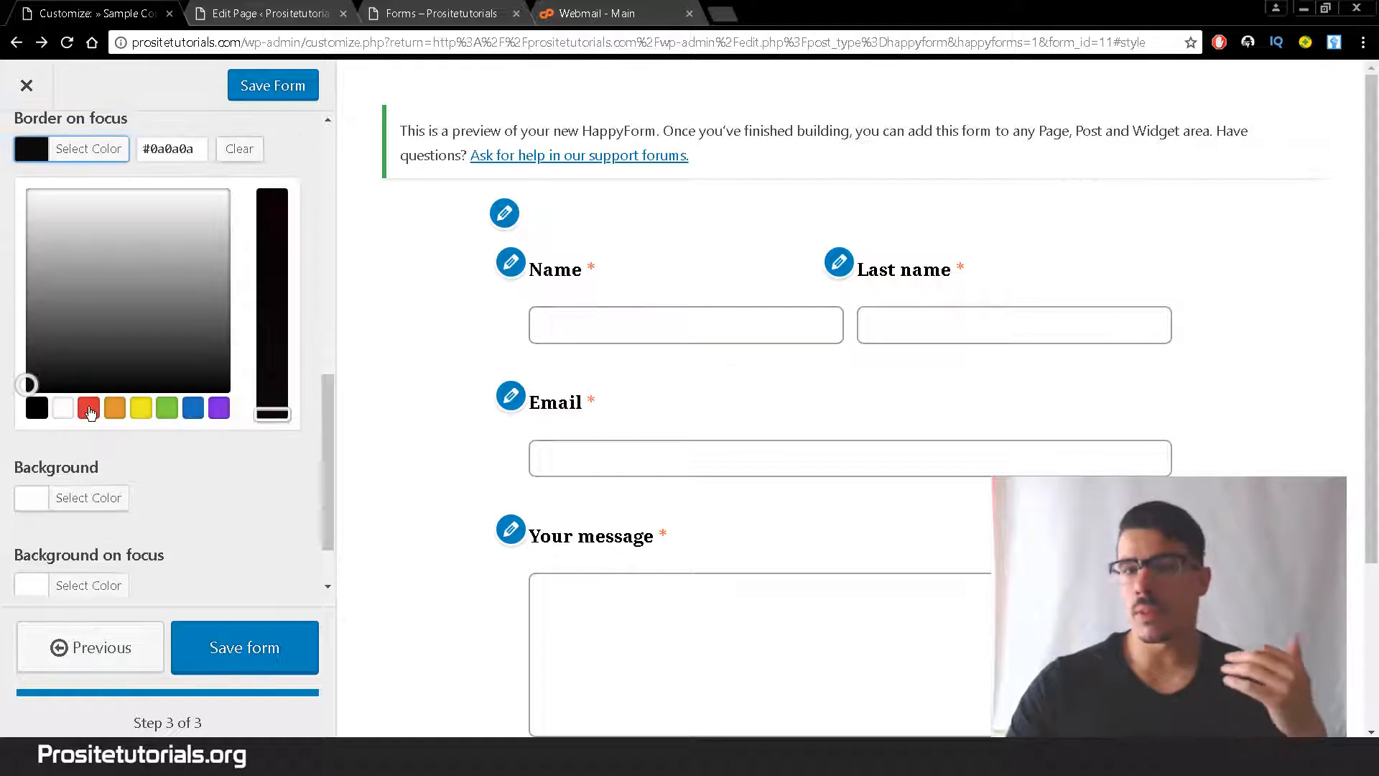
click(88, 408)
click(246, 486)
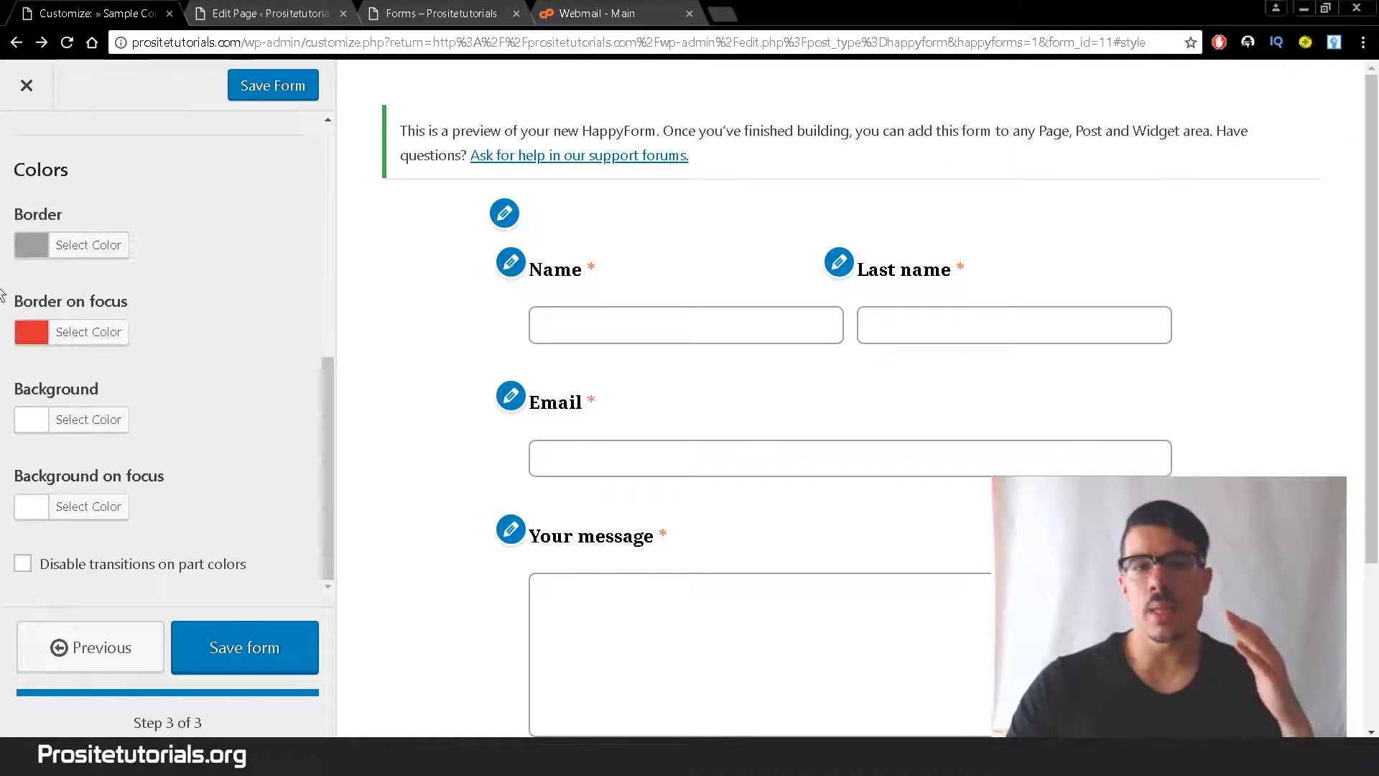
click(580, 319)
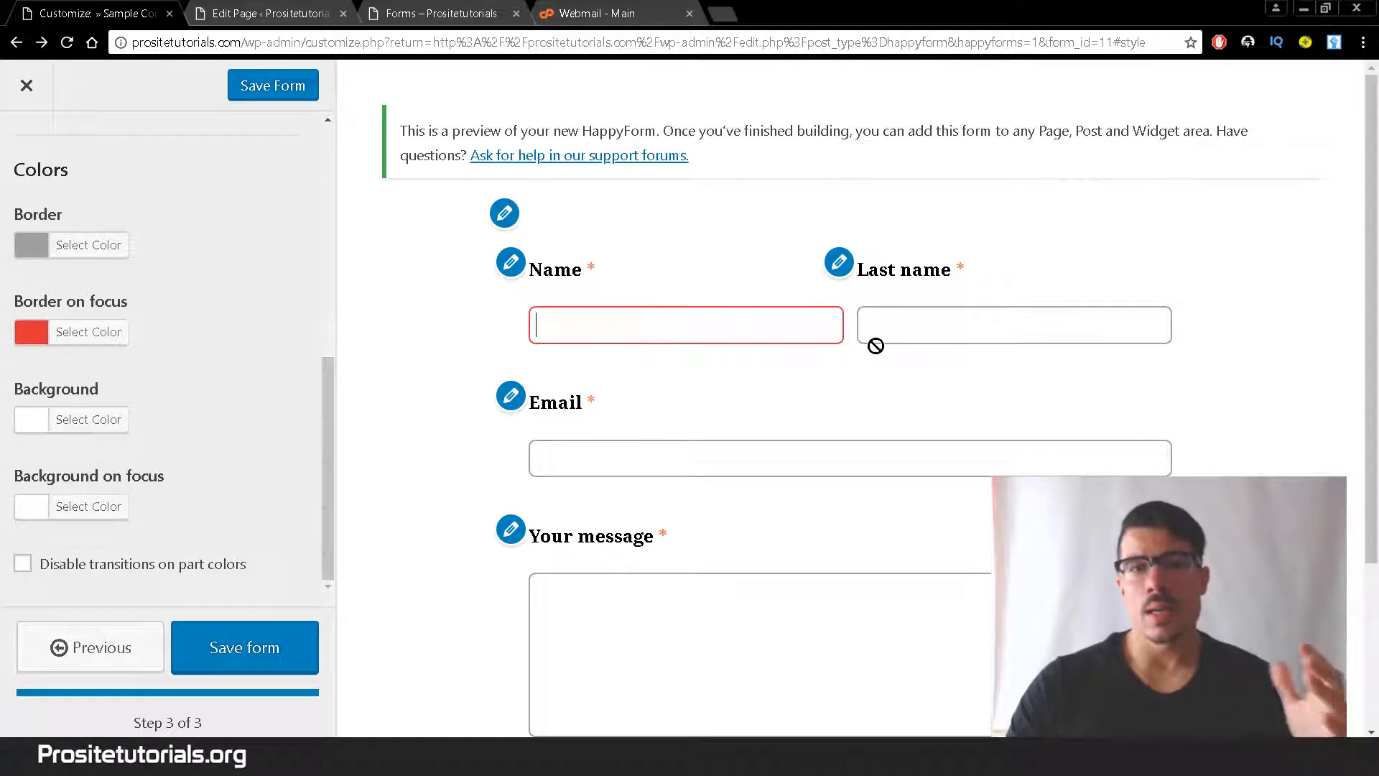
Check the red focus border on the Name, Last name, Email and Your message fields
click(897, 333)
click(816, 446)
click(587, 326)
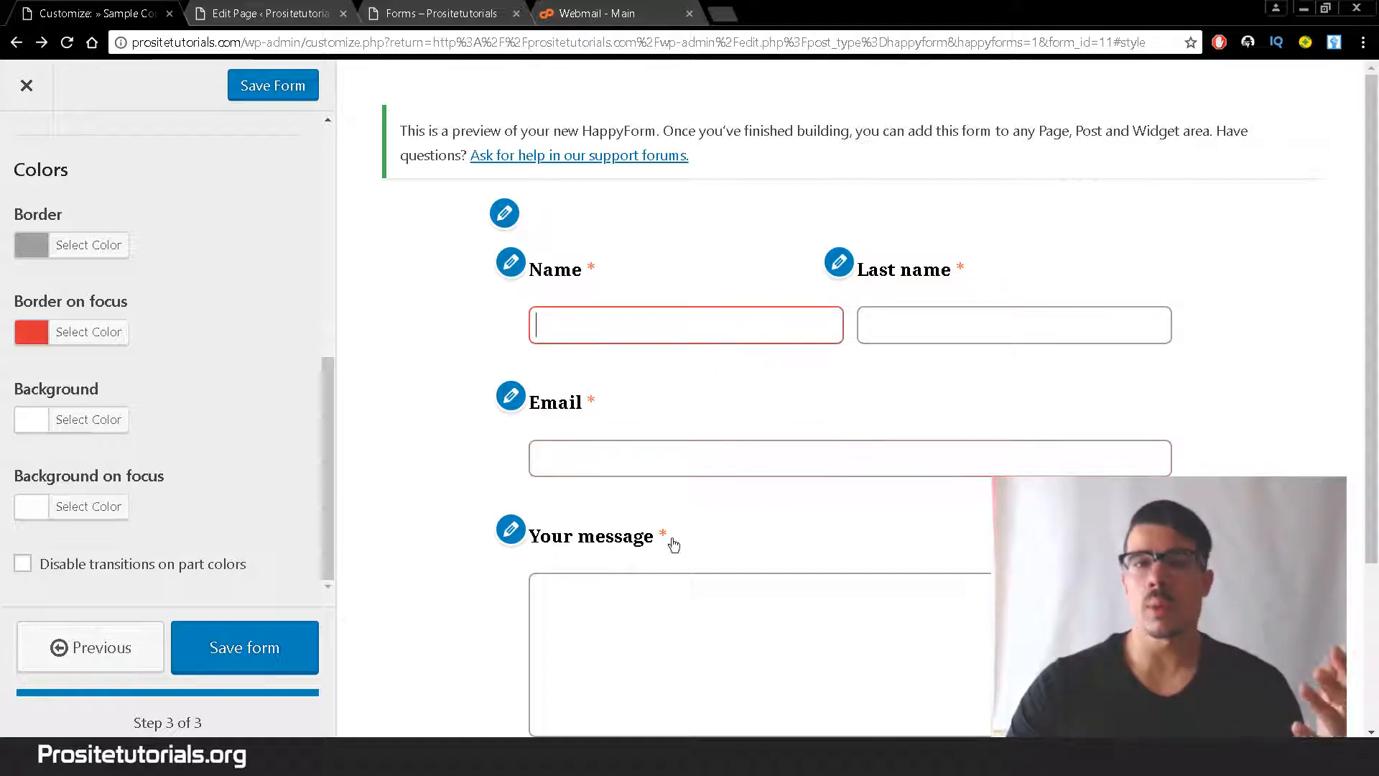
click(670, 541)
click(563, 323)
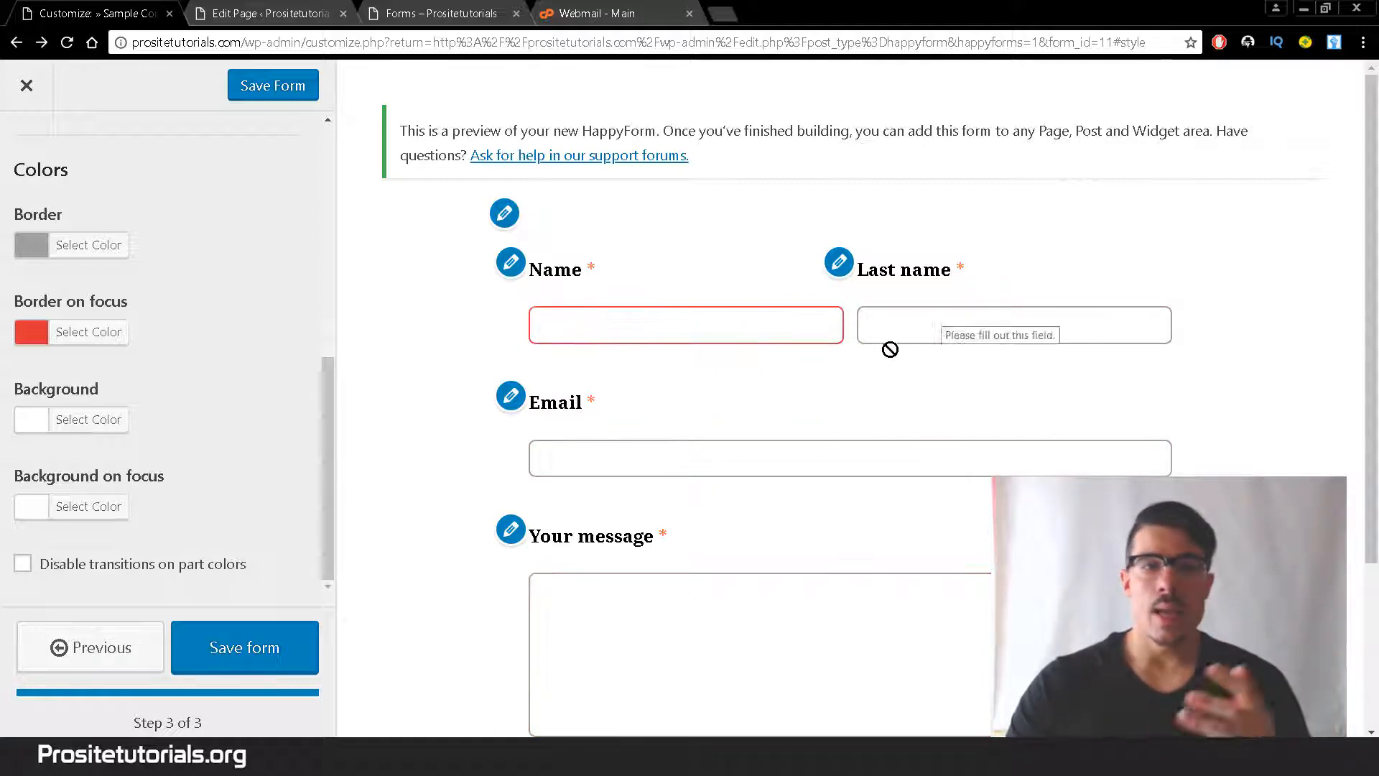
click(1099, 335)
scroll(1377, 318, down, 3)
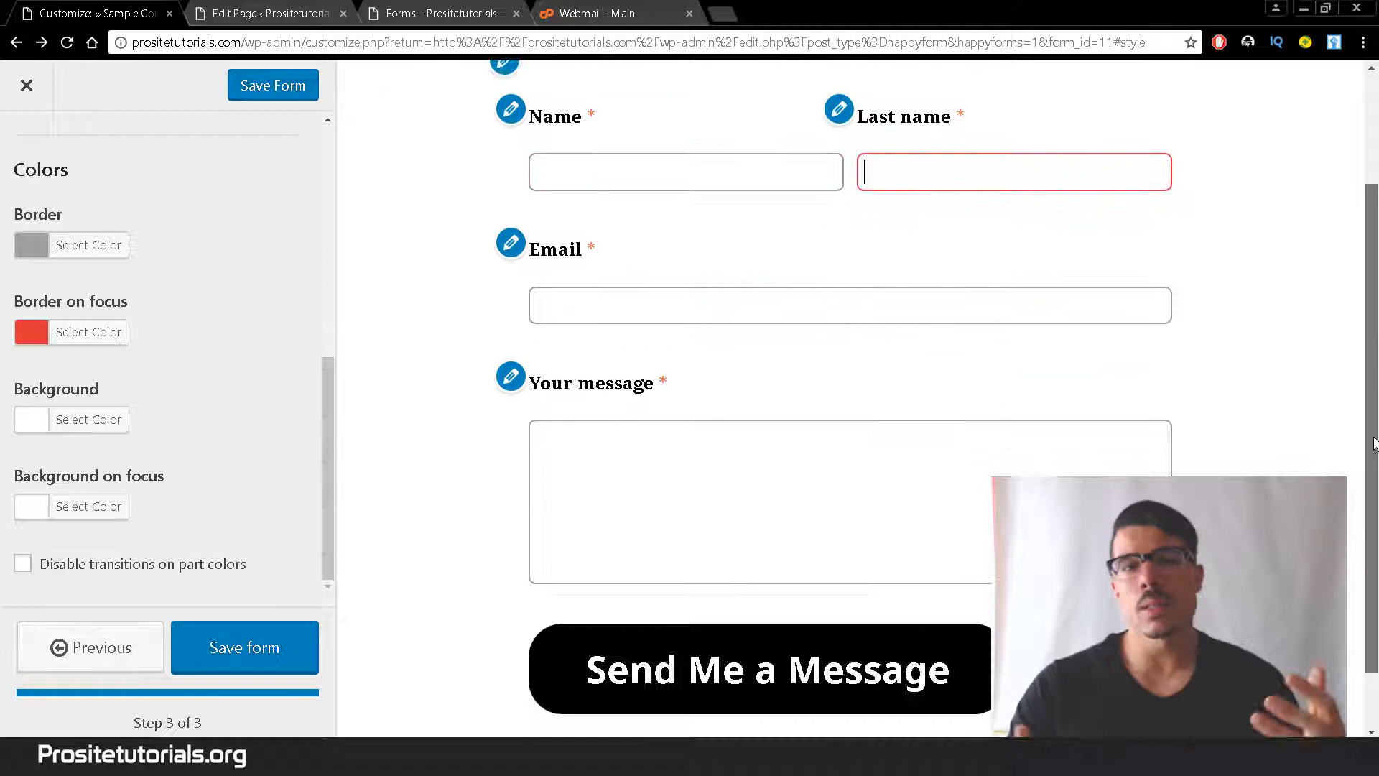
click(825, 441)
Try black, then grey, as the field background colour
click(34, 421)
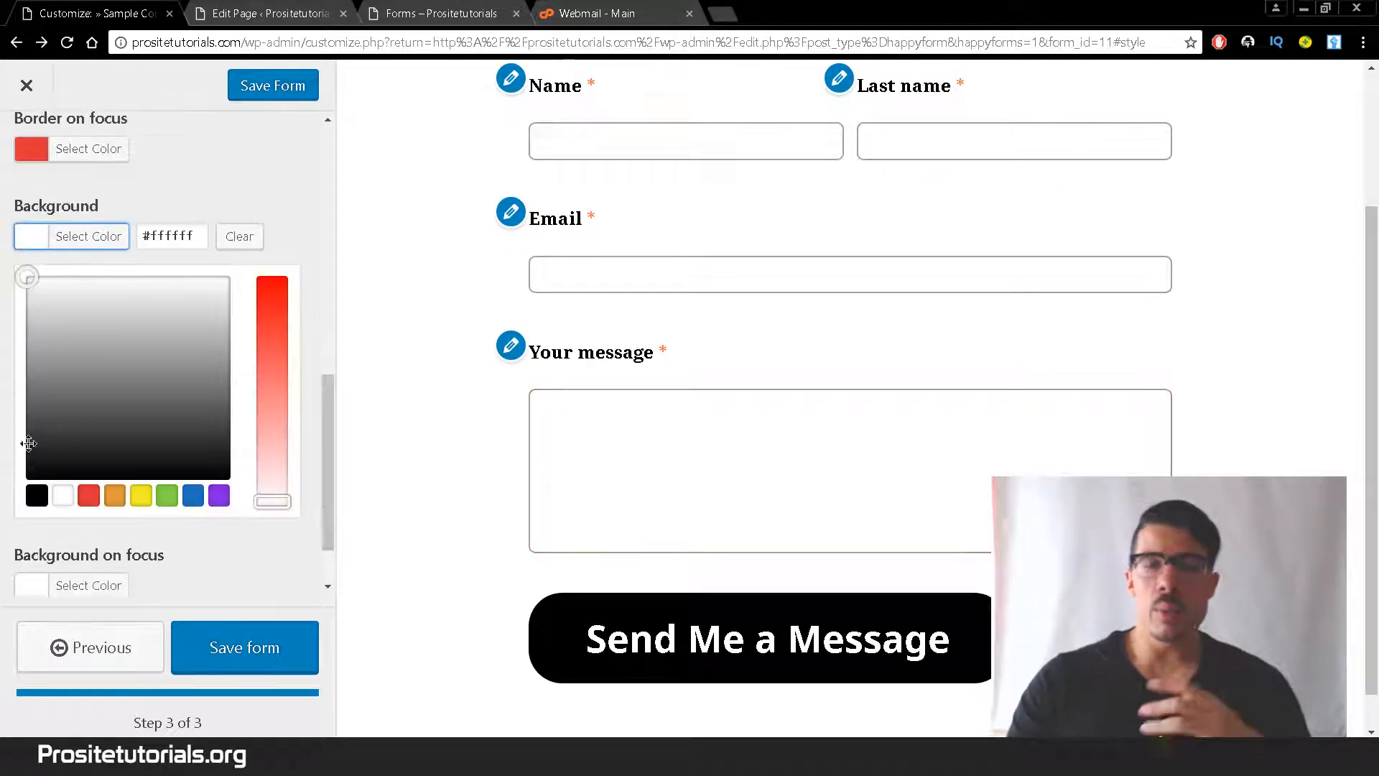
drag(29, 443, 5, 482)
click(52, 419)
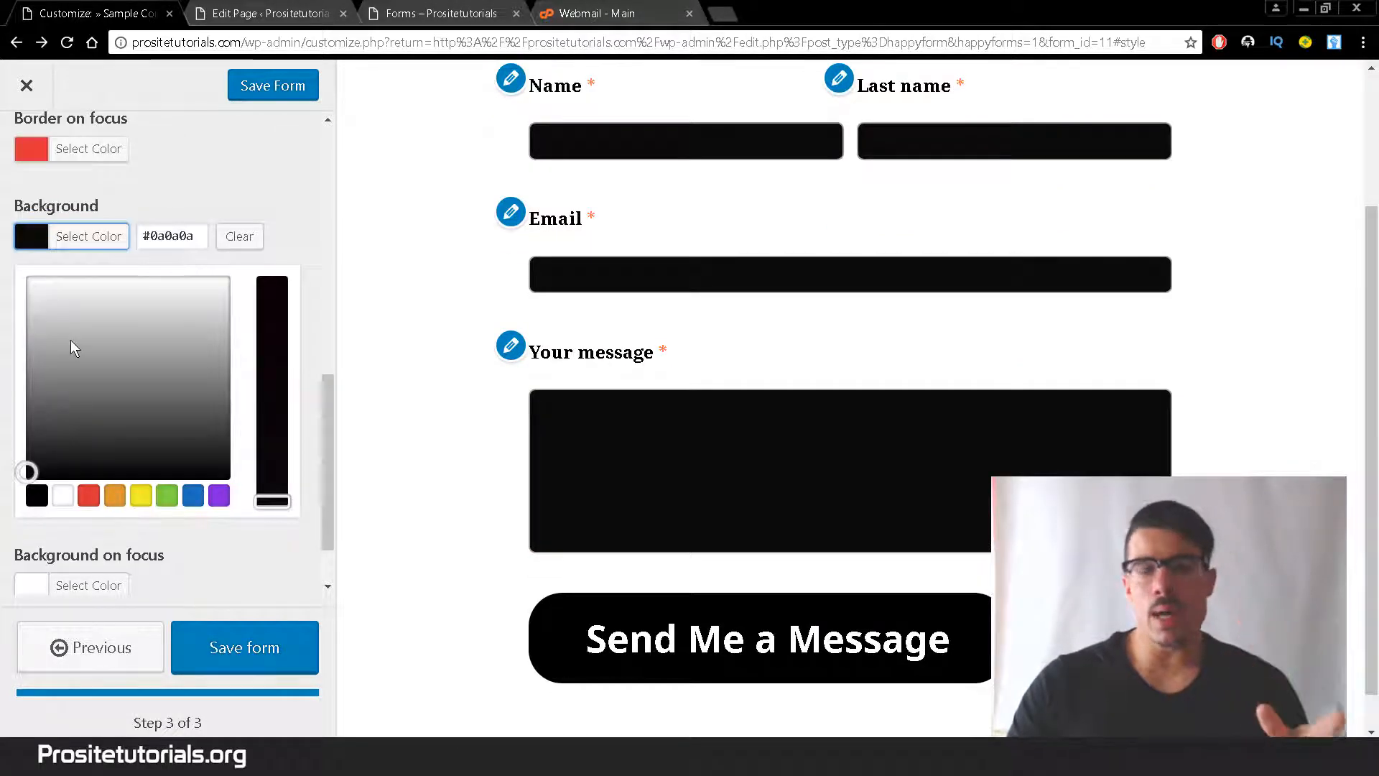
drag(71, 341, 6, 333)
Try black for the focused field background, then set it back to white
click(39, 506)
scroll(41, 510, down, 2)
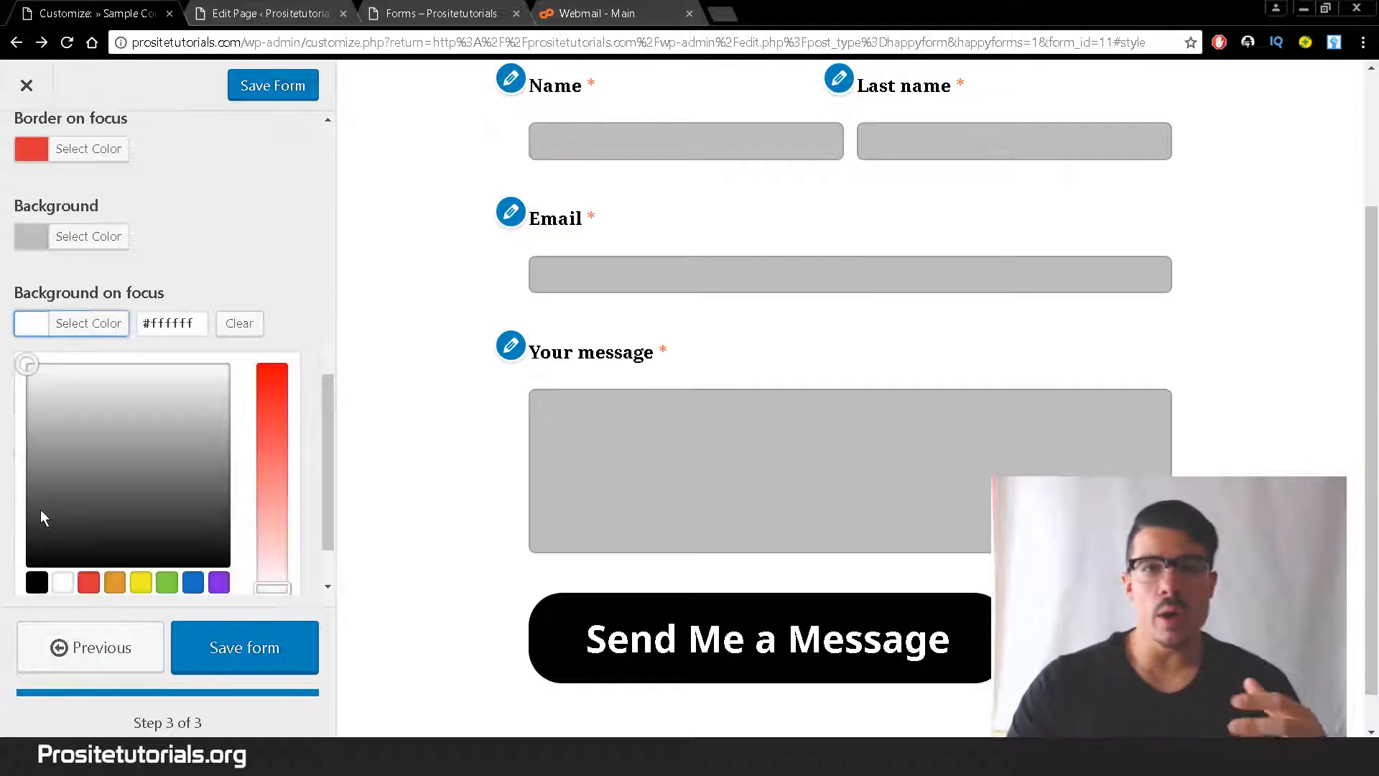
click(36, 579)
click(233, 476)
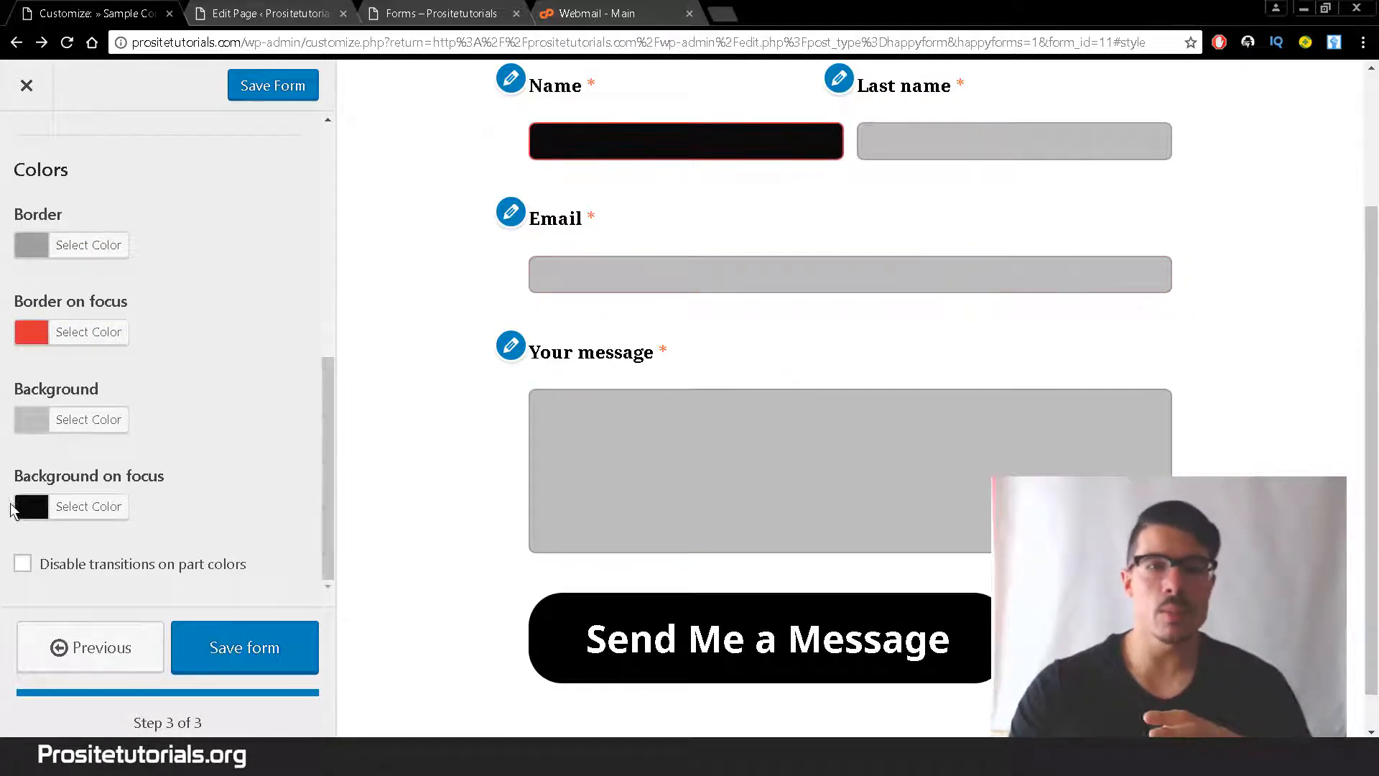
click(41, 507)
scroll(36, 510, down, 2)
drag(27, 512, 3, 236)
Change the field background from grey back to white
click(69, 424)
scroll(47, 423, down, 2)
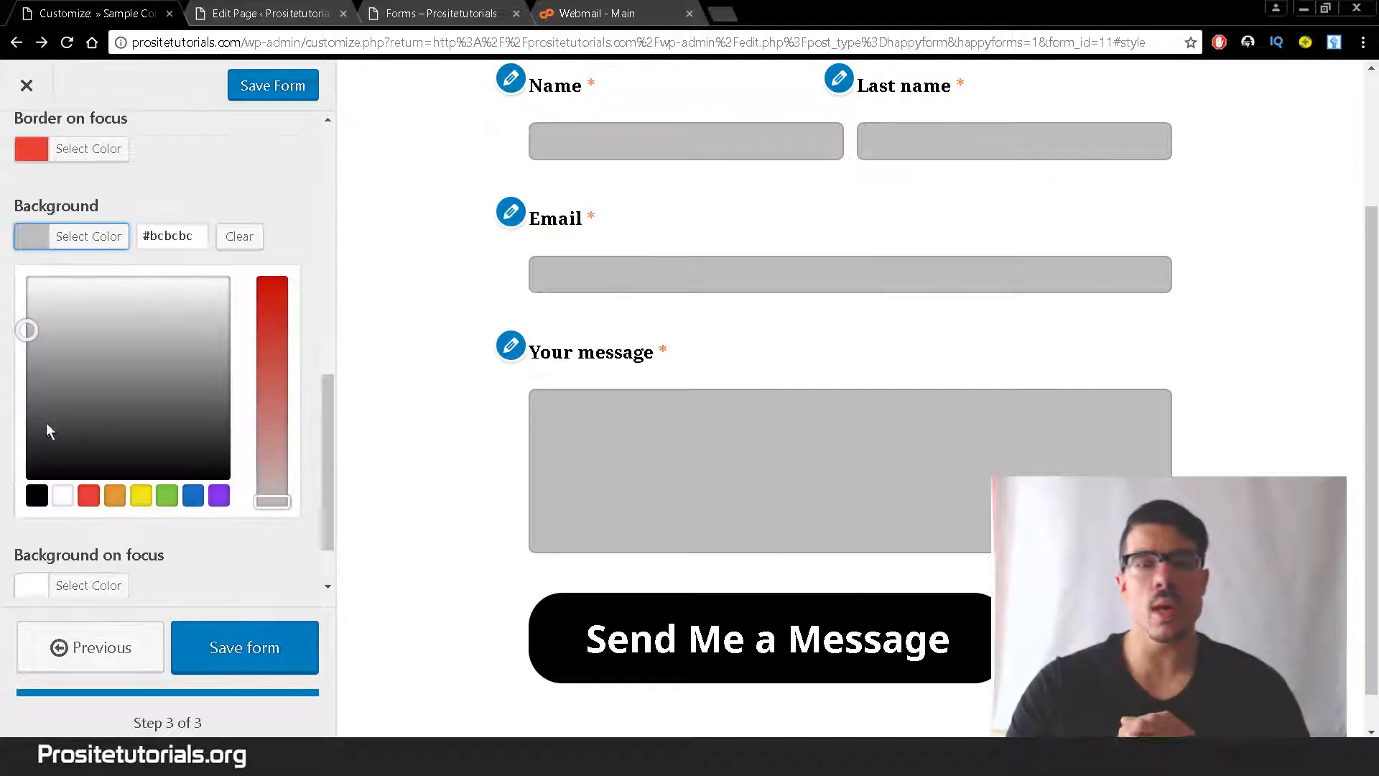
drag(28, 332, 3, 125)
click(321, 192)
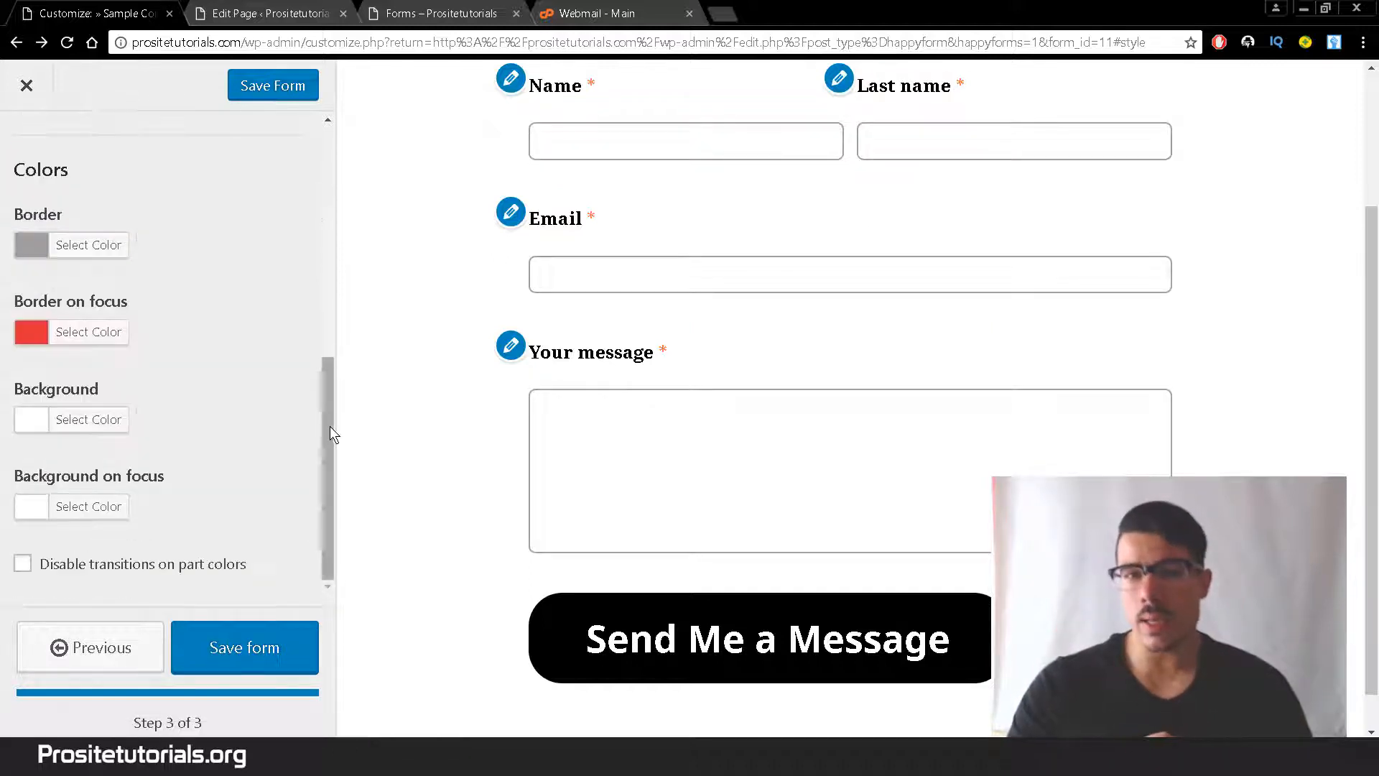
drag(319, 469, 331, 545)
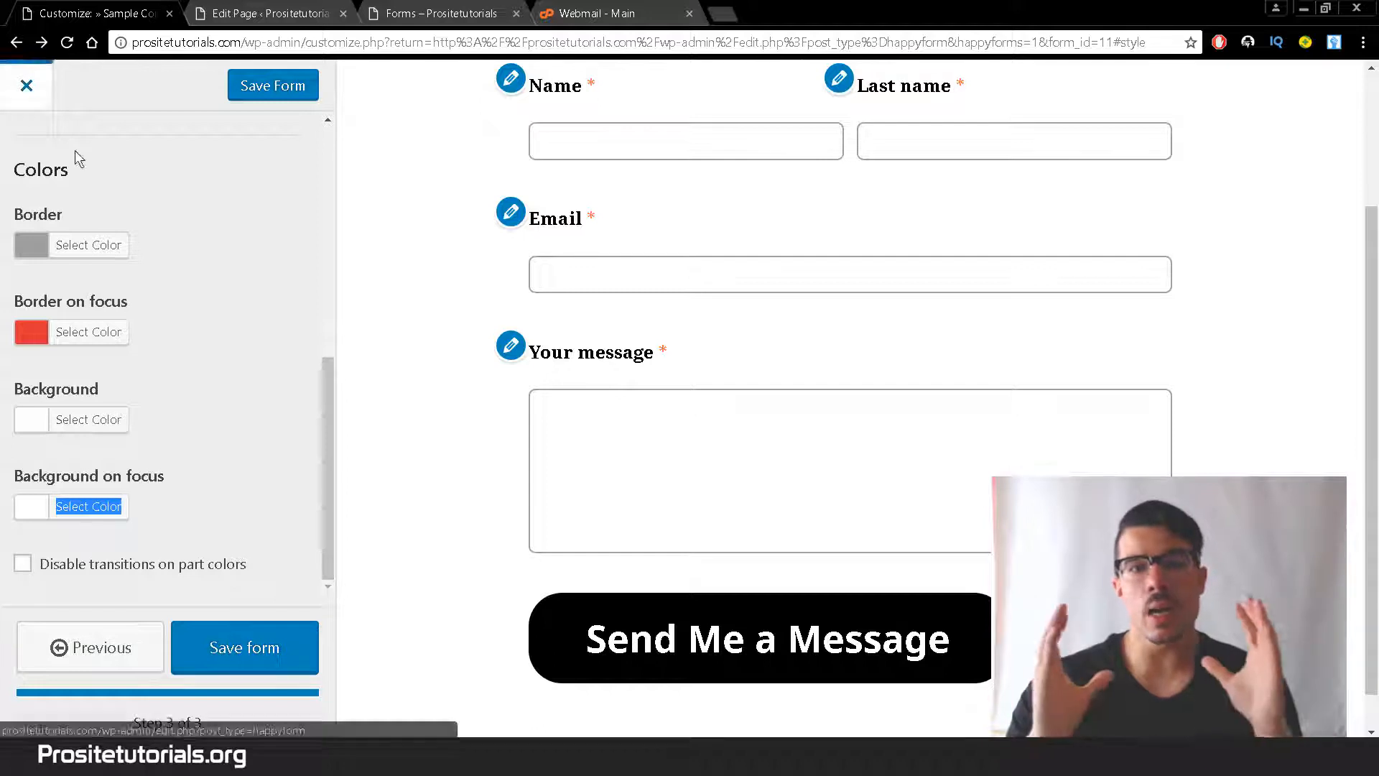
scroll(200, 252, up, 8)
Open Part Labels & Text and try hiding the part titles before showing them again
click(34, 171)
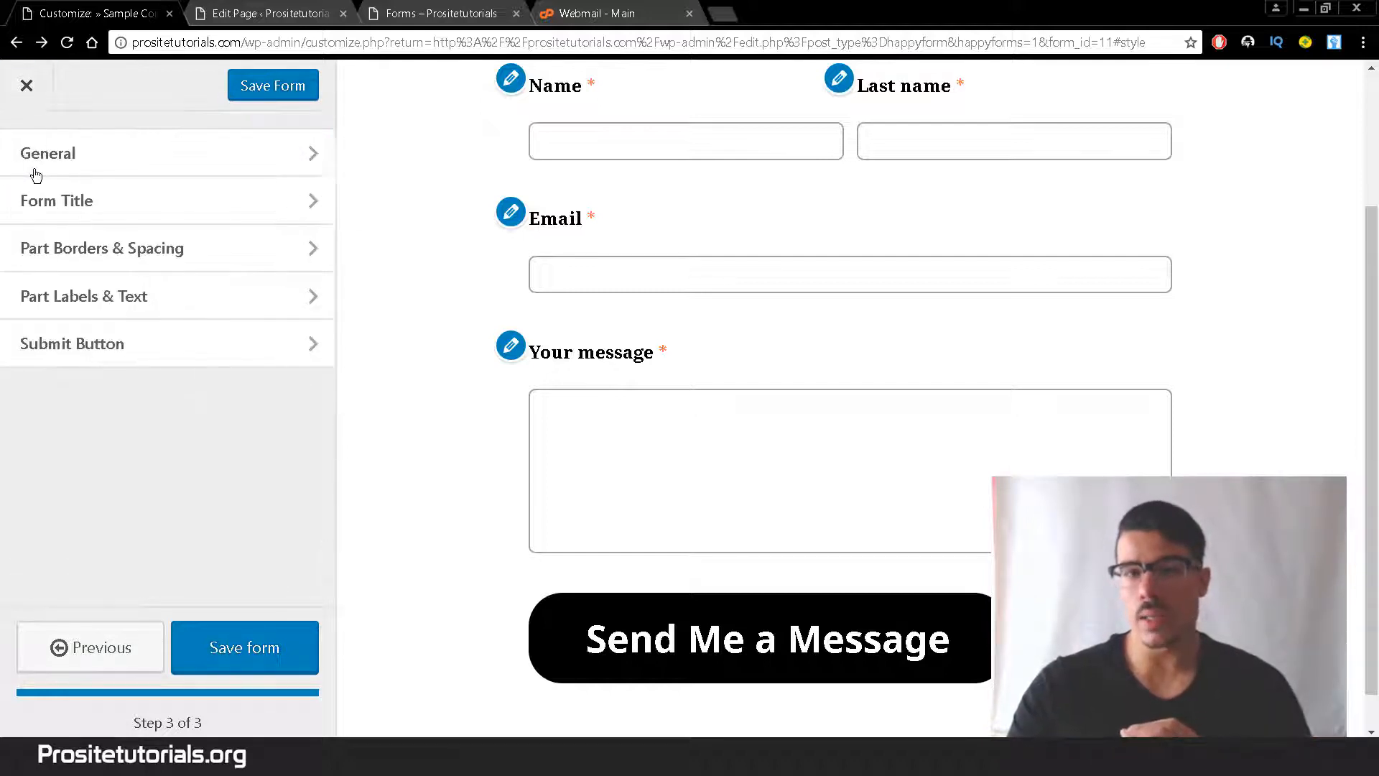
click(65, 296)
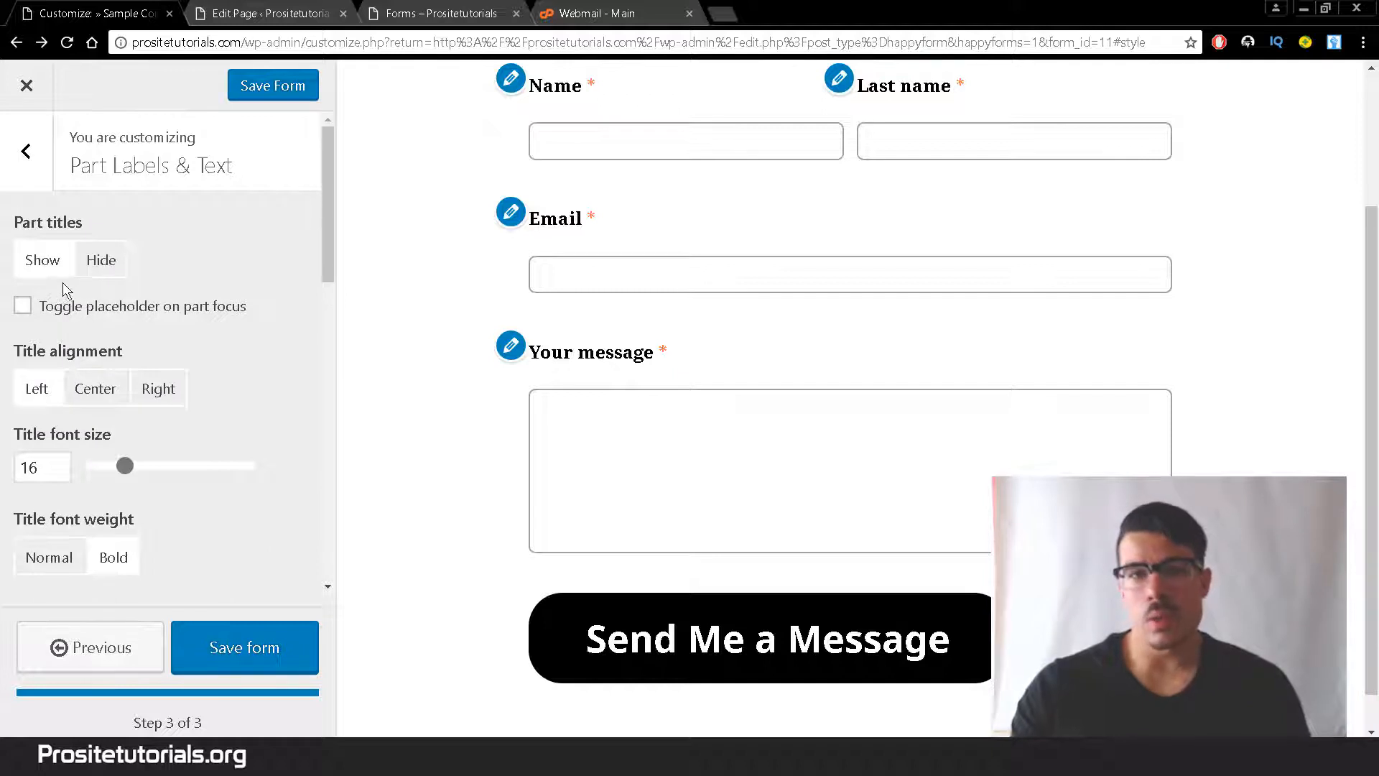
scroll(866, 251, up, 3)
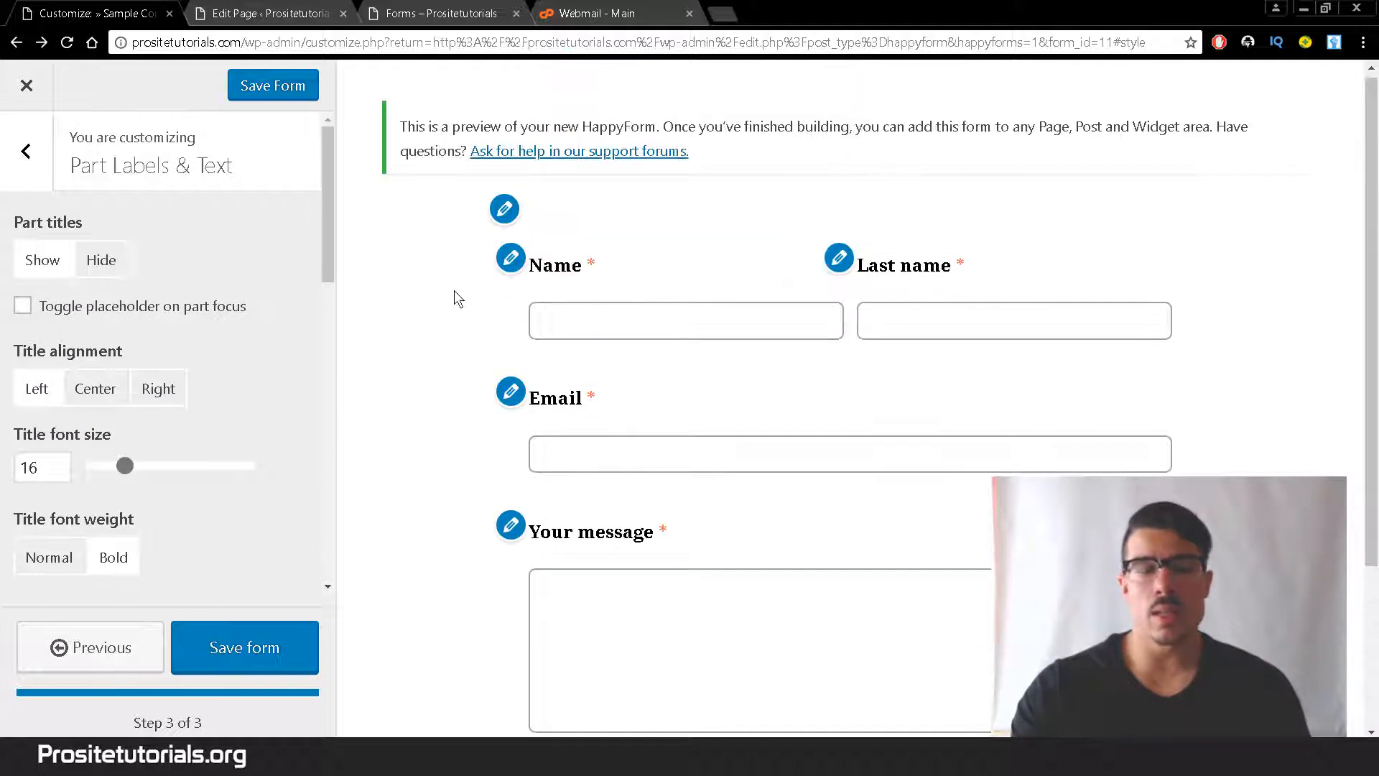
click(103, 280)
click(49, 269)
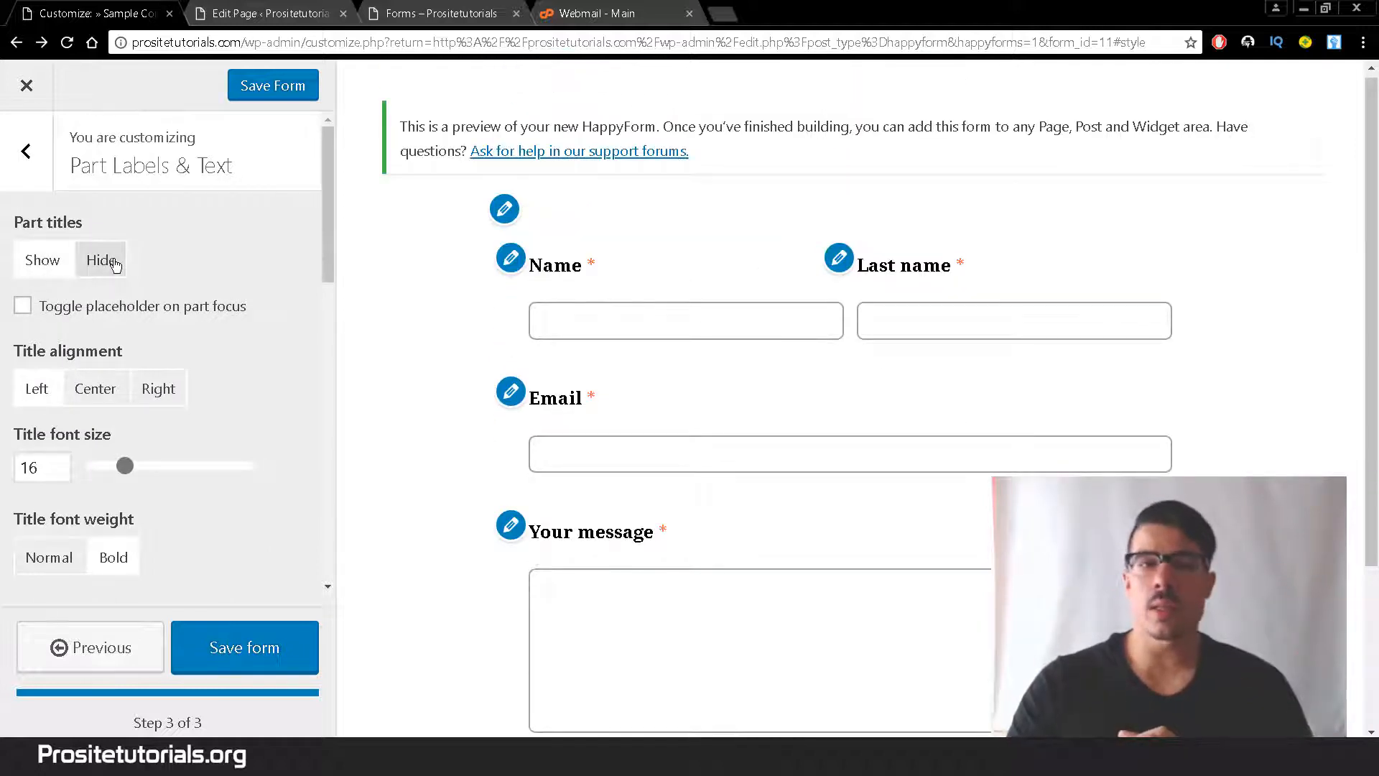
Try centre and right title alignment, keep it left-aligned, and raise the title font size to 19
click(90, 391)
click(143, 392)
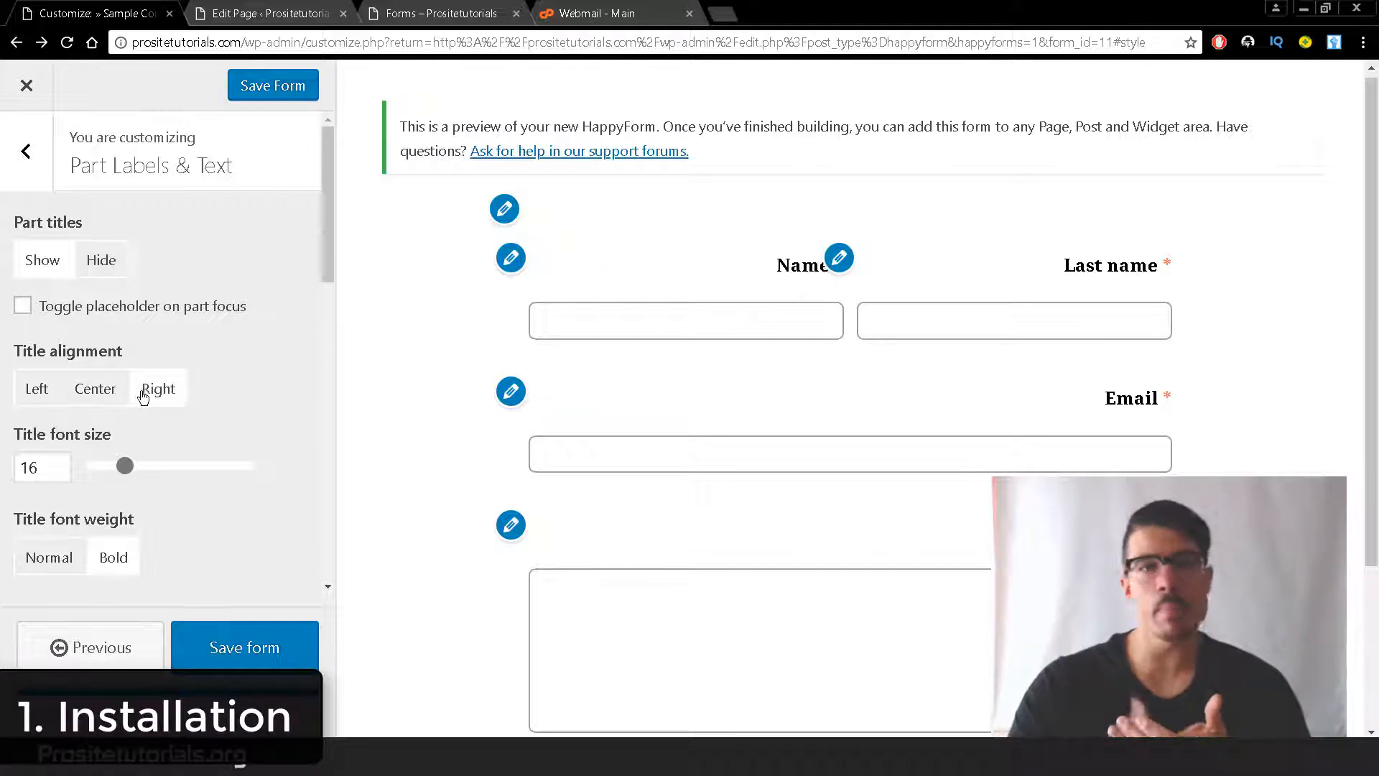
click(101, 389)
click(36, 390)
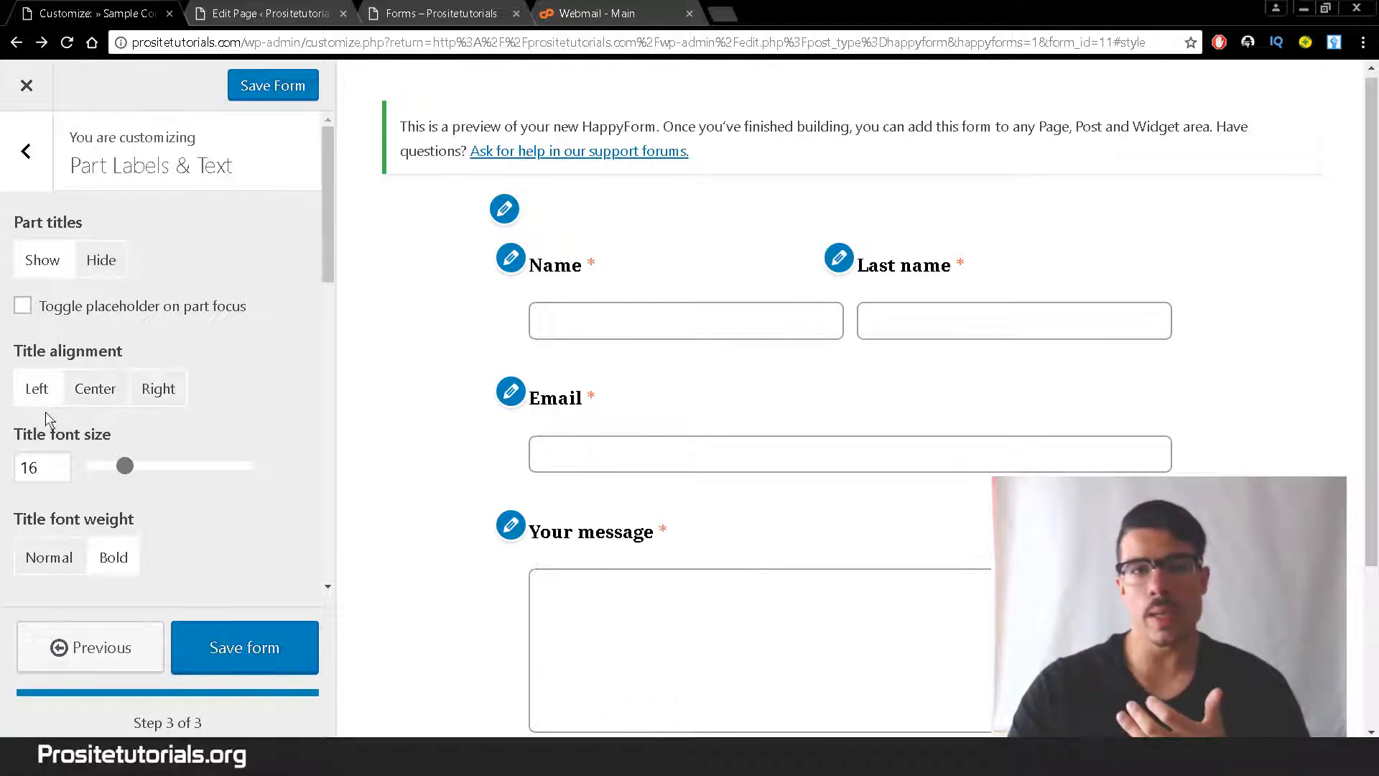
drag(124, 467, 180, 472)
Bring up the site's front page showing the Hello world! post dated January 12, 2018
drag(324, 262, 331, 345)
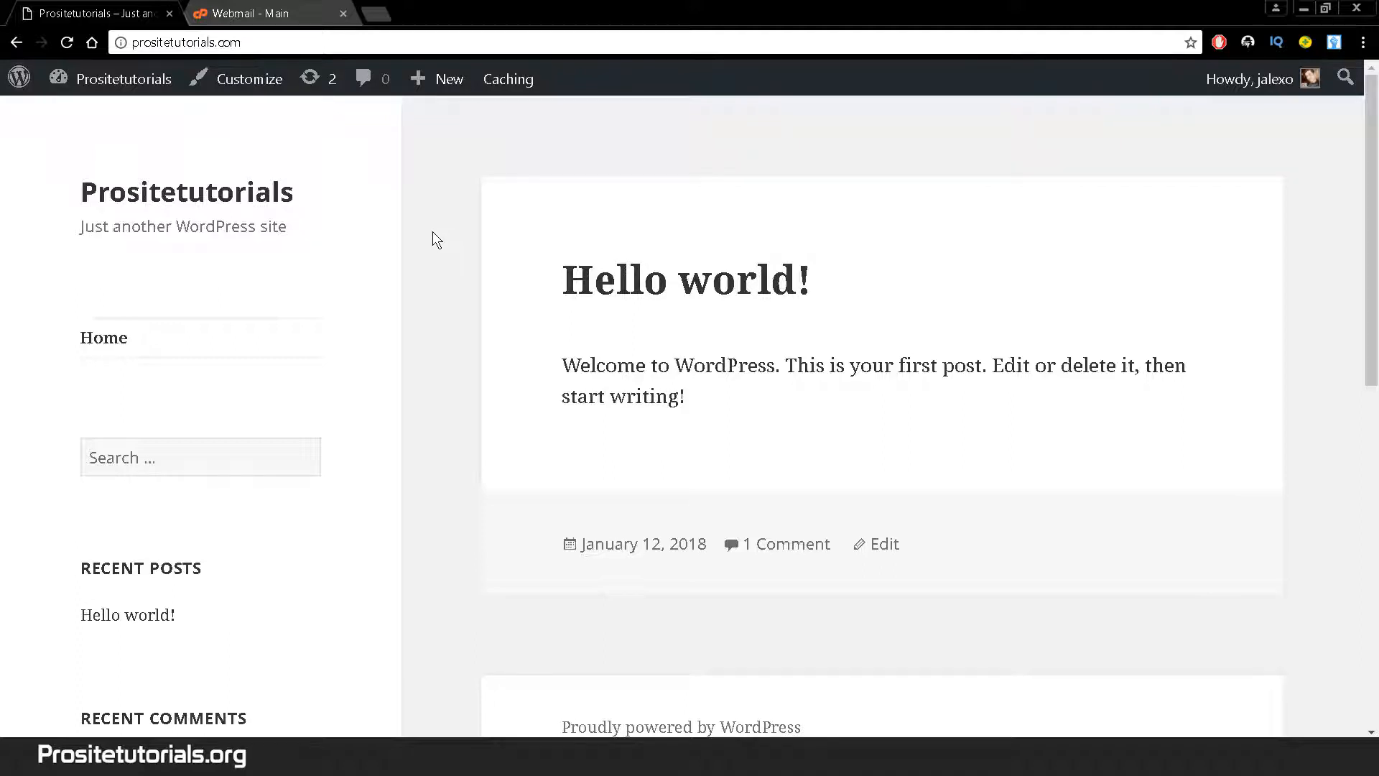
mouse_move(75, 81)
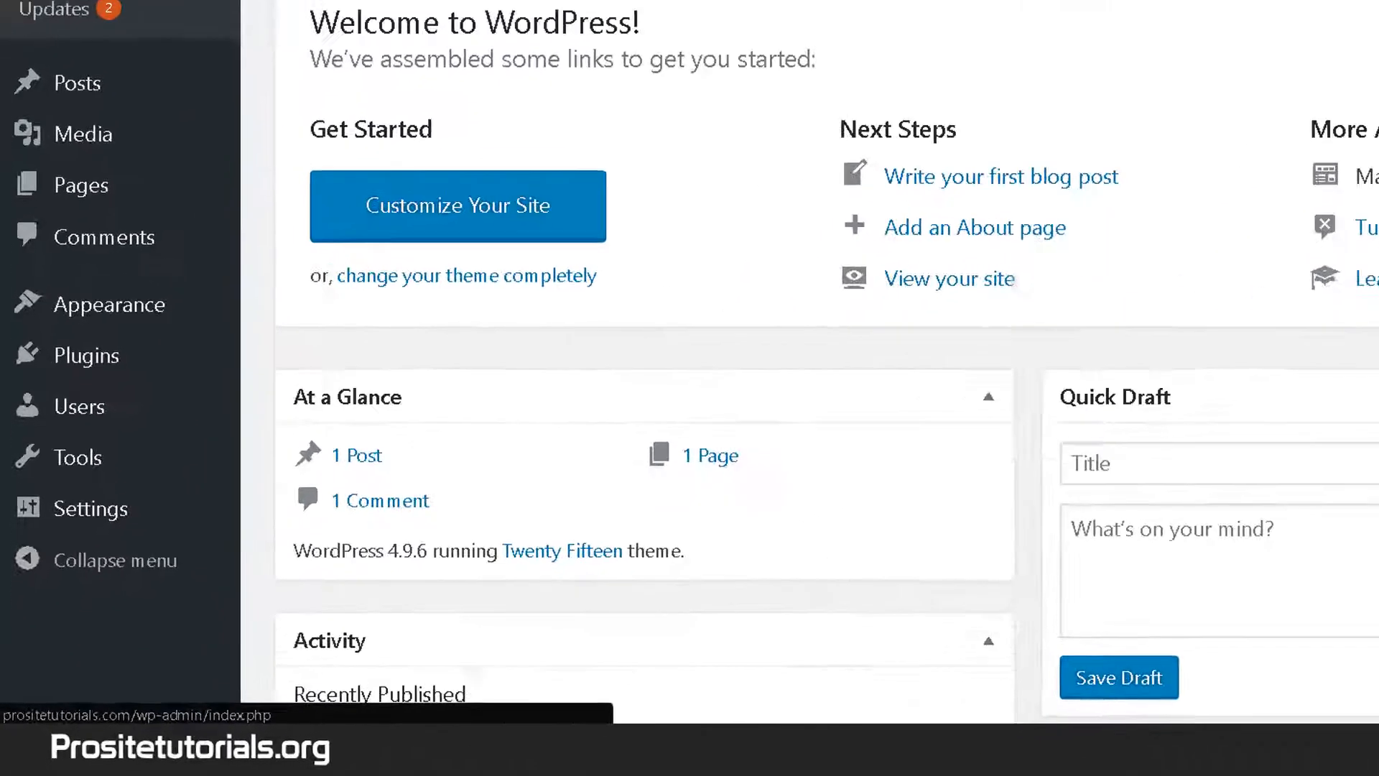
Search the Add Plugins directory for 'happyforms'
mouse_move(101, 297)
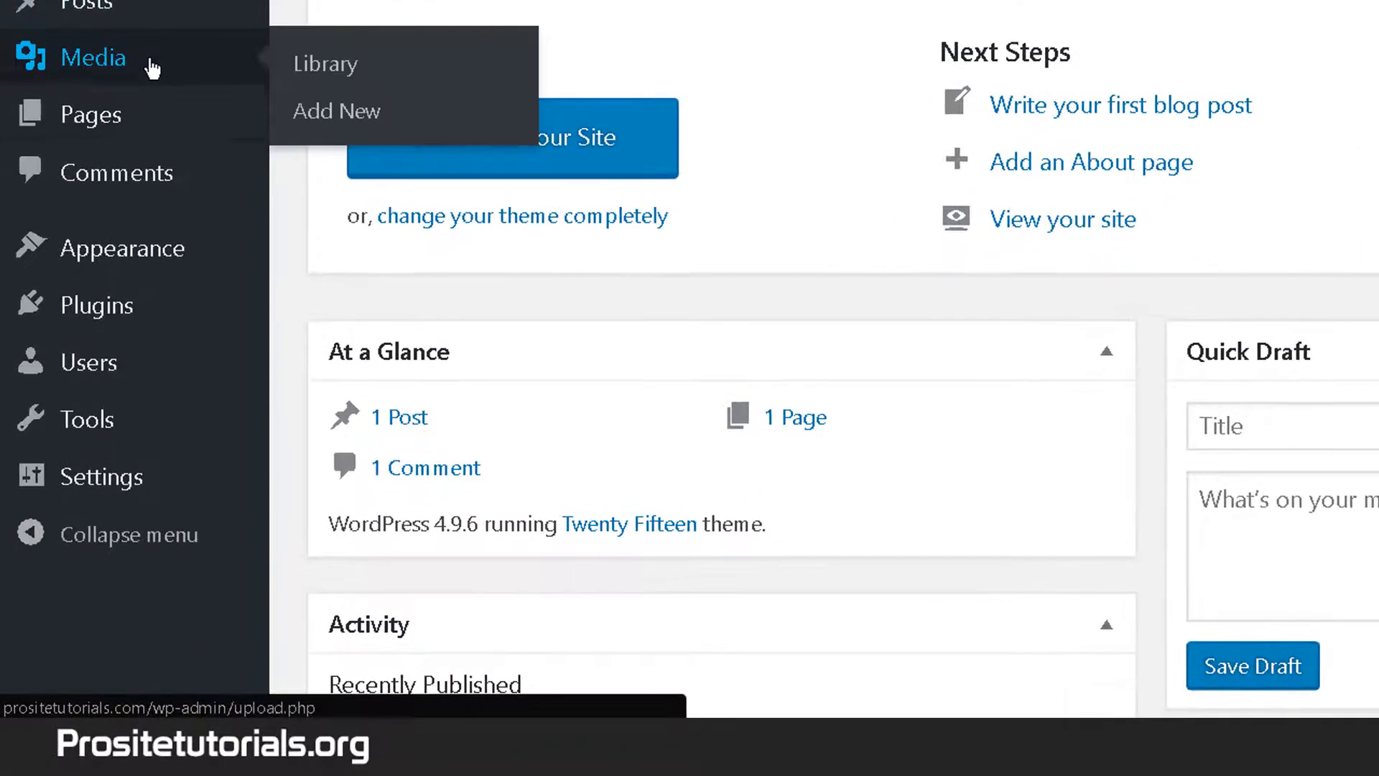
mouse_move(219, 307)
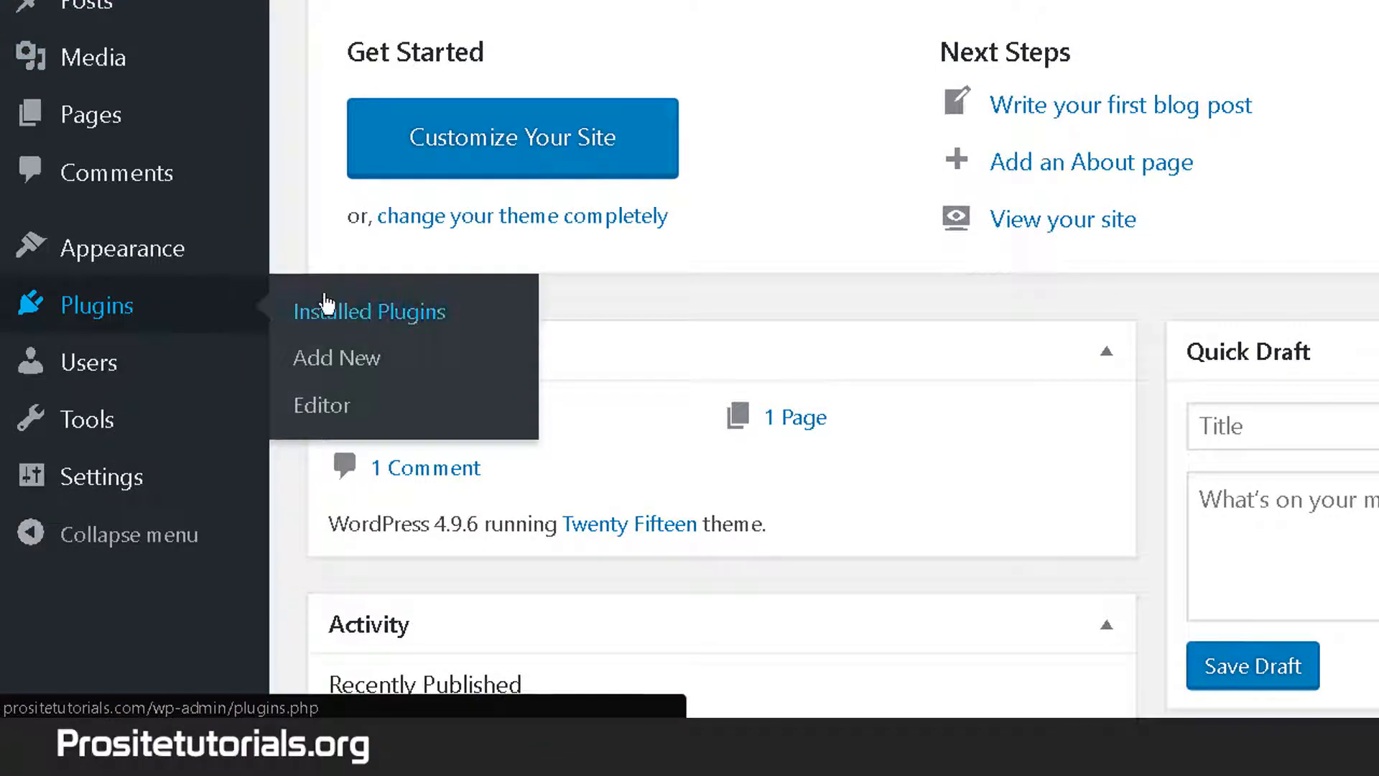
click(317, 351)
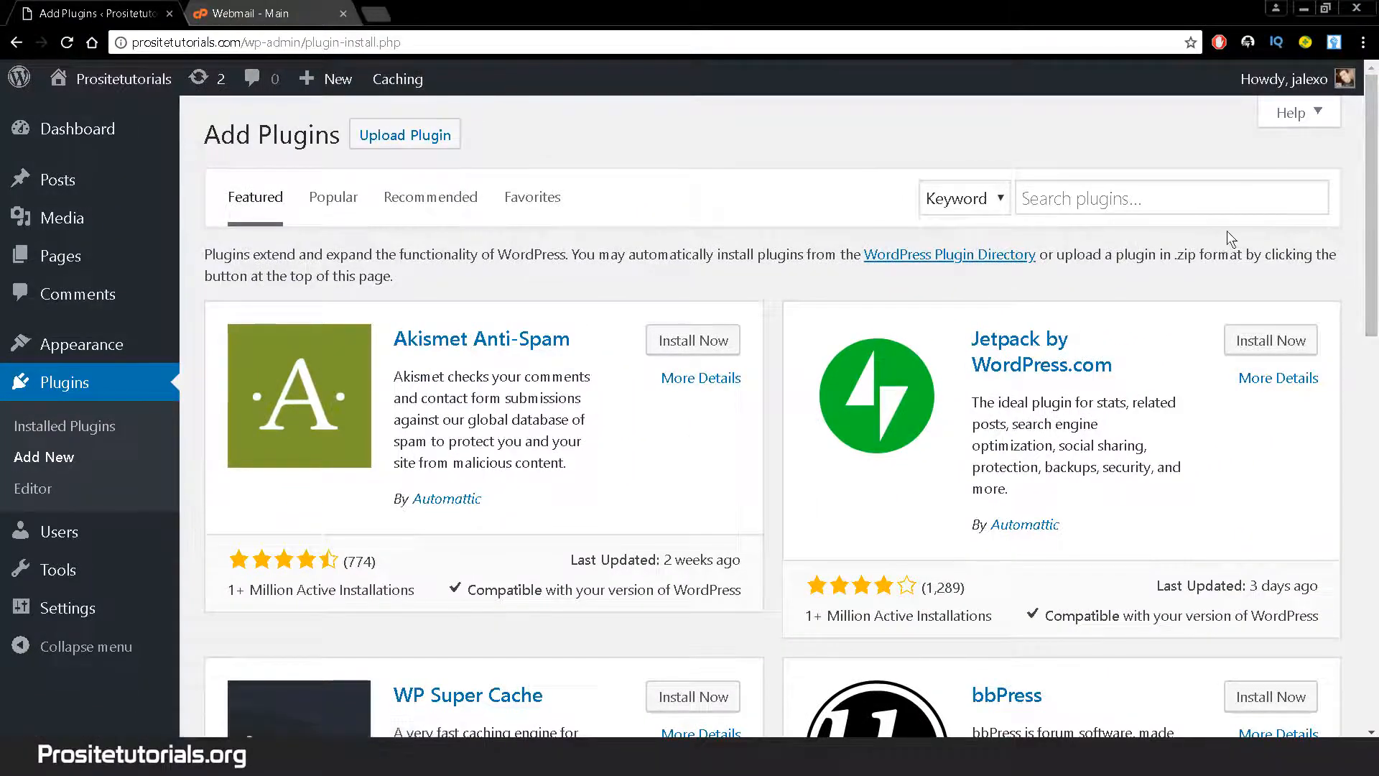
click(1230, 202)
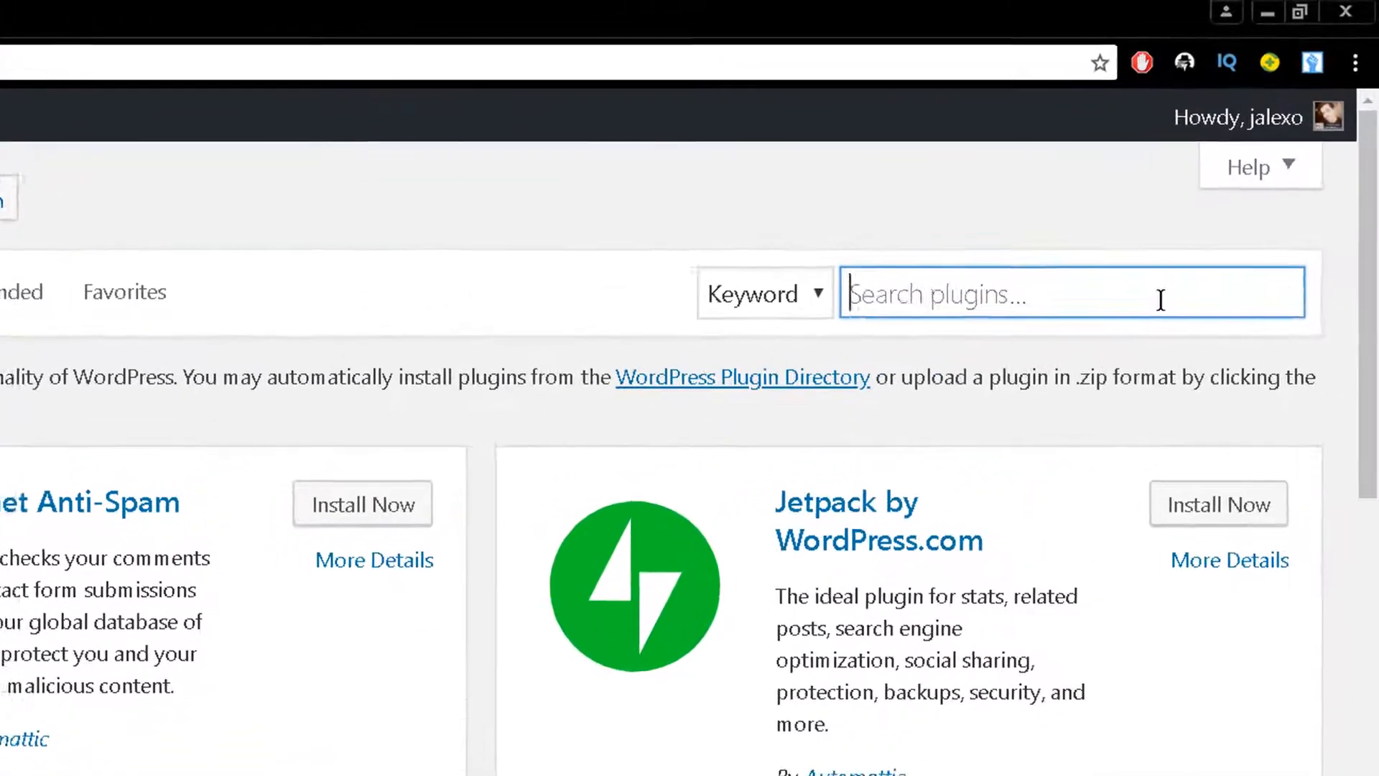
text(happy)
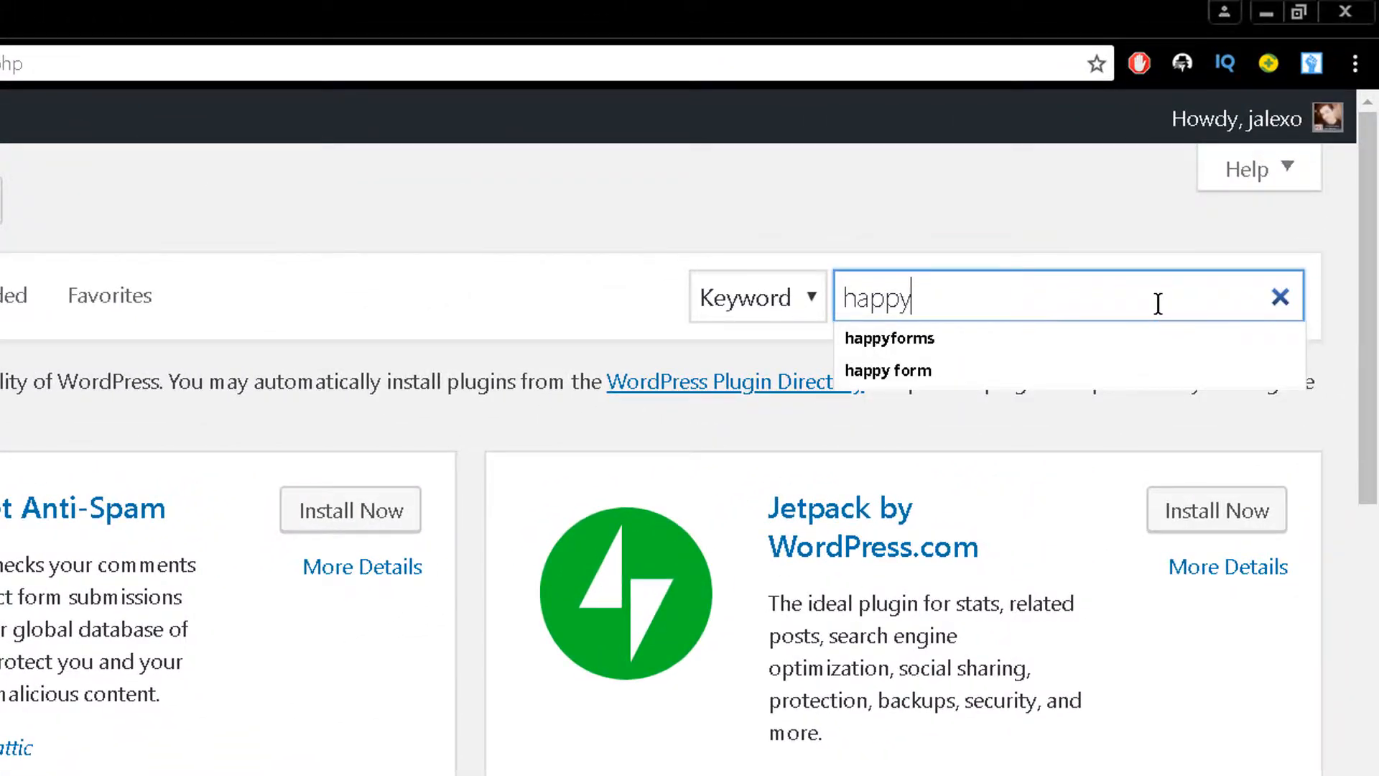
text(forms)
key(Return)
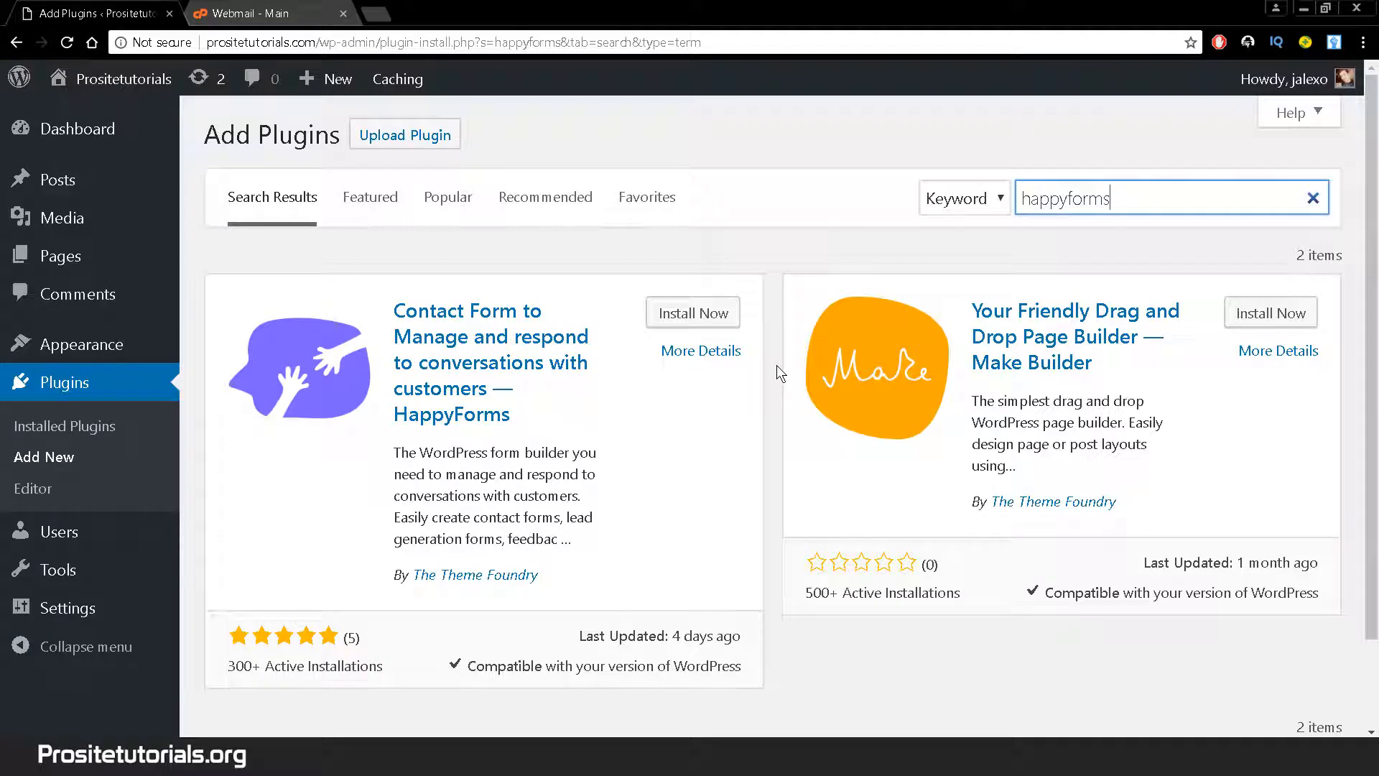
Review the HappyForms plugin's details, then close them to return to the results
click(718, 352)
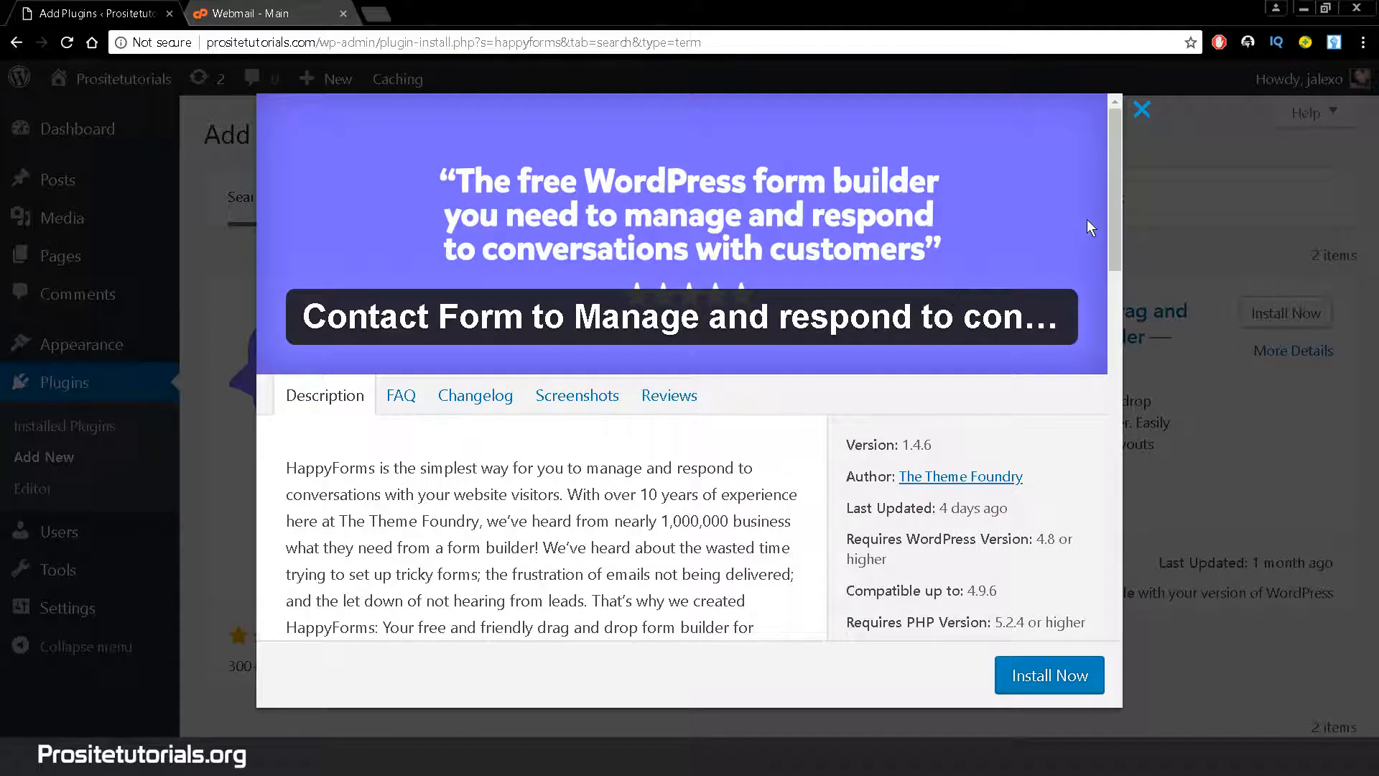
drag(1110, 210, 1103, 357)
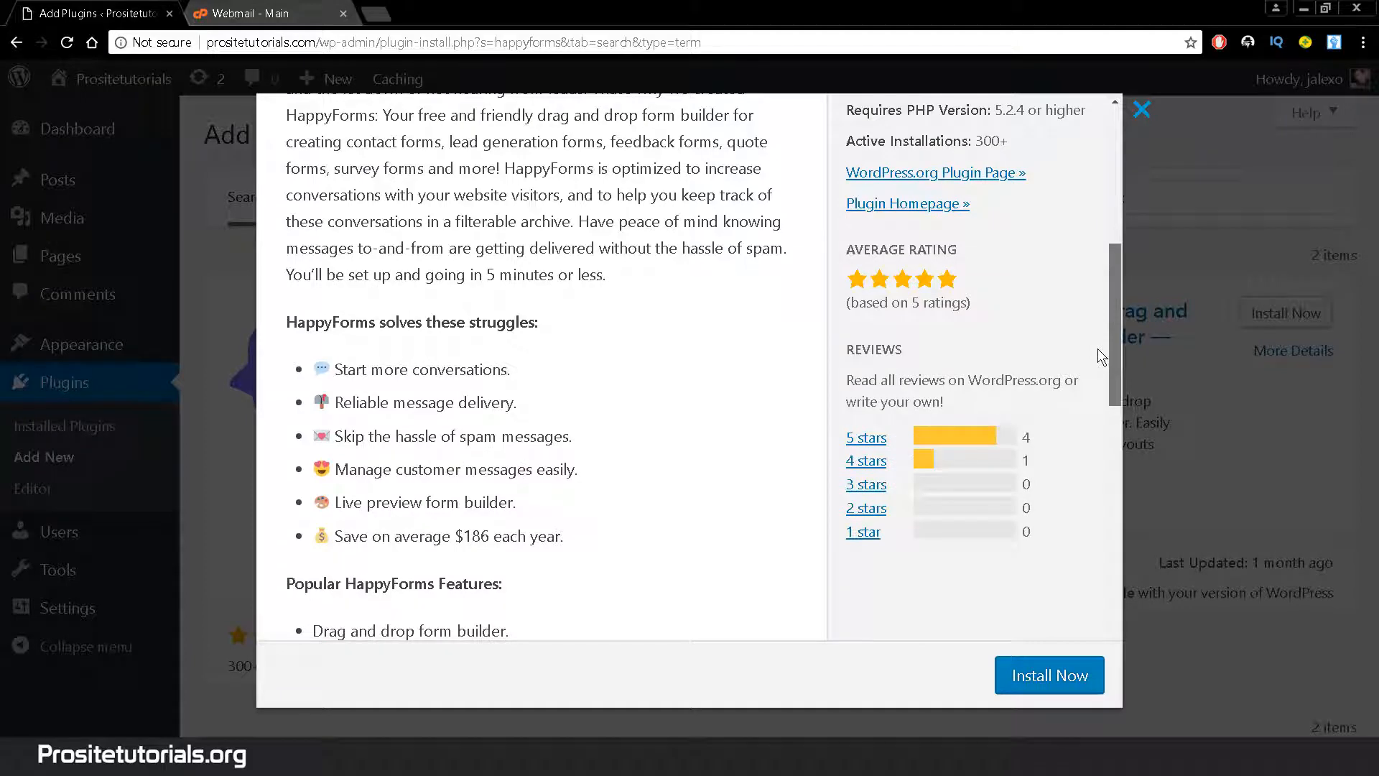
drag(1097, 348, 1065, 520)
click(1138, 122)
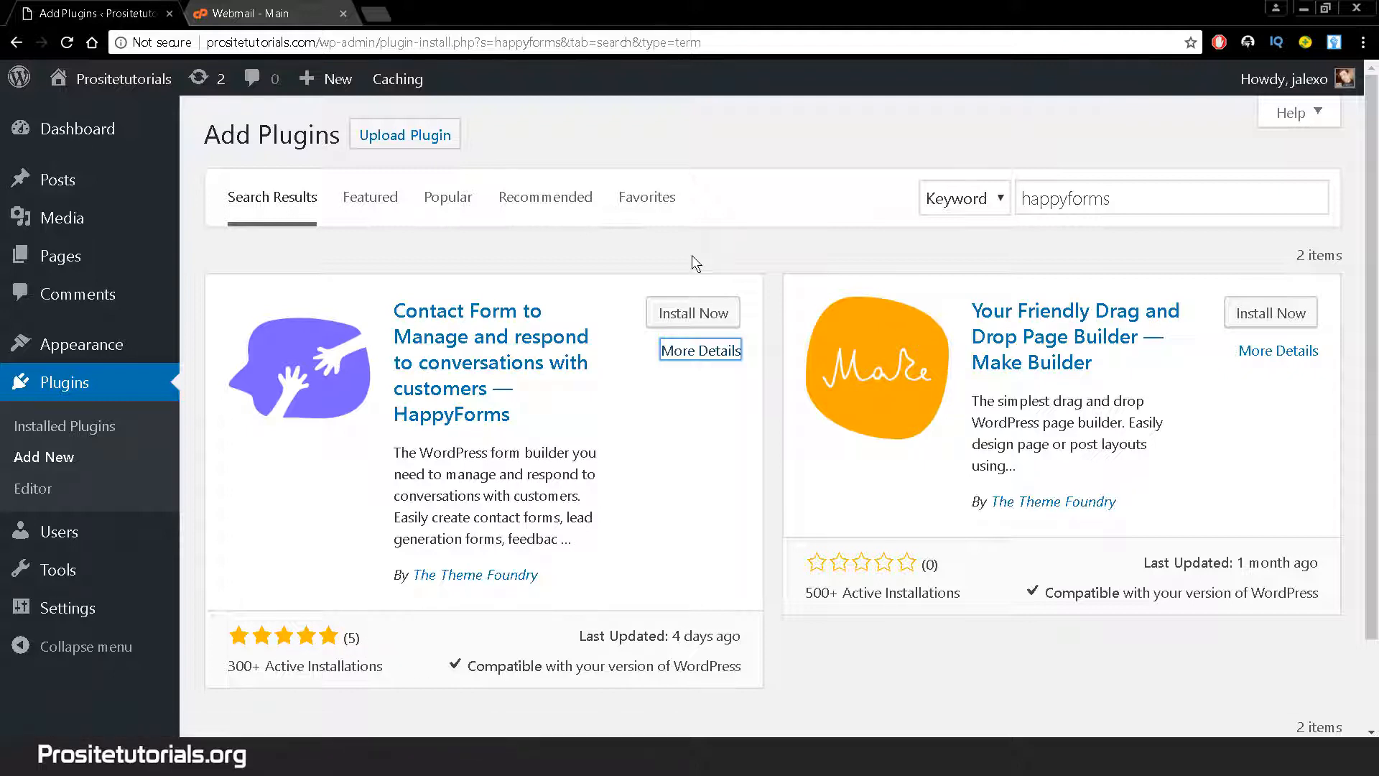
Install and activate HappyForms version 1.4.6, which adds its own admin menu
click(727, 520)
click(685, 315)
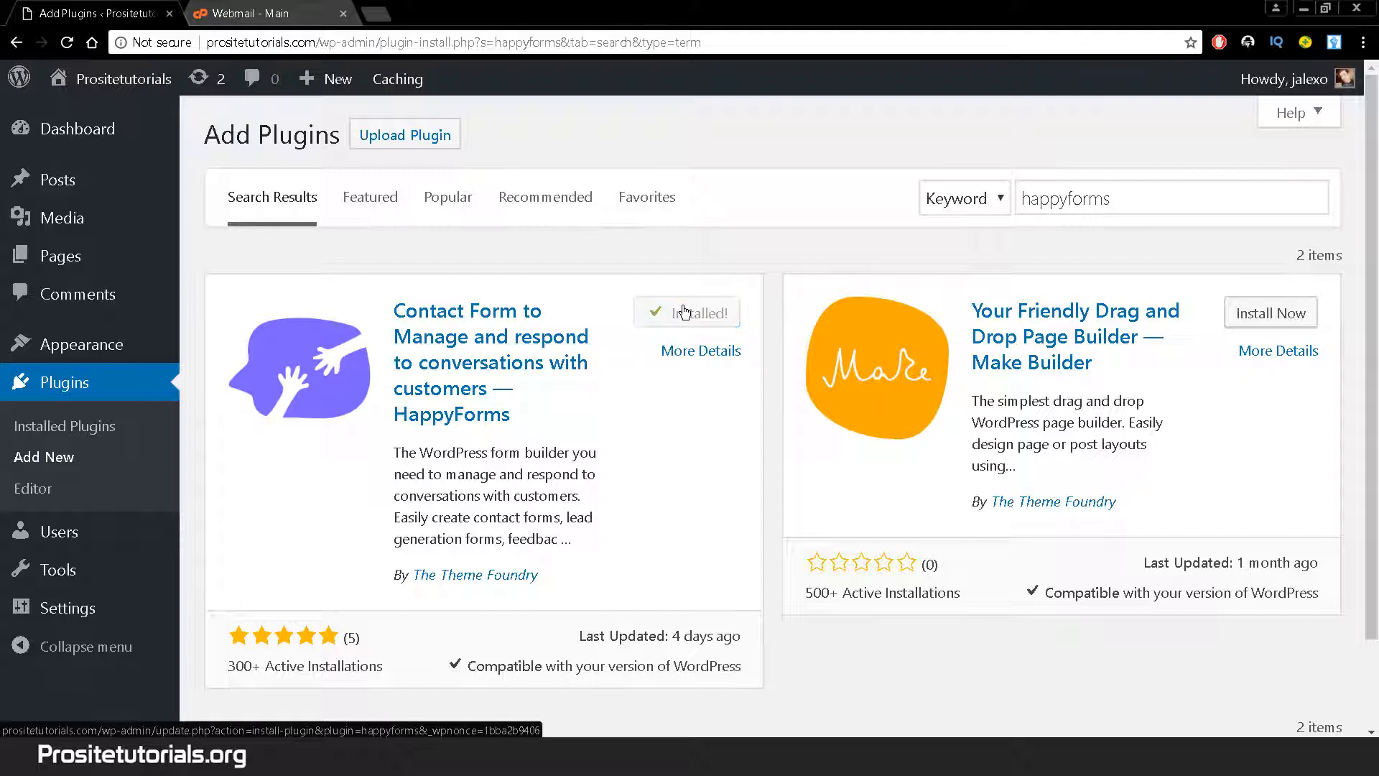
click(682, 311)
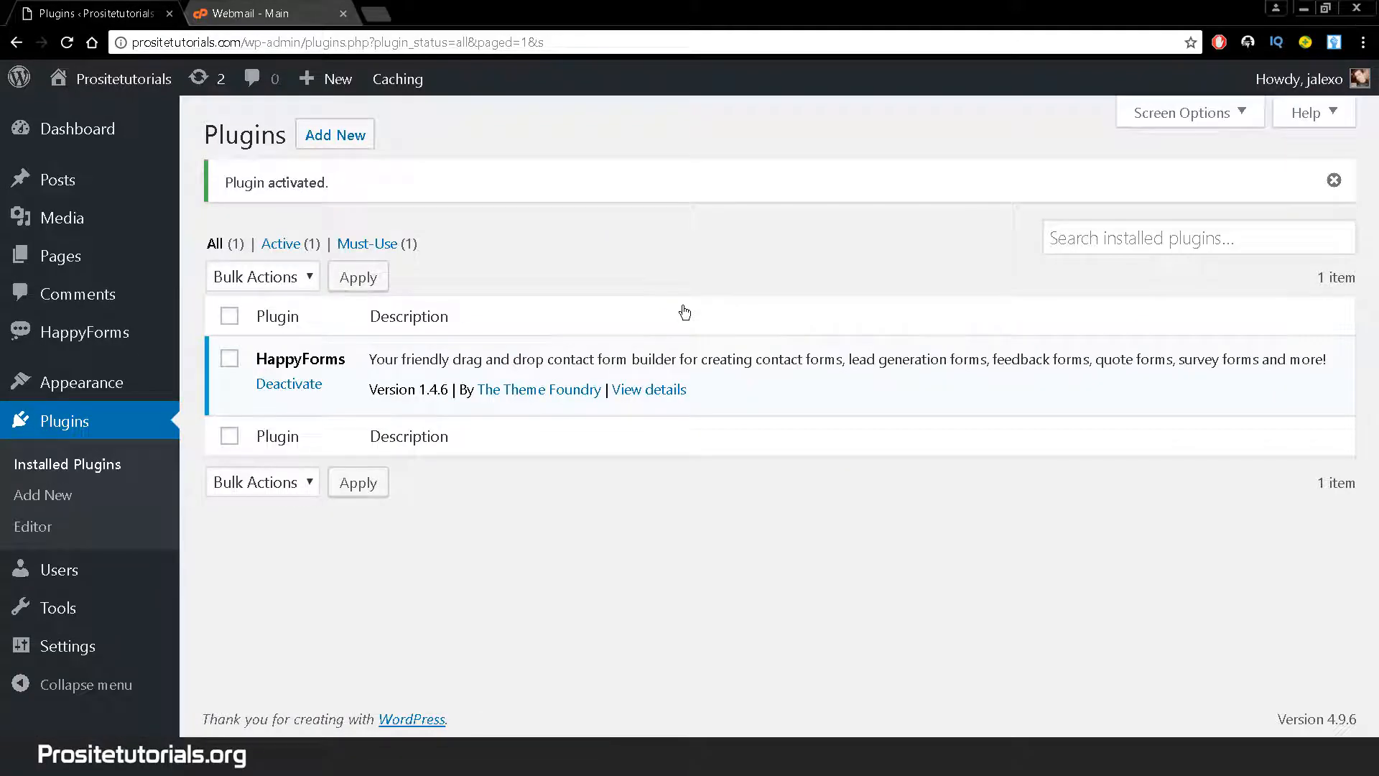
mouse_move(101, 335)
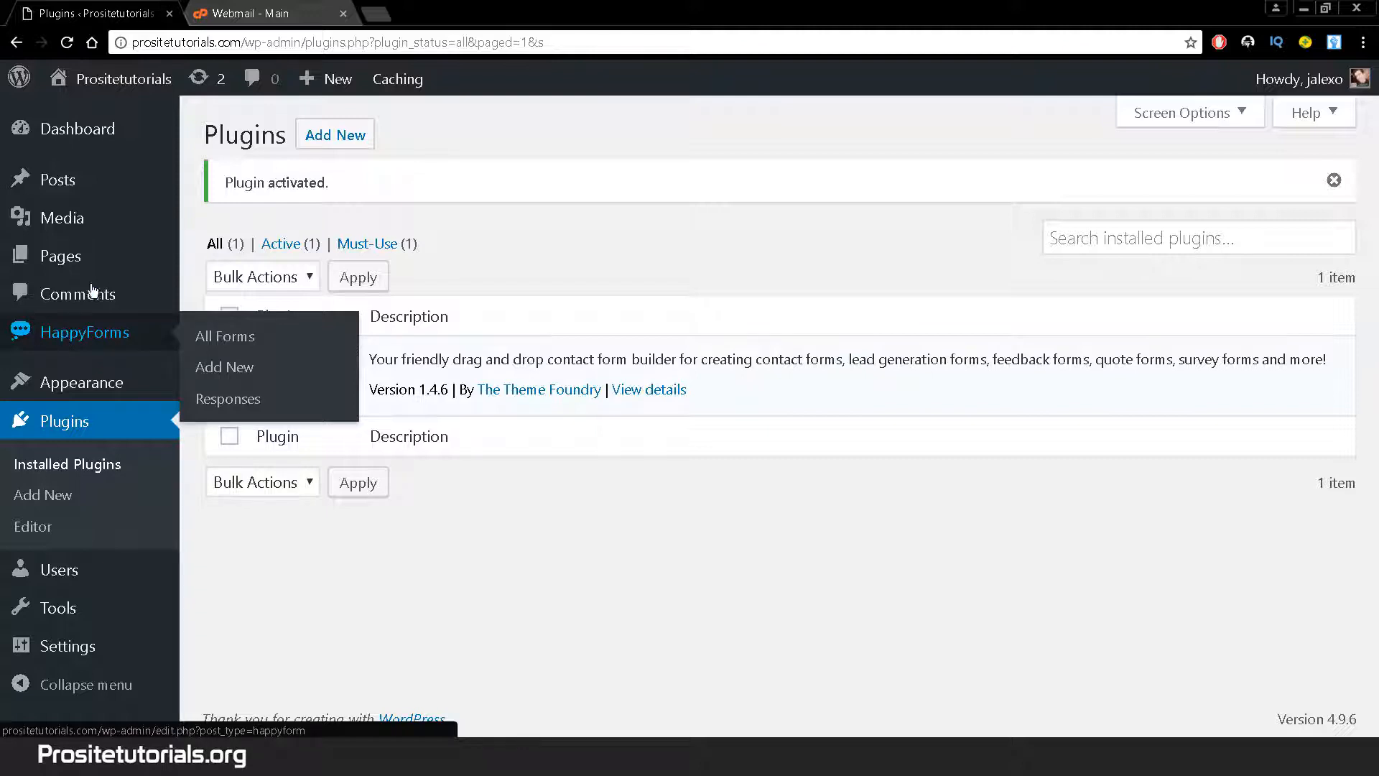
mouse_move(99, 275)
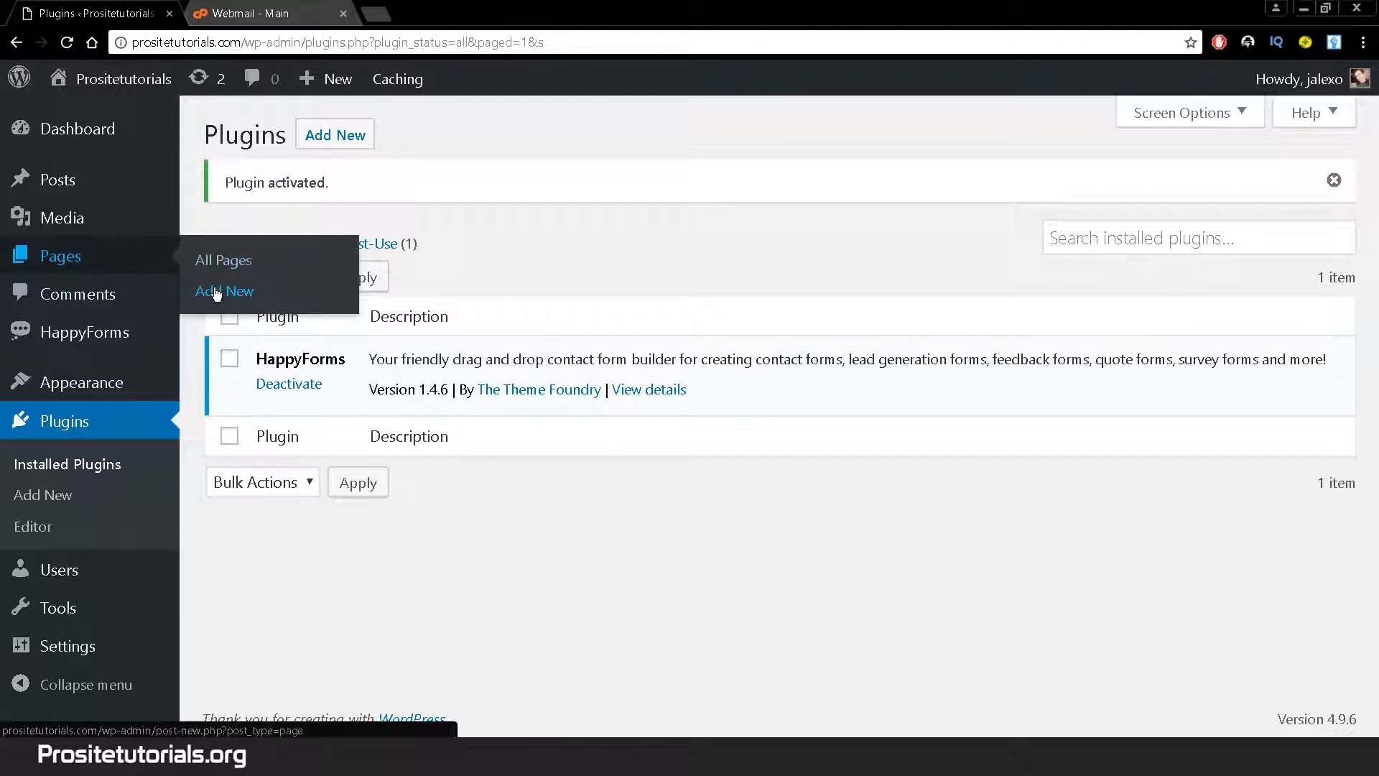
Open a new page editor in another tab and title the page 'Forms'
right_click(216, 294)
click(244, 302)
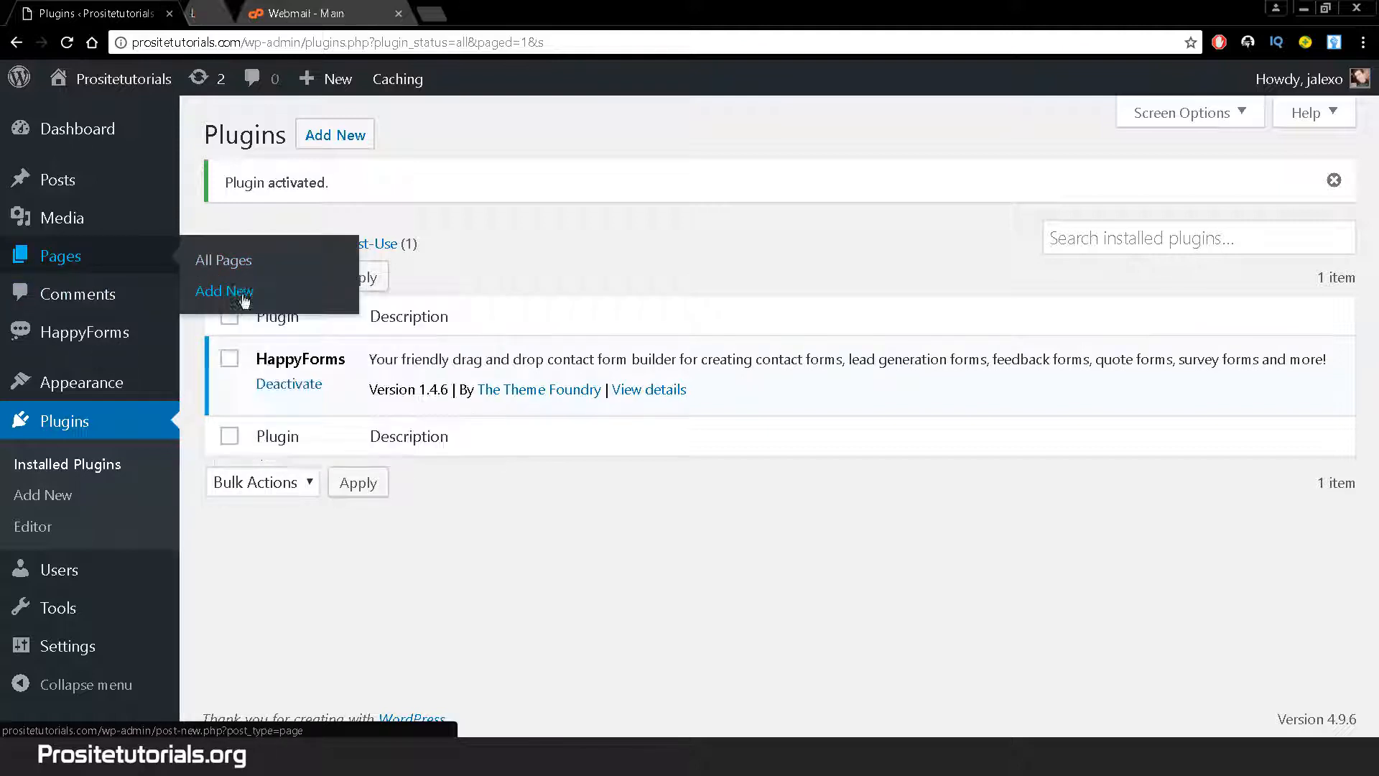
click(215, 13)
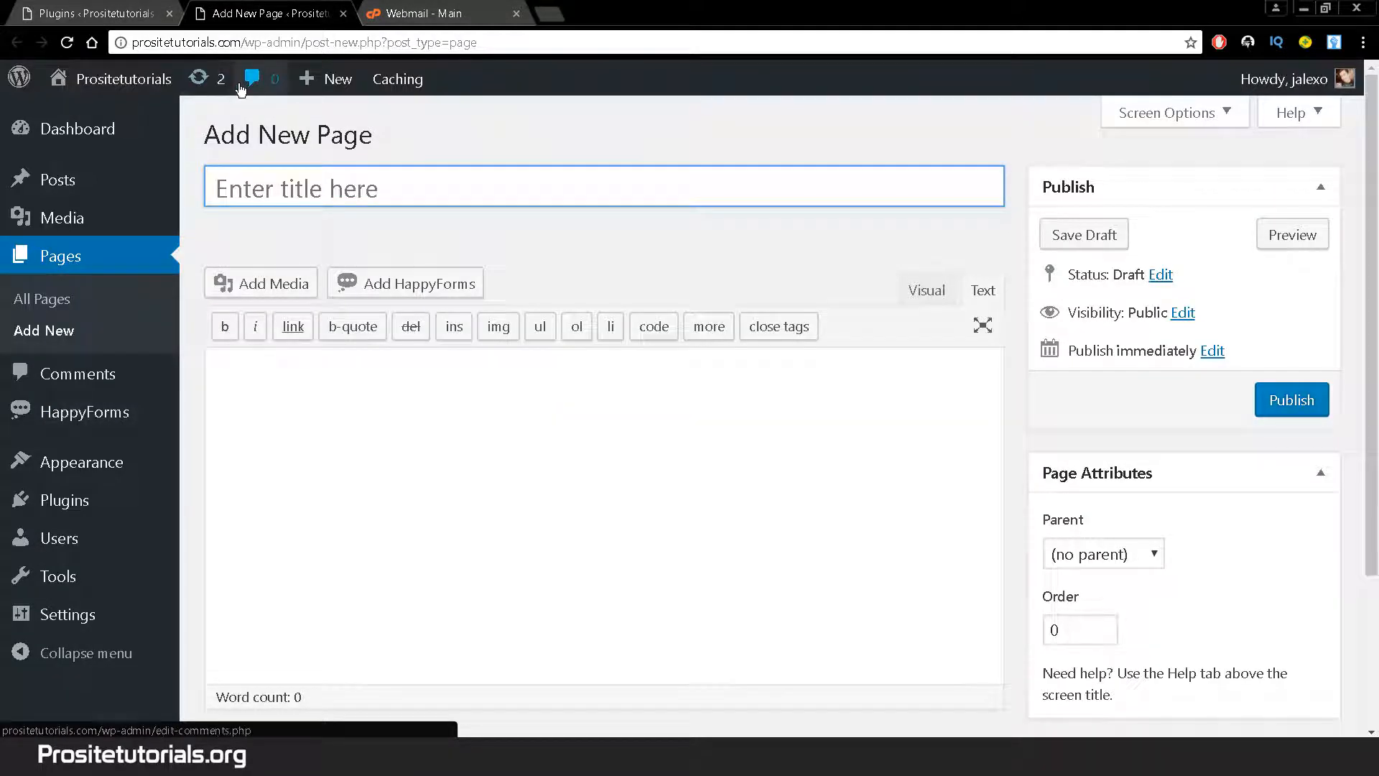
text(Forms)
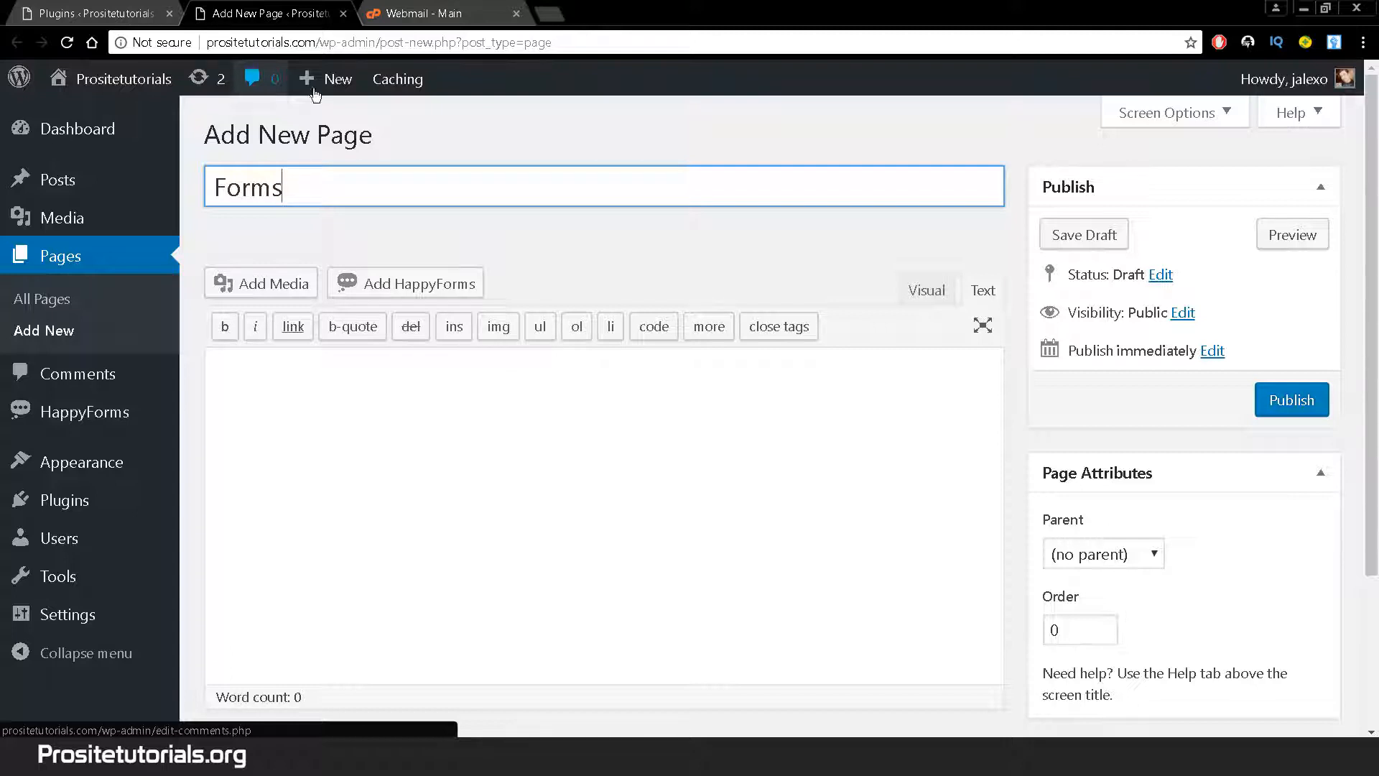
Publish the empty Forms page and go back to the Plugins page
click(887, 465)
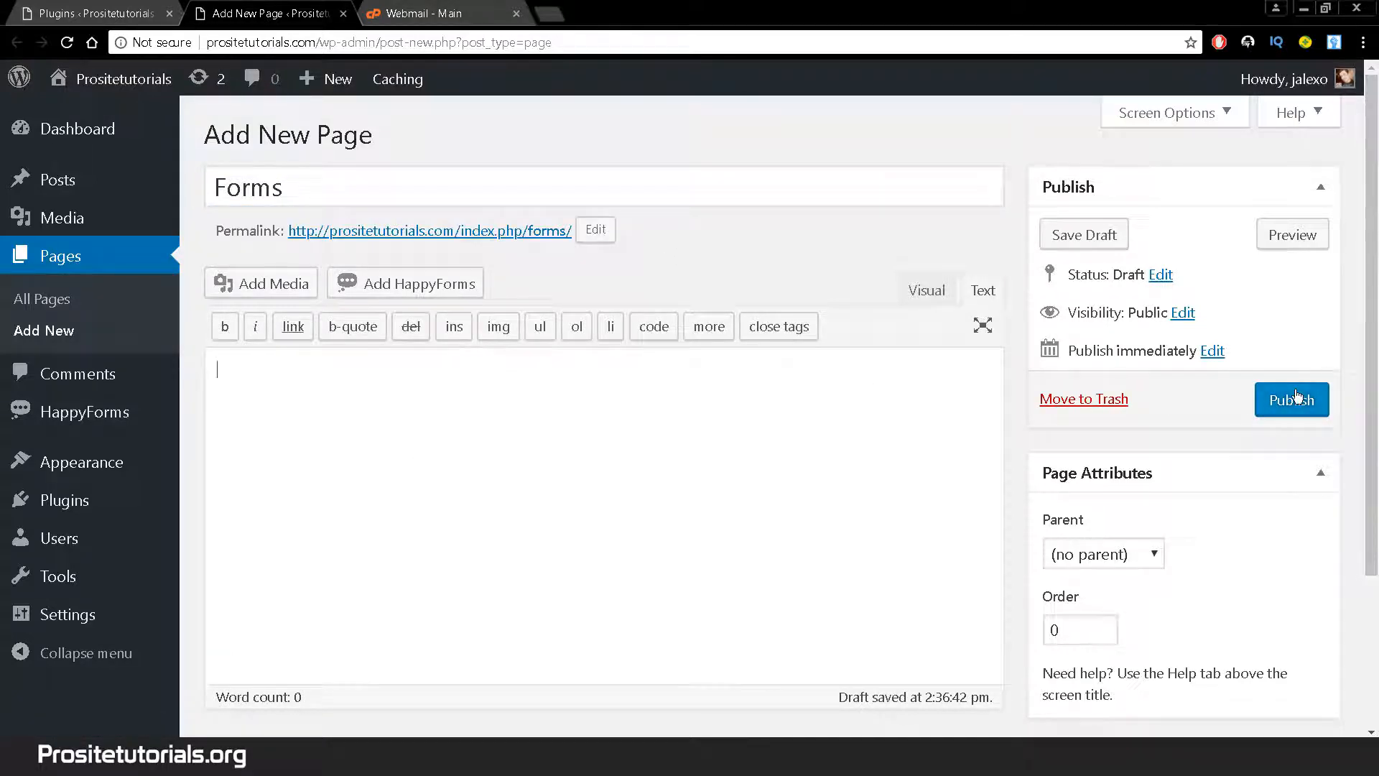
click(1296, 396)
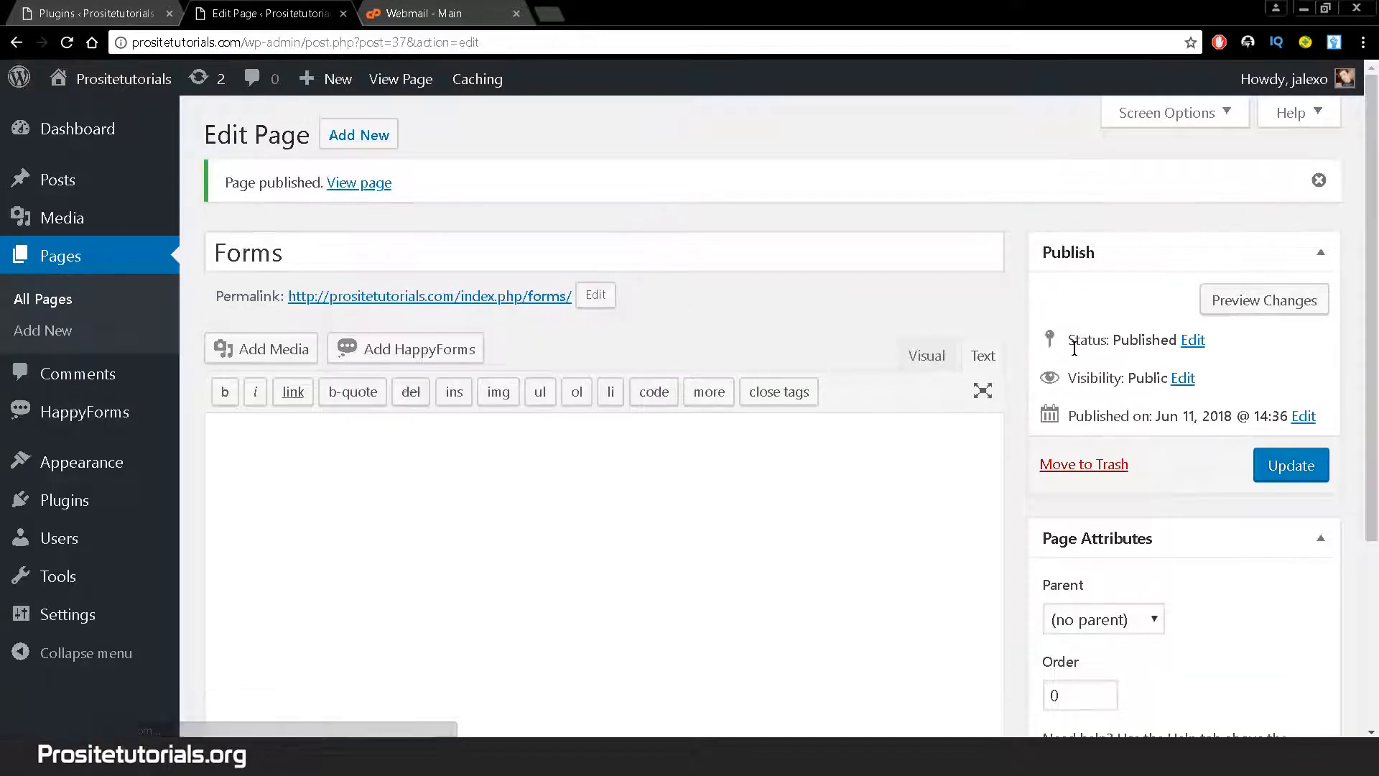
click(101, 12)
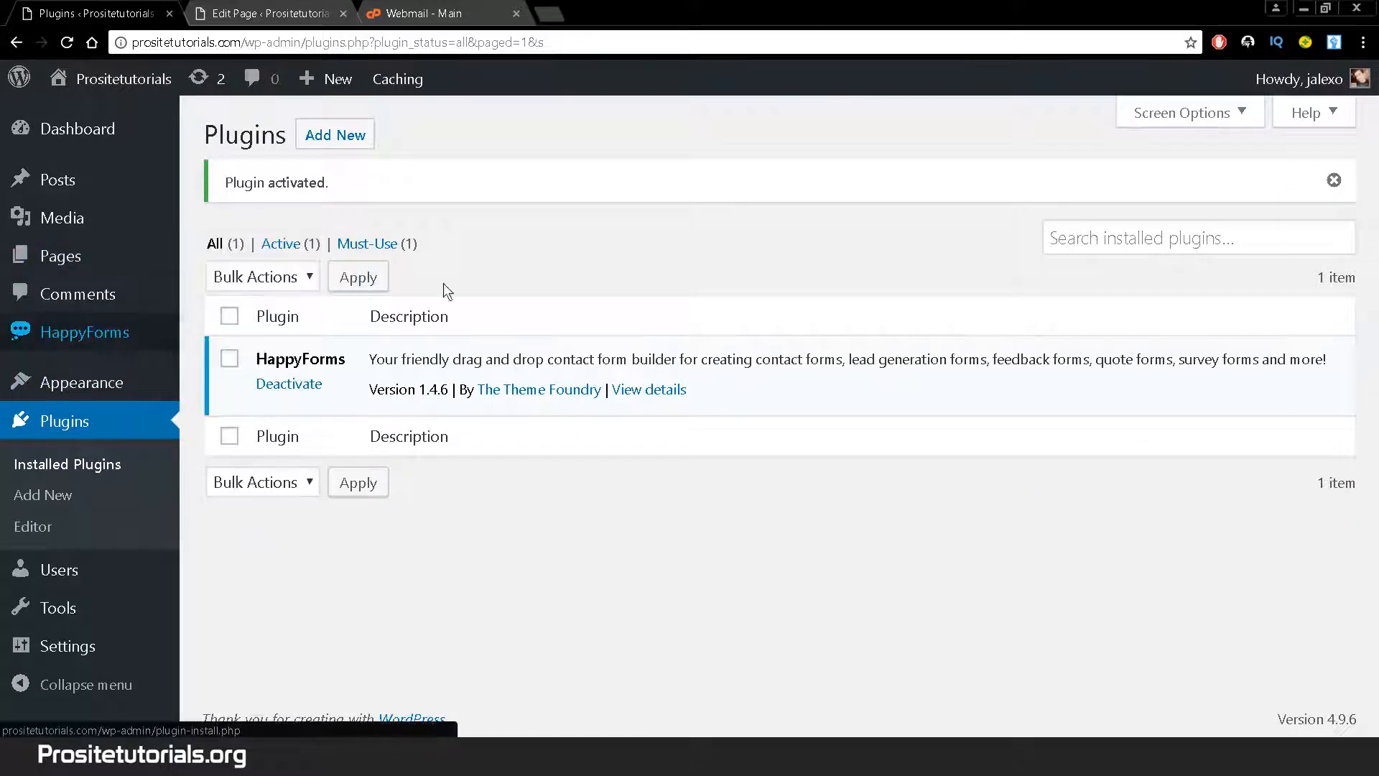
Paste the [happyforms id="11" /] shortcode into the Forms page, update it, and preview
mouse_move(54, 343)
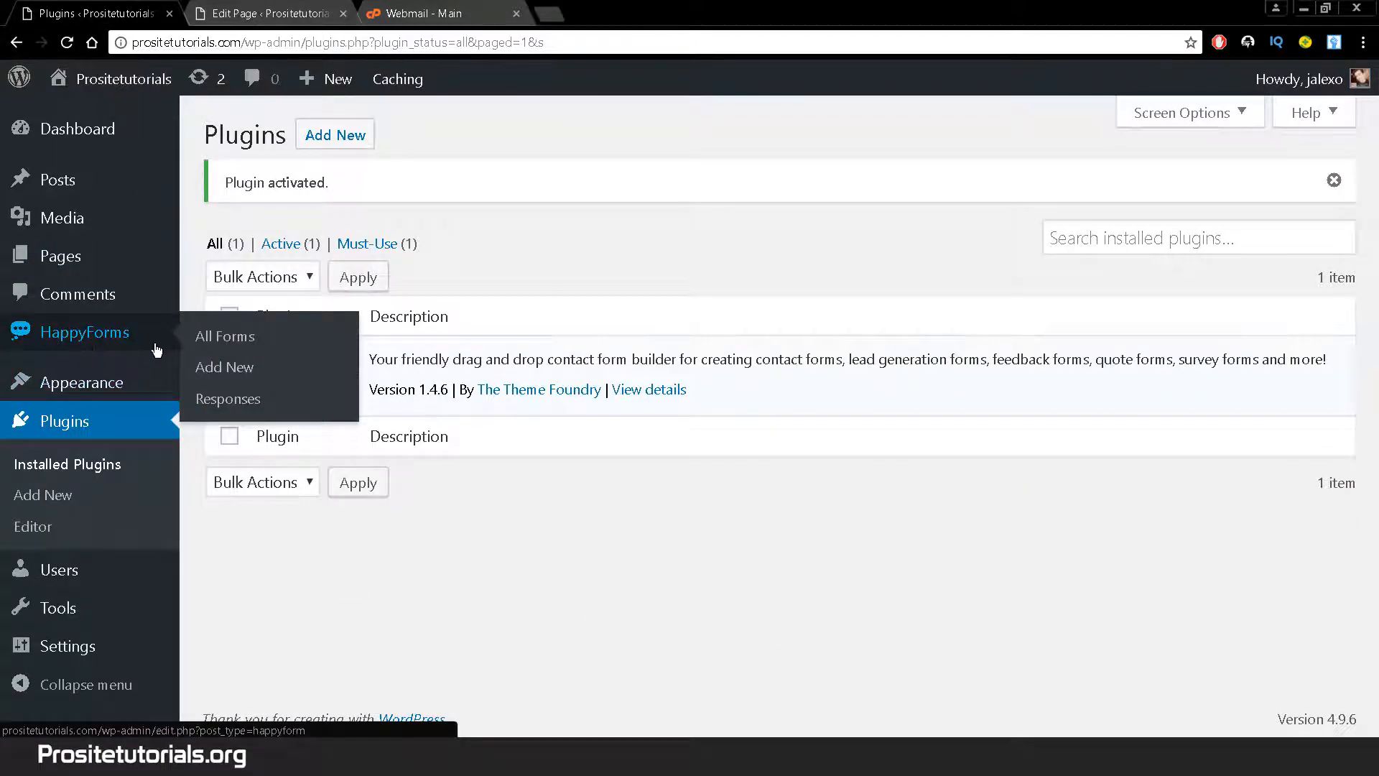
click(192, 344)
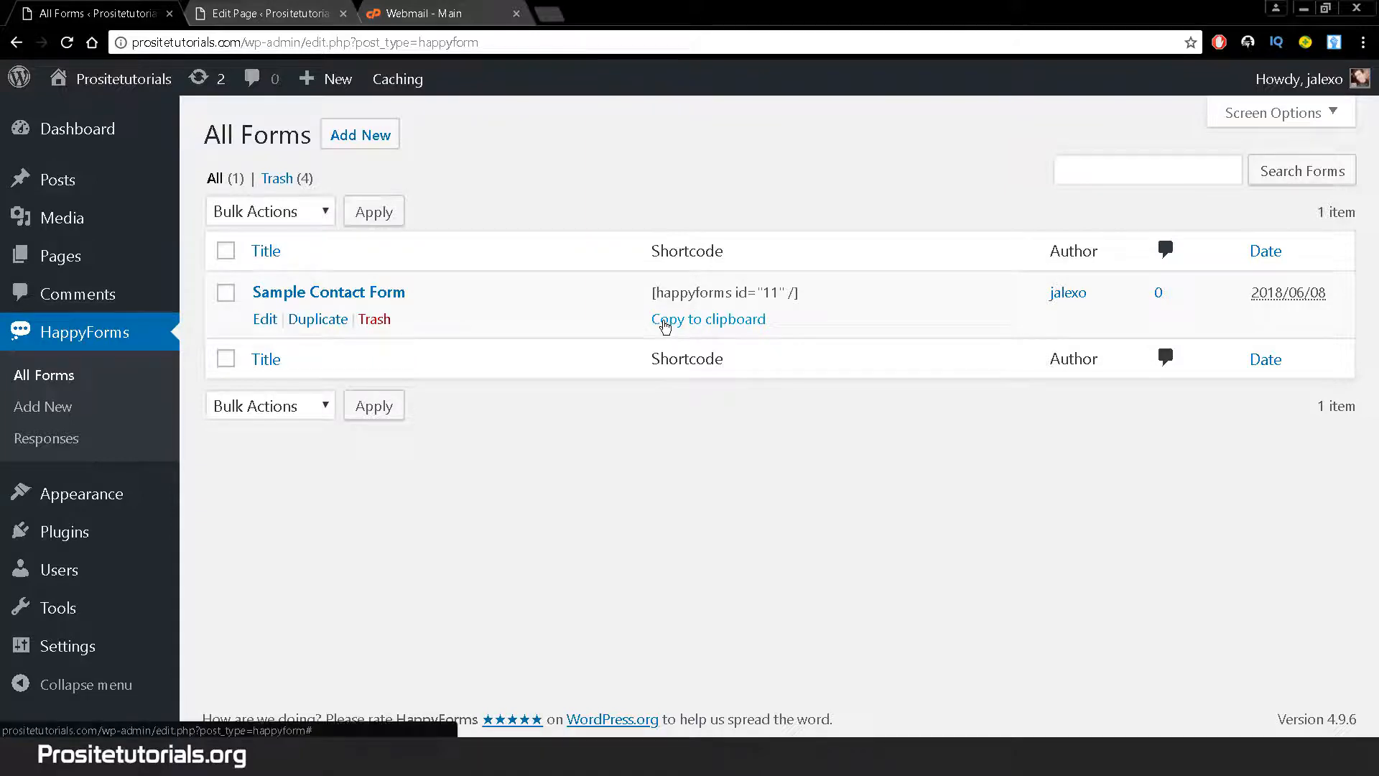
click(334, 7)
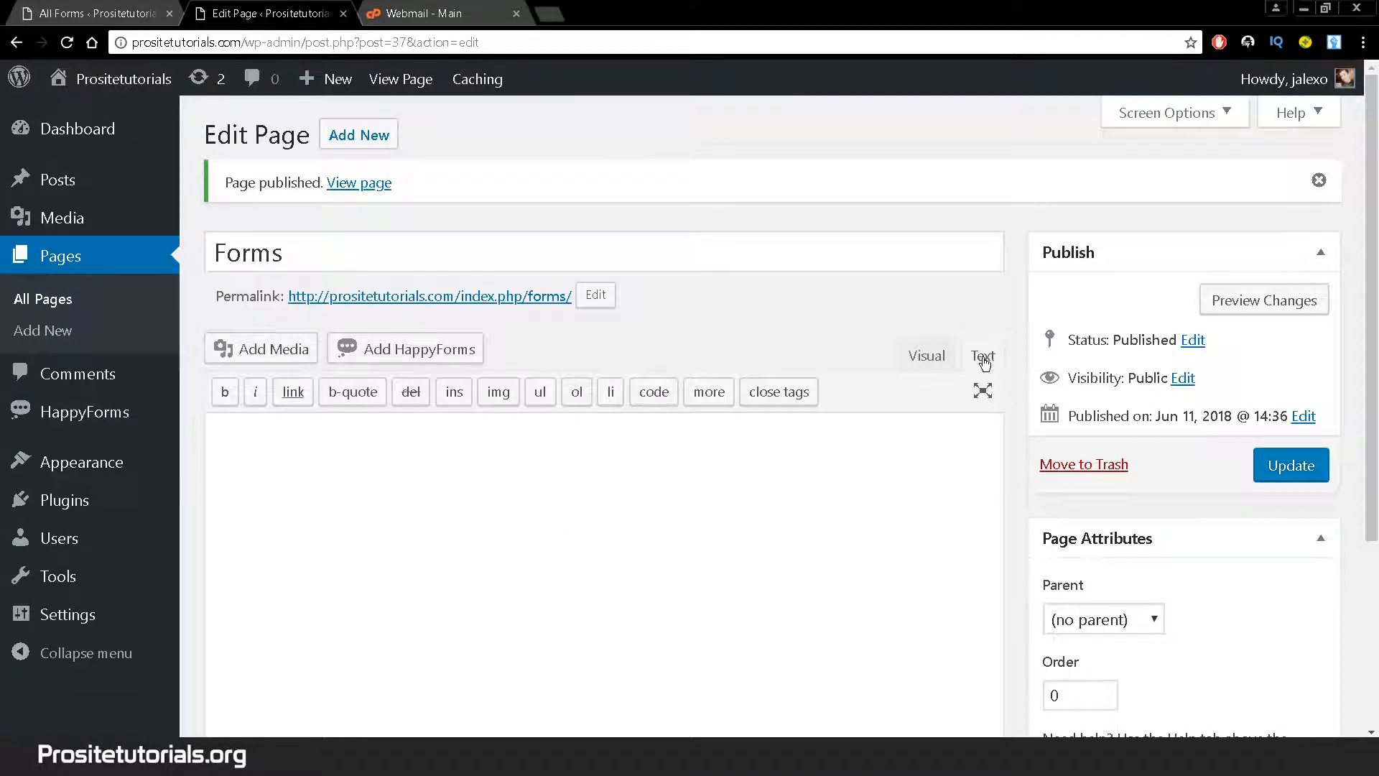
click(801, 490)
text([happyforms id="11" /])
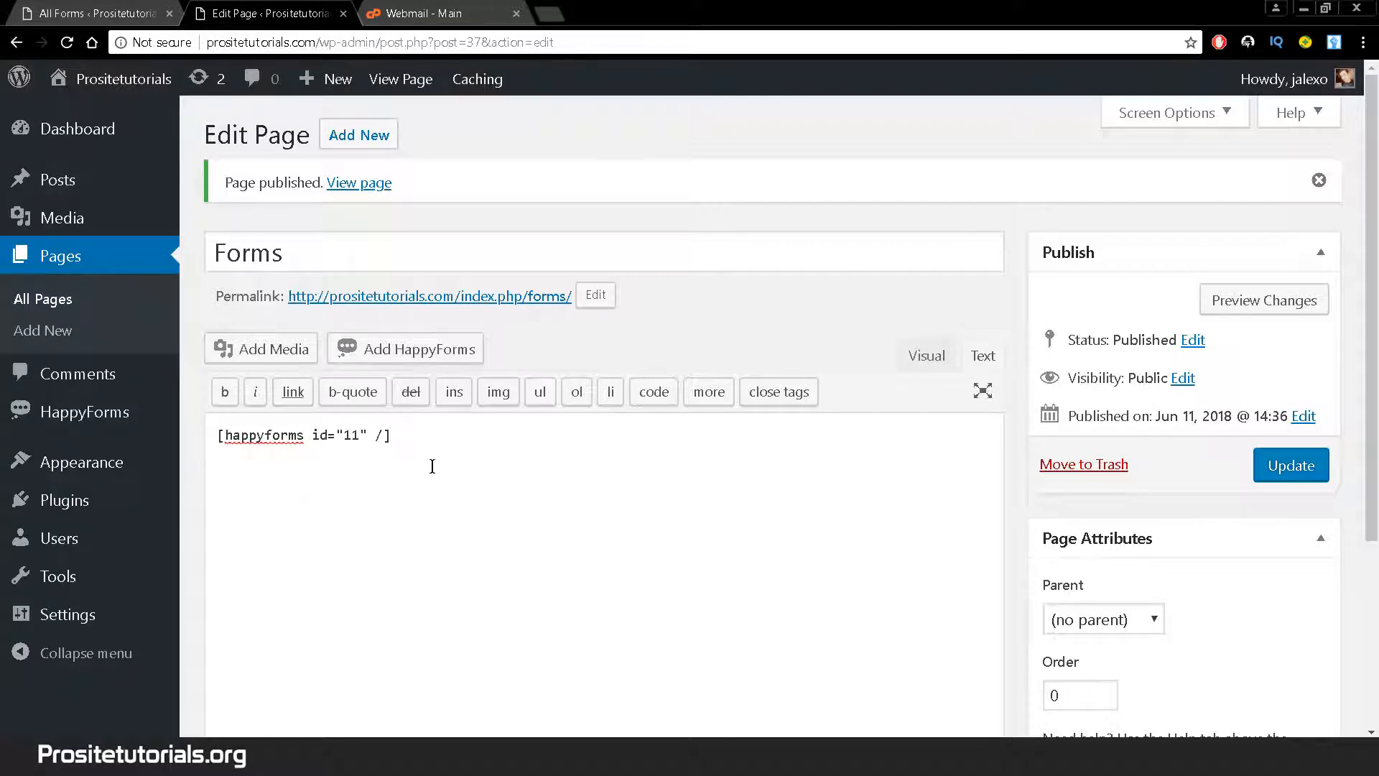
click(1307, 478)
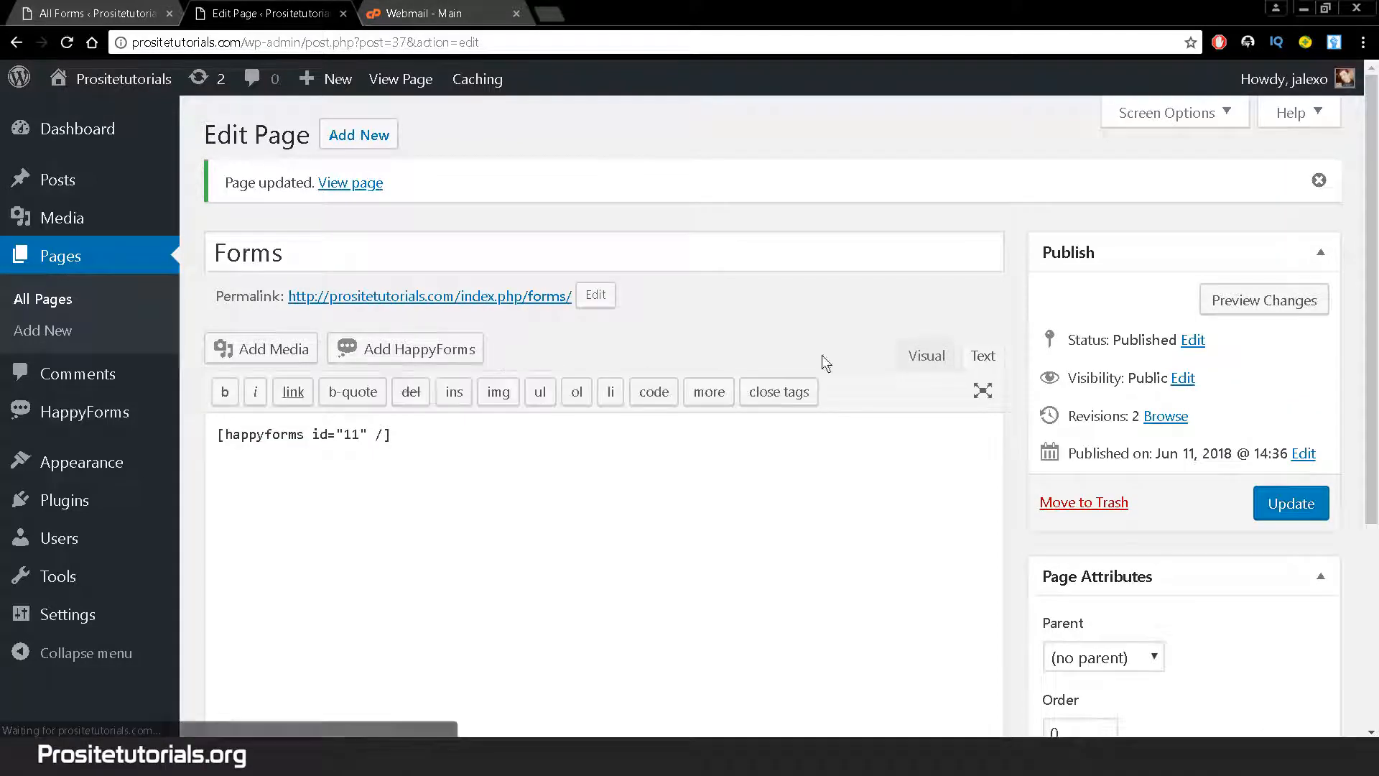
click(1216, 305)
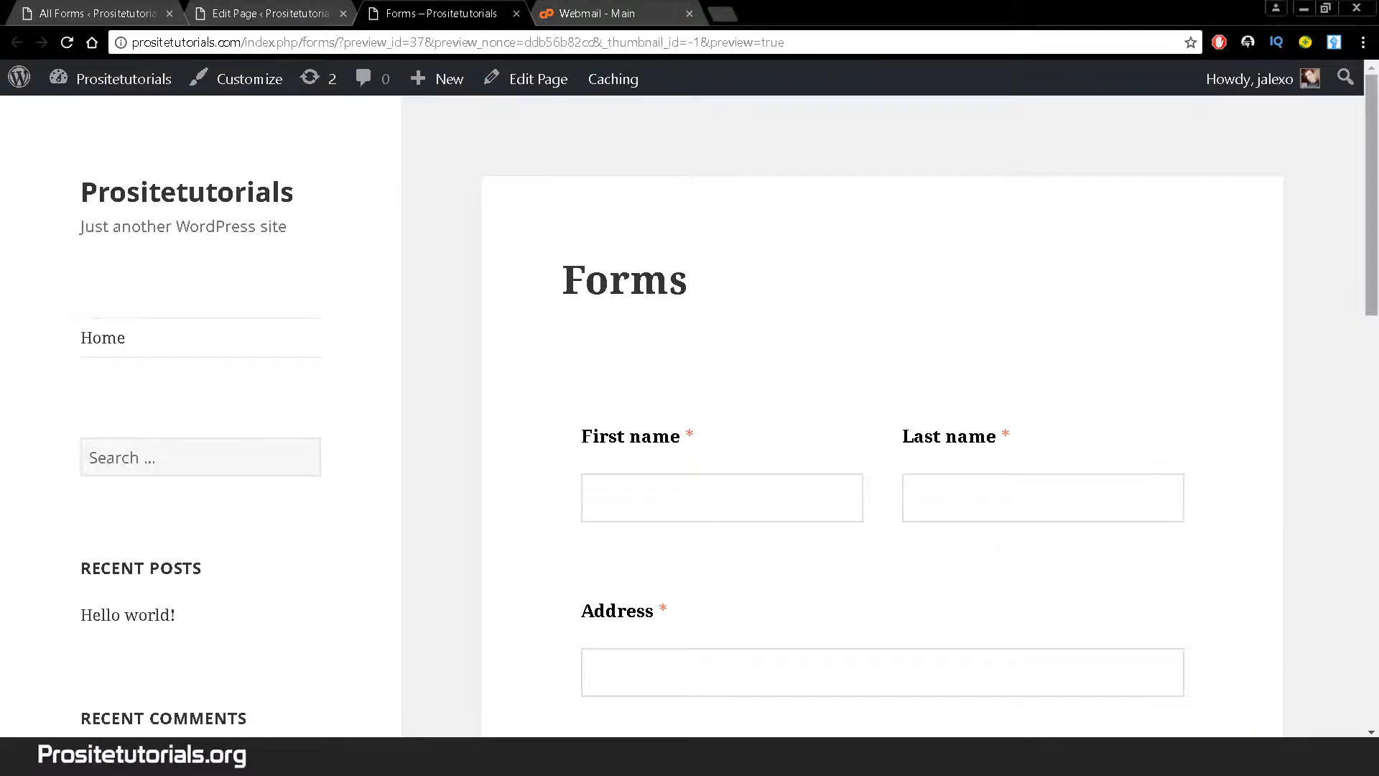
Enter a test first name and last name in the previewed form
scroll(497, 321, down, 2)
click(604, 357)
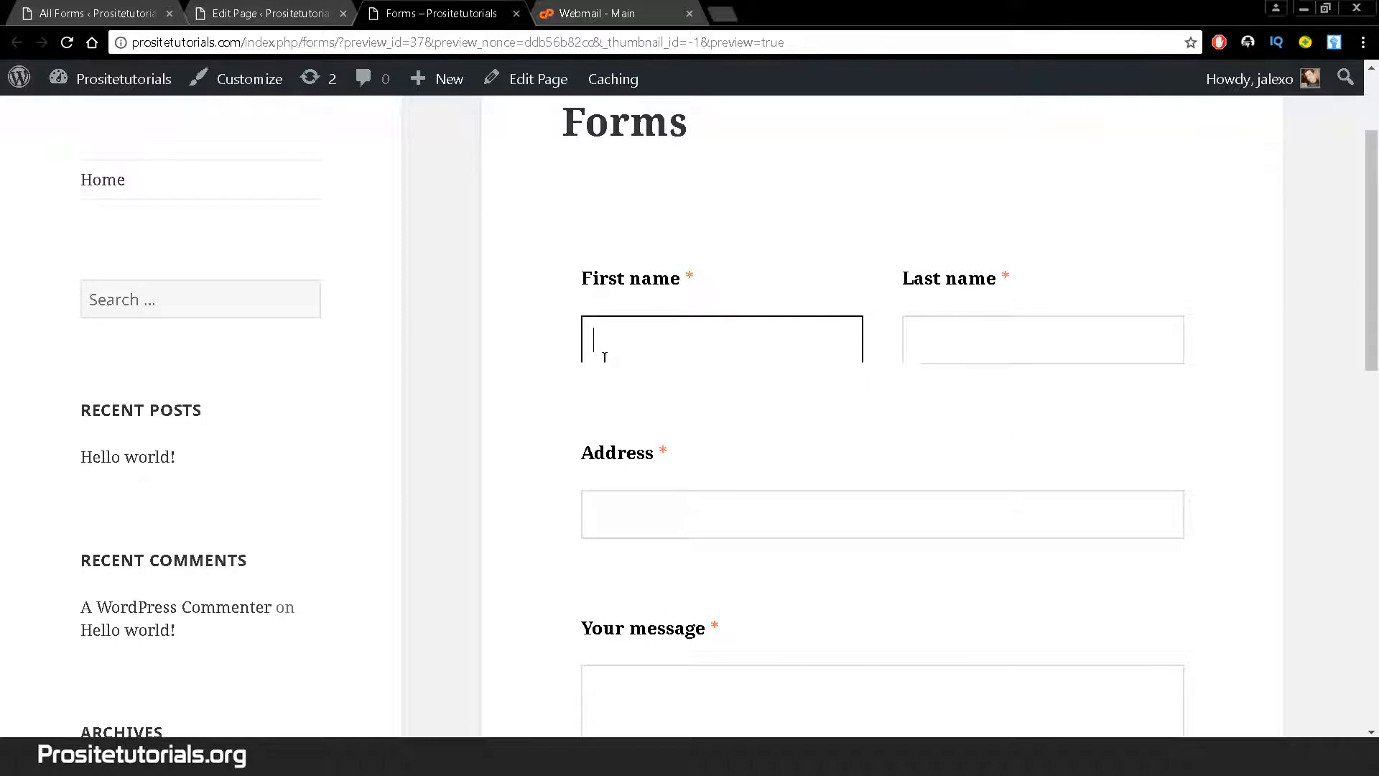
text(Jordan)
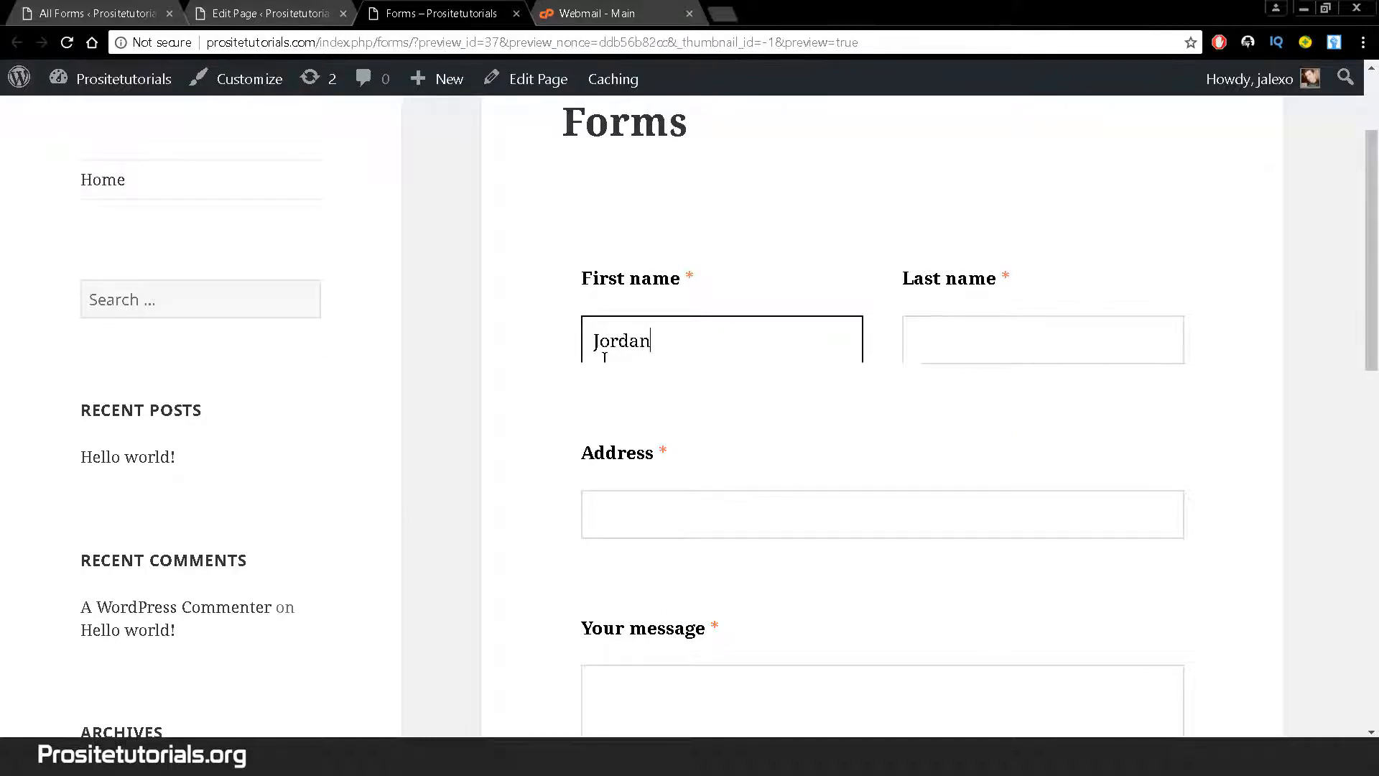
key(Tab)
text(Alexo)
key(Tab)
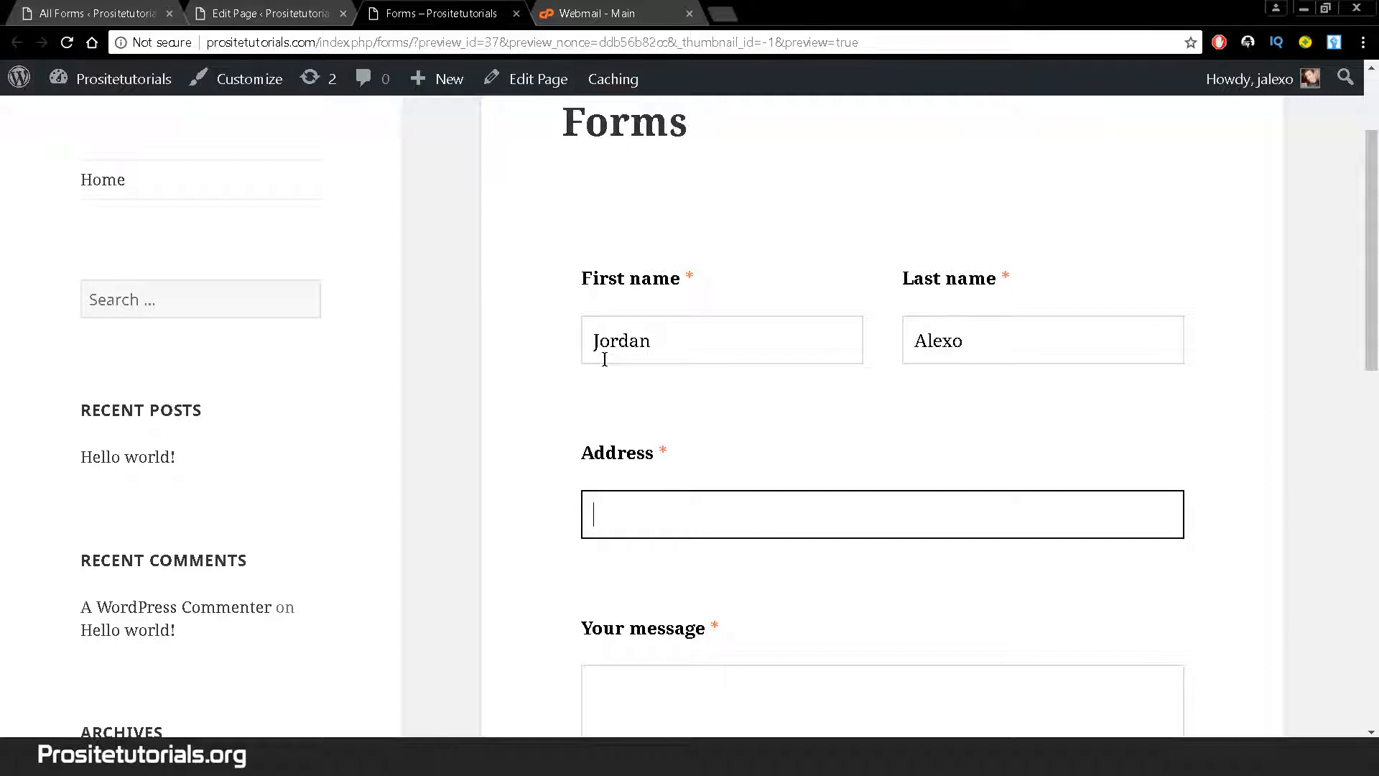
Fill Address with 'street name' and Your message with 'message'
scroll(604, 359, down, 2)
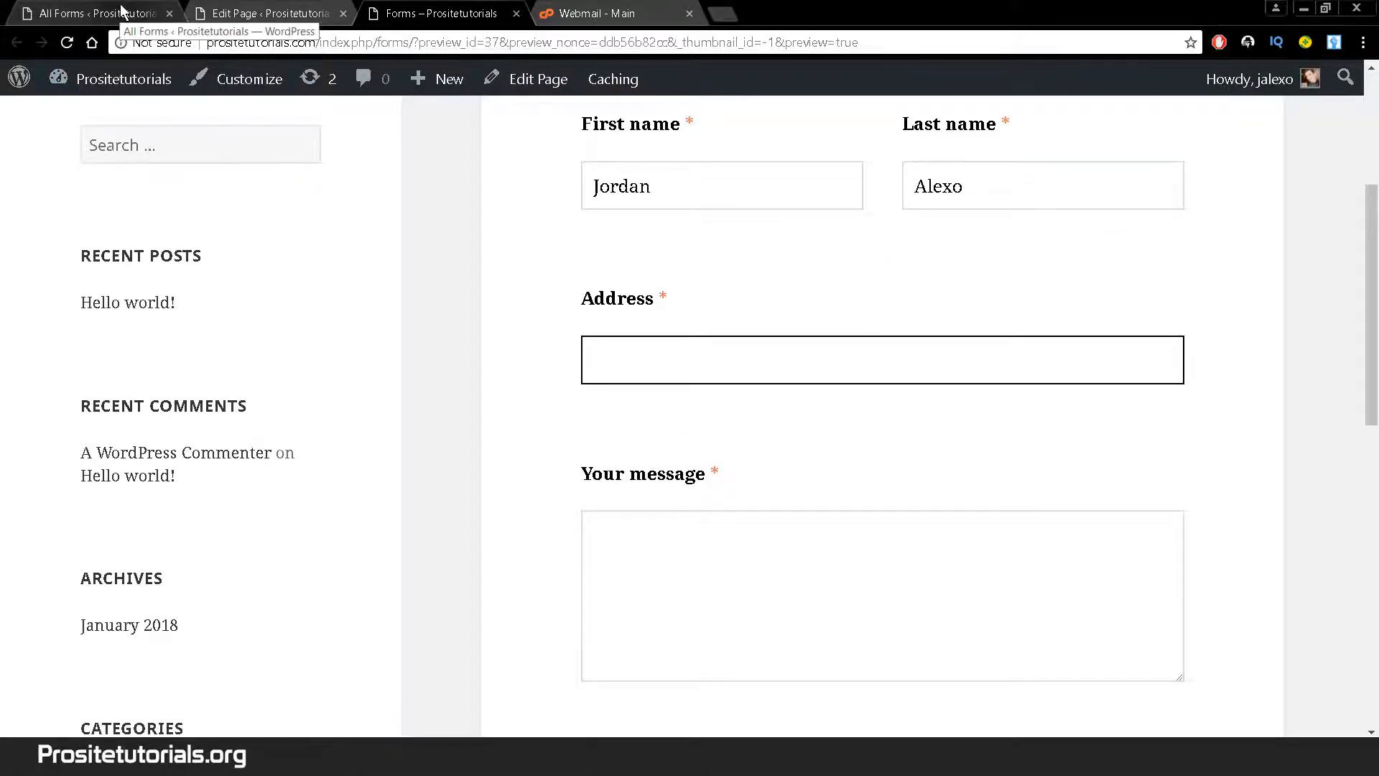
click(97, 13)
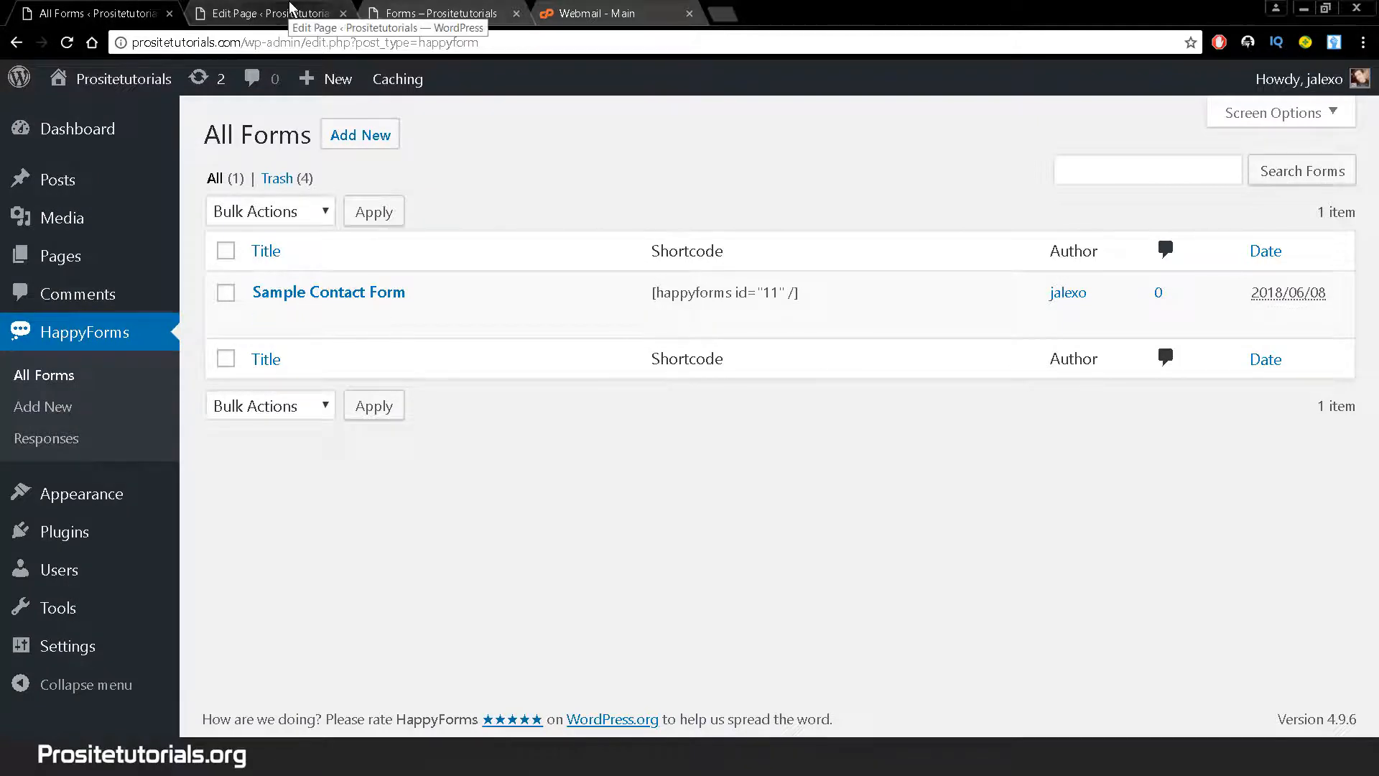
click(404, 9)
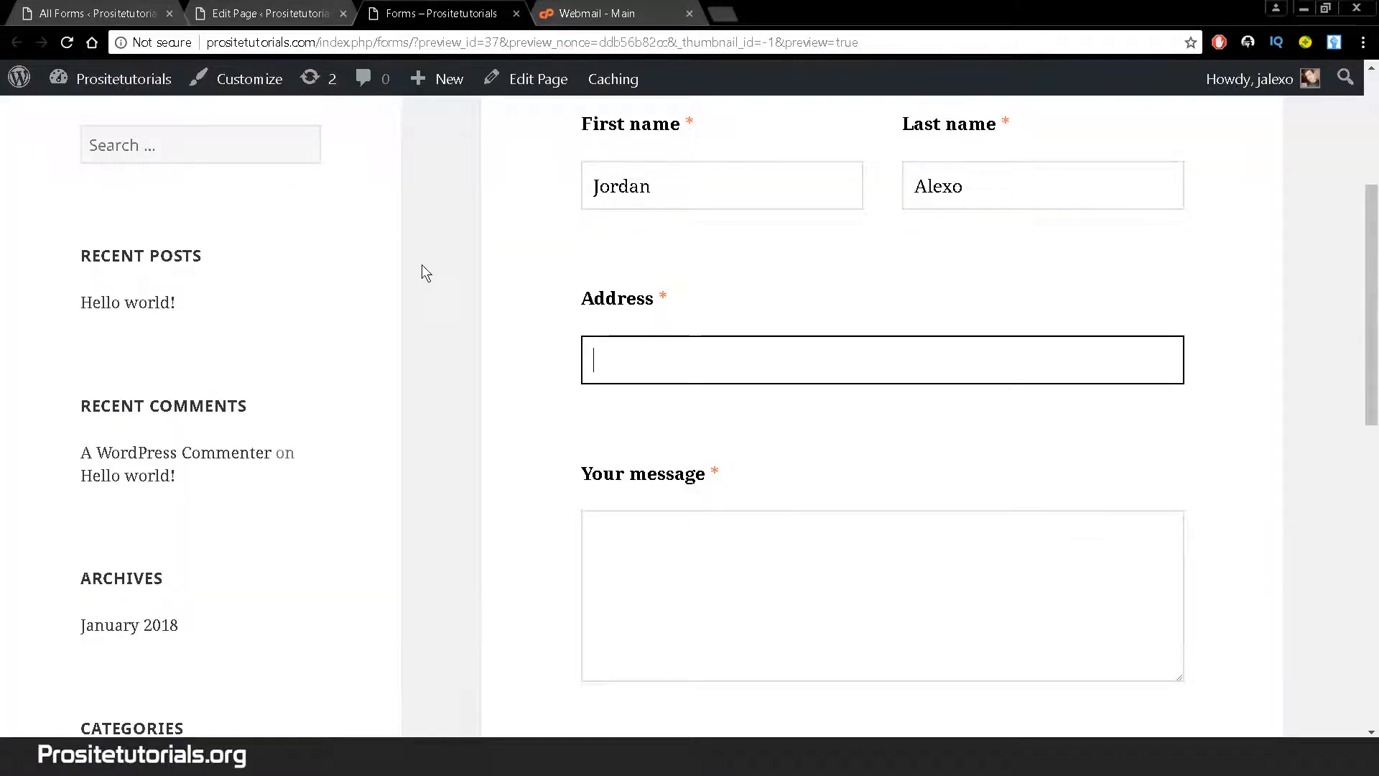
text(R)
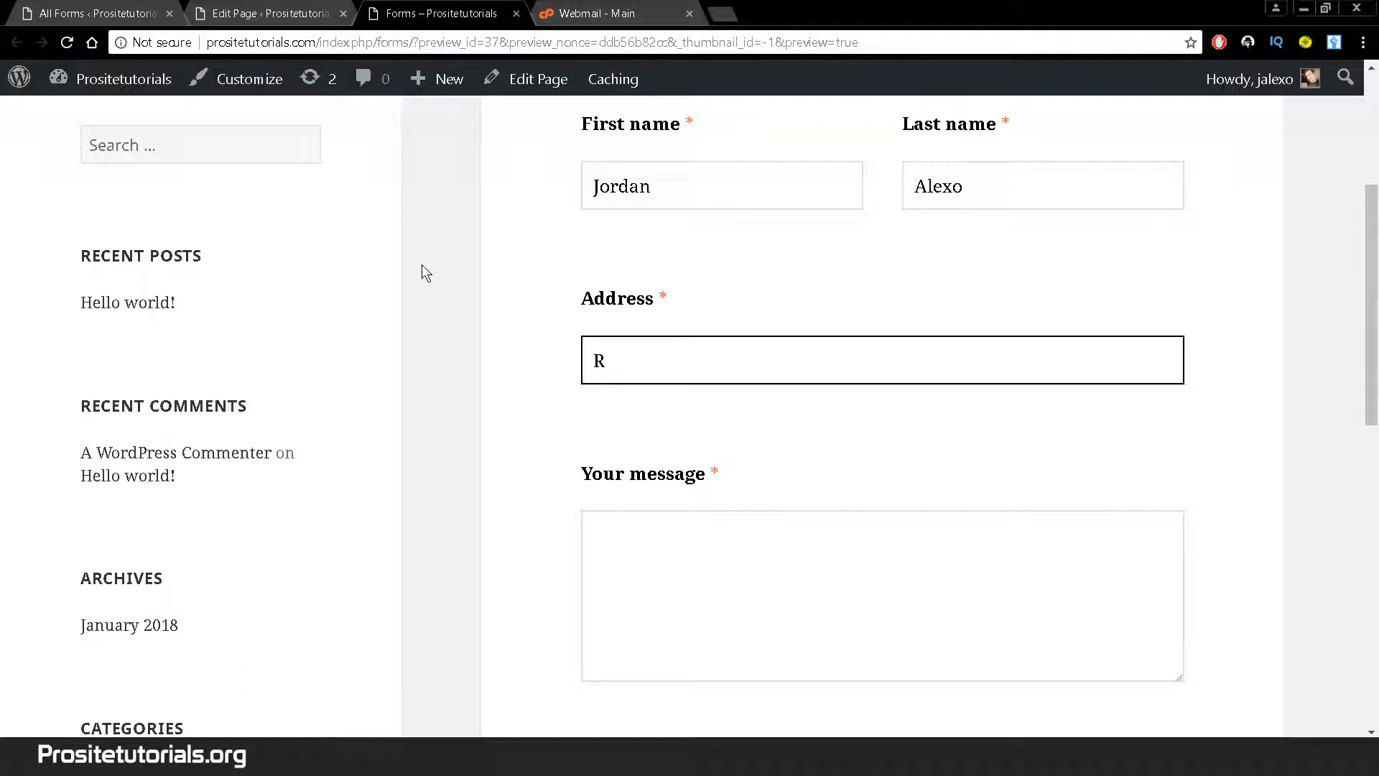
key(BackSpace)
text(street name)
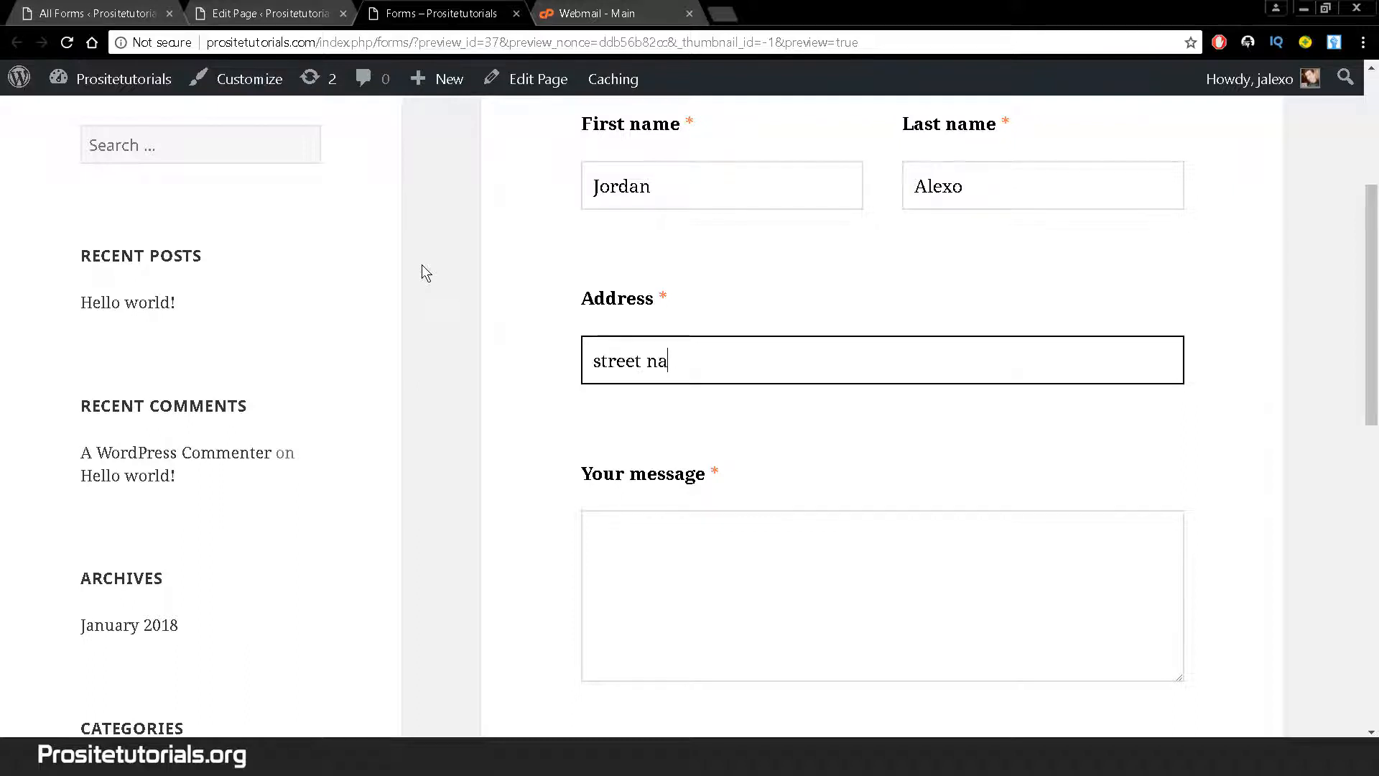
key(Tab)
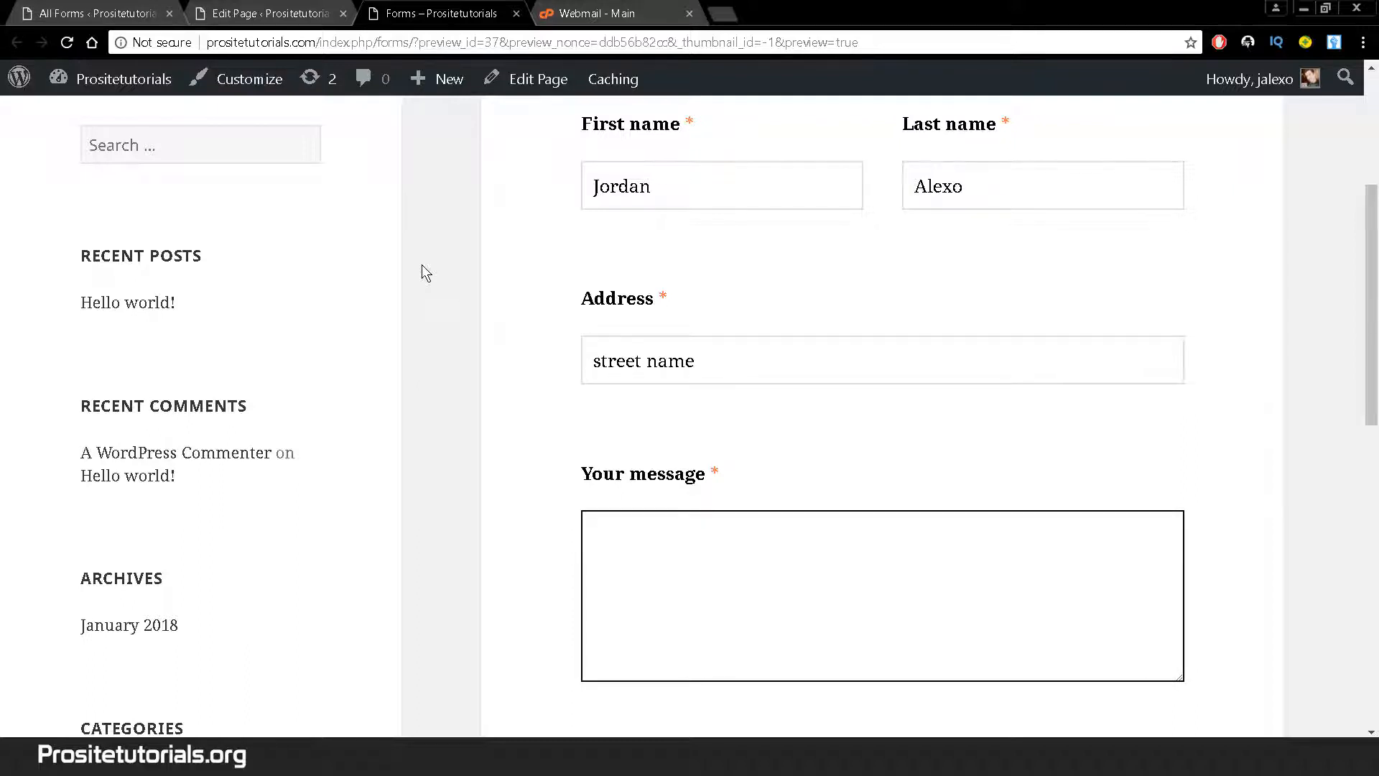
text(message)
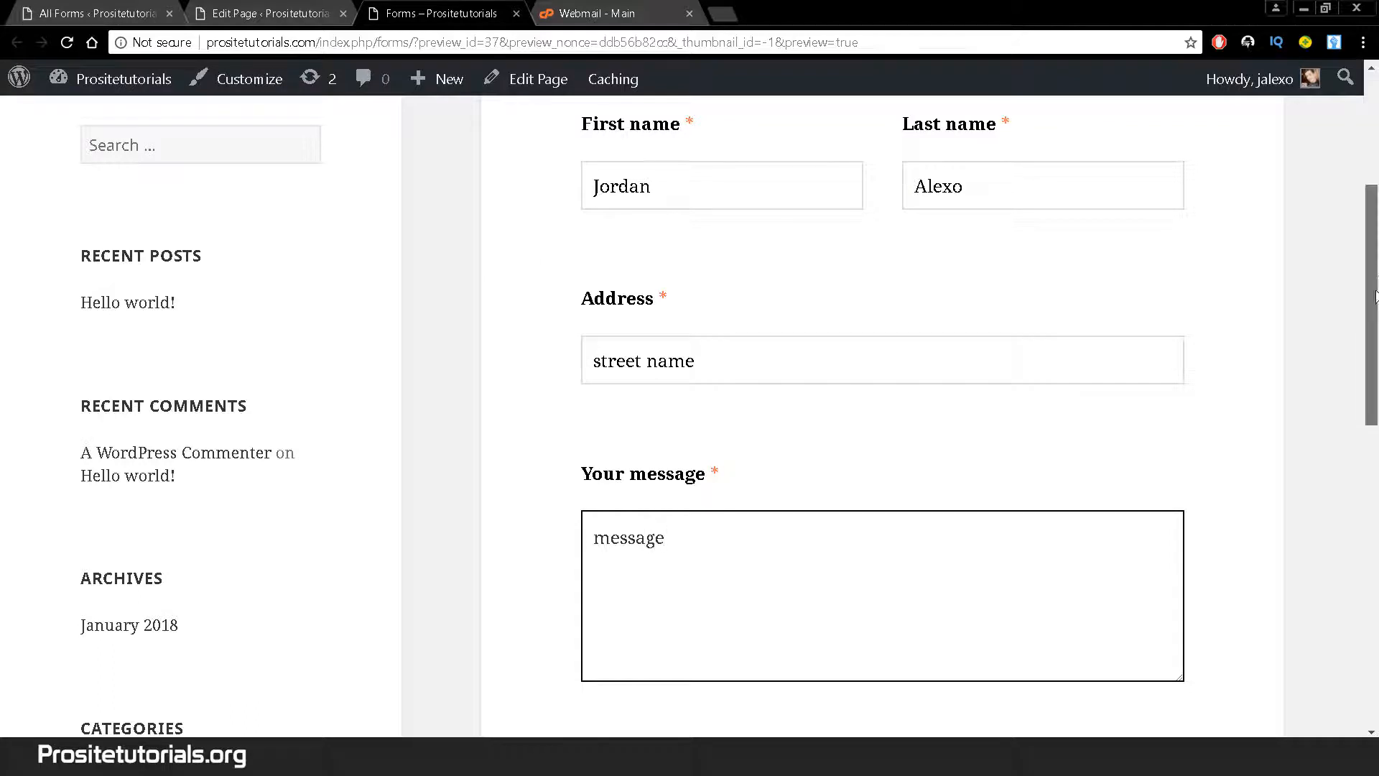
Choose 33 as the age, submit the form, and select the success message
scroll(1359, 368, down, 3)
scroll(1359, 367, down, 2)
click(1113, 399)
scroll(718, 216, down, 10)
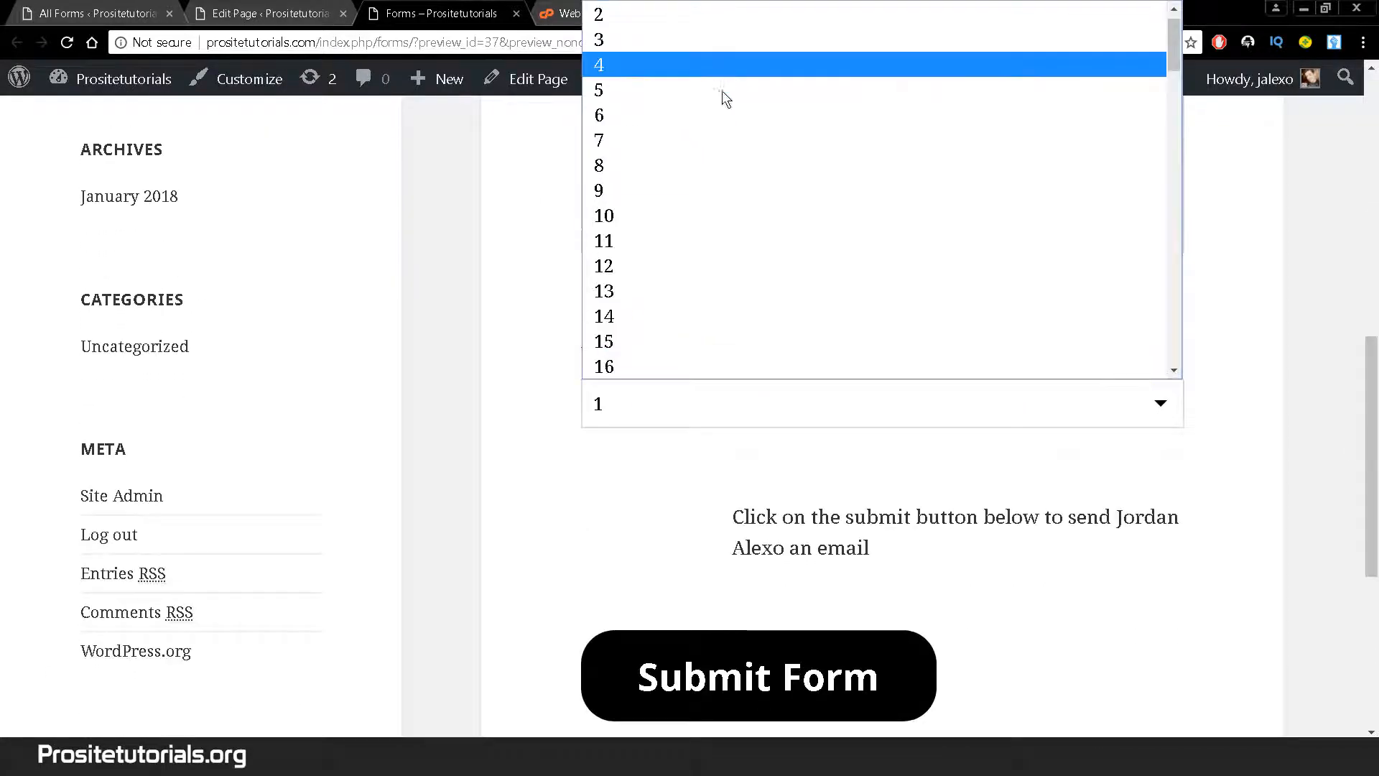
scroll(718, 223, down, 9)
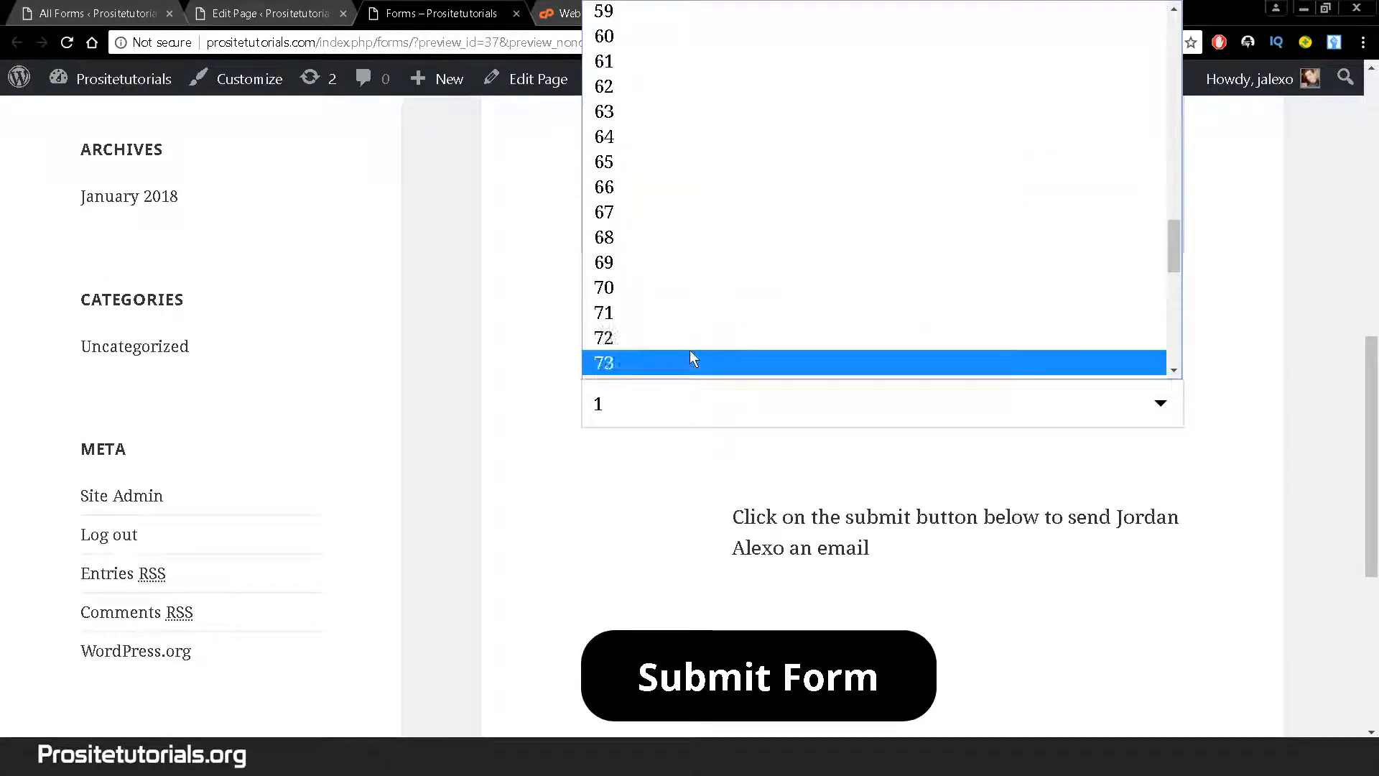
scroll(697, 114, up, 14)
scroll(689, 122, down, 5)
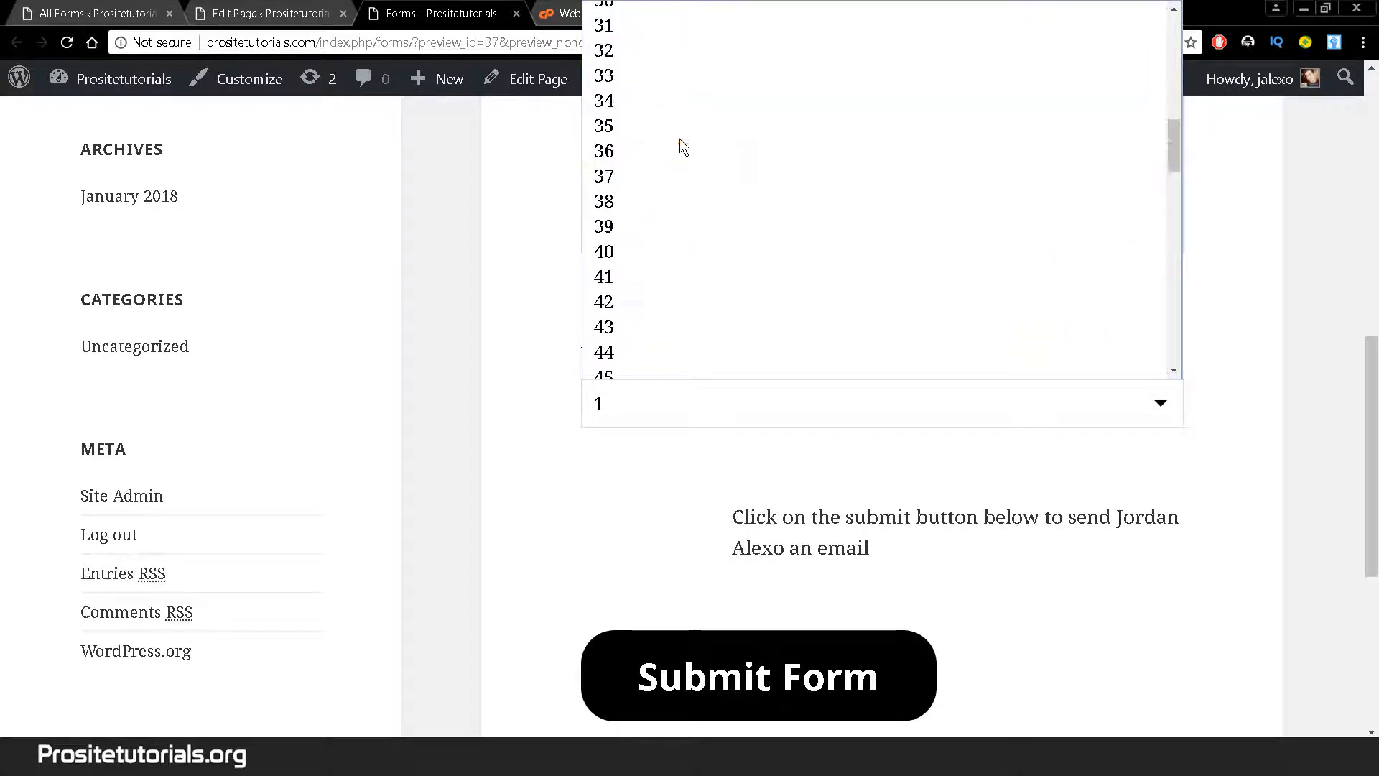
click(650, 85)
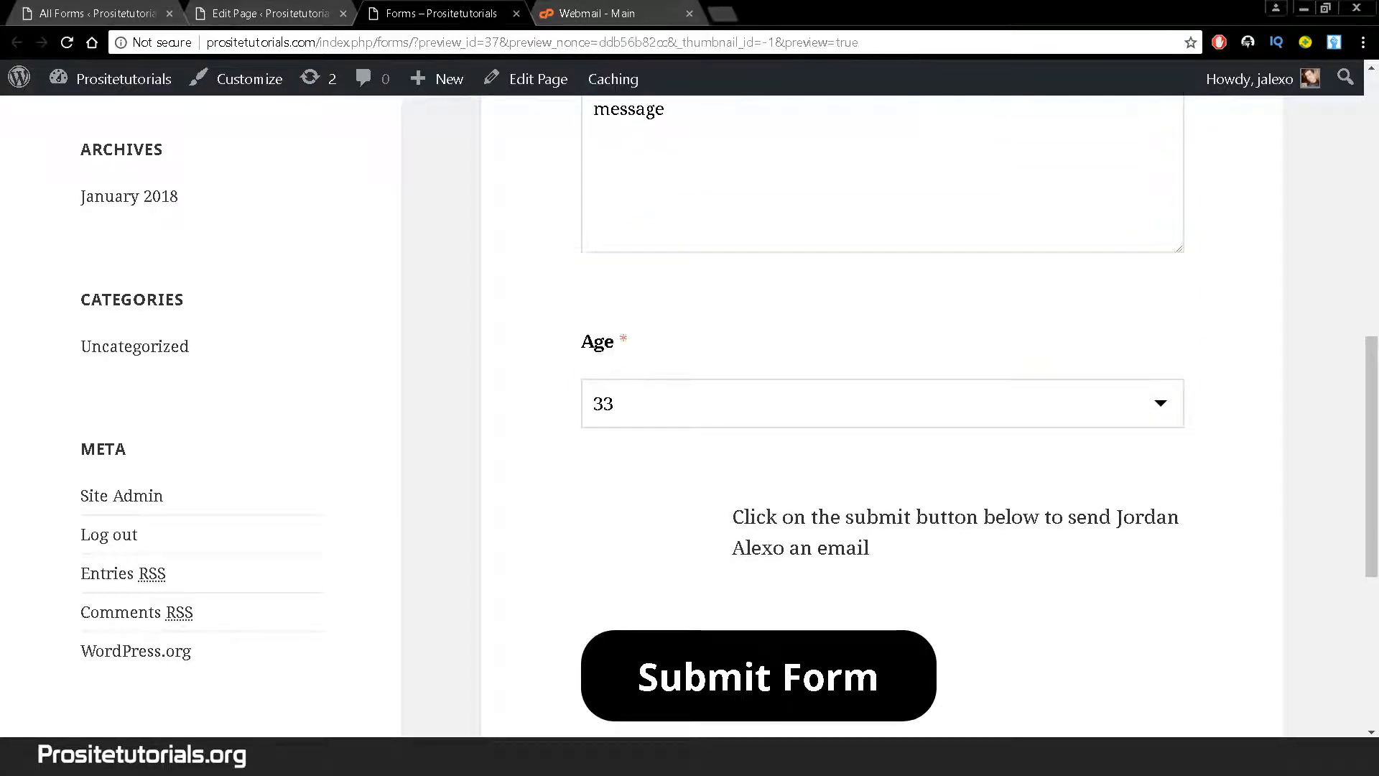
click(802, 712)
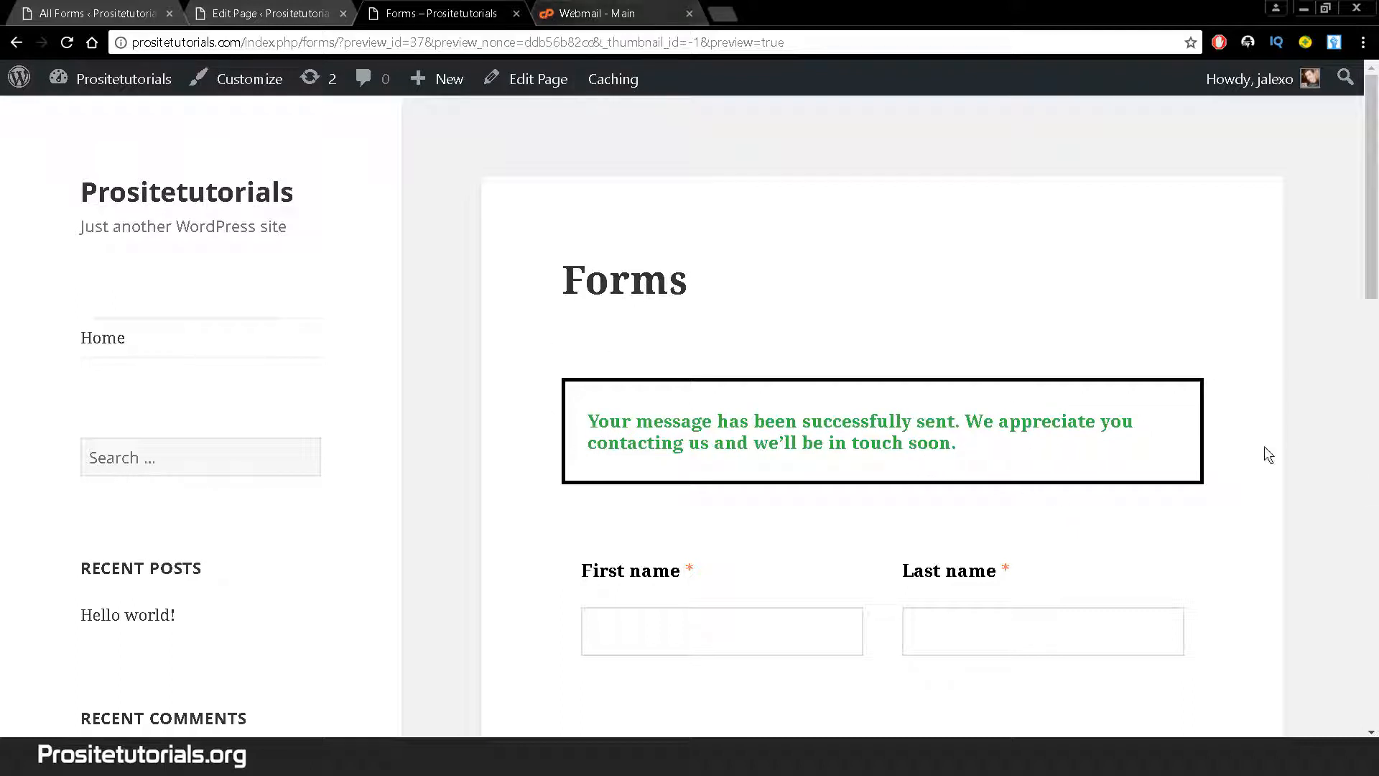
drag(1009, 445, 586, 418)
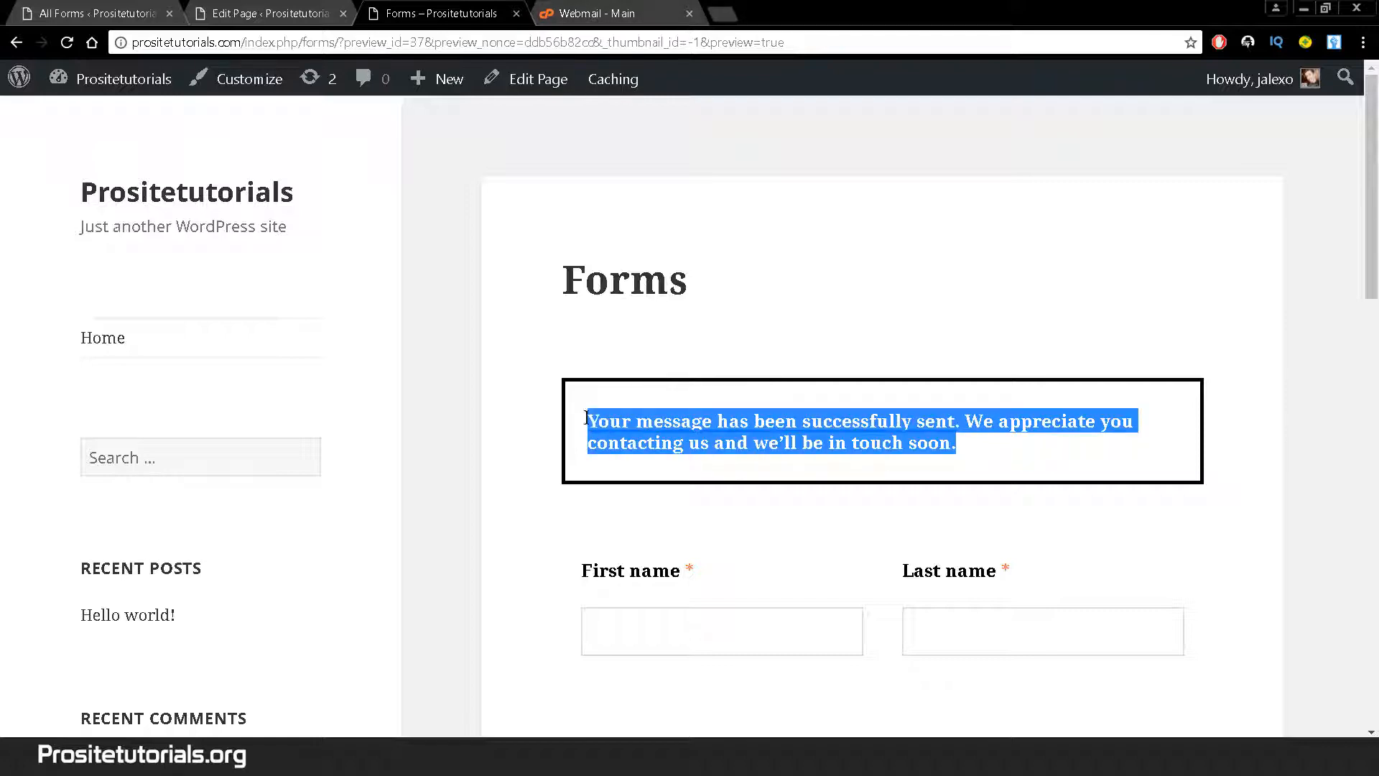
Read the new WordPress notification email in the Webmail inbox, then return to All Forms
click(600, 13)
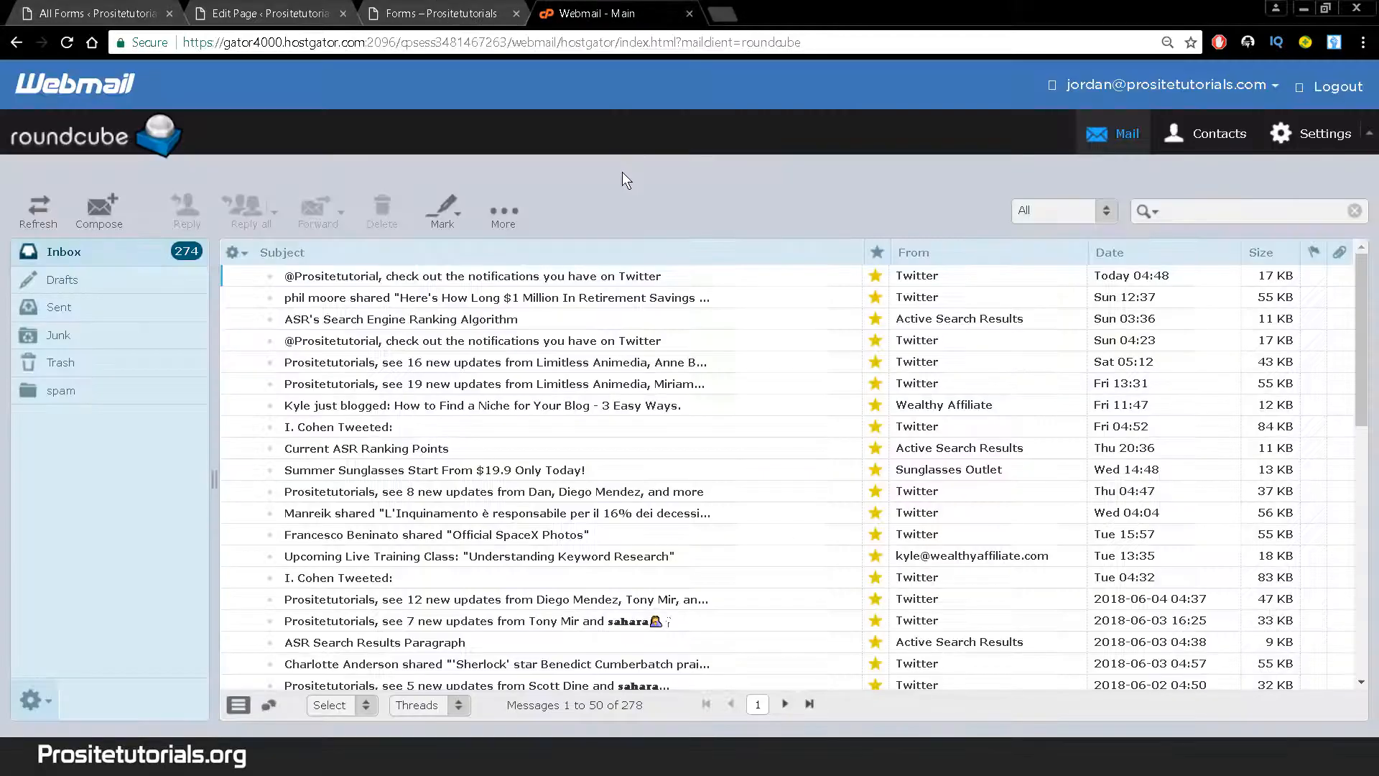
click(120, 249)
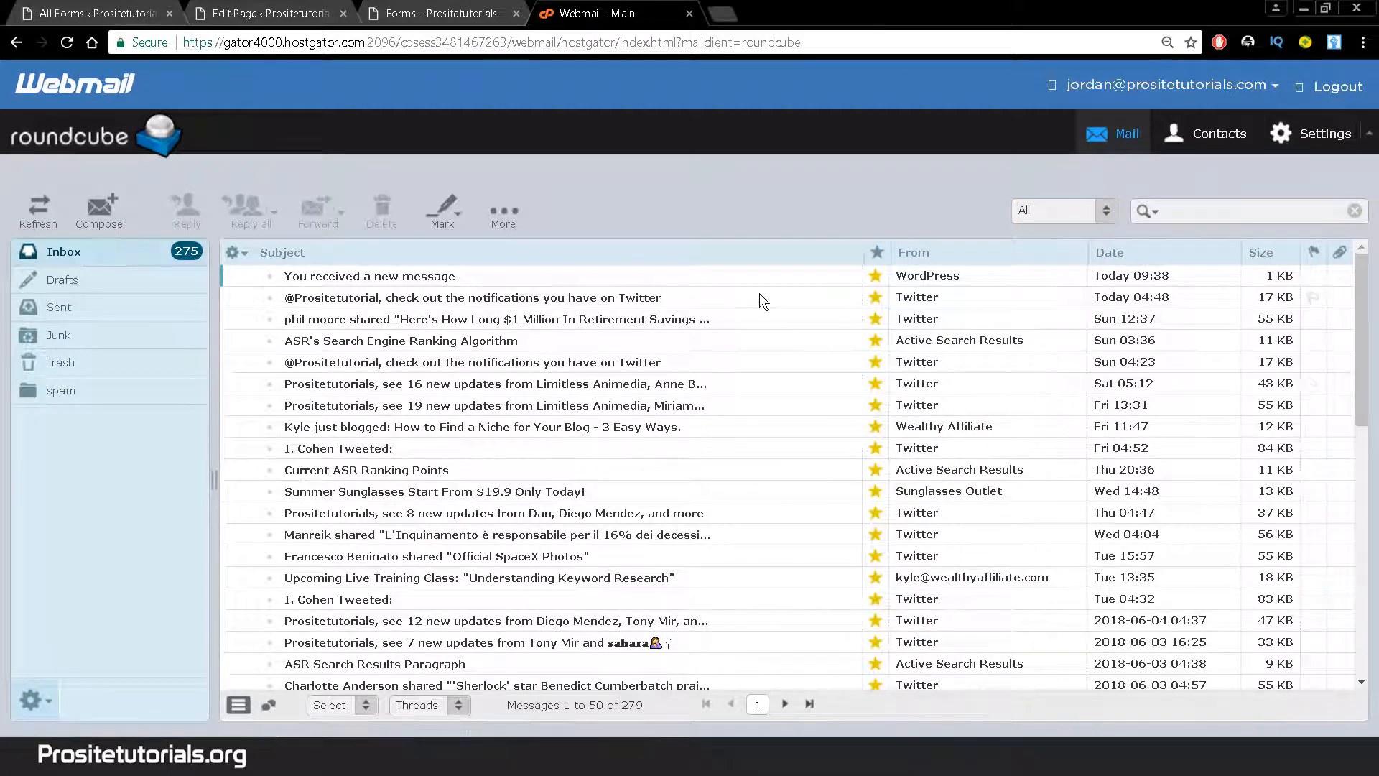
click(606, 275)
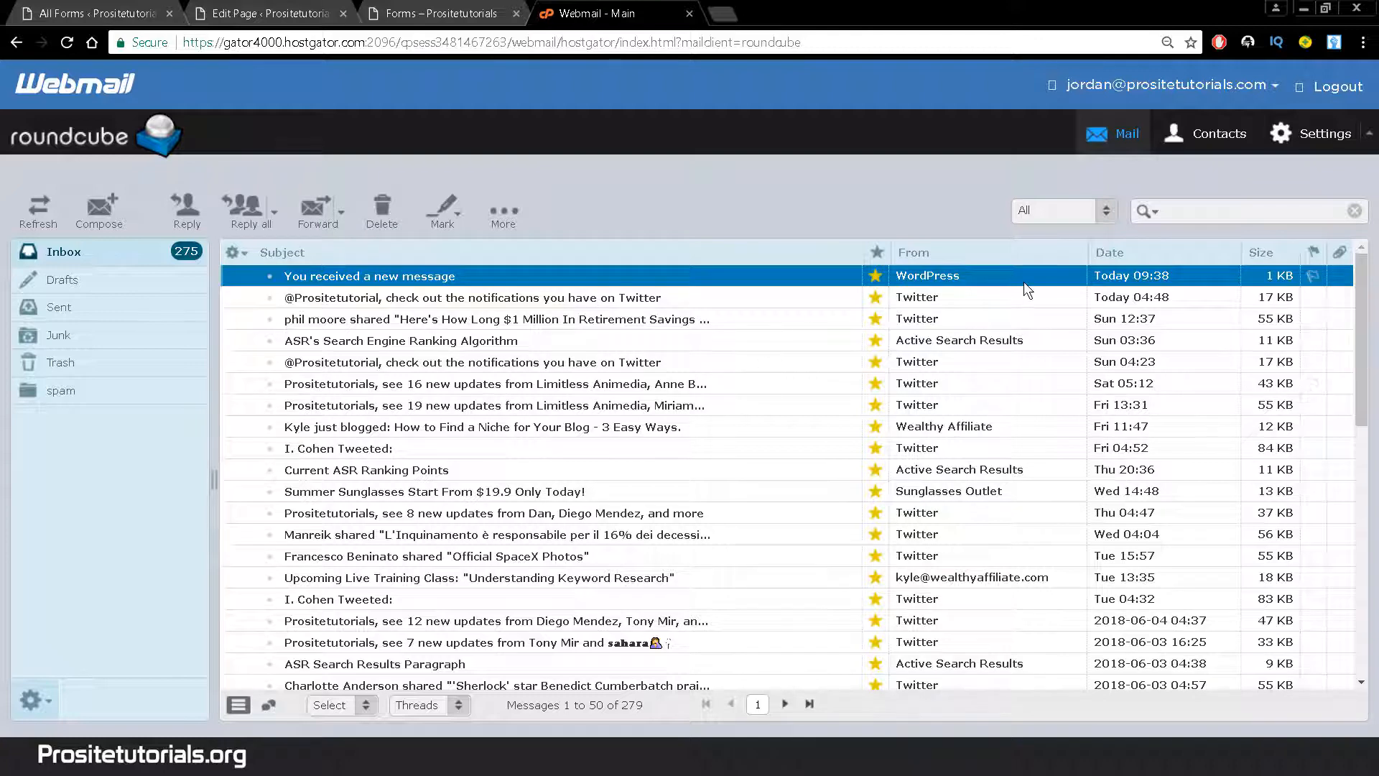
double_click(648, 275)
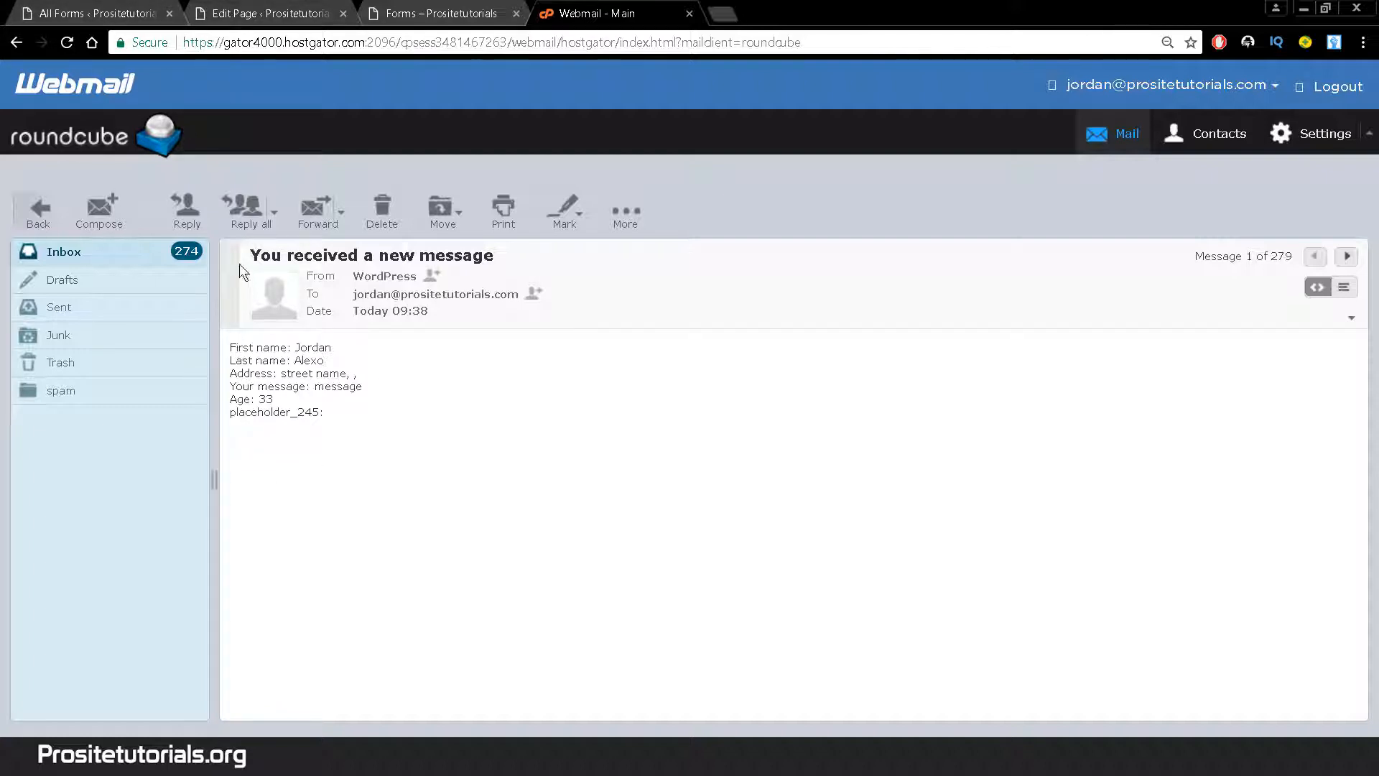
click(291, 9)
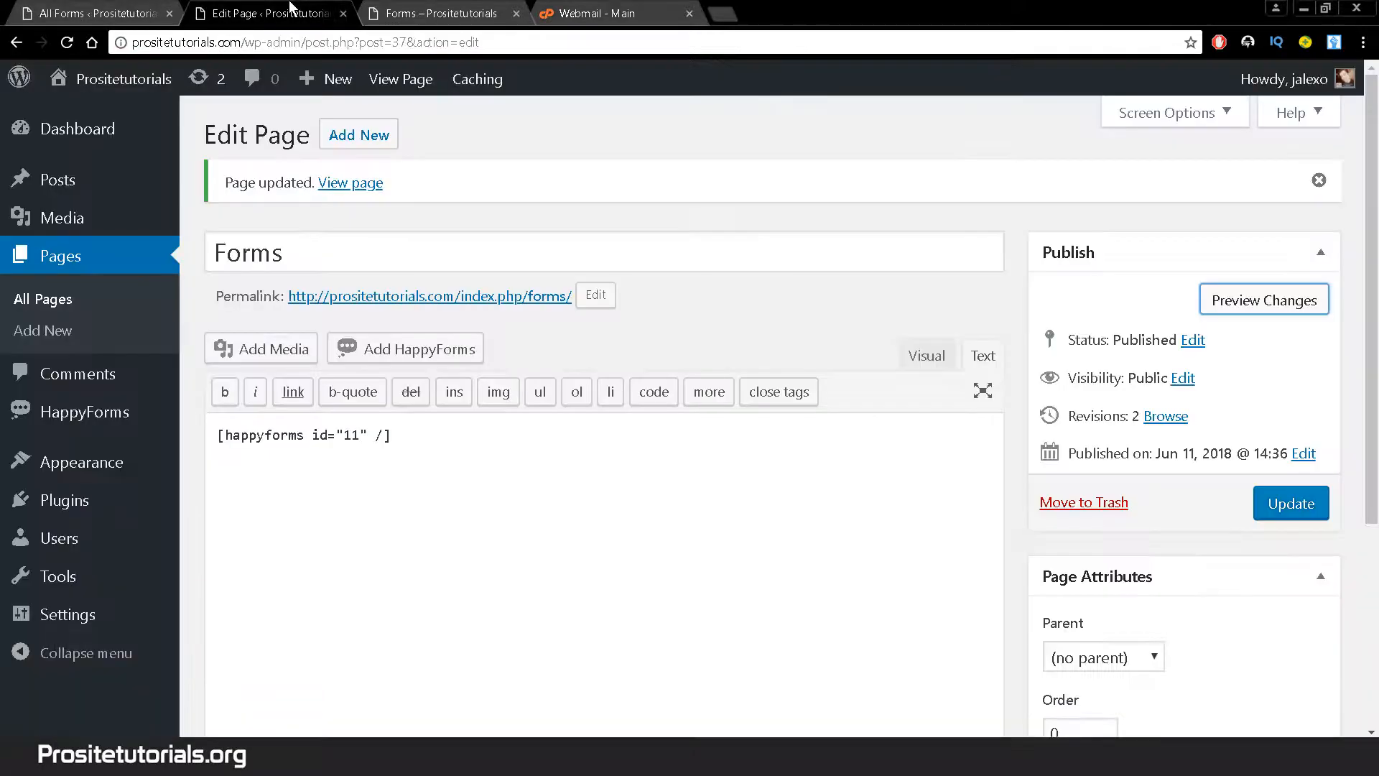
click(115, 8)
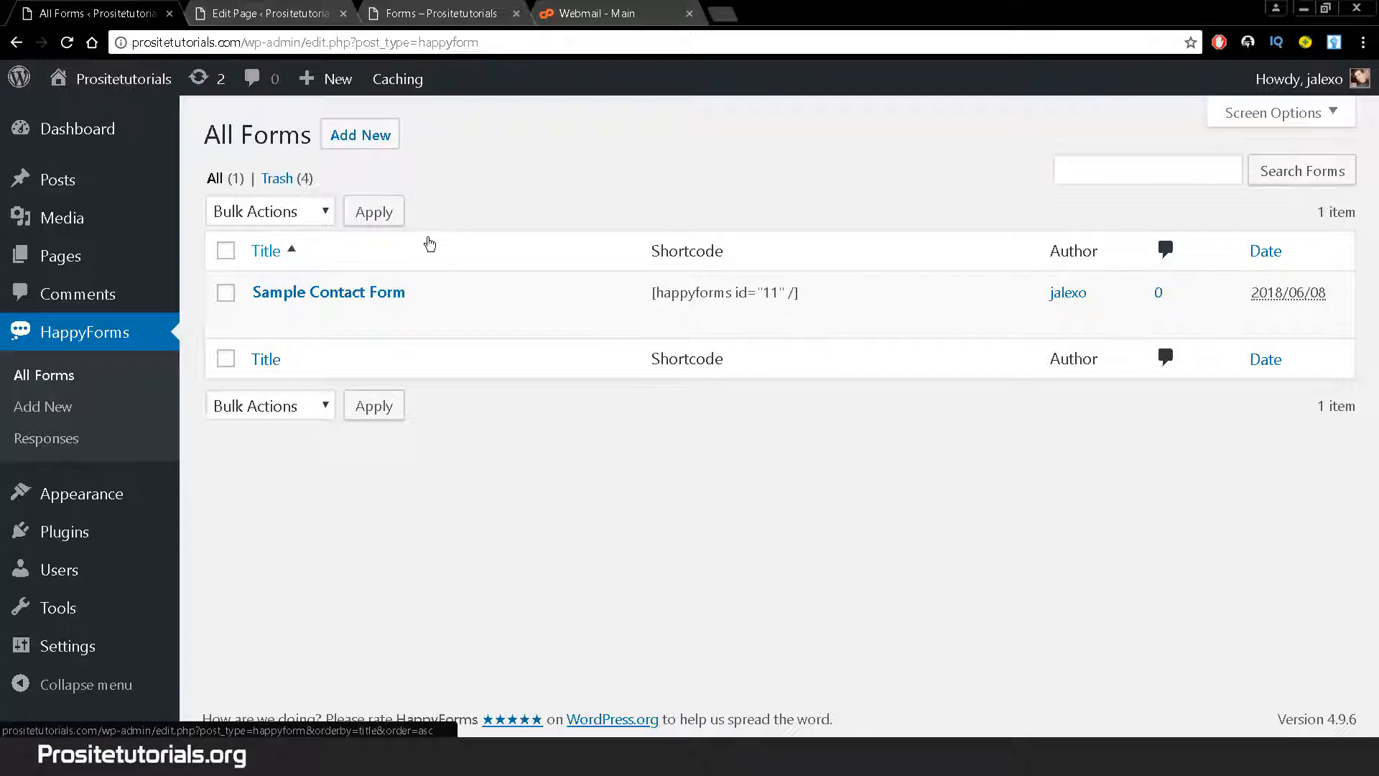
Duplicate Sample Contact Form, creating a copy with shortcode [happyforms id="42" /], then trash it
mouse_move(293, 310)
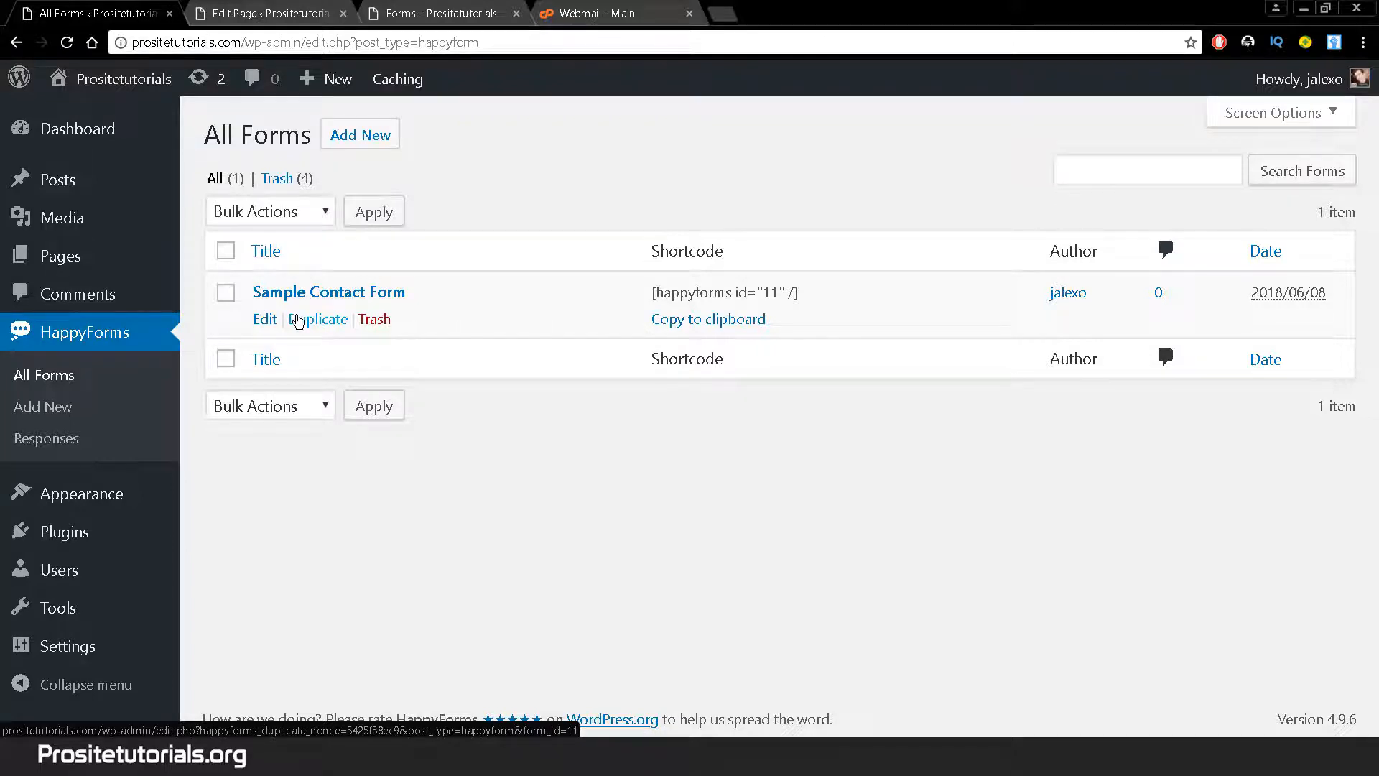
click(298, 321)
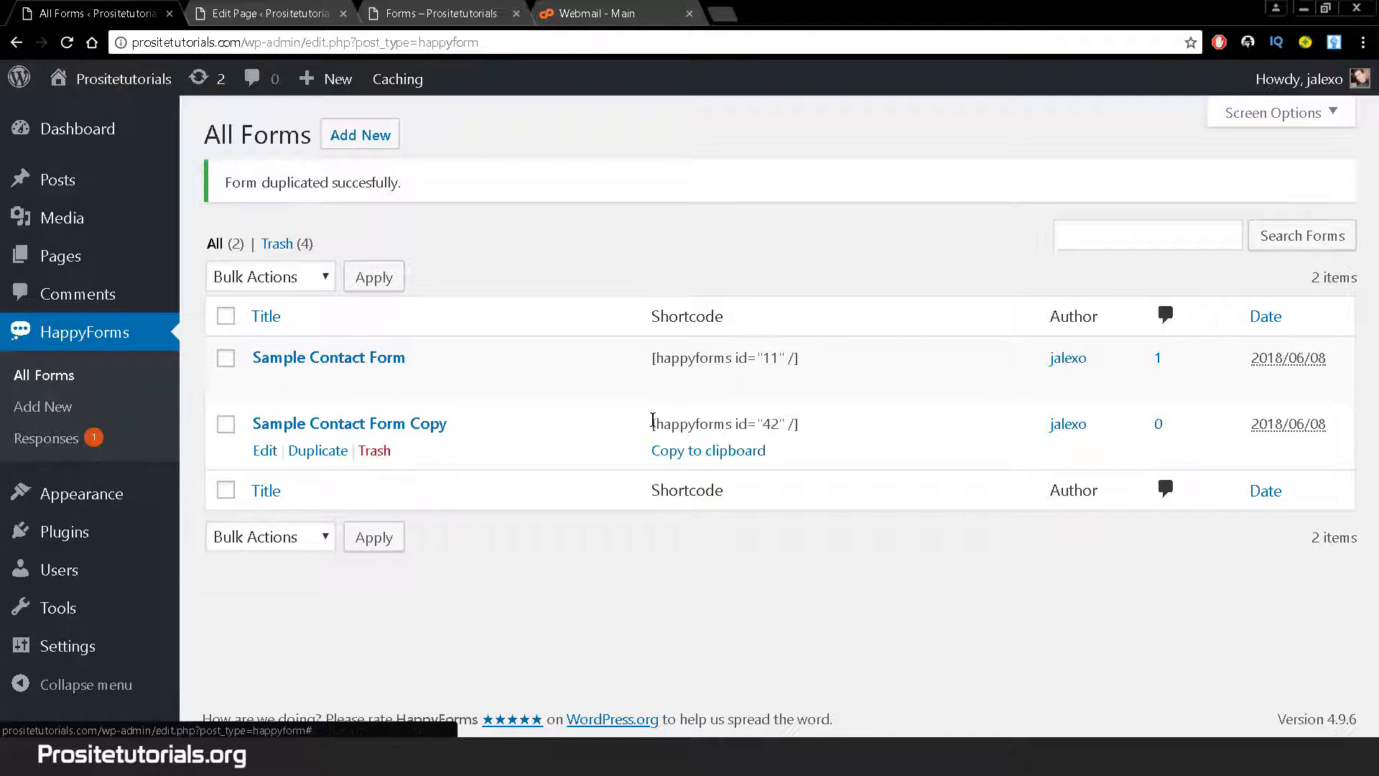
drag(653, 416, 756, 443)
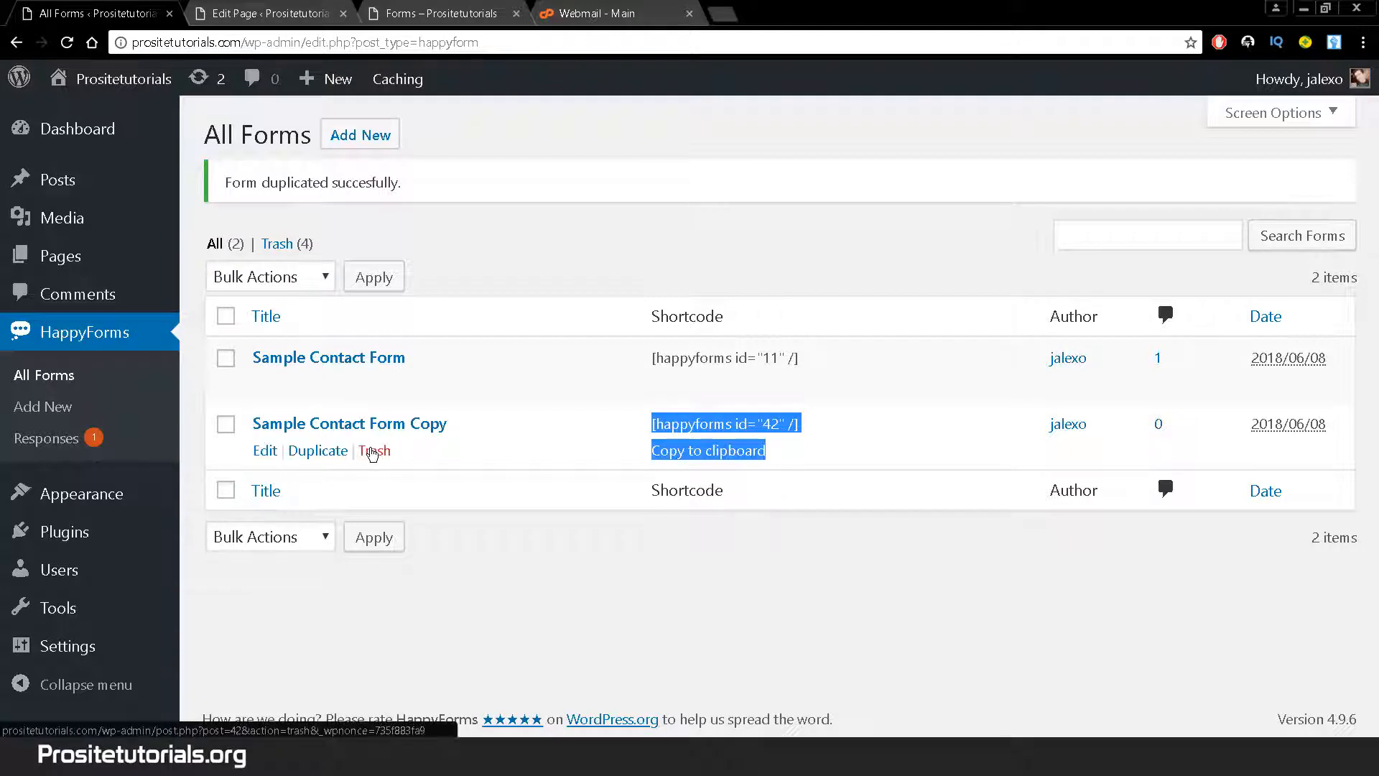
click(374, 450)
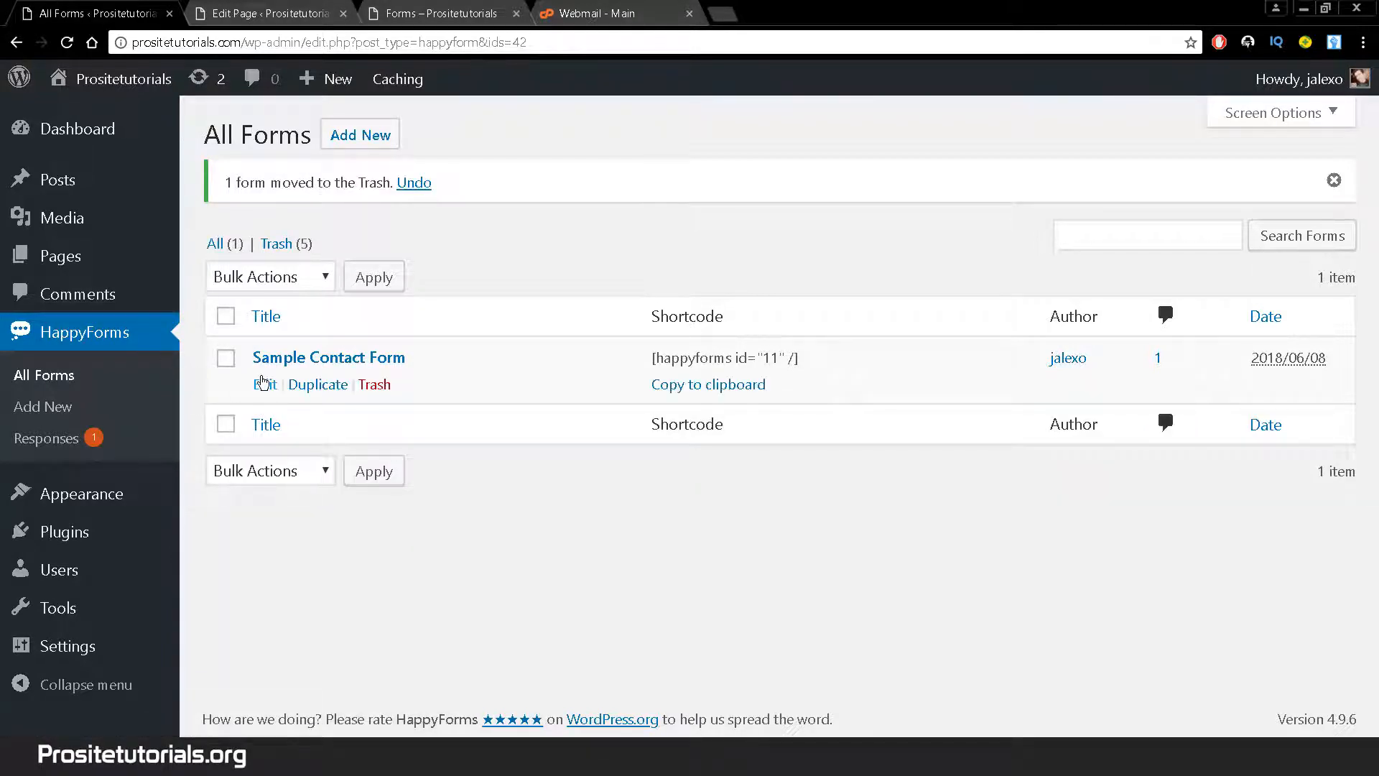
Edit Sample Contact Form and scroll its preview down to Age and back up
click(264, 384)
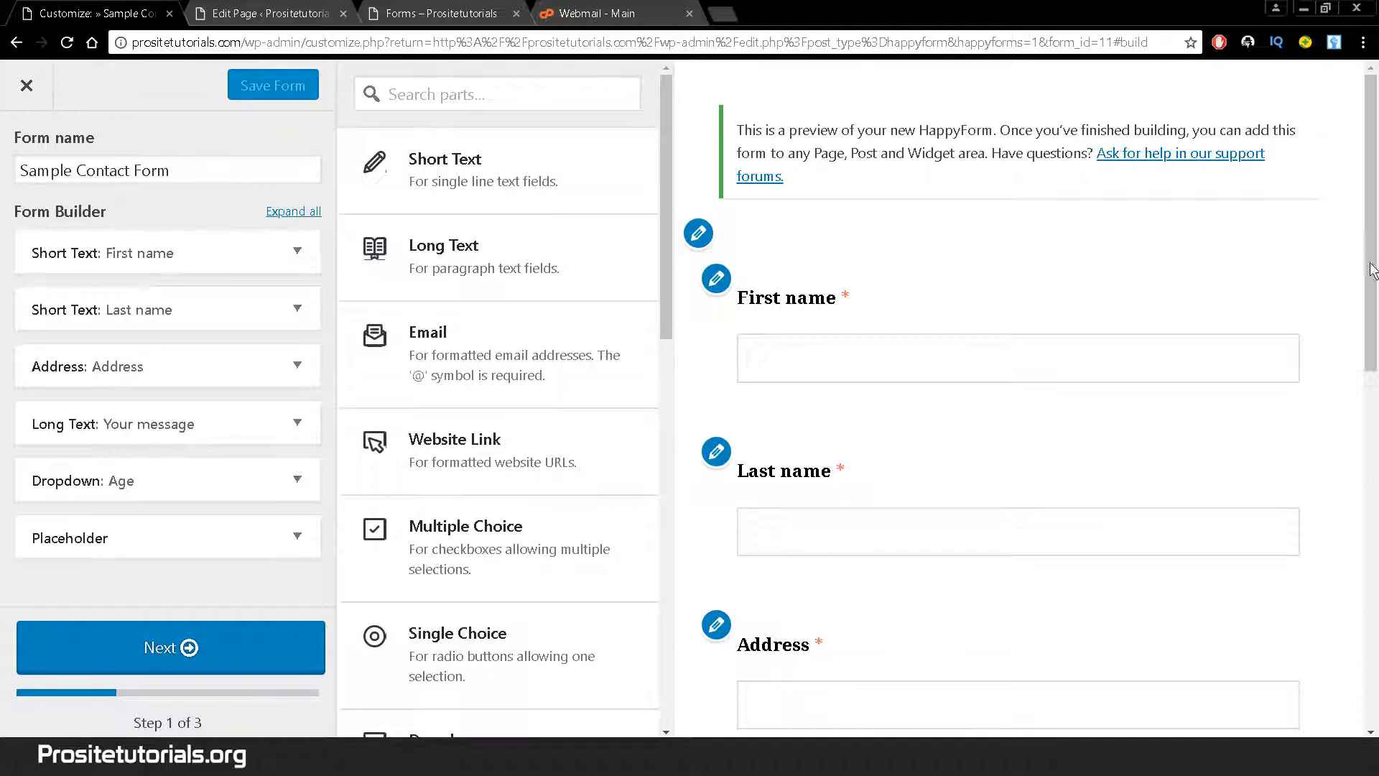
drag(1373, 257, 1376, 511)
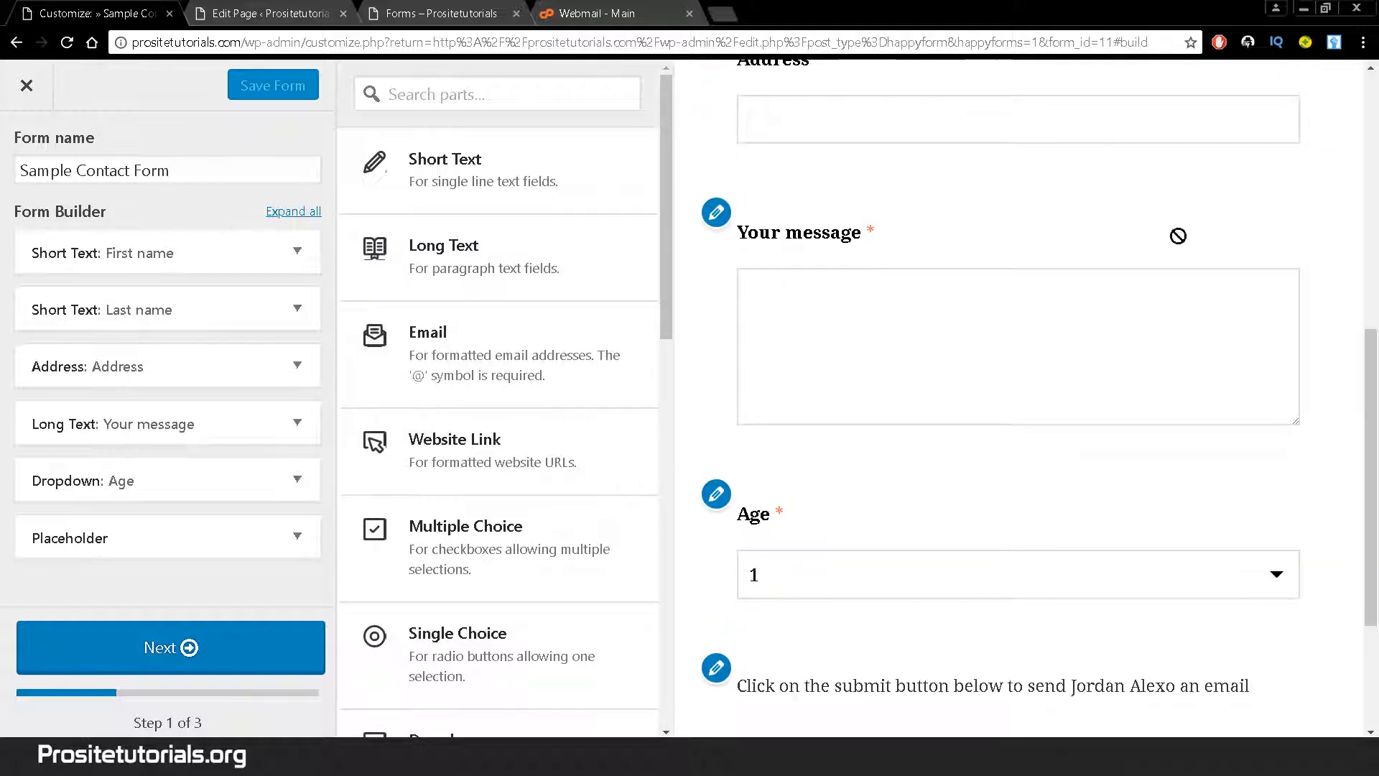
drag(1367, 463, 1368, 324)
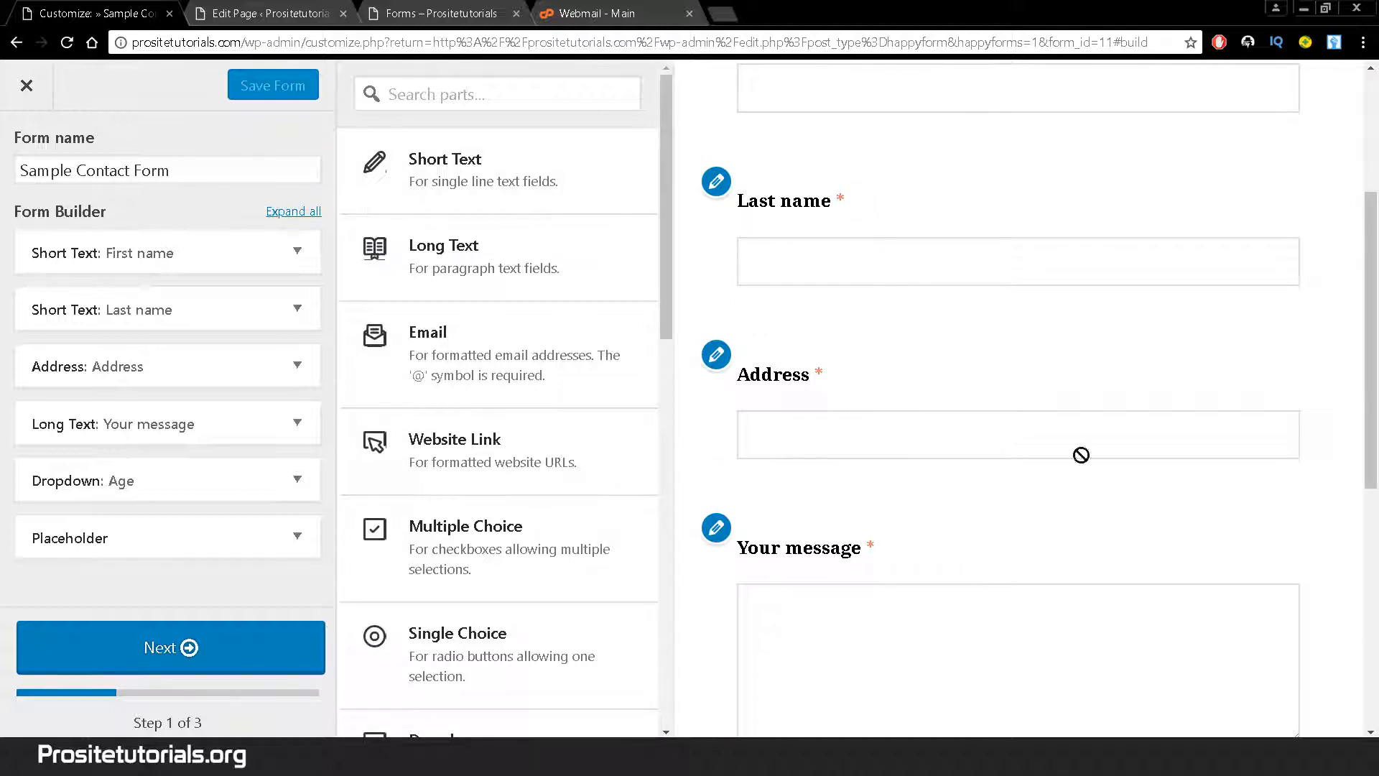
drag(1372, 300, 1341, 137)
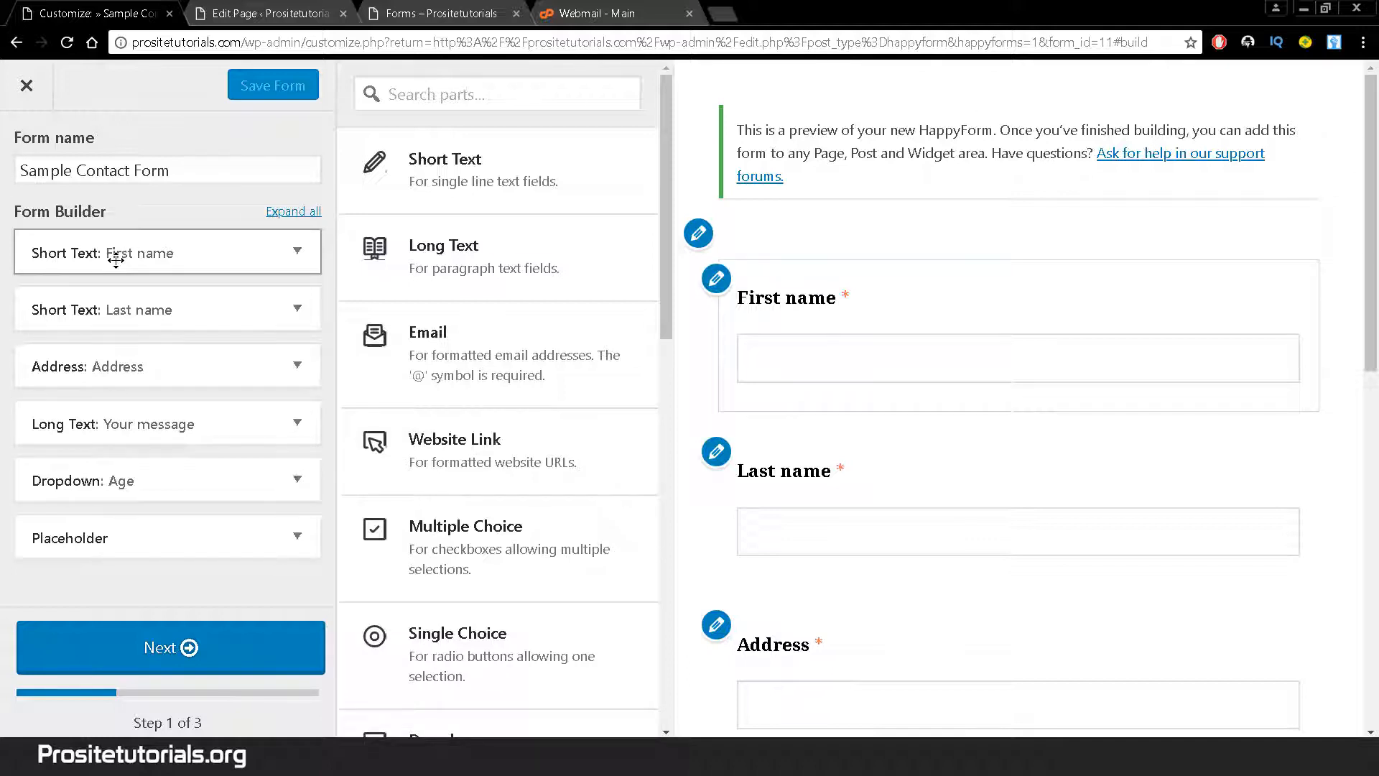
click(470, 10)
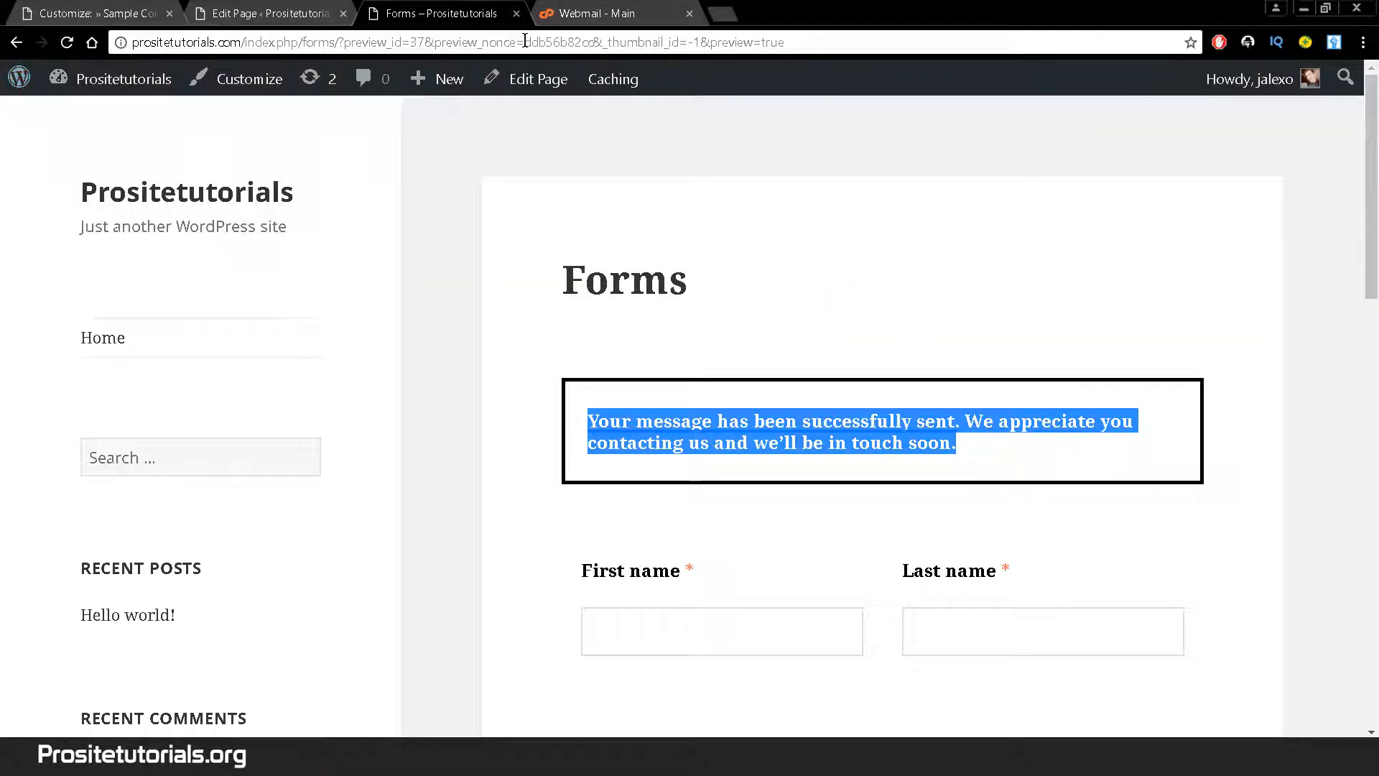
click(266, 13)
click(516, 13)
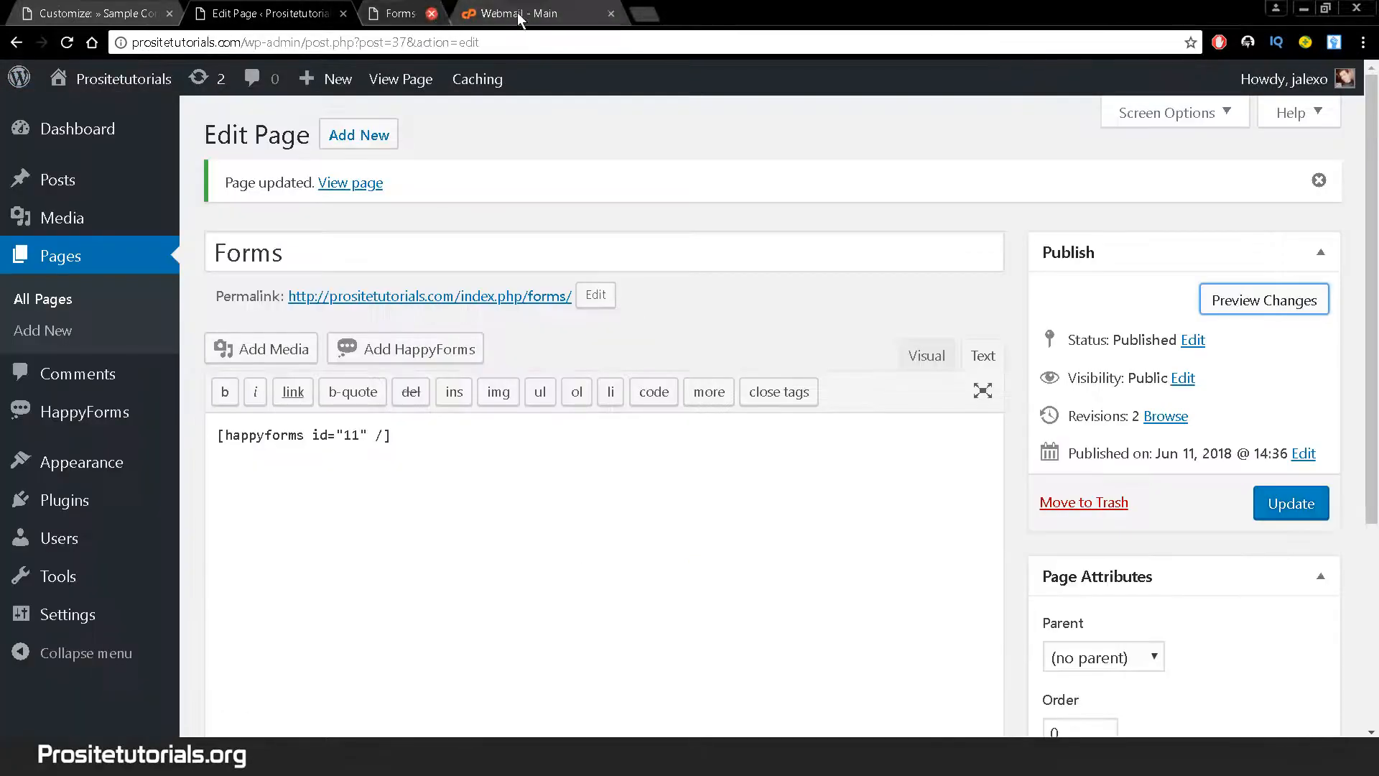
right_click(1275, 294)
click(1268, 312)
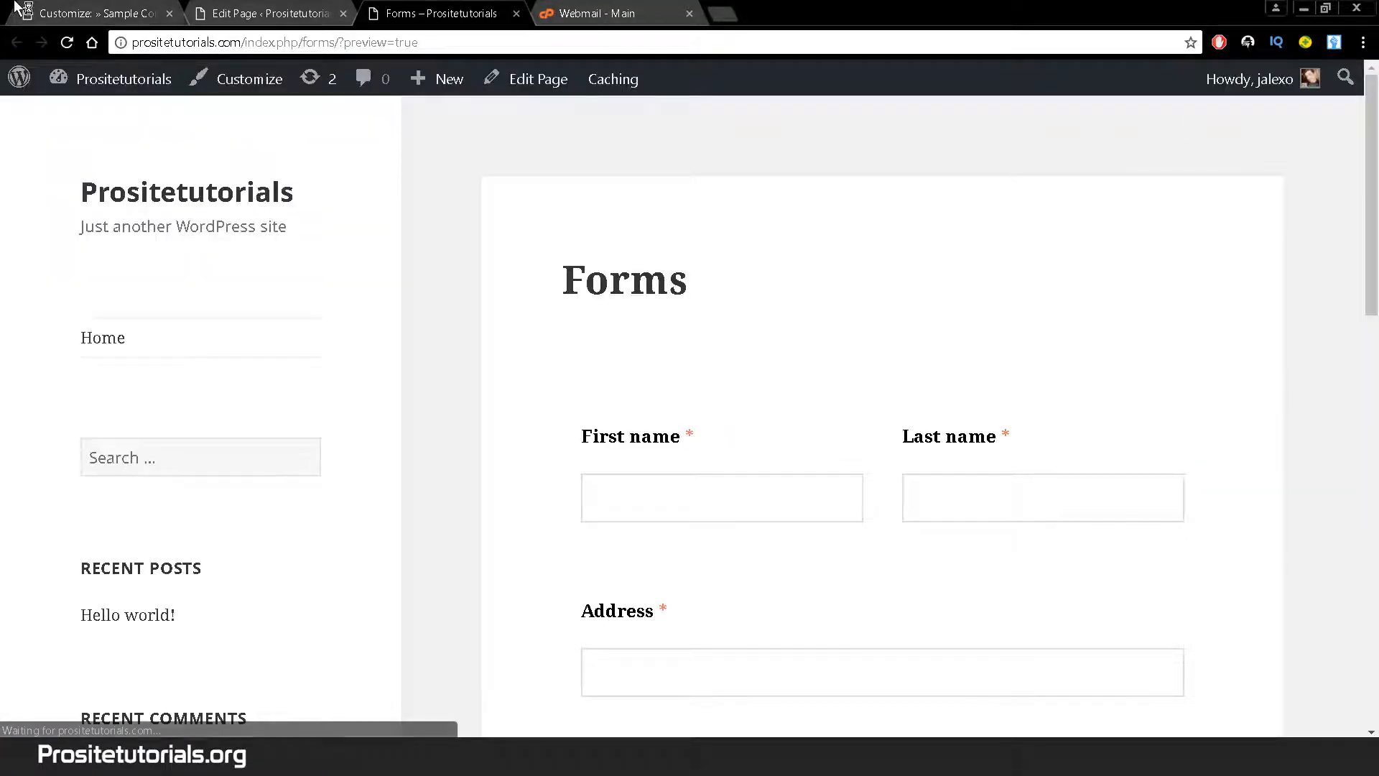
click(16, 4)
click(105, 7)
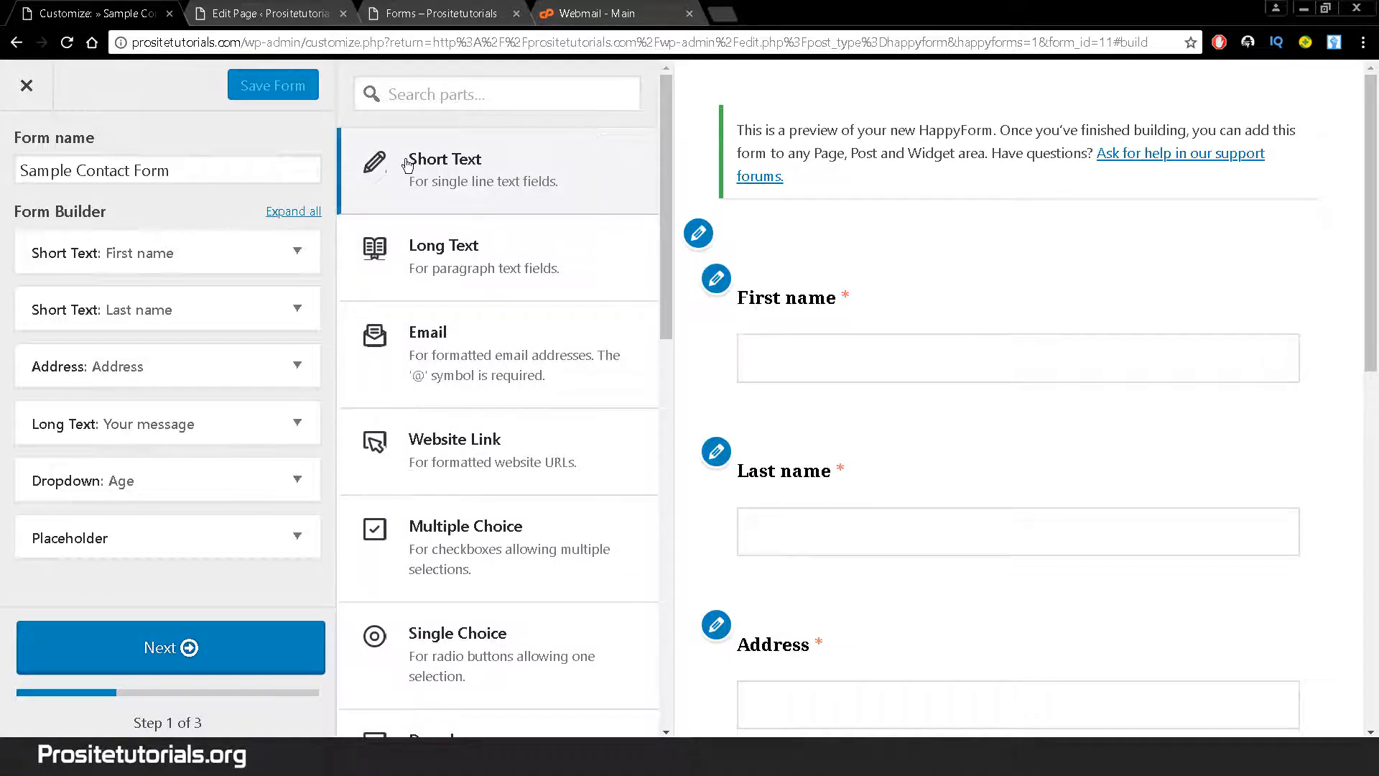
click(446, 161)
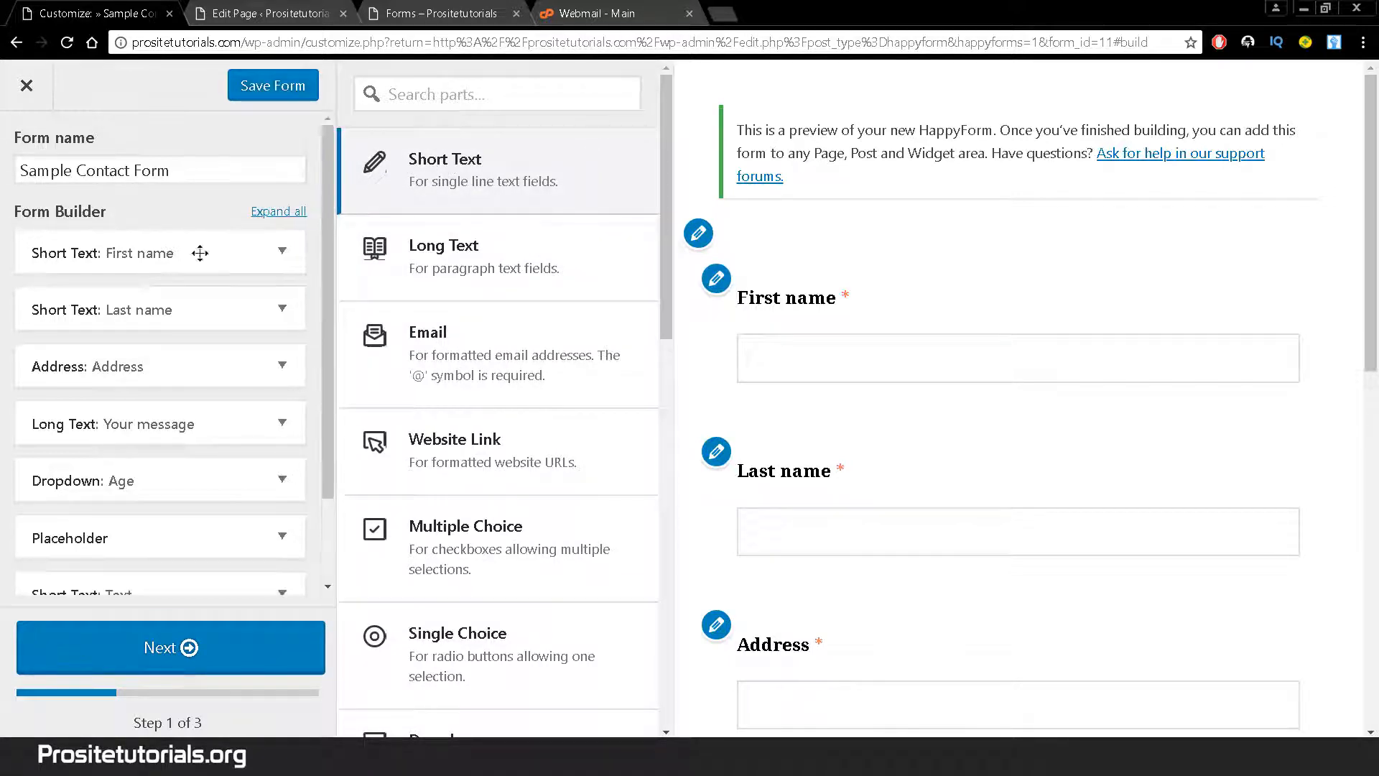
drag(320, 334, 336, 552)
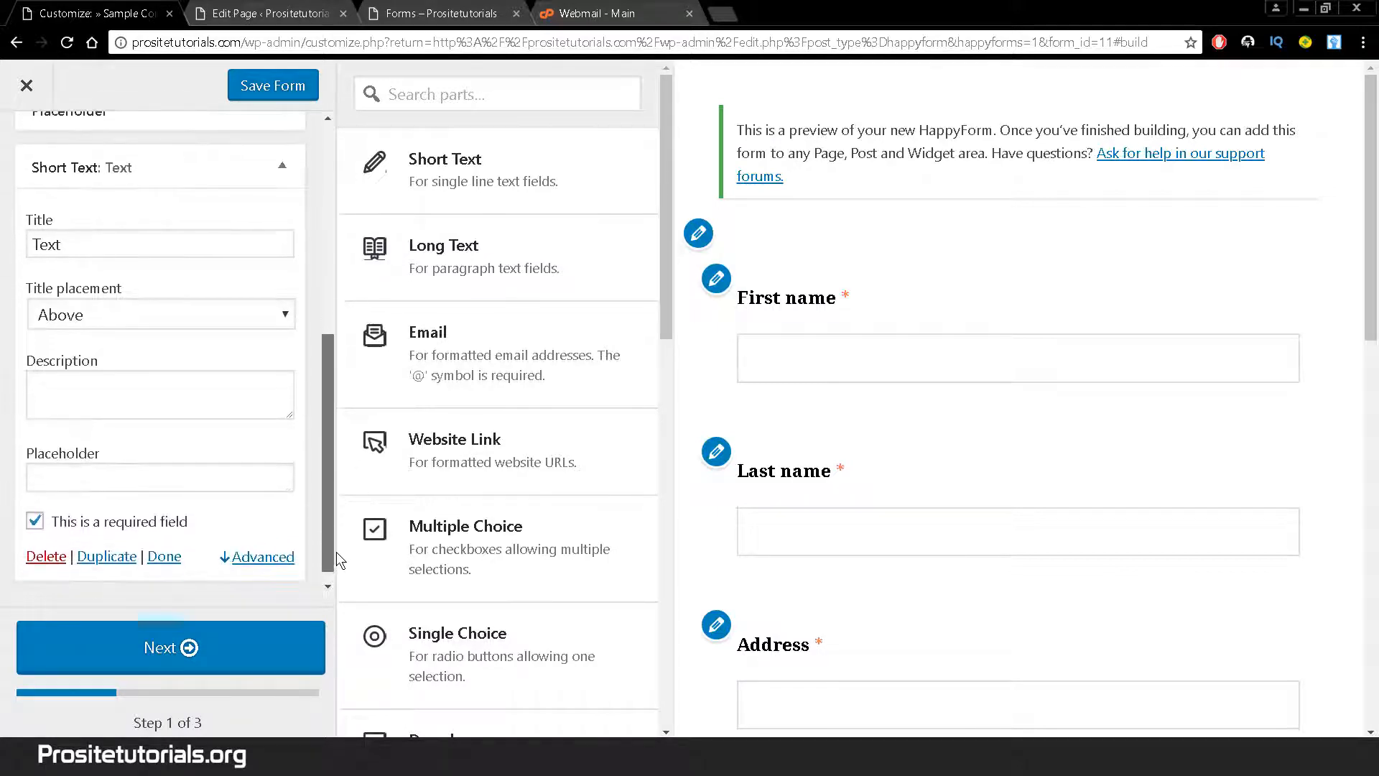
click(29, 560)
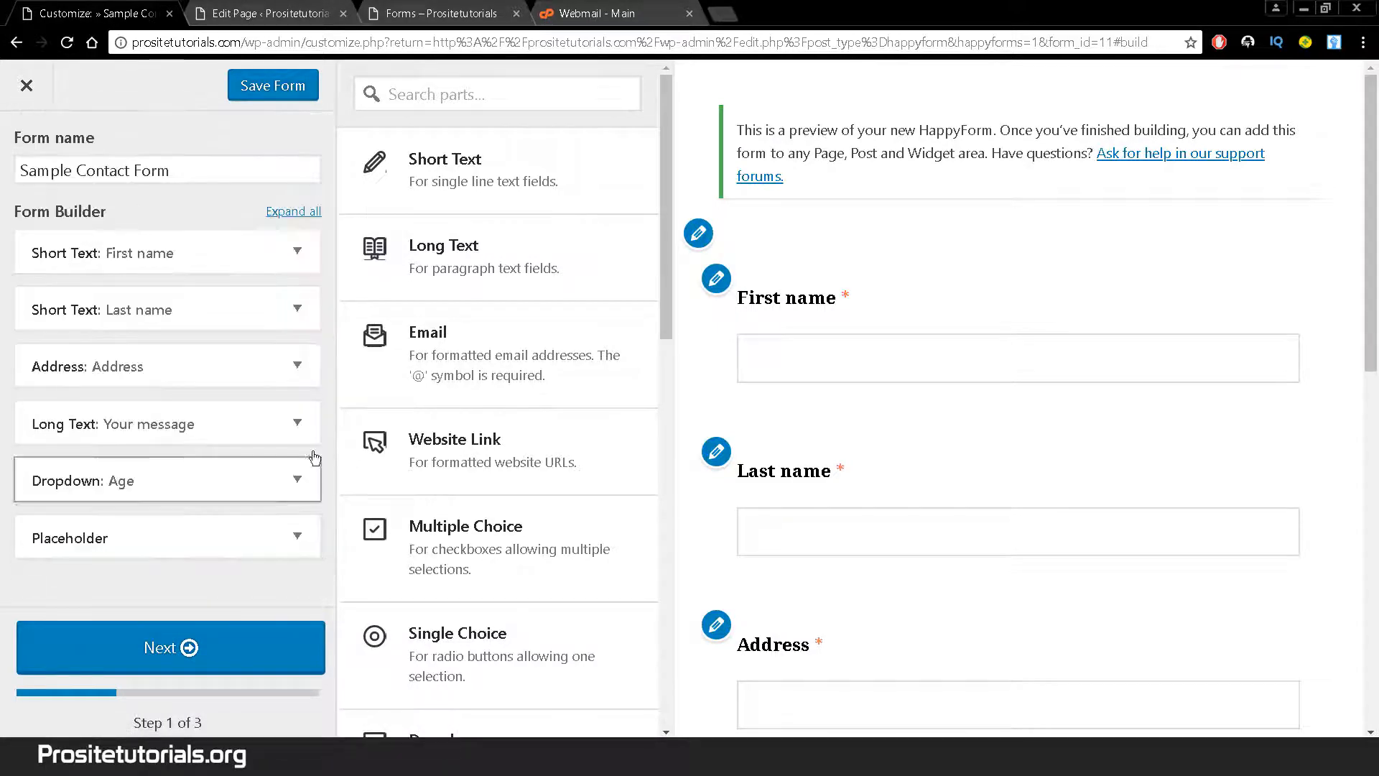
click(505, 368)
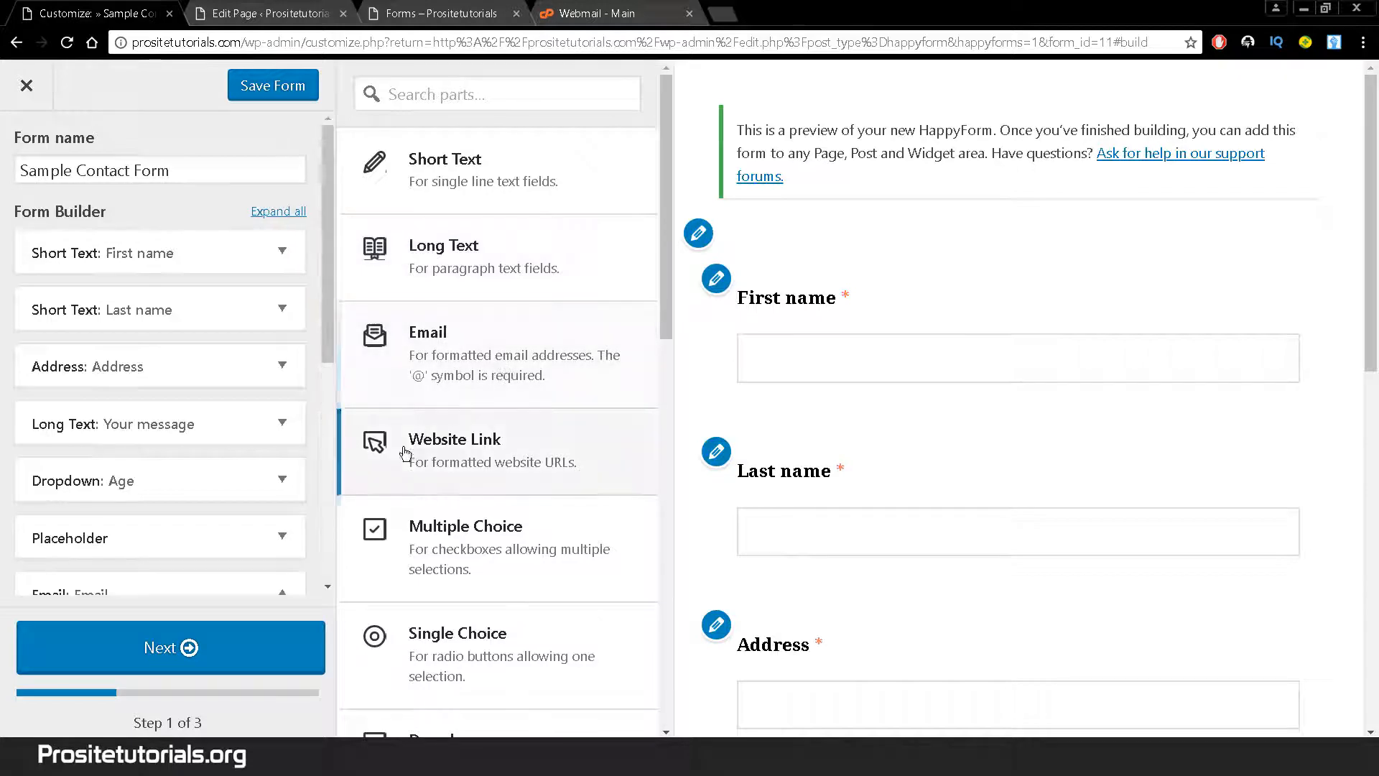
drag(335, 355, 329, 531)
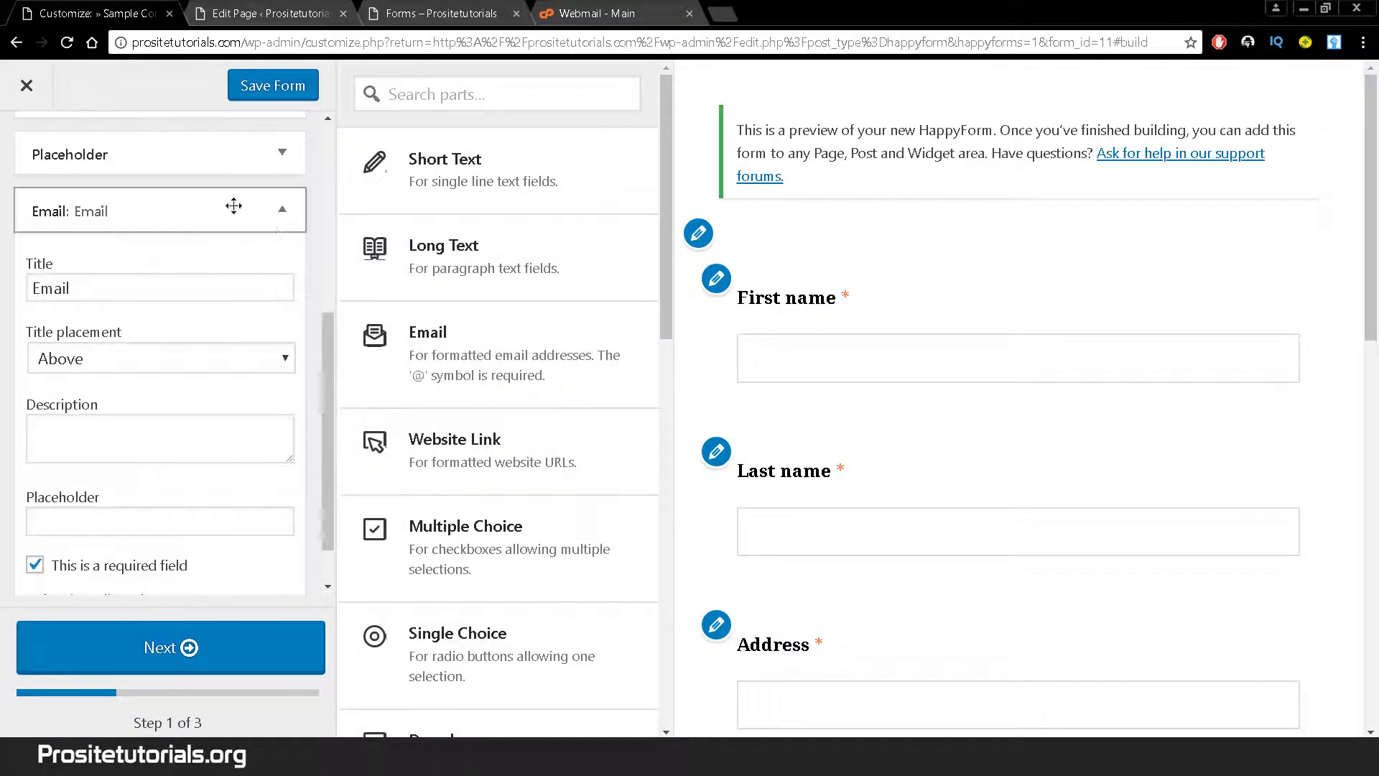
click(281, 213)
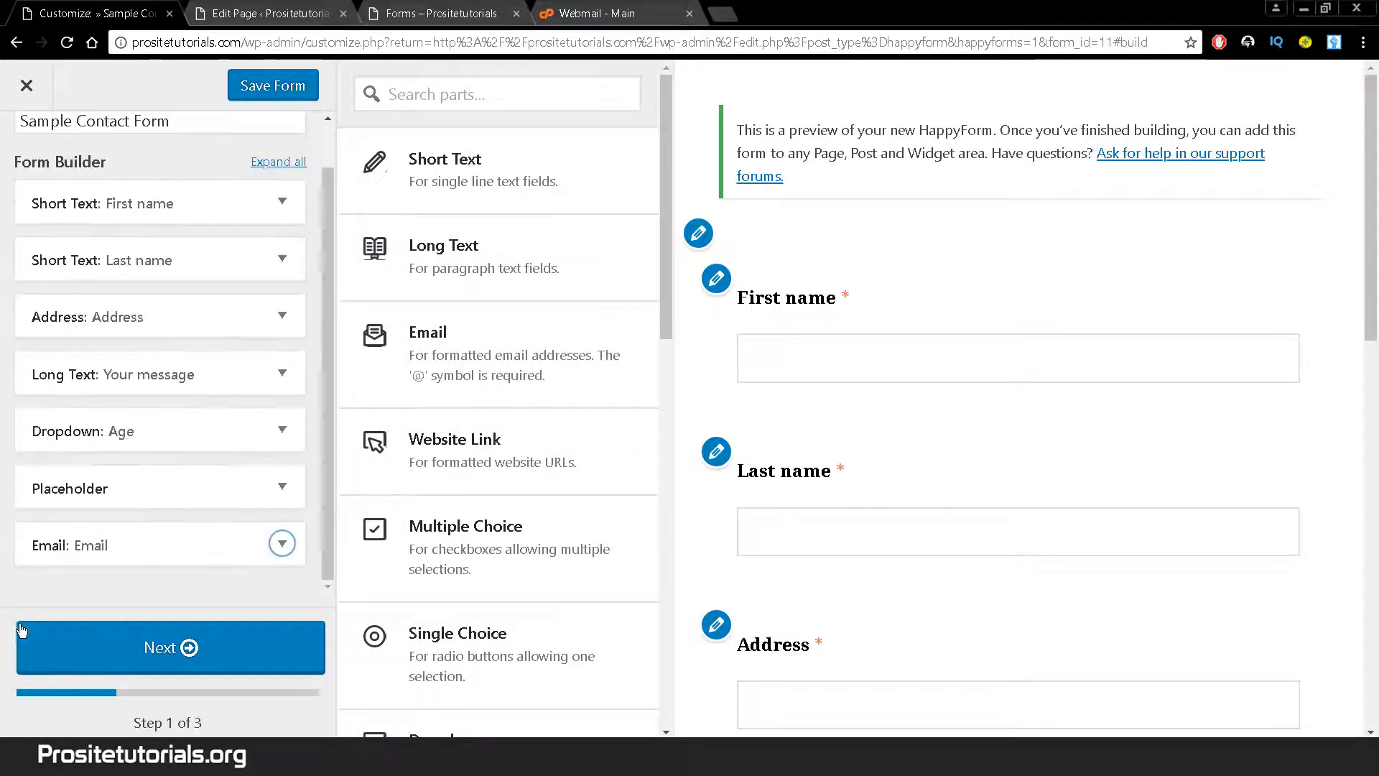
click(282, 543)
scroll(320, 488, down, 3)
scroll(321, 487, down, 1)
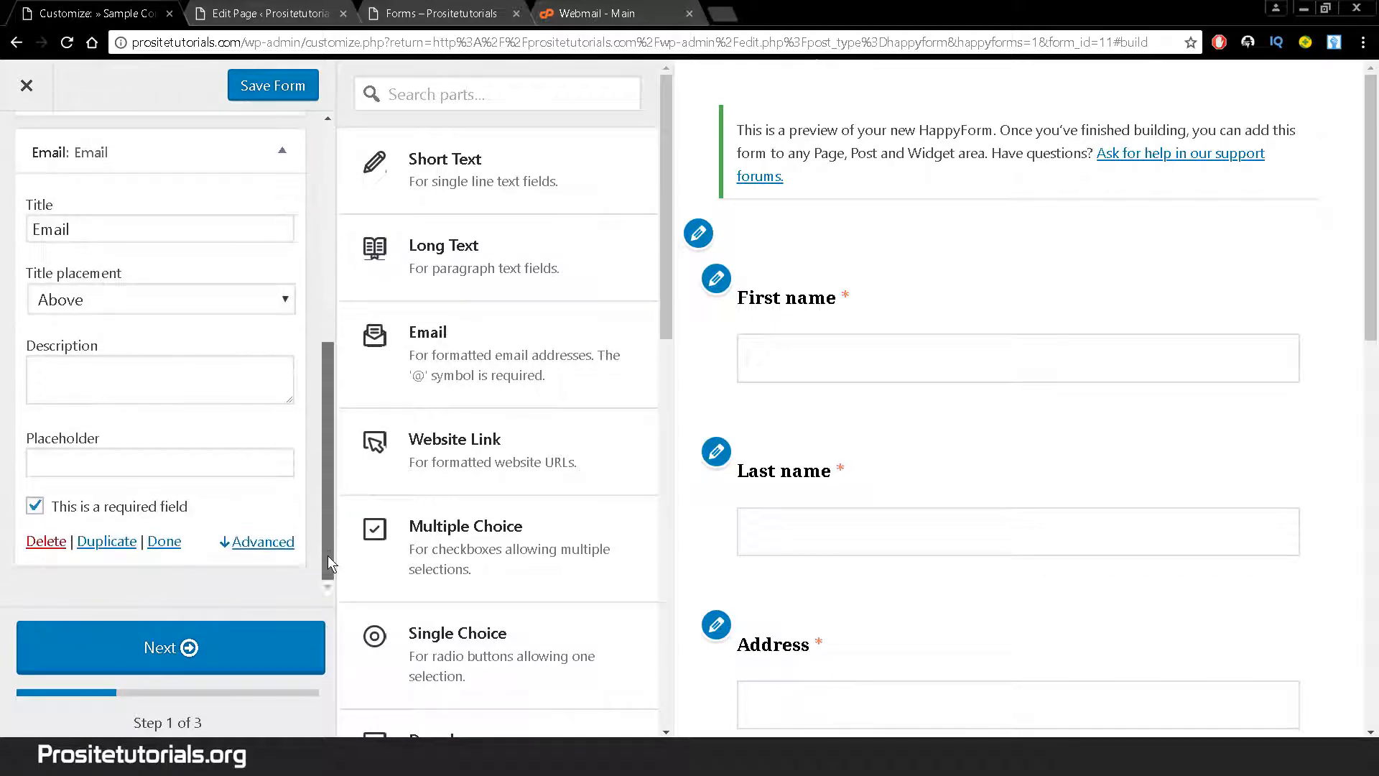
click(33, 540)
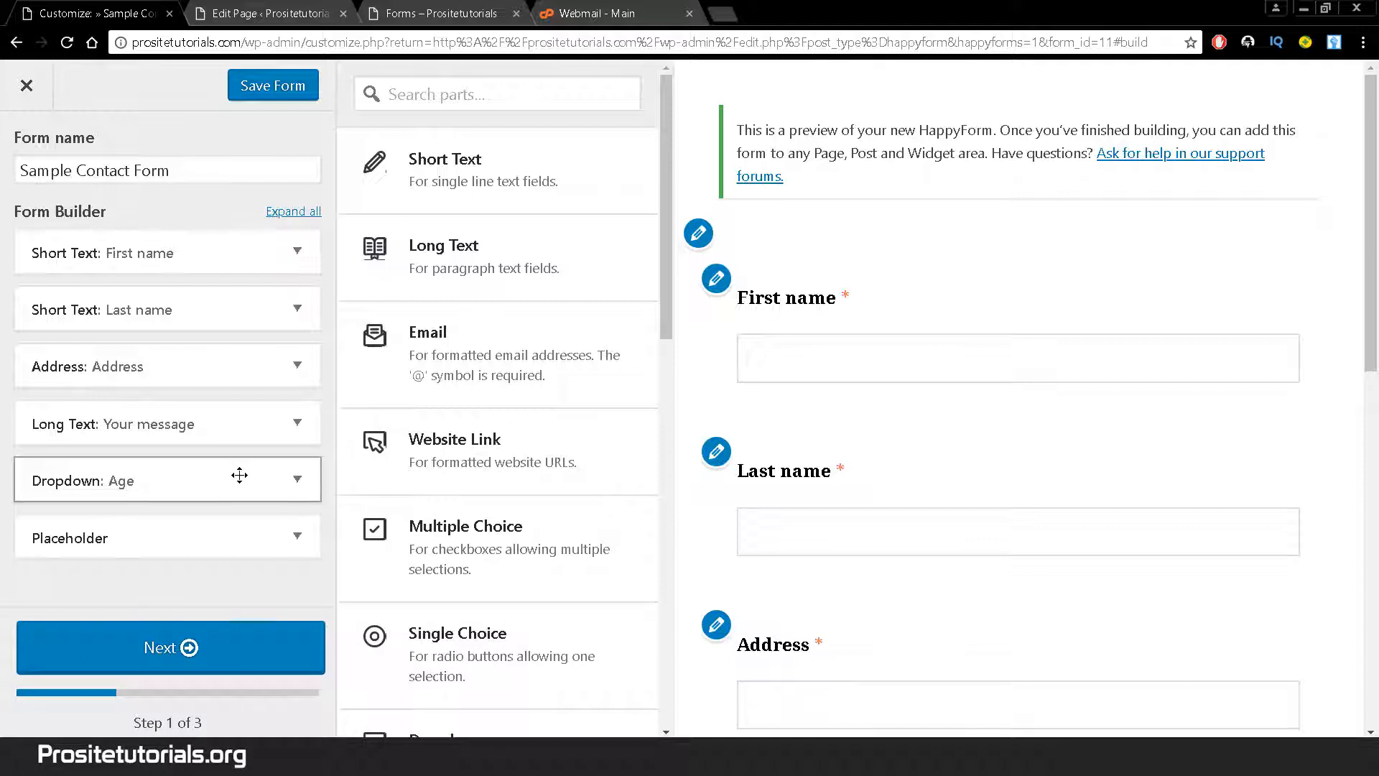
Expand the First name part's settings in Form Builder
click(295, 253)
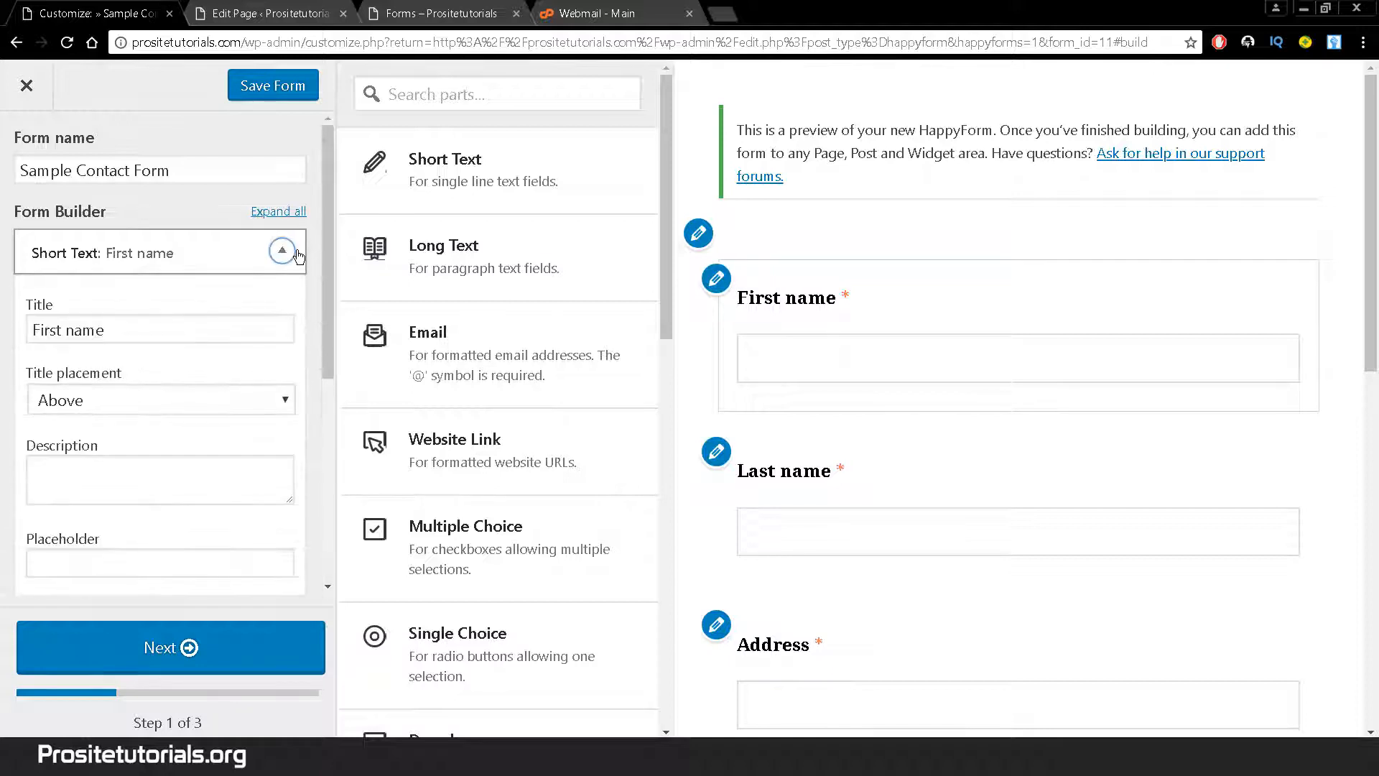
click(297, 251)
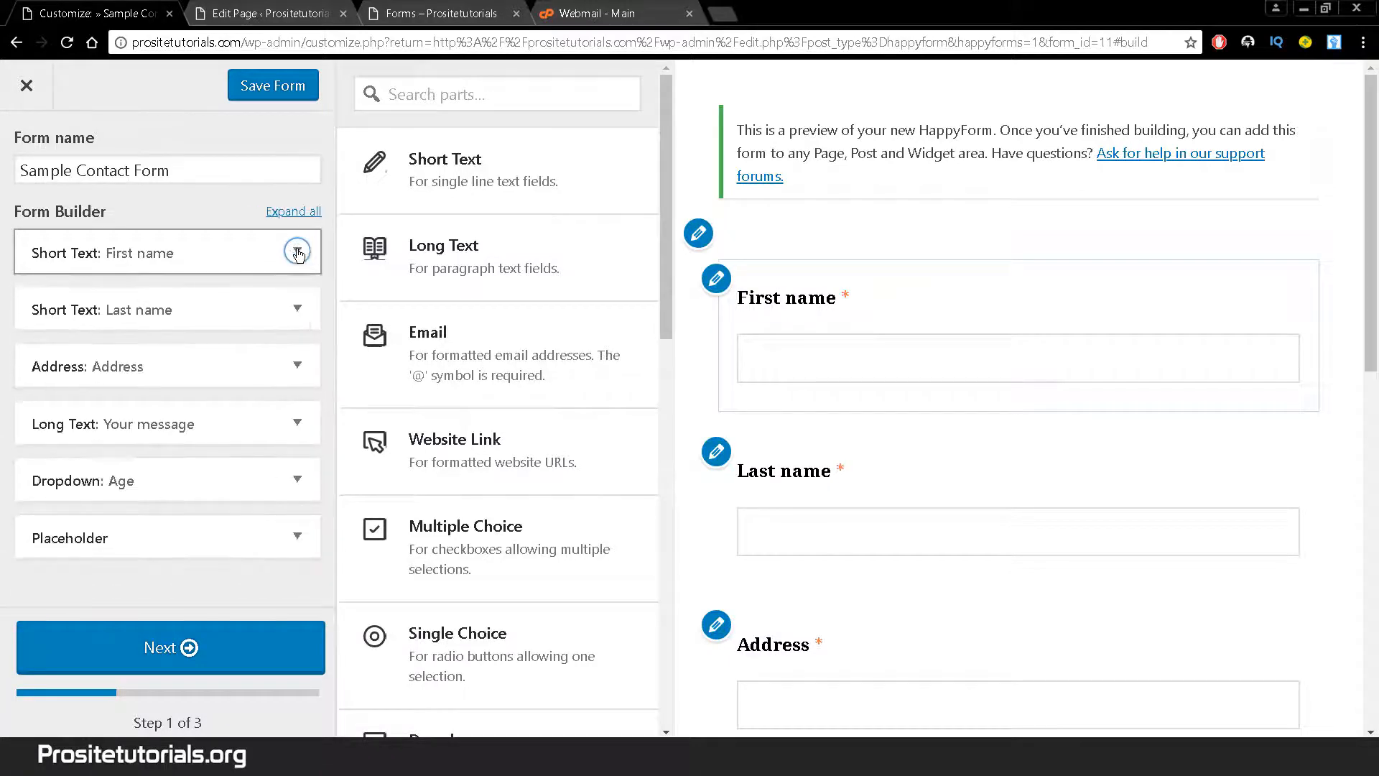
click(297, 252)
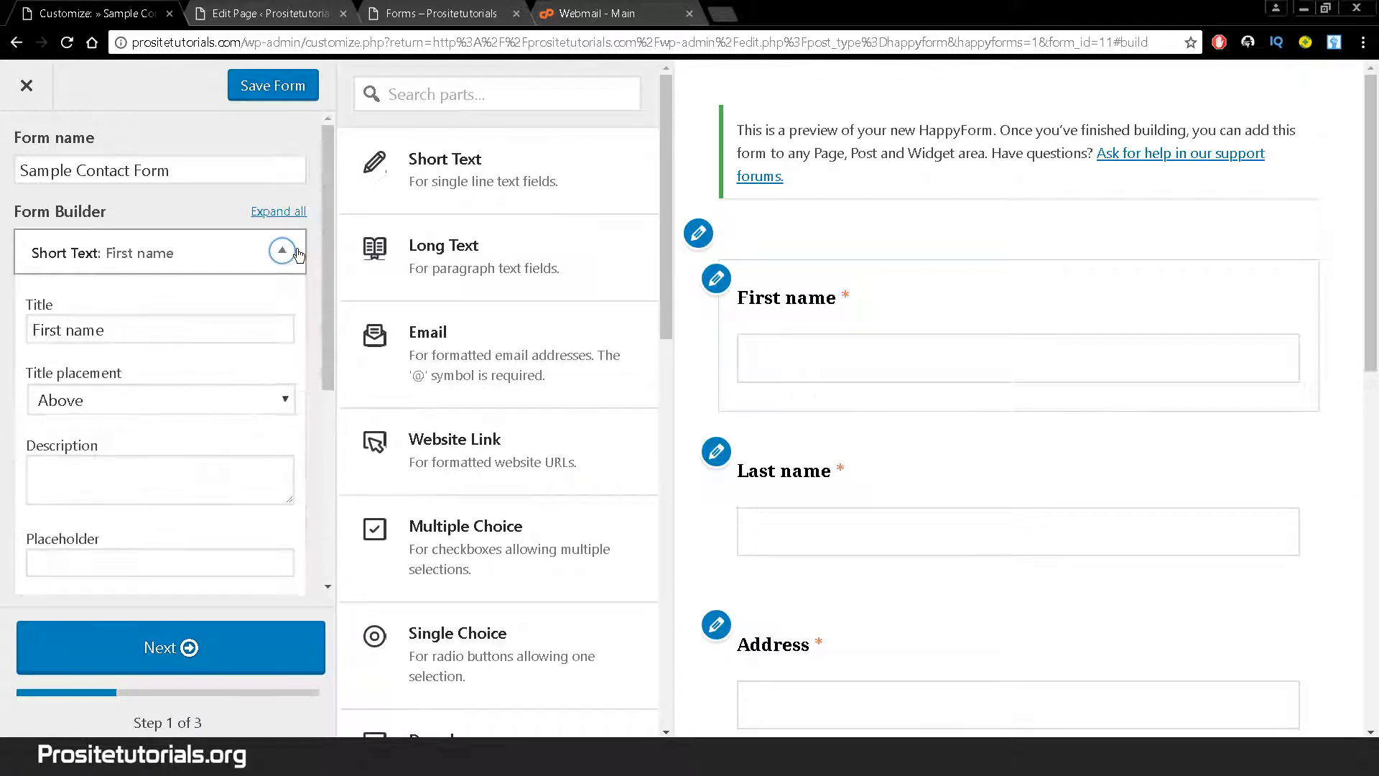
click(297, 251)
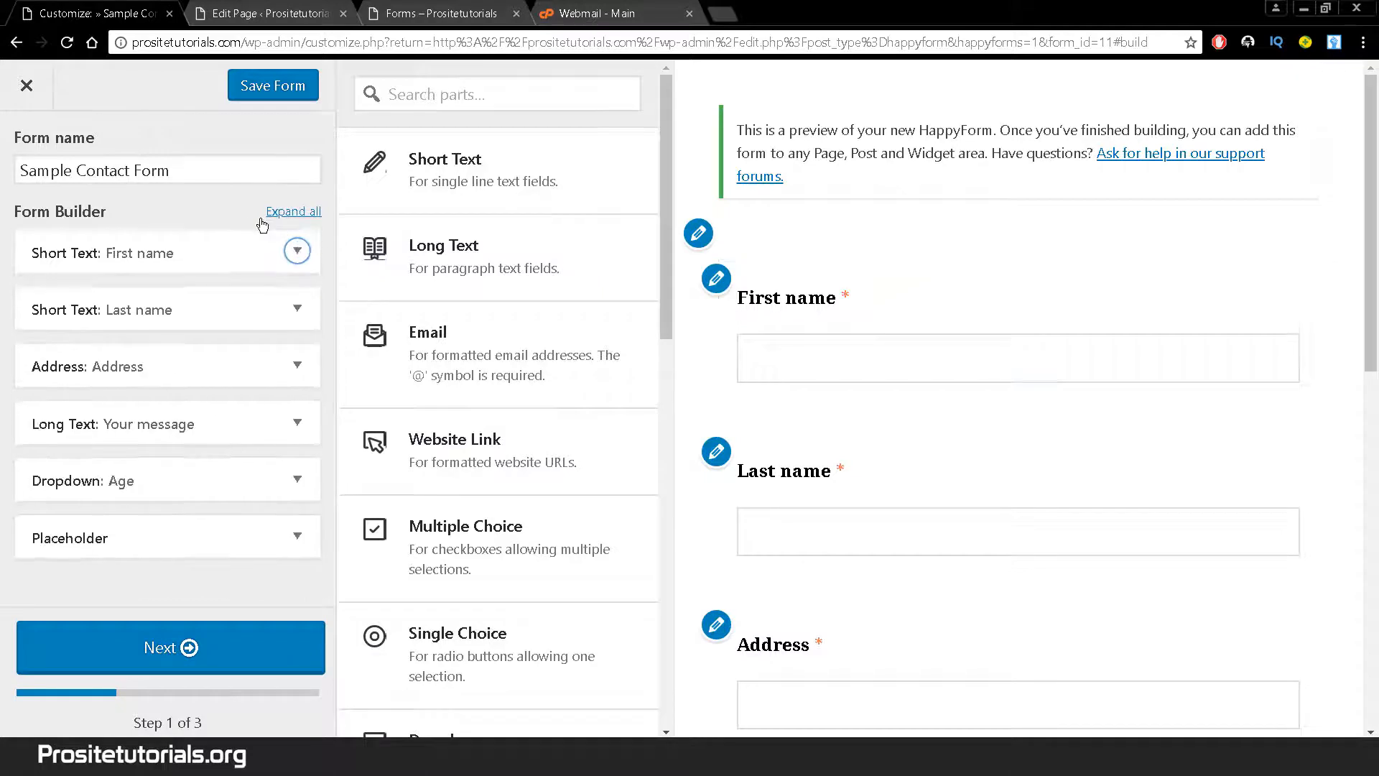
click(298, 252)
Retitle the First name part to 'Name'
click(177, 327)
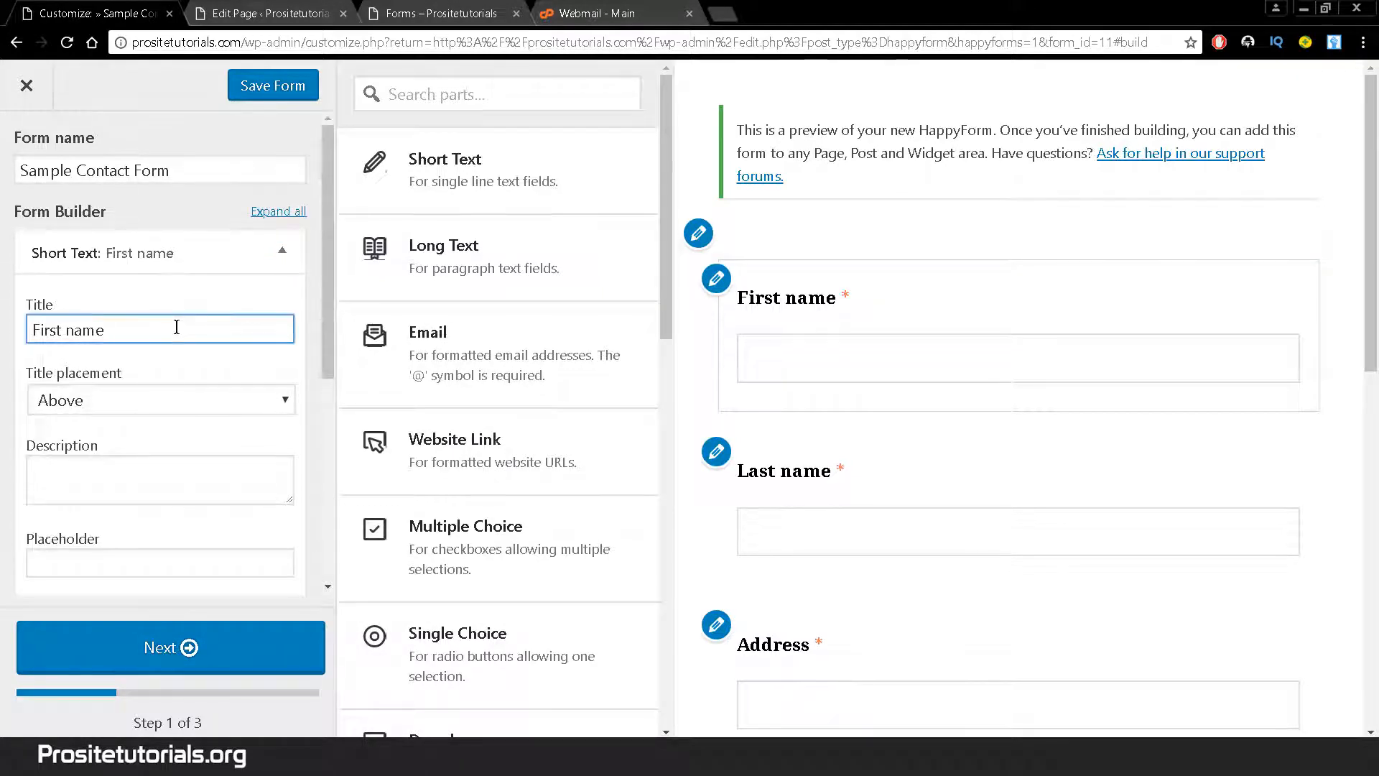
key(ctrl+a)
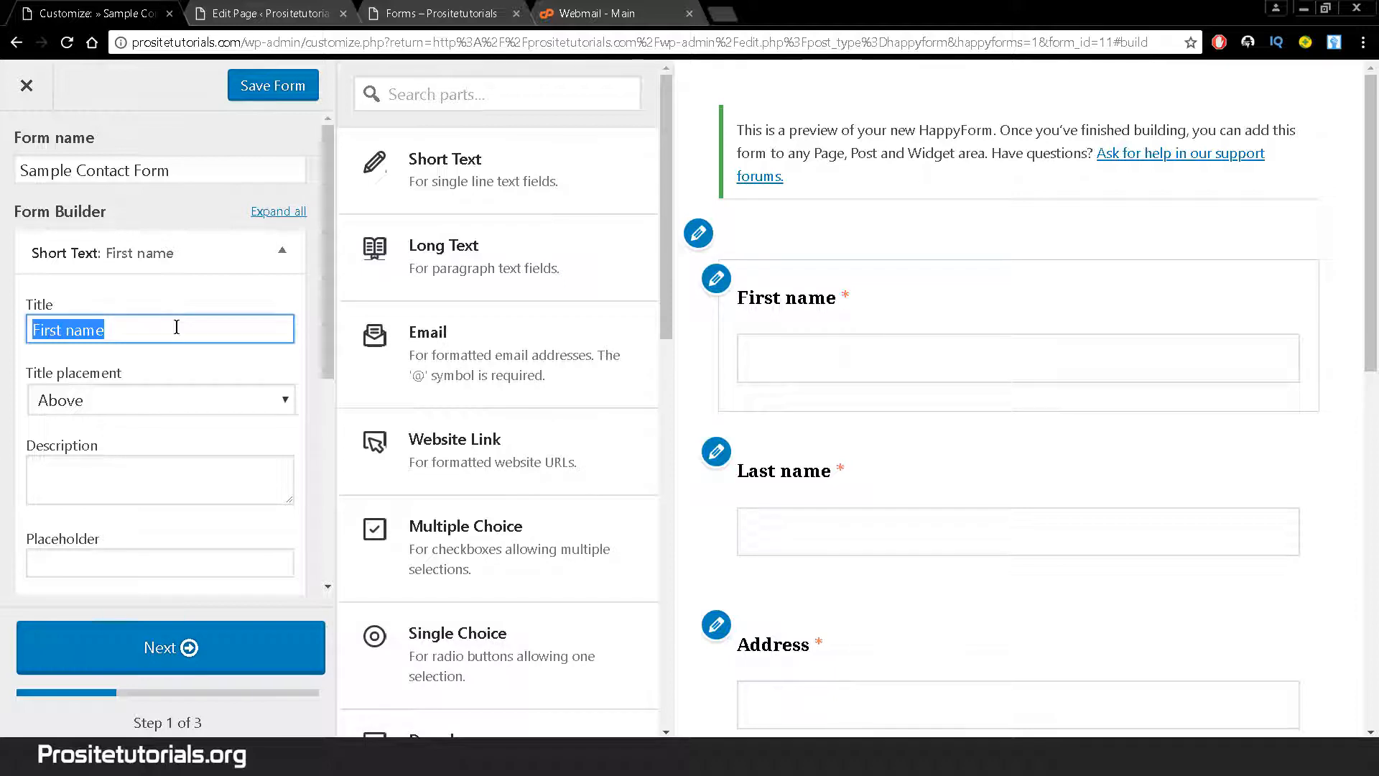
text(n)
right_click(177, 326)
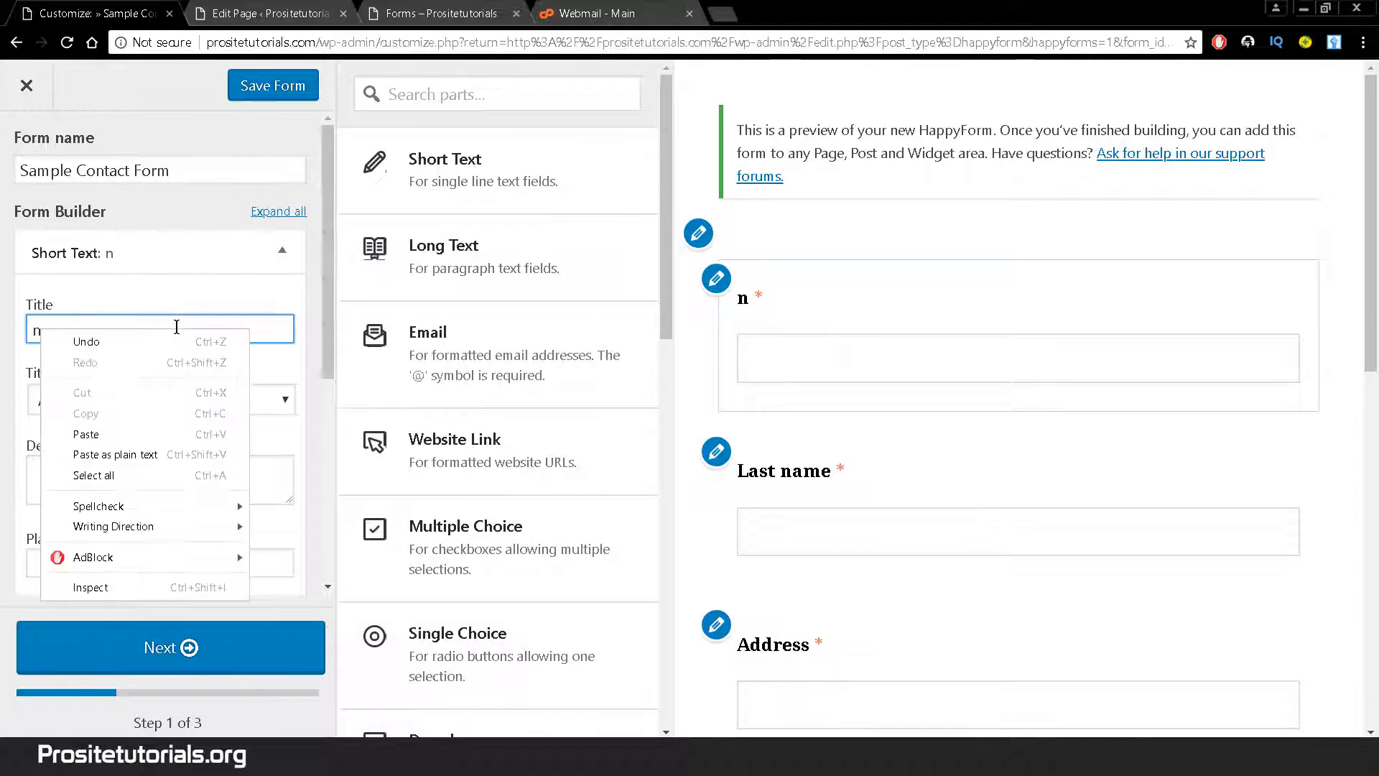
click(185, 308)
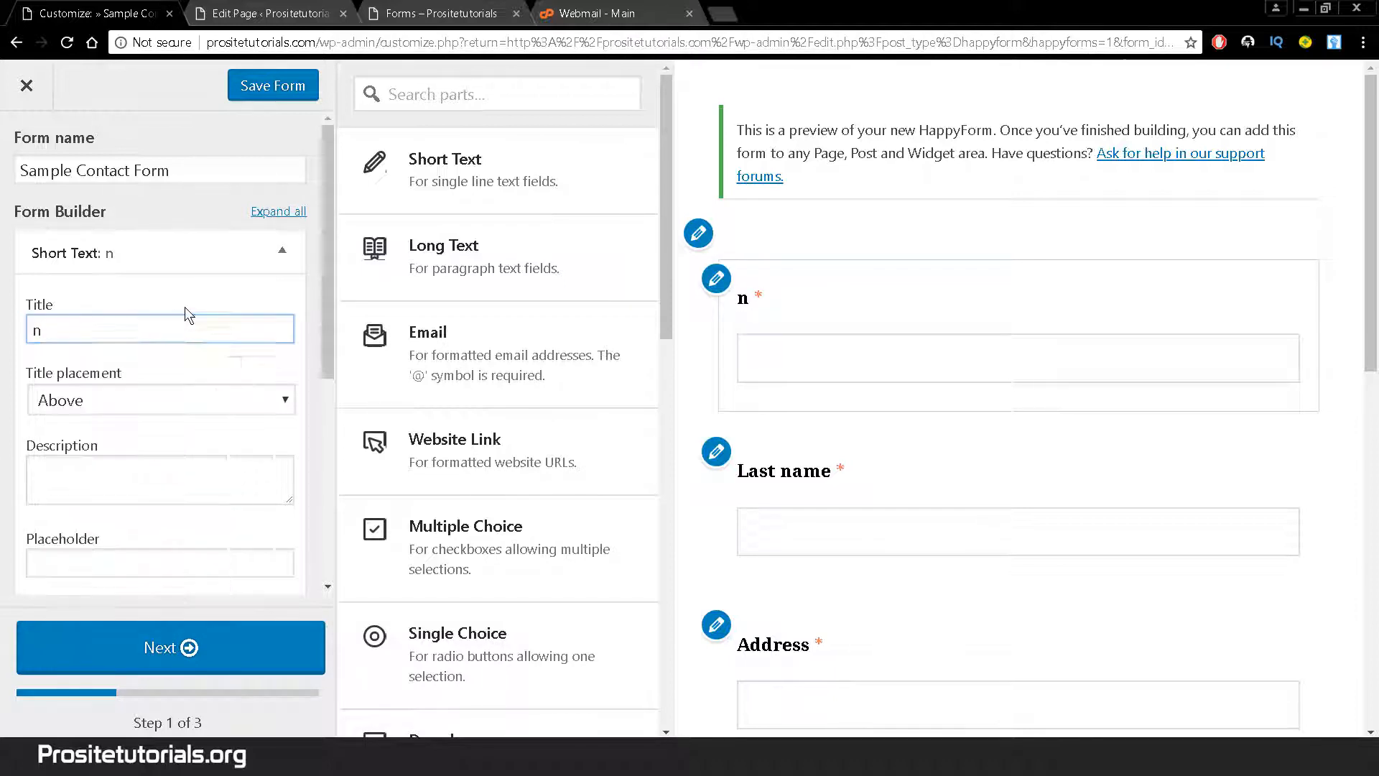
click(163, 334)
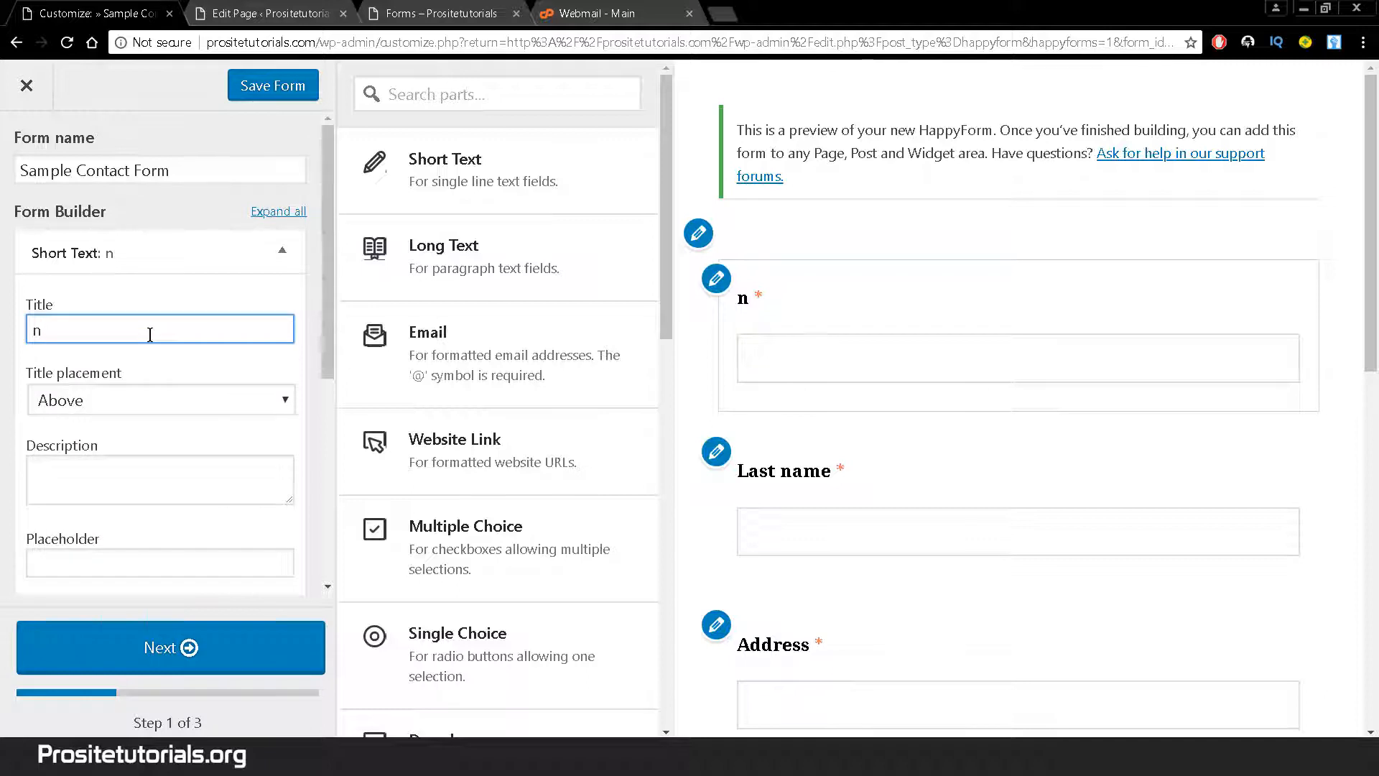
key(BackSpace)
text(Nameme writitititi)
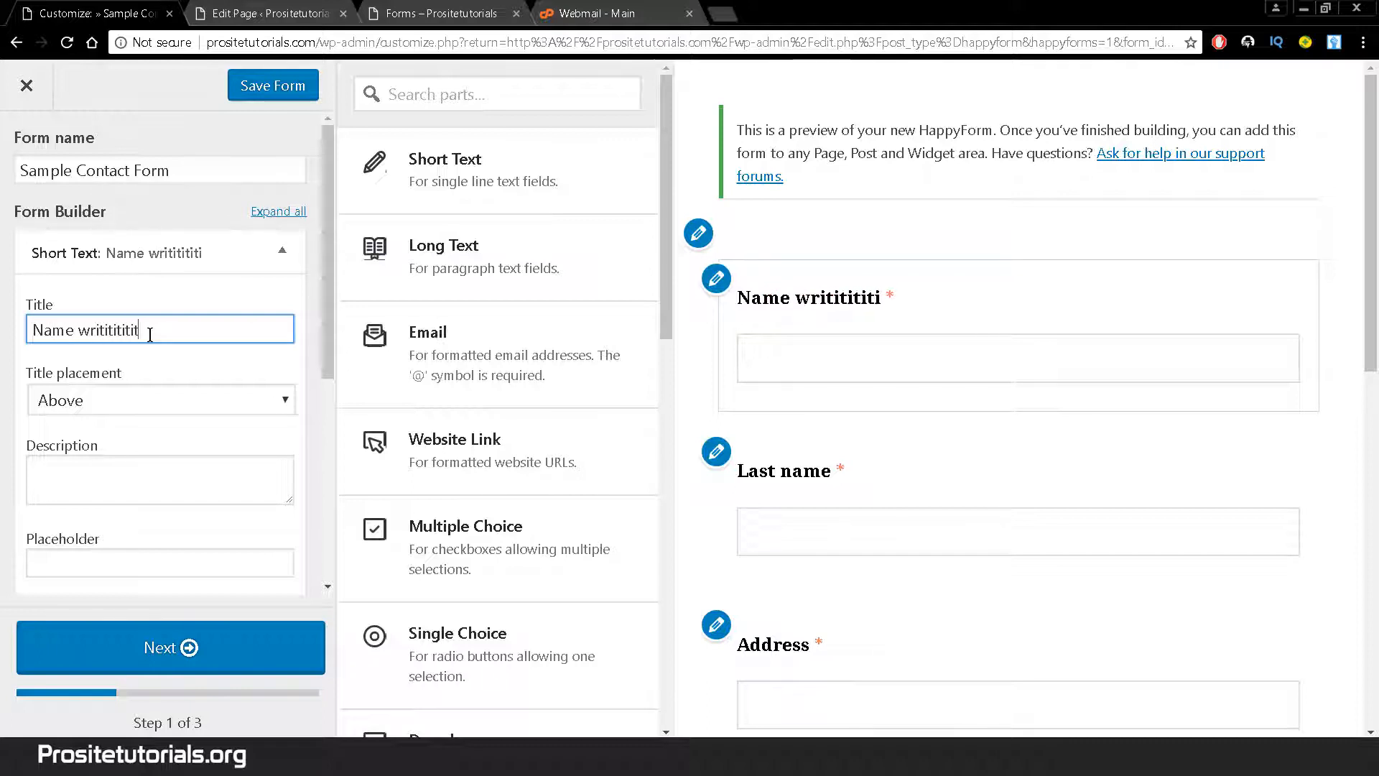
text(titewr)
key(BackSpace)
key(BackSpace)
key(BackSpace)
key(BackSpace)
key(BackSpace)
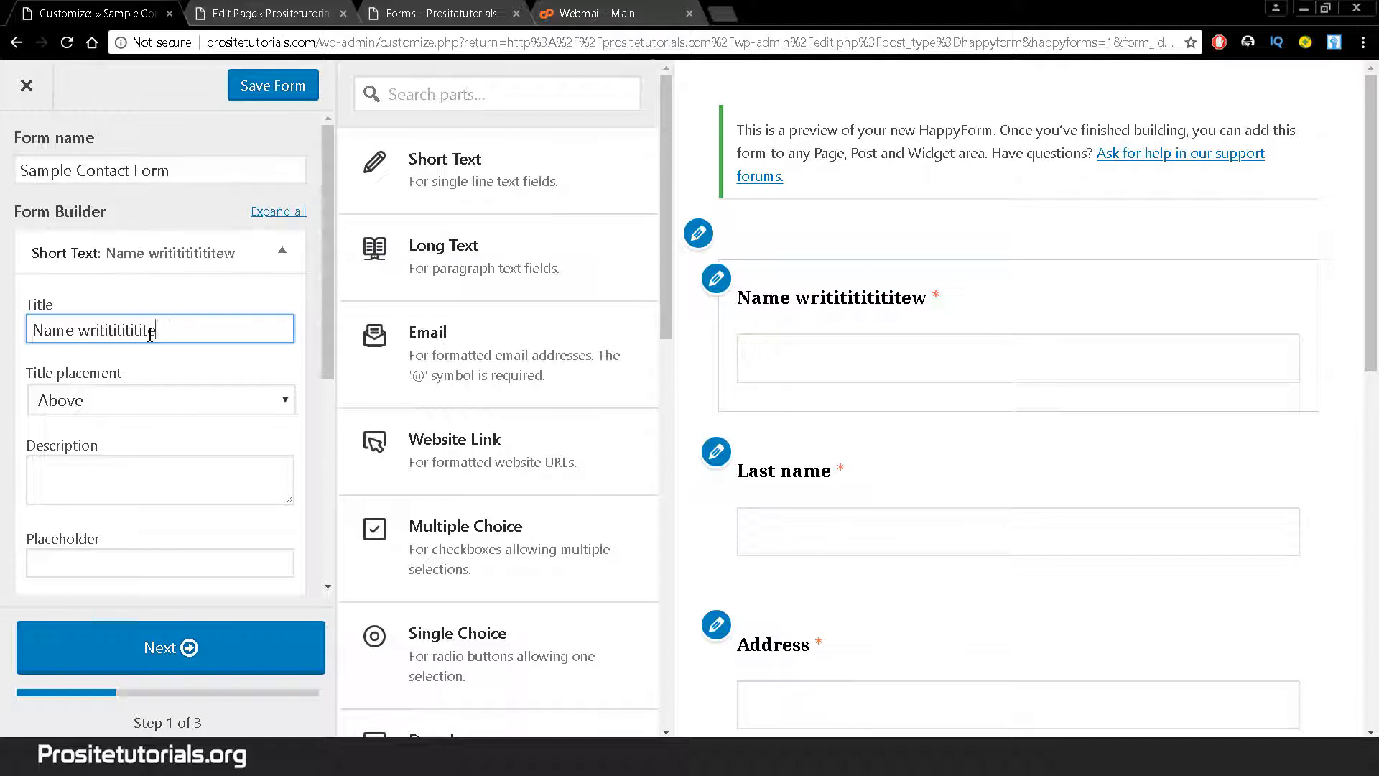
key(BackSpace)
key(BackSpace)
key(BackSpace)
key(BackSpace)
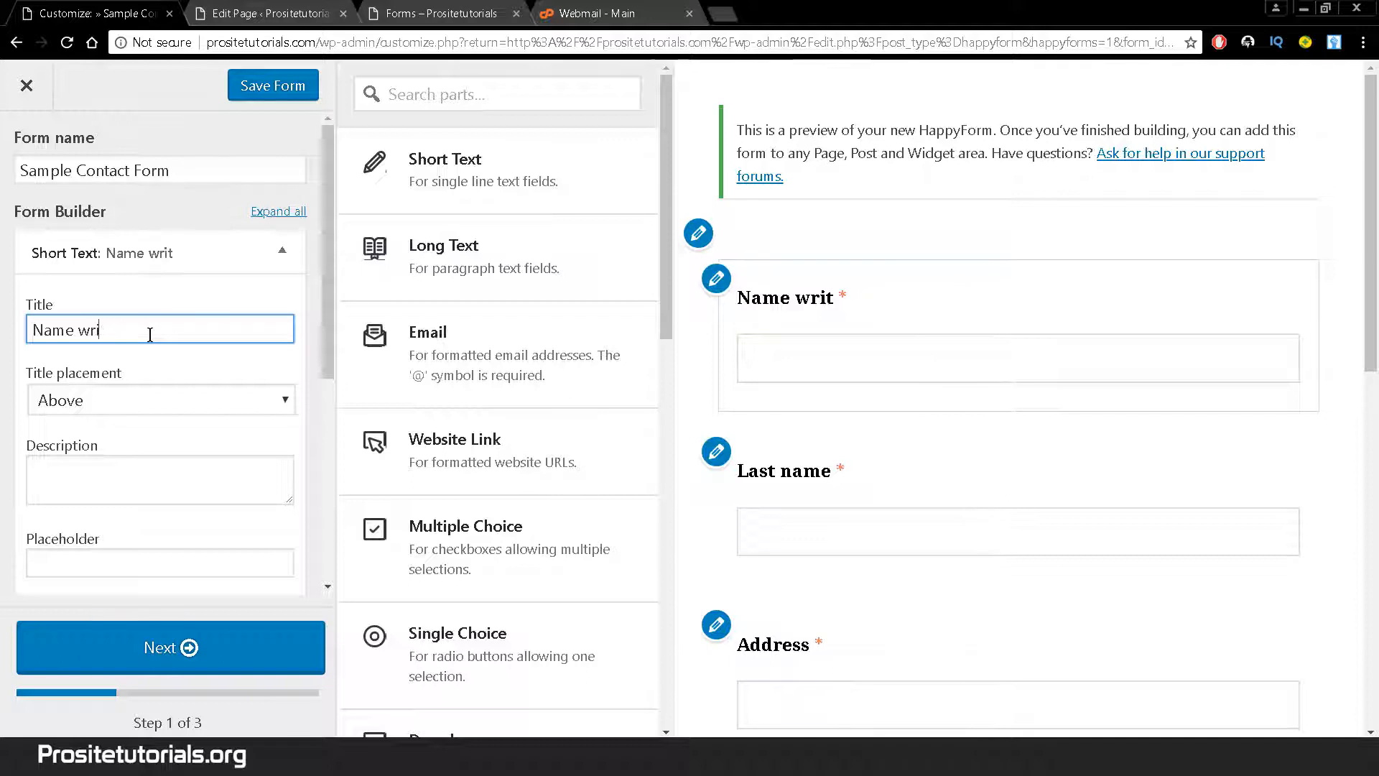
key(BackSpace)
key(BackSpace)
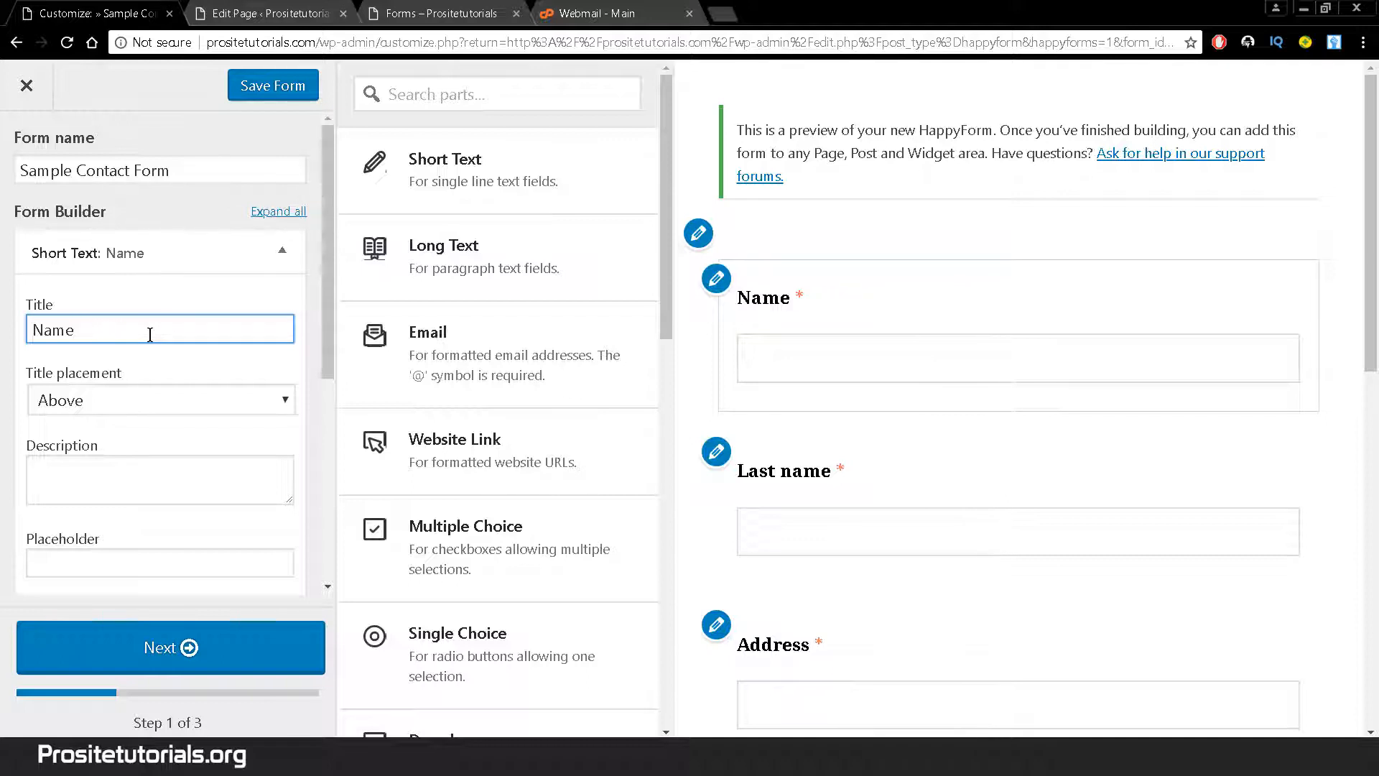
Try Below title placement for Name, set it back to Above, and collapse the part
click(132, 399)
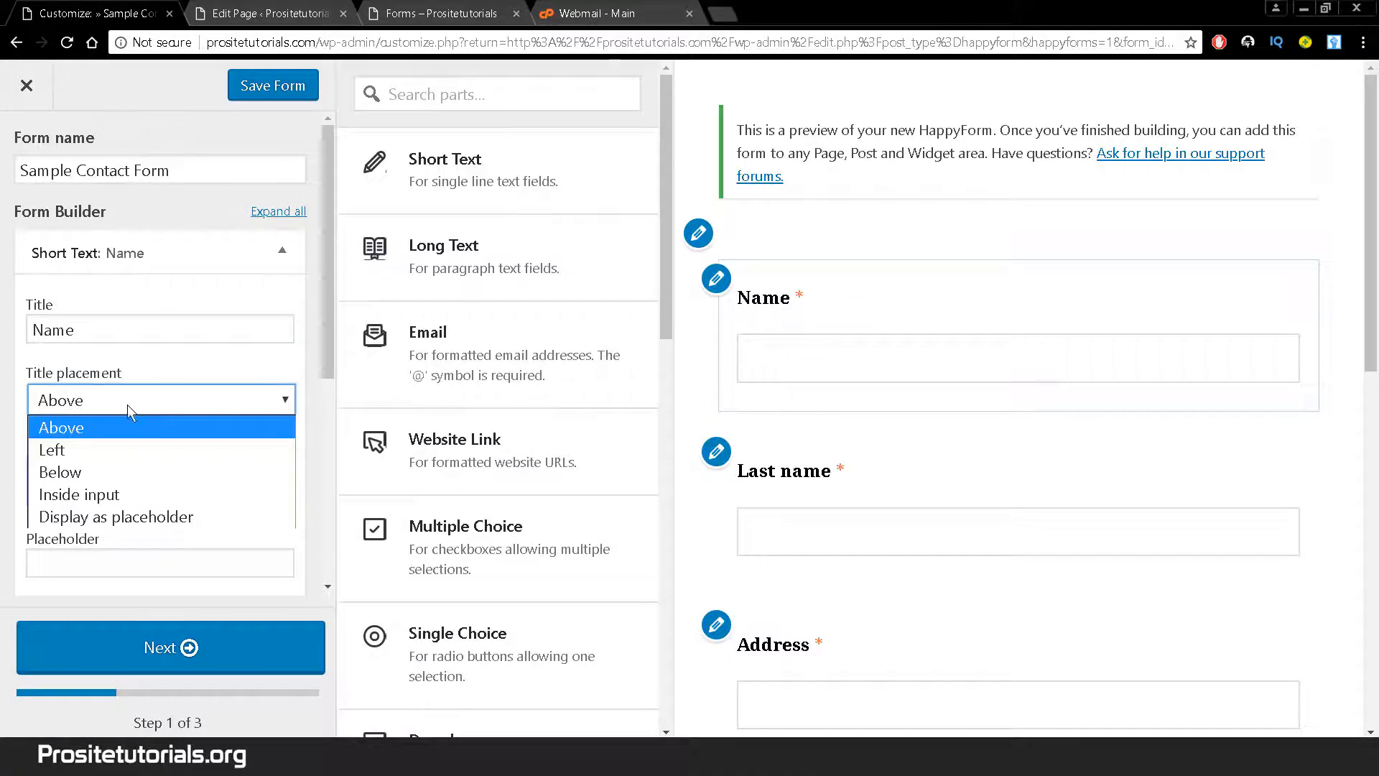
click(104, 472)
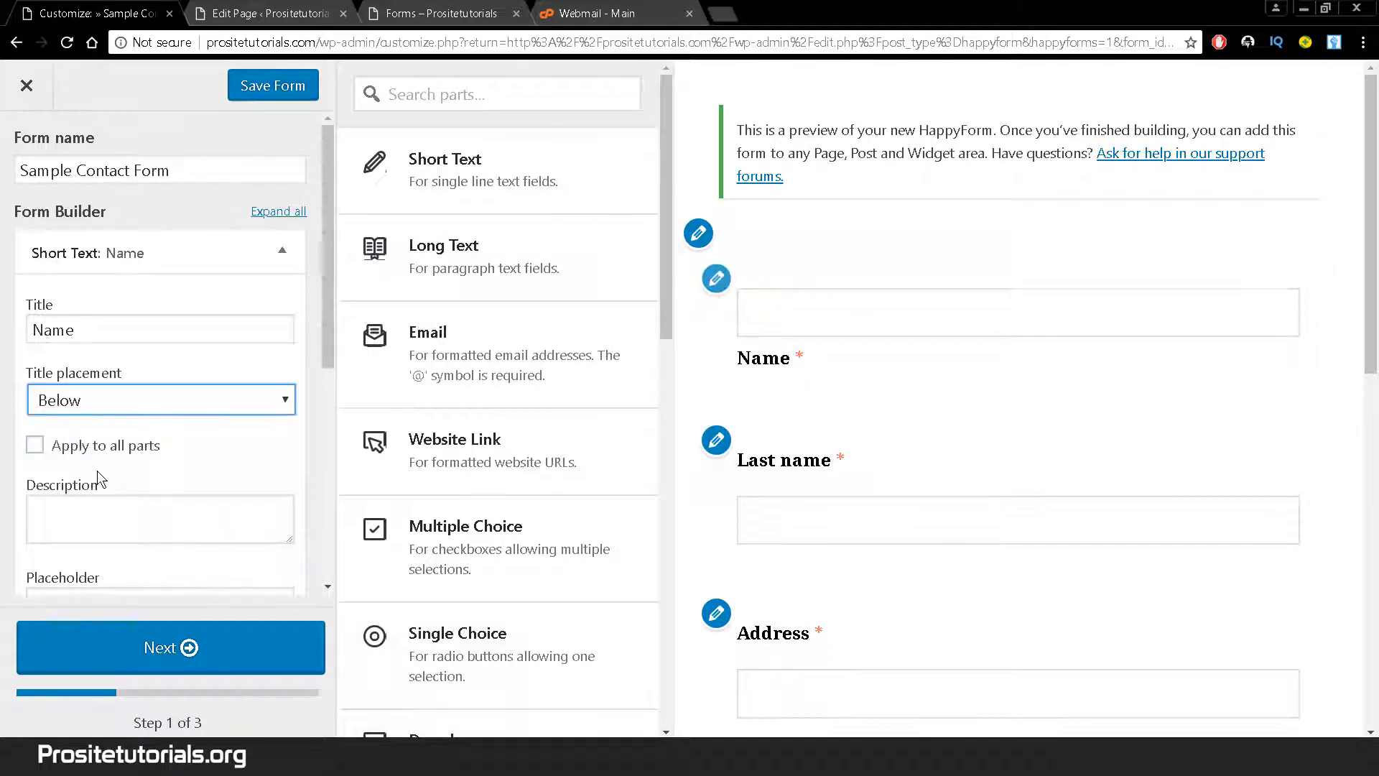
click(140, 400)
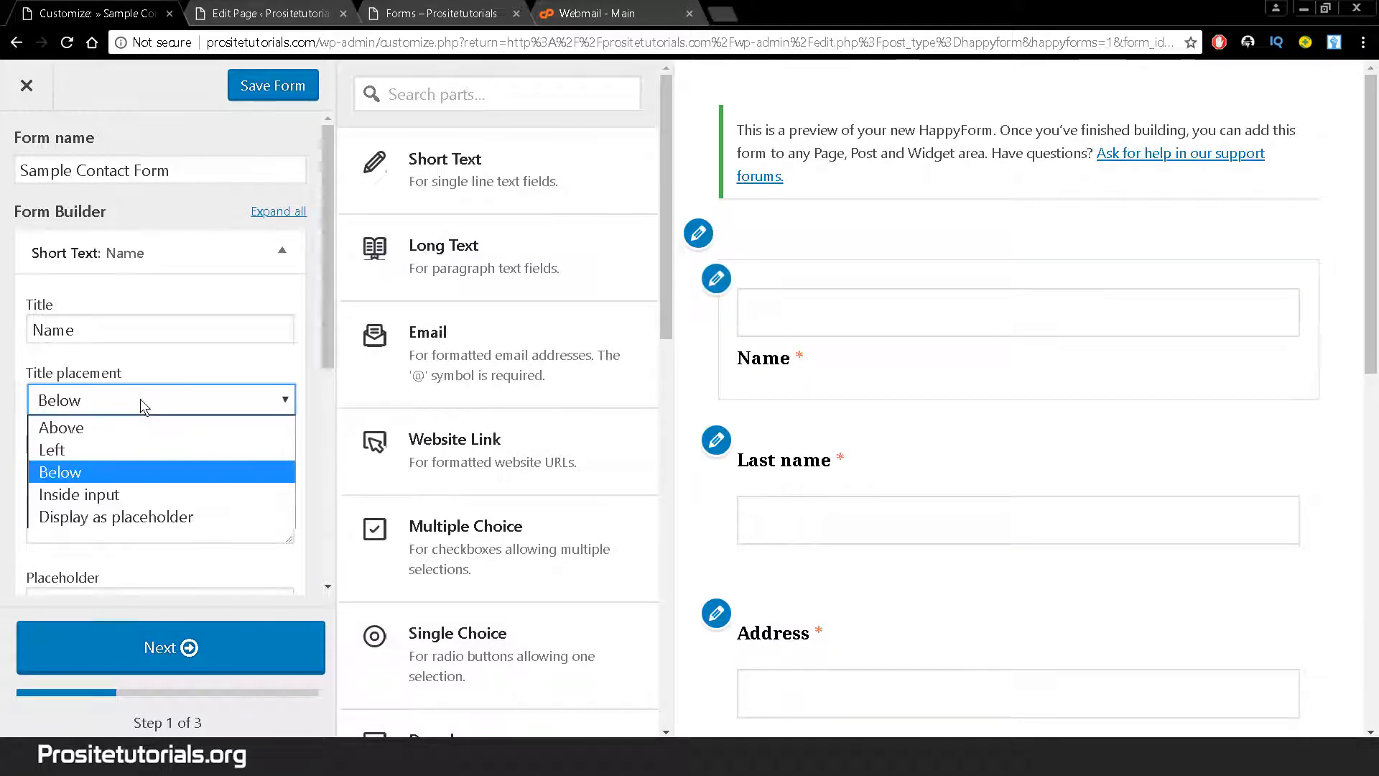
click(116, 430)
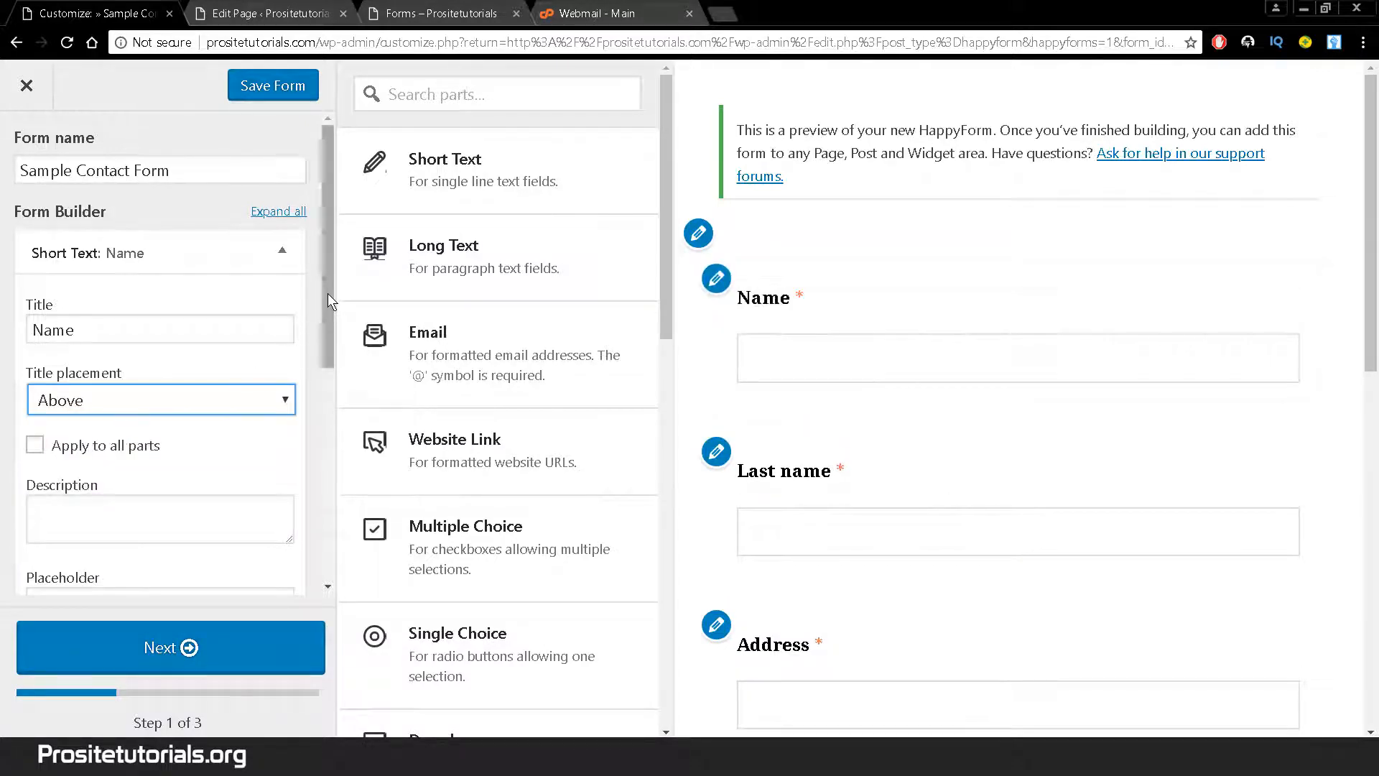
click(281, 251)
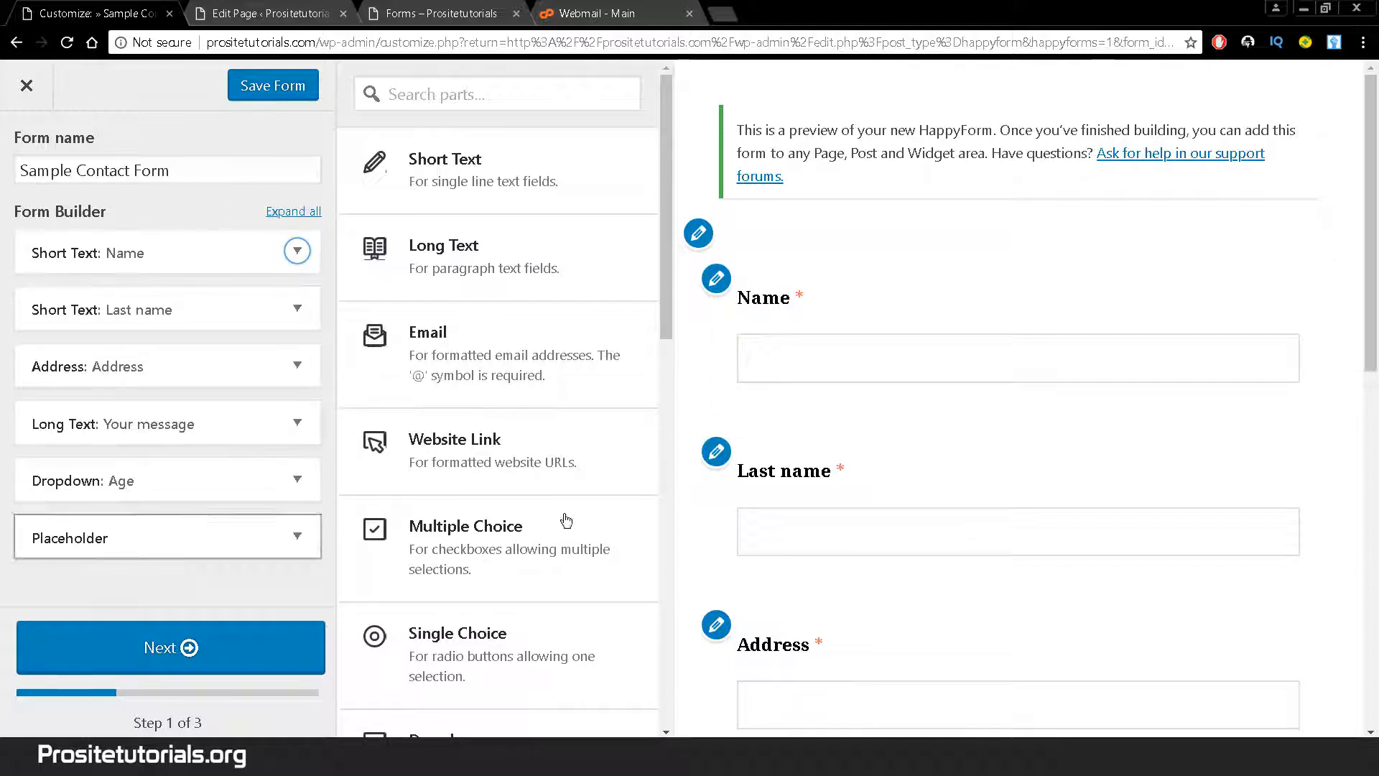
Delete the Address and Dropdown: Age parts from the form
click(299, 368)
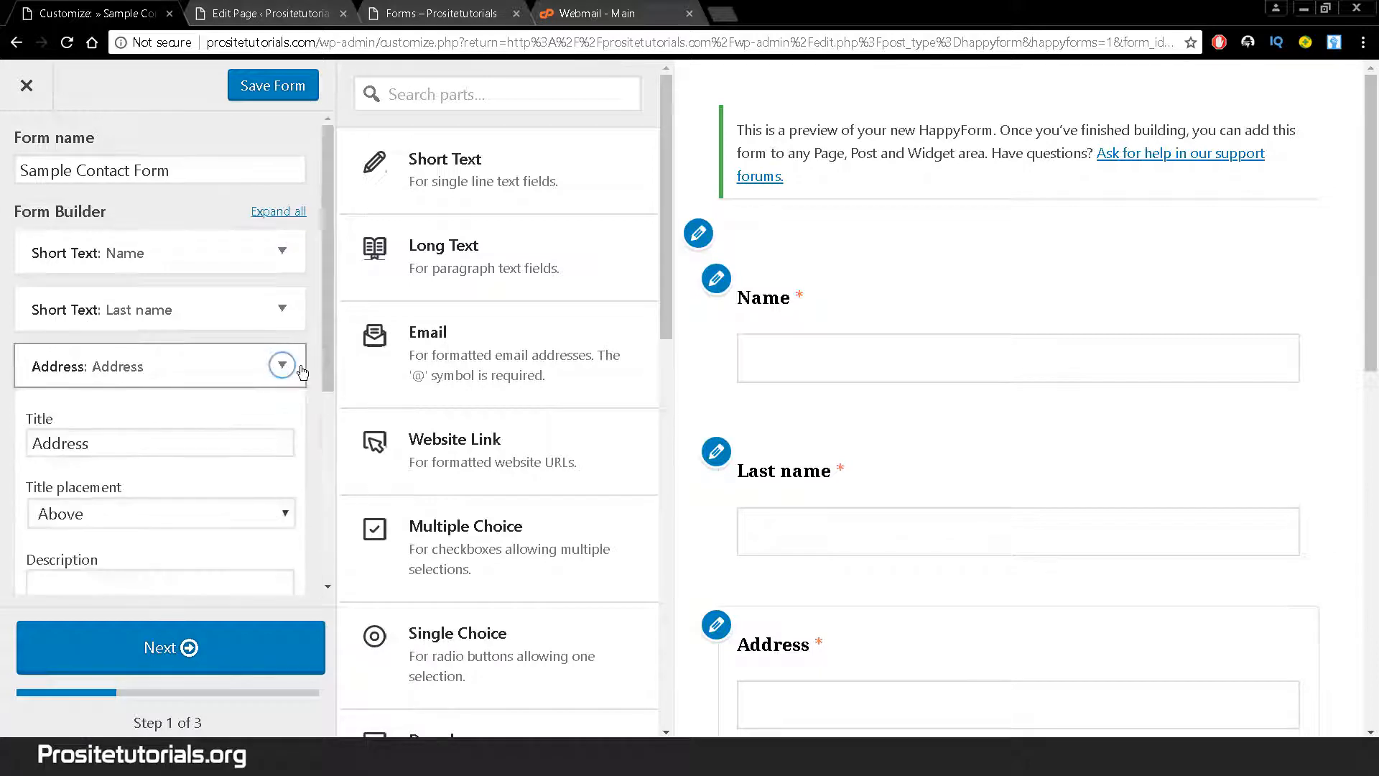
drag(321, 326, 315, 481)
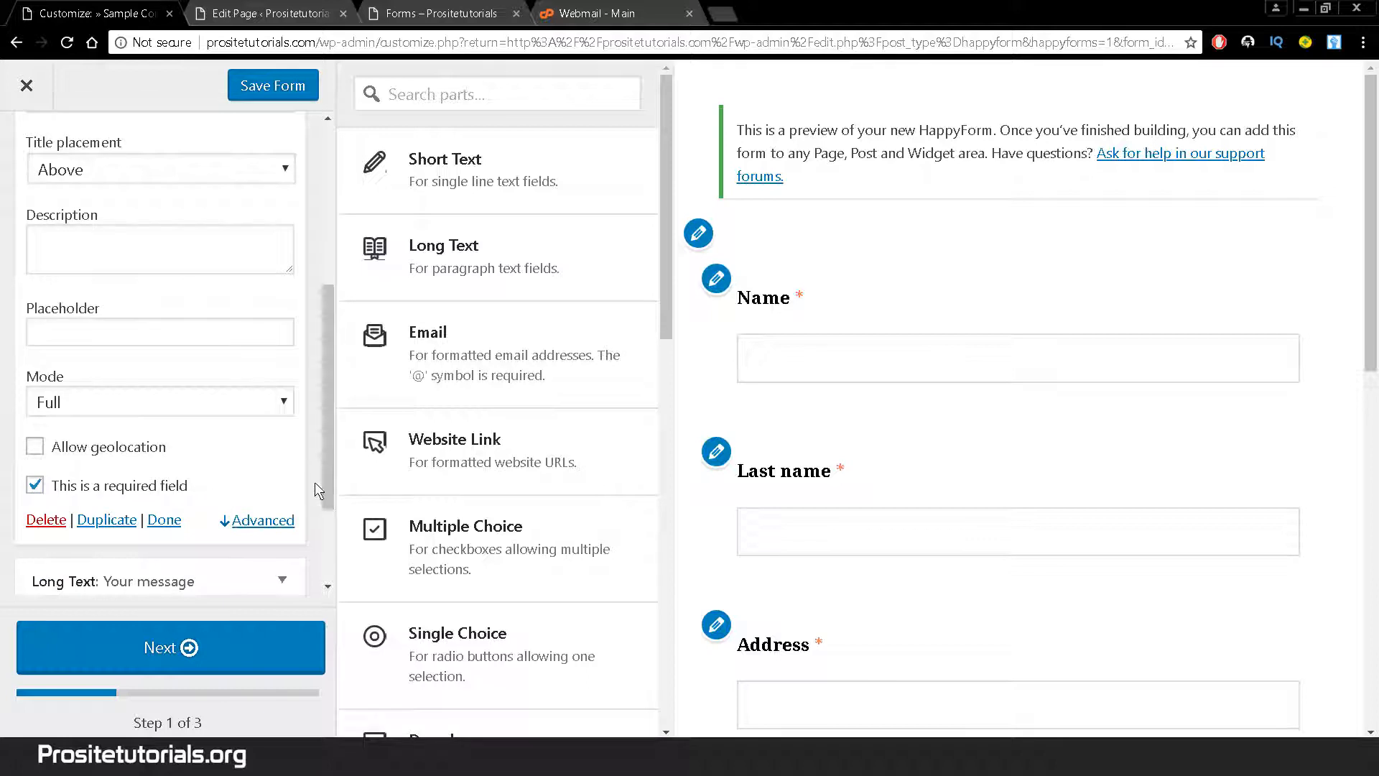
click(46, 520)
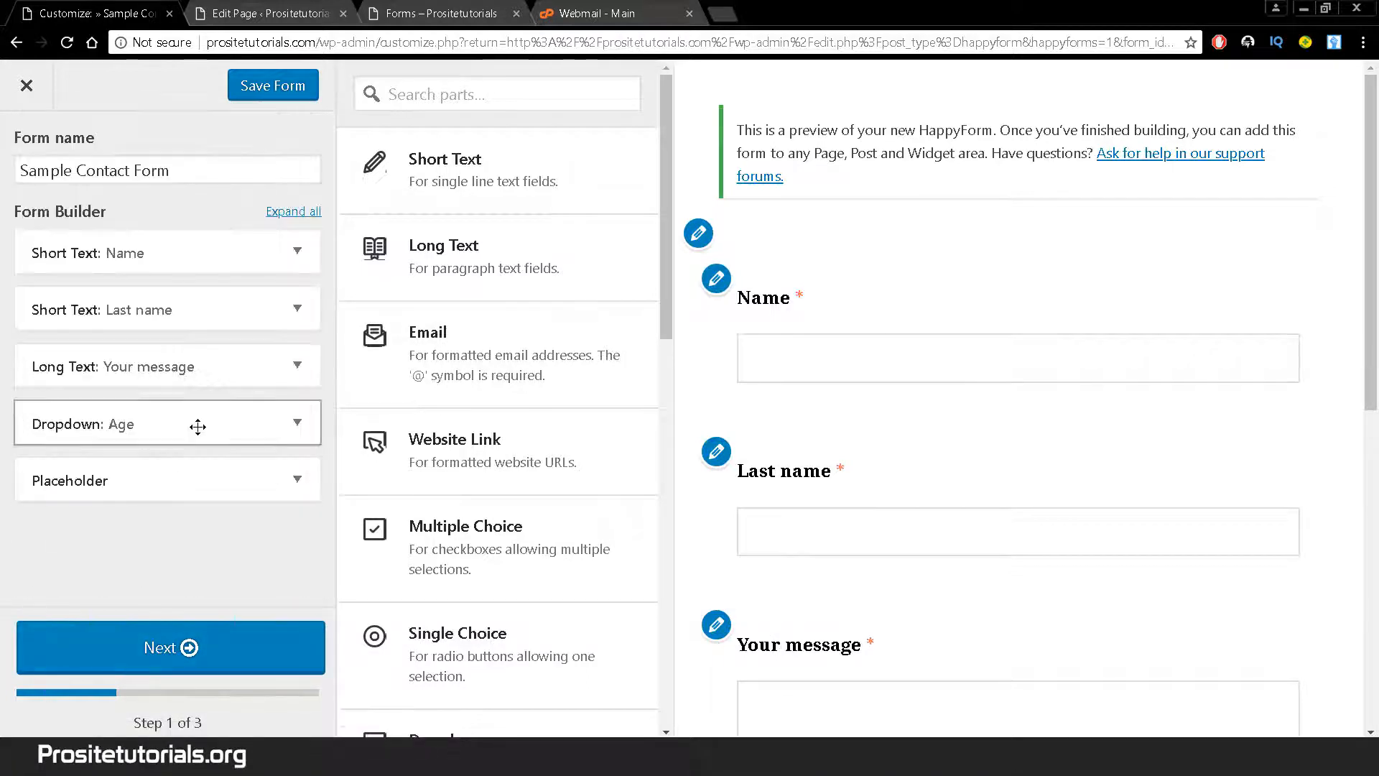
click(301, 429)
drag(324, 240, 291, 580)
click(50, 485)
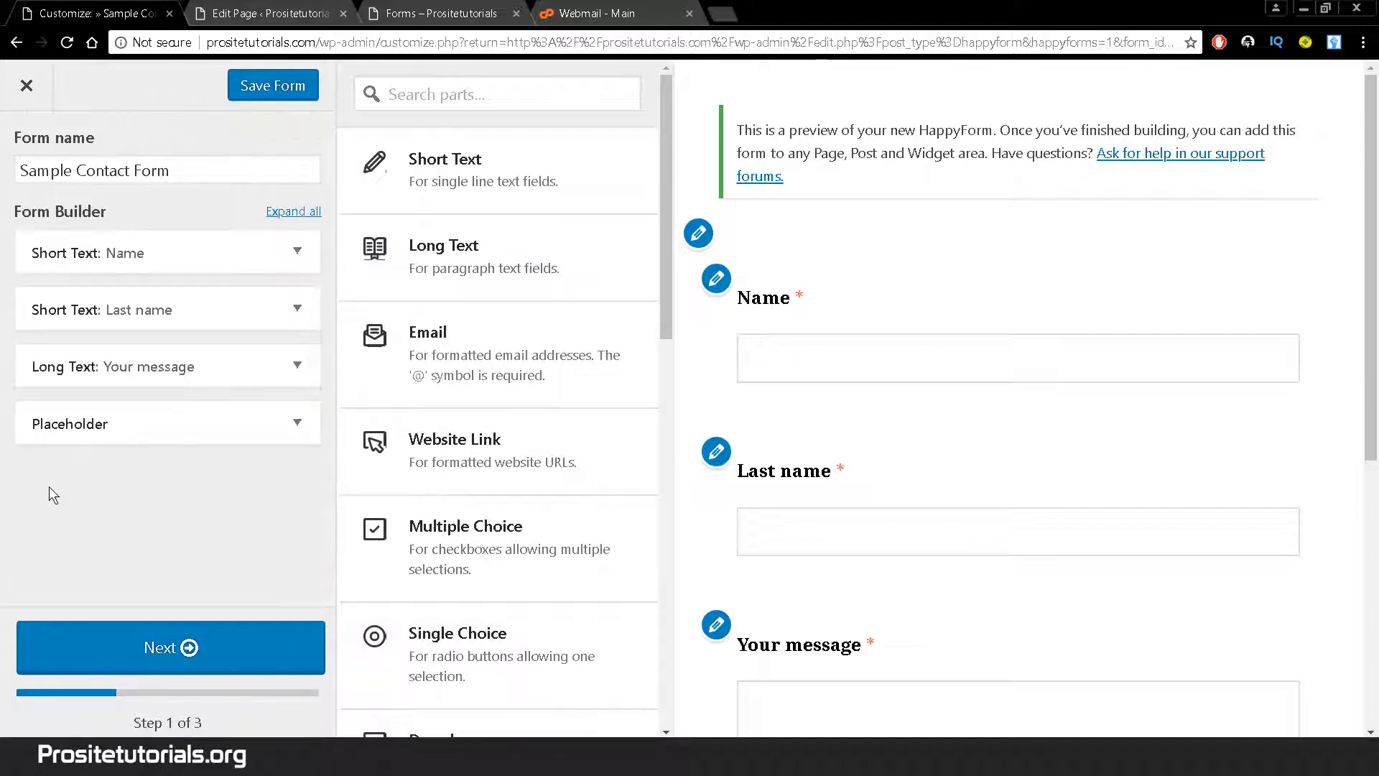
Delete the Placeholder text part
click(297, 422)
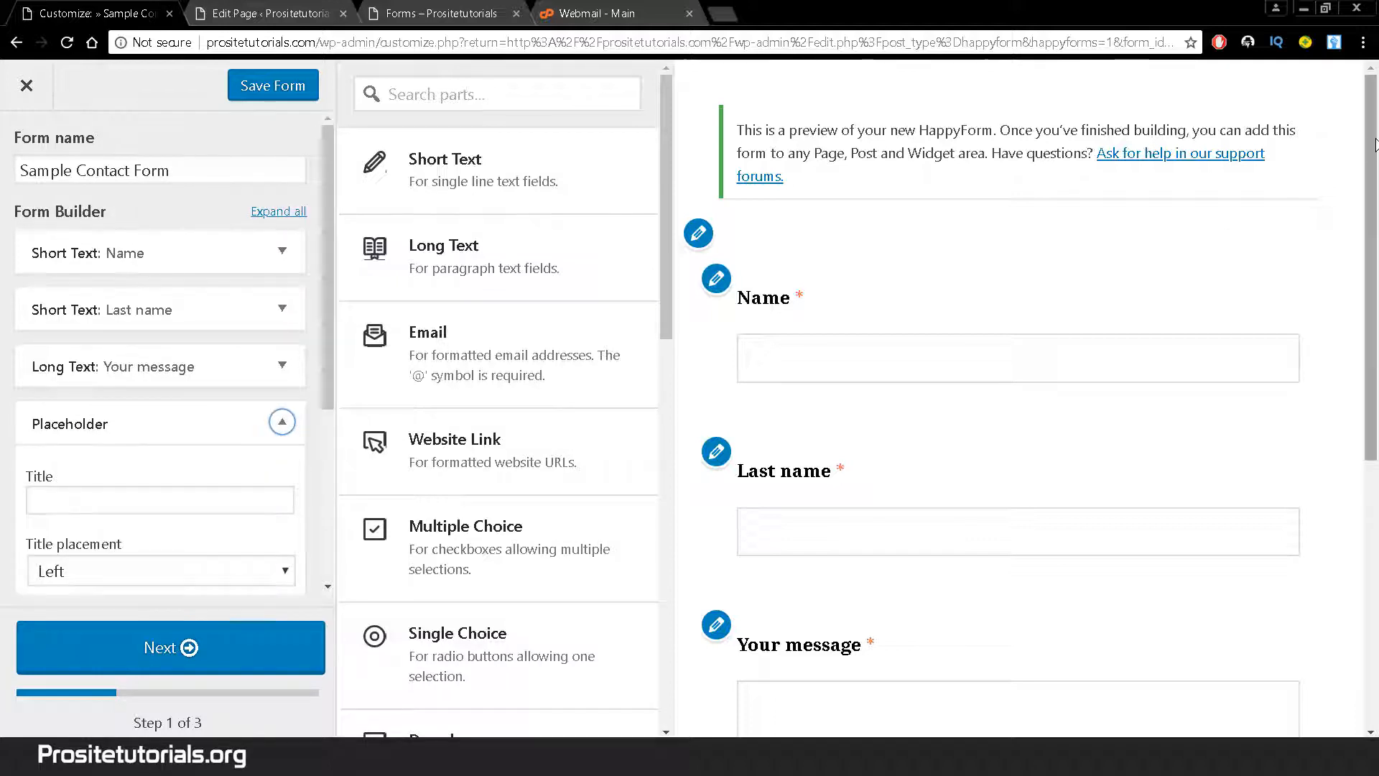
drag(1373, 144, 1373, 409)
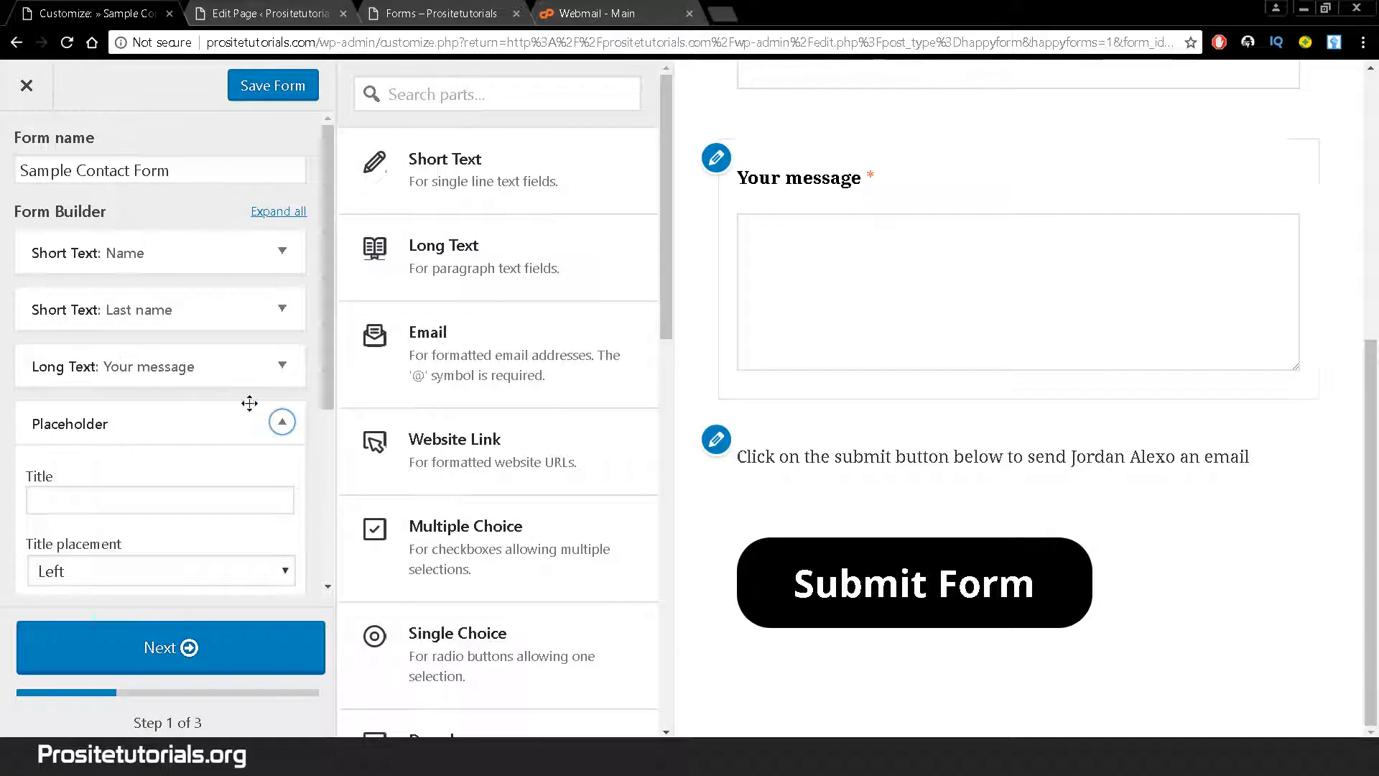
click(284, 423)
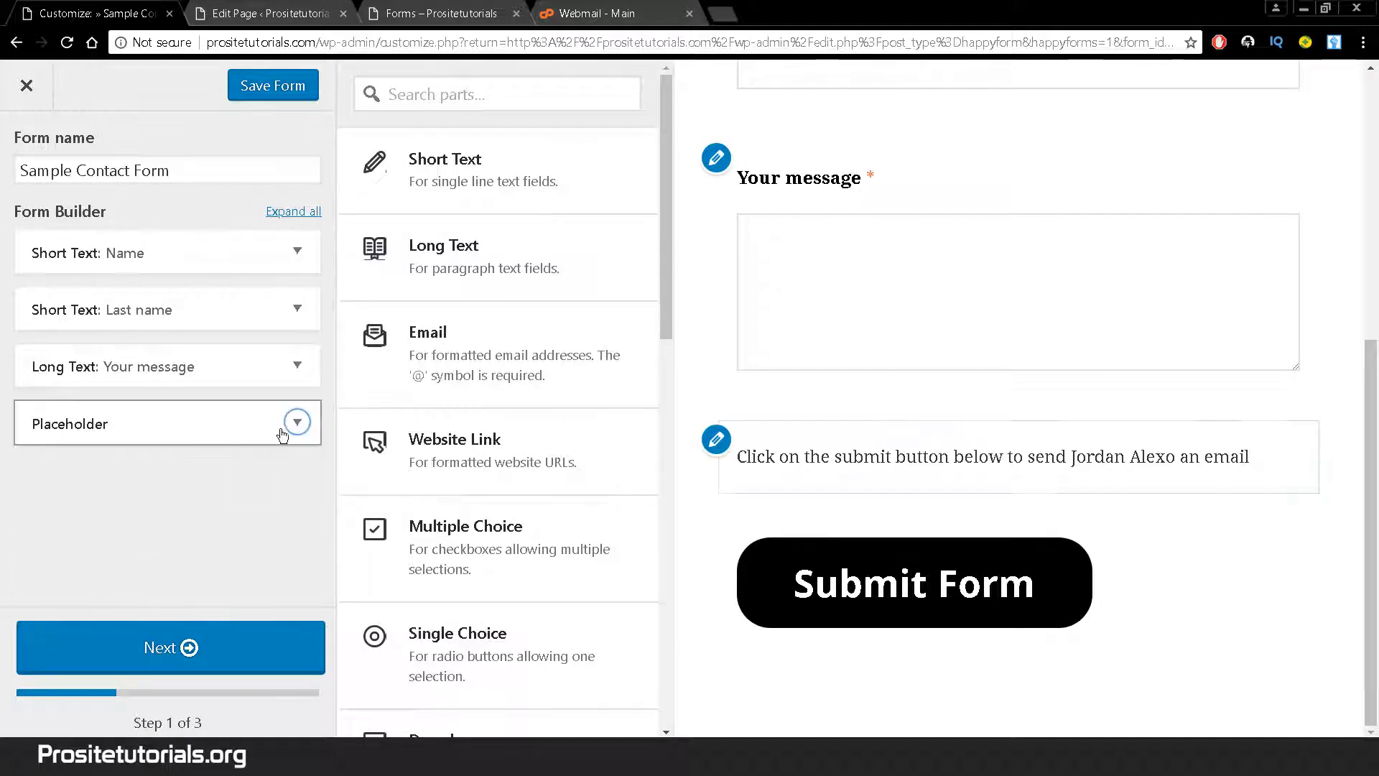
click(283, 423)
scroll(316, 381, down, 5)
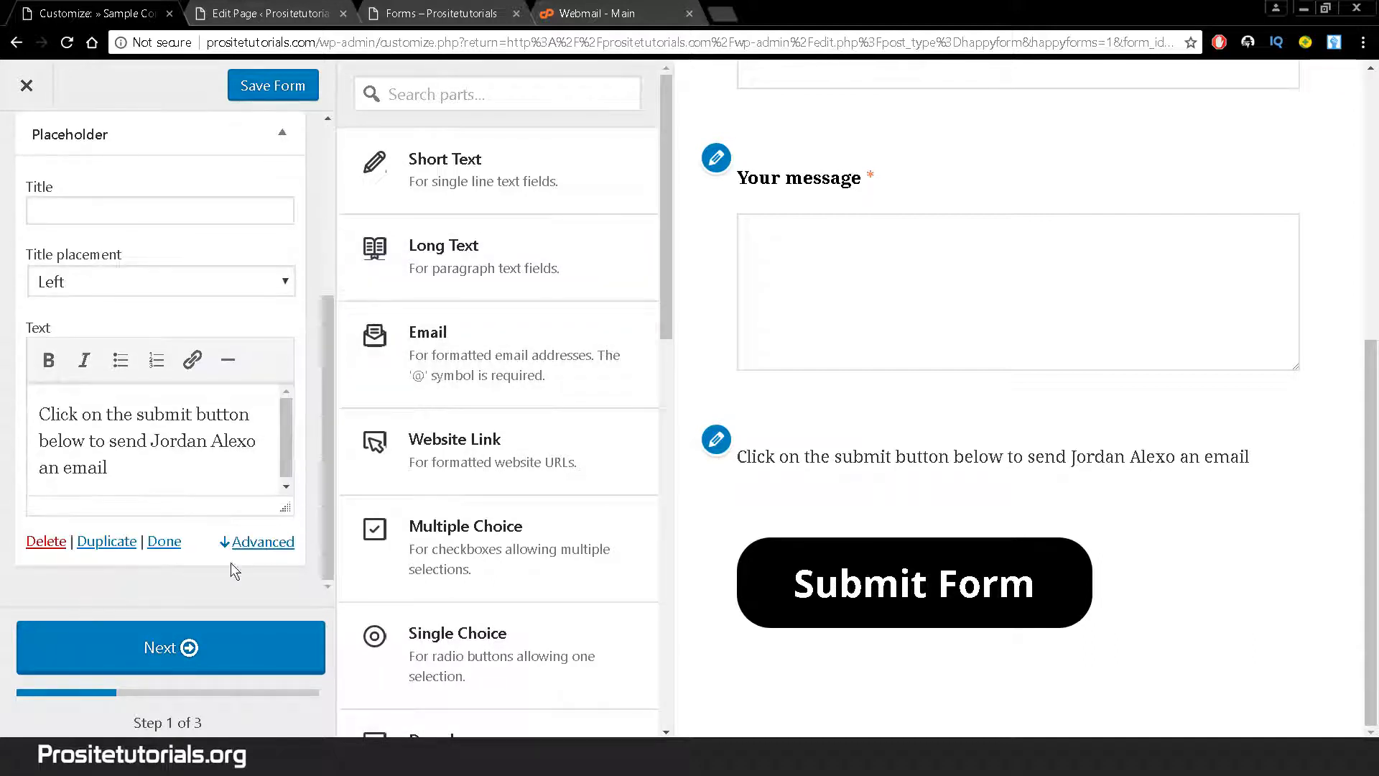
click(52, 540)
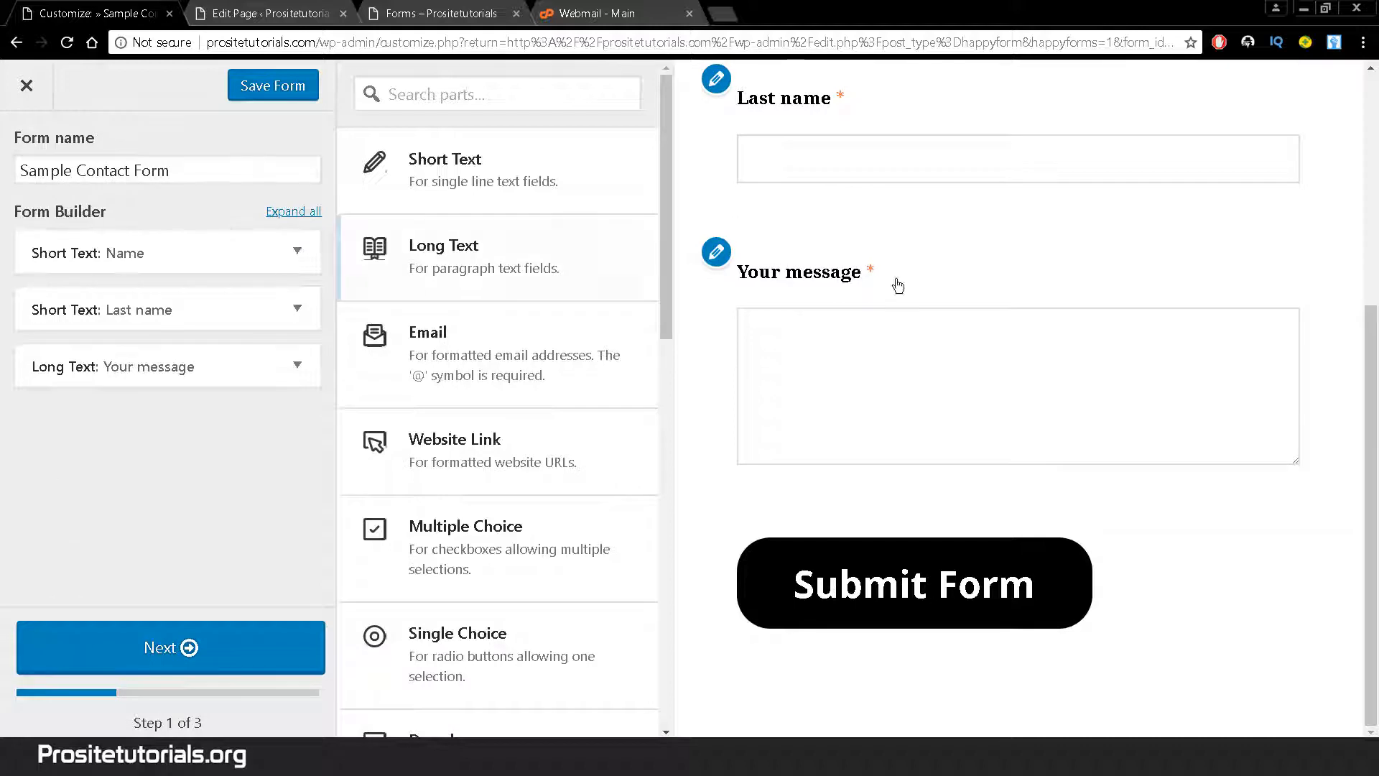
scroll(1375, 340, up, 5)
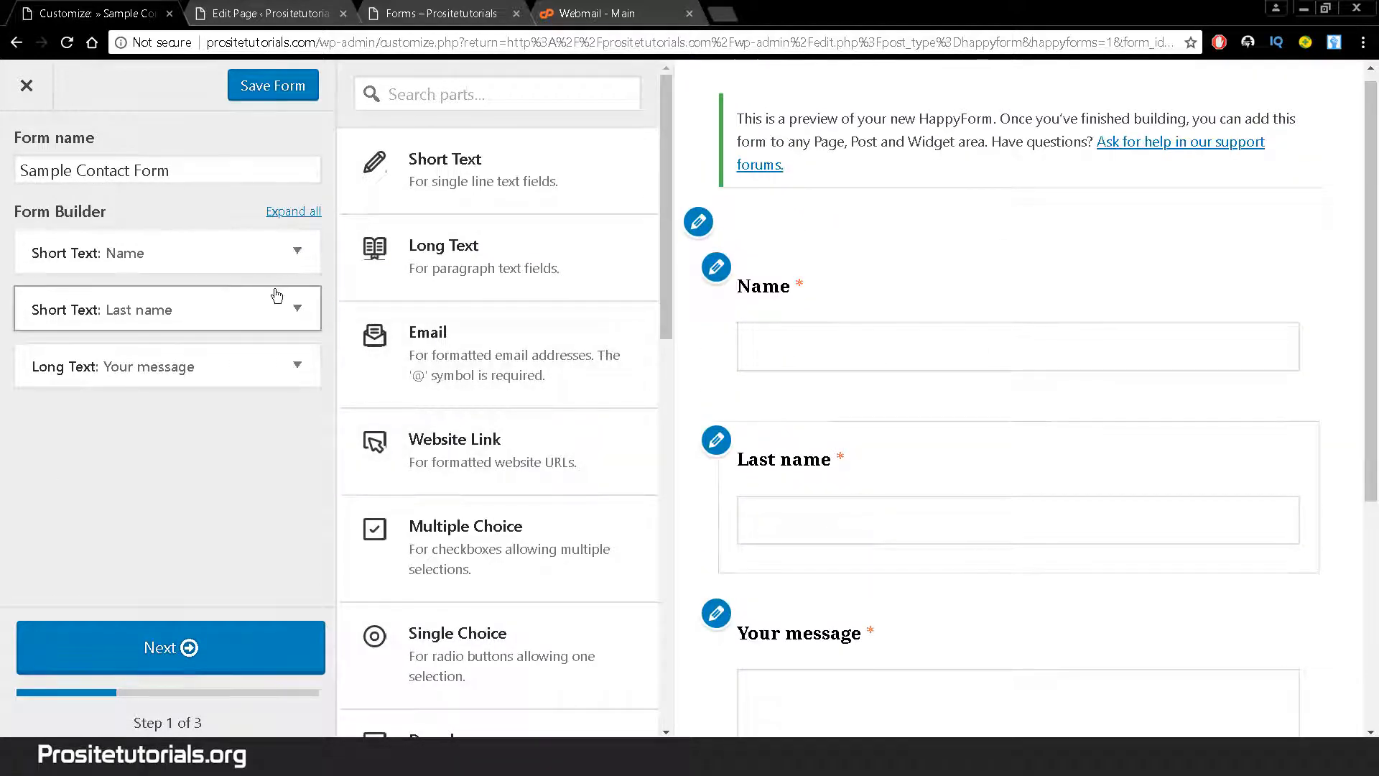
Expand and collapse the Last name part's settings
click(296, 309)
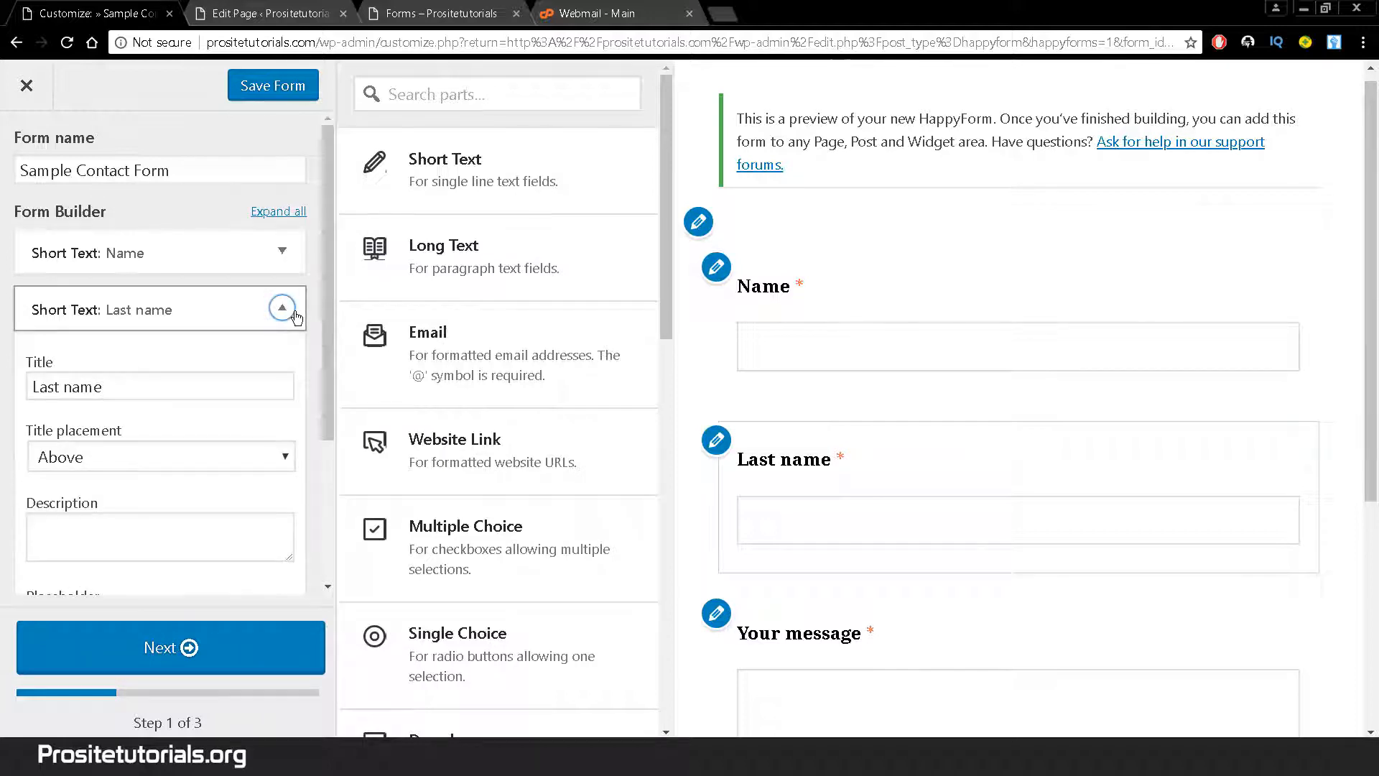
mouse_move(325, 316)
mouse_down()
mouse_move(331, 439)
mouse_move(323, 329)
mouse_up()
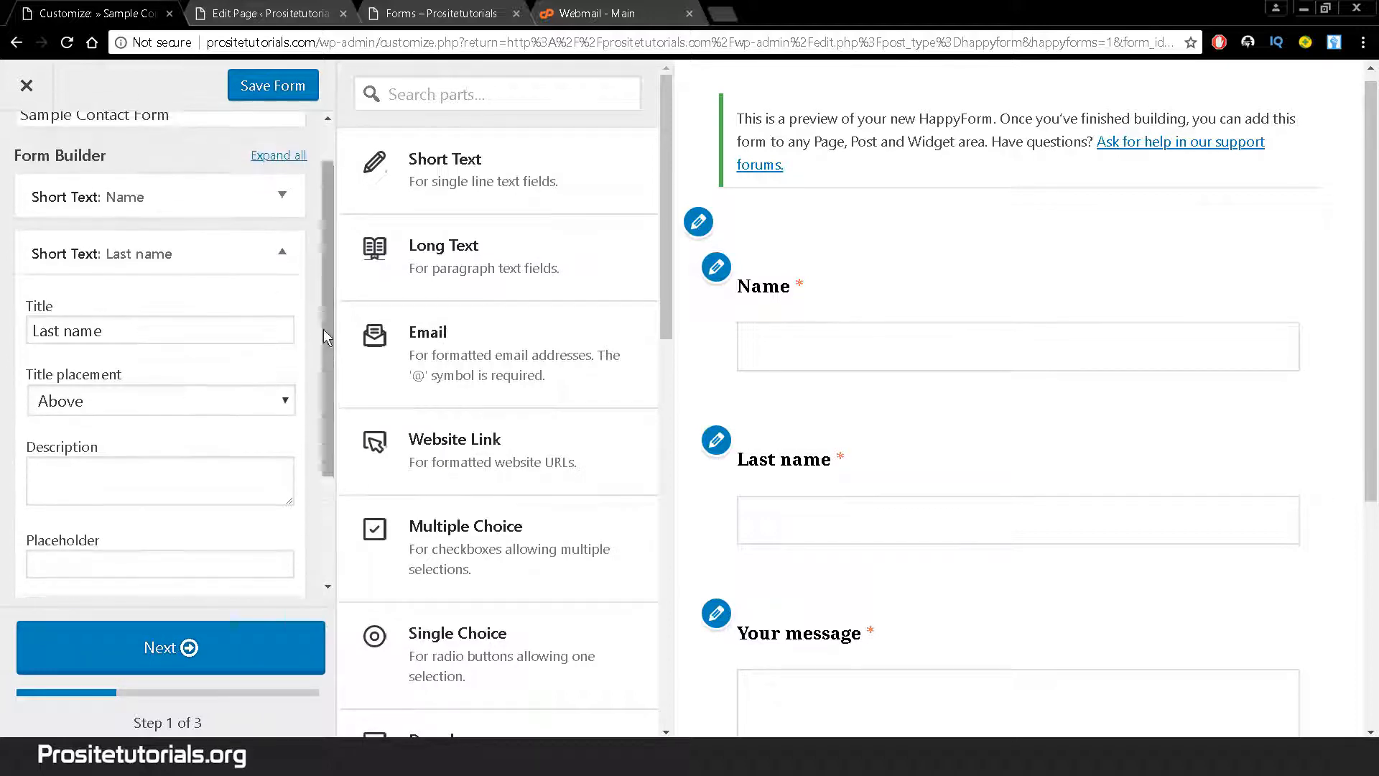
click(281, 251)
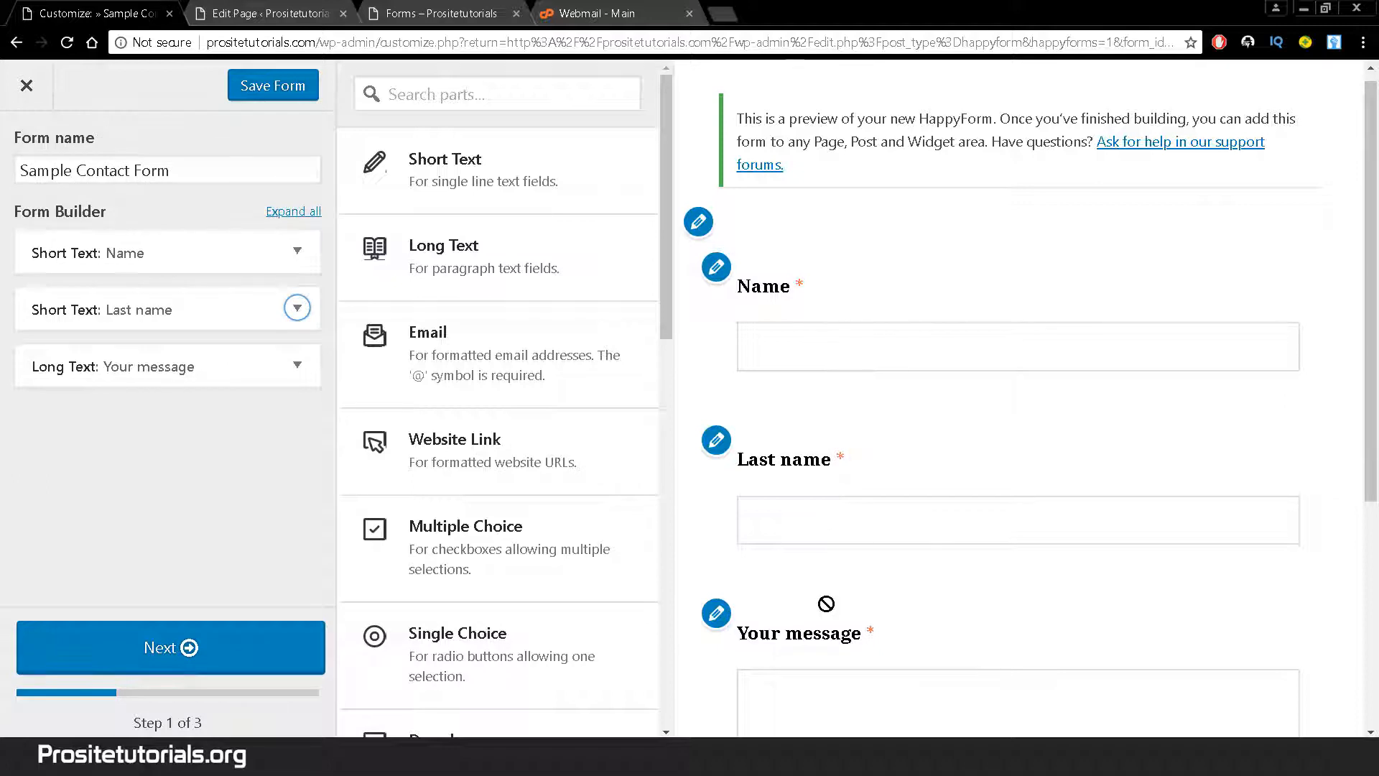
scroll(1362, 374, down, 1)
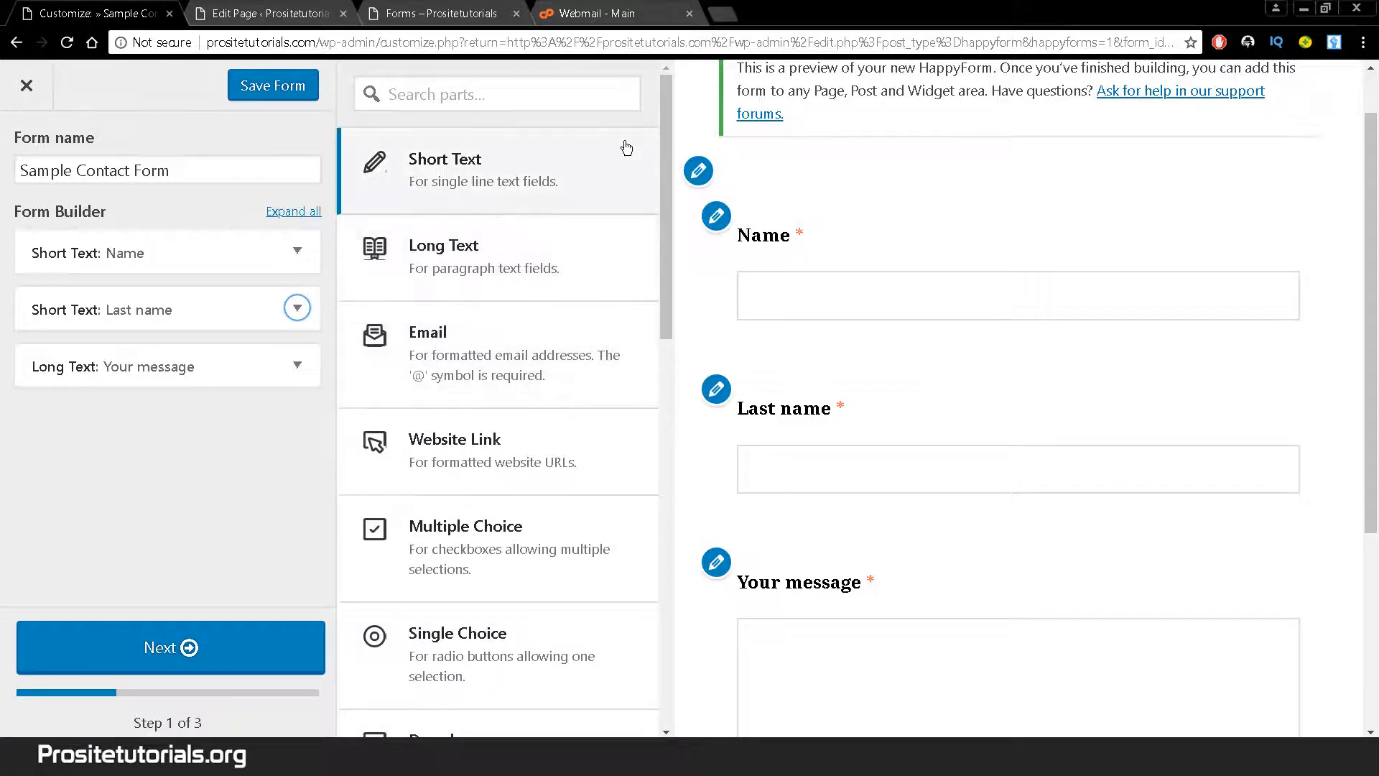
Add an Email part to the form and collapse its settings
drag(669, 153, 694, 131)
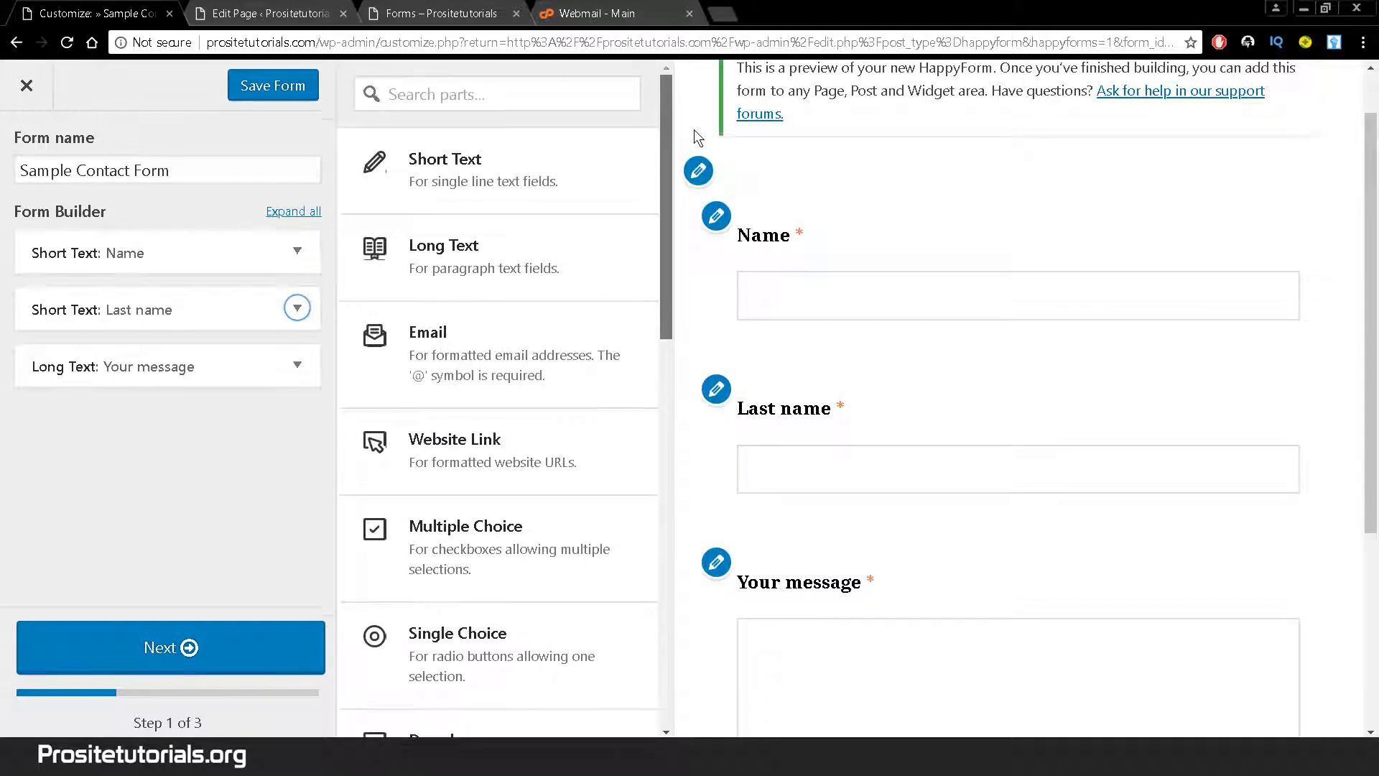
click(474, 349)
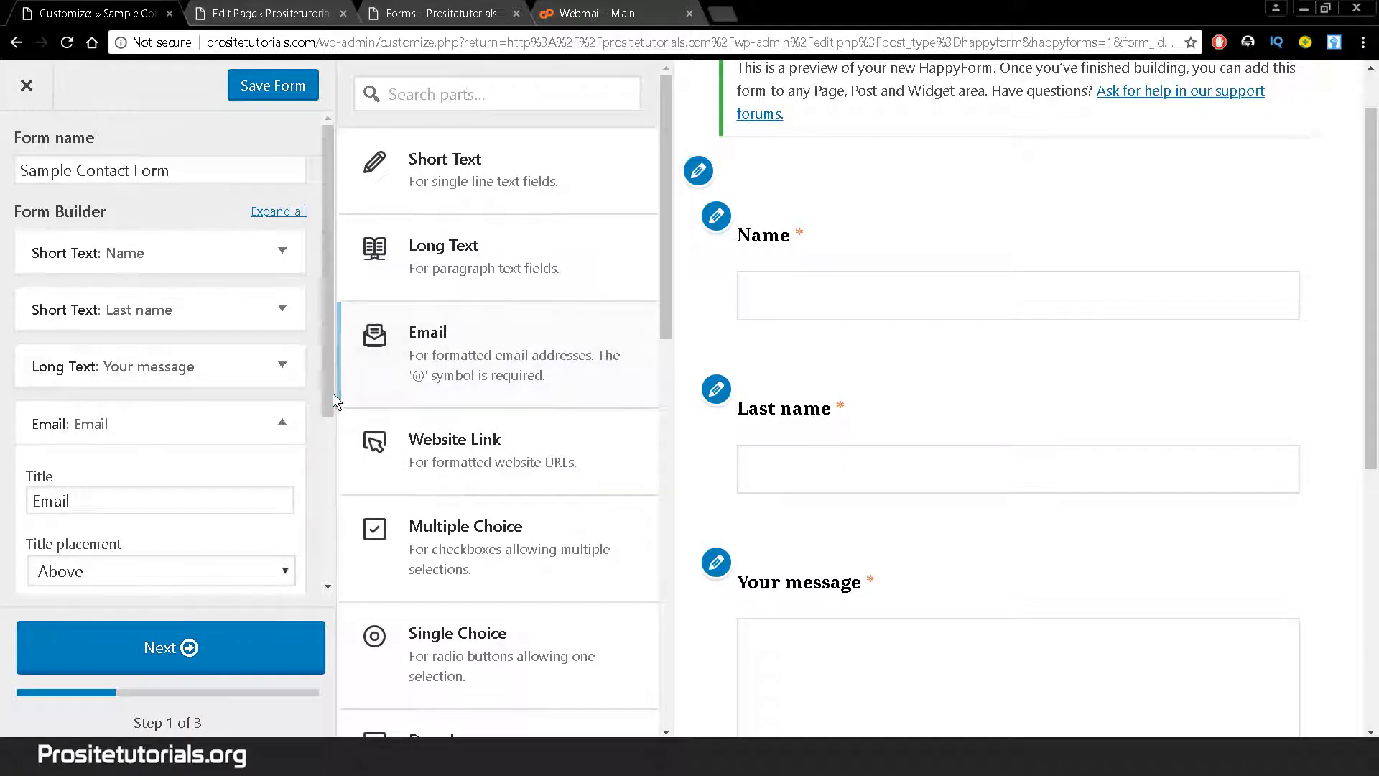
drag(329, 394, 313, 532)
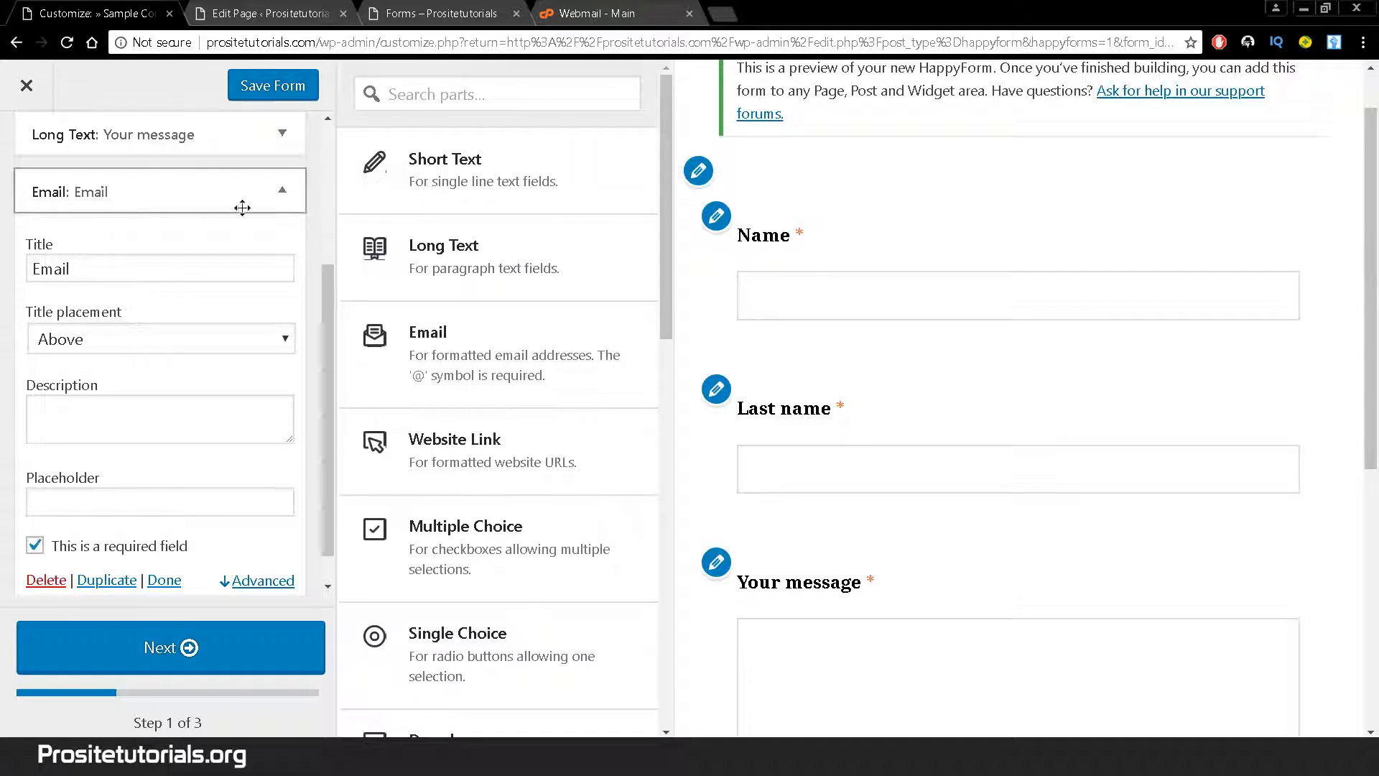
scroll(259, 215, up, 1)
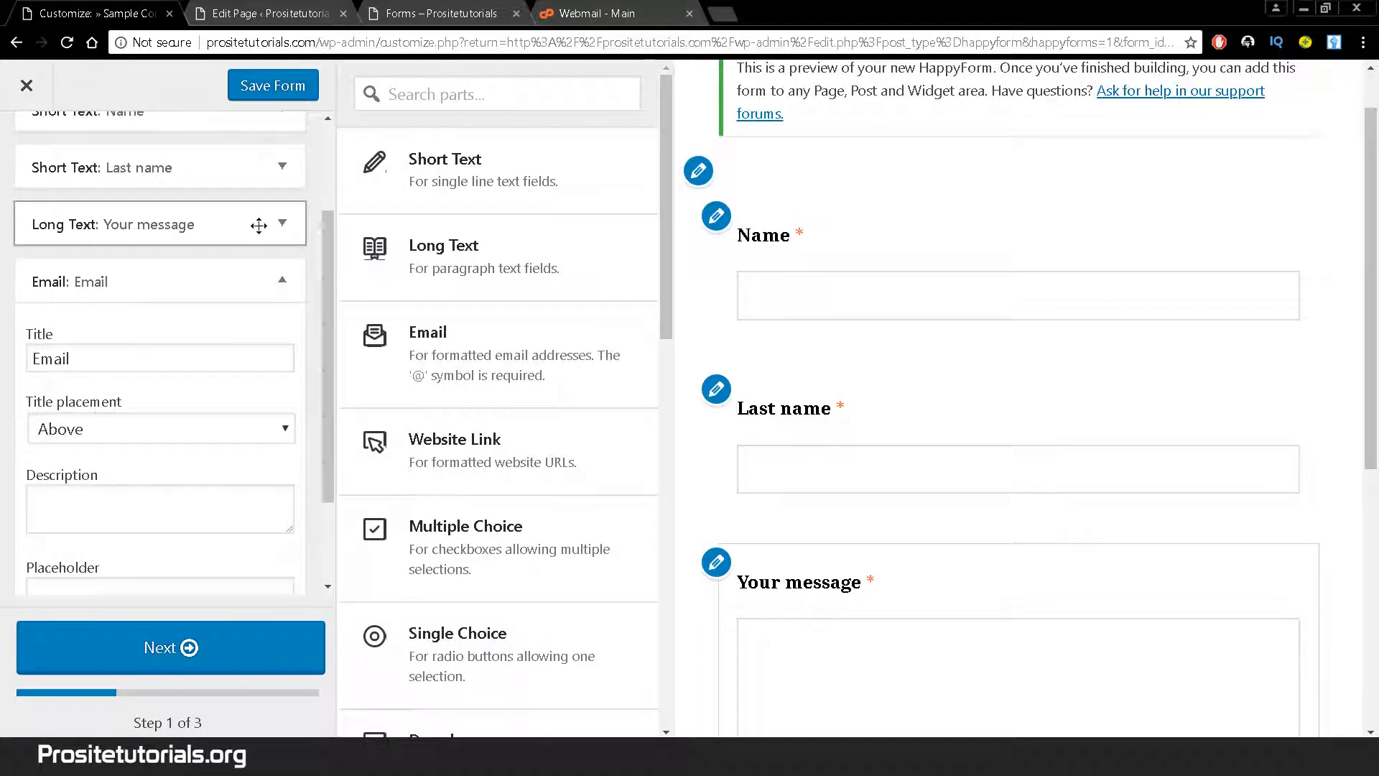
drag(327, 233, 323, 158)
click(282, 401)
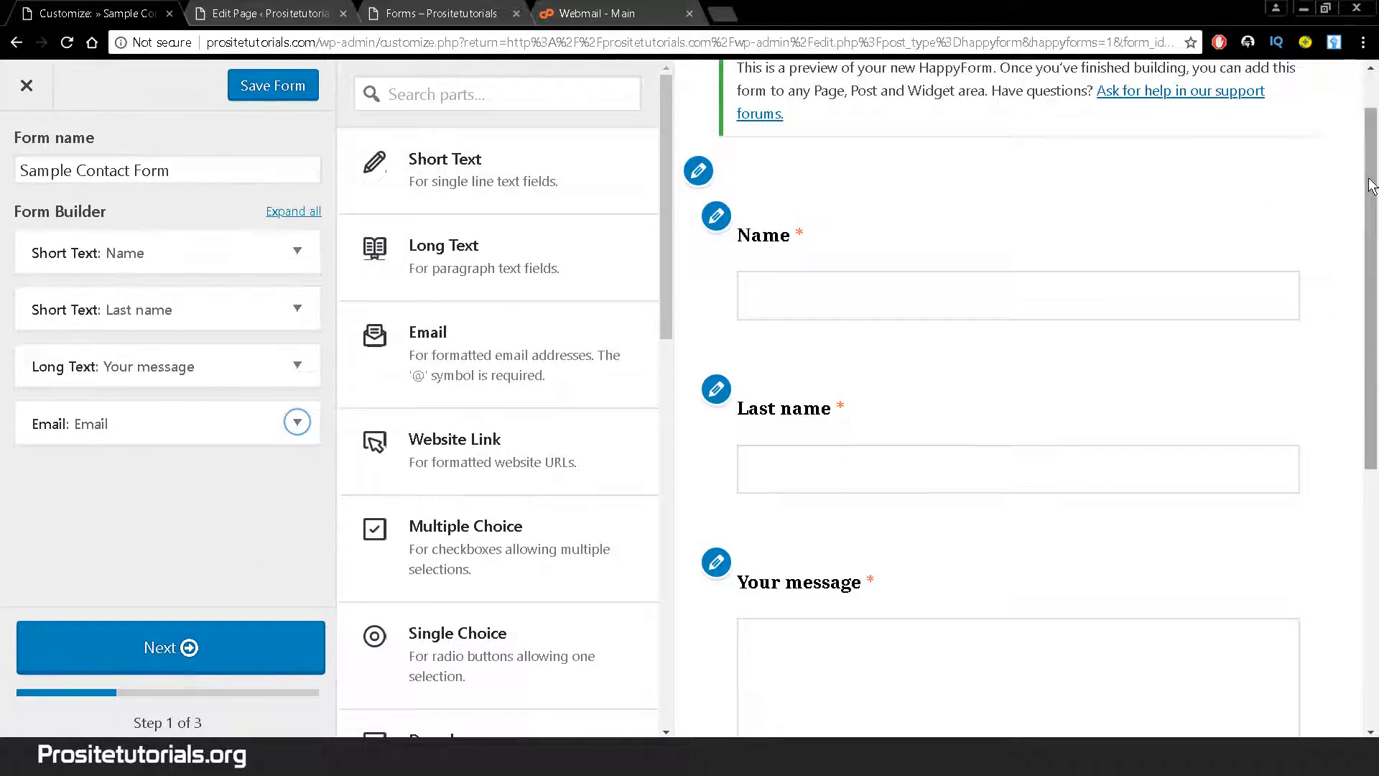
scroll(828, 404, down, 5)
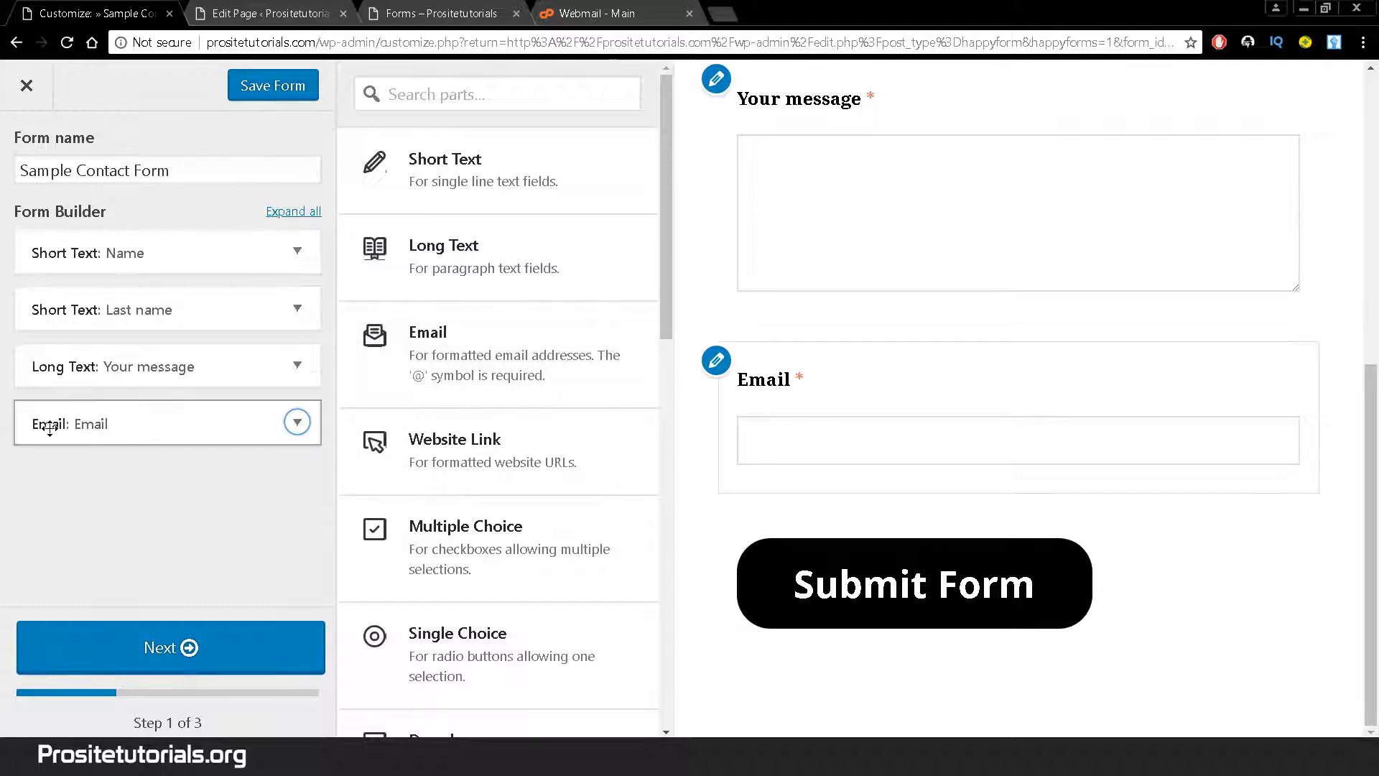
Drag the Email part up to sit below Short Text: Last name
drag(50, 429, 187, 216)
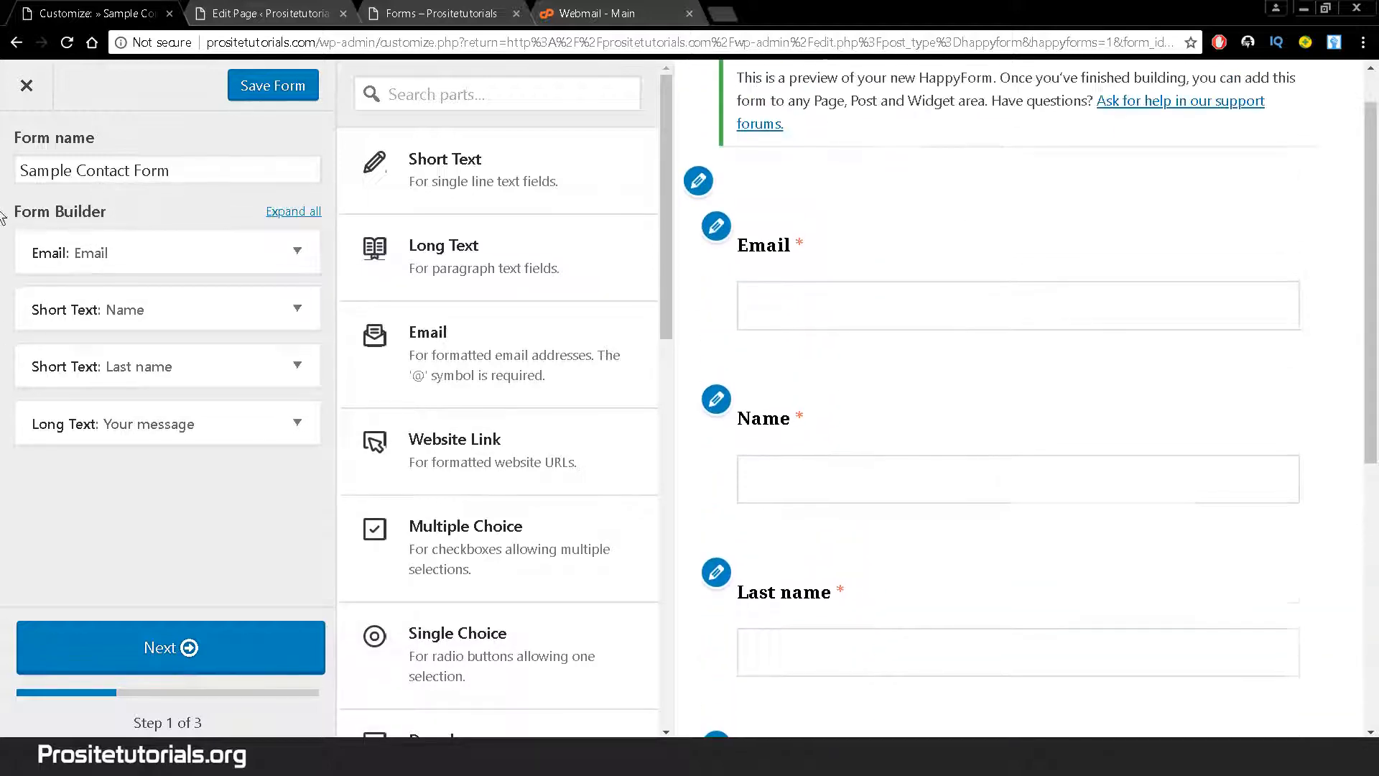
drag(15, 244, 53, 352)
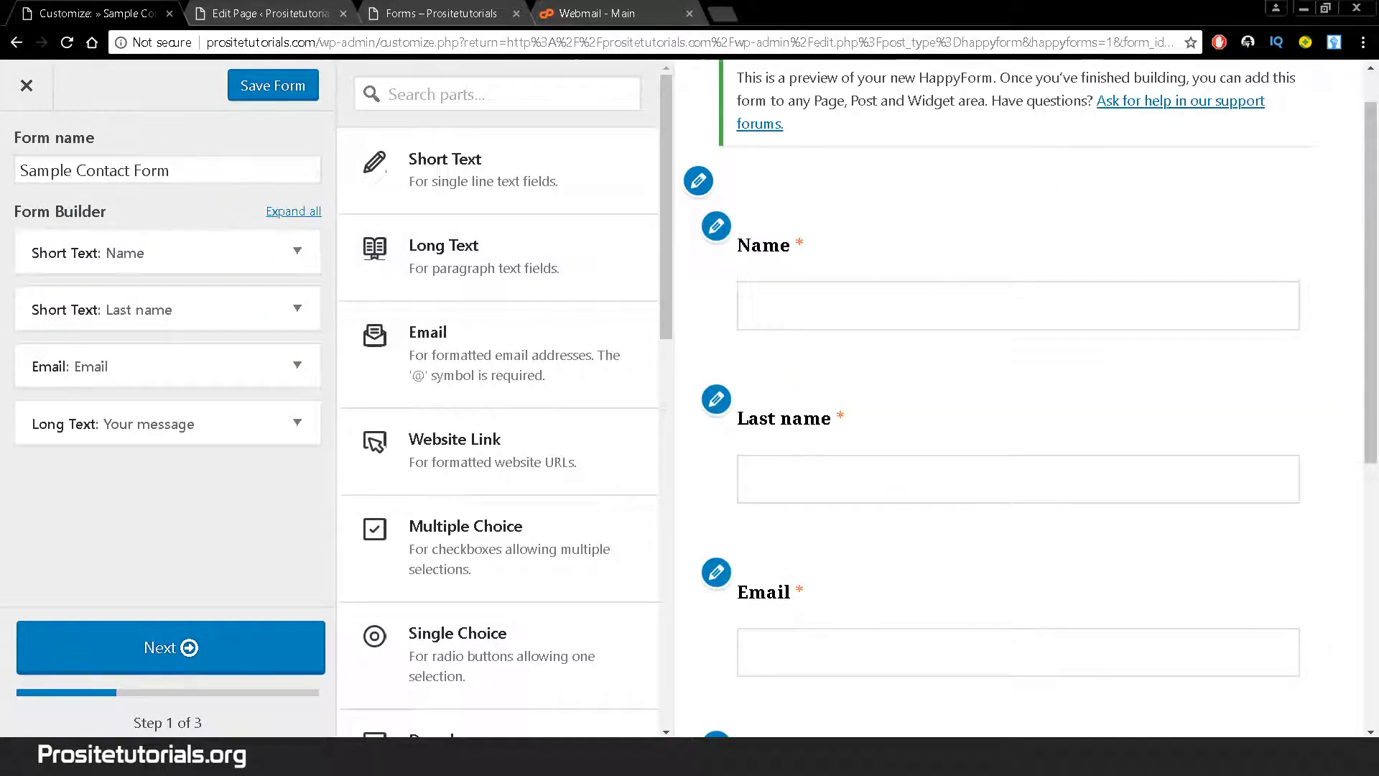
scroll(1359, 316, down, 3)
mouse_move(1355, 310)
mouse_down()
mouse_move(1356, 454)
mouse_move(1358, 335)
mouse_up()
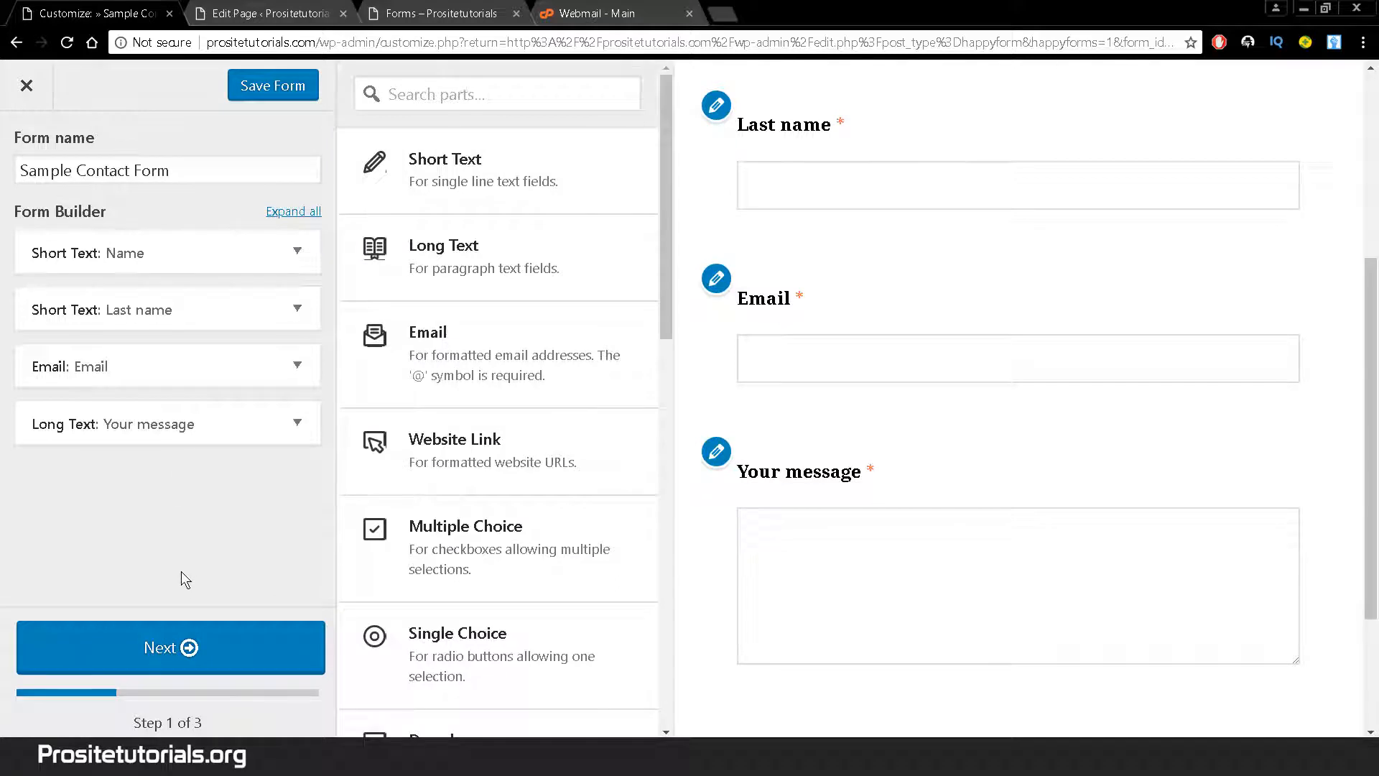
click(119, 662)
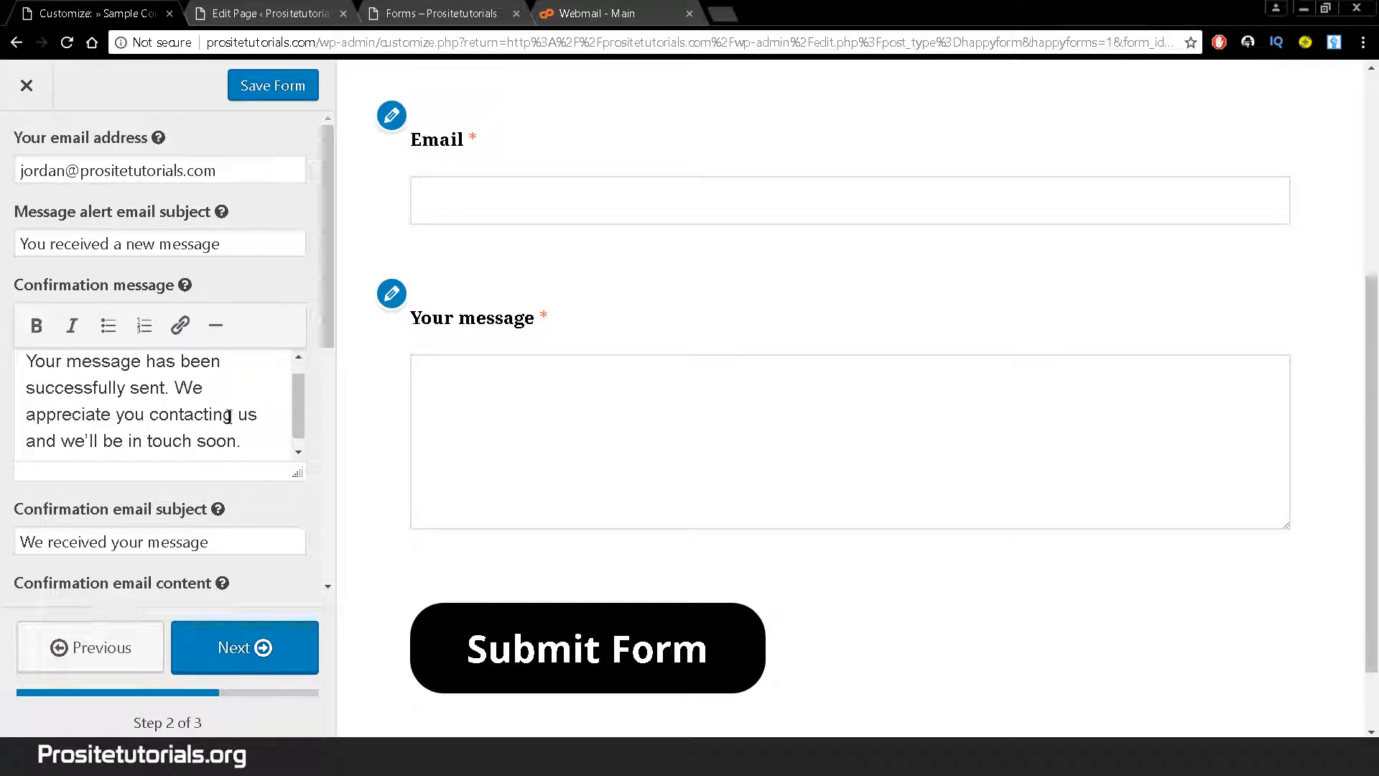
drag(57, 171, 203, 175)
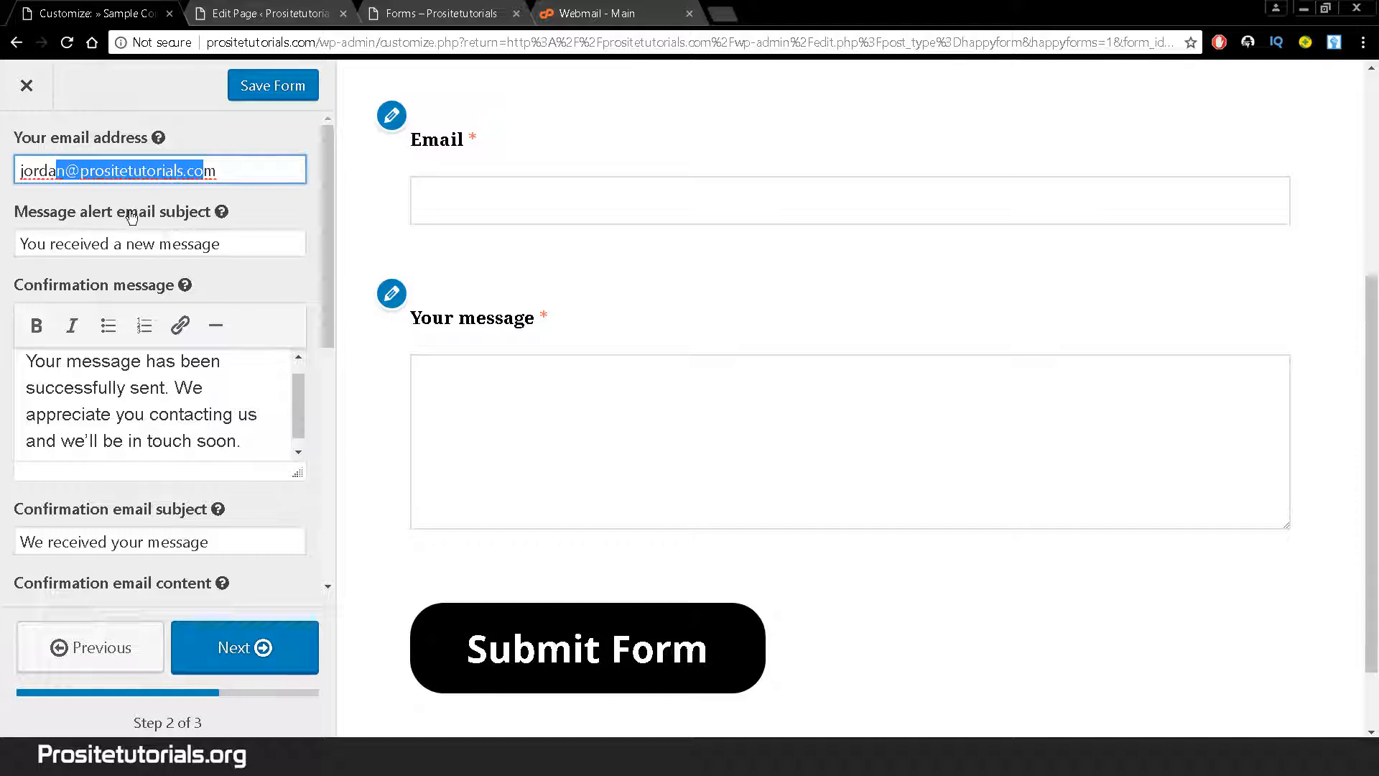
drag(22, 244, 247, 251)
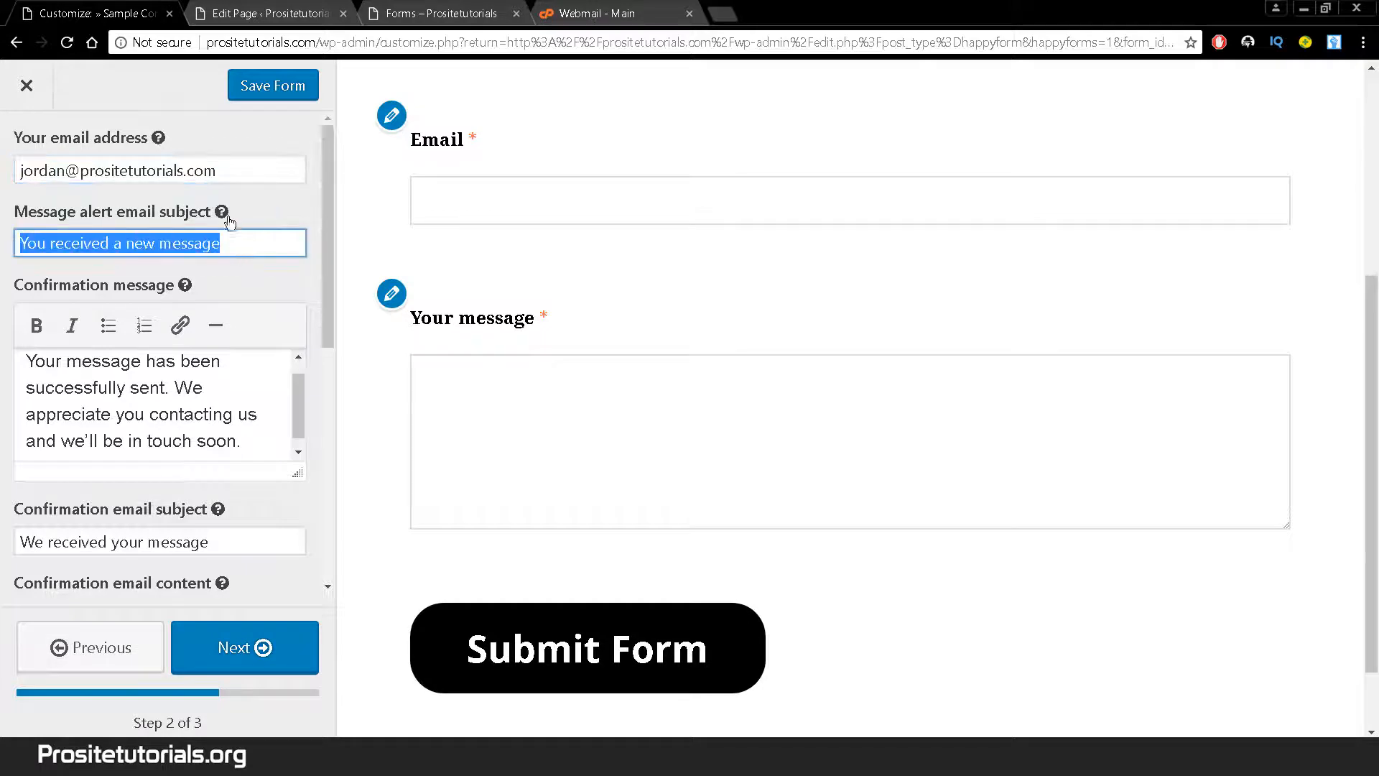
mouse_move(221, 220)
scroll(309, 321, down, 1)
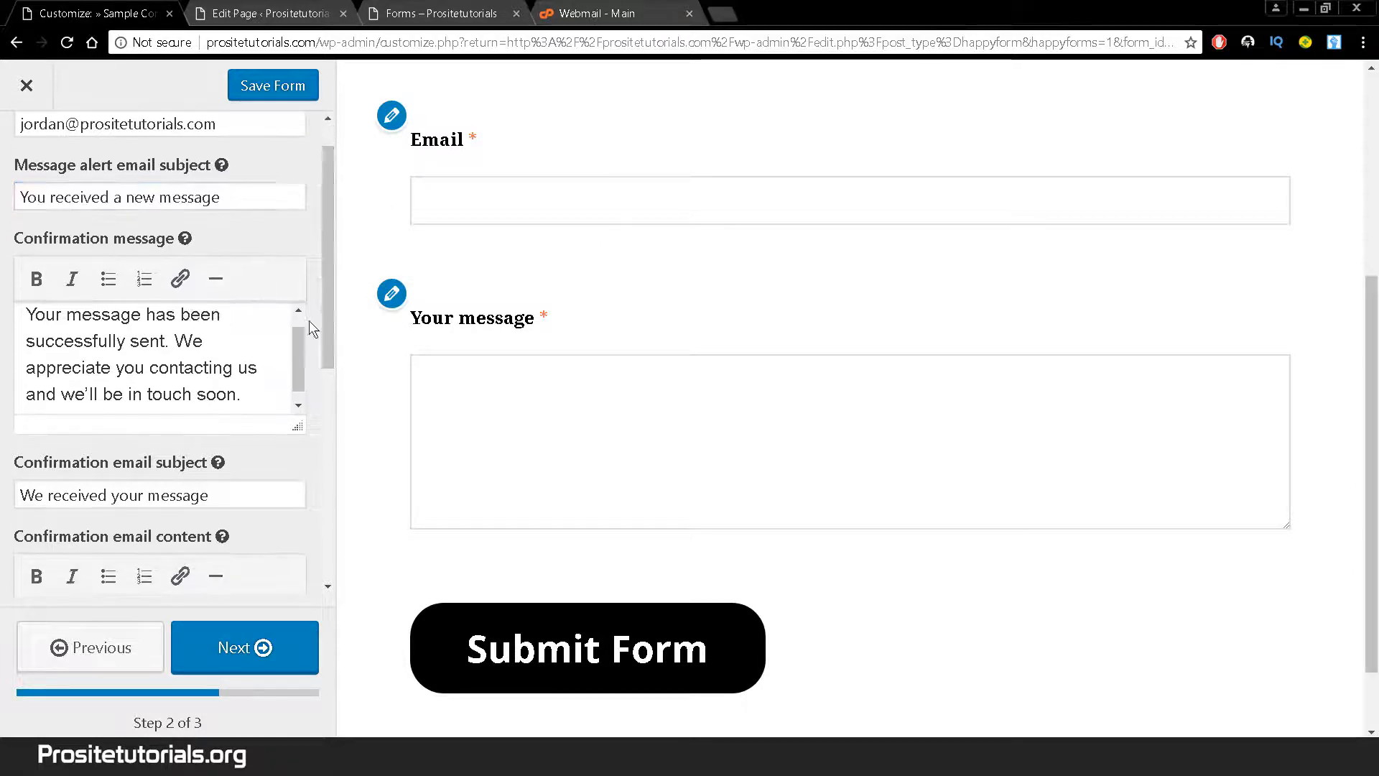
click(257, 334)
scroll(257, 334, down, 1)
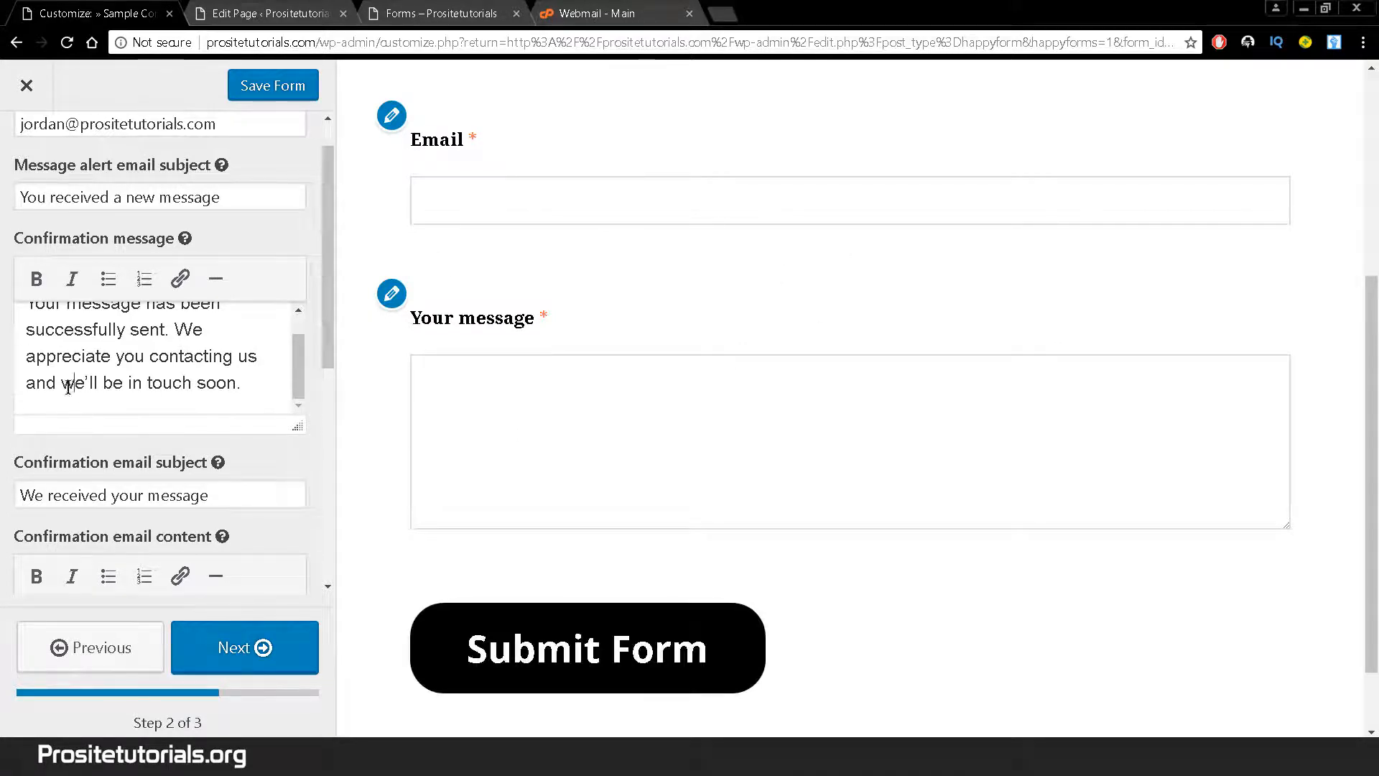
drag(71, 385, 33, 312)
click(21, 337)
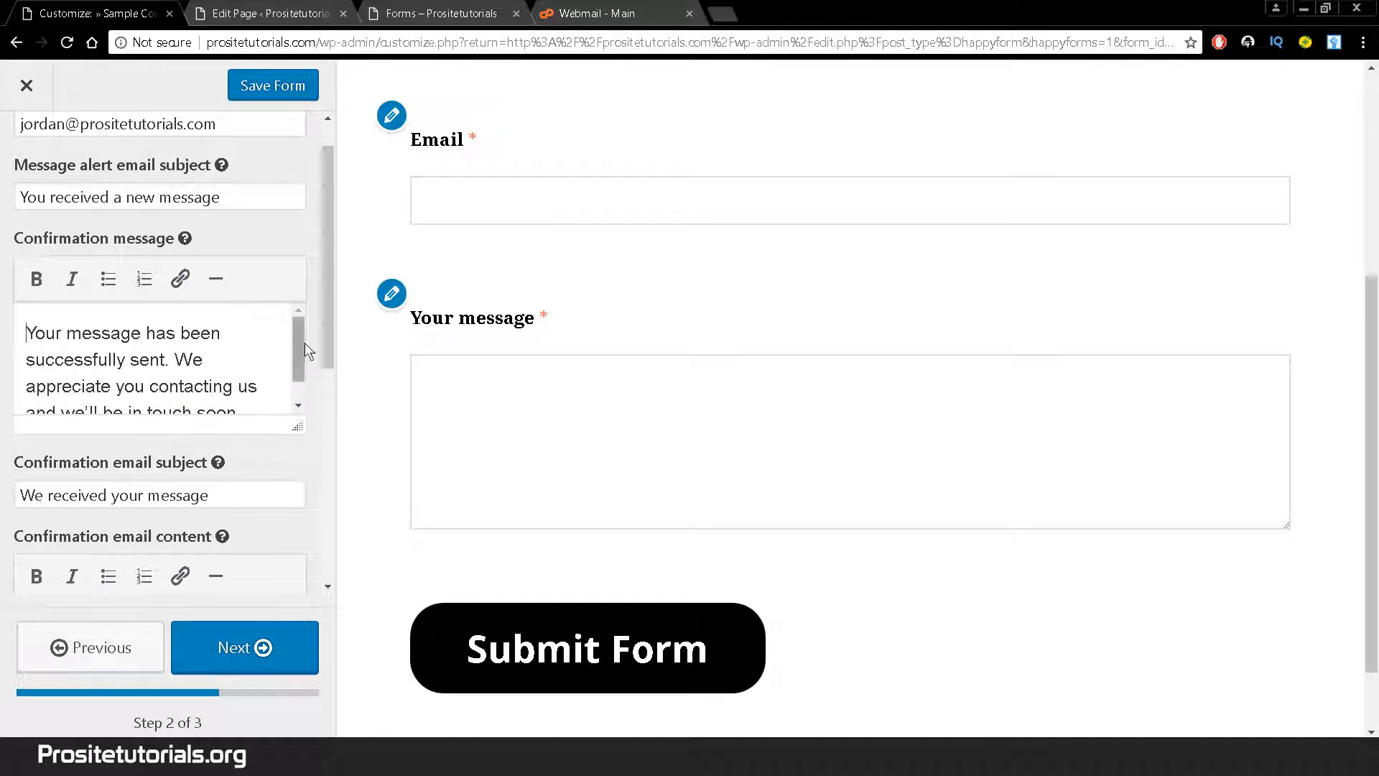
drag(295, 345, 293, 368)
click(271, 377)
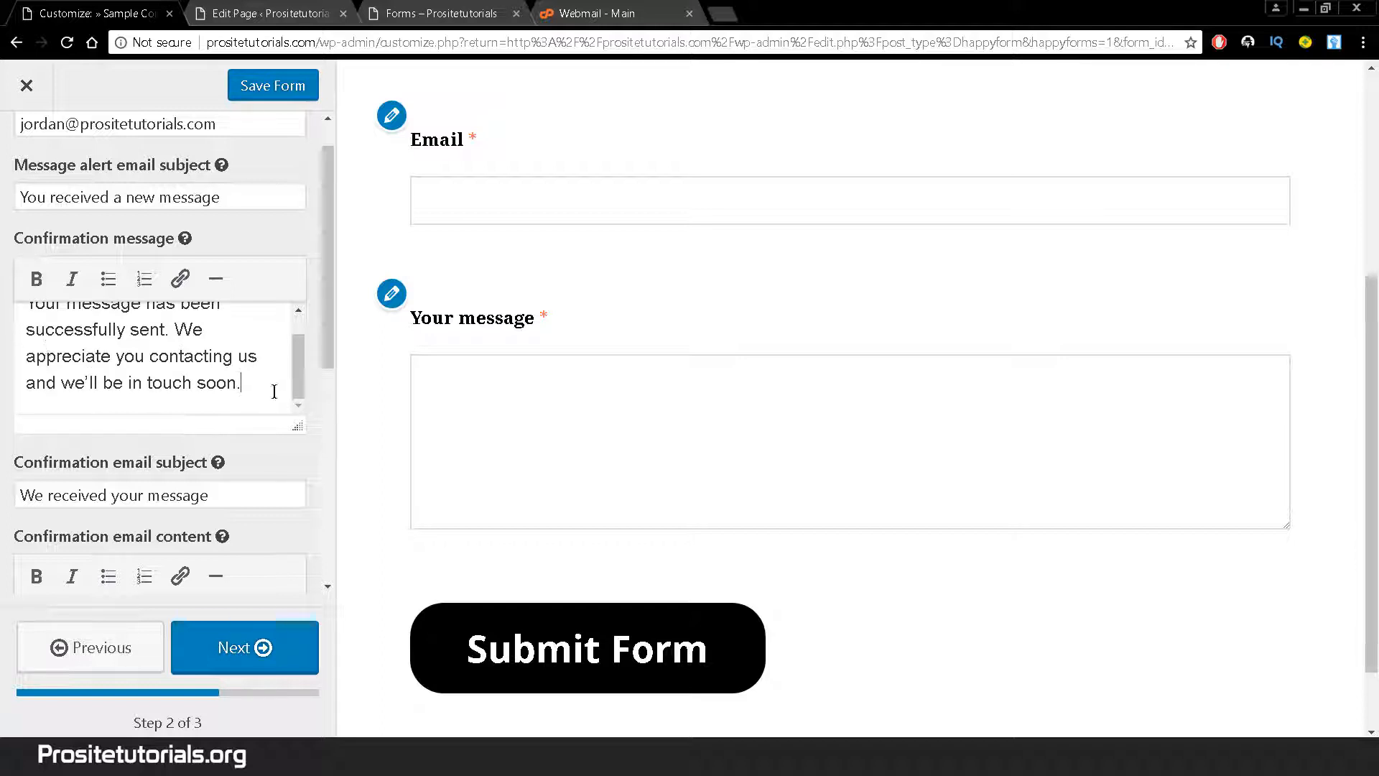
drag(274, 391, 10, 290)
click(23, 285)
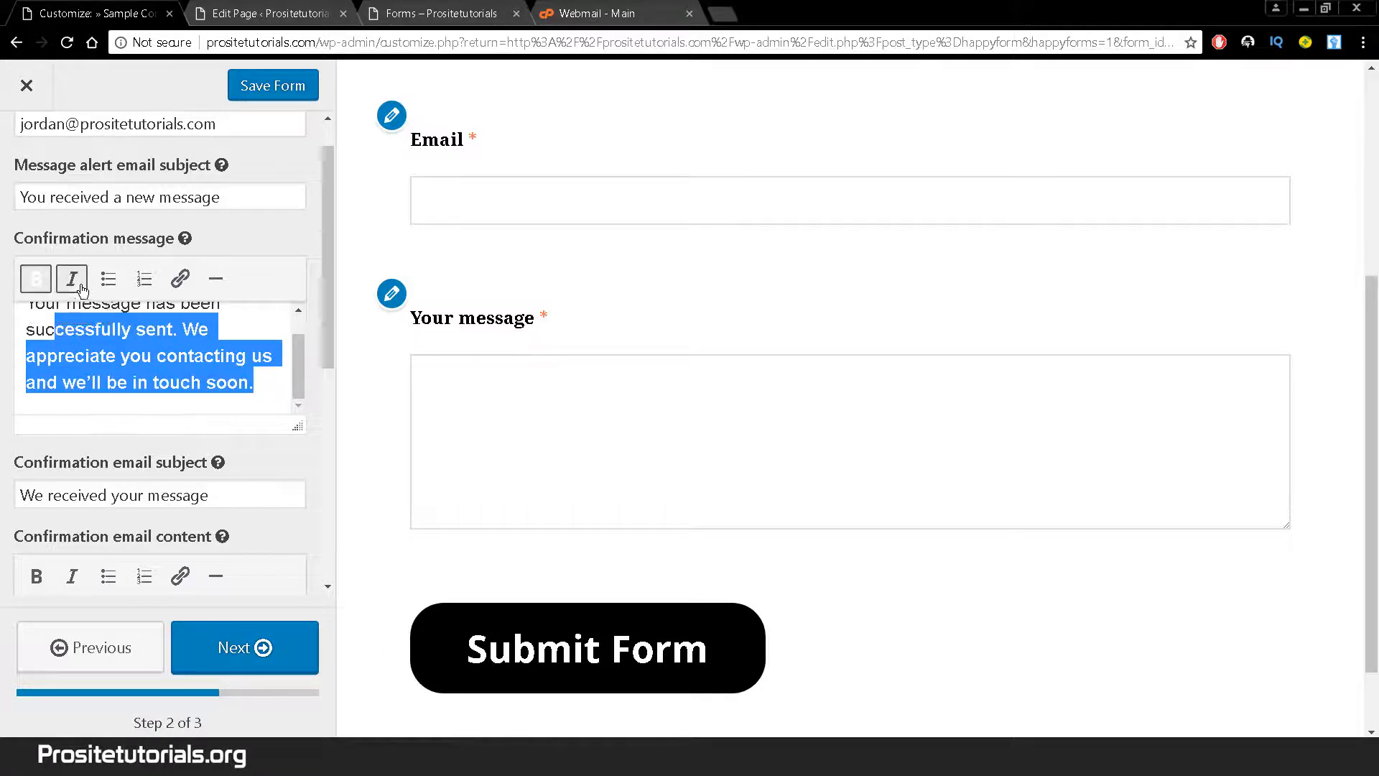
click(69, 279)
click(32, 278)
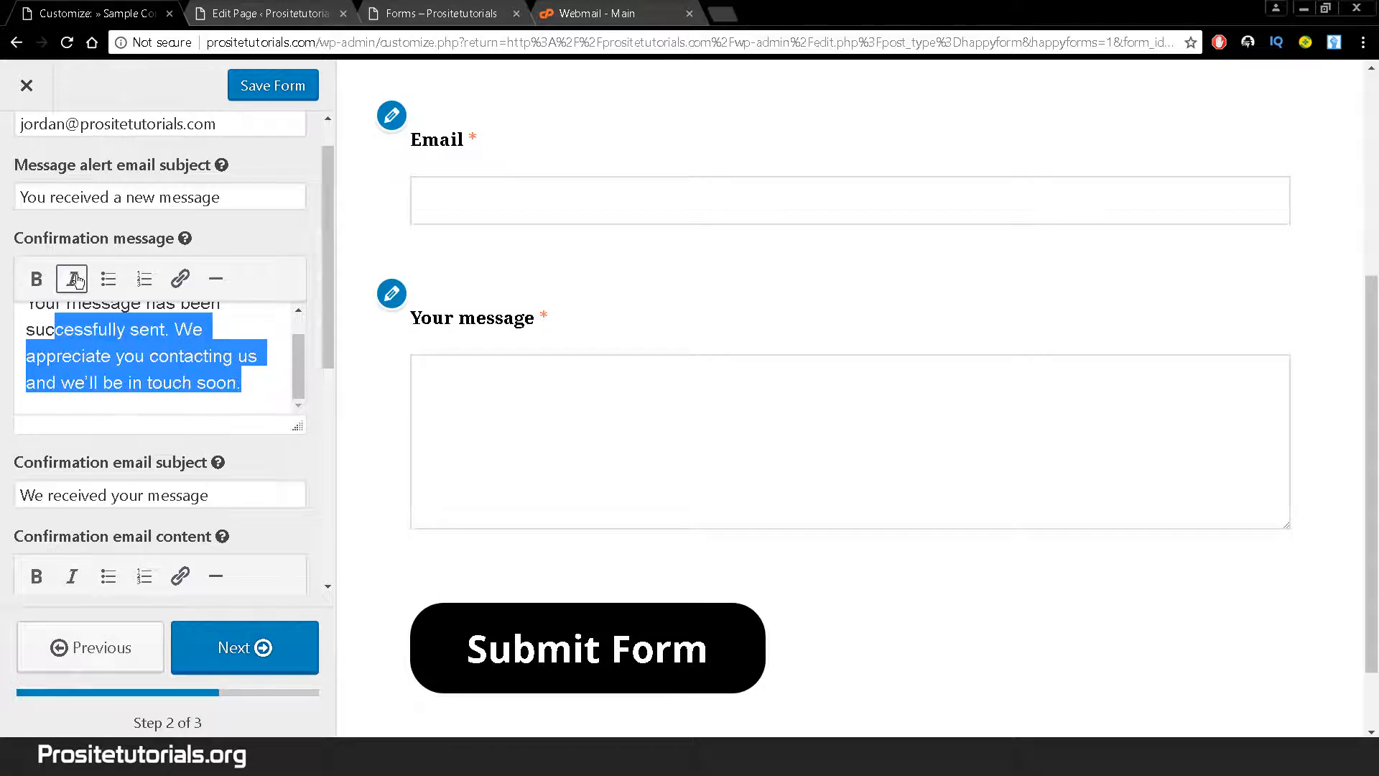
click(72, 277)
click(311, 304)
drag(330, 369, 329, 424)
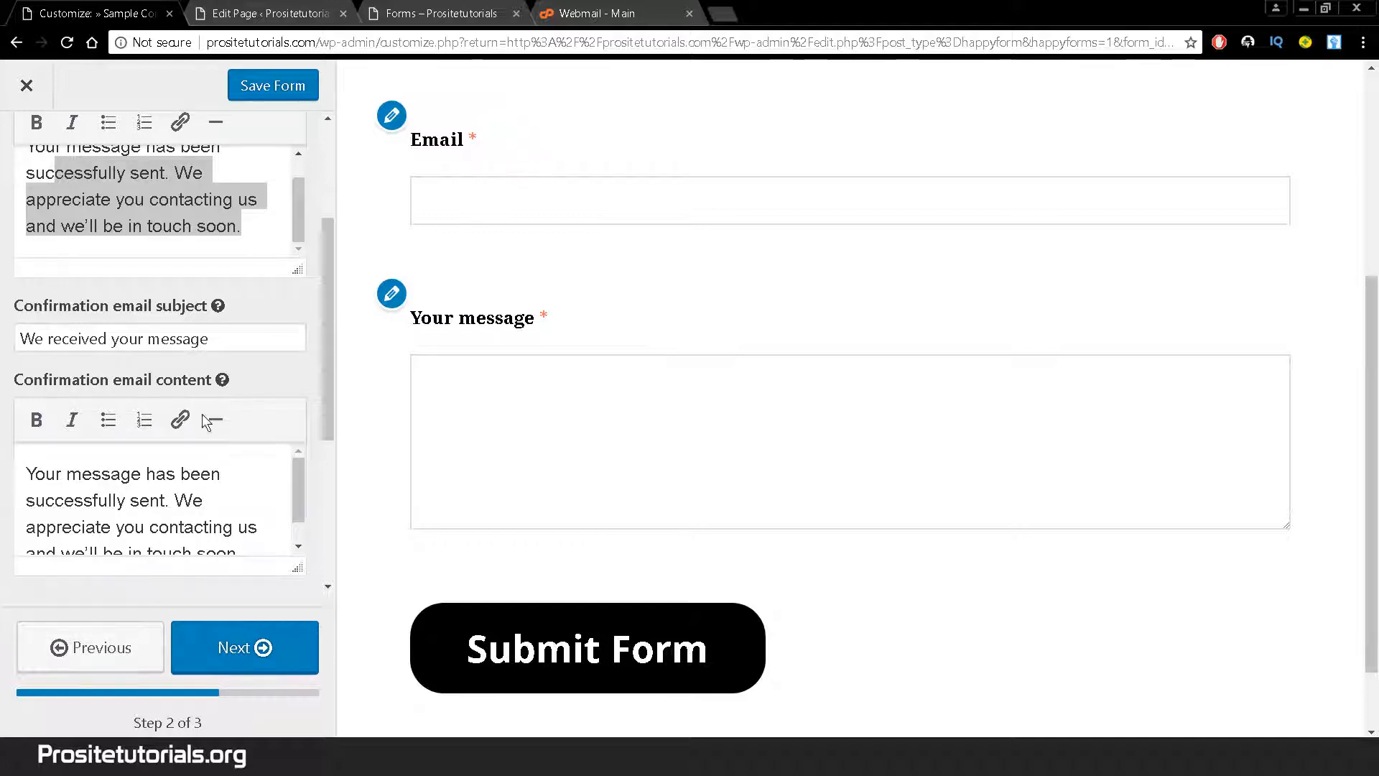
drag(21, 335, 29, 332)
drag(283, 338, 16, 343)
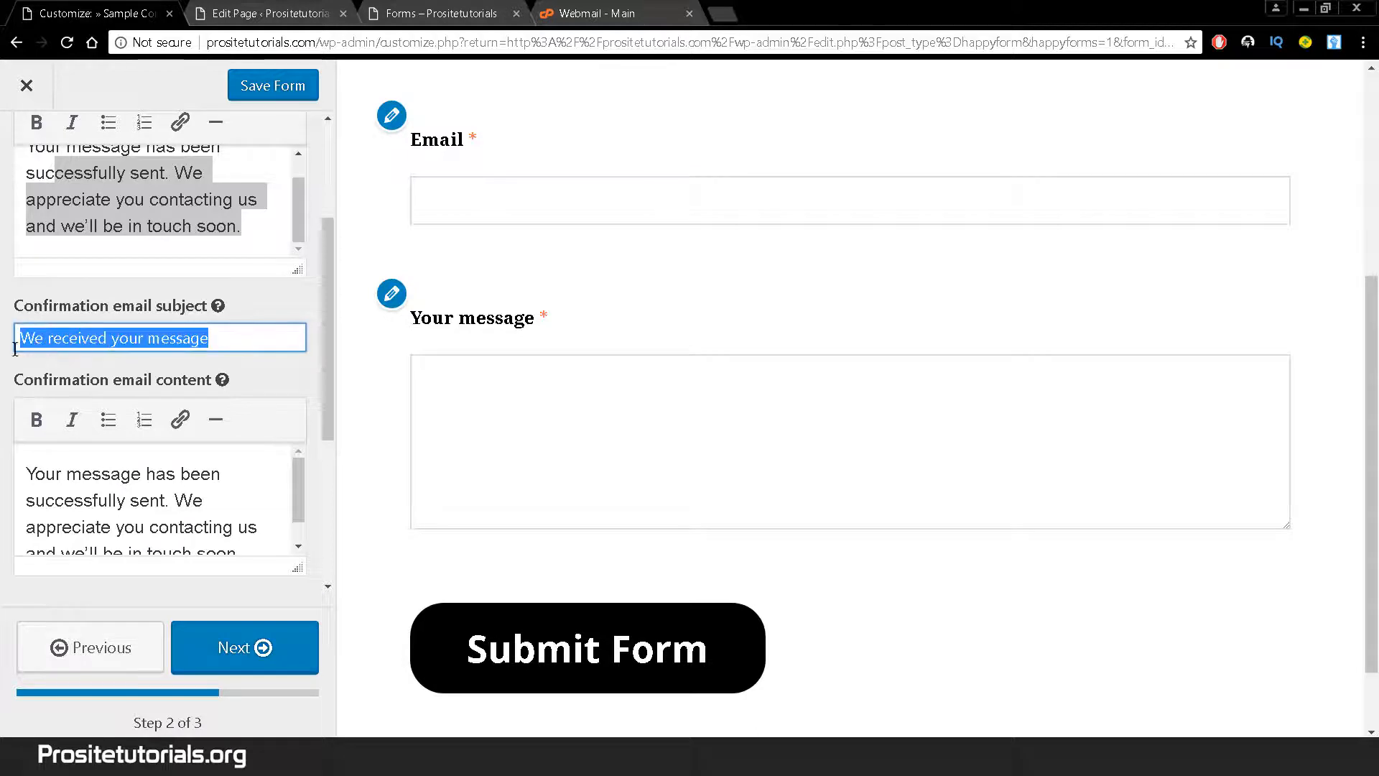
drag(302, 497, 301, 520)
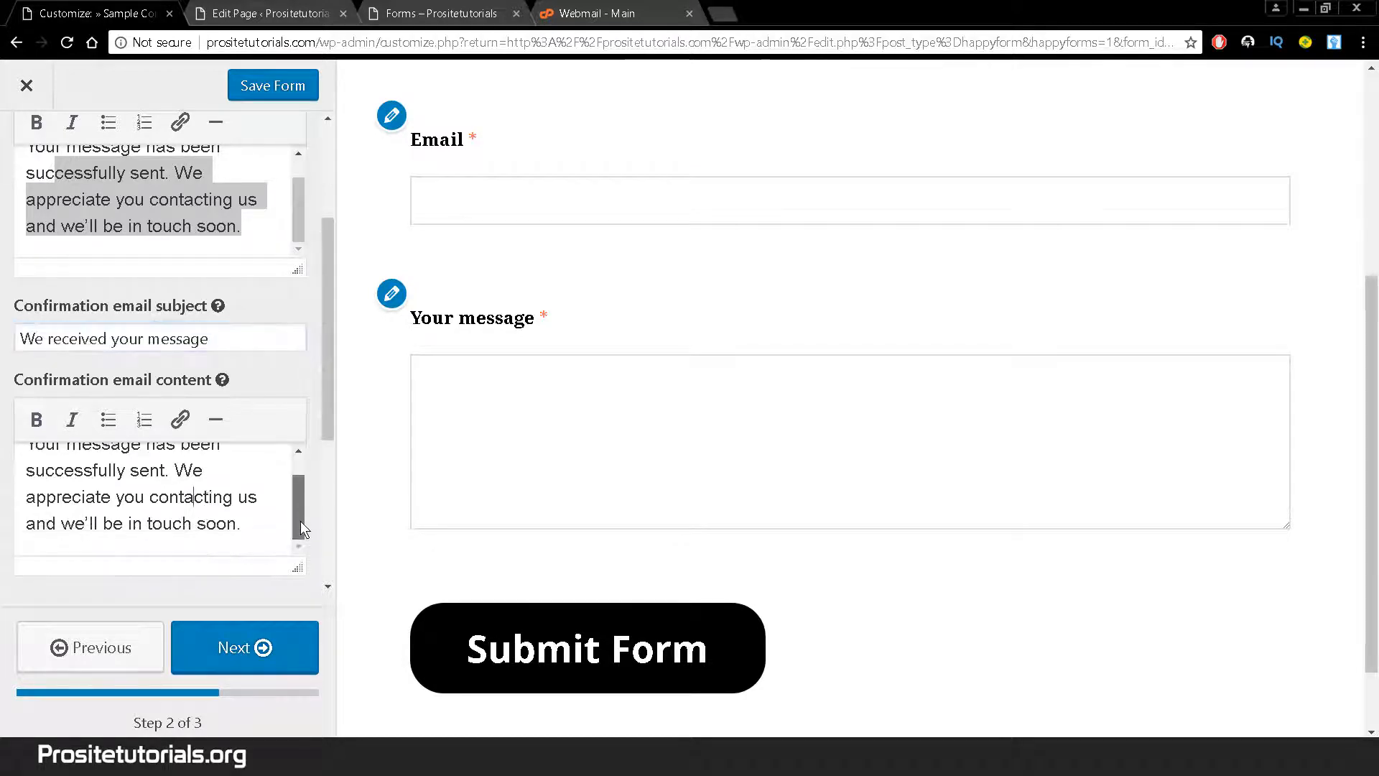
drag(330, 394, 316, 460)
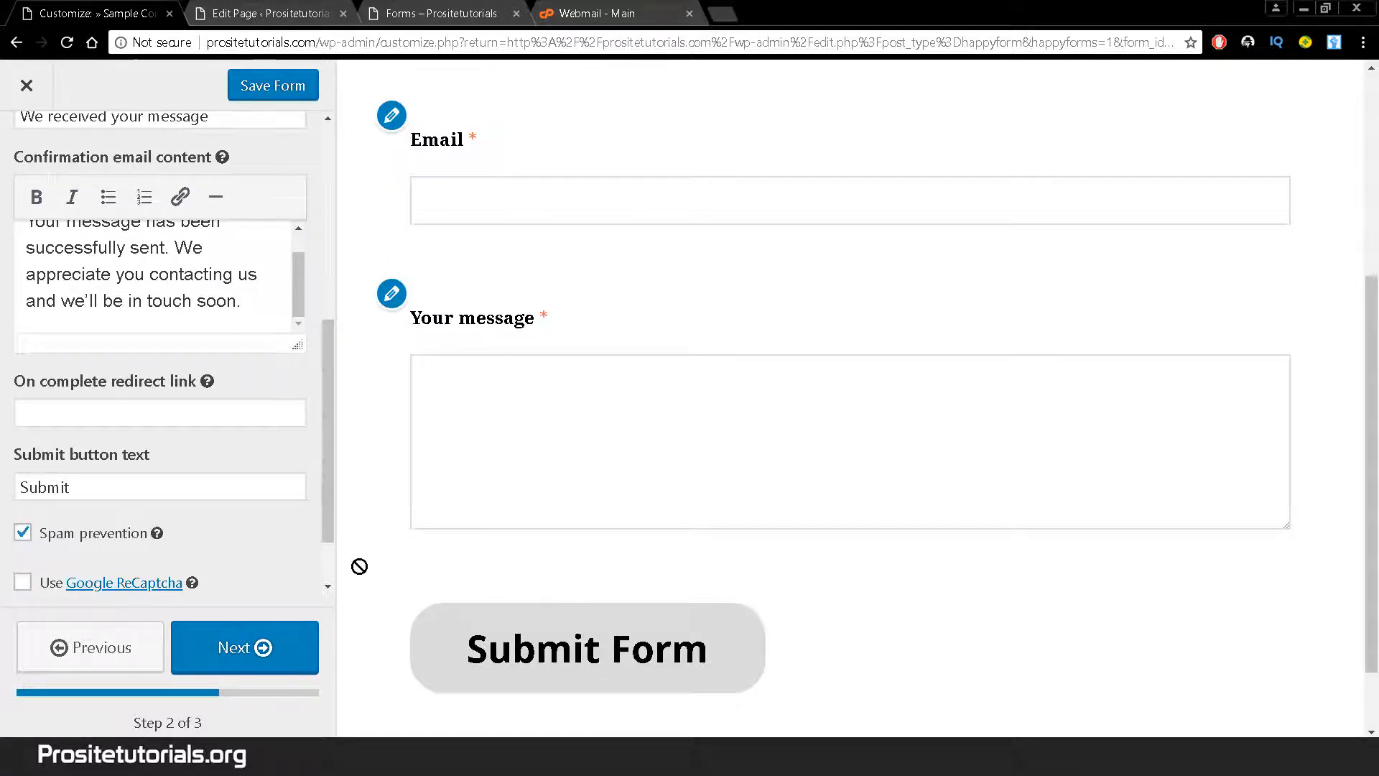
click(106, 403)
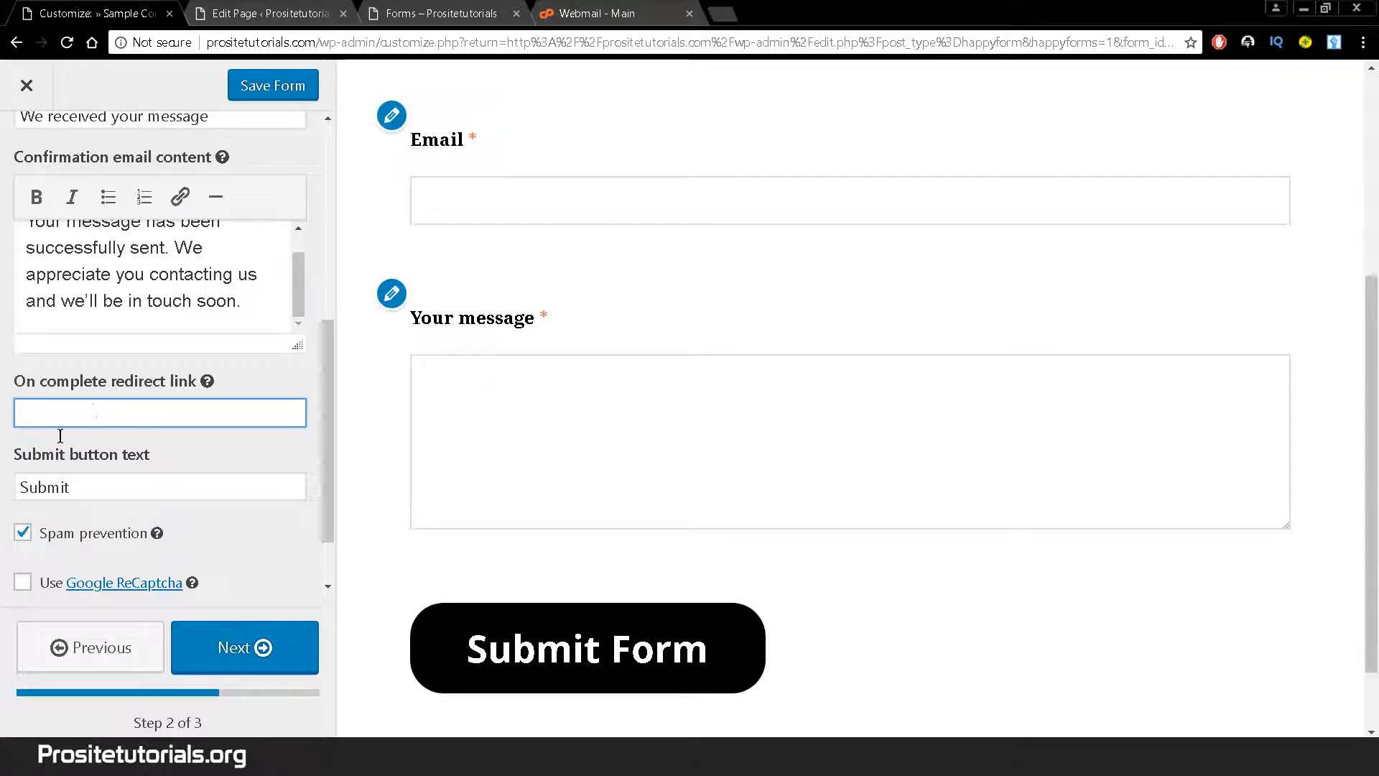
Change the submit button text to 'Send Me a Message' and tick Use Google ReCaptcha
double_click(56, 487)
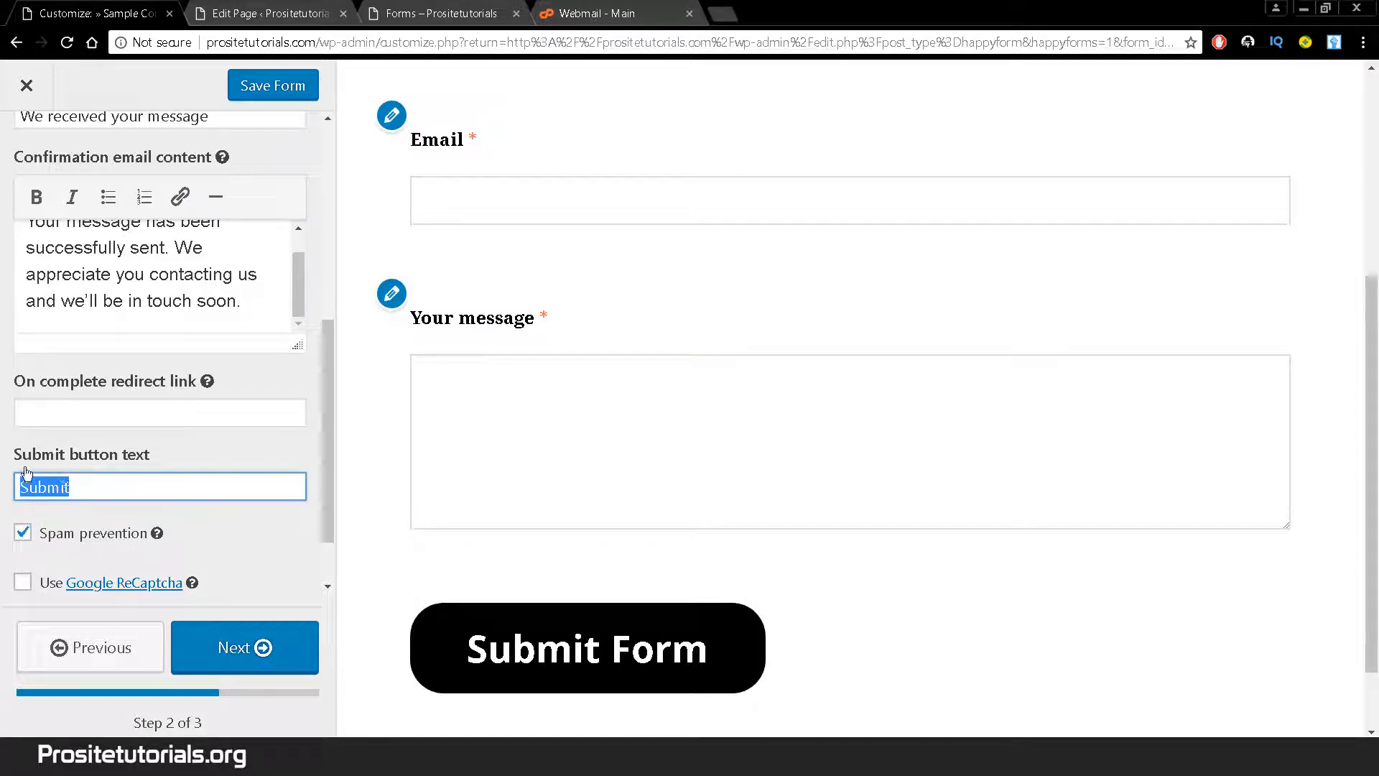
text(Send Me a Message)
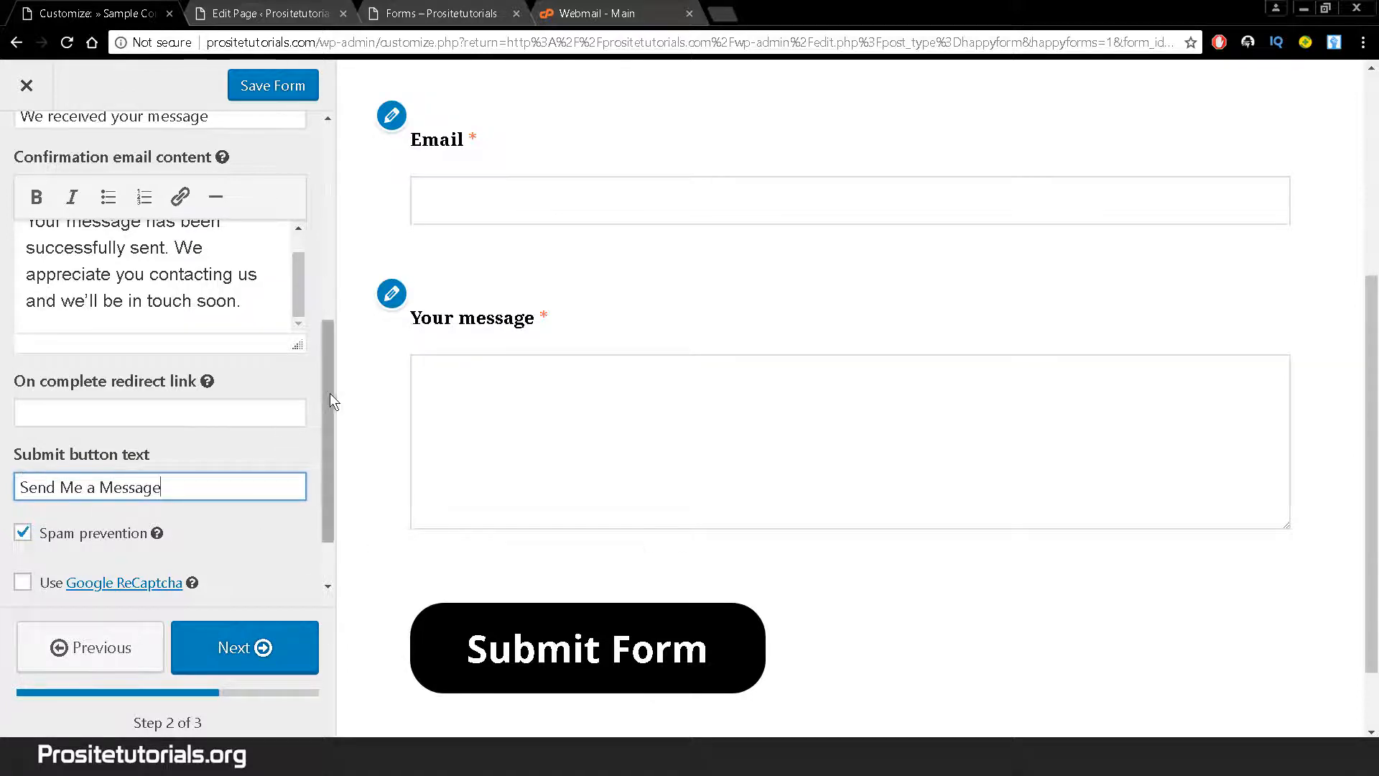
drag(330, 391, 335, 460)
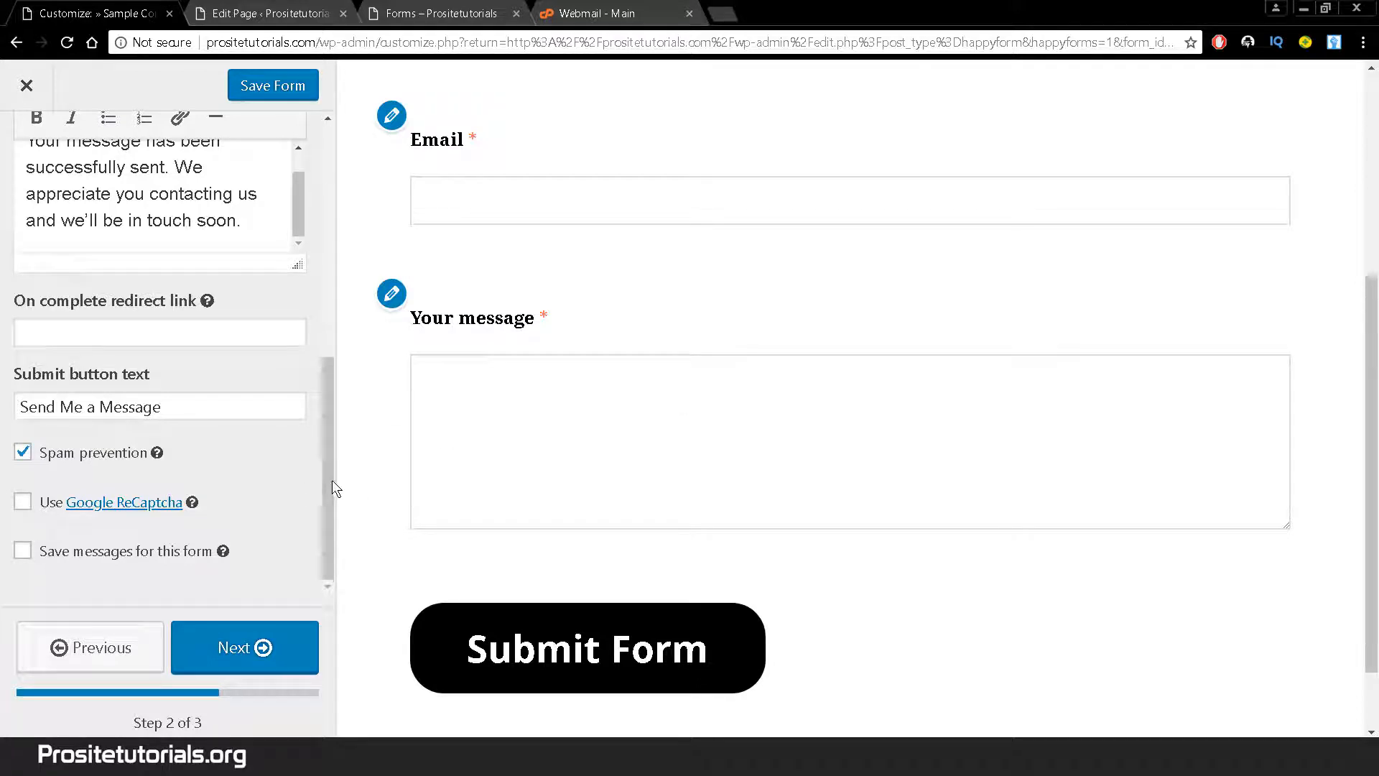
click(23, 503)
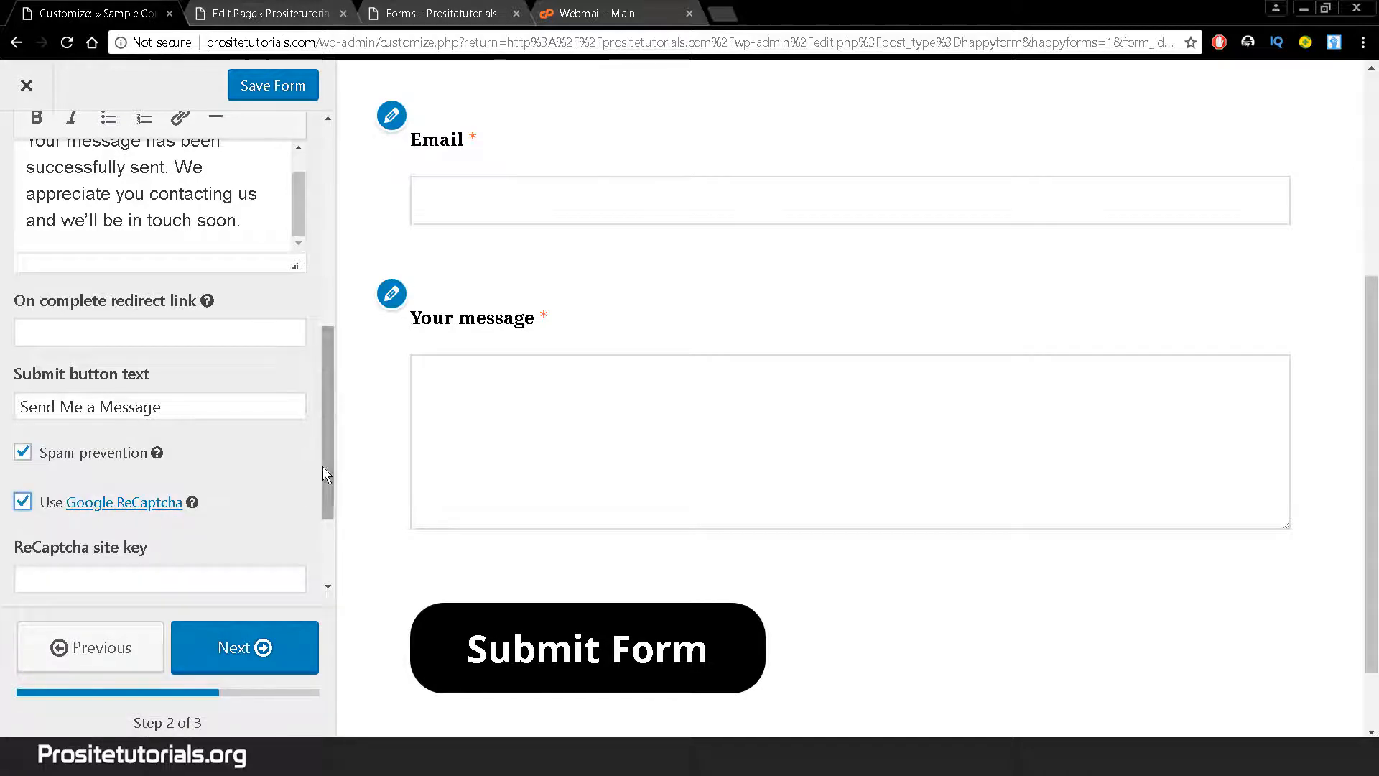
drag(322, 467, 317, 542)
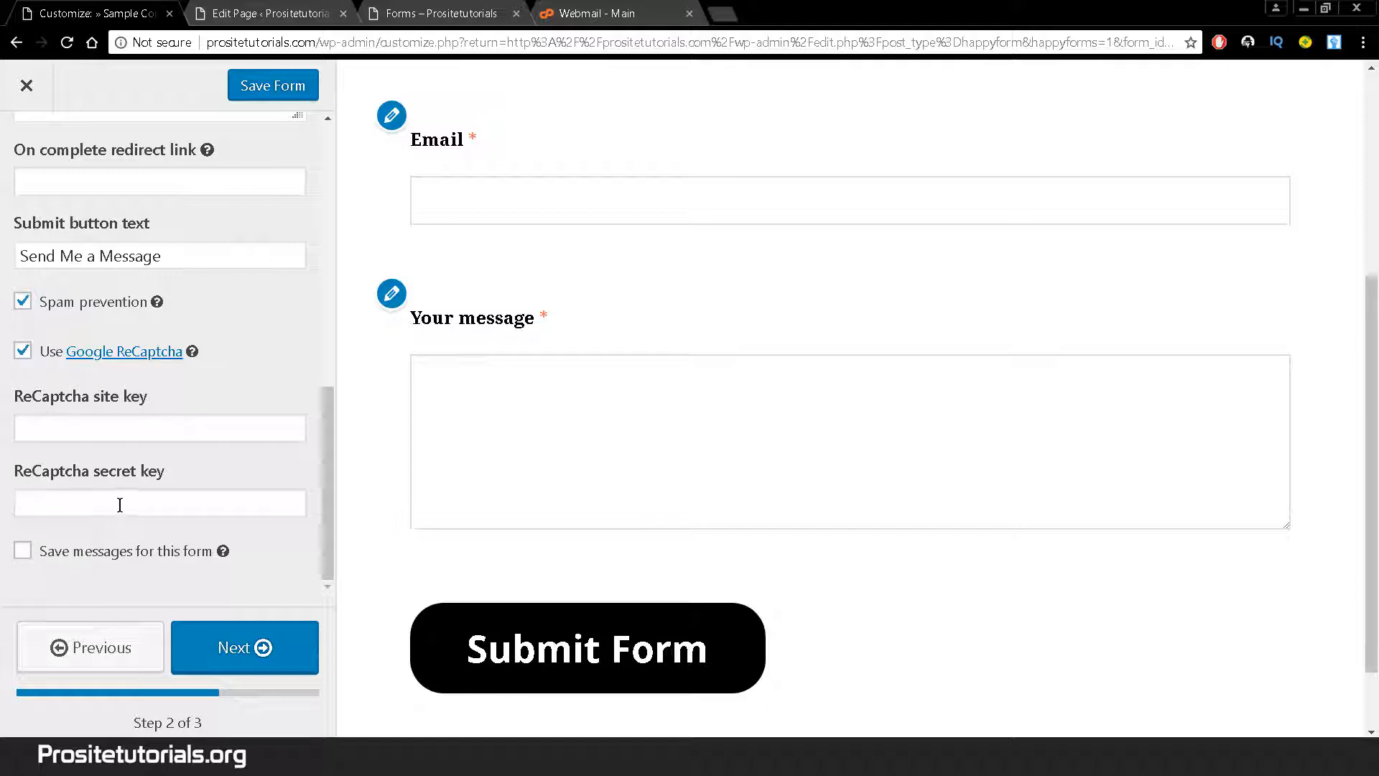
click(88, 359)
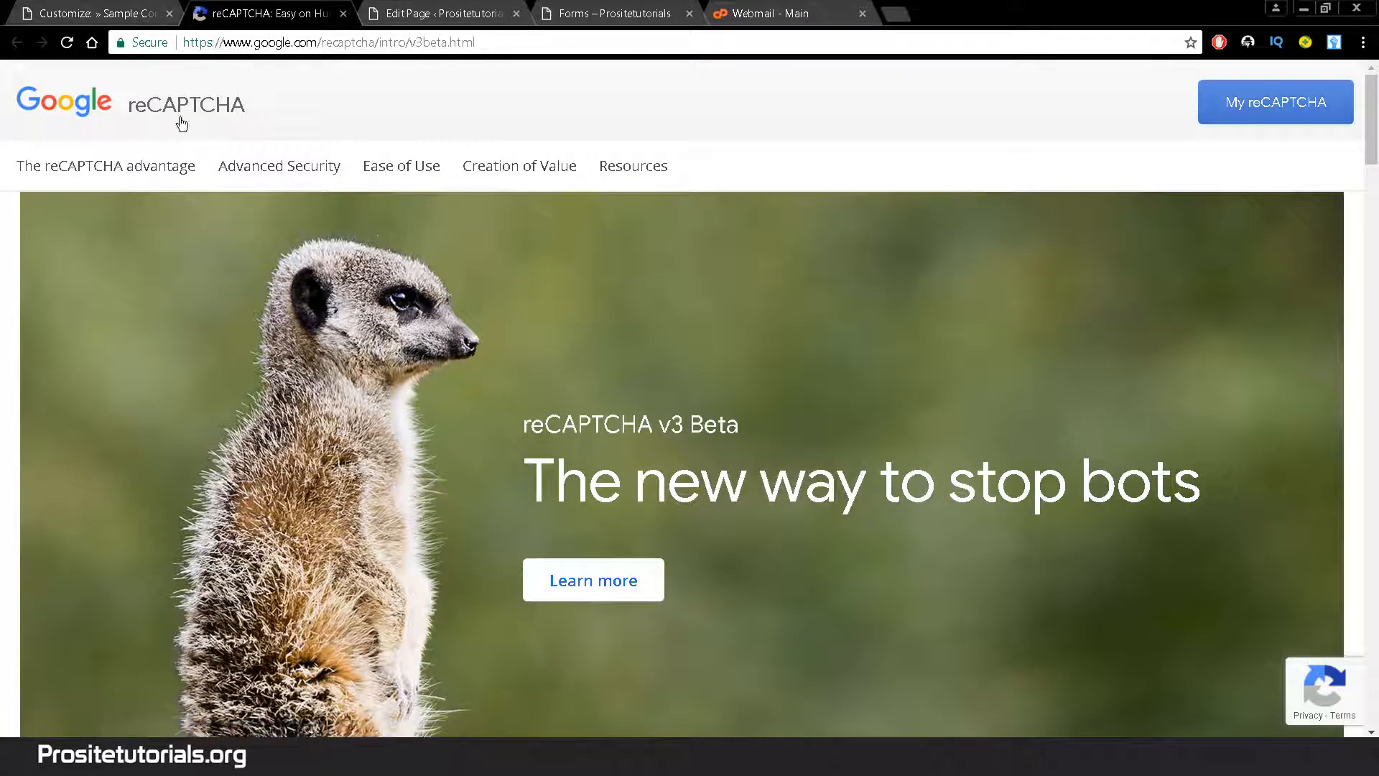
drag(1372, 143, 1339, 248)
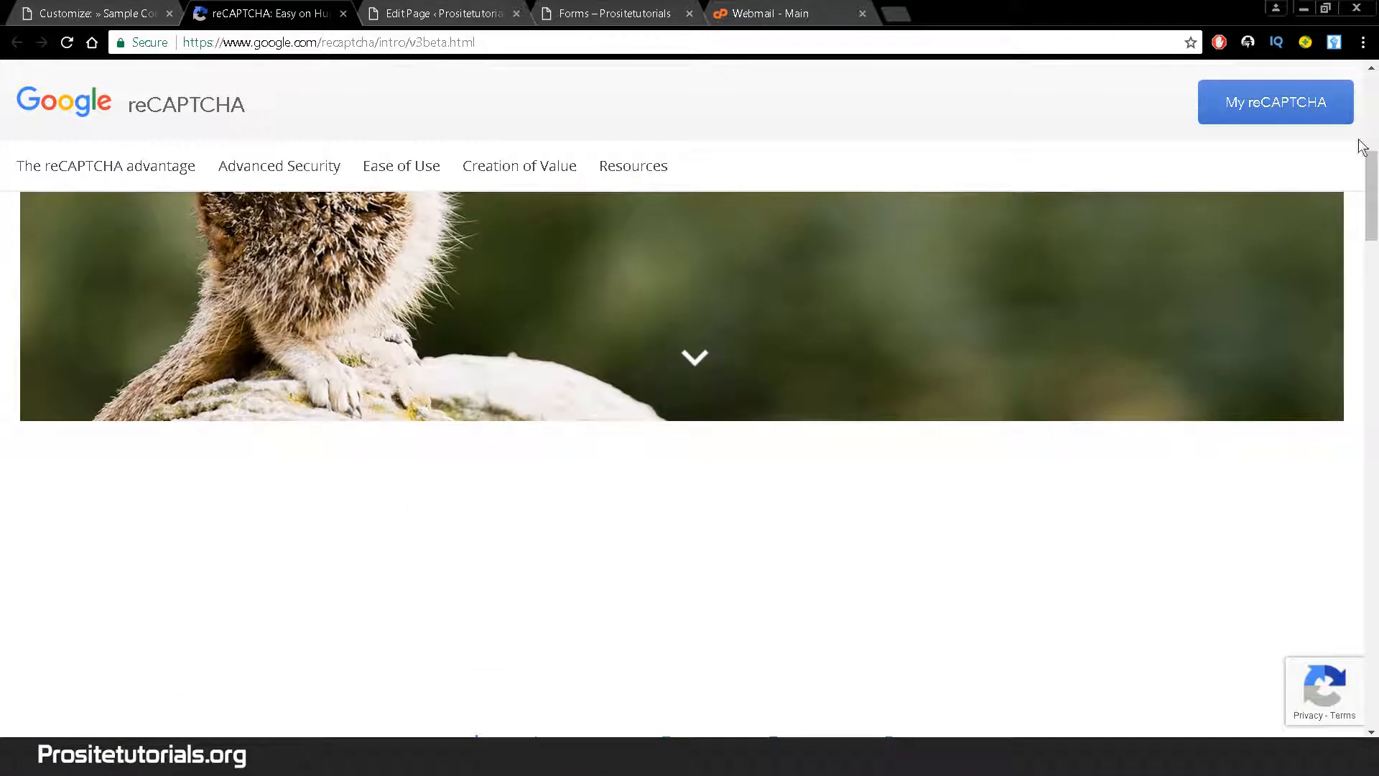
click(343, 14)
click(69, 426)
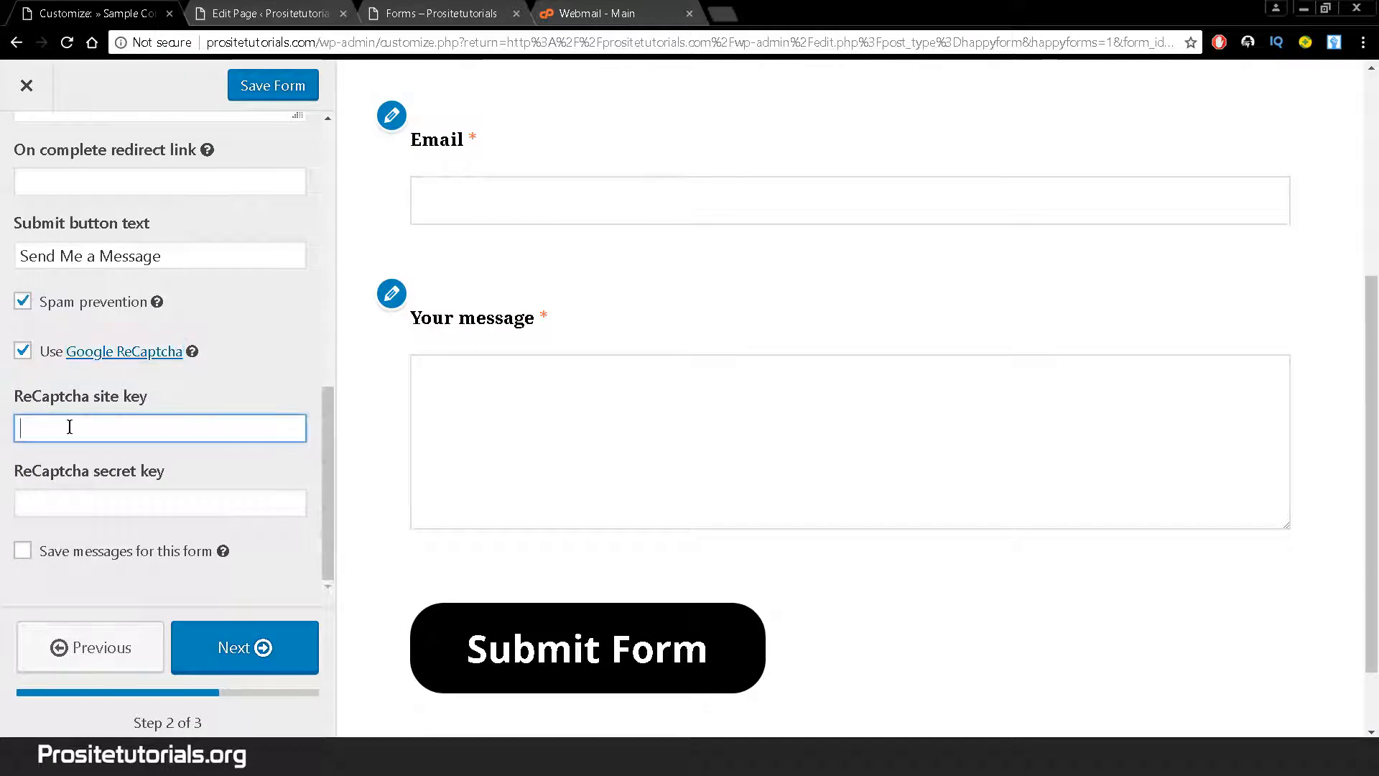
Untick Use Google ReCaptcha
click(142, 493)
click(308, 492)
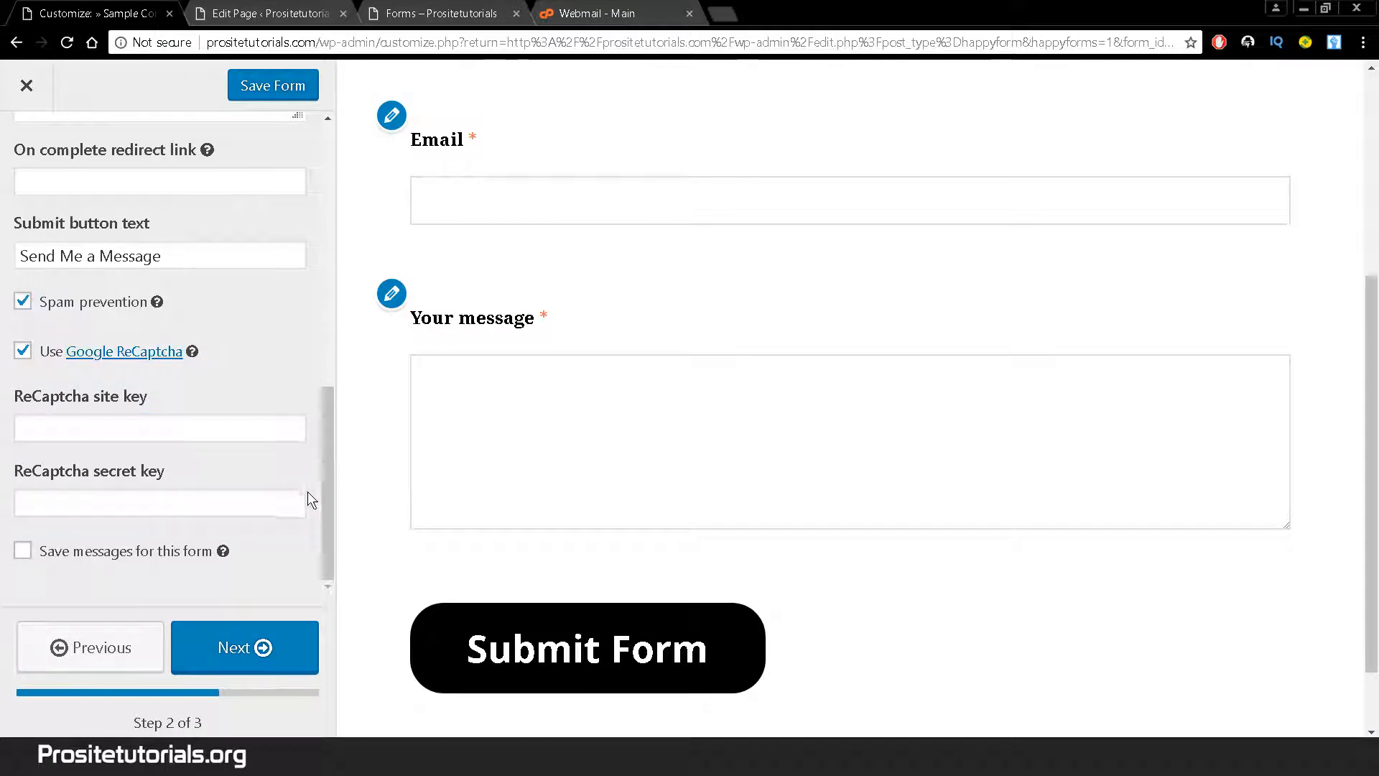
click(22, 350)
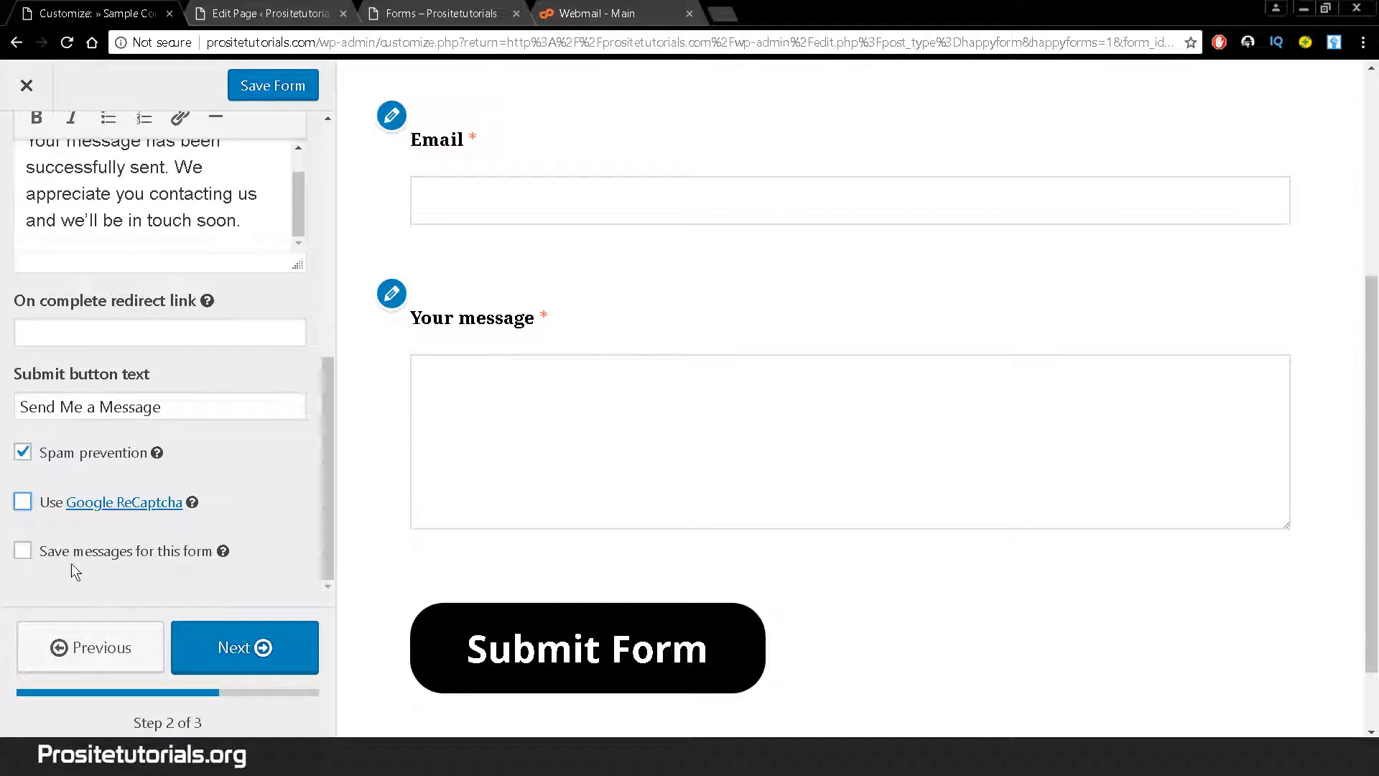
Tick then untick Save messages for this form, leaving it off
mouse_move(227, 553)
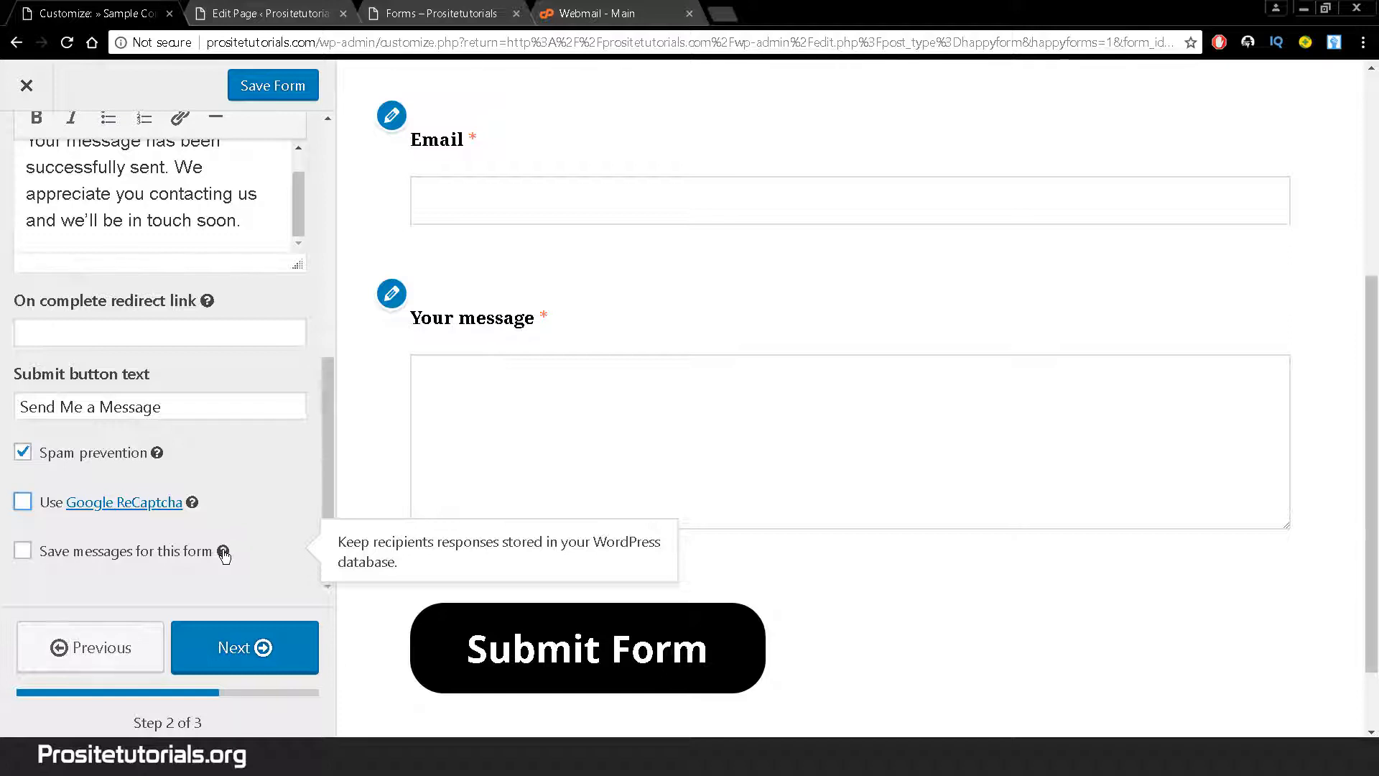
click(23, 552)
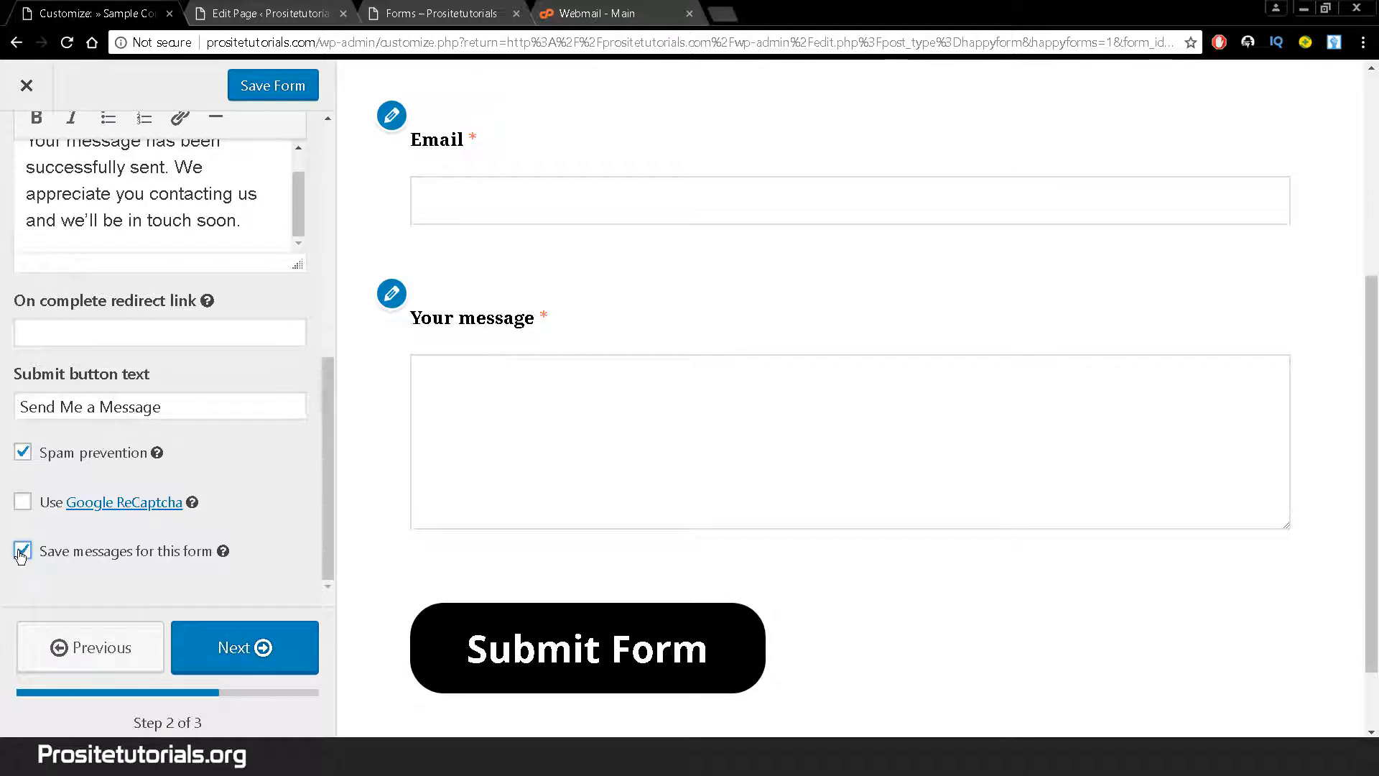
click(24, 553)
drag(321, 442, 318, 509)
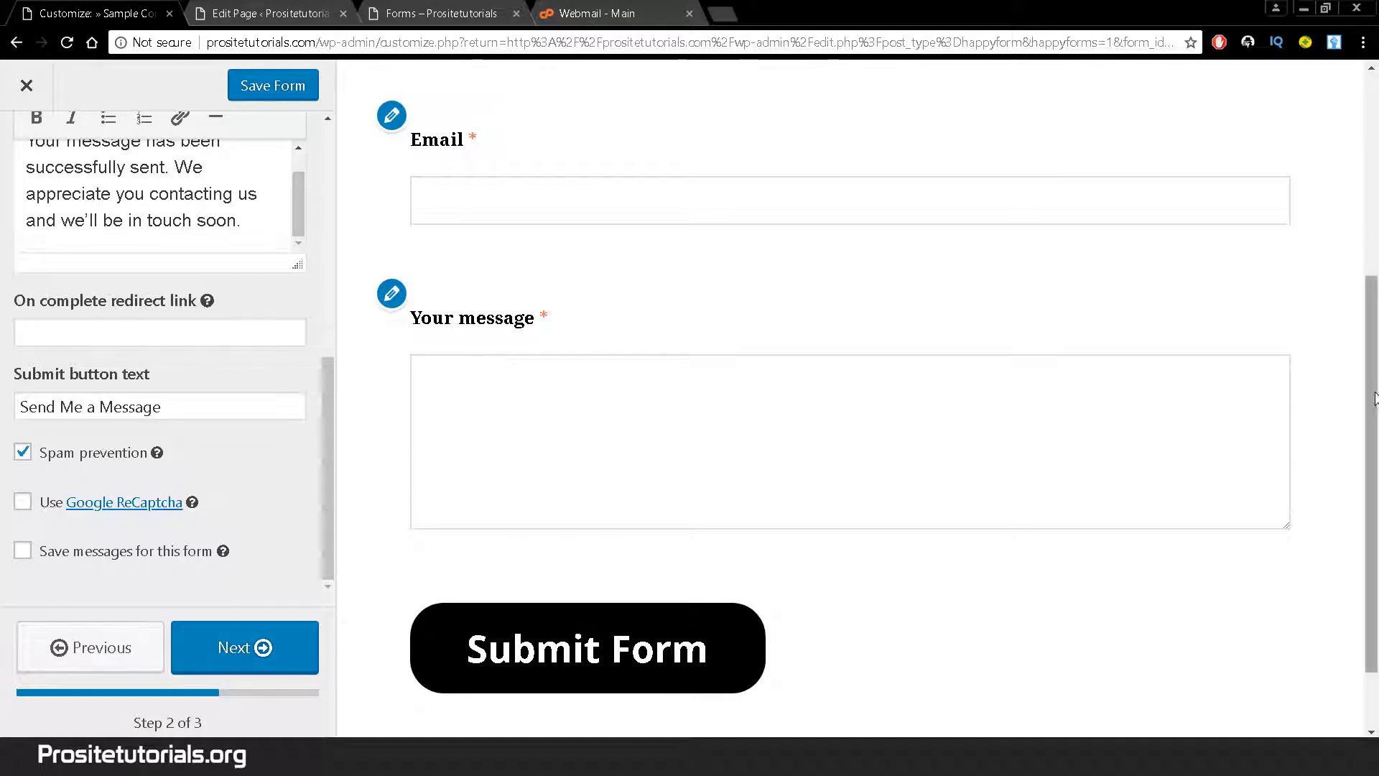
drag(1373, 395, 1373, 486)
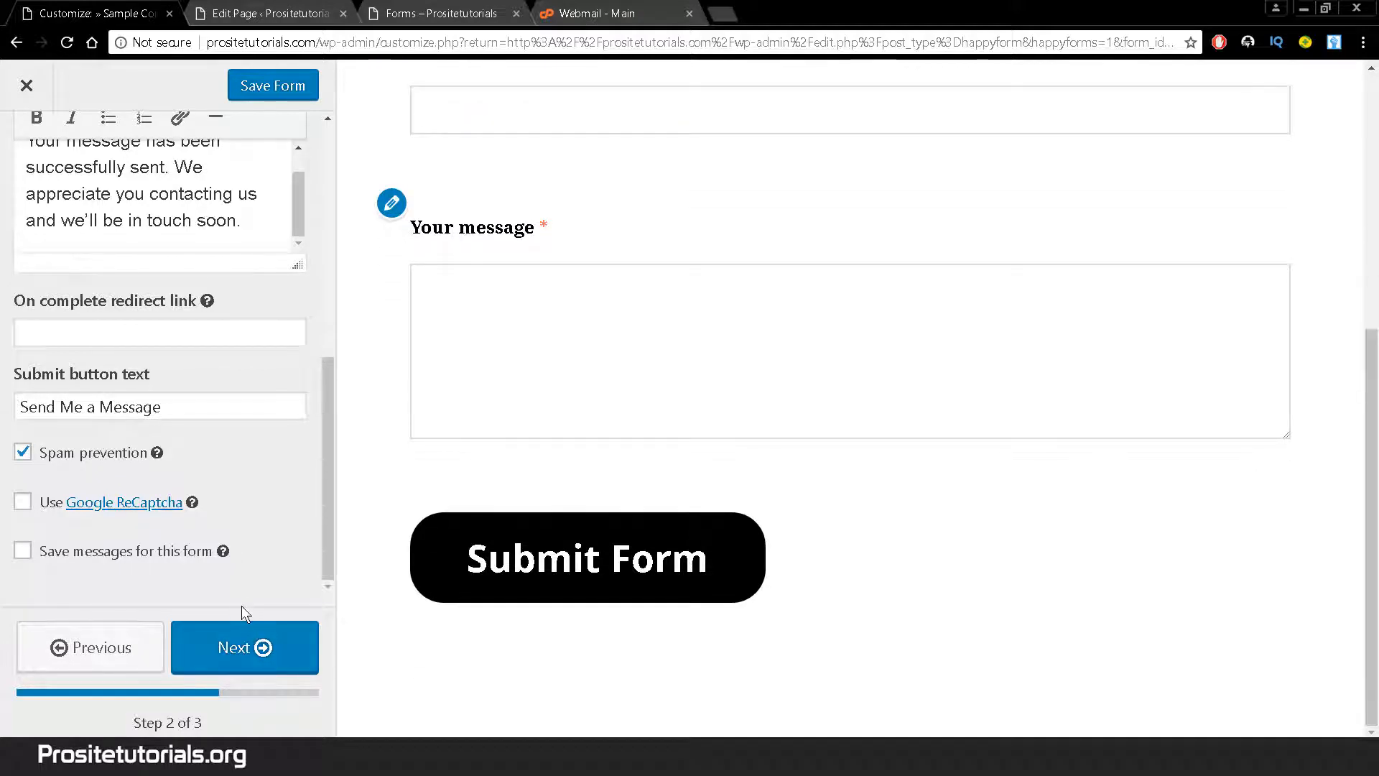
Save the form, move to styling, and reduce the General form width to 70
click(253, 650)
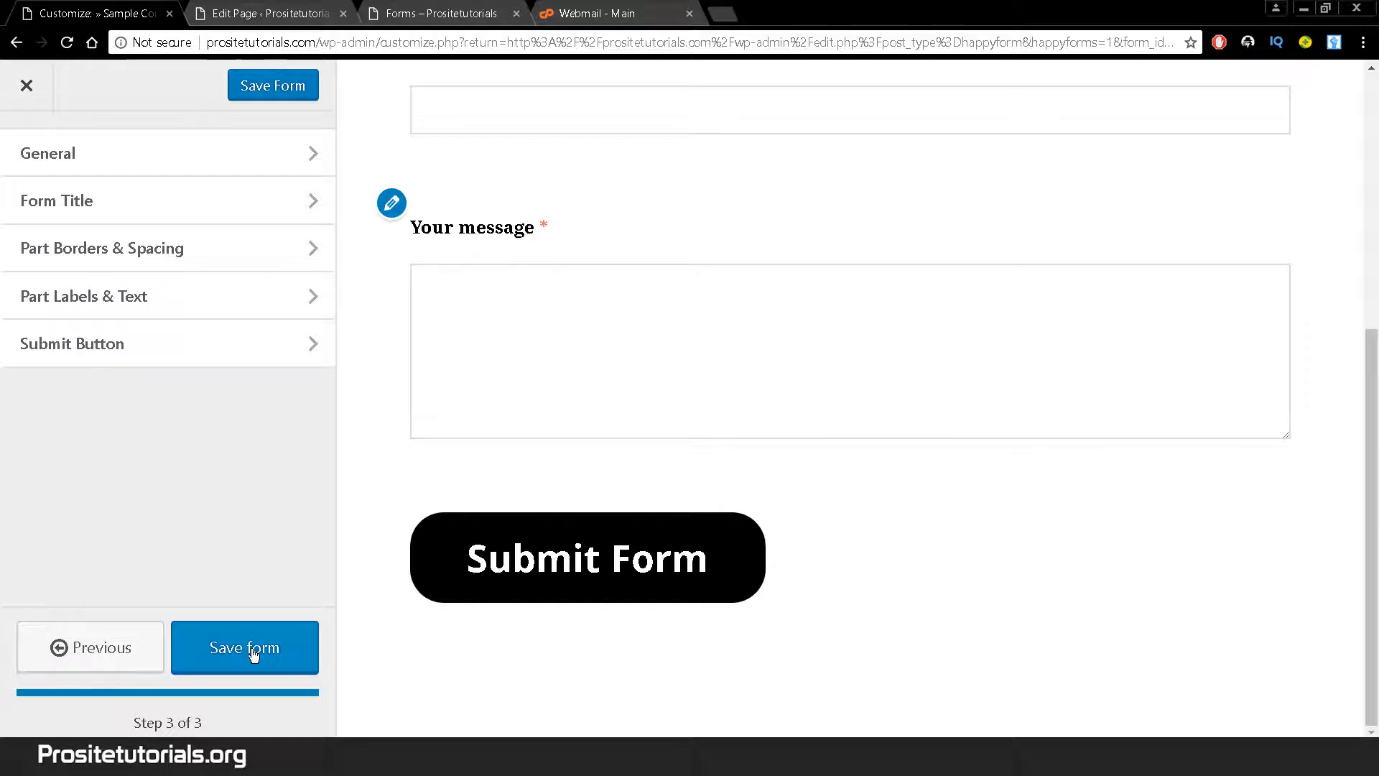
click(253, 650)
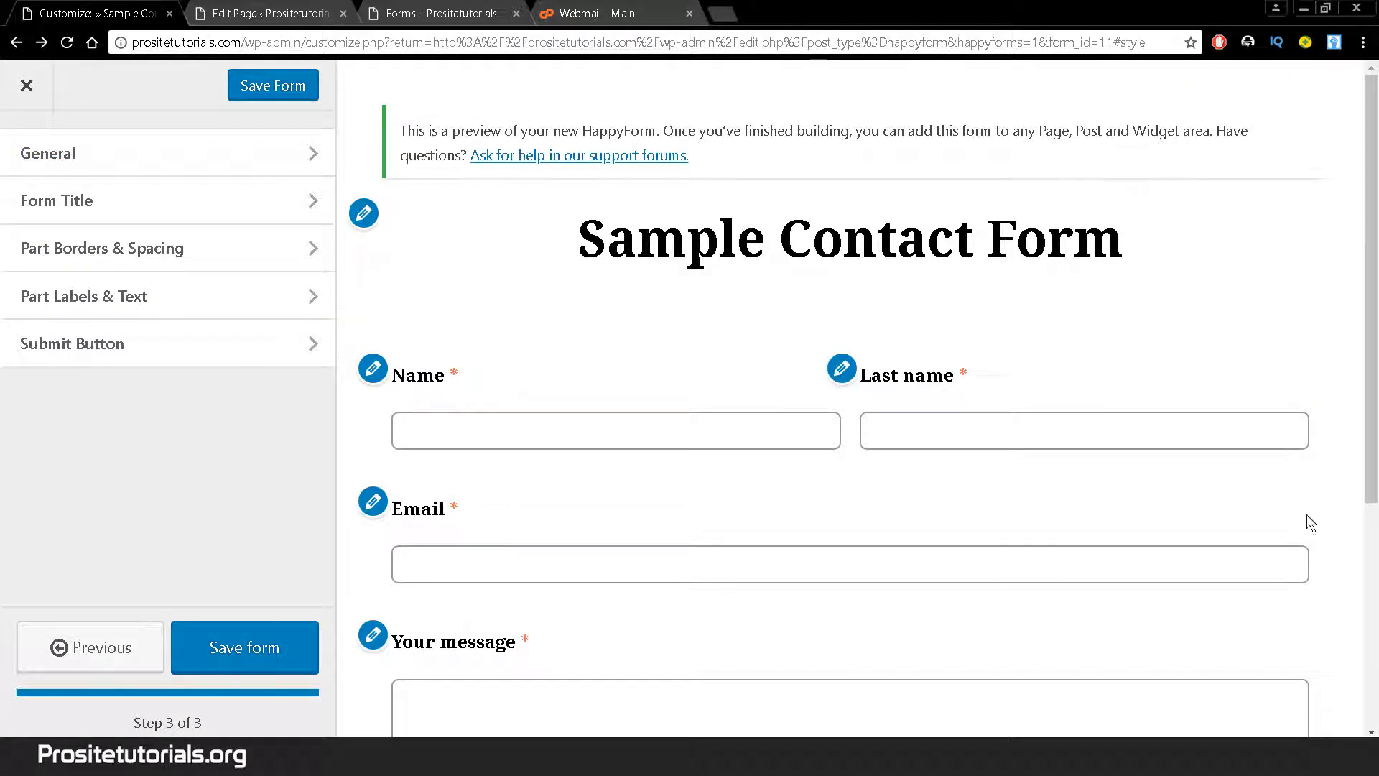
click(231, 152)
click(62, 262)
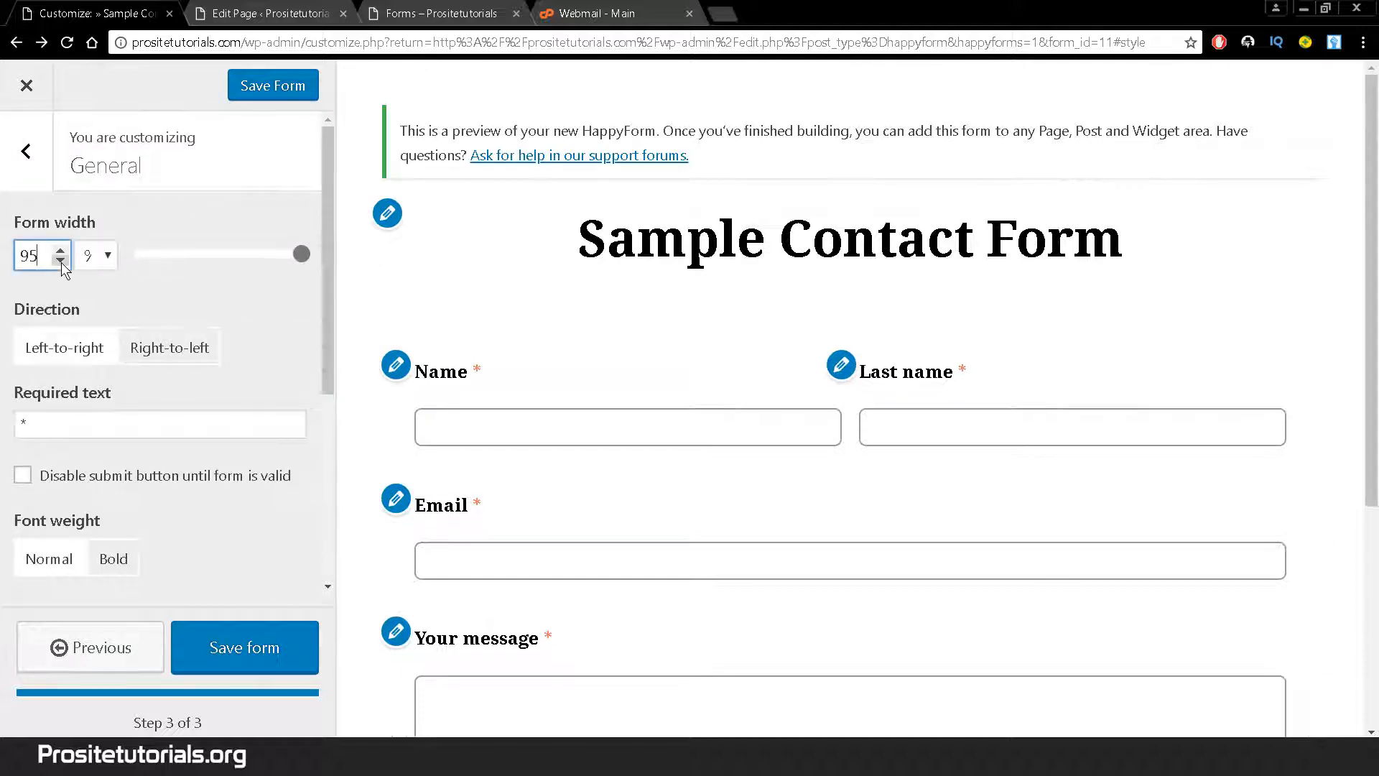
click(60, 262)
click(60, 262)
click(60, 261)
click(60, 262)
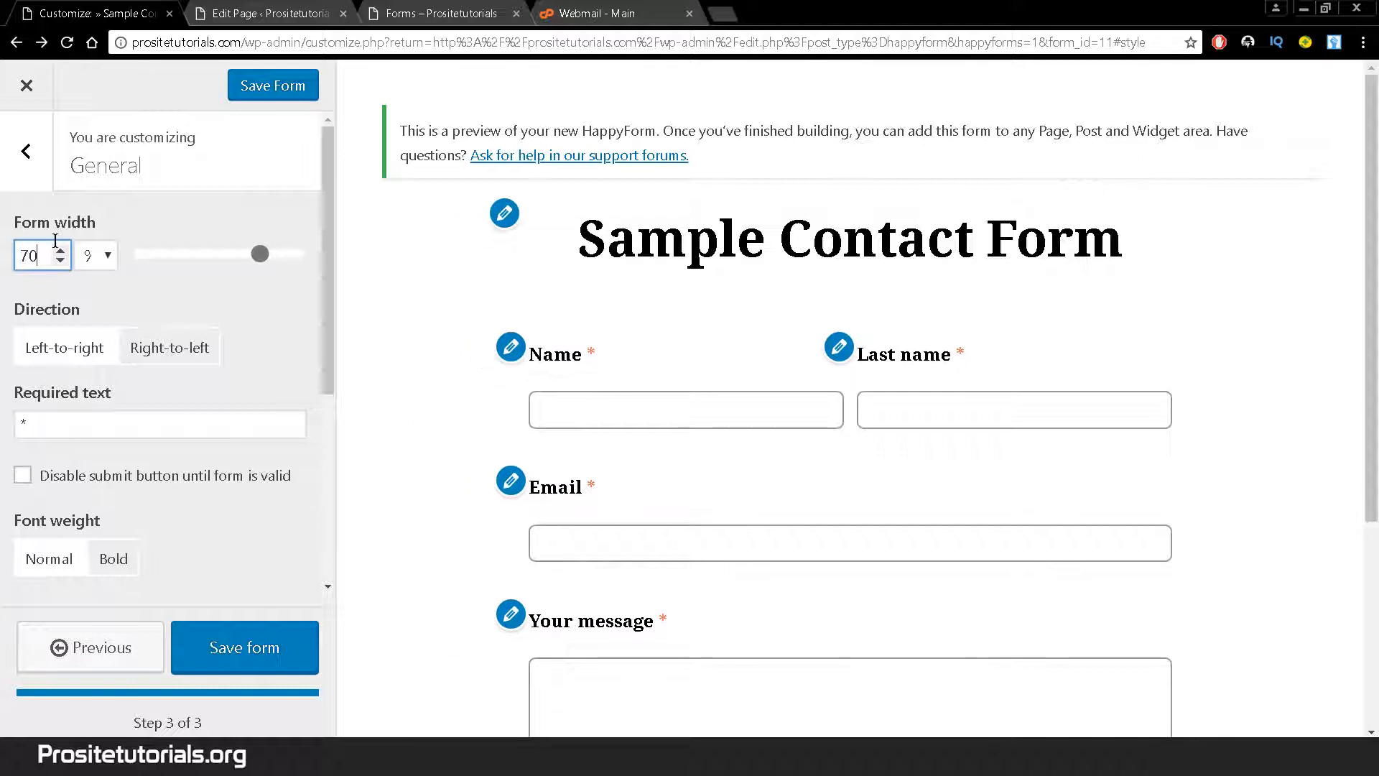
click(60, 261)
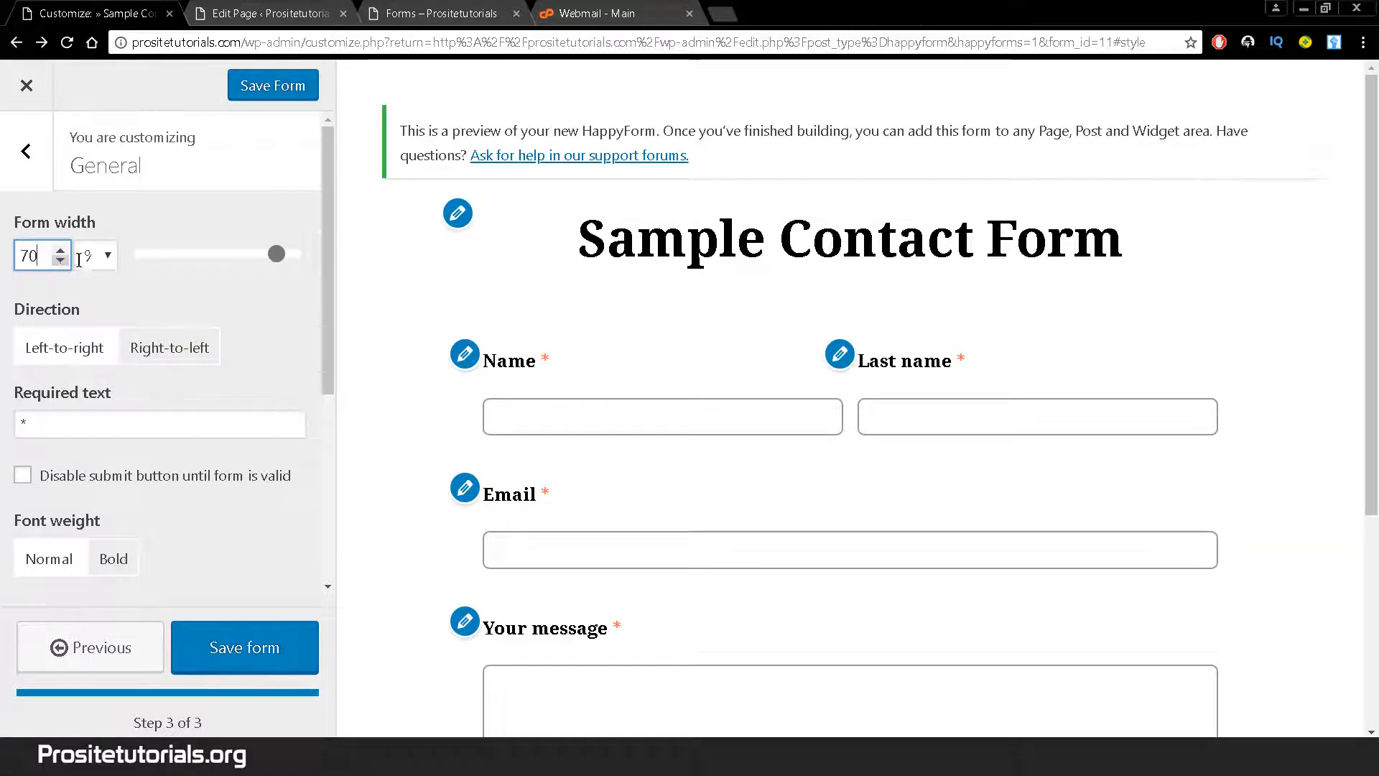
click(61, 261)
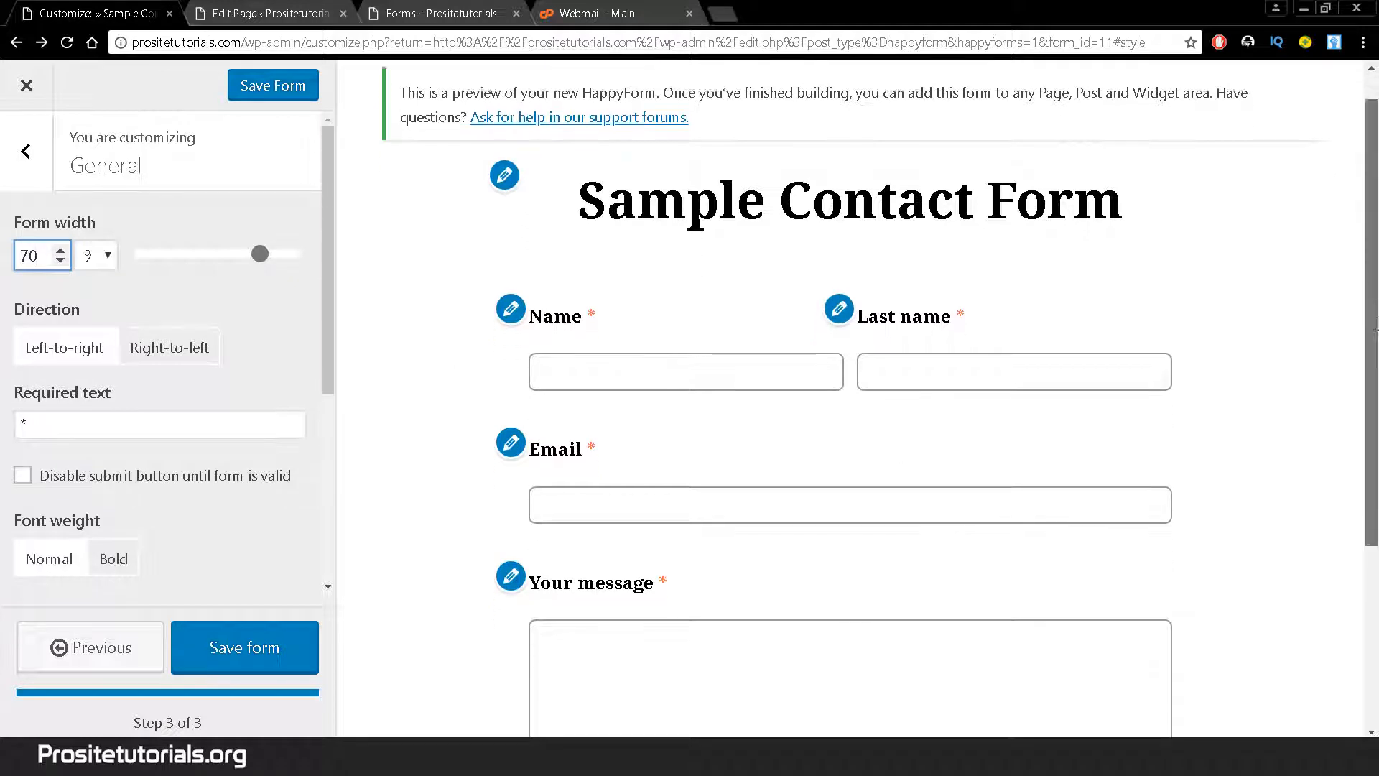
Keep the width unit as percent and try right-to-left before returning to left-to-right
scroll(1370, 267, down, 2)
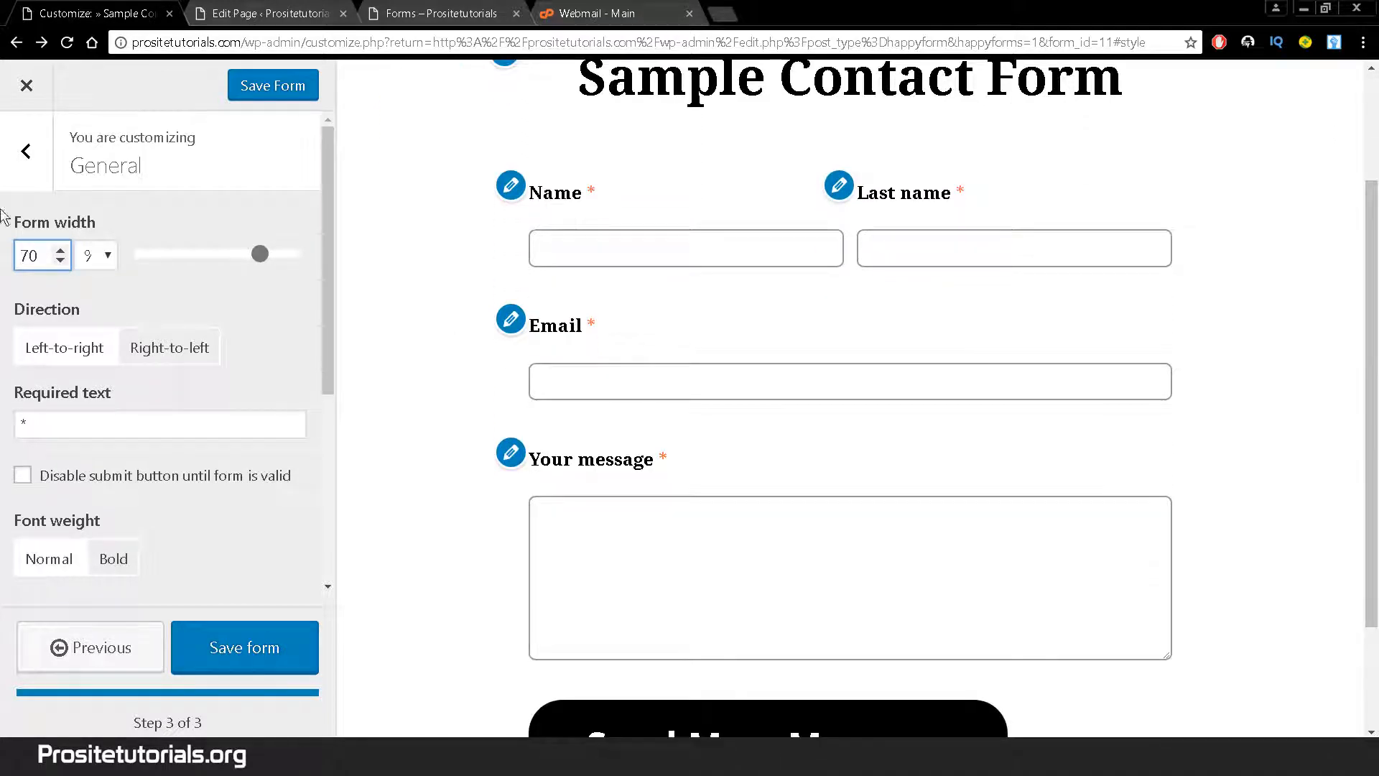
click(106, 258)
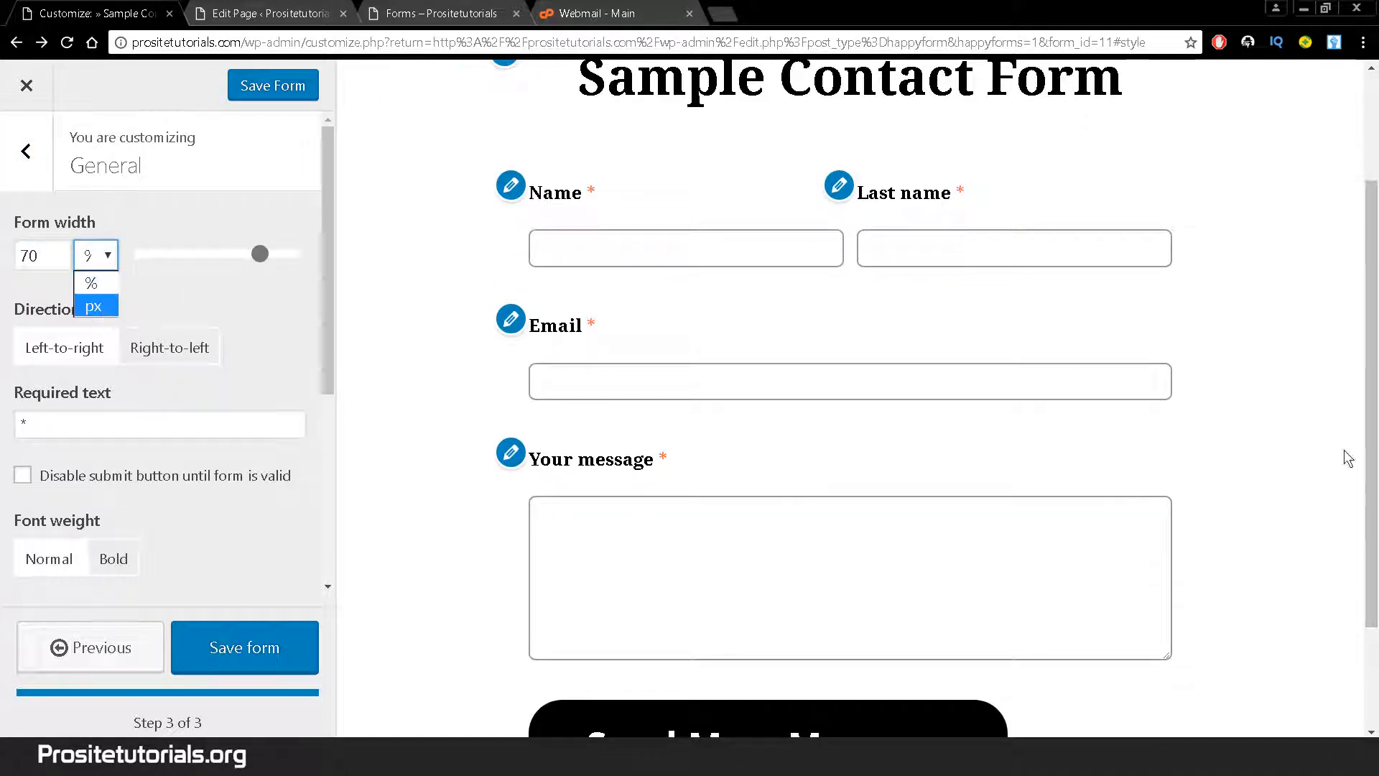
click(182, 295)
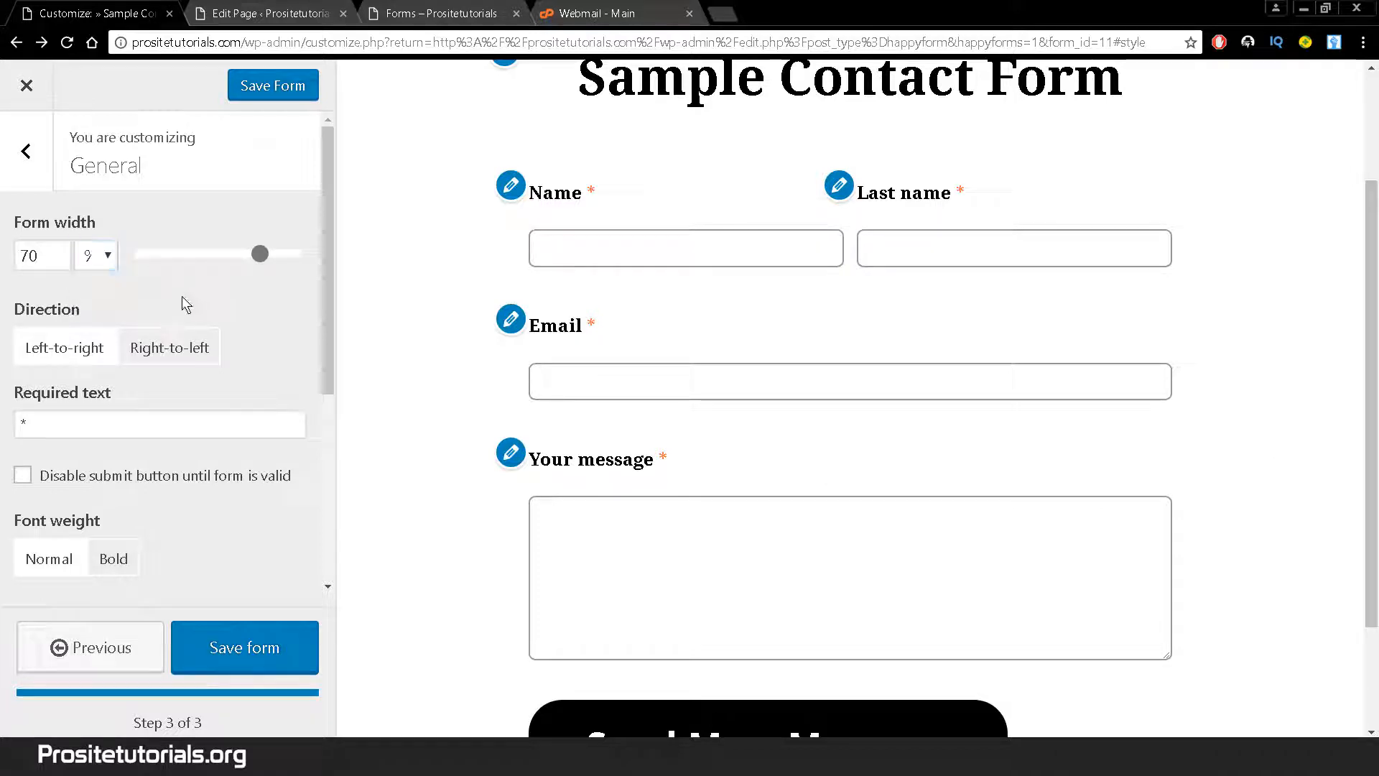
click(172, 352)
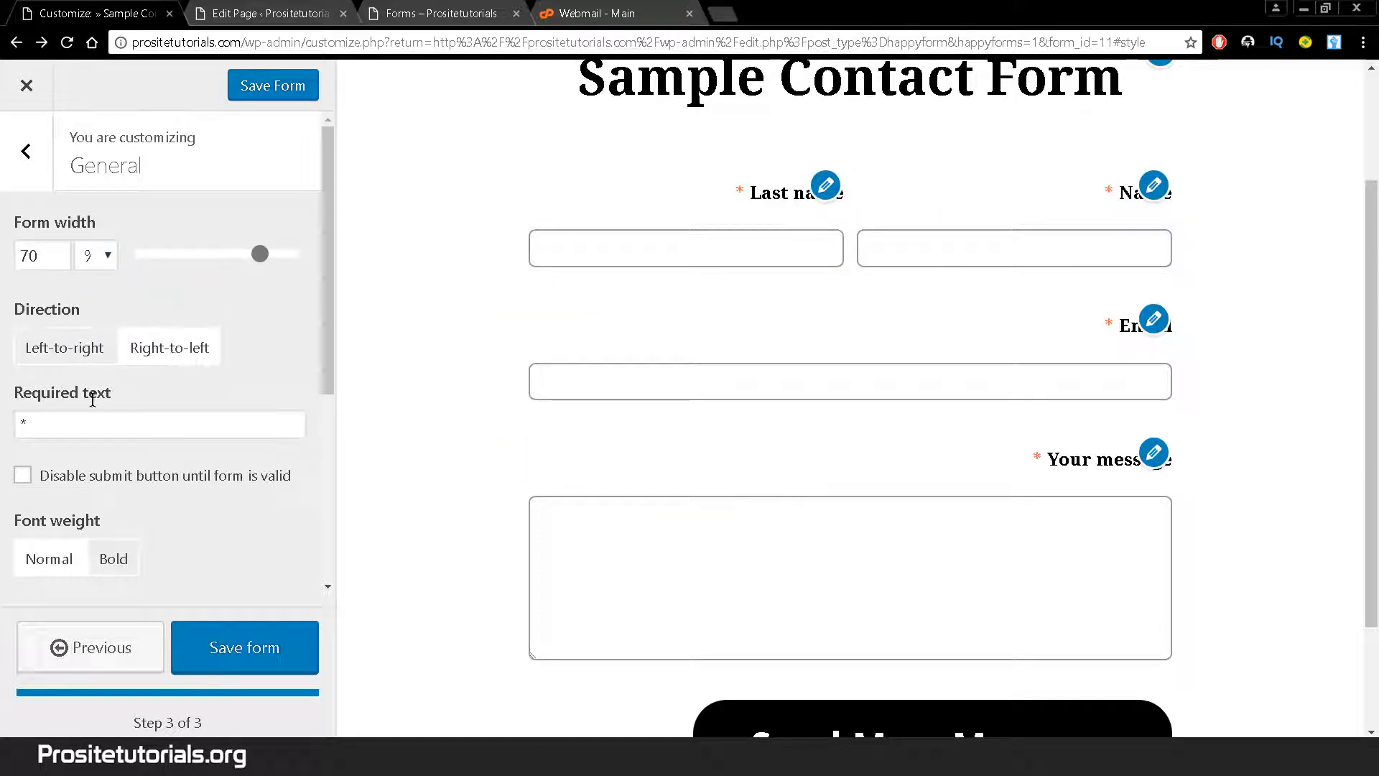
click(63, 350)
Adjust the required-field marker and disable submitting until the form is valid
click(62, 423)
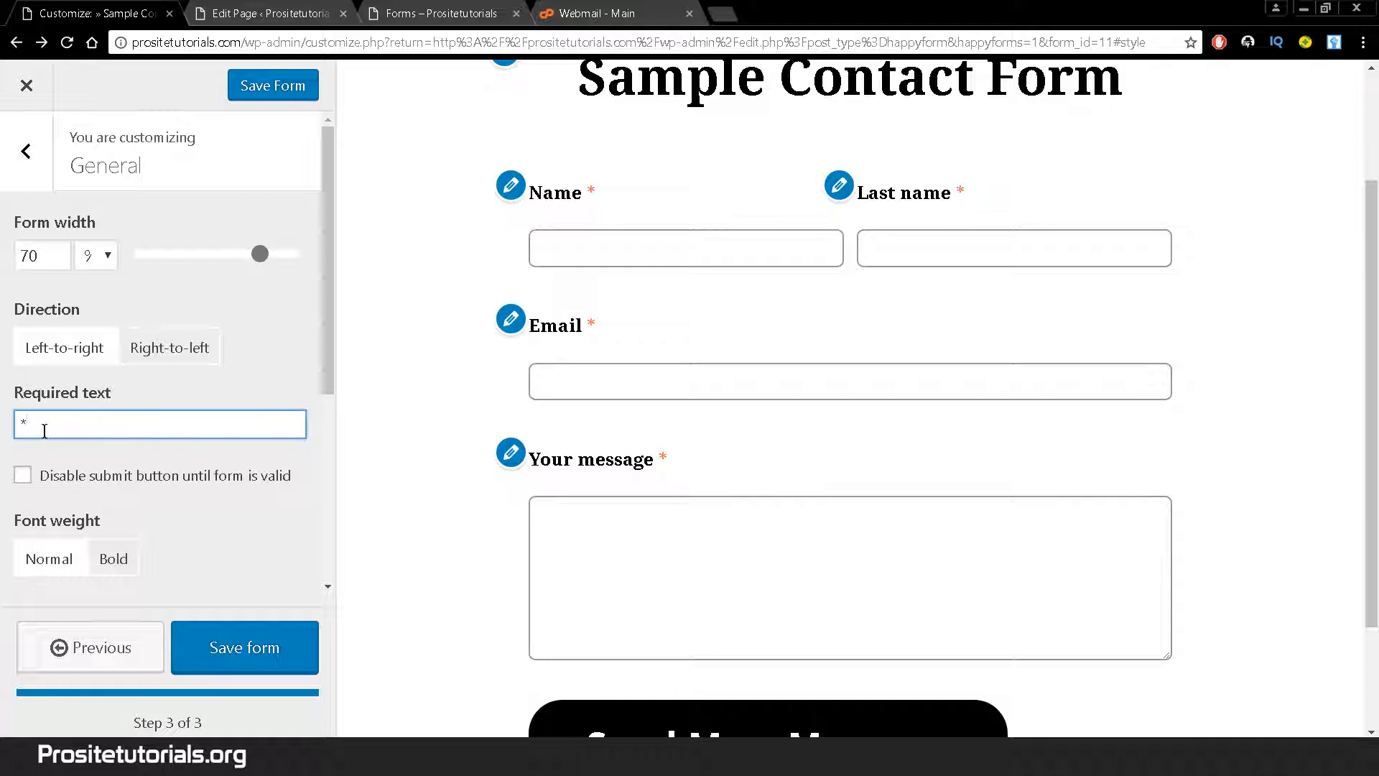
drag(330, 364, 320, 439)
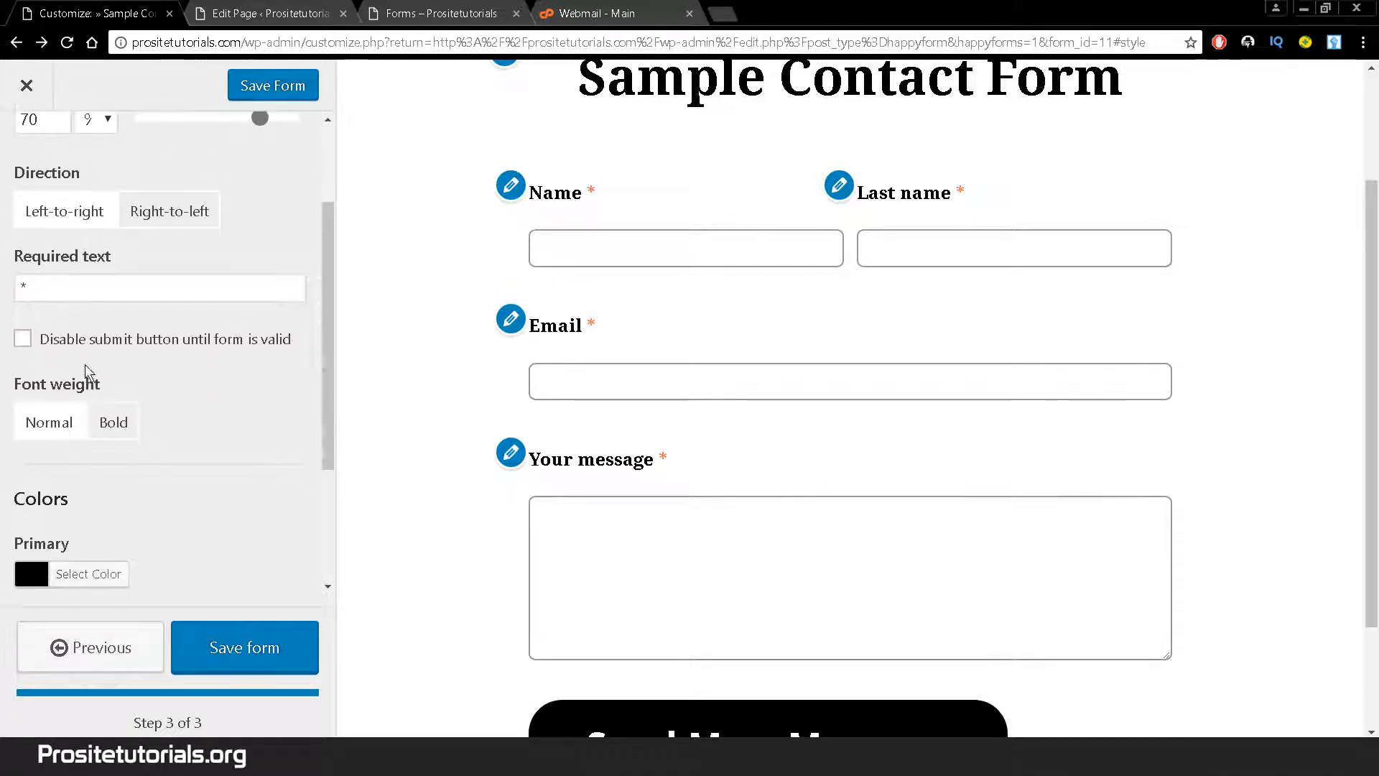
click(17, 343)
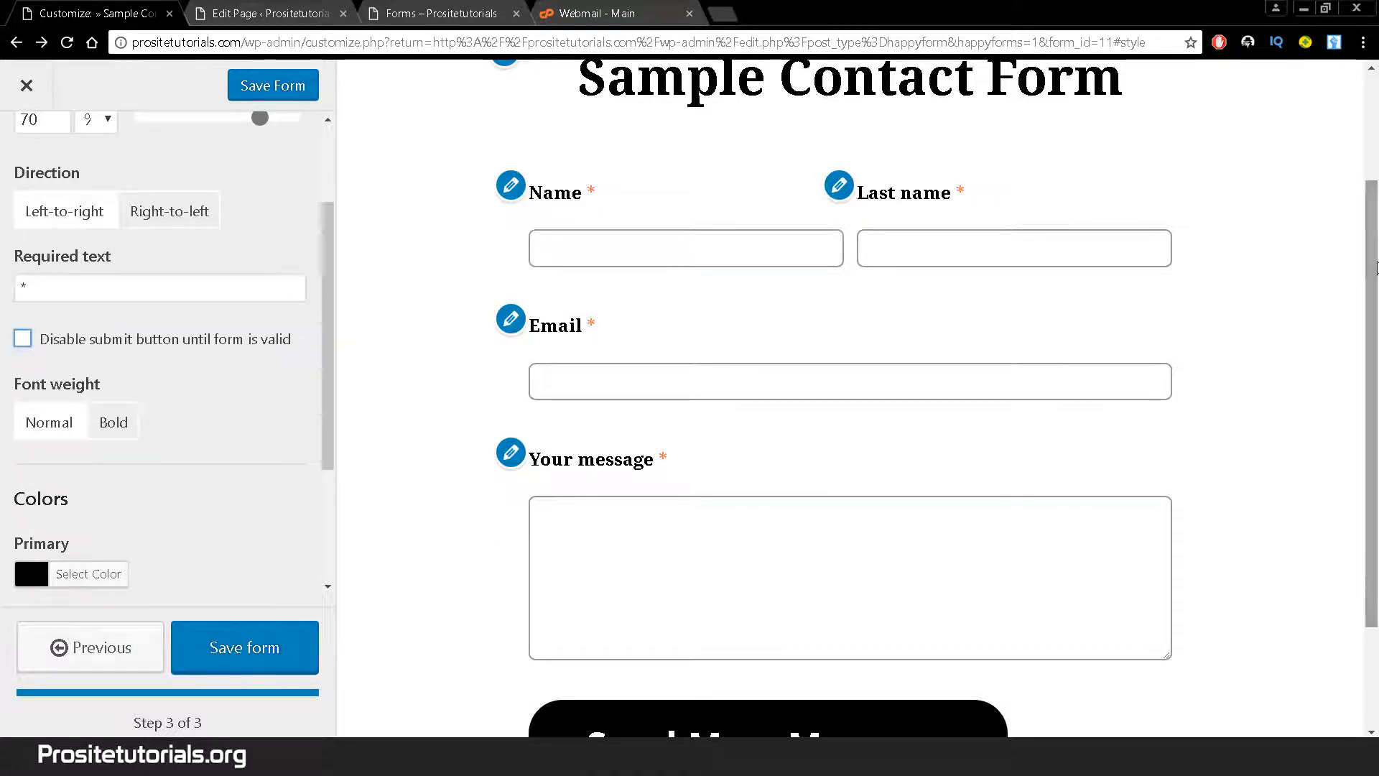
Set the form font weight to Bold and return to the style section list
scroll(603, 366, down, 2)
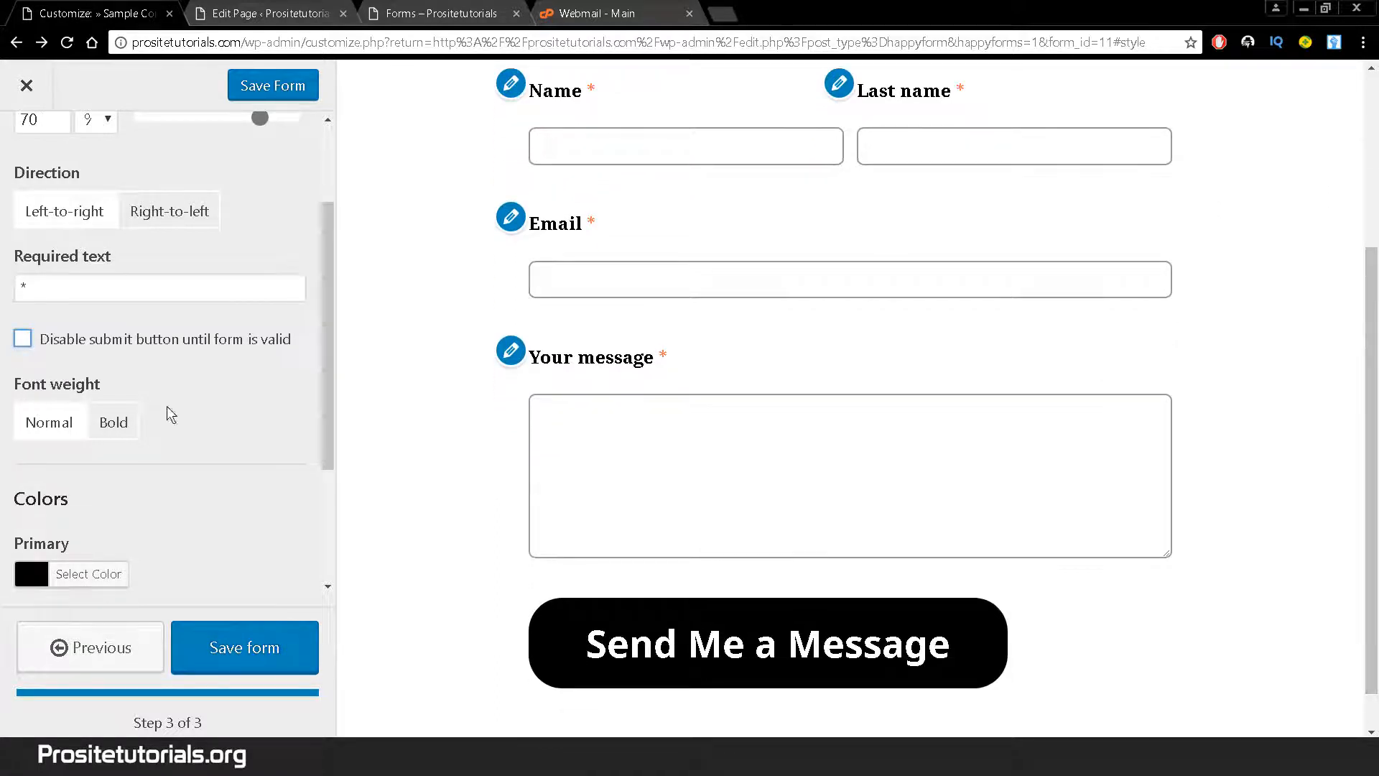
click(92, 431)
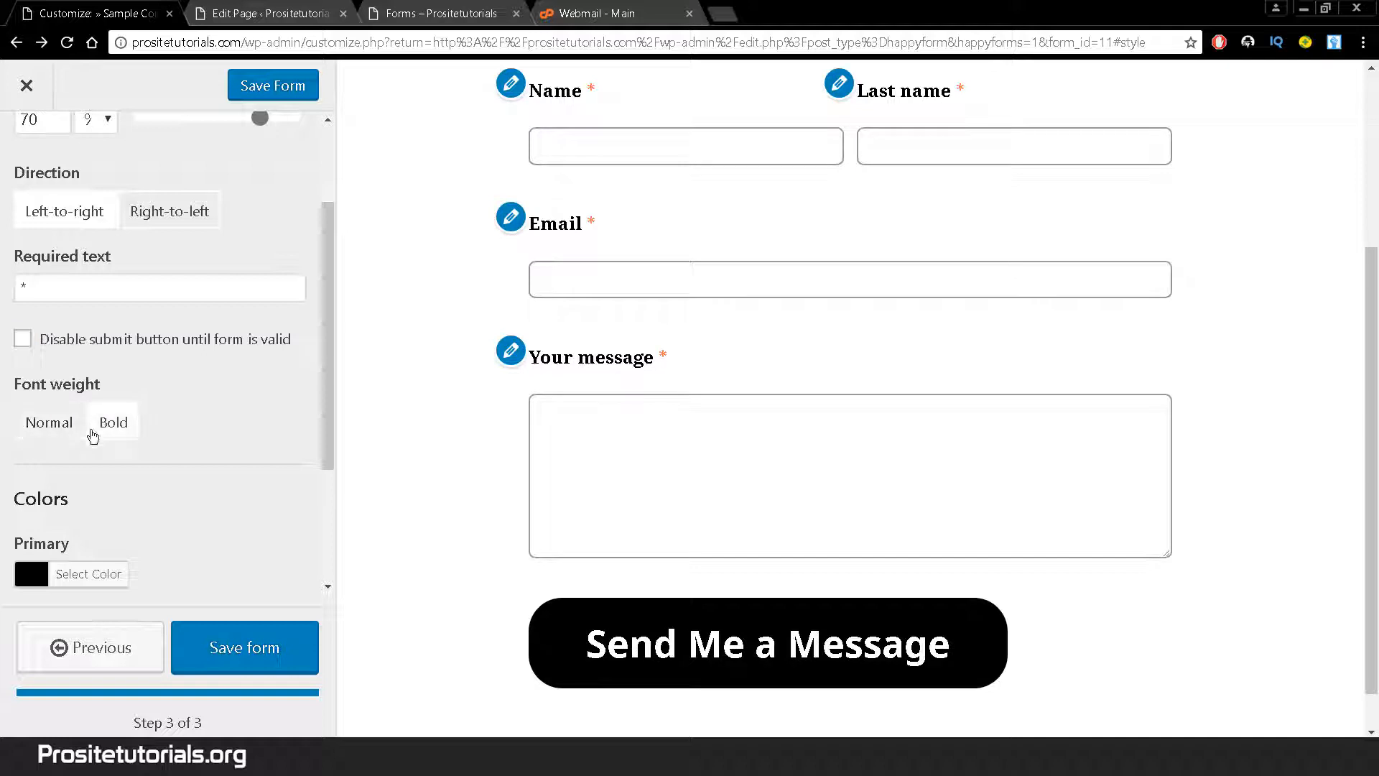
drag(326, 416, 319, 536)
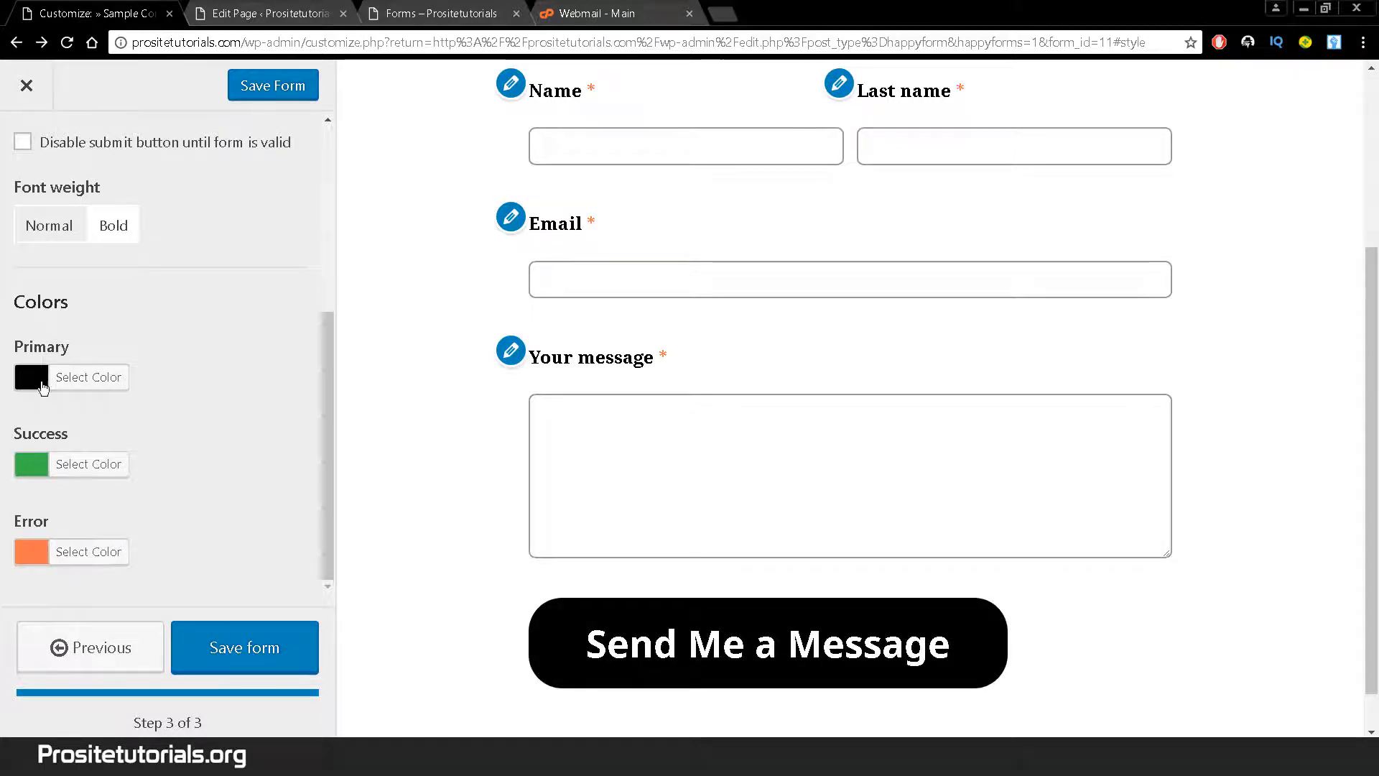
scroll(257, 291, up, 5)
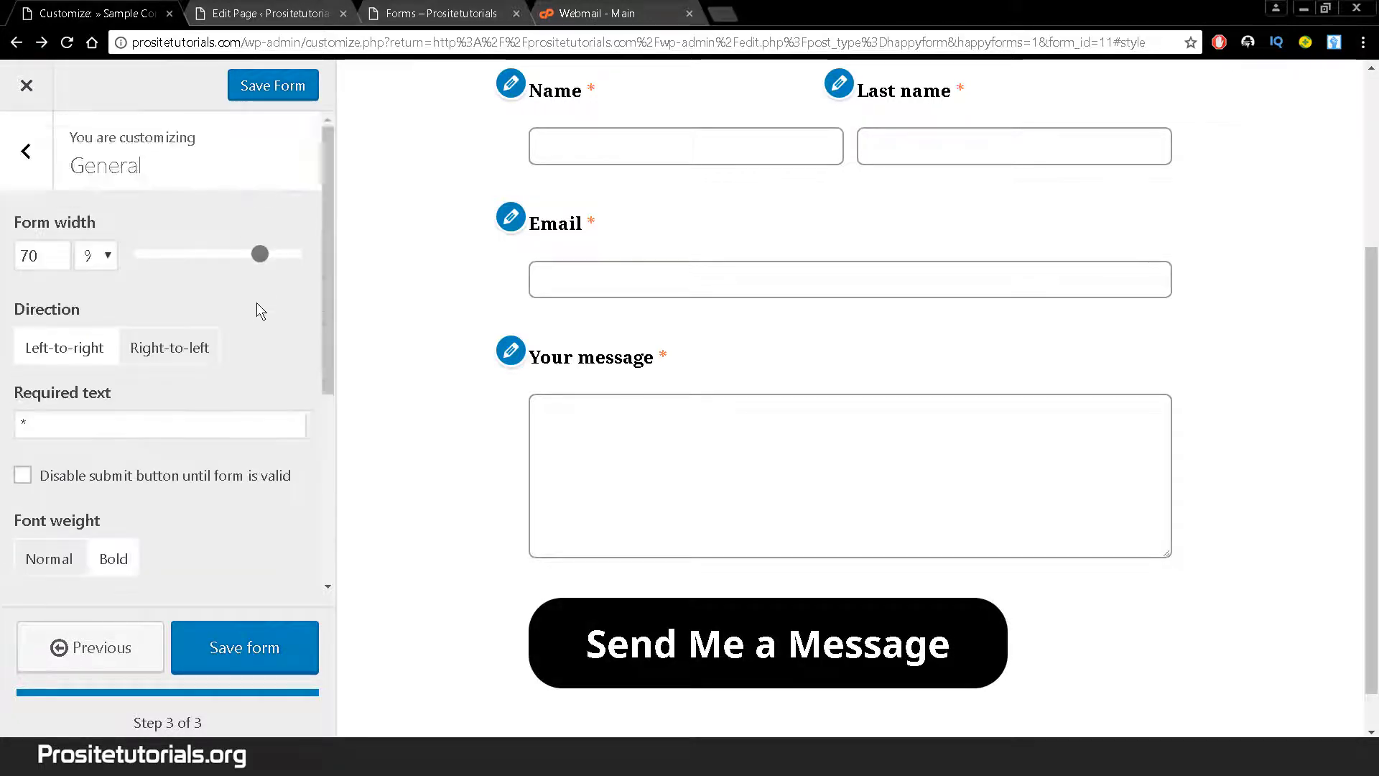
click(26, 151)
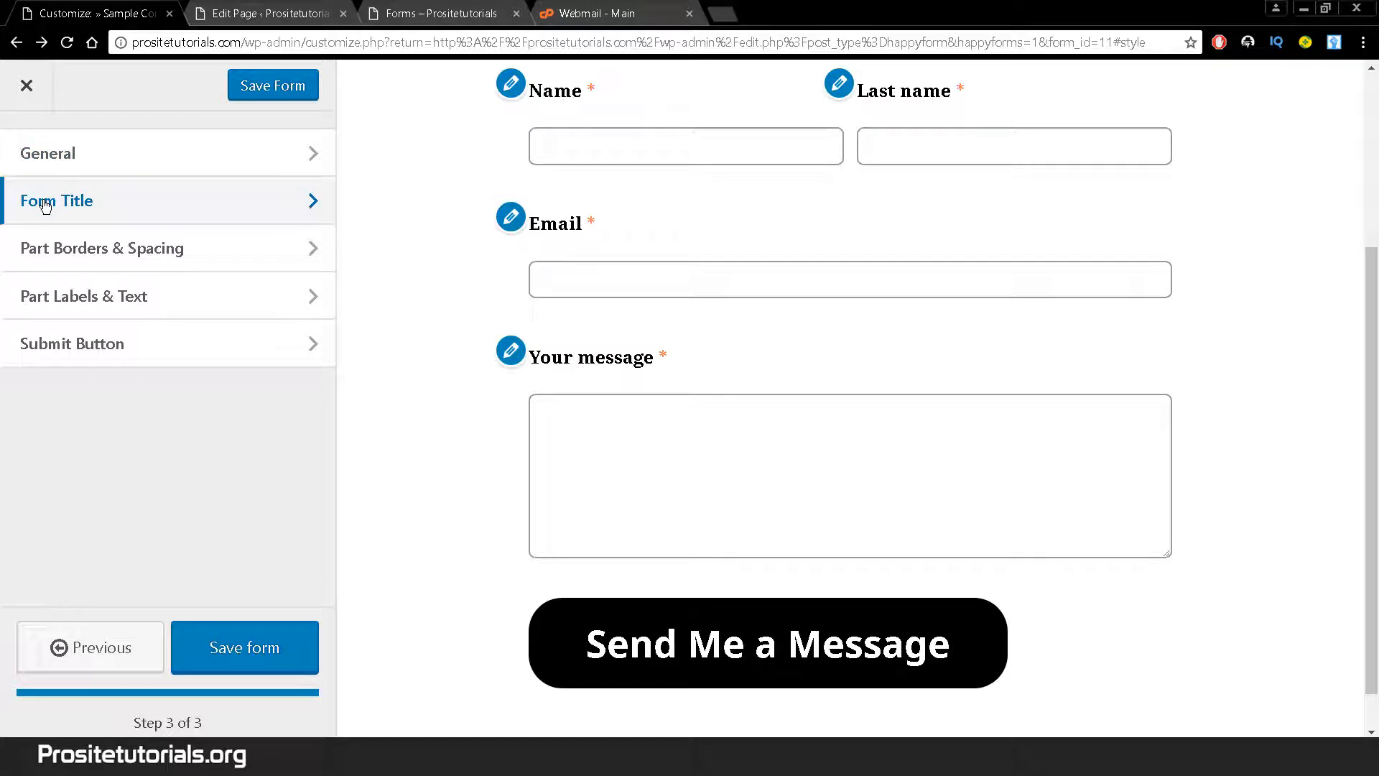
Show the form title, right-align it at font size 52, then hide it again
click(51, 206)
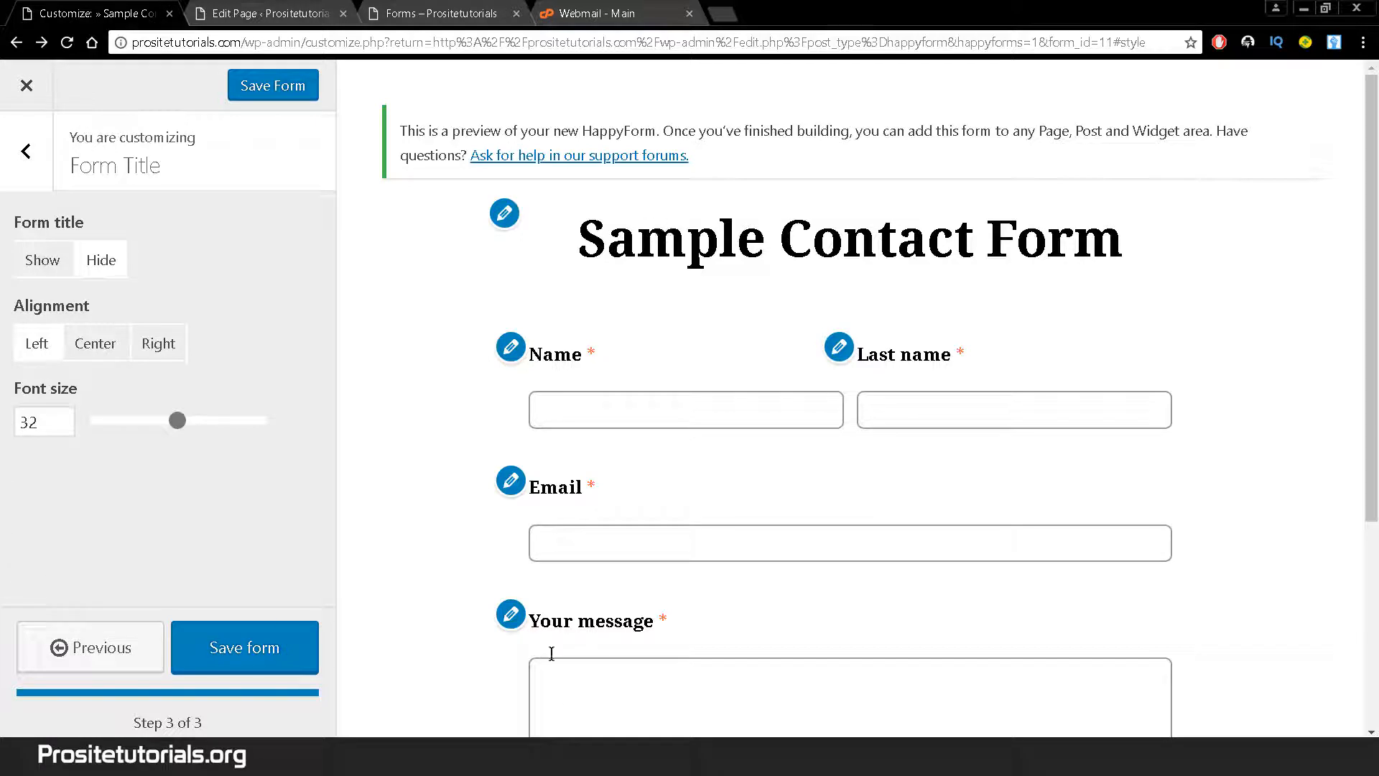
click(44, 258)
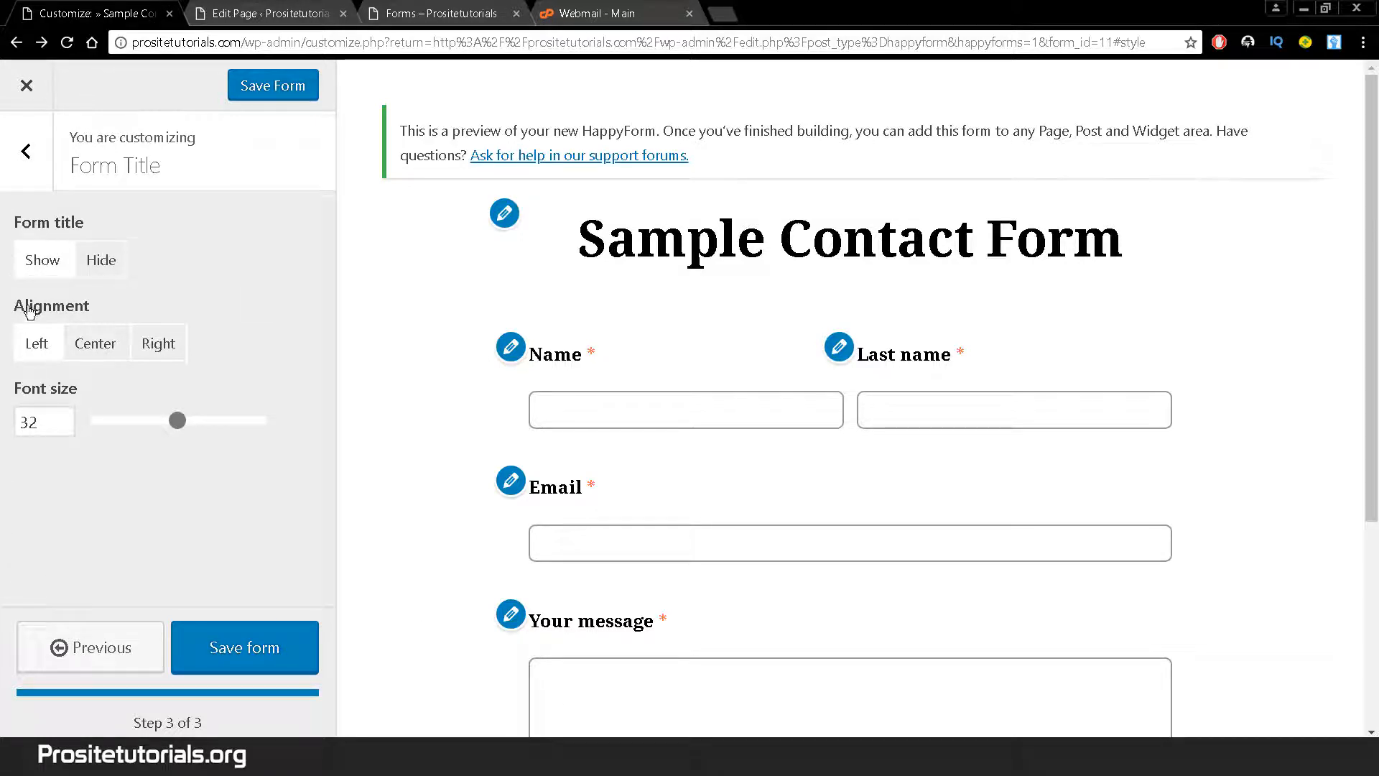
click(94, 348)
click(156, 347)
click(32, 347)
click(94, 345)
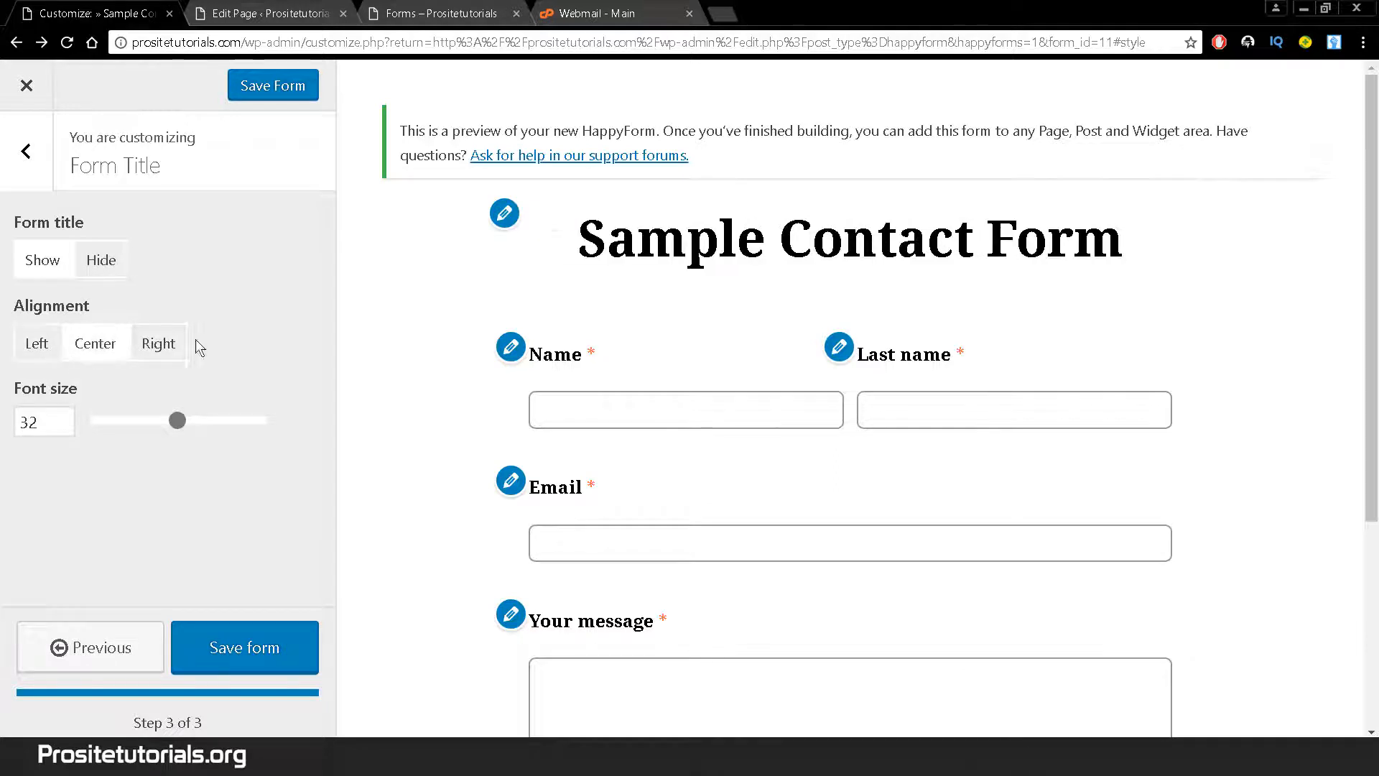
click(158, 344)
drag(177, 423, 275, 422)
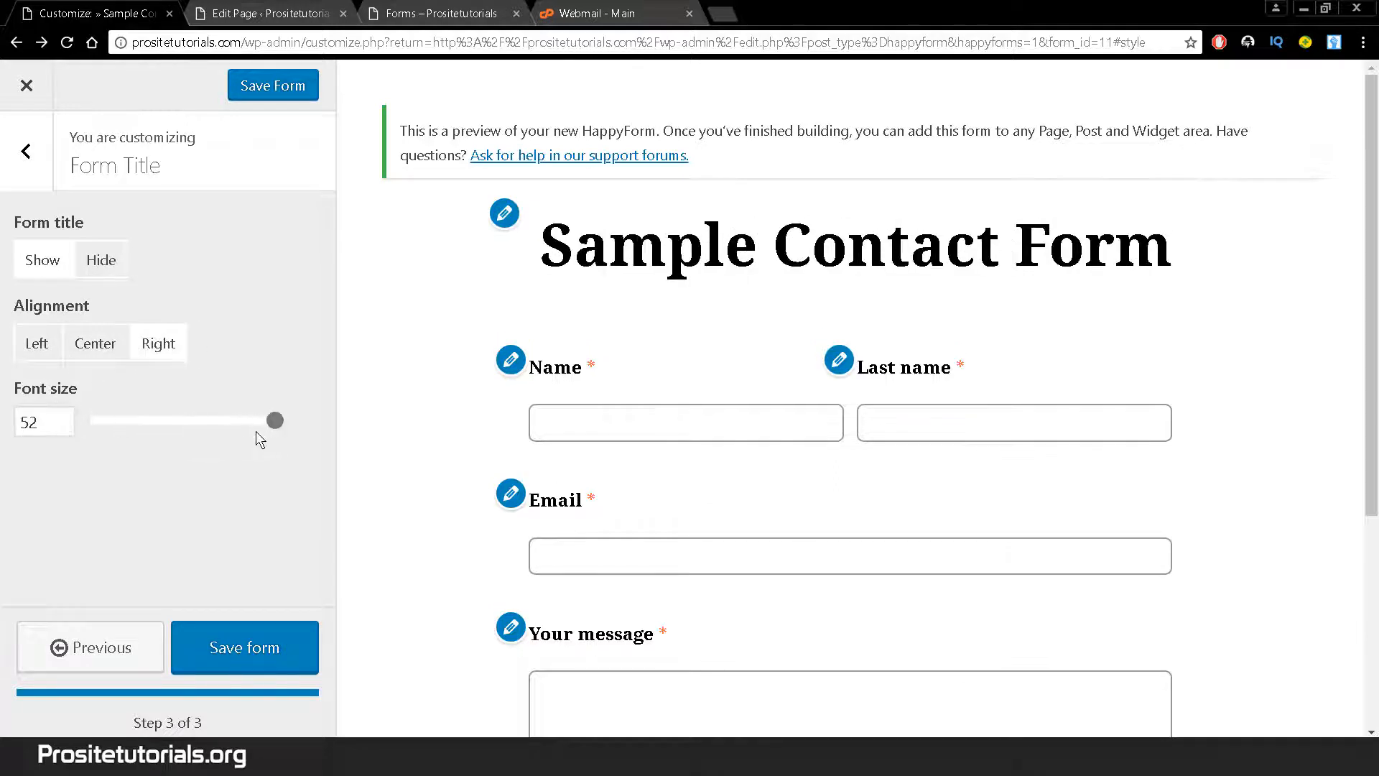
click(113, 253)
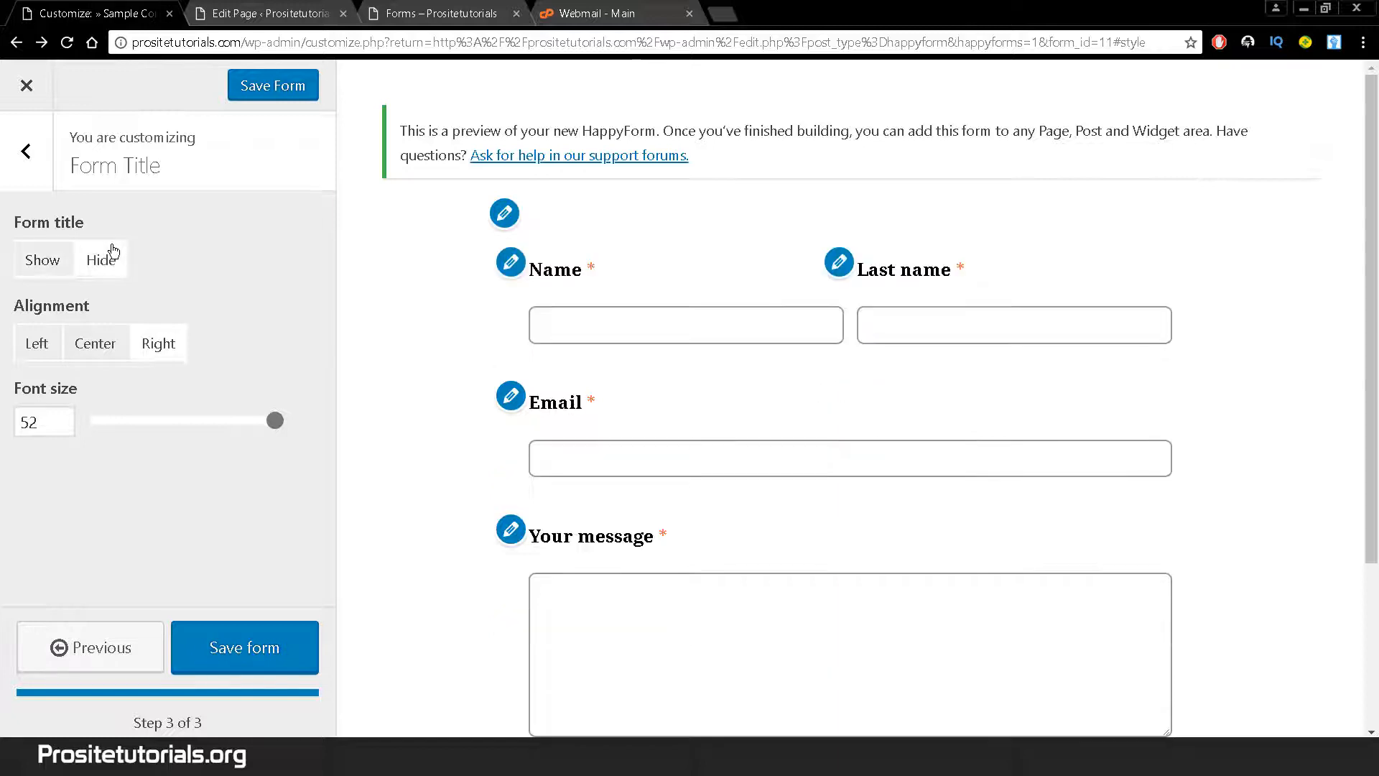
click(29, 165)
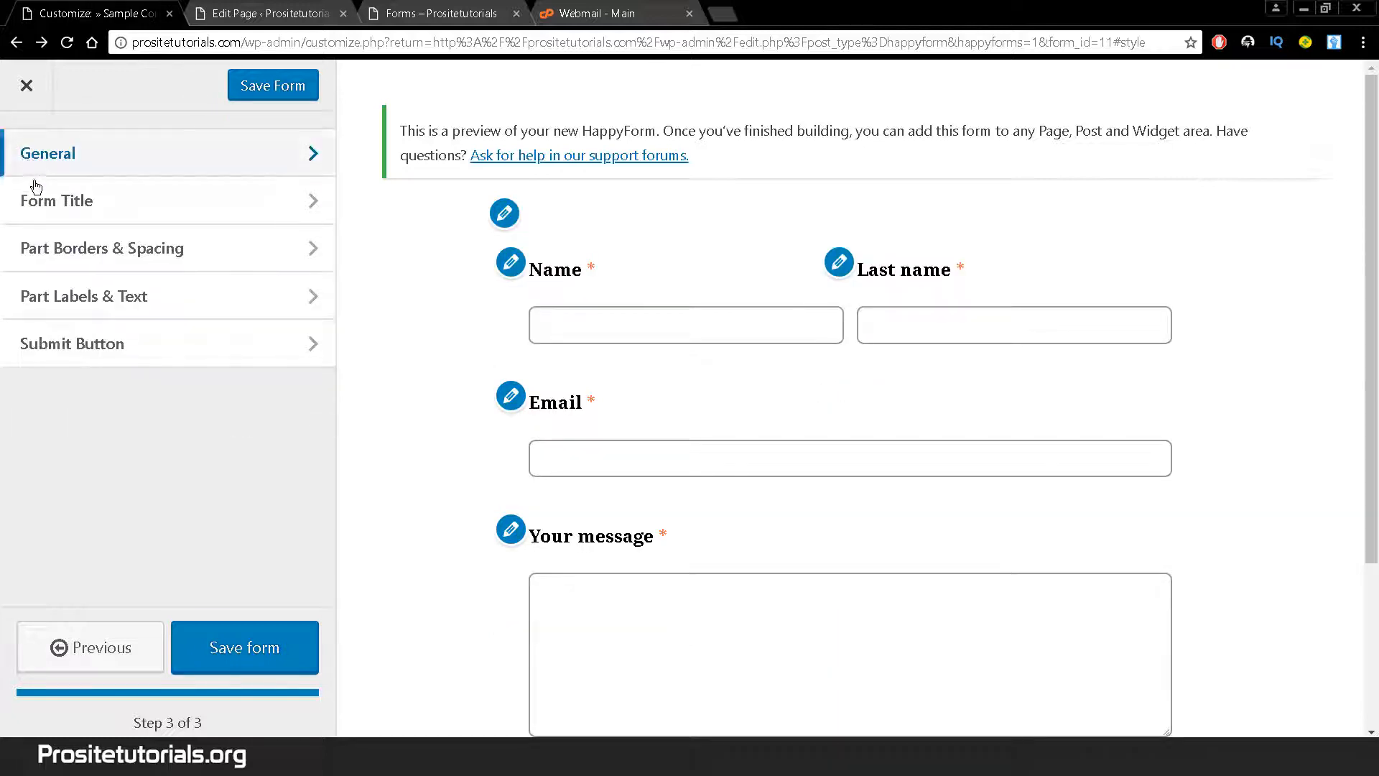
In Part Borders & Spacing, try hidden and bottom-only field borders, then restore borders on all sides
click(73, 270)
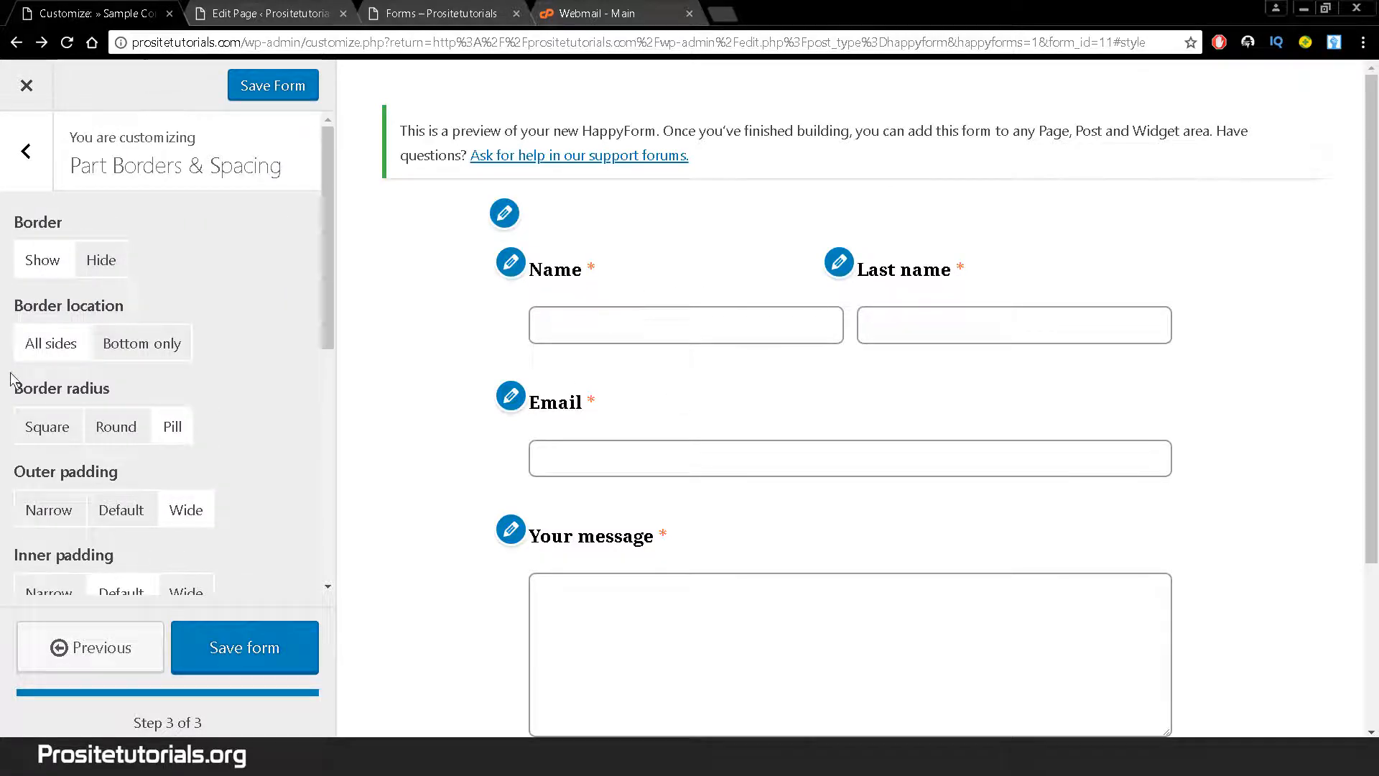
click(98, 263)
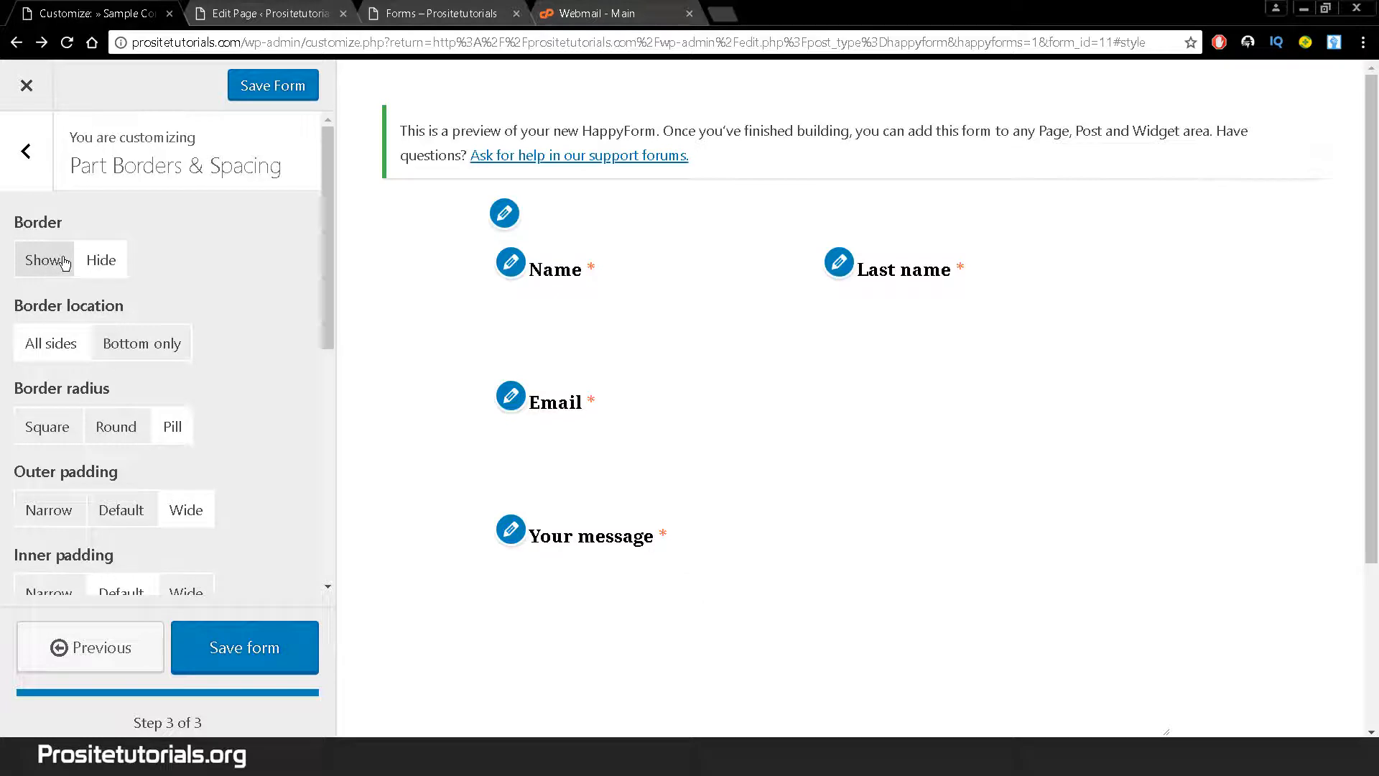
click(64, 263)
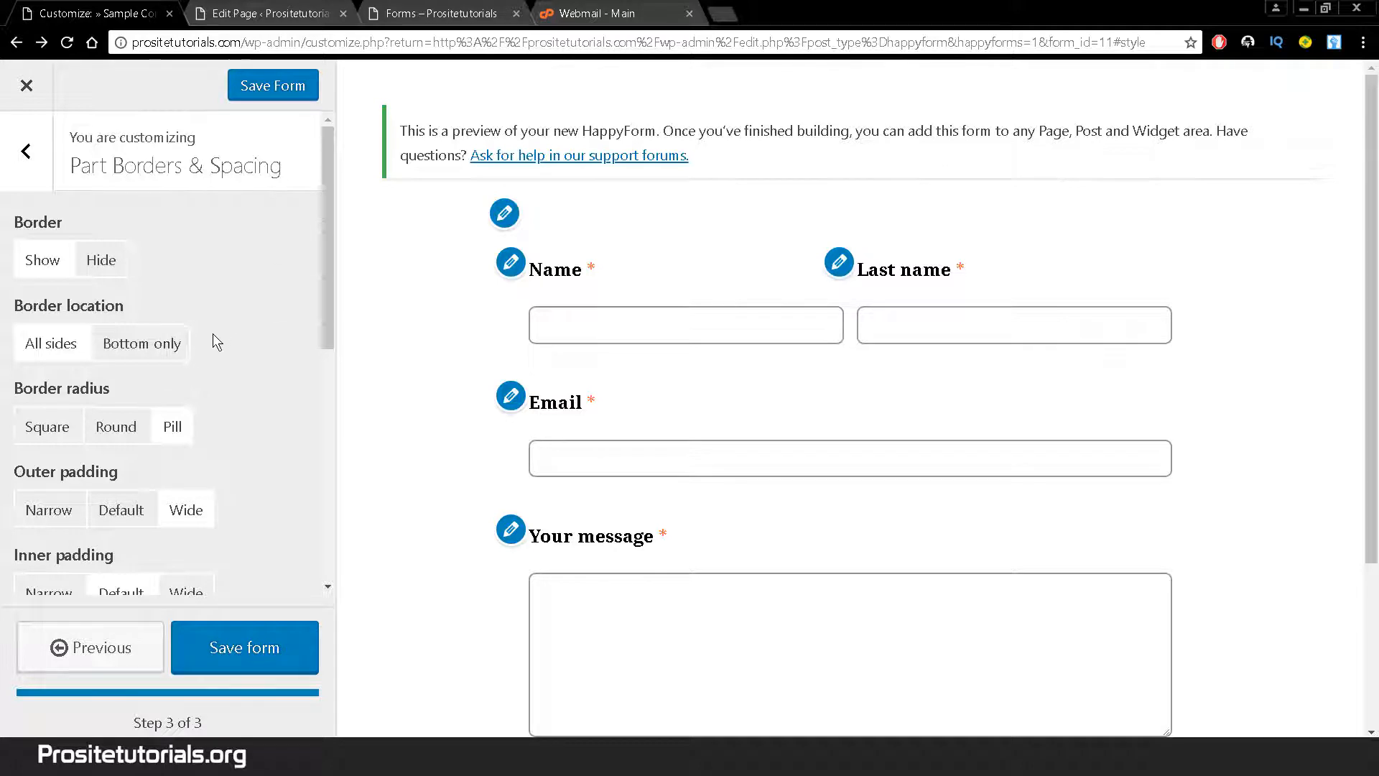
click(141, 343)
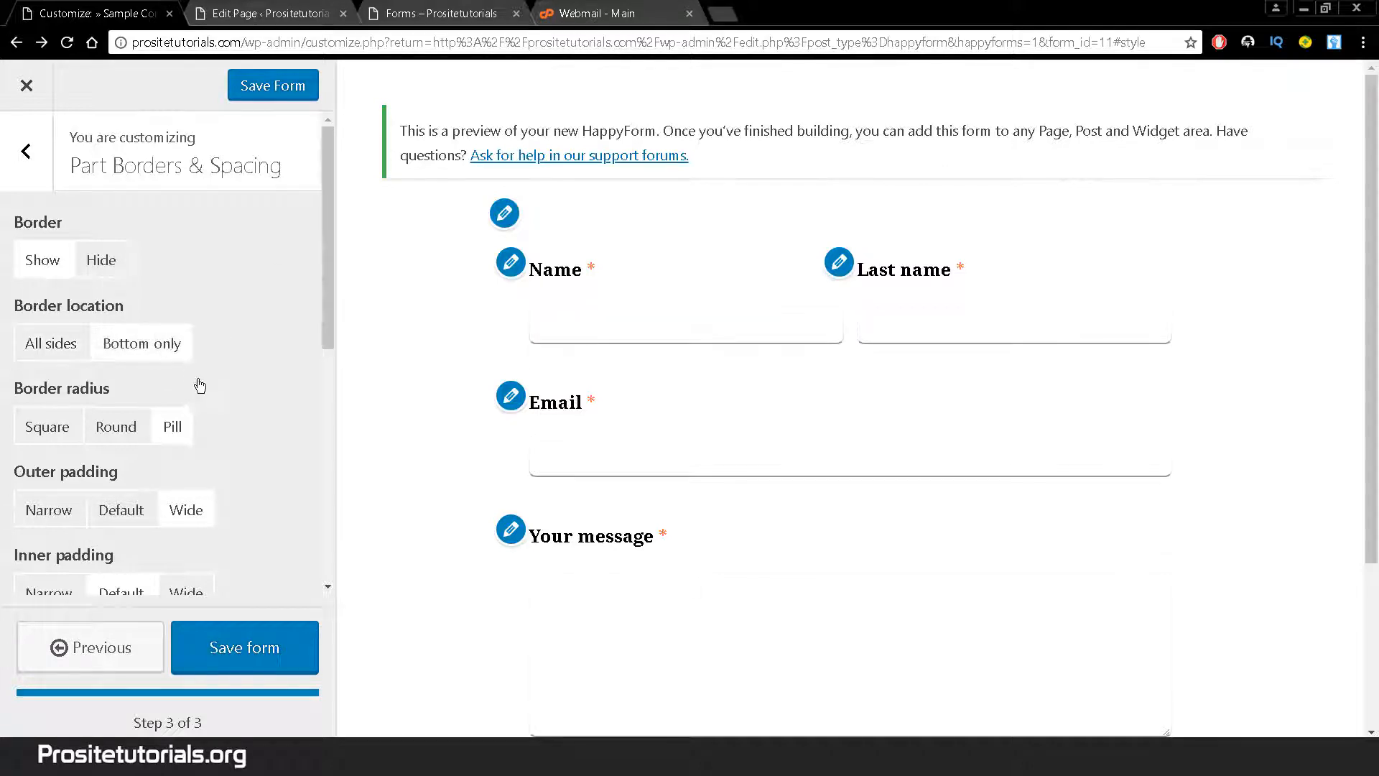
click(71, 346)
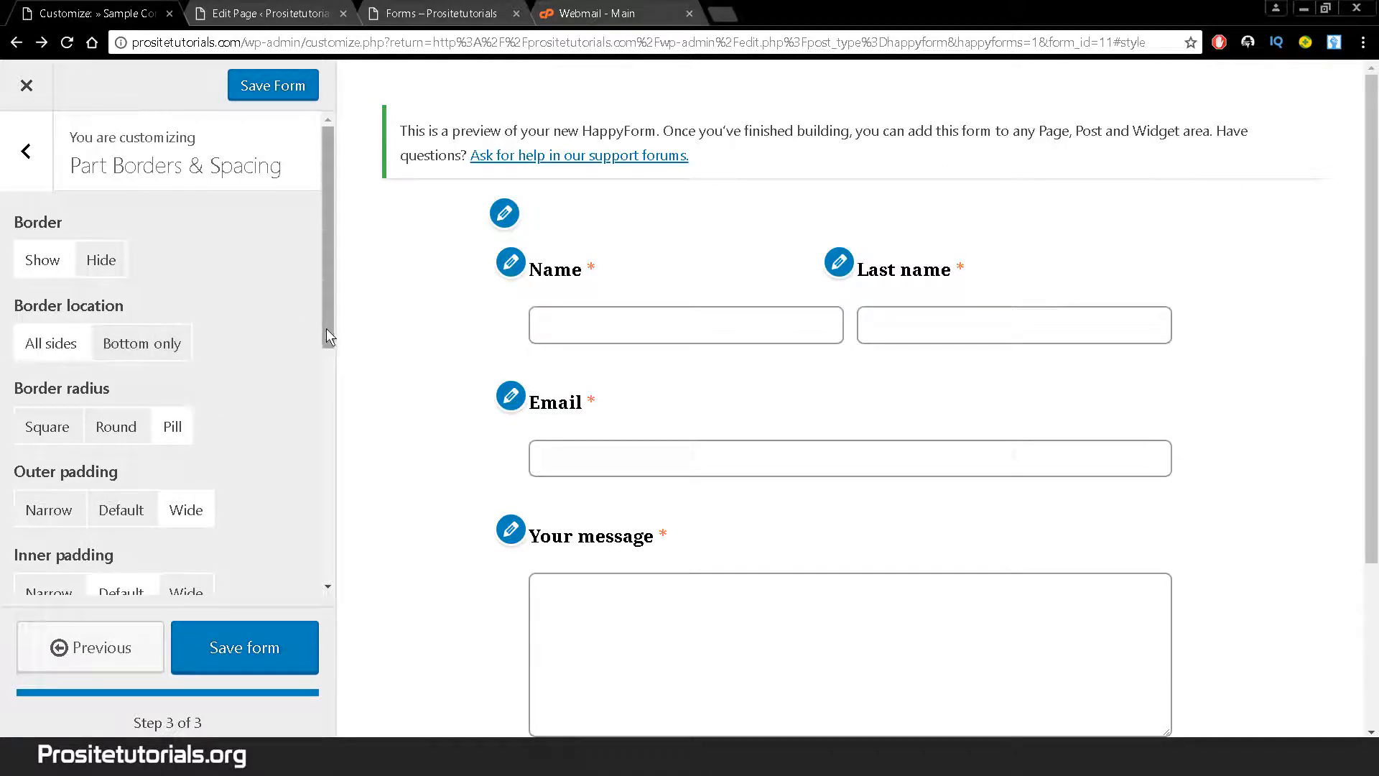
drag(326, 329, 326, 350)
Compare square, rounded and pill field corners, settling on rounded corners
click(99, 394)
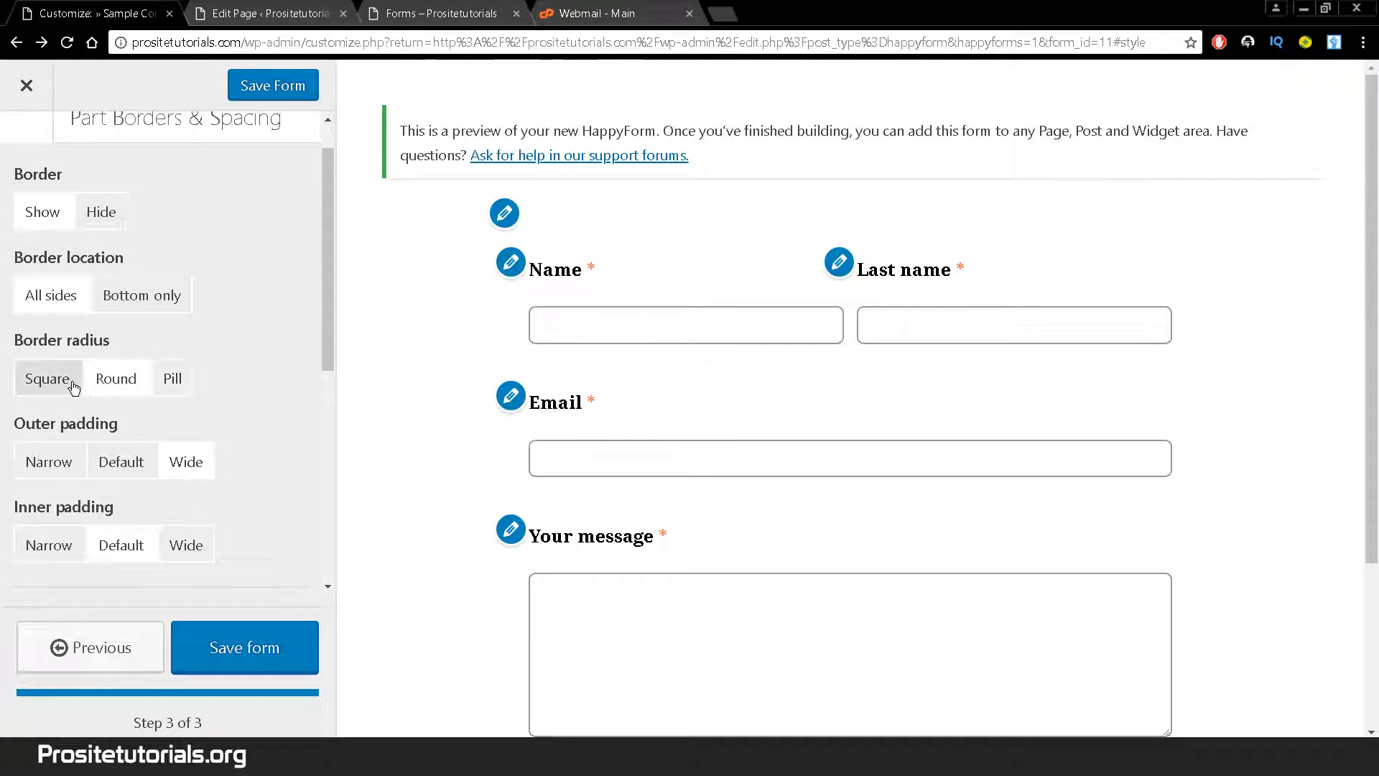
click(68, 386)
click(173, 391)
click(127, 391)
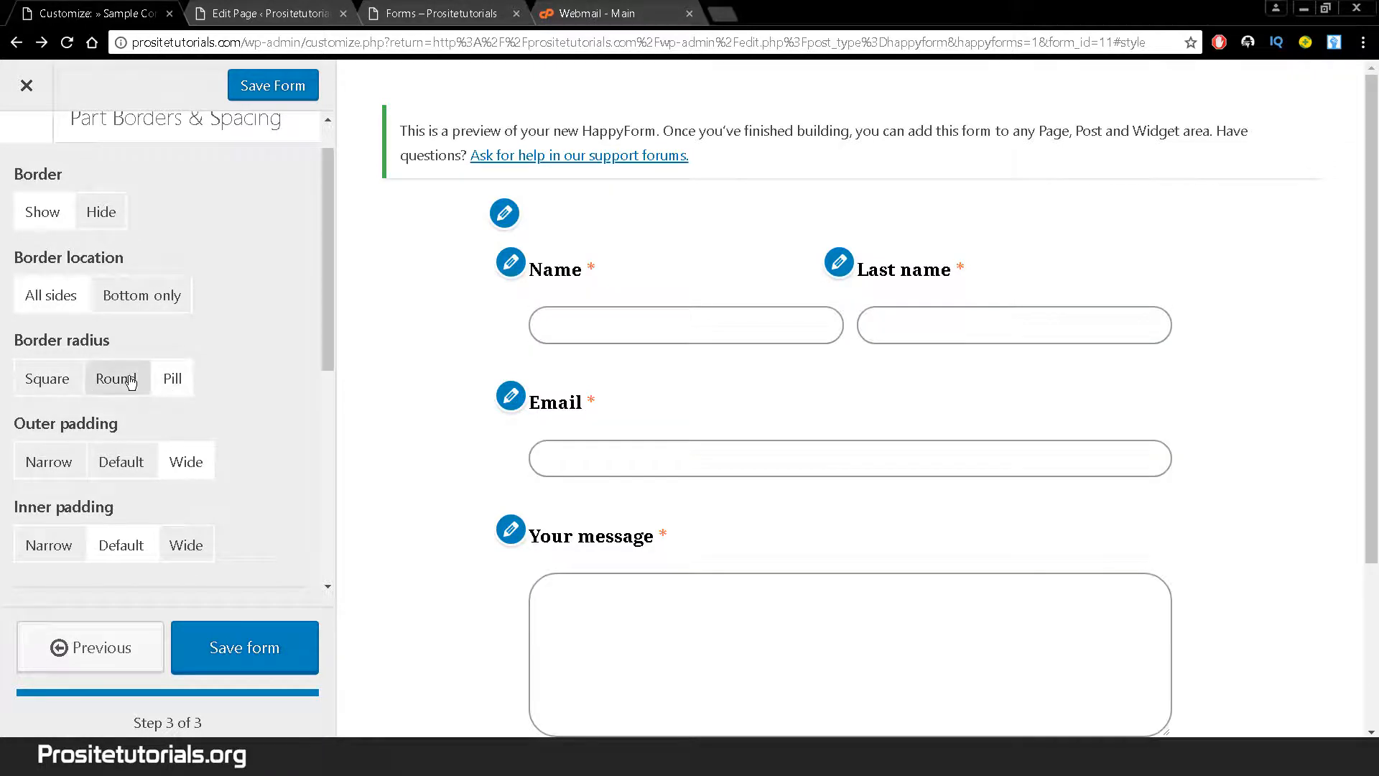
click(55, 382)
click(131, 391)
click(181, 383)
click(140, 375)
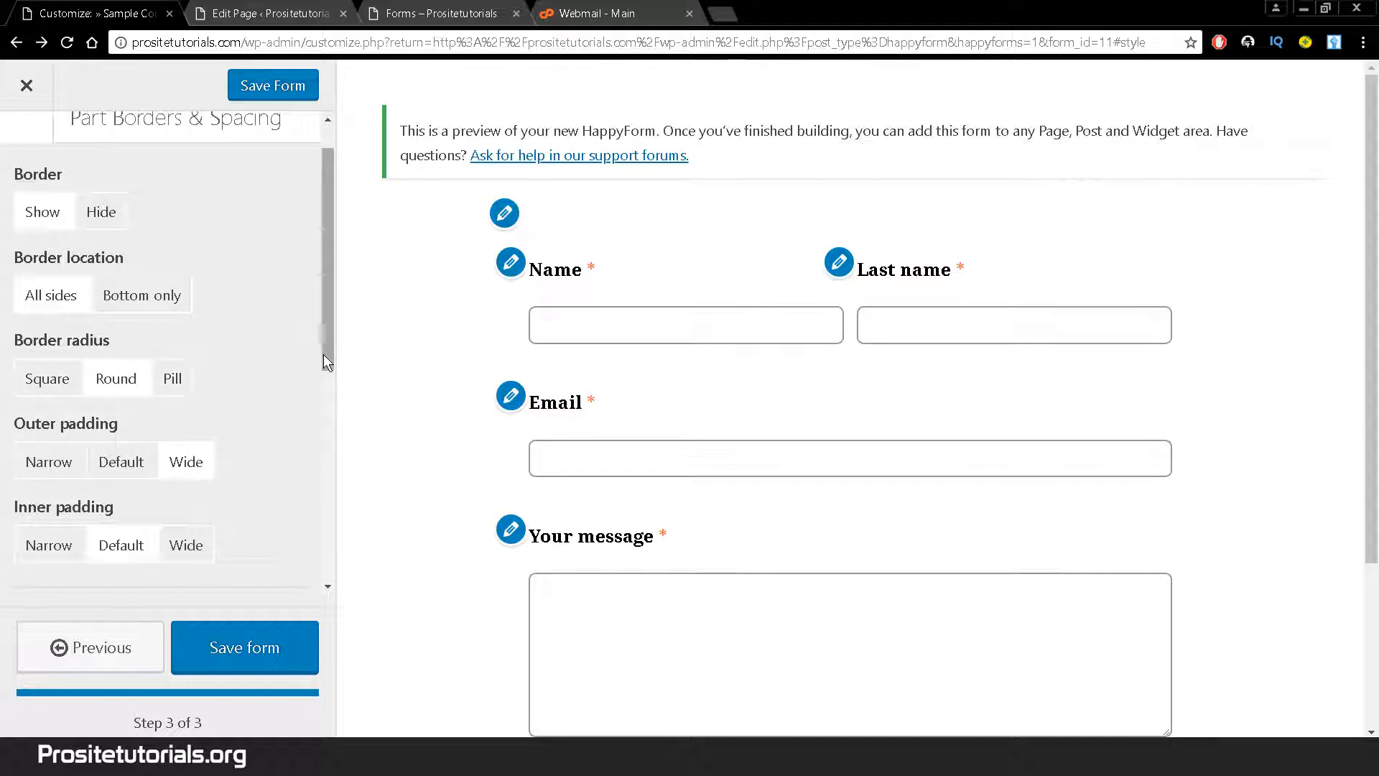
drag(323, 355, 317, 403)
Try narrow and wide outer padding, then set outer padding to Default
click(132, 374)
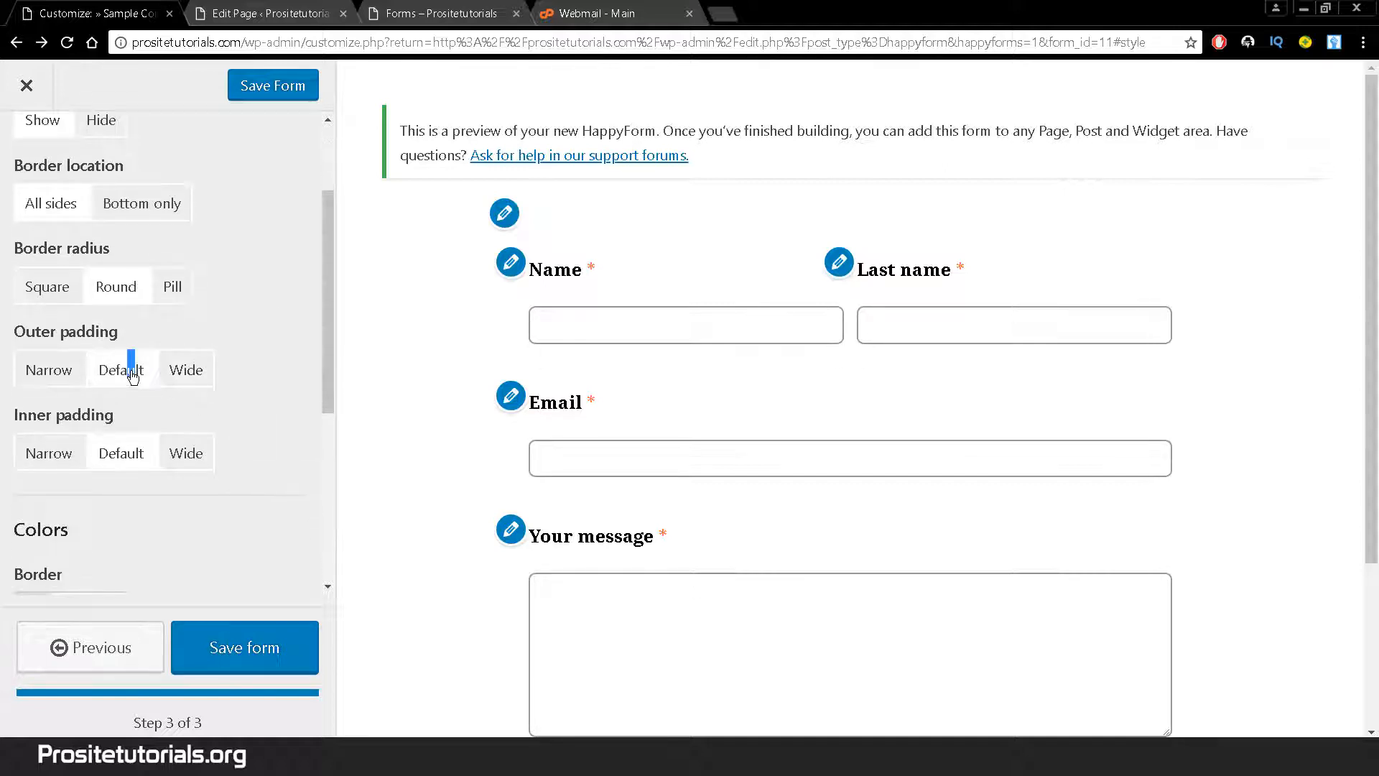
click(20, 370)
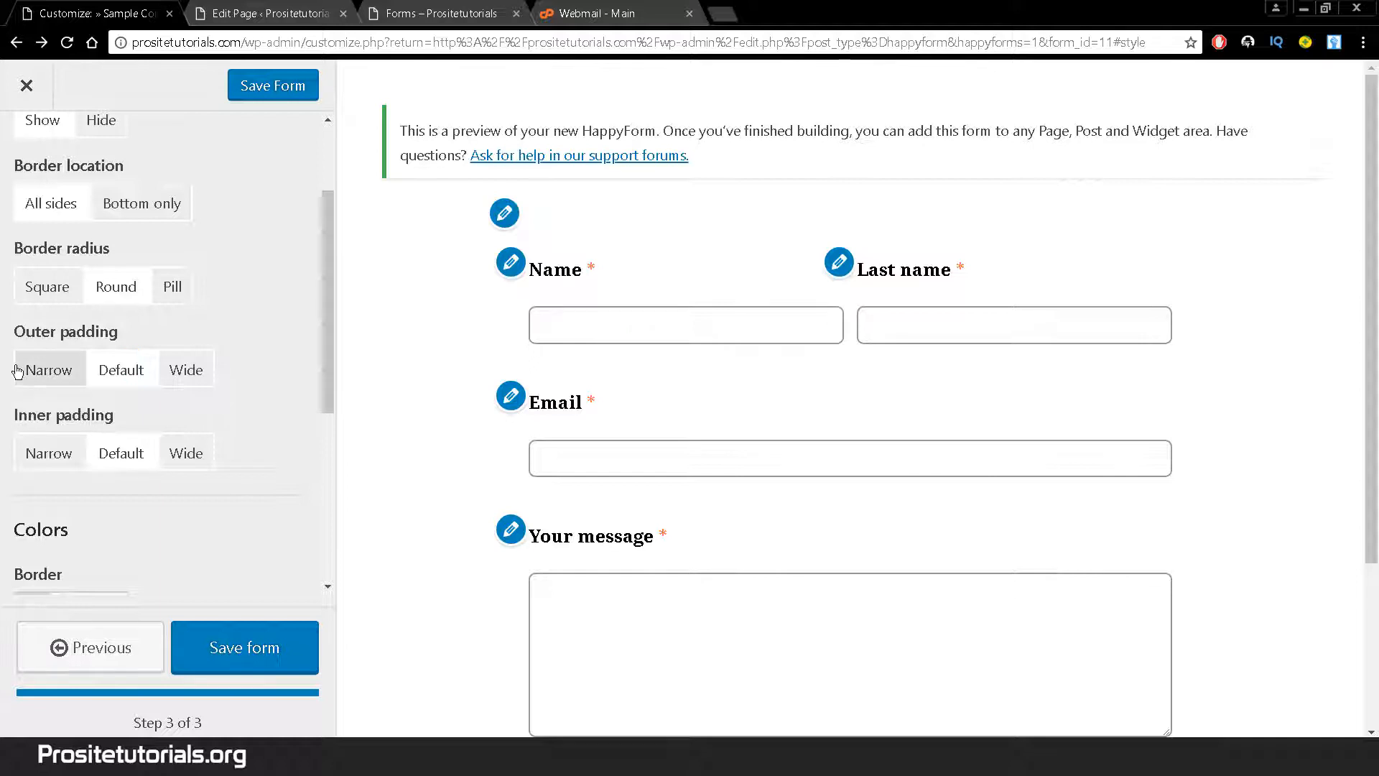
click(126, 382)
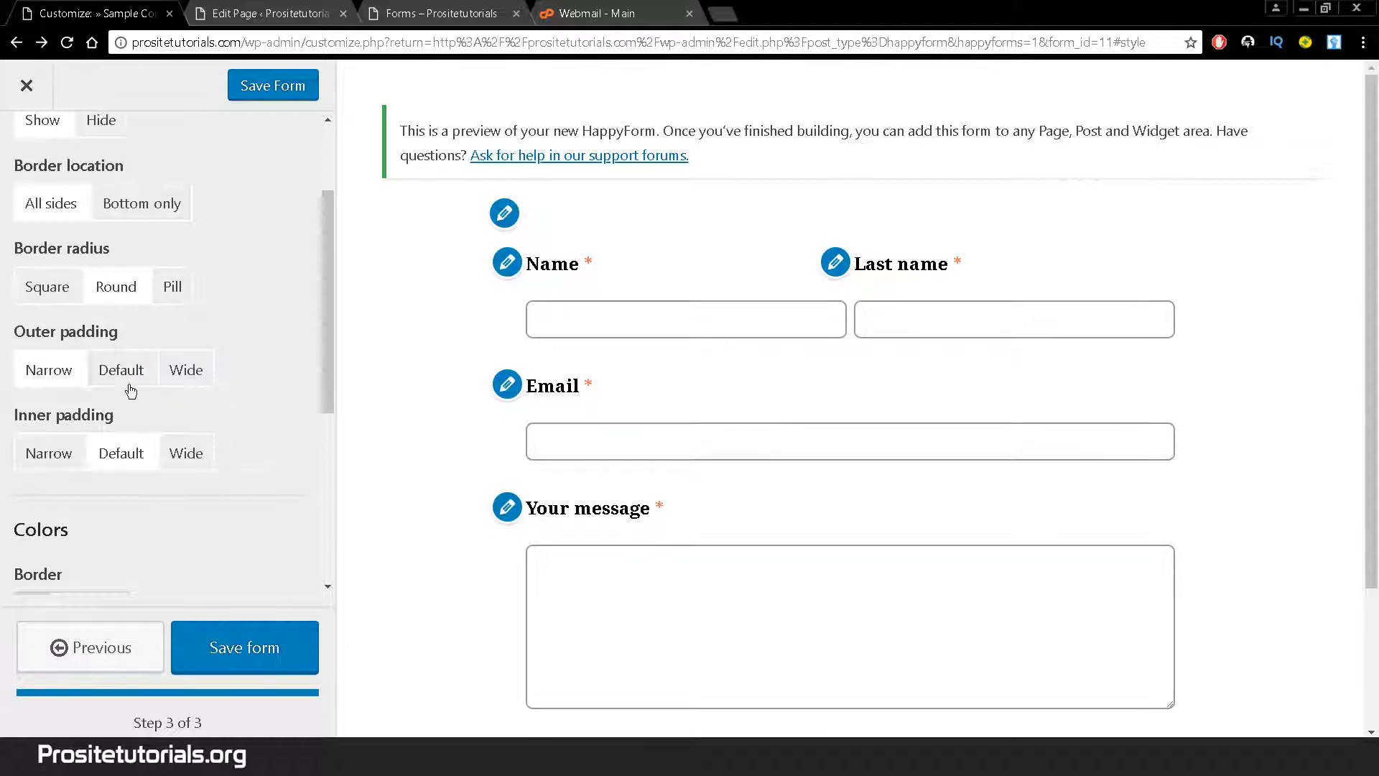
click(188, 370)
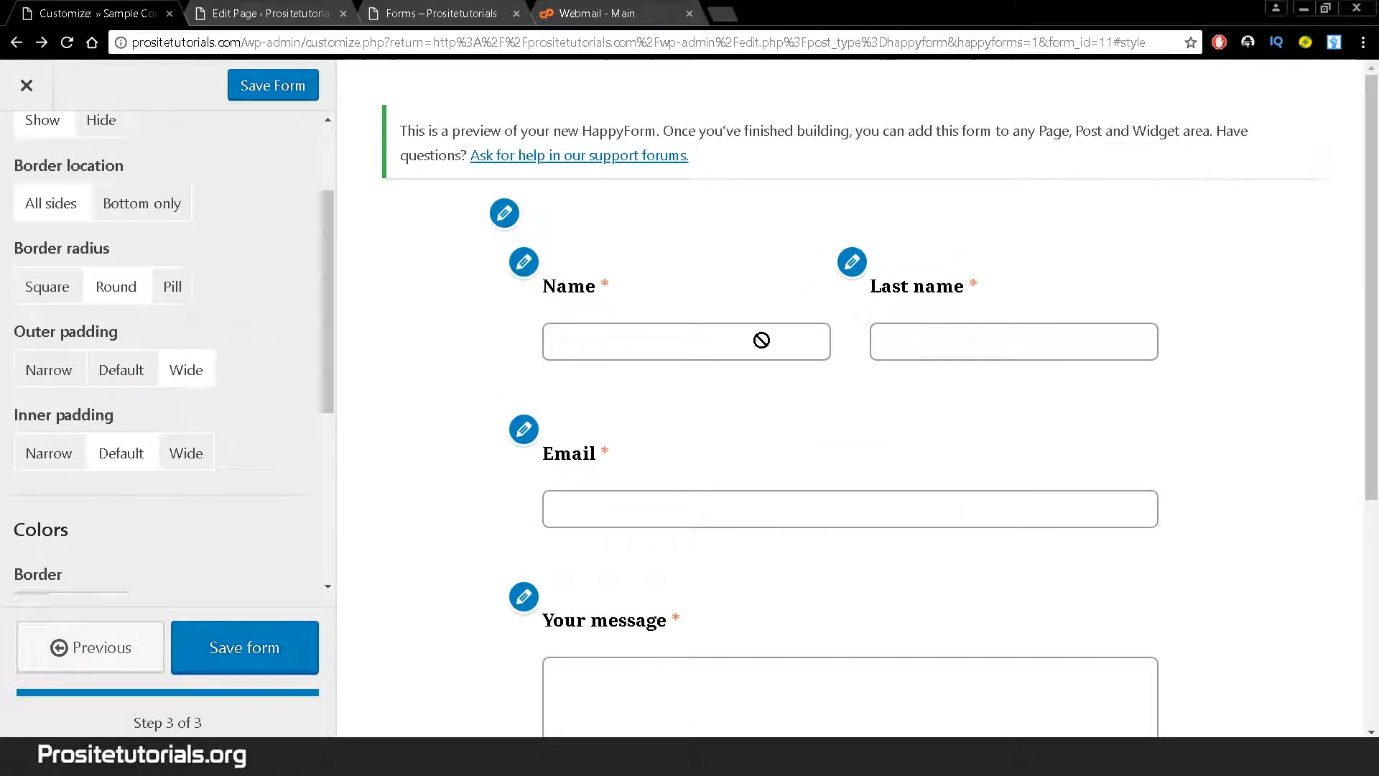
click(109, 378)
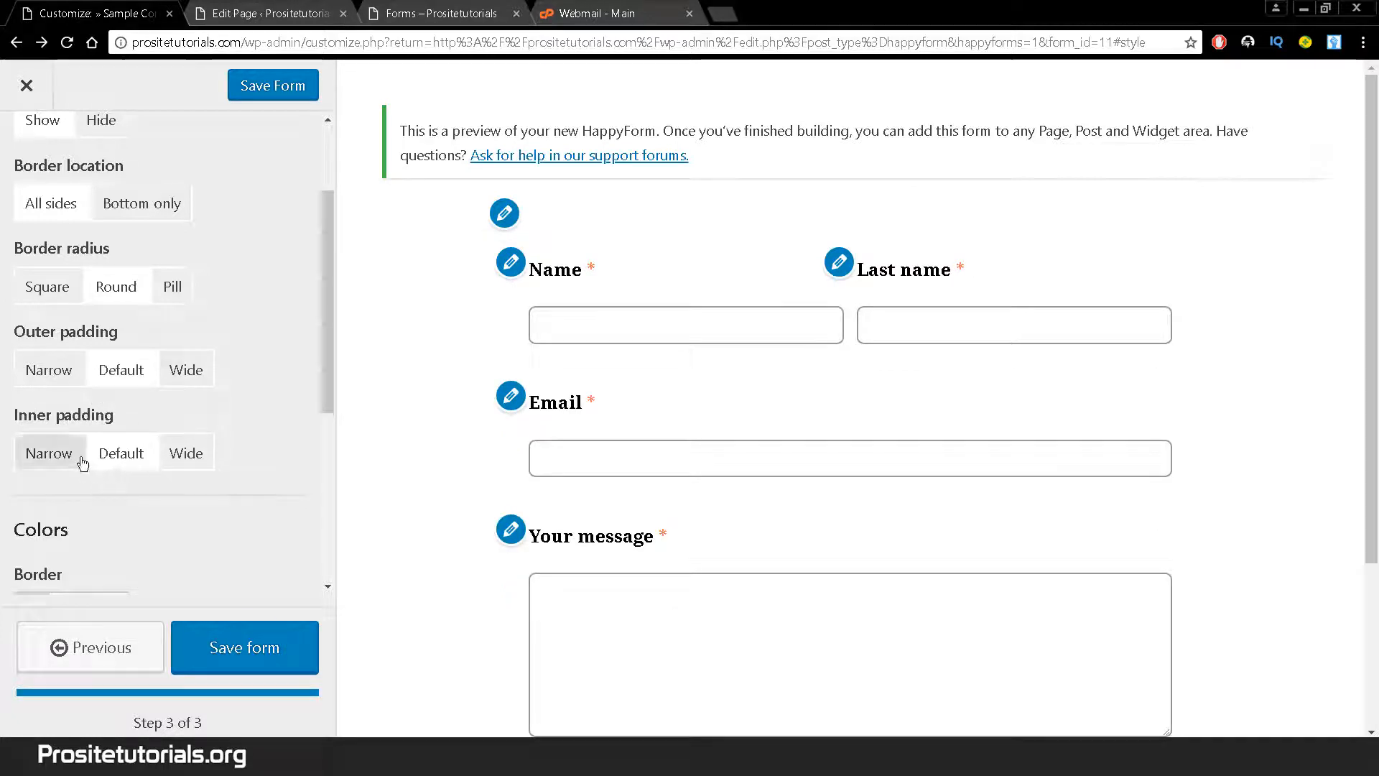
Compare wide and default inner padding, then set inner padding to Narrow
click(185, 453)
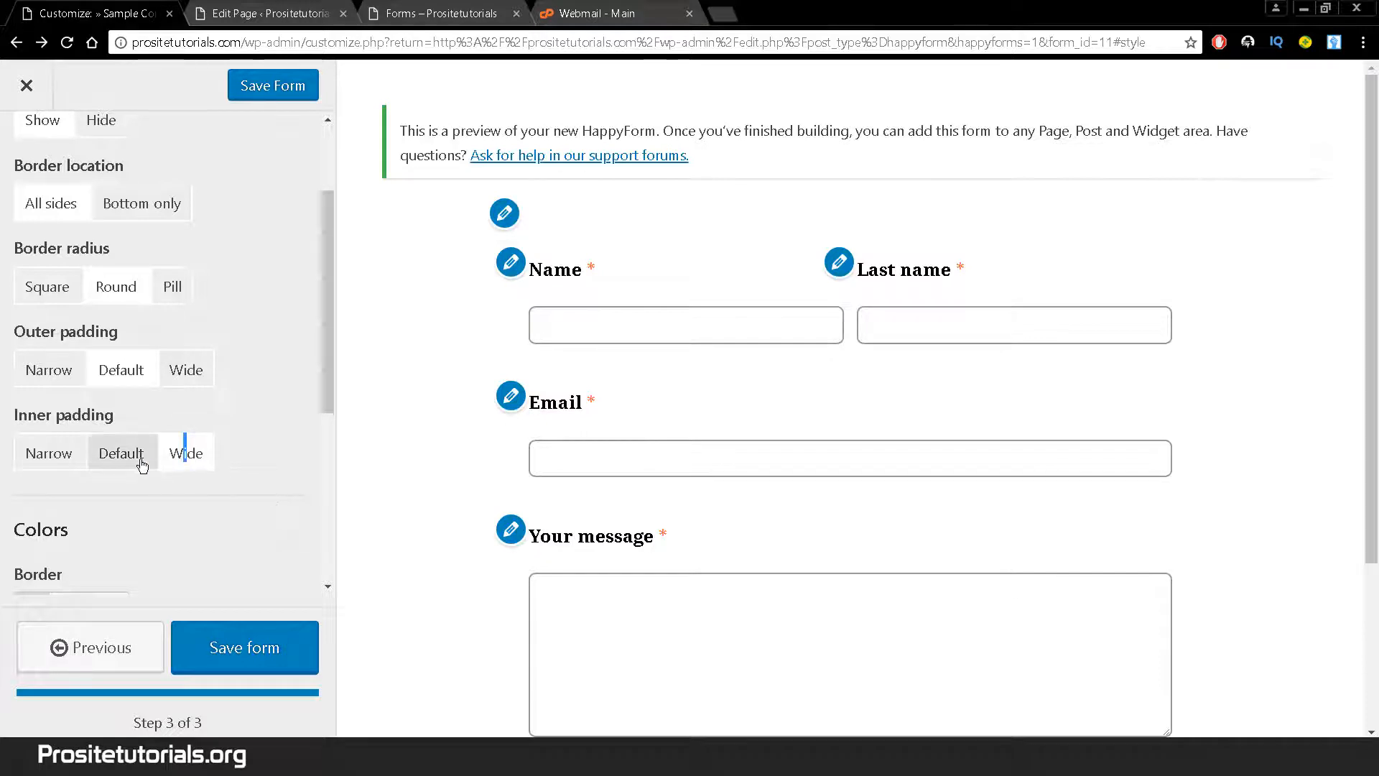
click(67, 459)
click(91, 458)
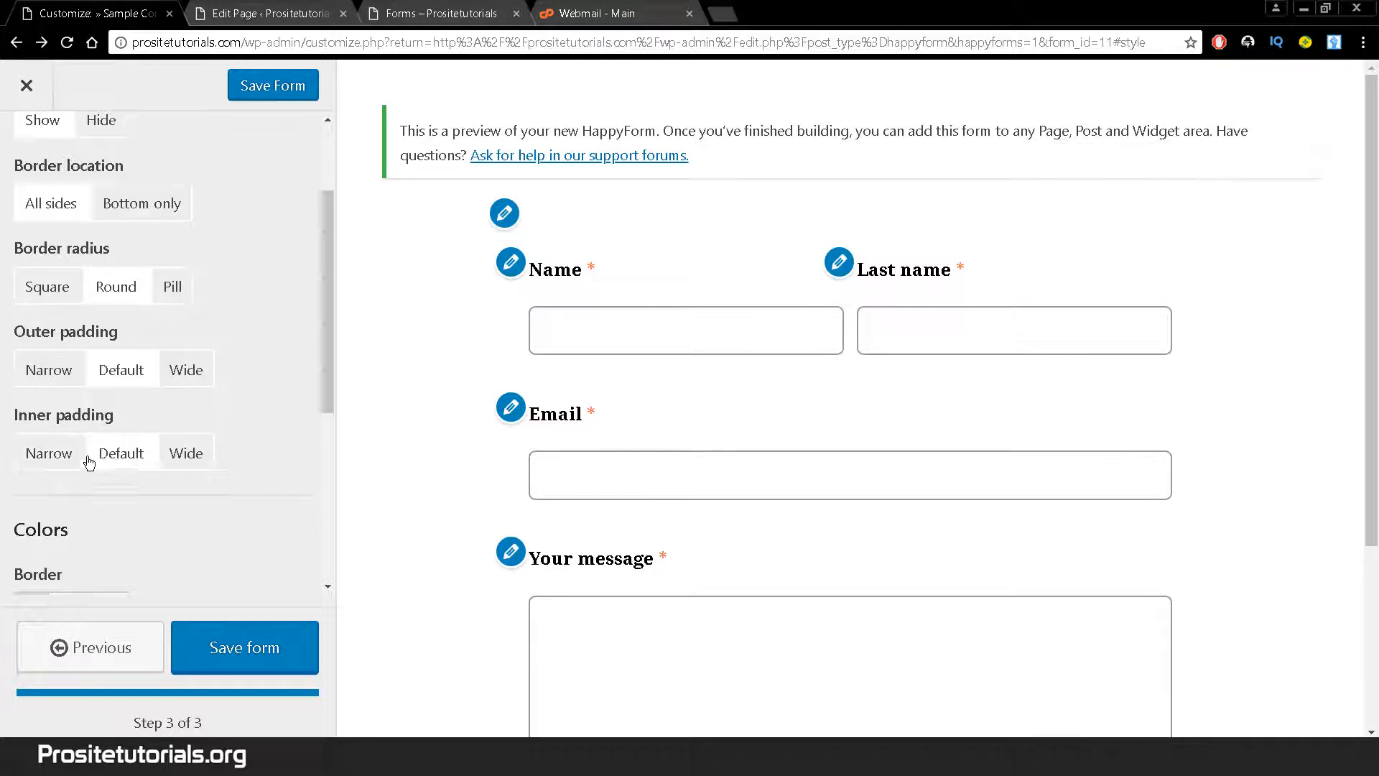
click(58, 452)
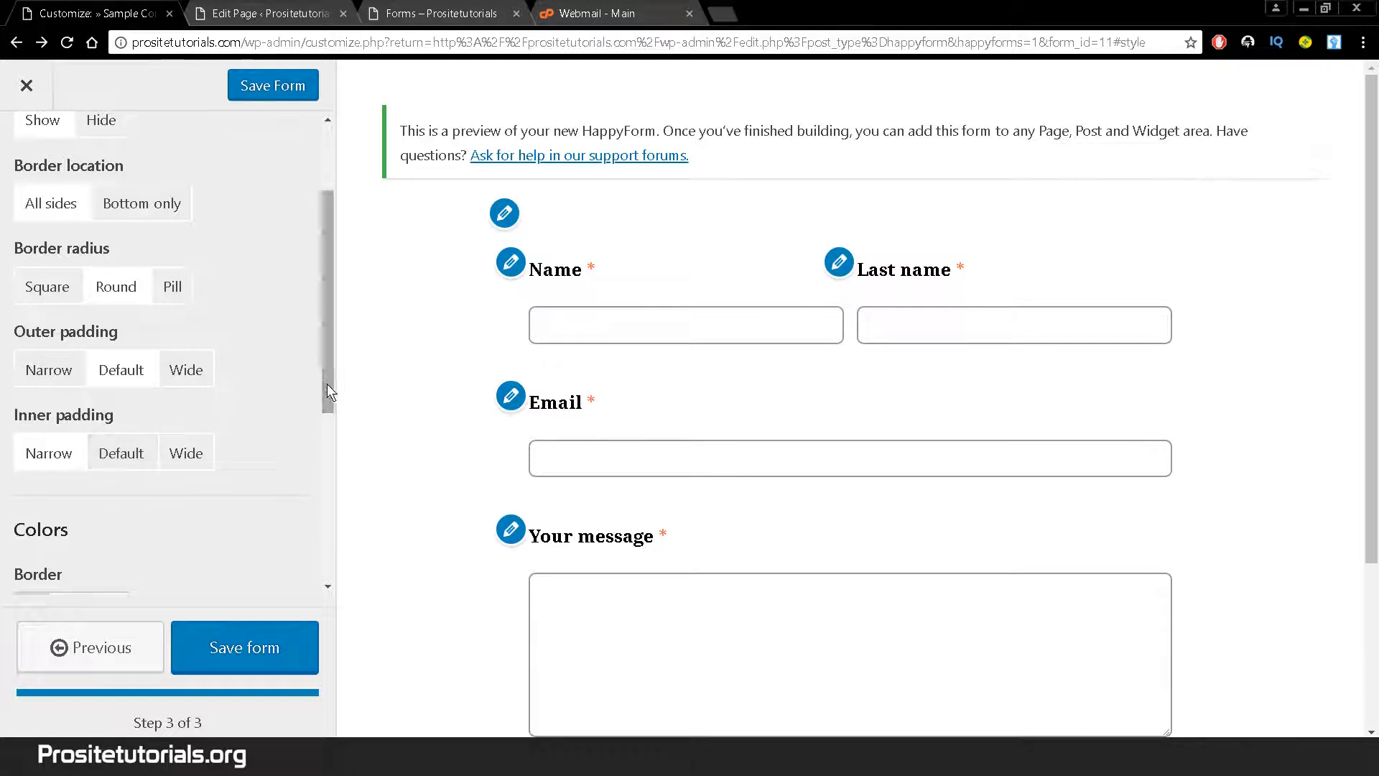
drag(326, 383, 330, 542)
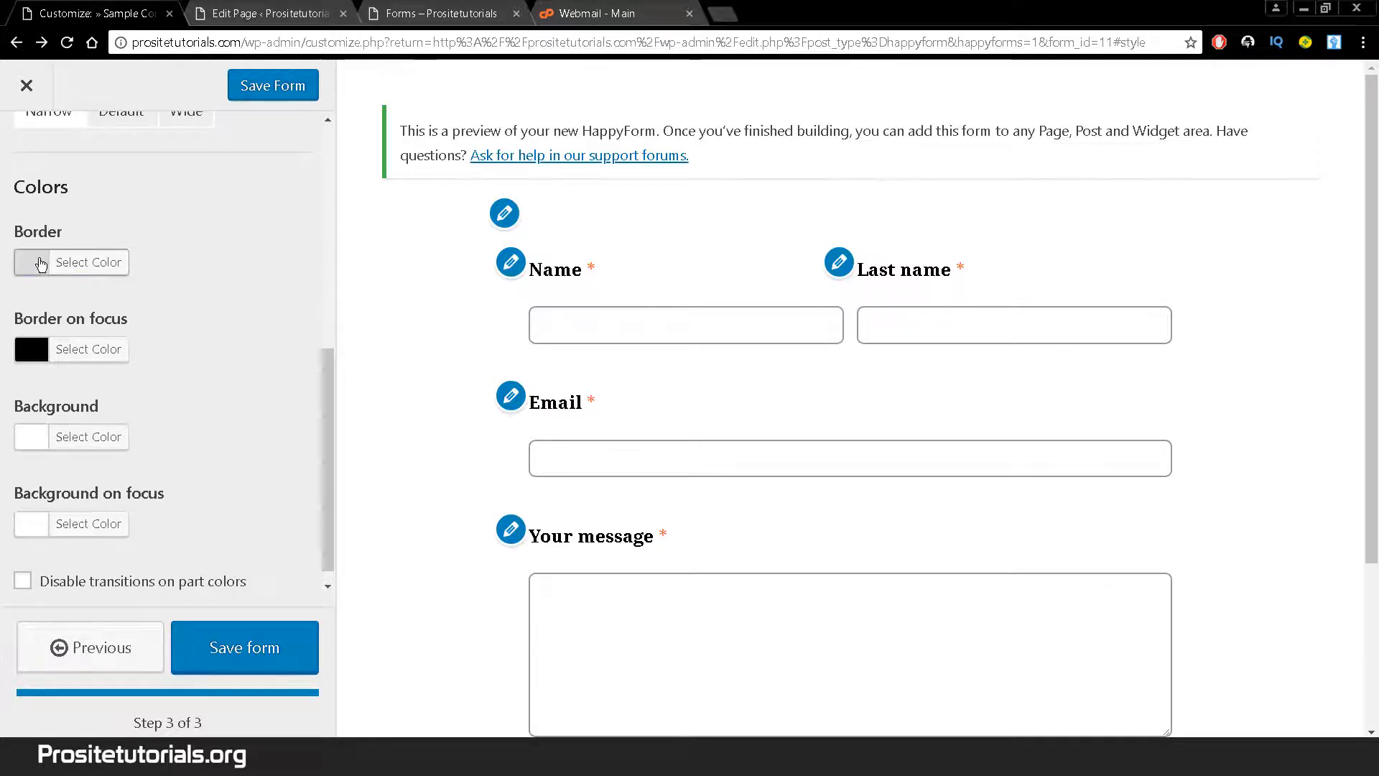
Set the field border colour to grey #777777 and preview it on the Name field
click(88, 262)
click(49, 403)
click(6, 365)
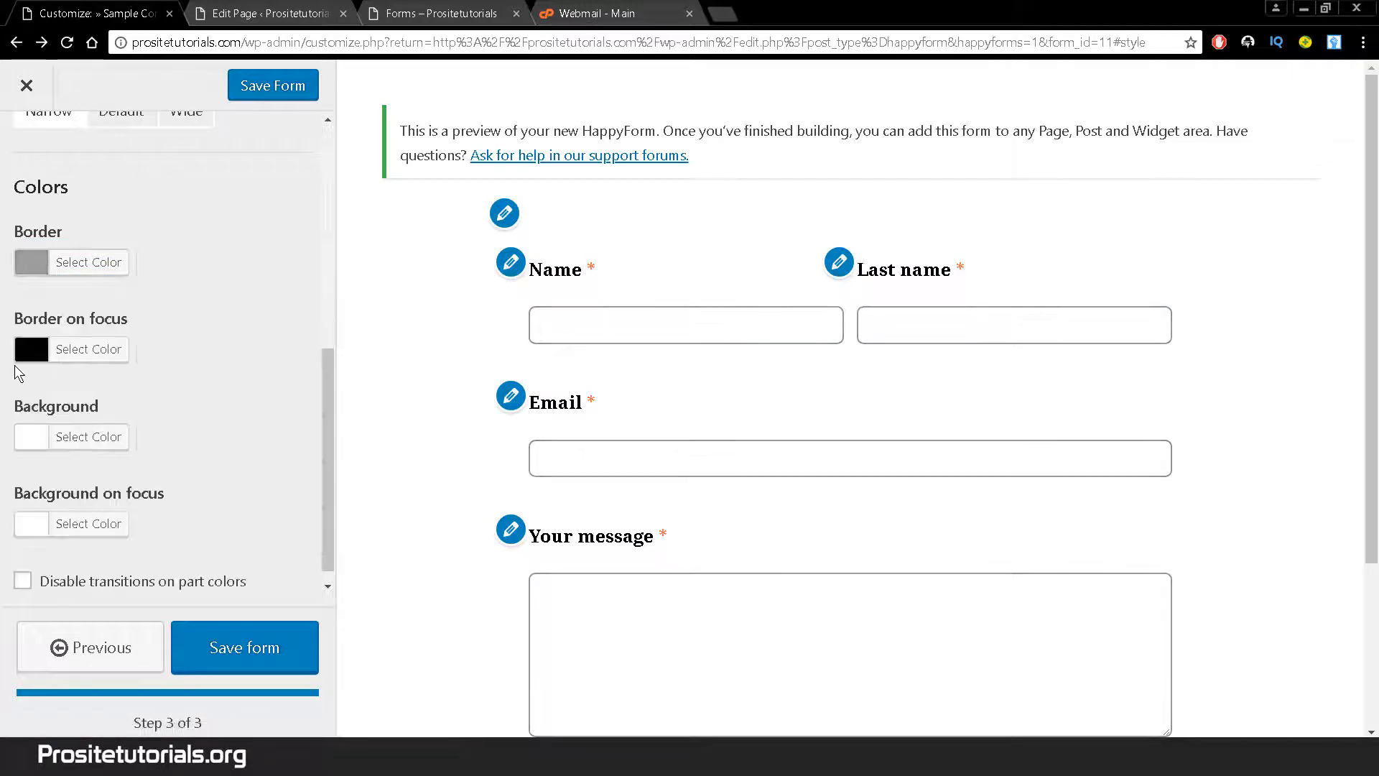
click(799, 321)
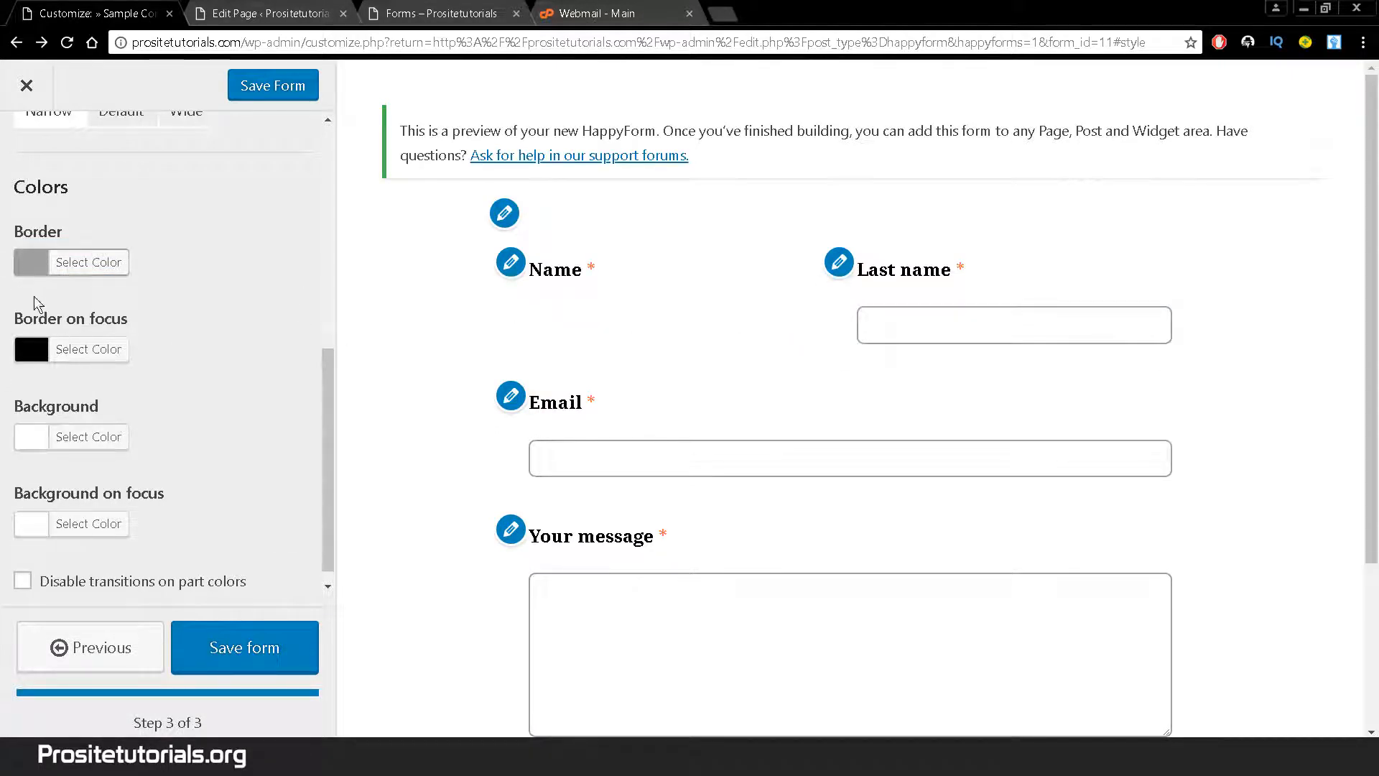
click(22, 352)
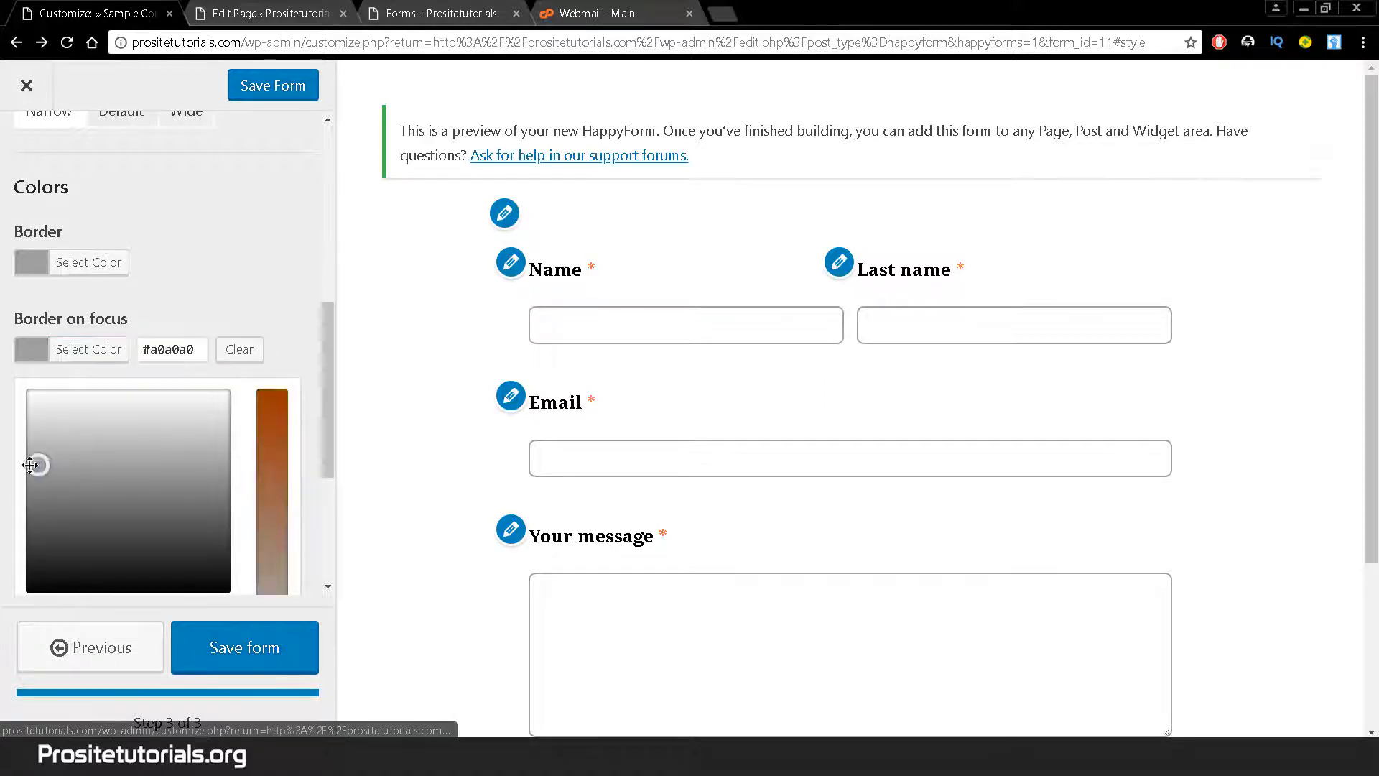
click(6, 577)
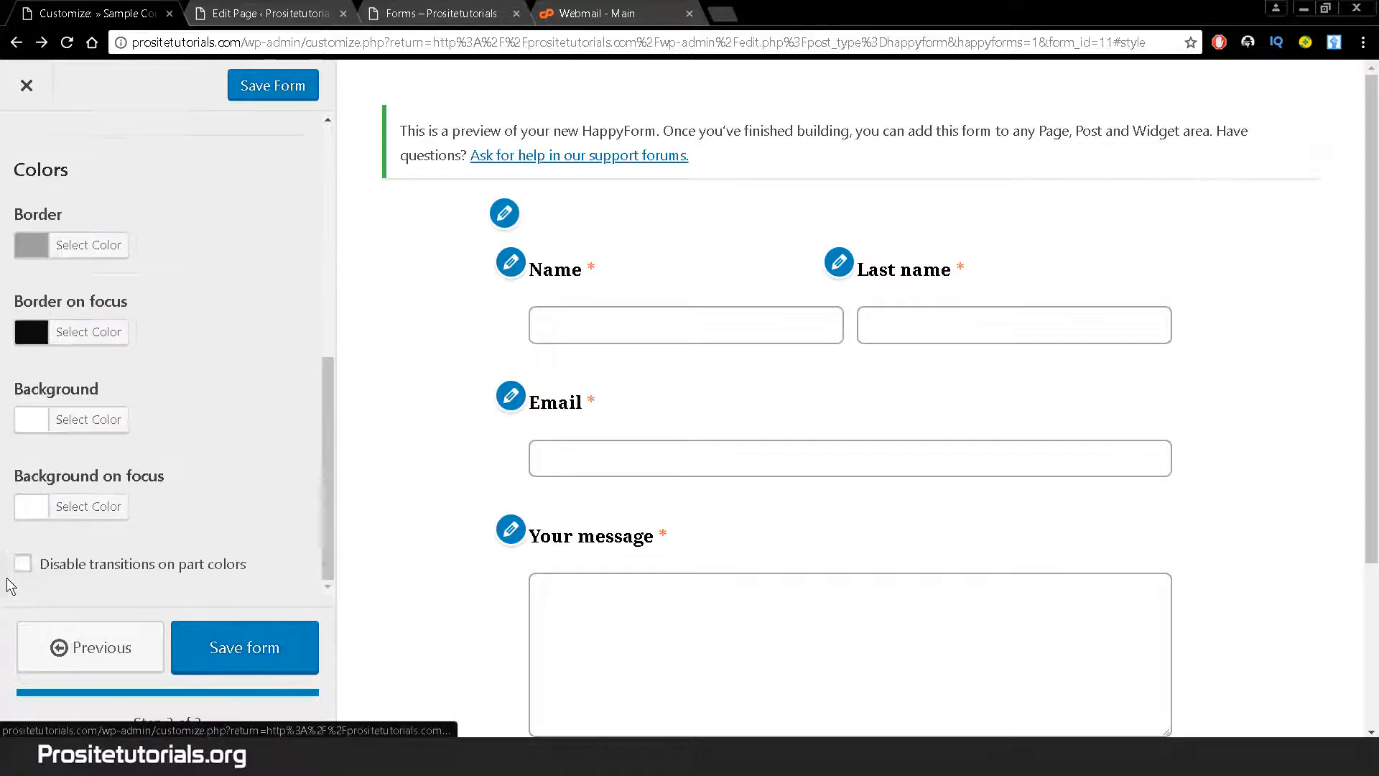
click(609, 324)
Set the border-on-focus colour to red #dd3333 and check it on each form field
click(33, 335)
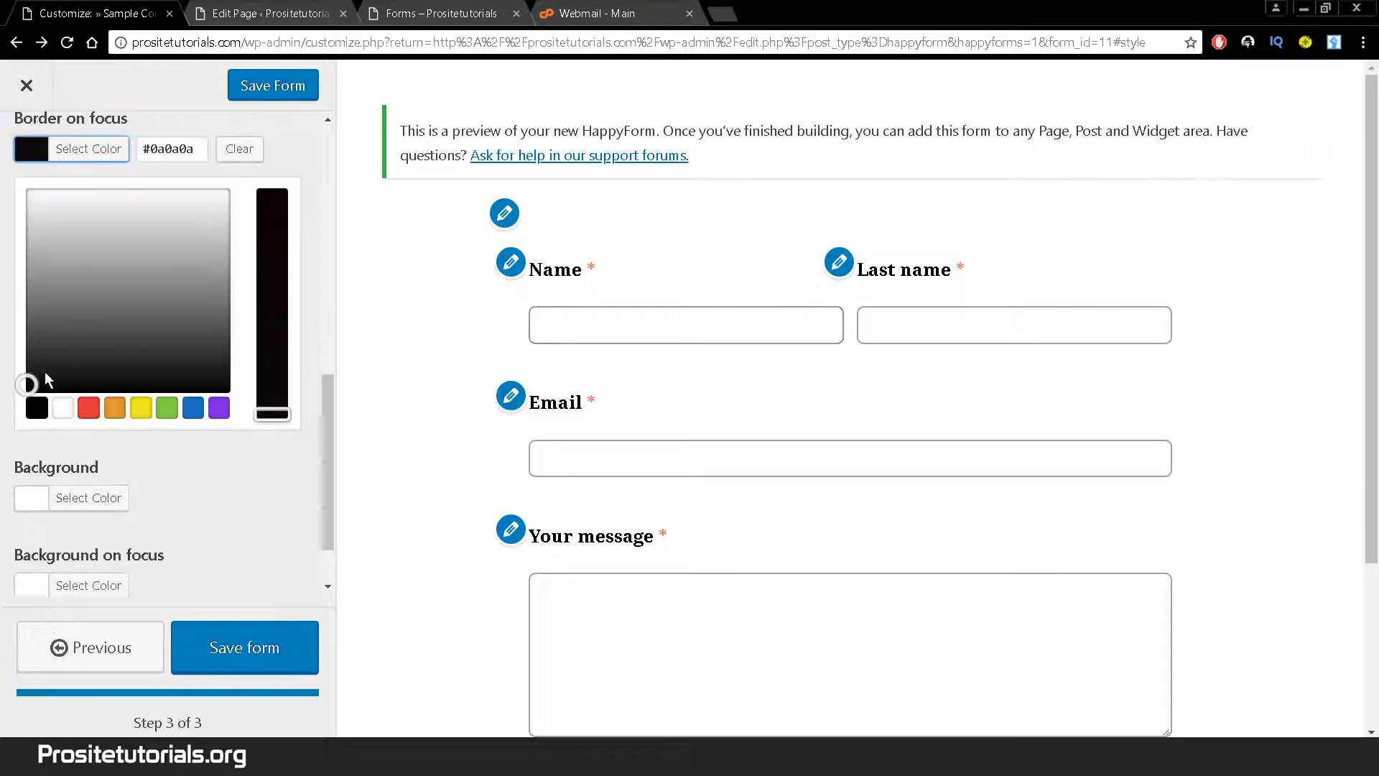
click(86, 409)
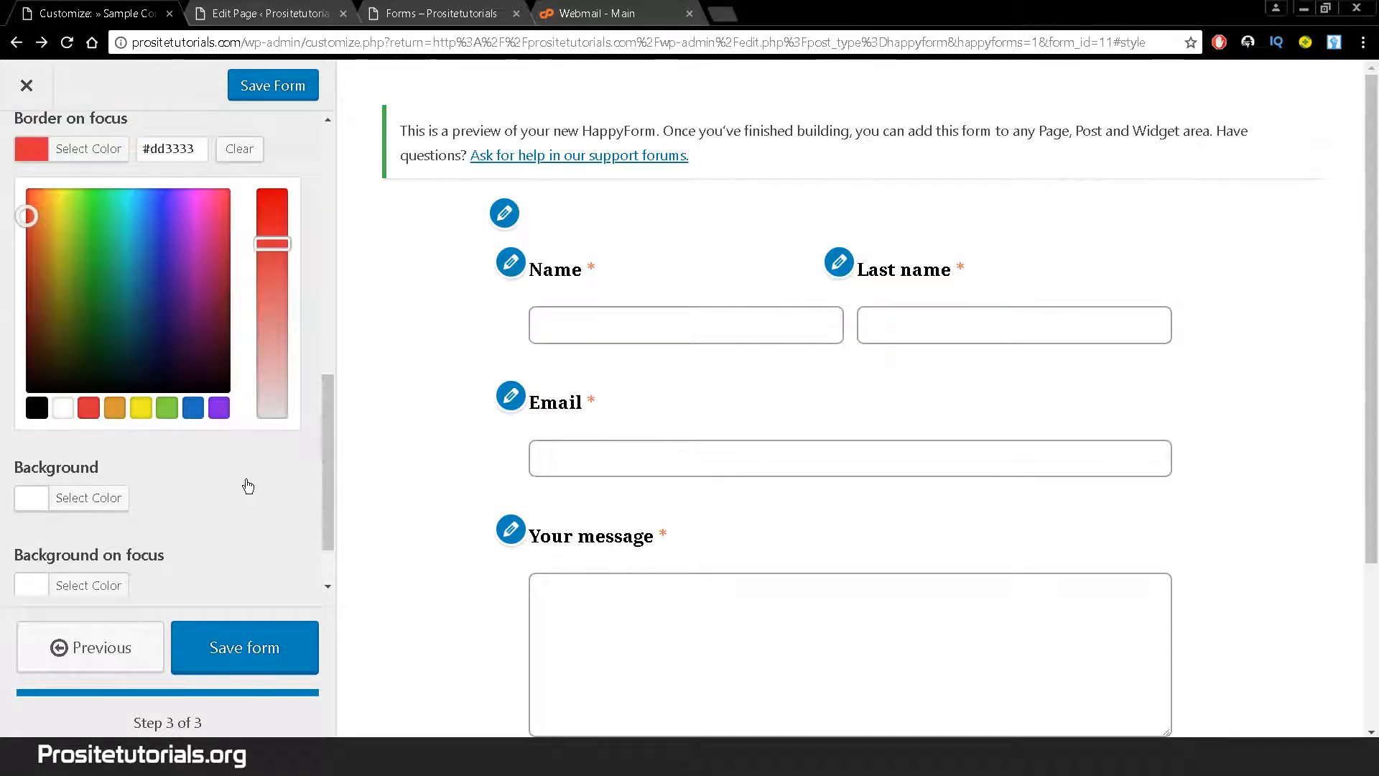
click(247, 487)
click(580, 319)
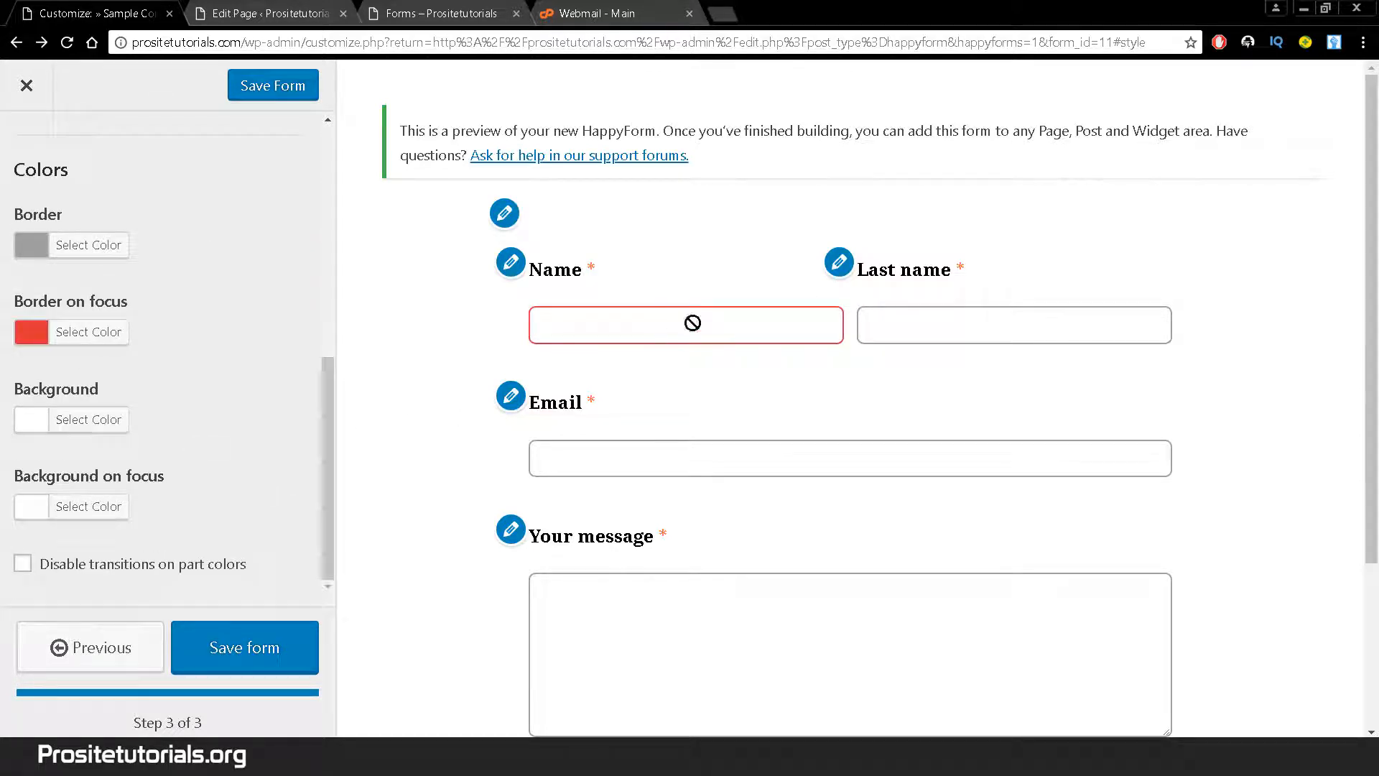
click(889, 337)
click(815, 443)
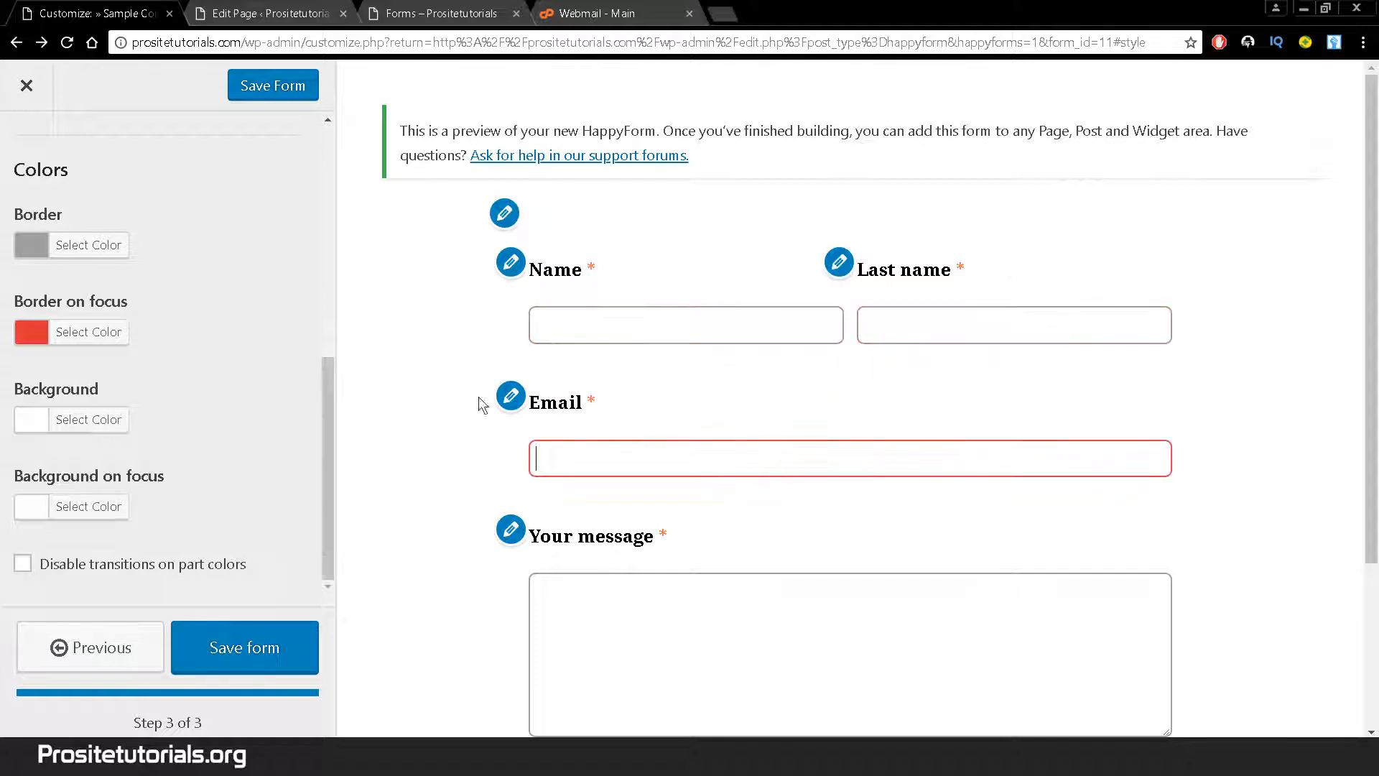
click(584, 326)
click(731, 620)
click(568, 323)
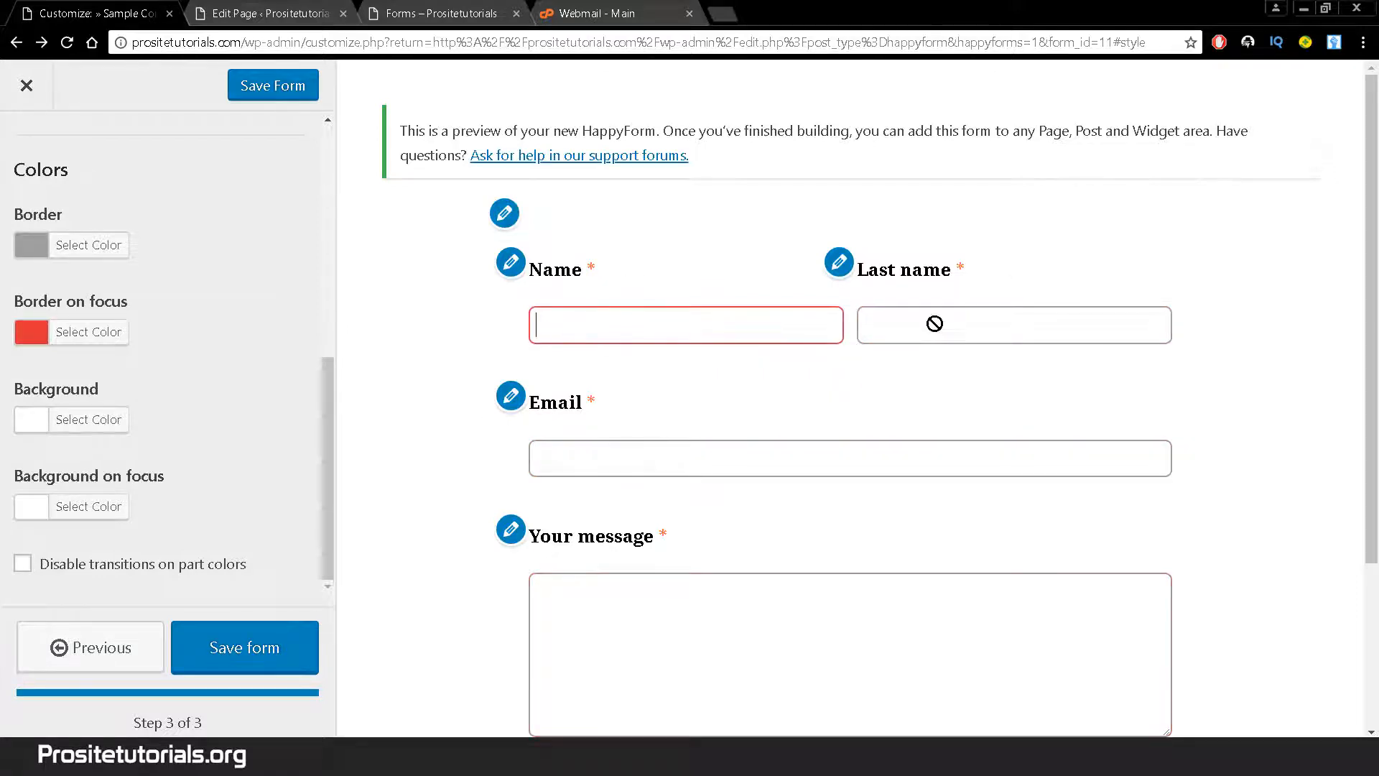
click(908, 328)
scroll(1370, 447, down, 3)
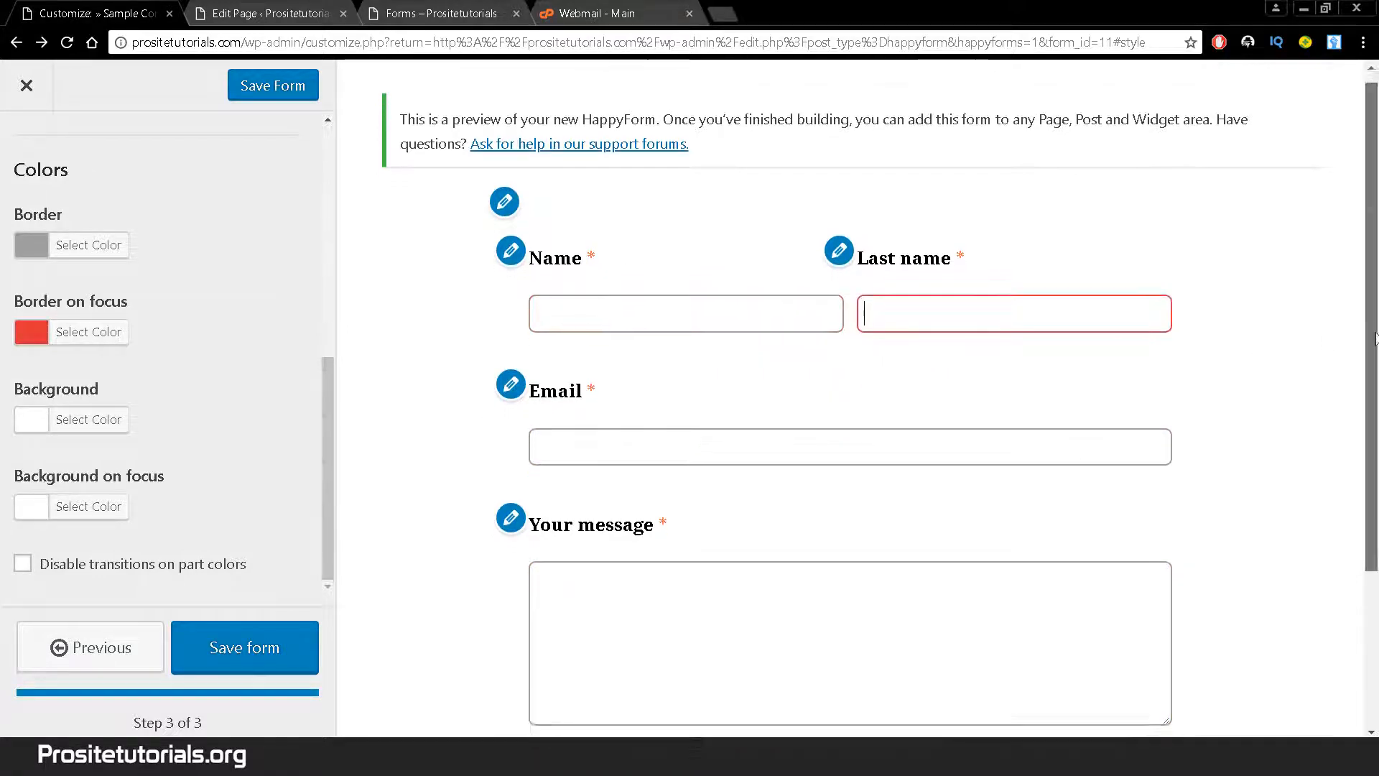
click(665, 441)
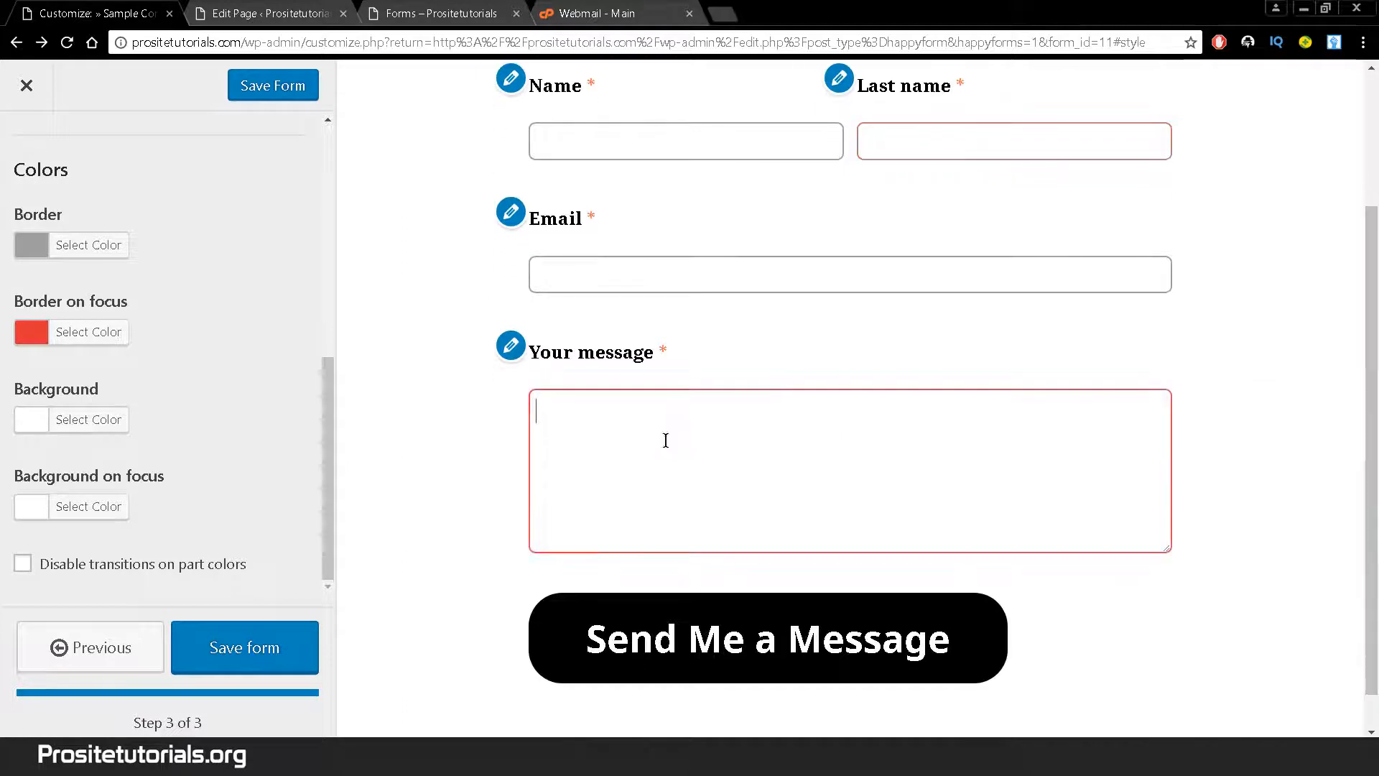
Try near-black and light grey field backgrounds and a near-black focus background, previewing the fields
click(34, 419)
drag(42, 469, 2, 479)
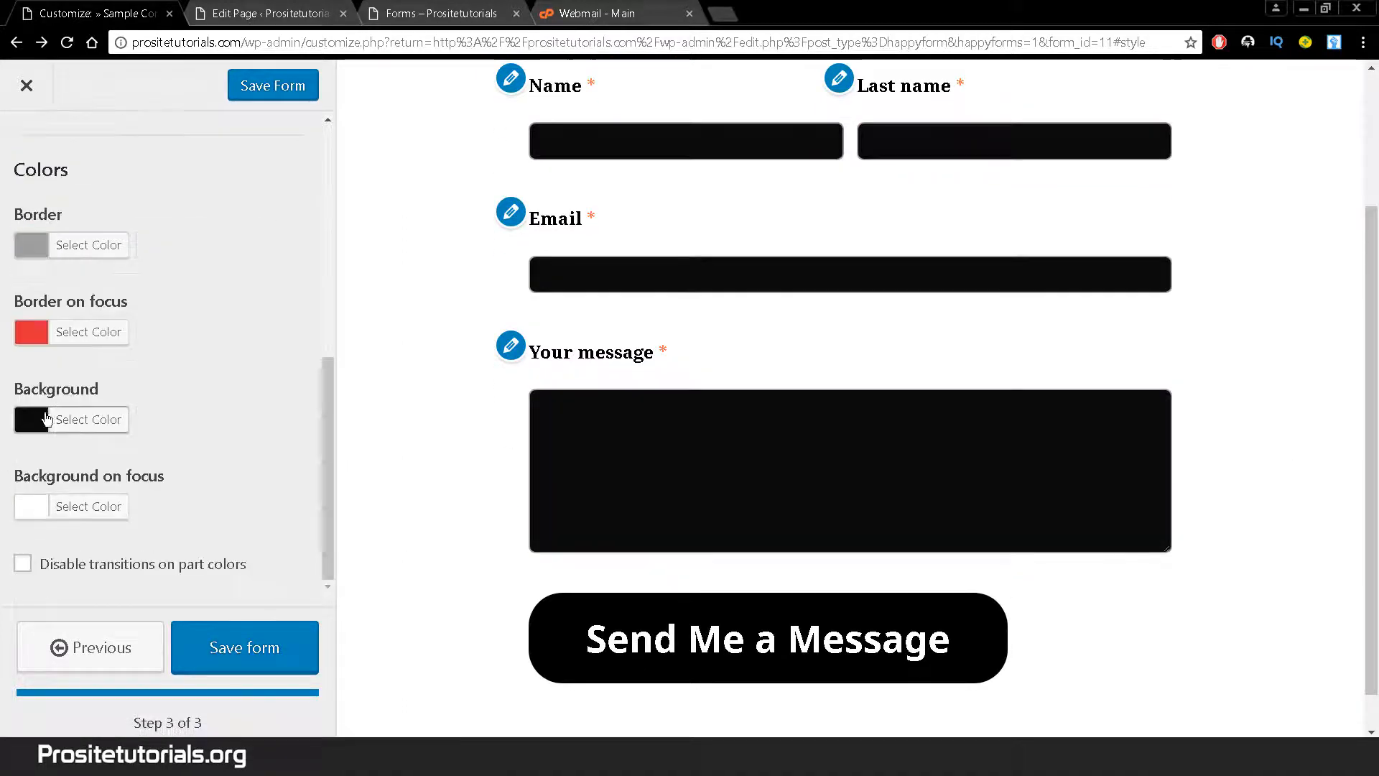
click(34, 419)
drag(54, 404, 6, 330)
click(6, 330)
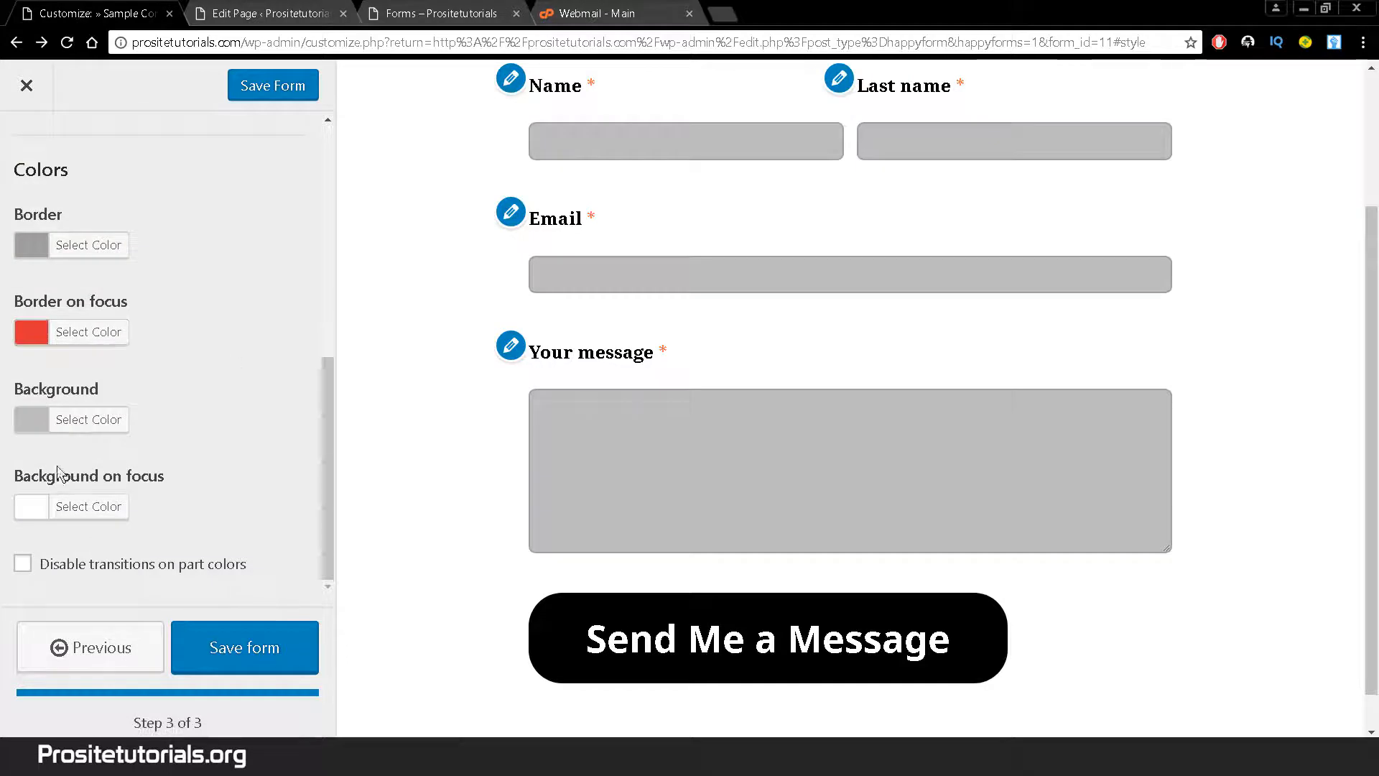
click(36, 500)
drag(40, 496, 4, 562)
click(3, 562)
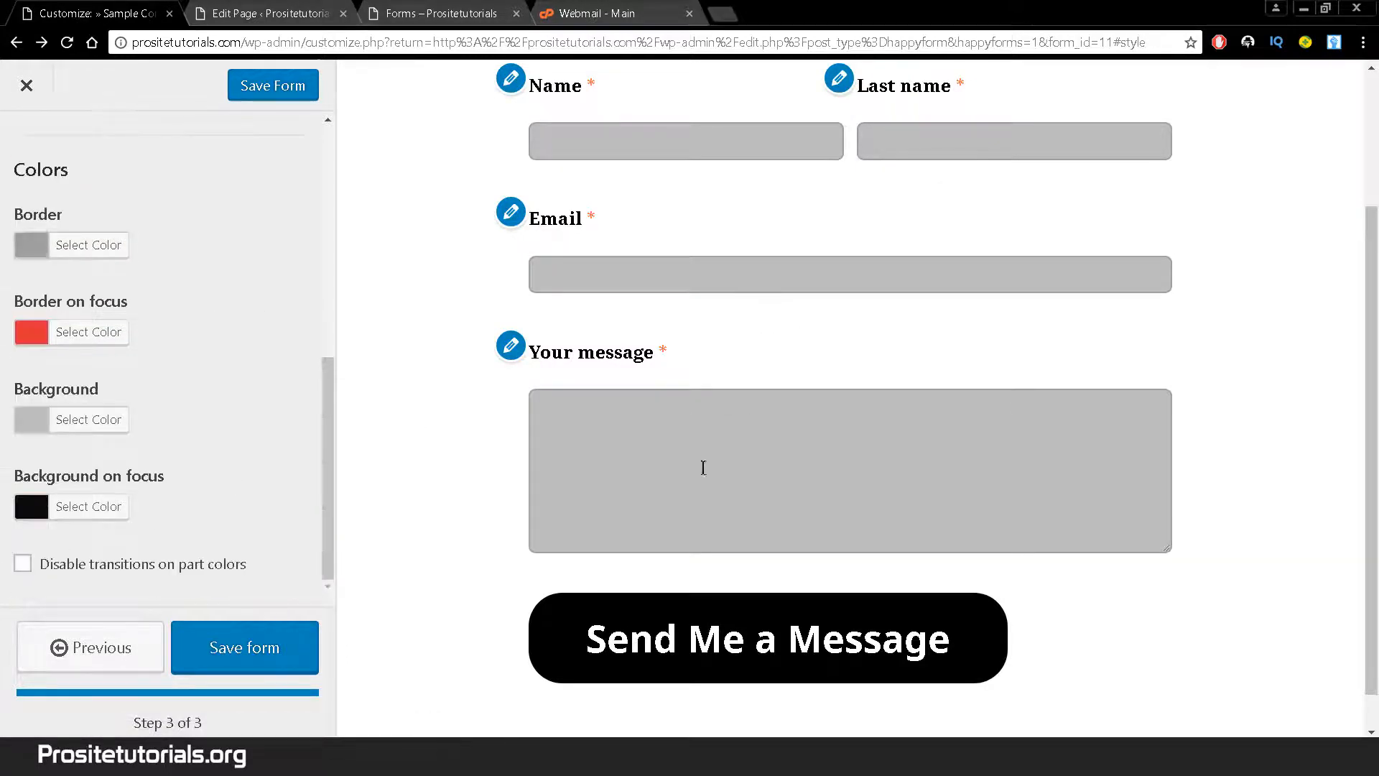
click(652, 440)
click(650, 273)
click(632, 133)
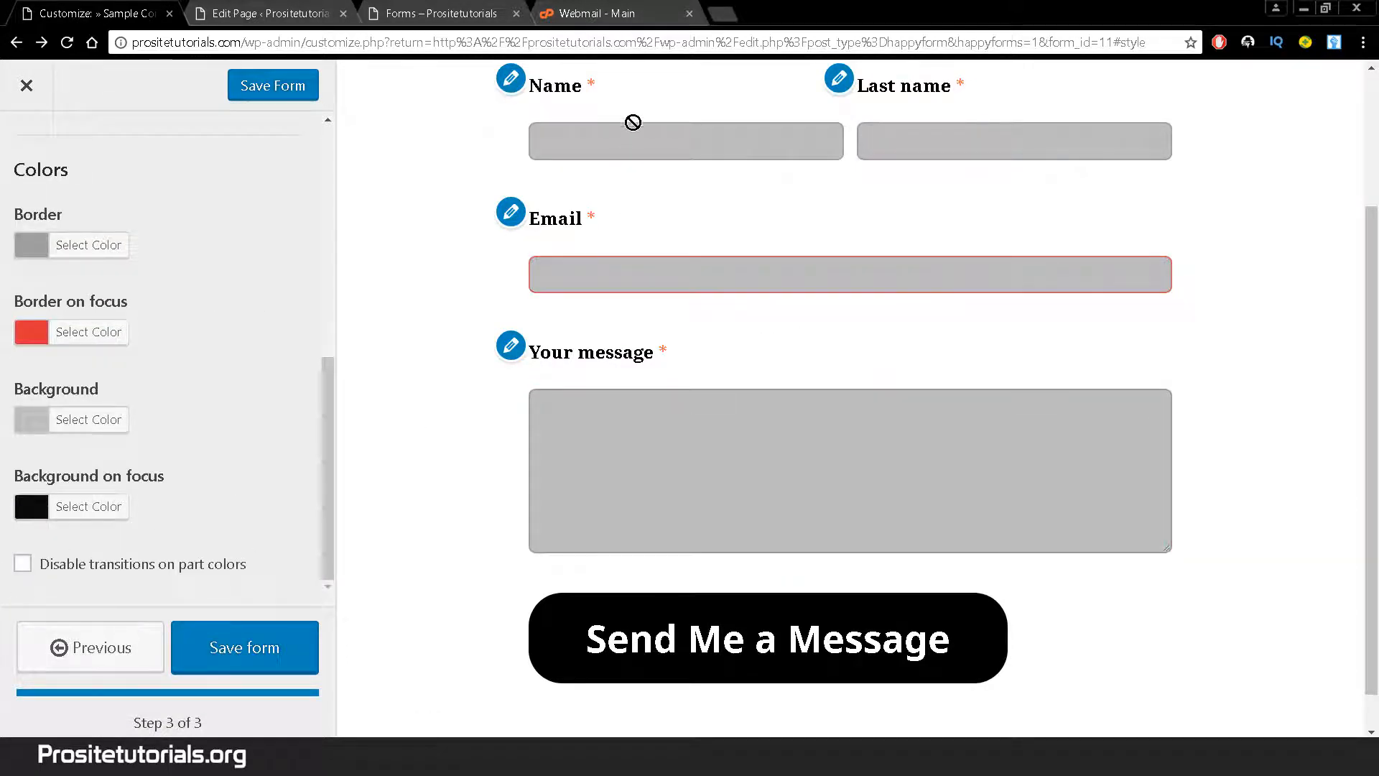
Reset Background and Background on focus to white and return to the style sections
click(26, 513)
drag(27, 562, 74, 315)
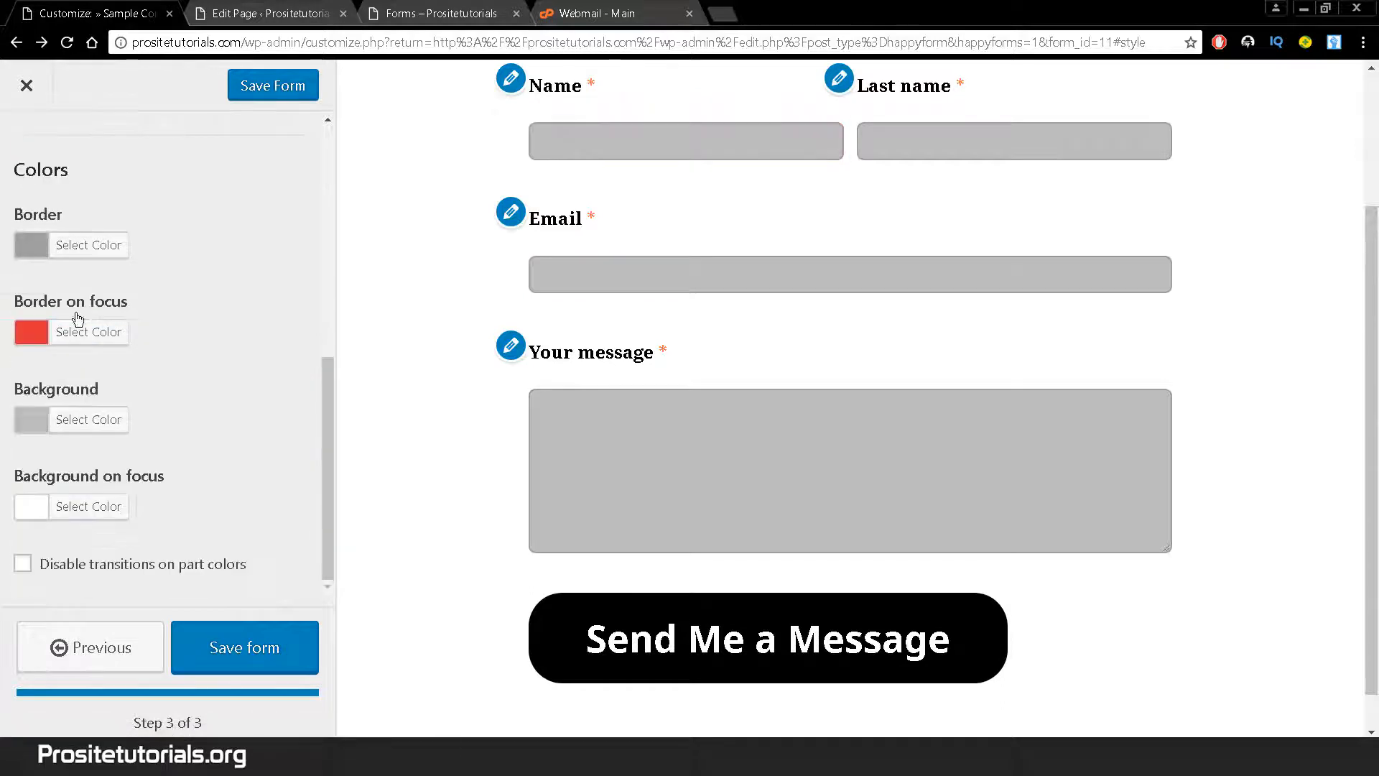
click(41, 424)
click(312, 210)
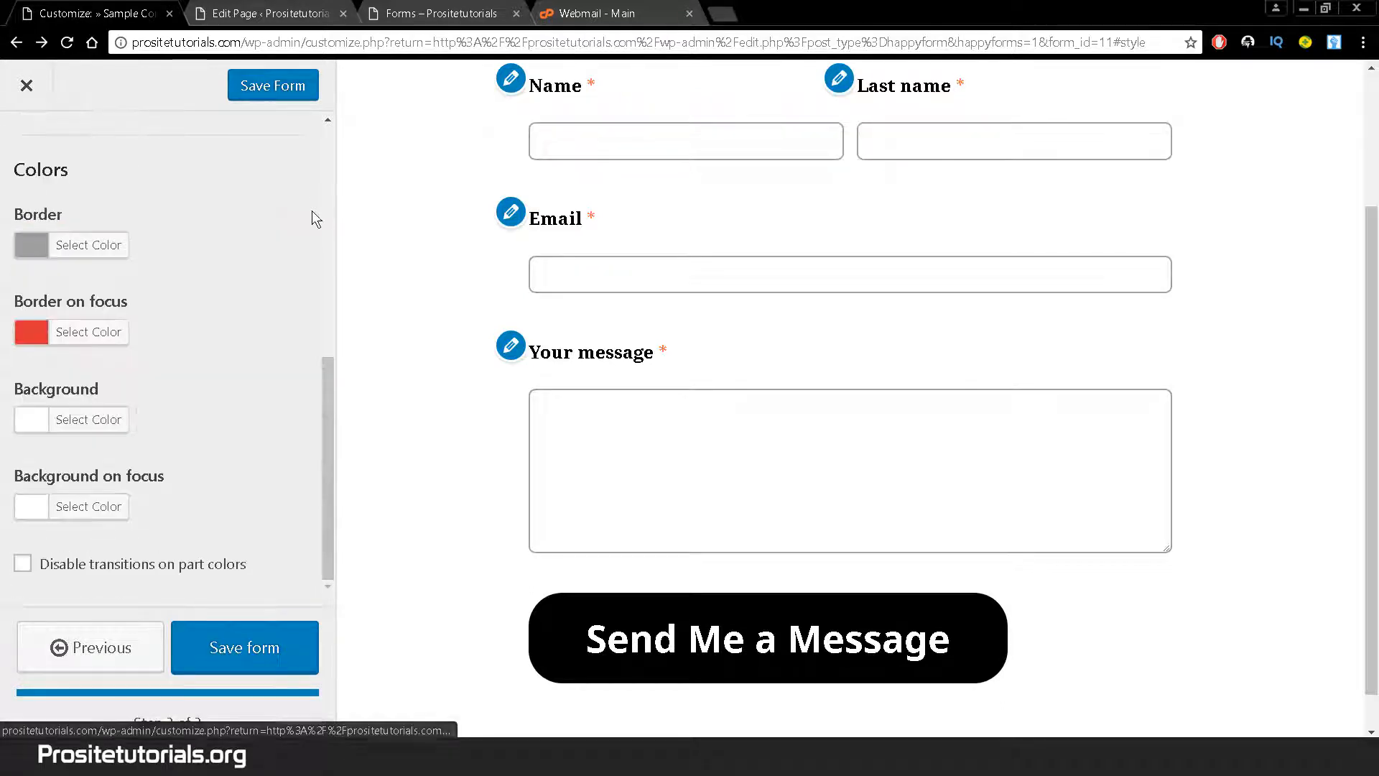
drag(321, 491, 330, 566)
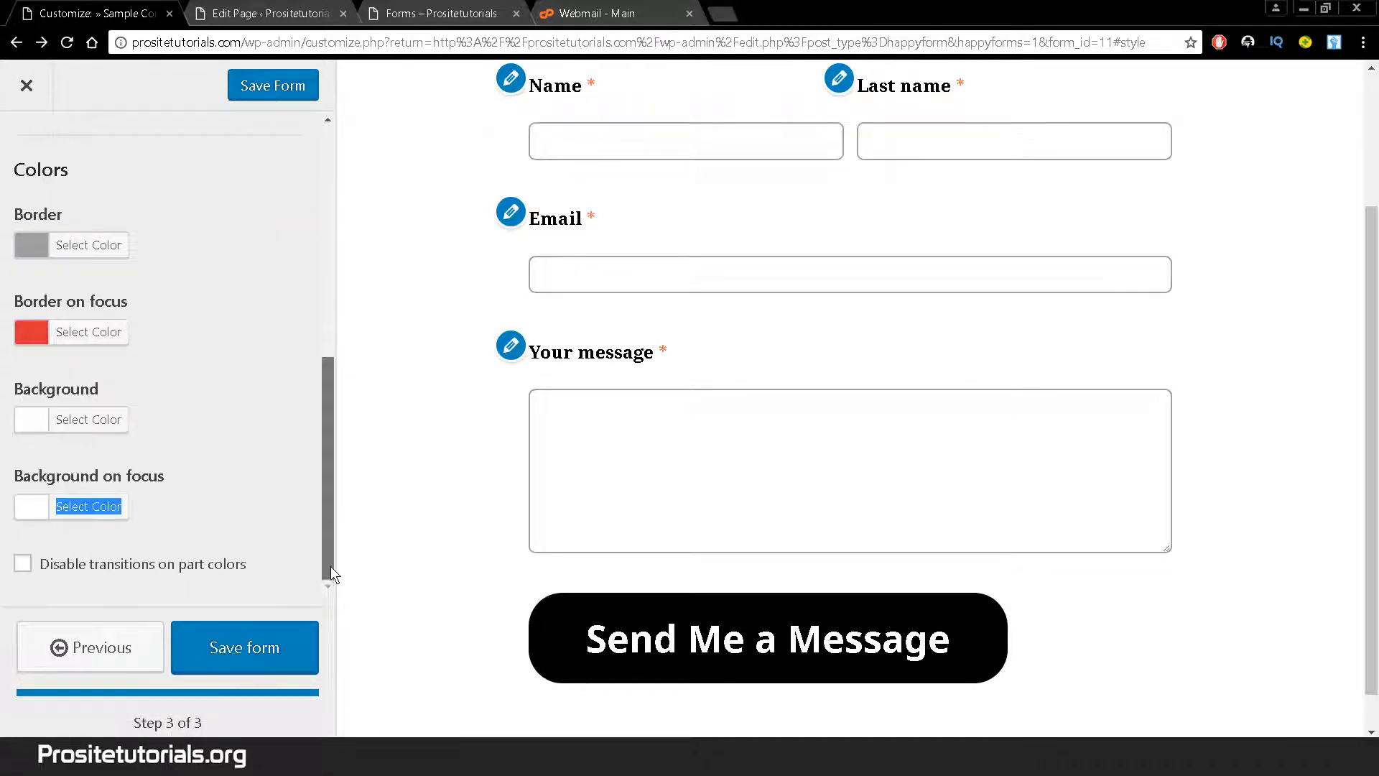
scroll(201, 248, up, 4)
scroll(203, 256, up, 2)
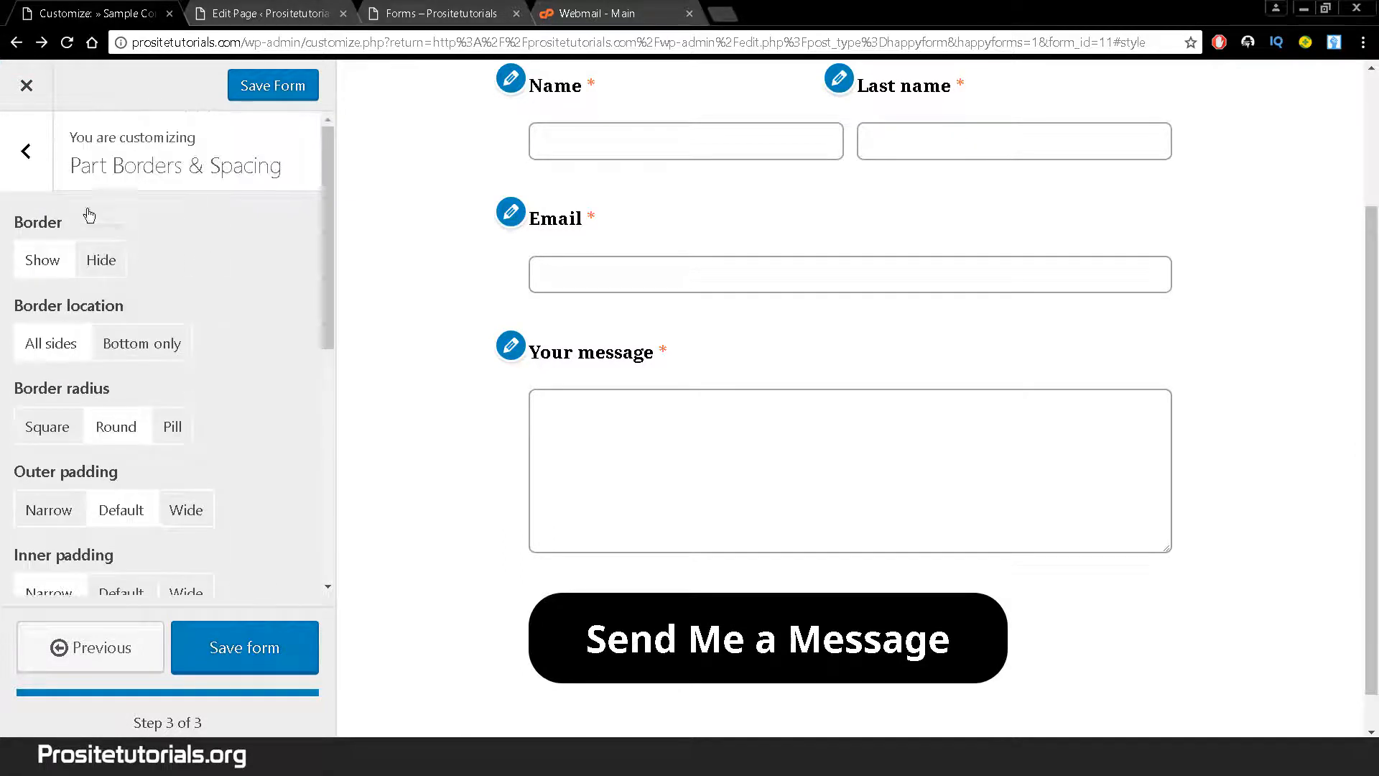
click(28, 149)
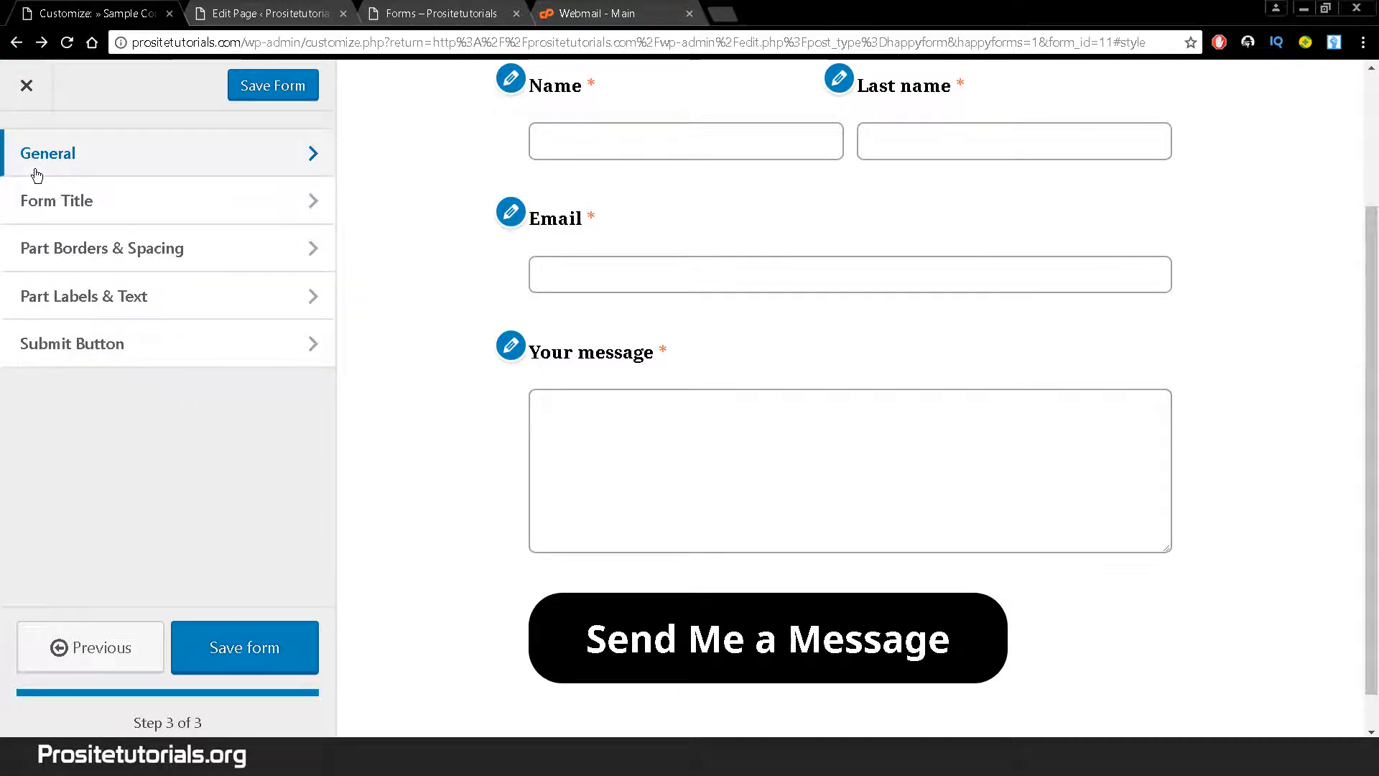
In Part Labels & Text, keep part titles shown and left-aligned at font size 22
click(65, 295)
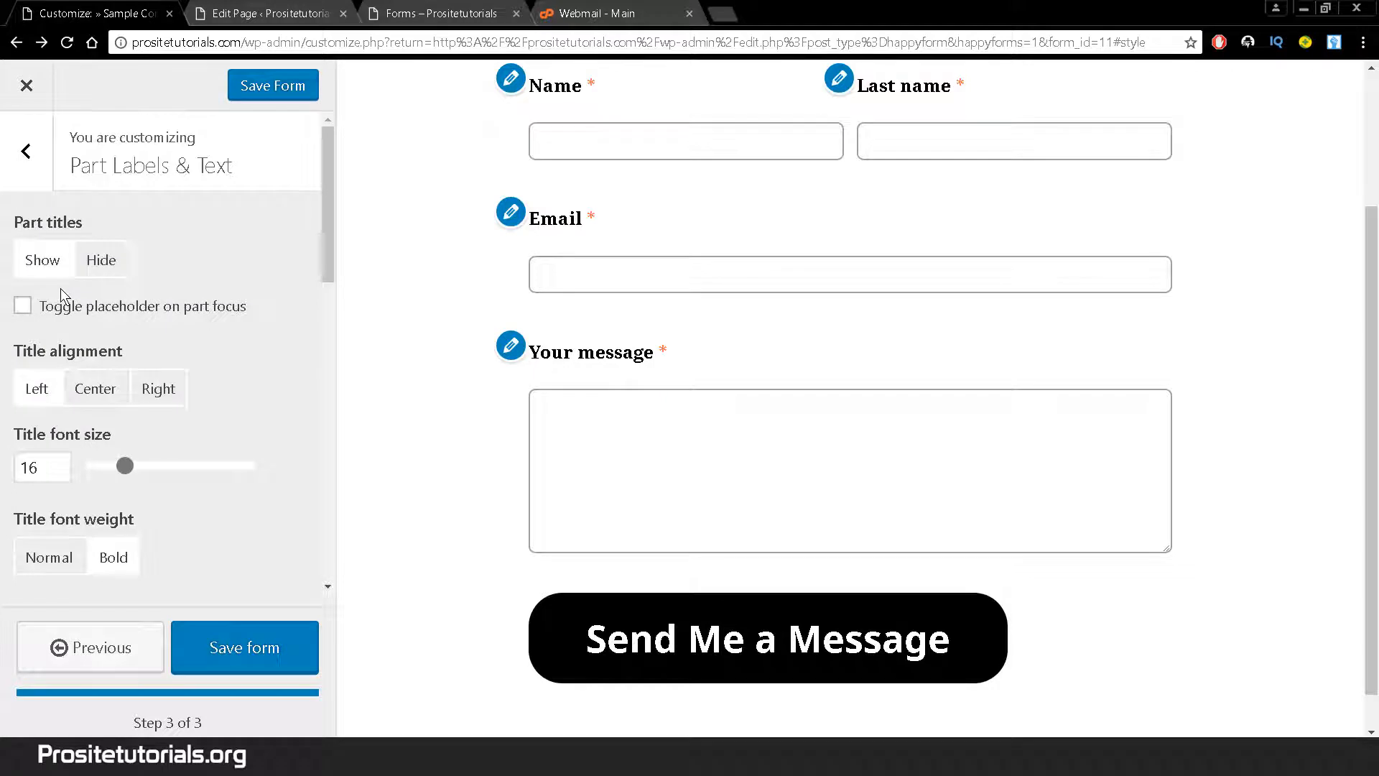
scroll(866, 252, up, 3)
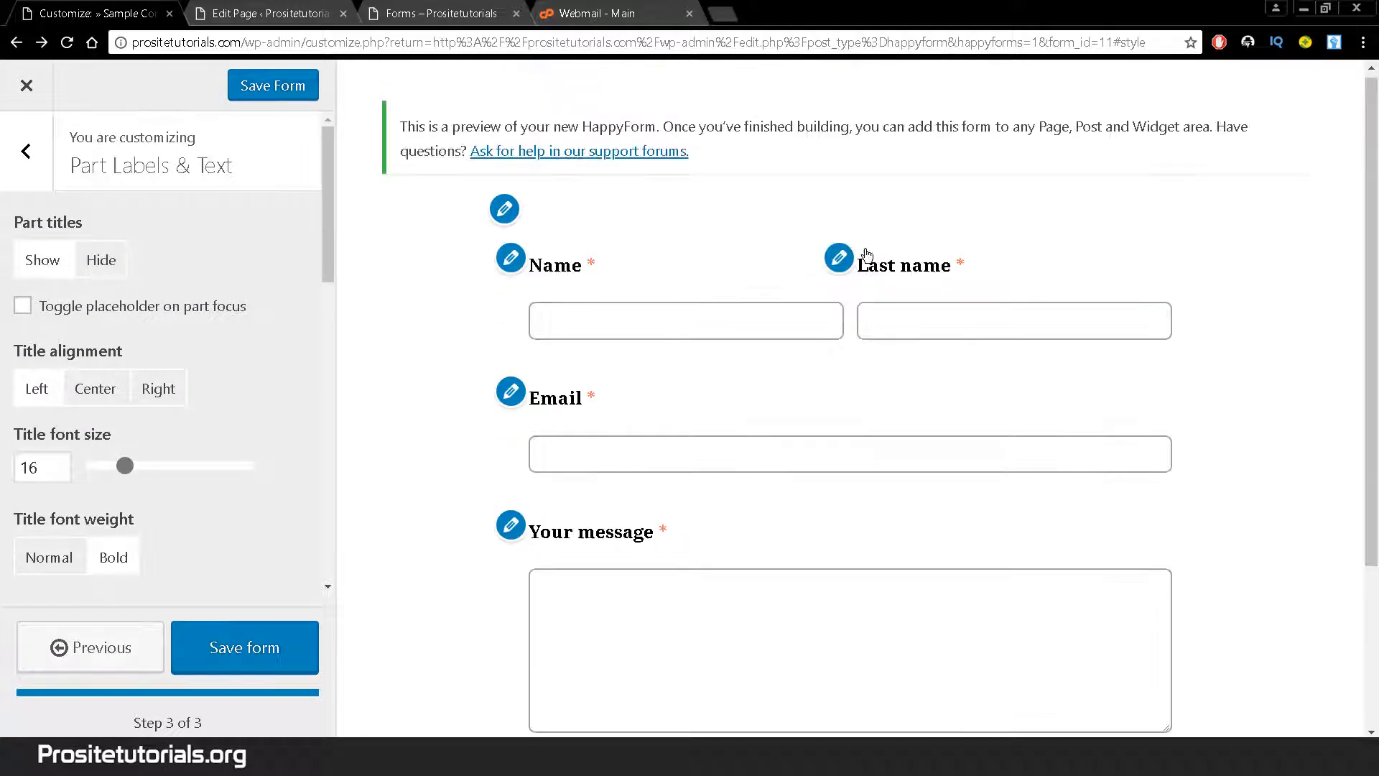
click(101, 267)
click(48, 267)
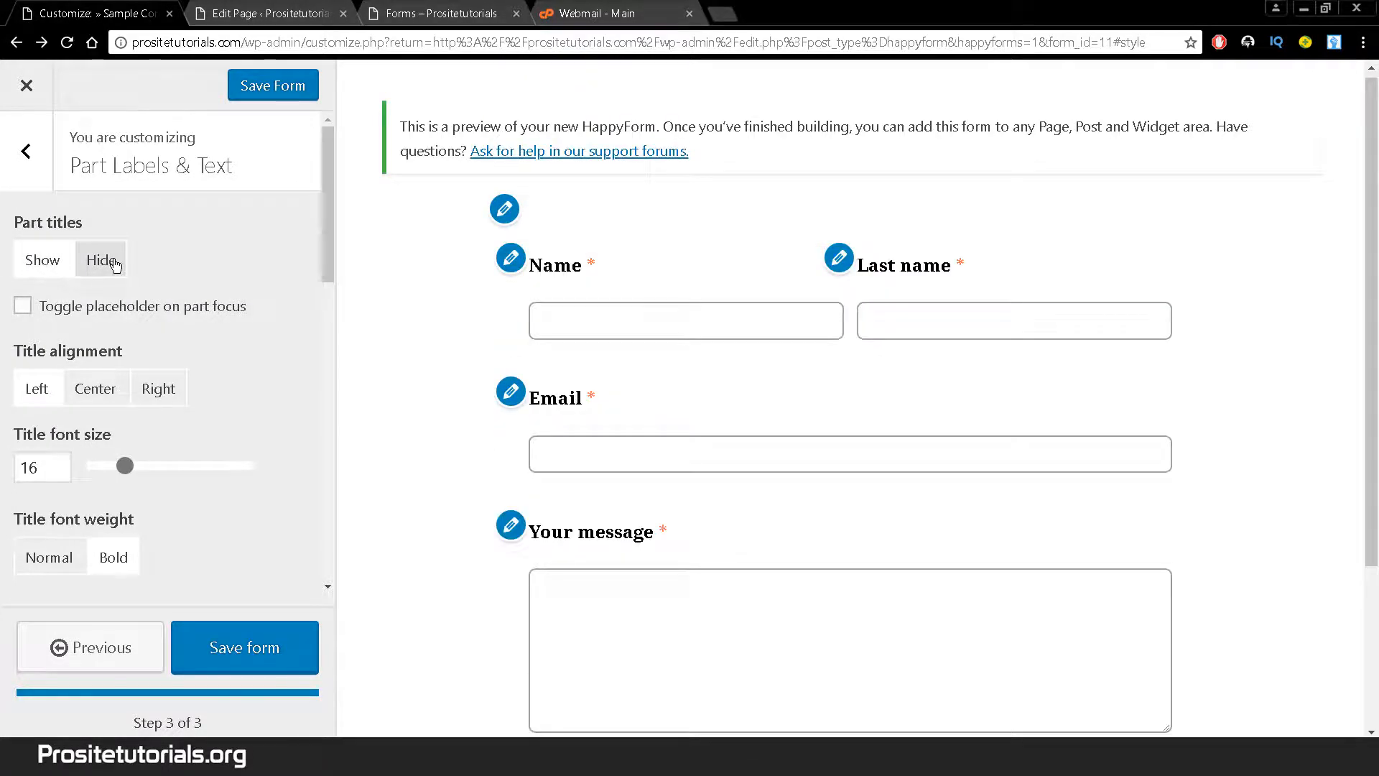
click(93, 391)
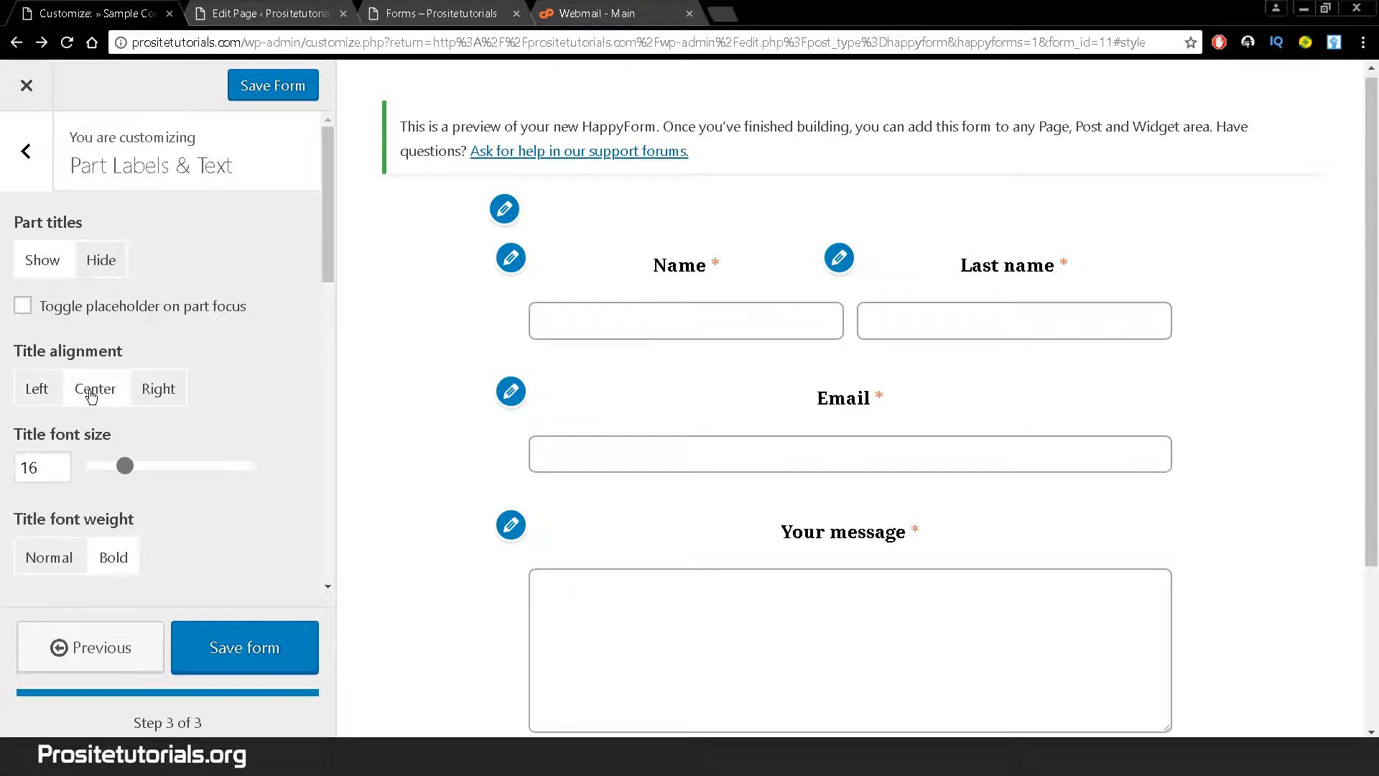
click(143, 391)
click(23, 398)
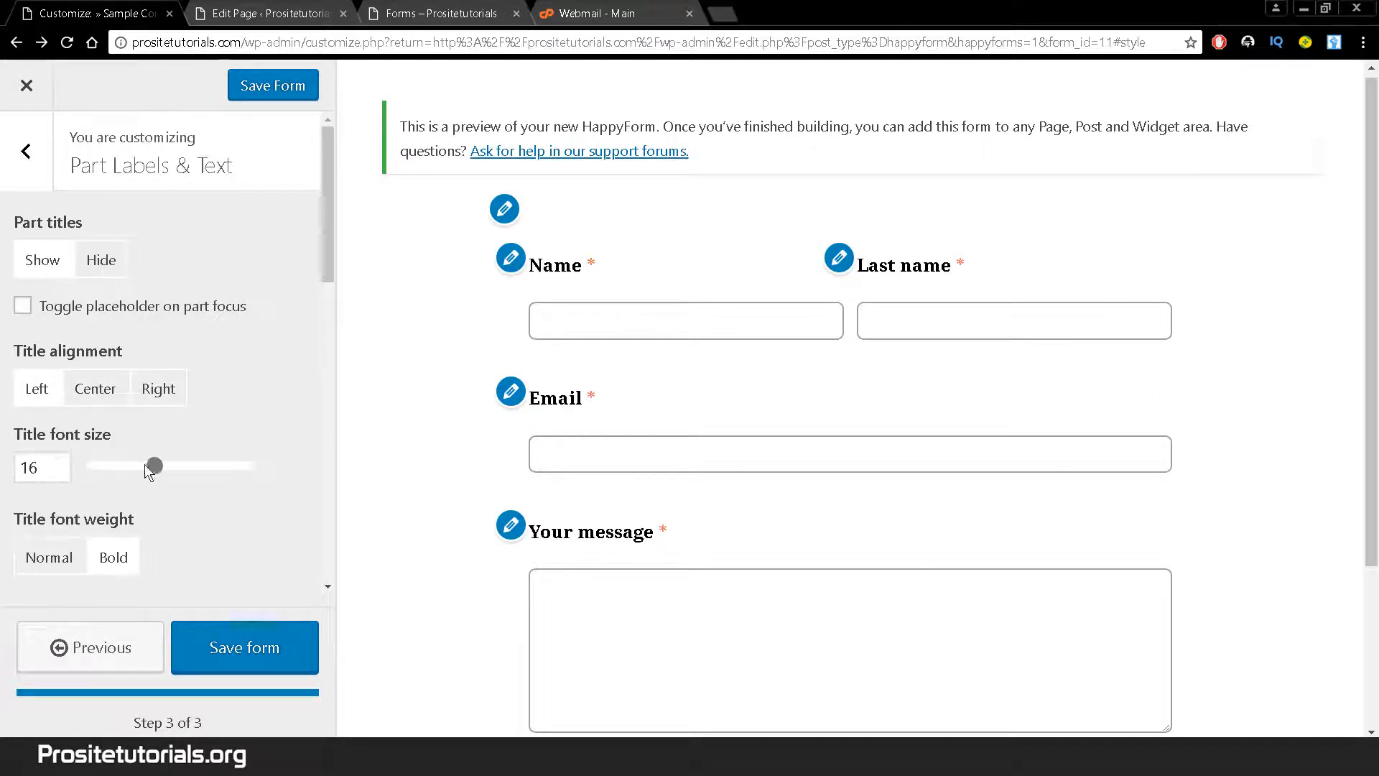
drag(145, 464, 185, 465)
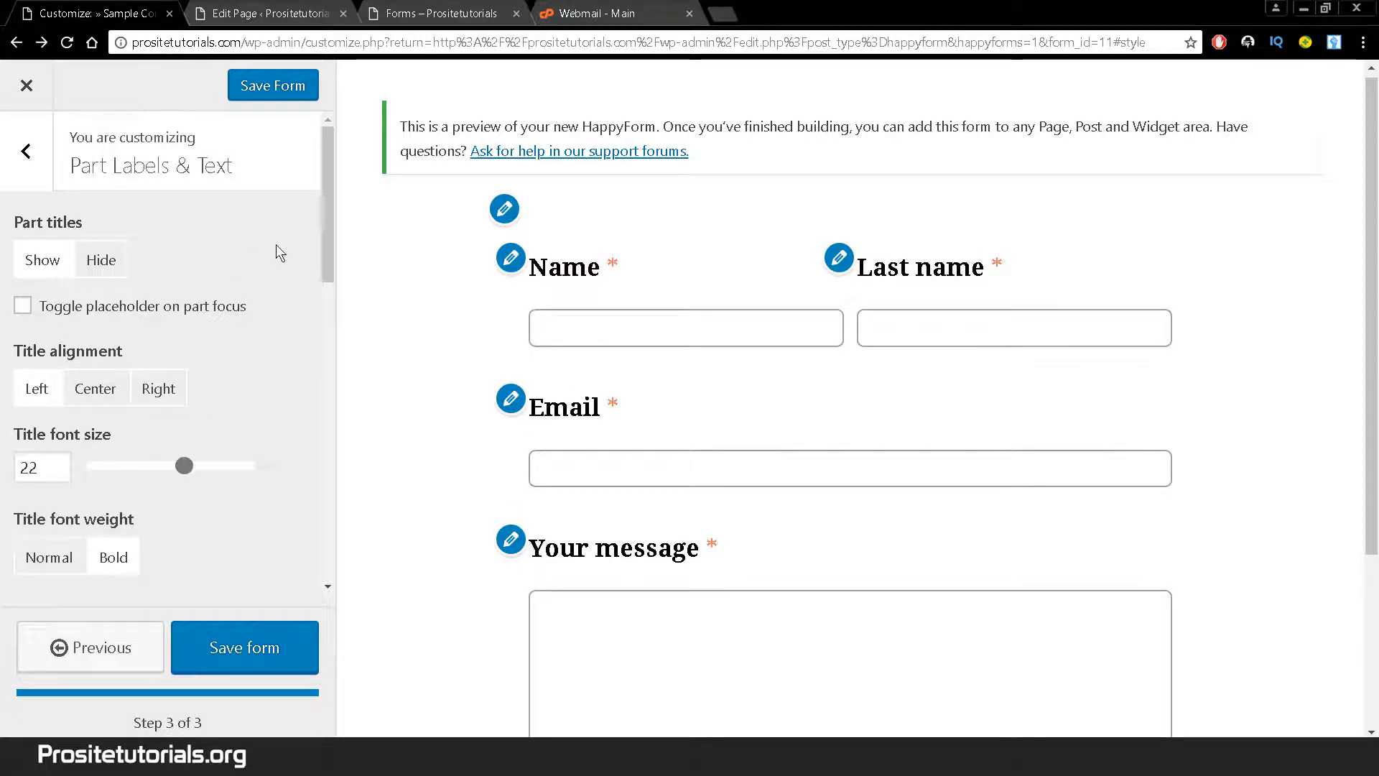
Keep part titles Bold, centre the descriptions, and set description font size to 15
drag(321, 256, 330, 342)
click(29, 303)
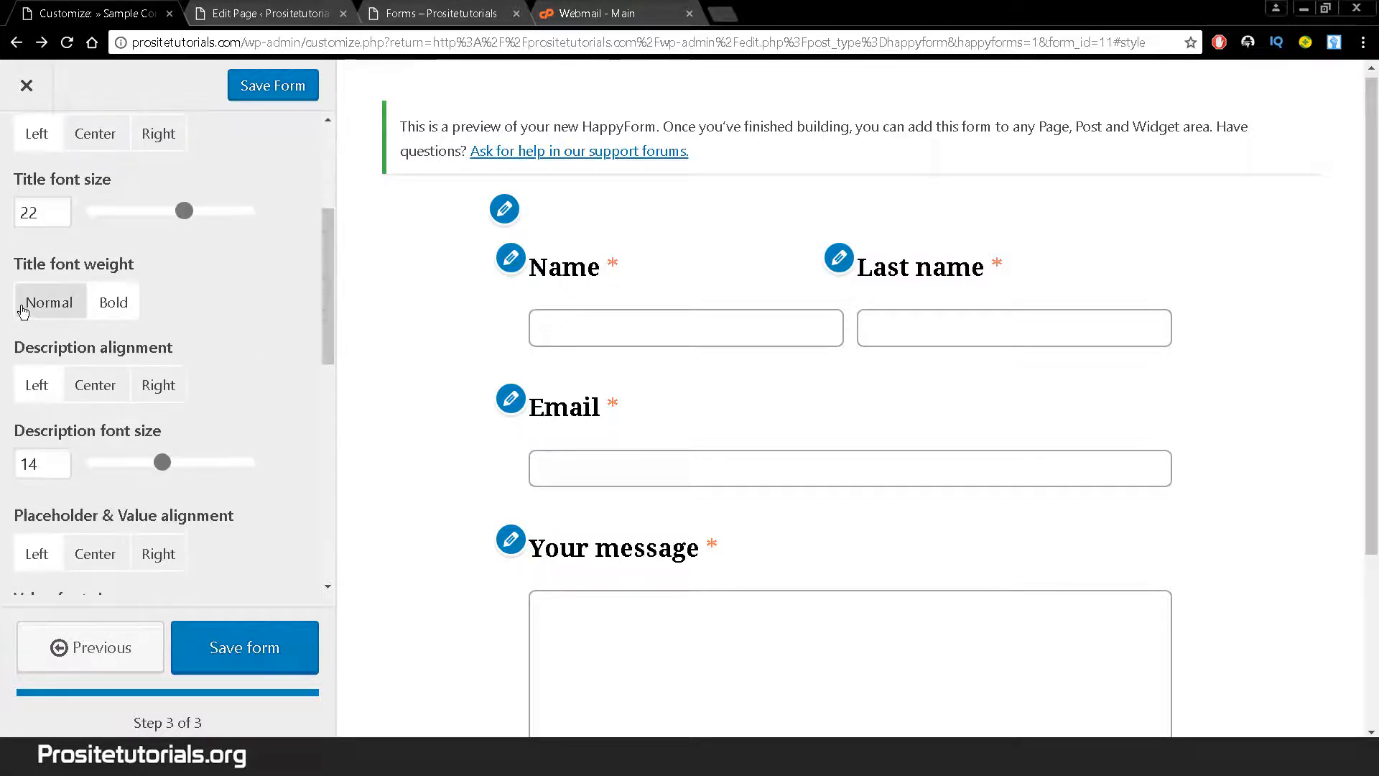
click(109, 315)
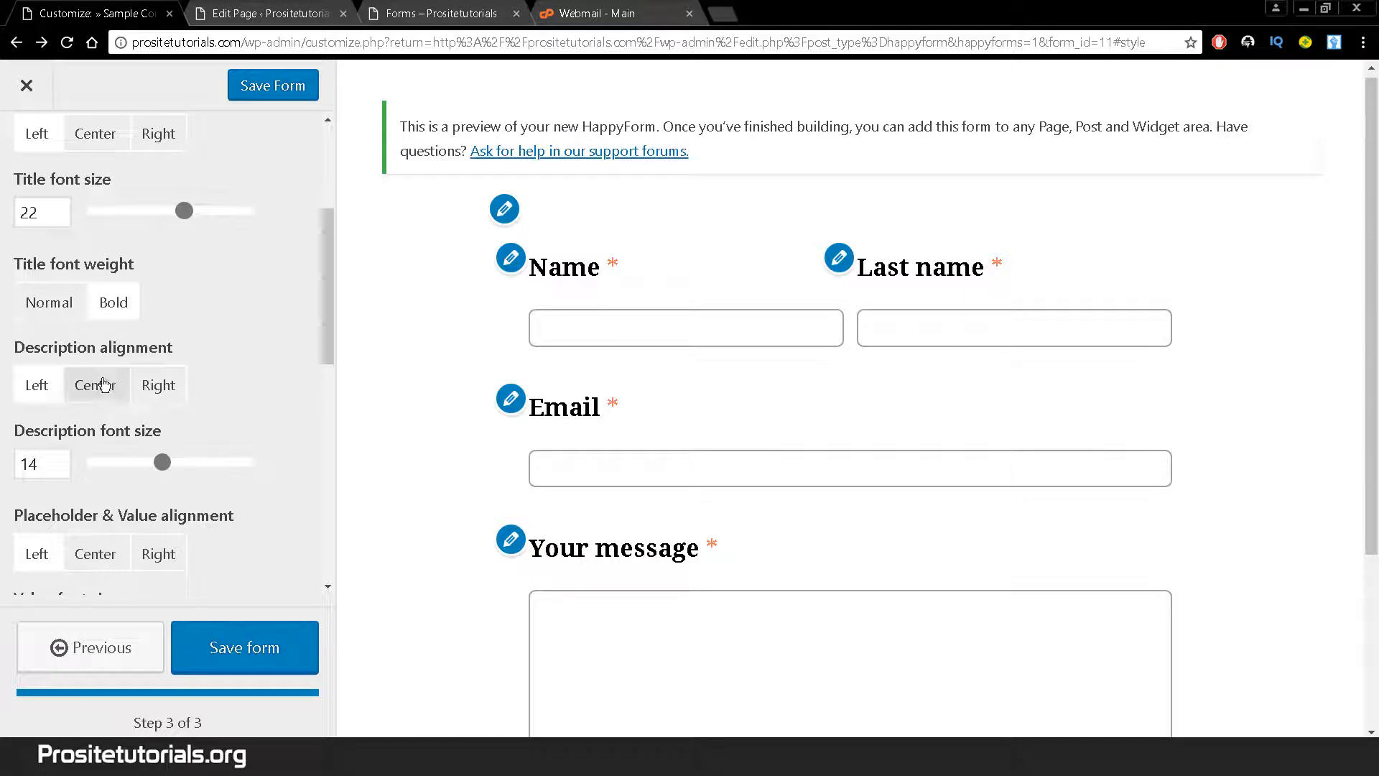
click(159, 387)
click(78, 389)
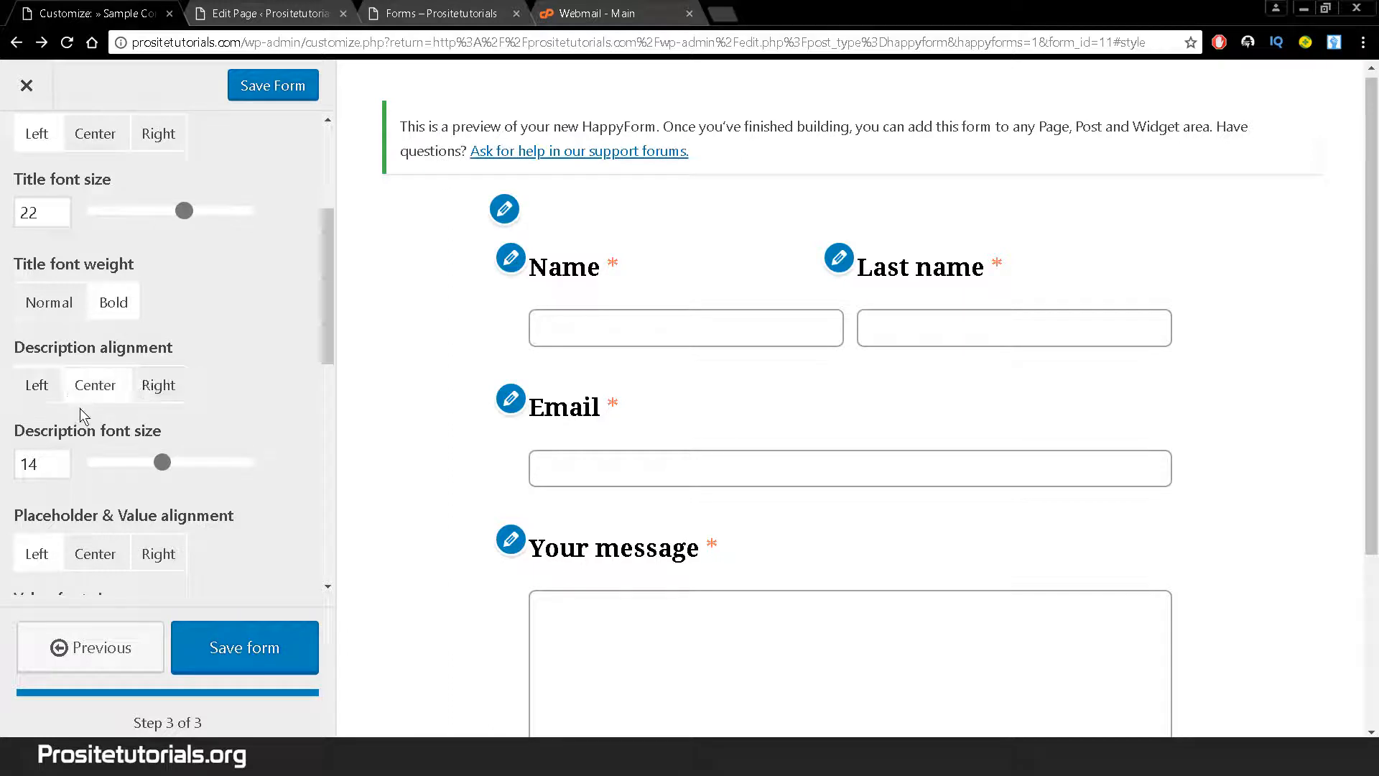
click(164, 469)
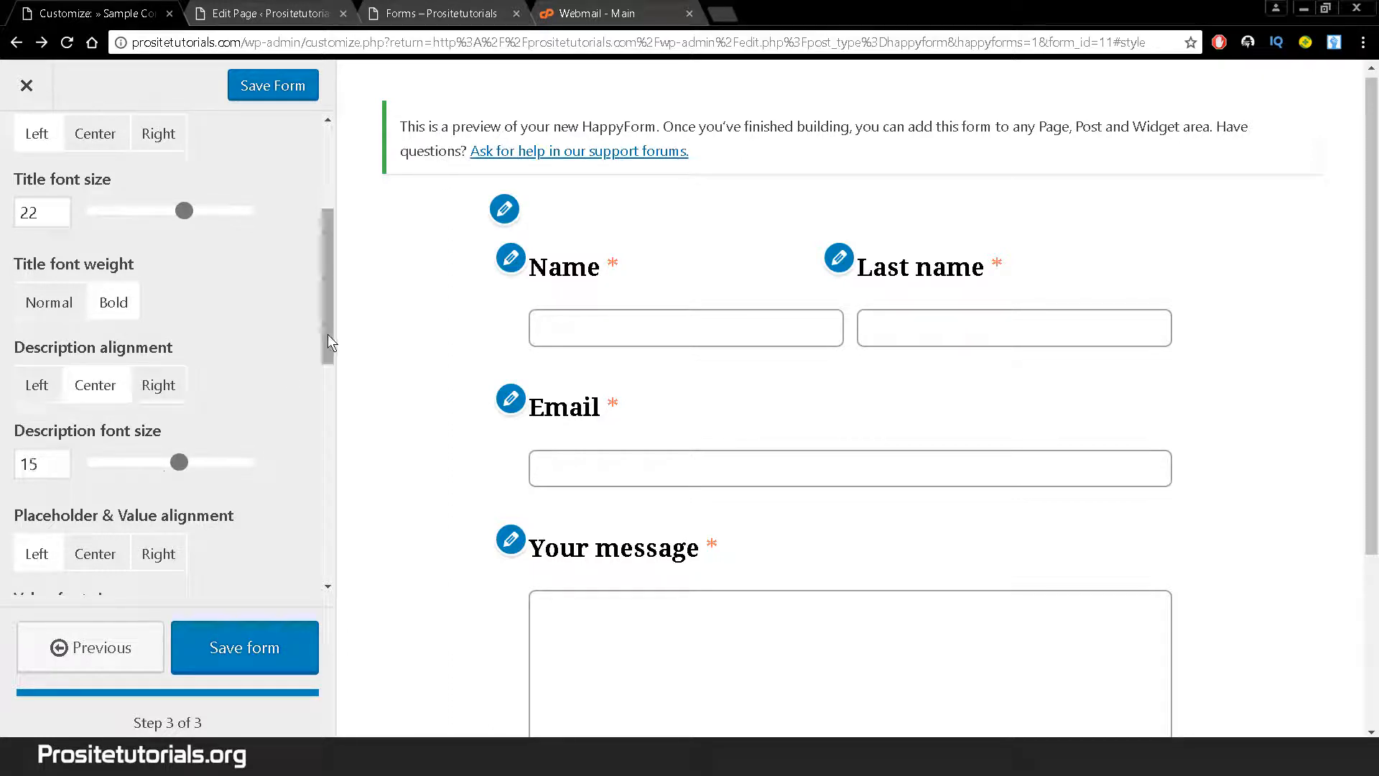
drag(328, 334, 309, 408)
Centre the field values and type sample text into Name and Last name to preview them
click(84, 290)
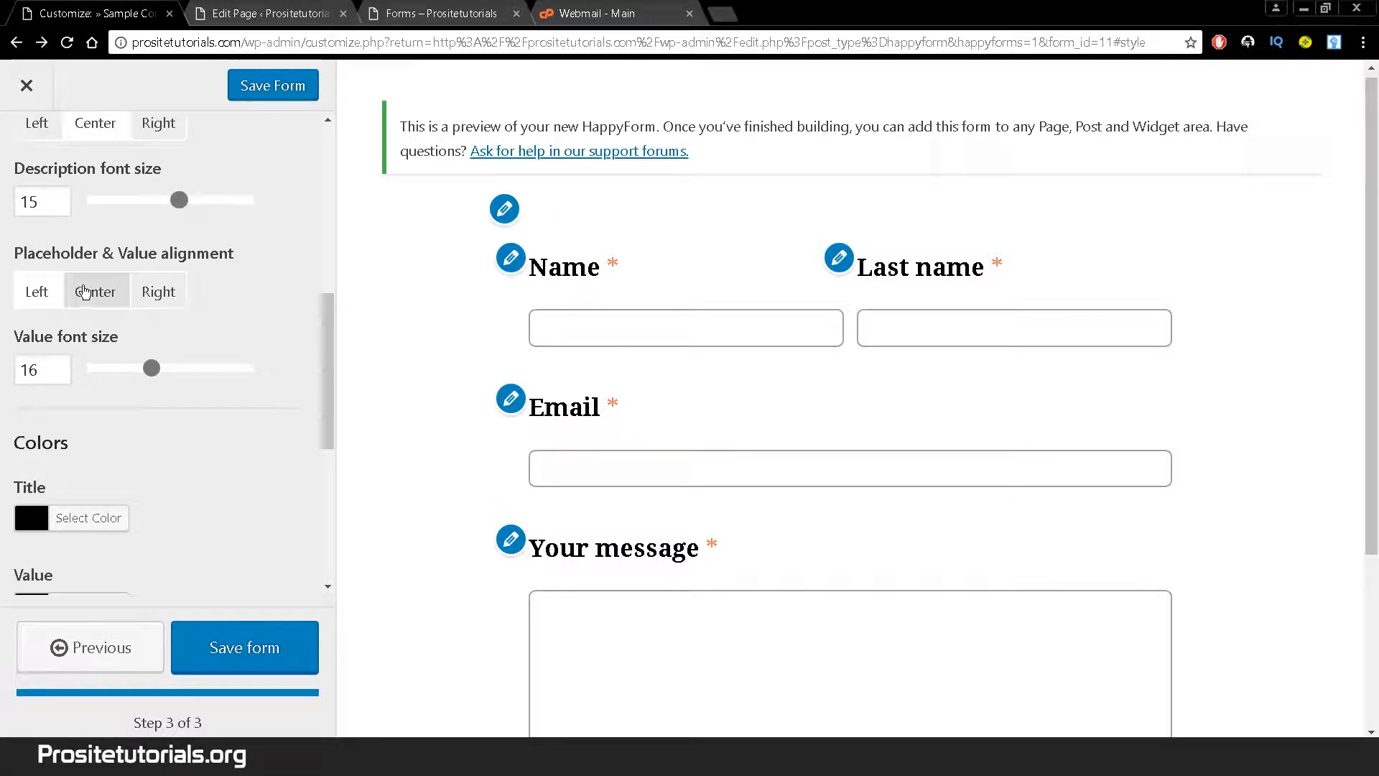
click(711, 333)
text(dwdwdwddwdwdw)
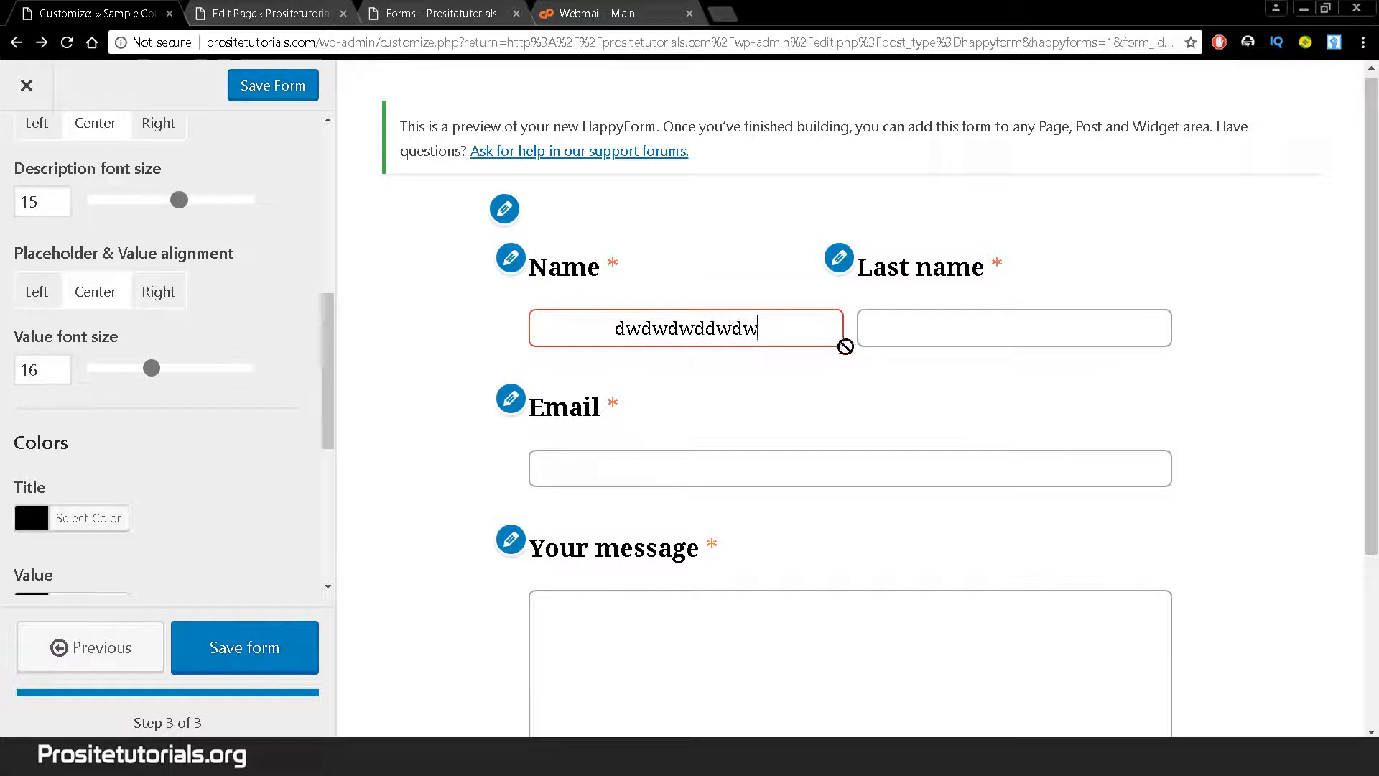
click(988, 344)
text(wdwdwd)
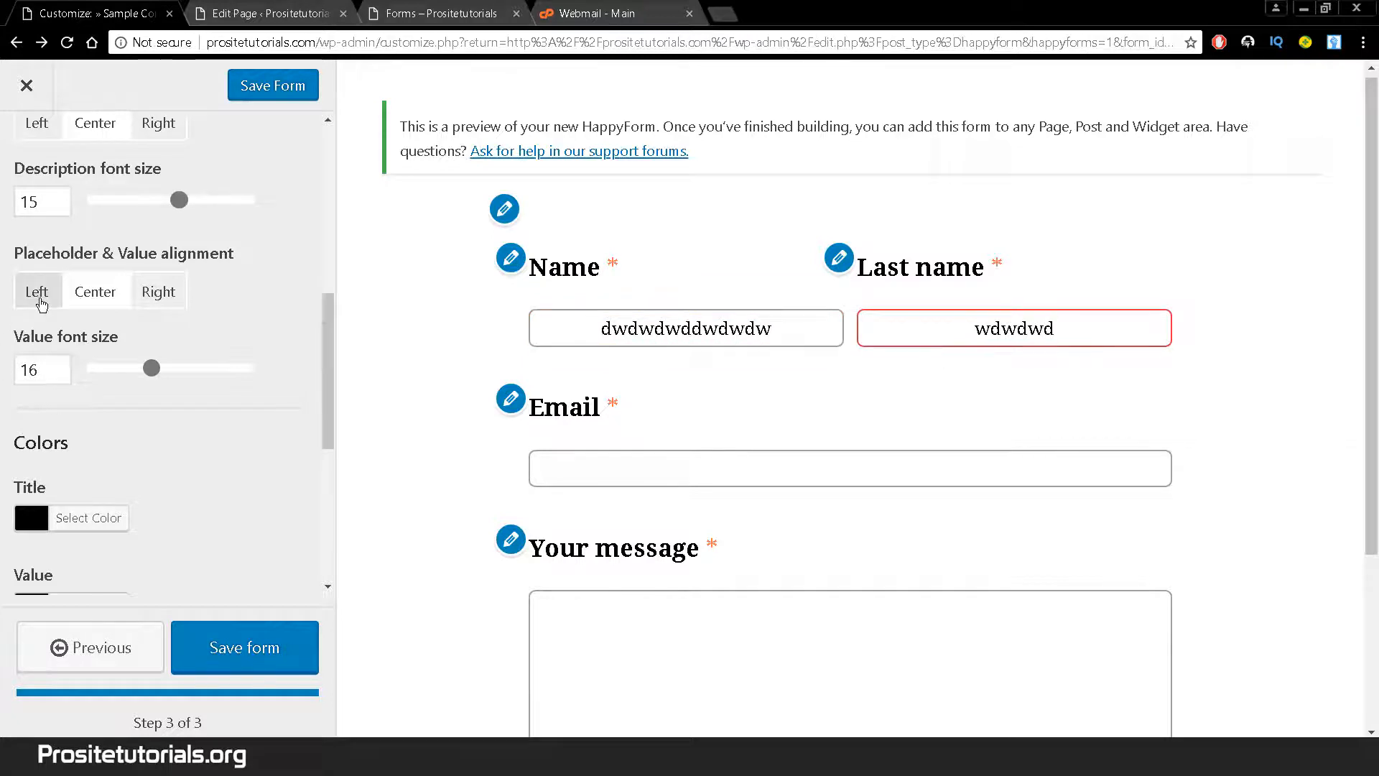
Left-align the field values and set the value font size to 20
click(40, 297)
click(159, 291)
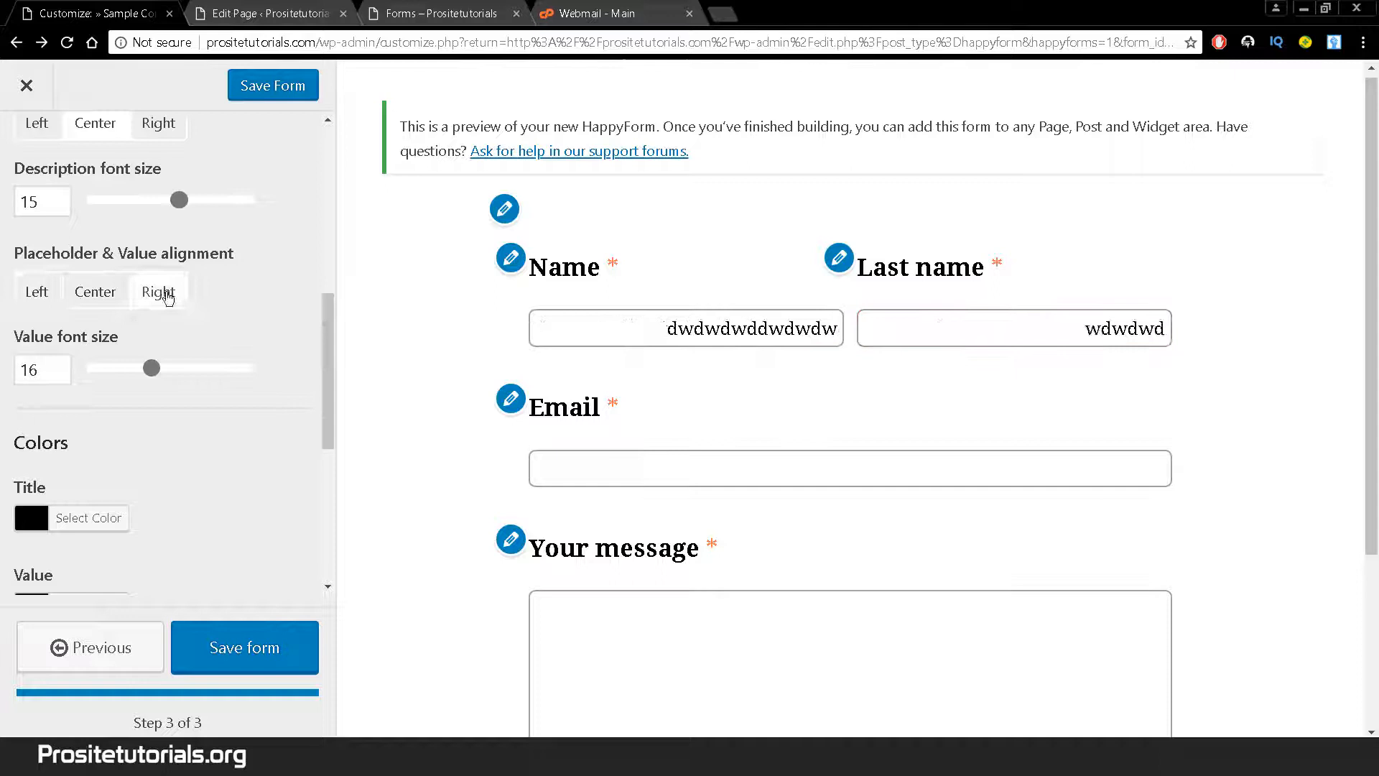
click(37, 292)
click(193, 369)
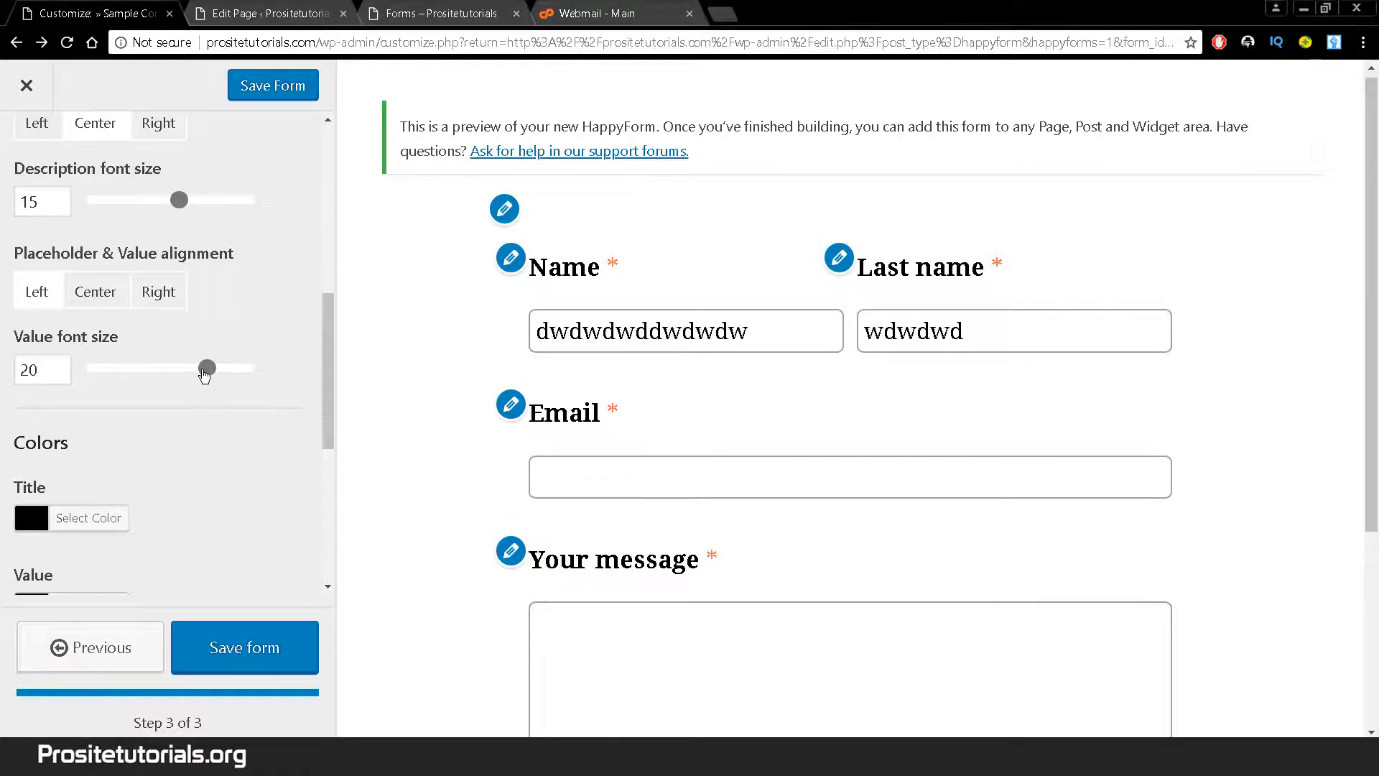
drag(326, 416, 316, 484)
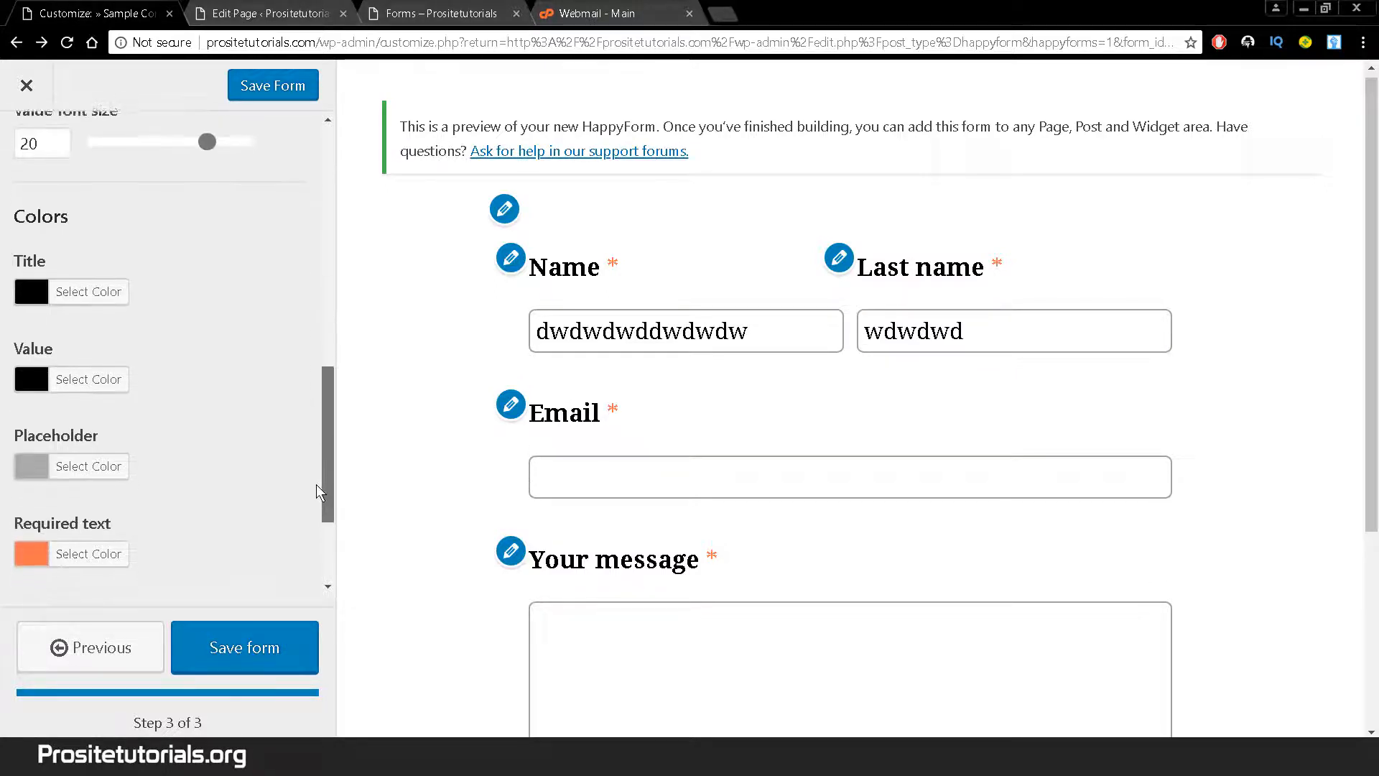
Keep the title colour near-black and set the value colour to dark grey #545454
click(29, 290)
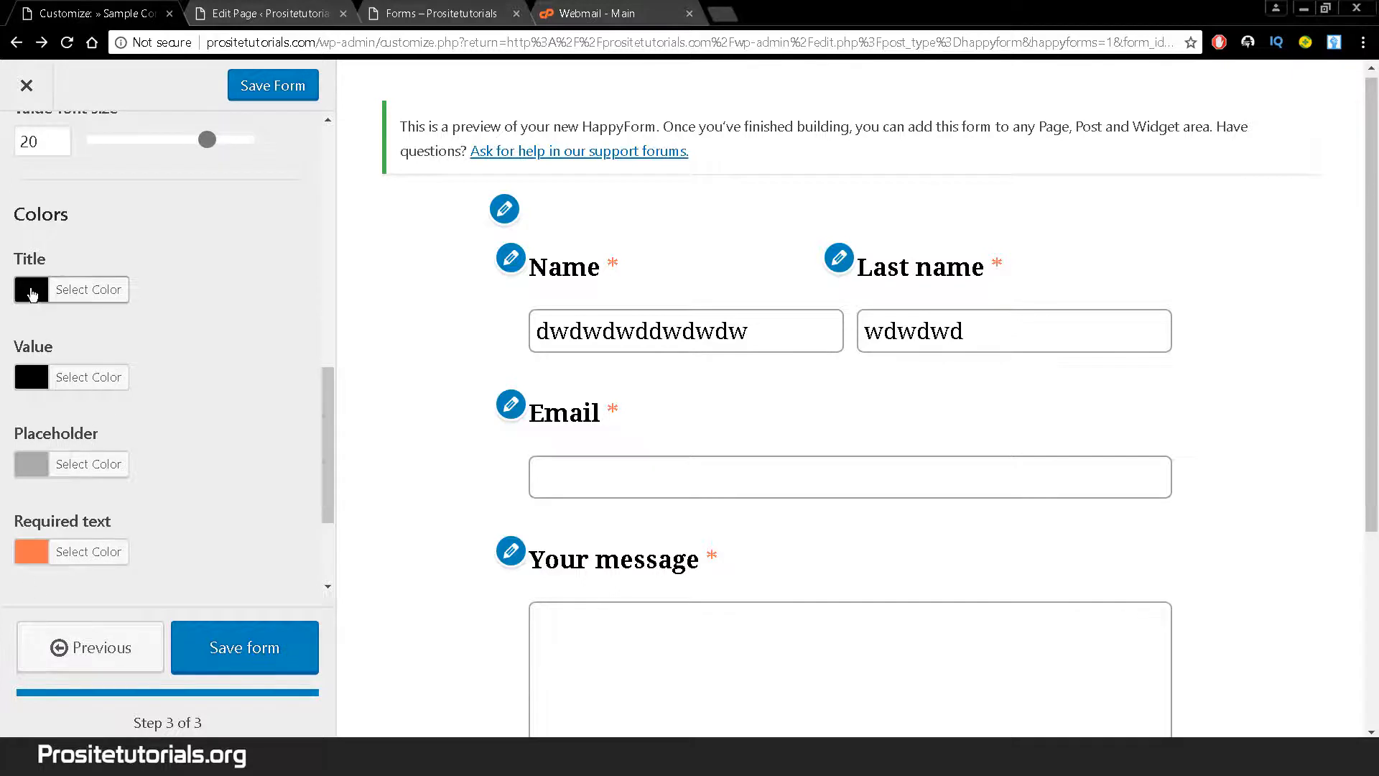
drag(27, 533, 7, 522)
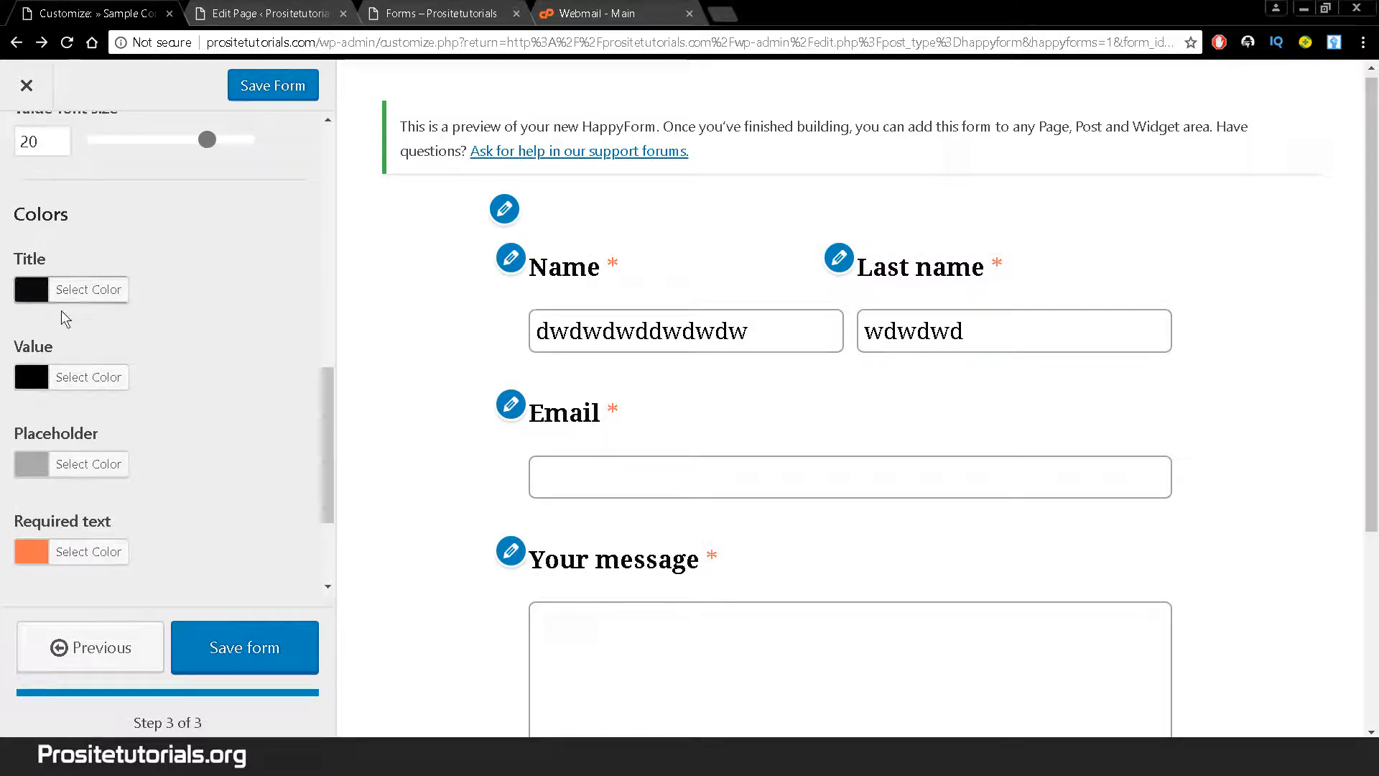
click(26, 295)
drag(27, 525, 3, 542)
click(63, 381)
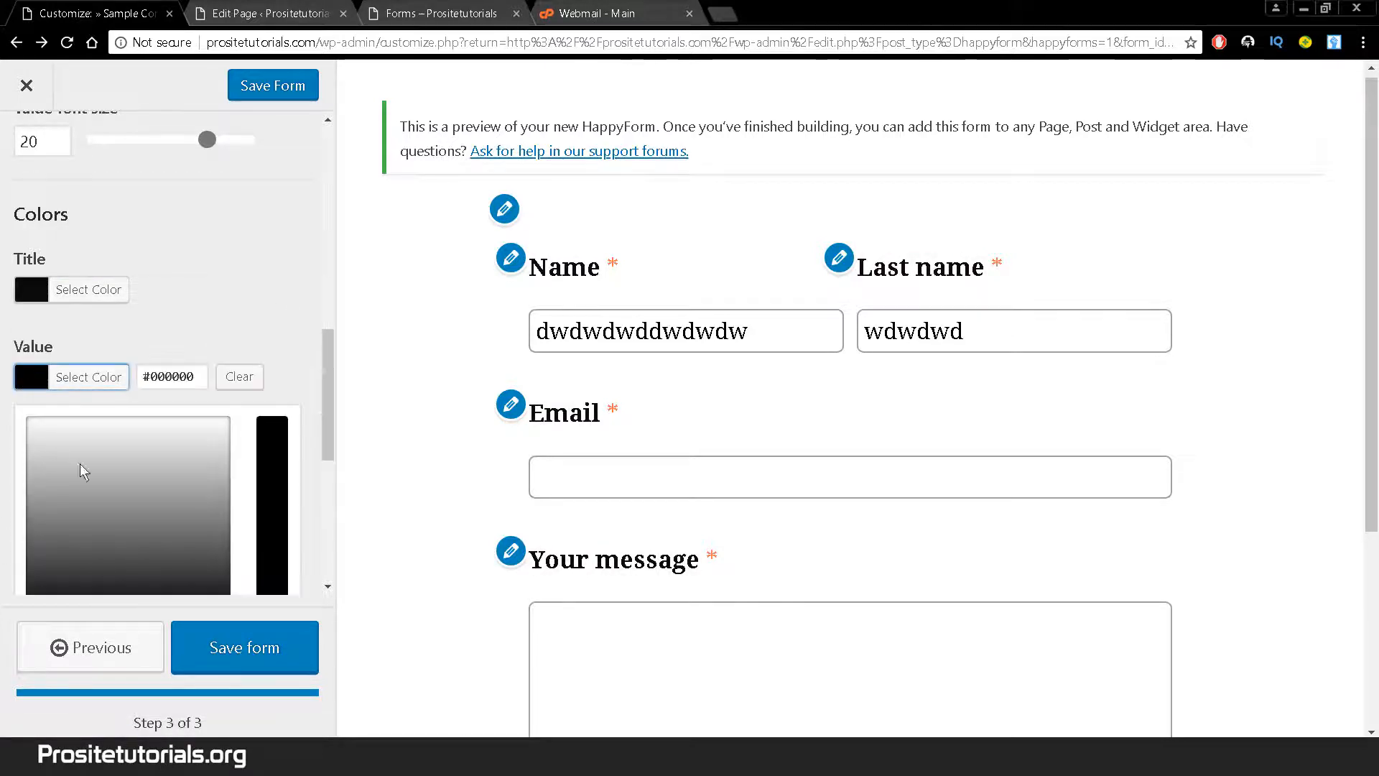
drag(80, 463, 50, 554)
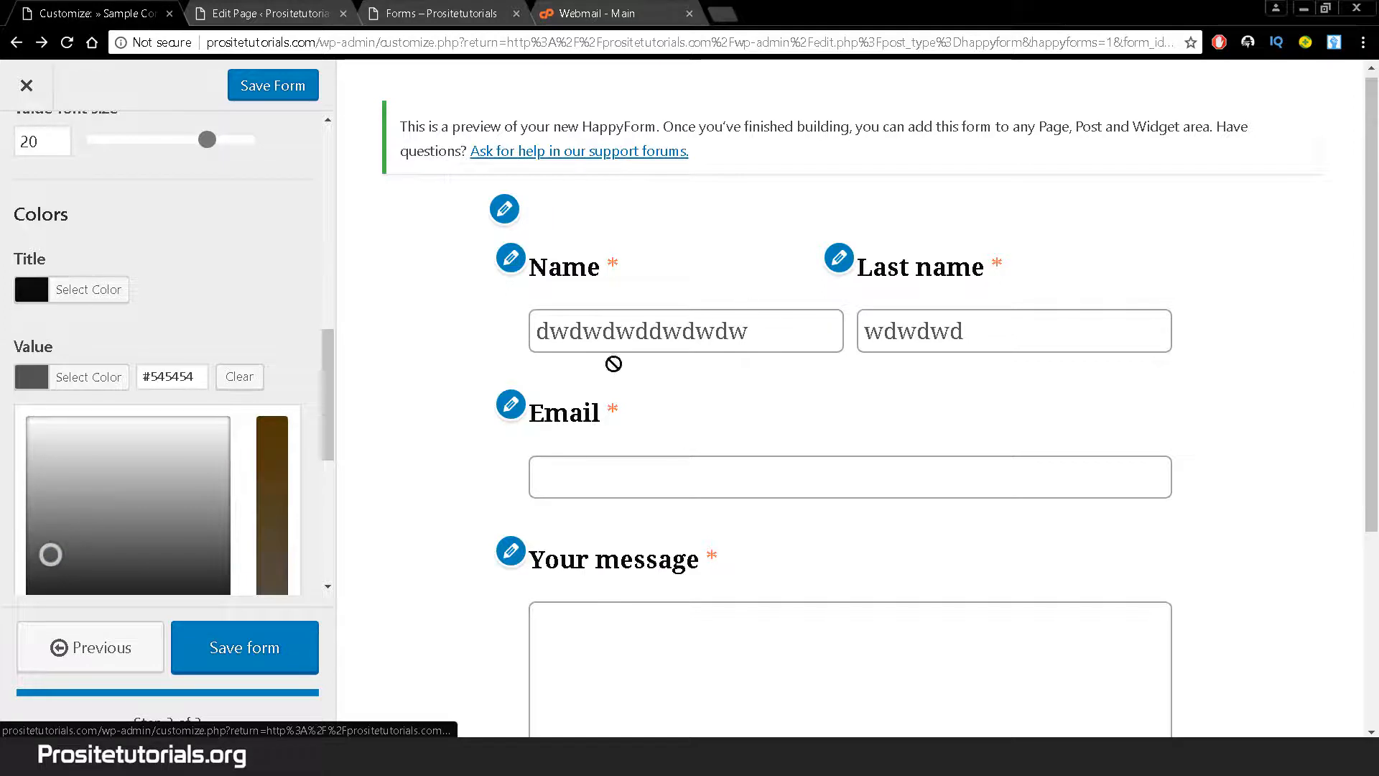
click(320, 369)
drag(320, 368, 316, 122)
In the Submit Button style settings, toggle the button border off and on, leaving it shown
click(25, 151)
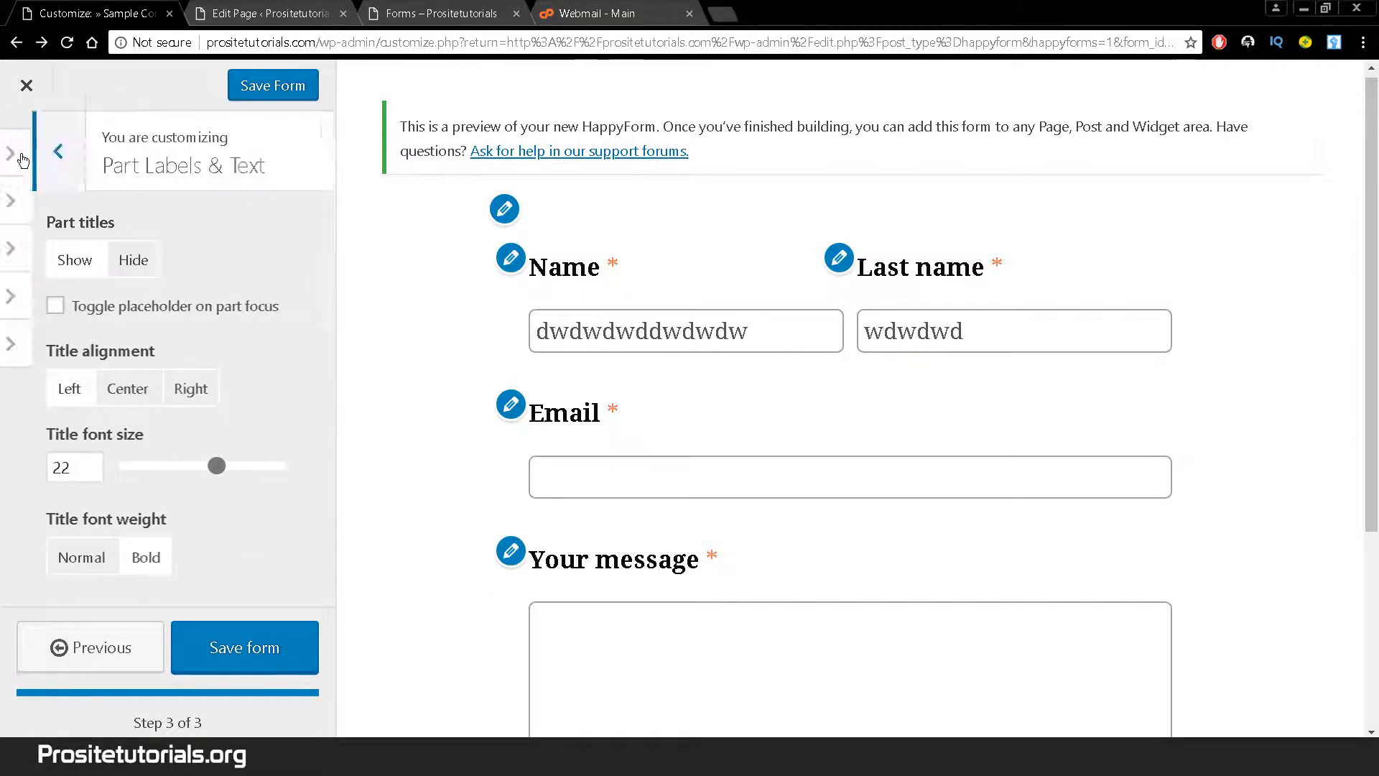
click(145, 367)
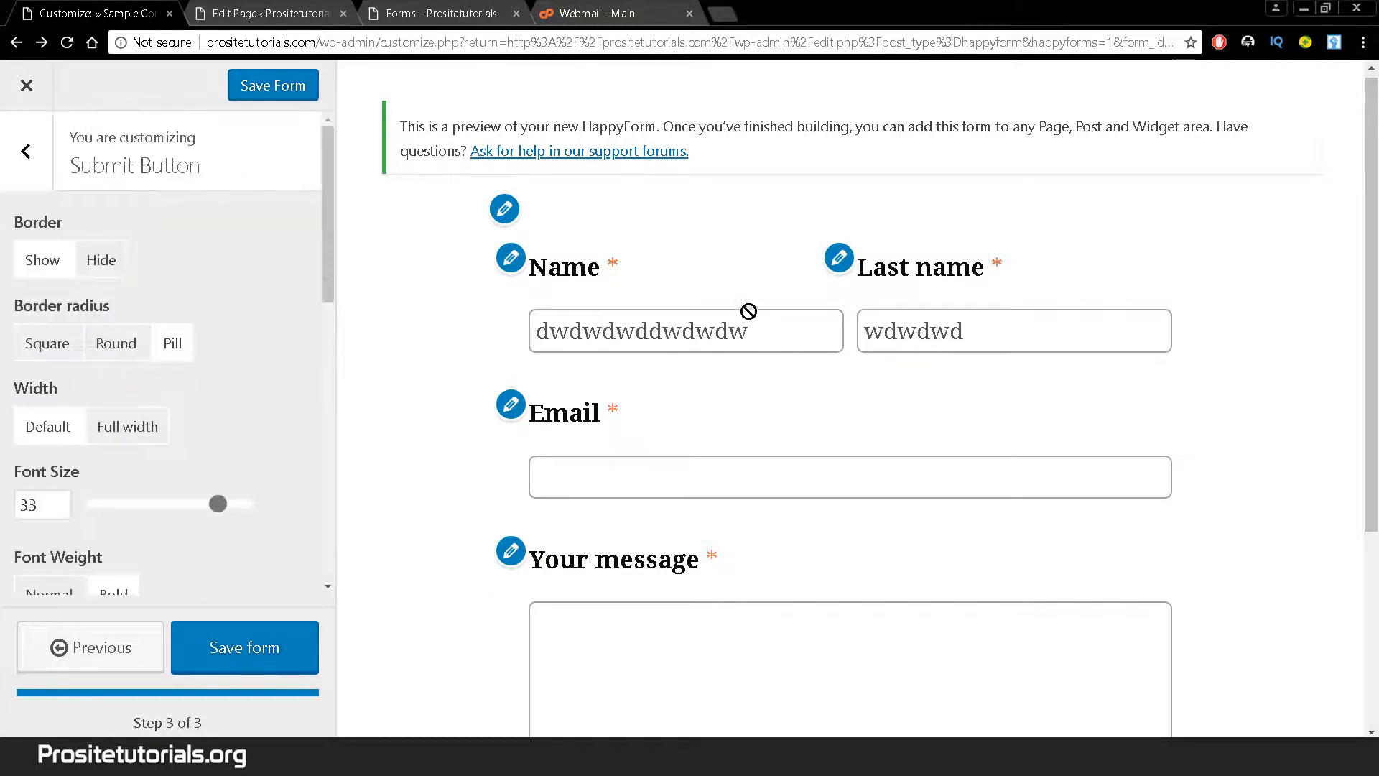
drag(1372, 219, 1376, 420)
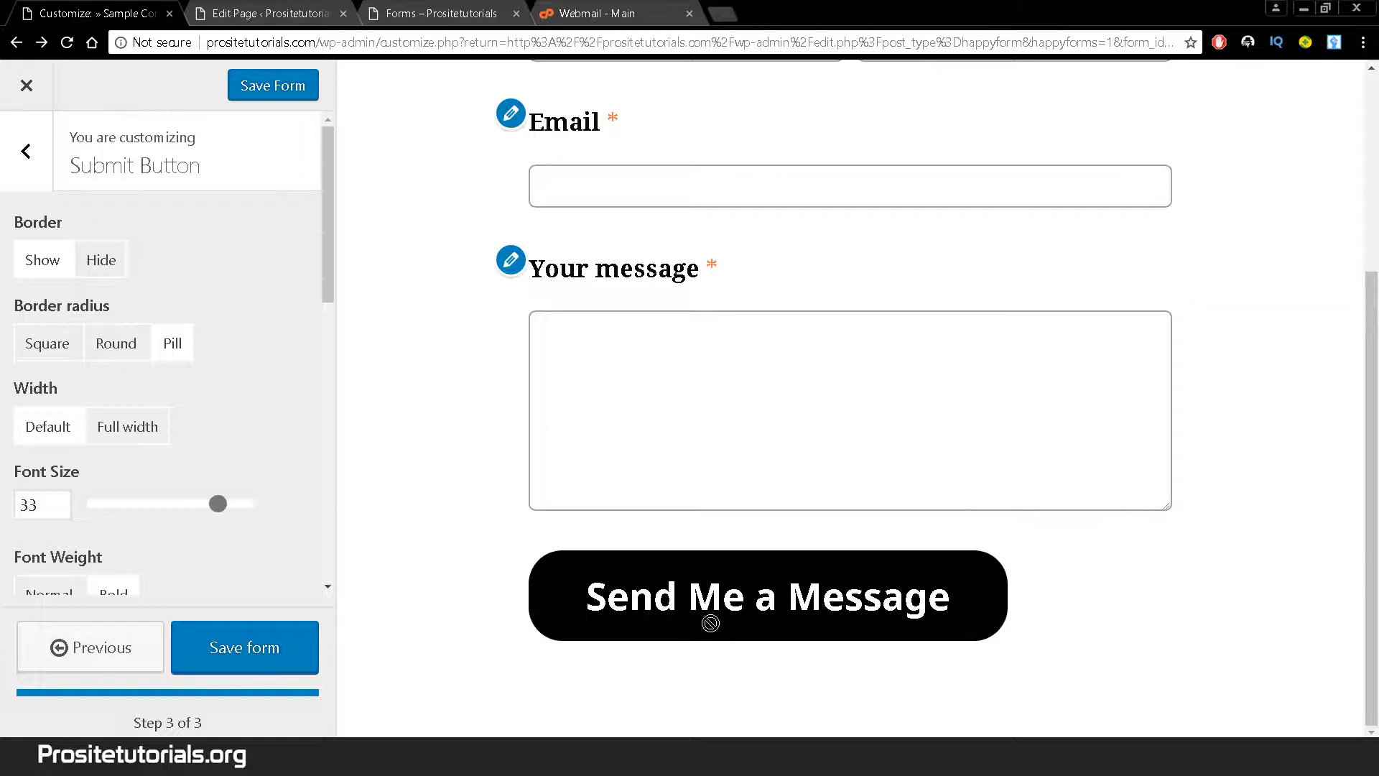
click(98, 271)
click(36, 270)
click(92, 277)
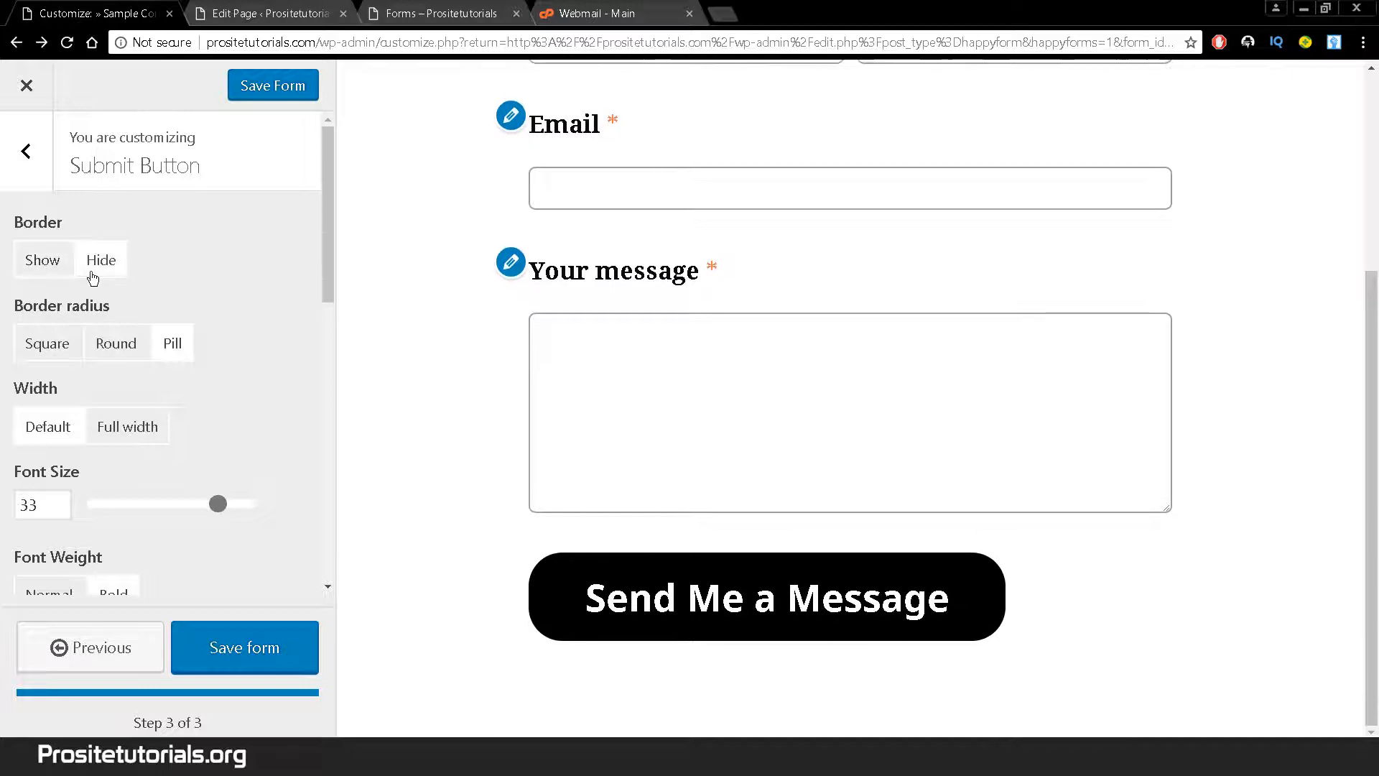
click(37, 267)
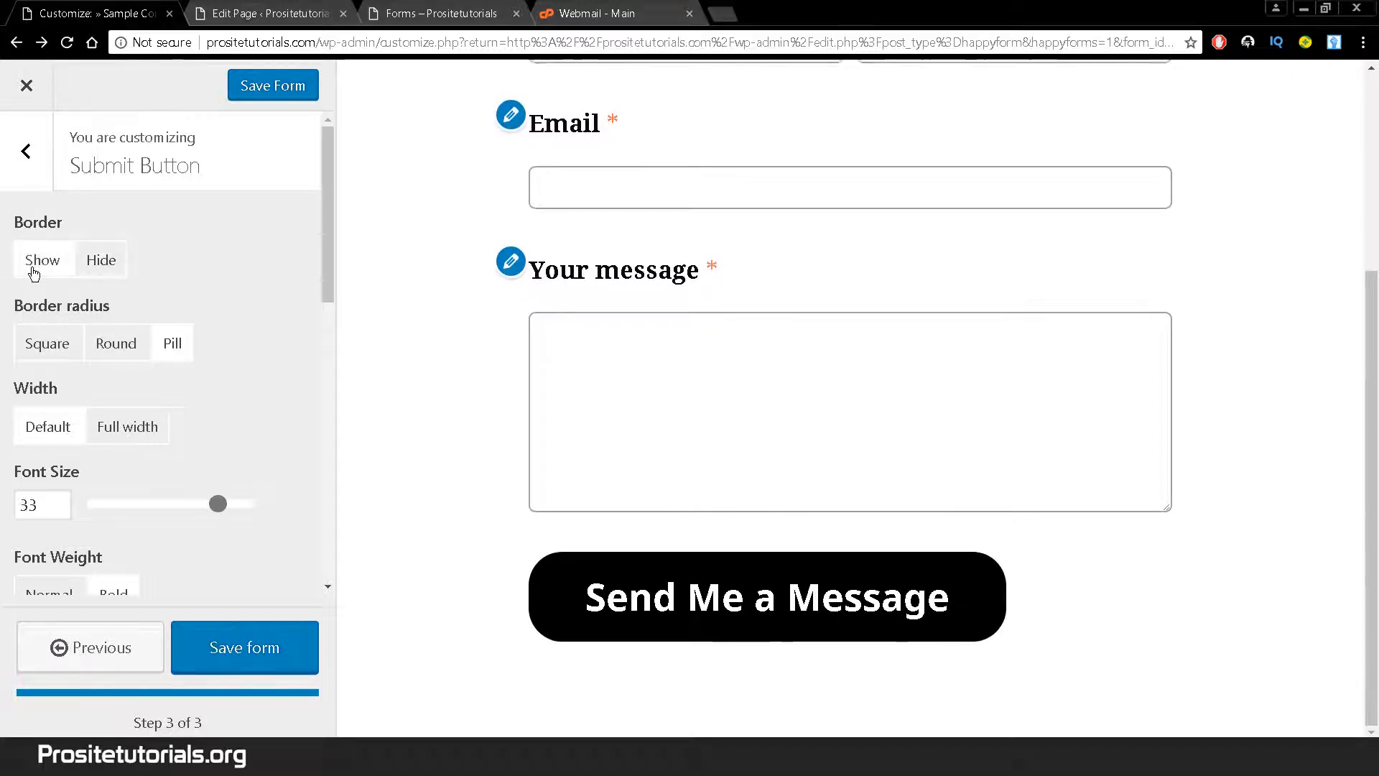
click(85, 267)
click(48, 266)
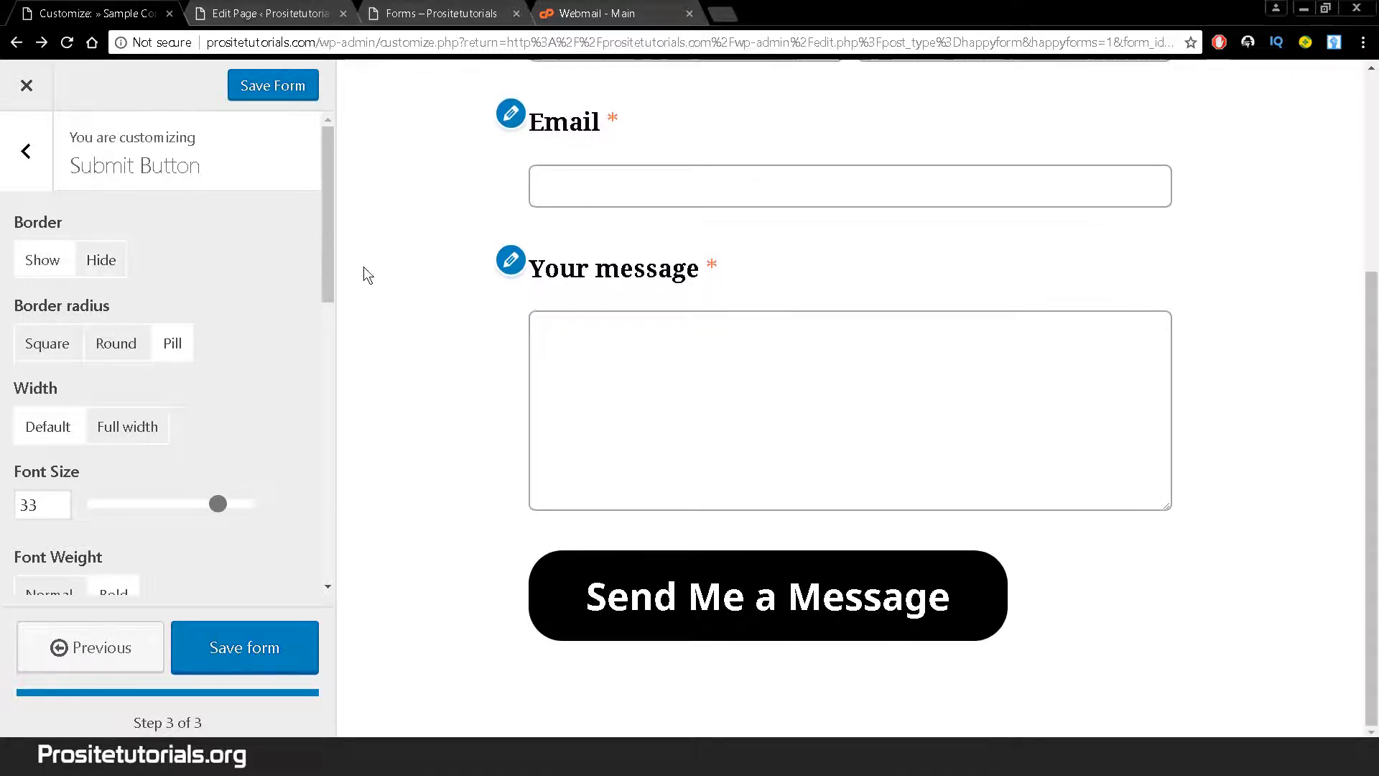
Try the submit button's border radius options, switching between square and rounded corners
click(115, 345)
click(66, 350)
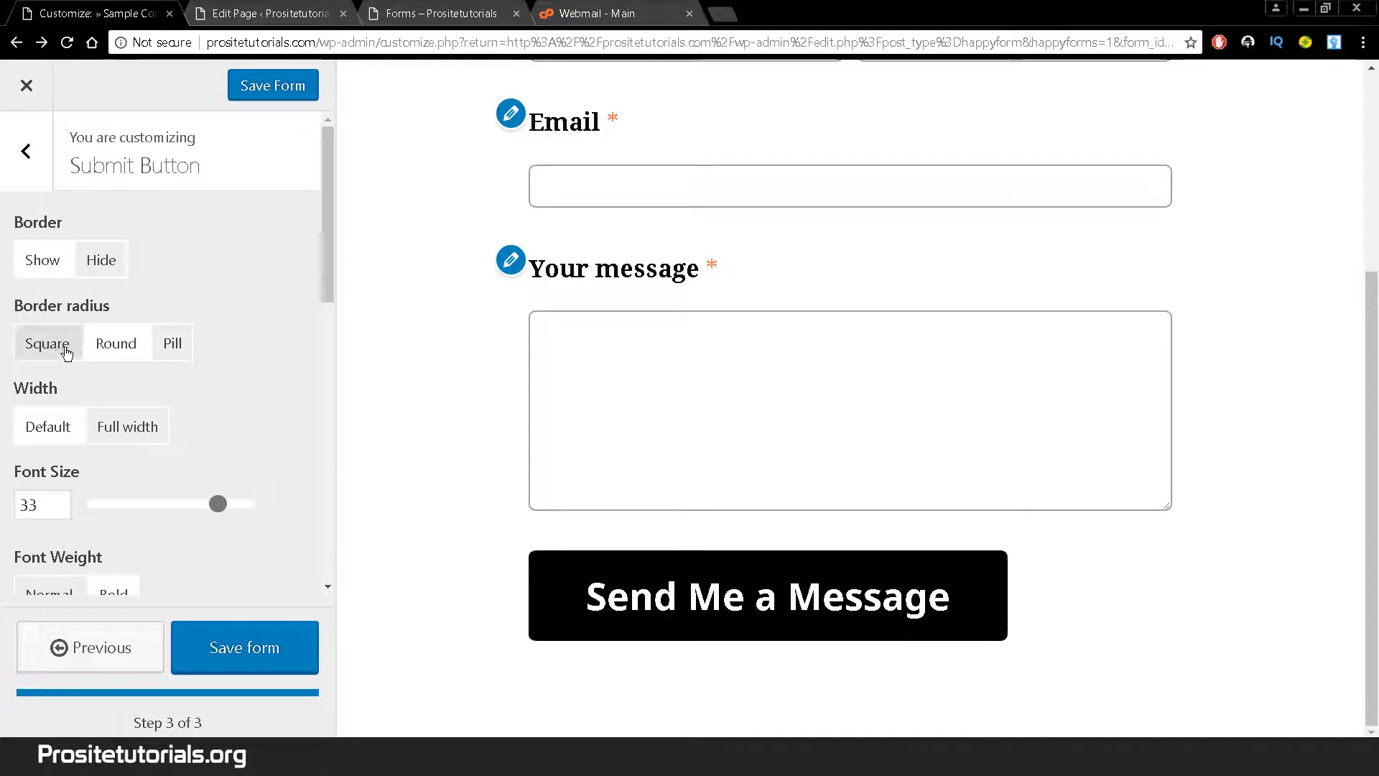
click(115, 343)
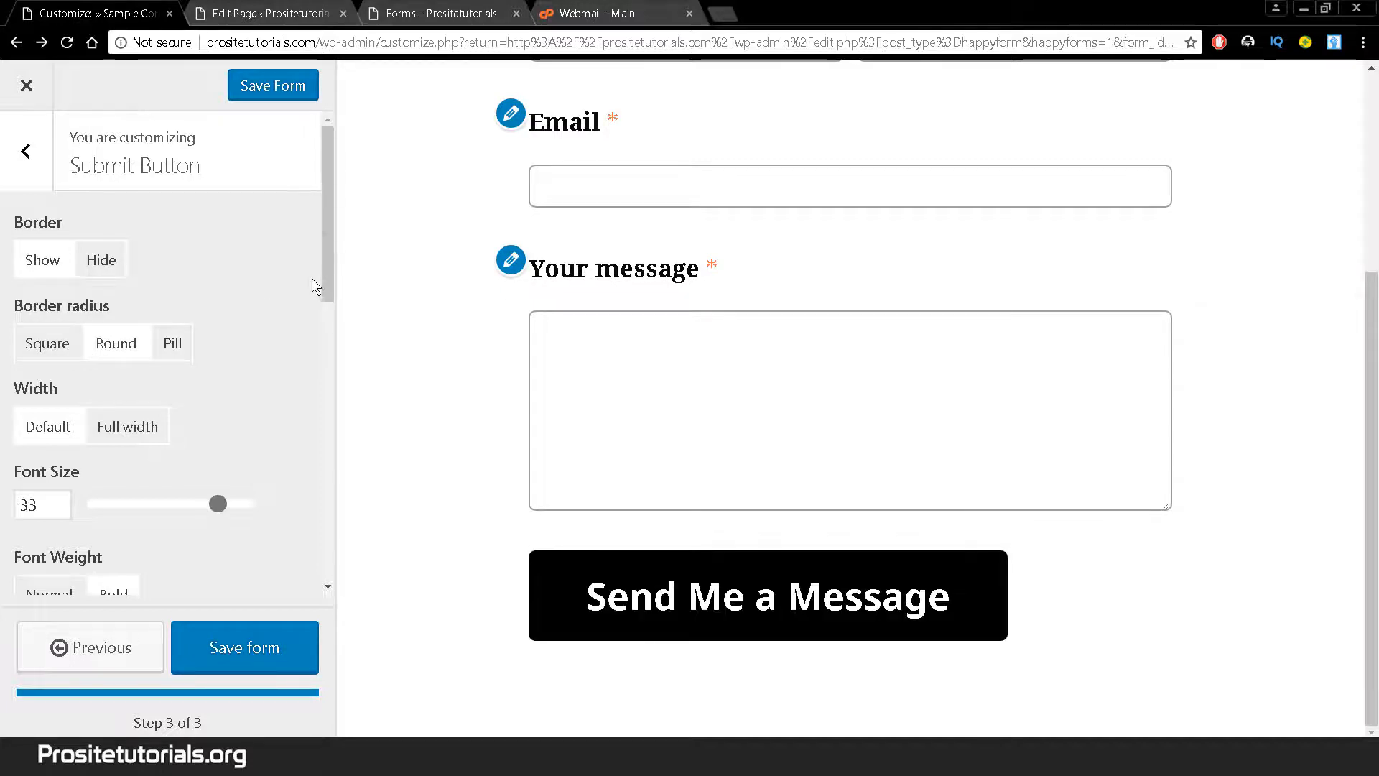
Set the submit button width to Full width so it spans the form
drag(319, 282, 328, 347)
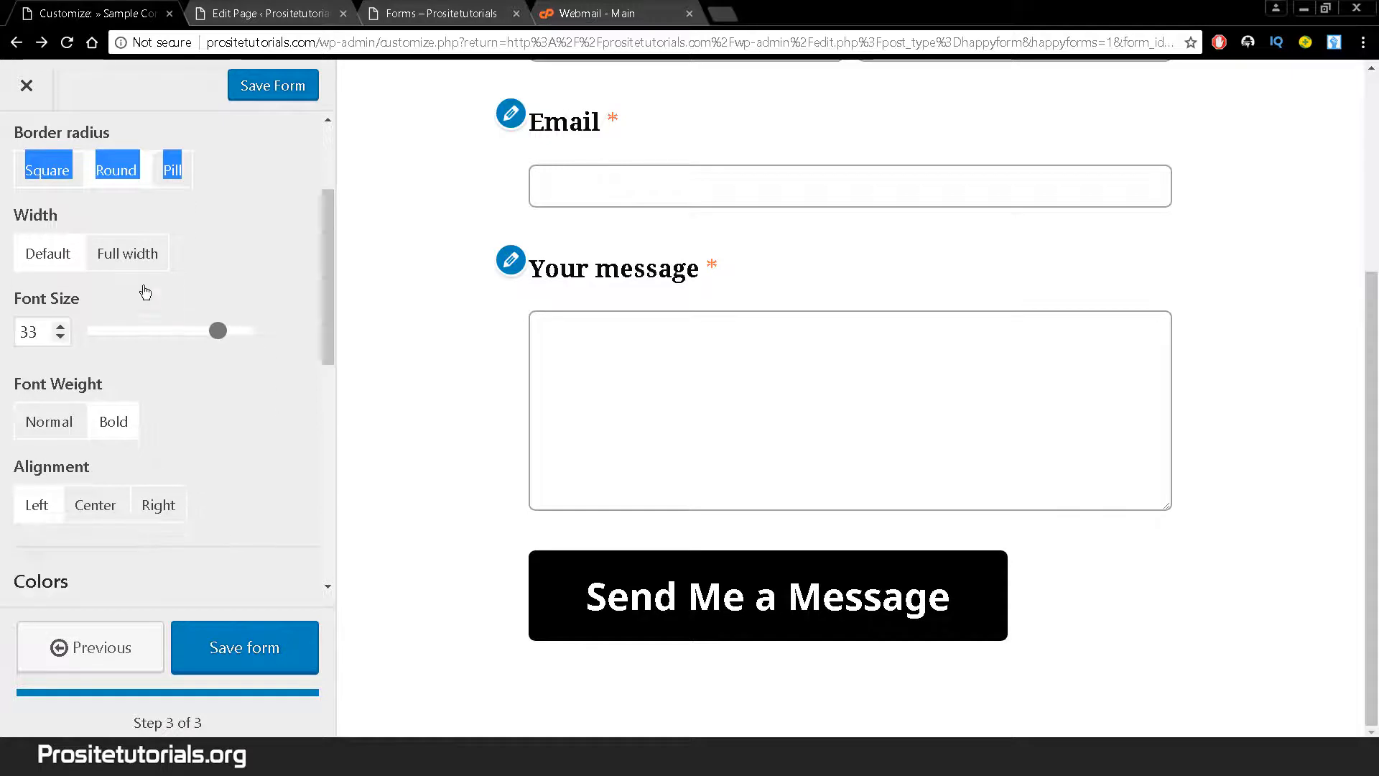
click(128, 253)
click(48, 252)
drag(133, 253, 185, 314)
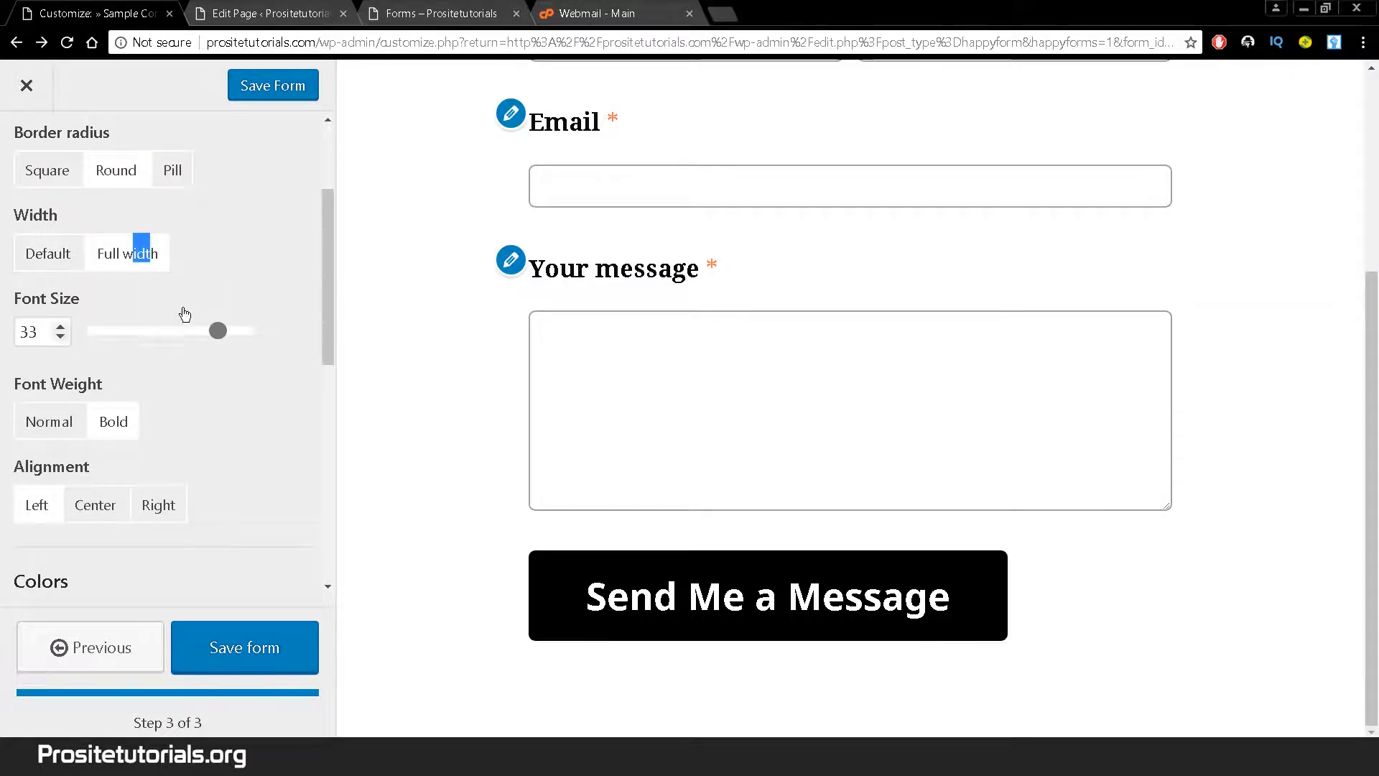
click(168, 270)
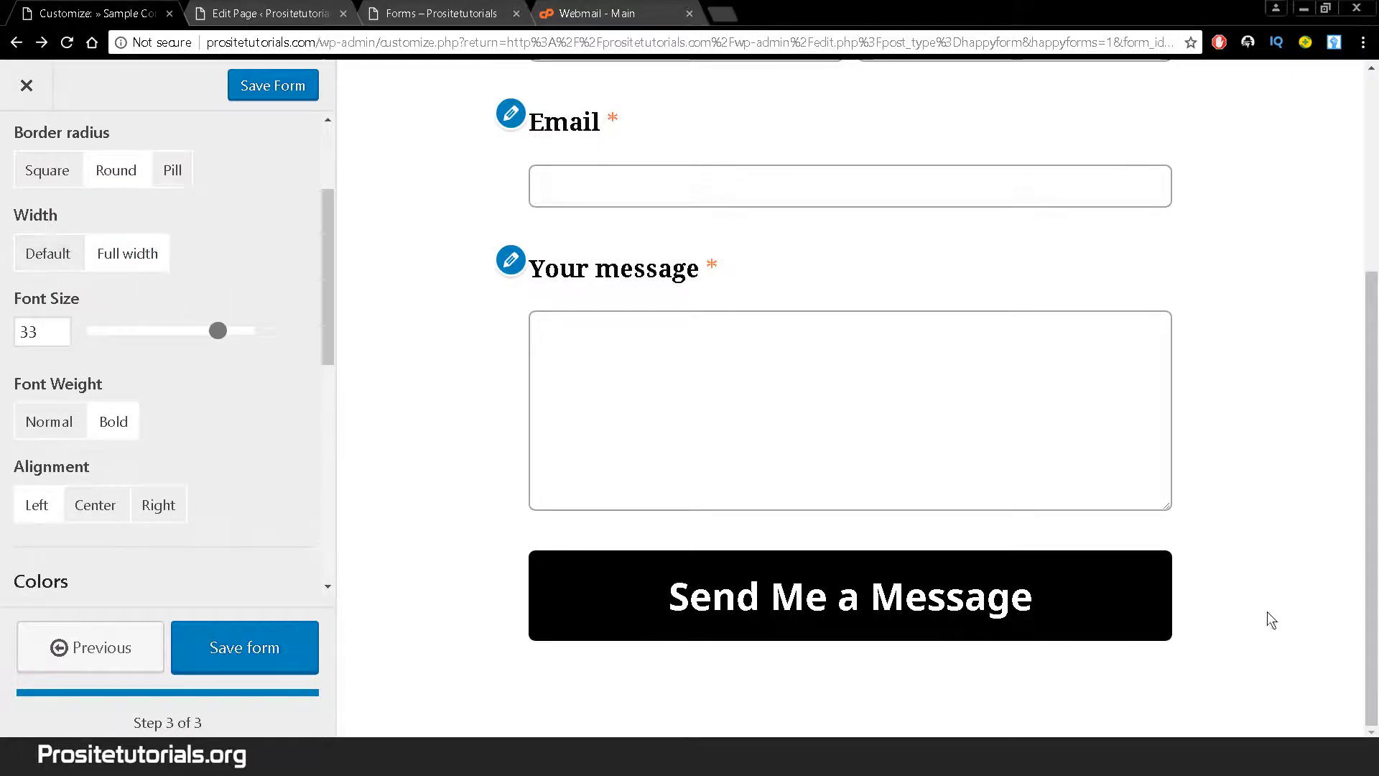
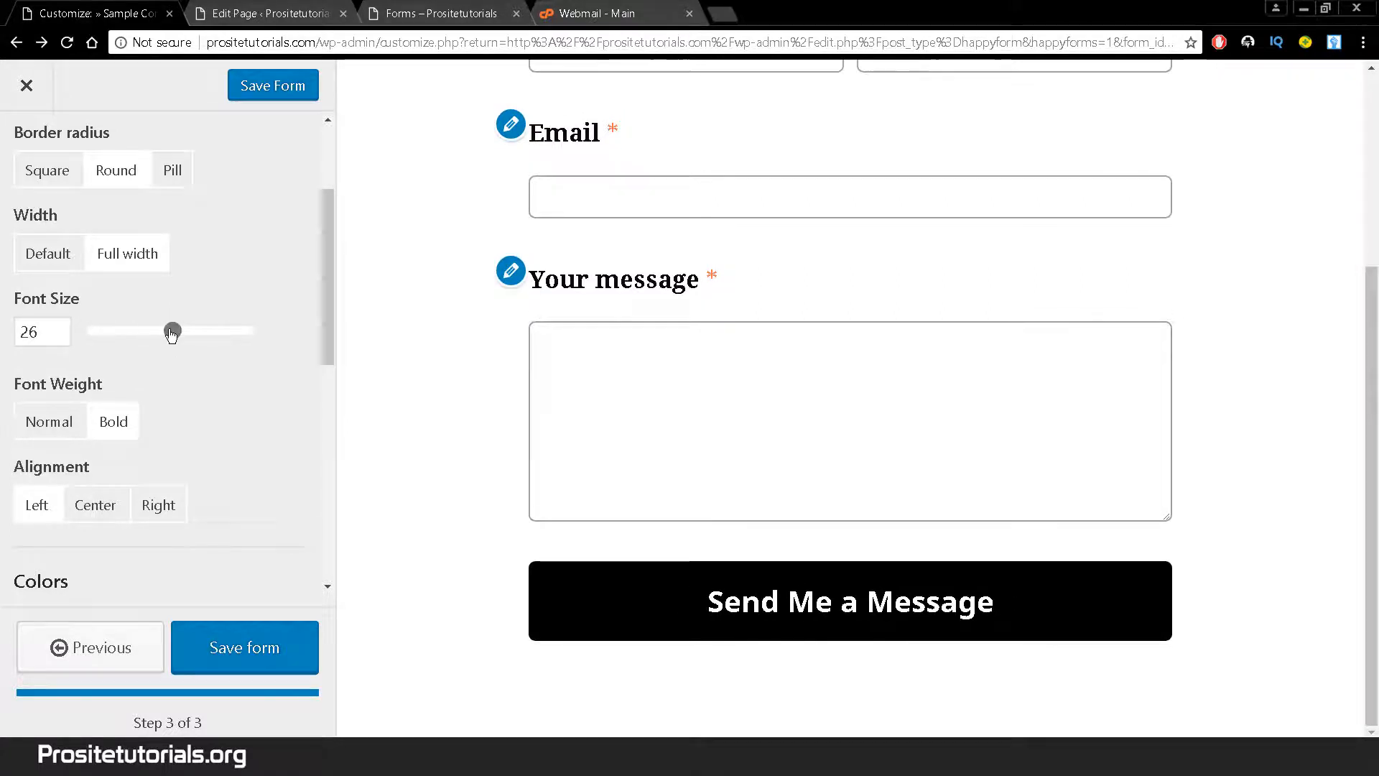
Try centring the submit button, then set its alignment back to left
drag(329, 313, 329, 344)
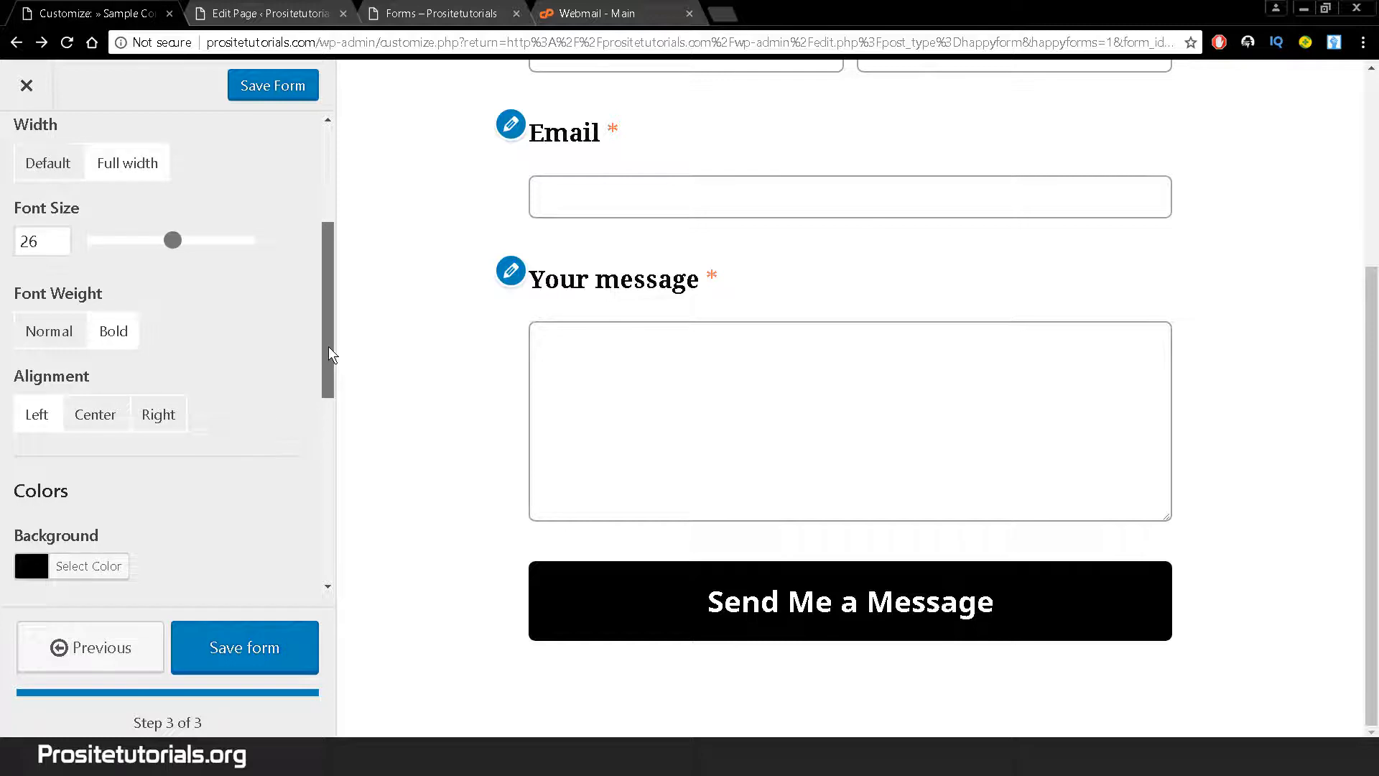
drag(329, 346, 327, 351)
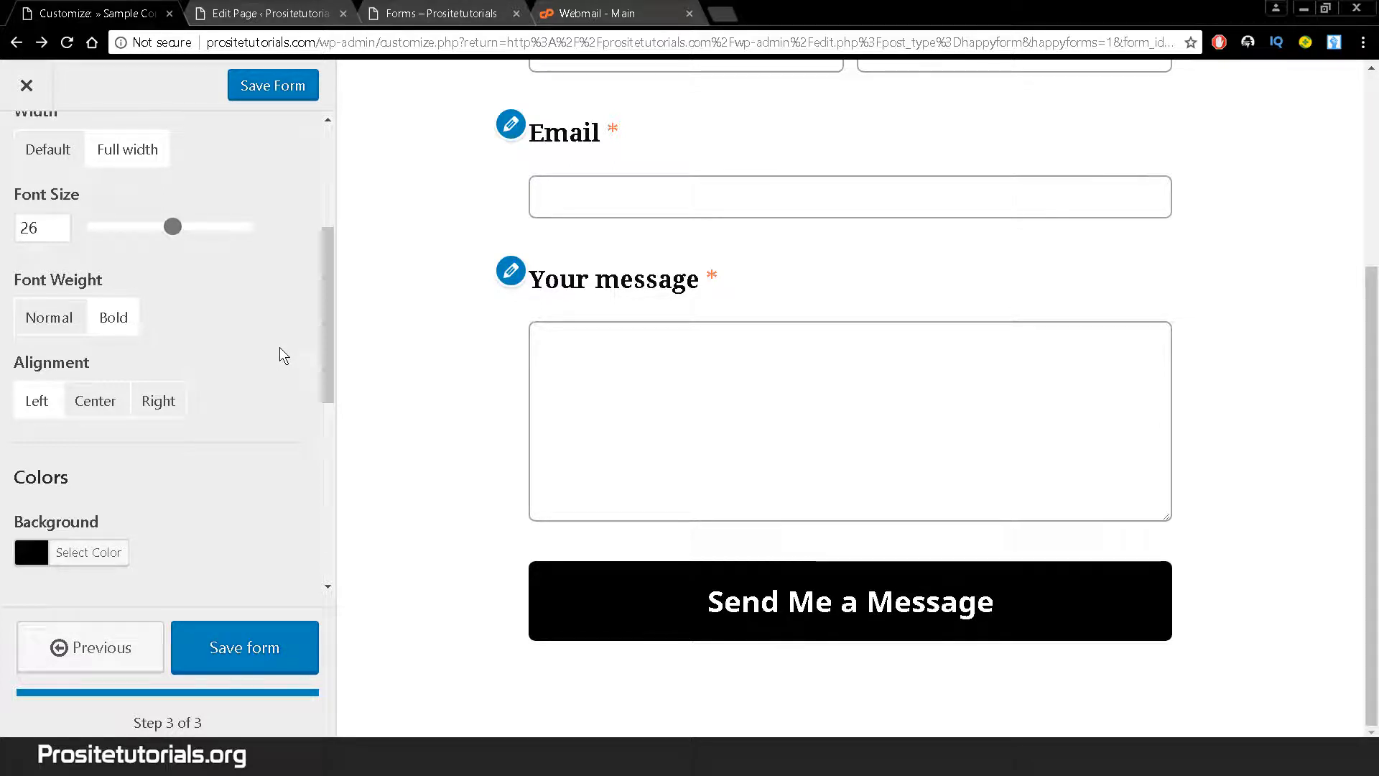
click(108, 402)
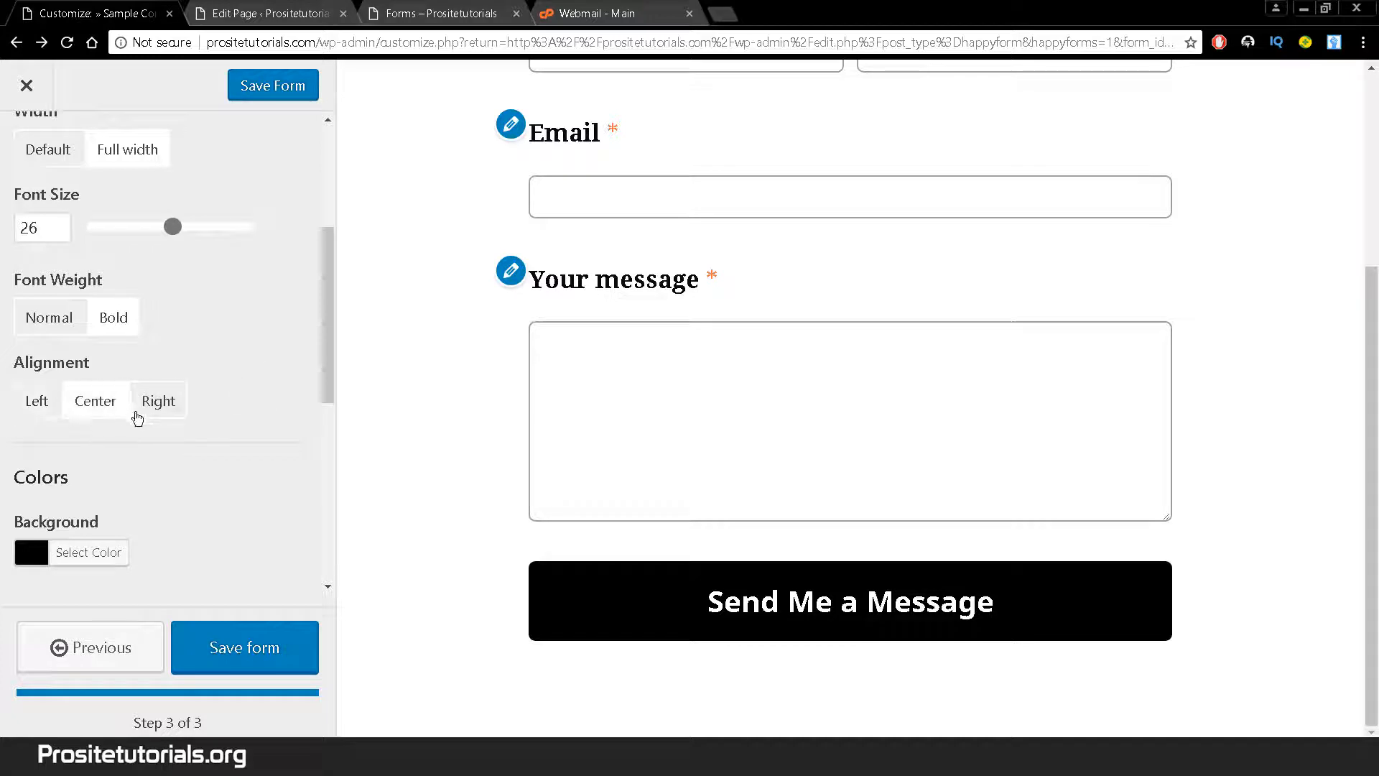
click(43, 405)
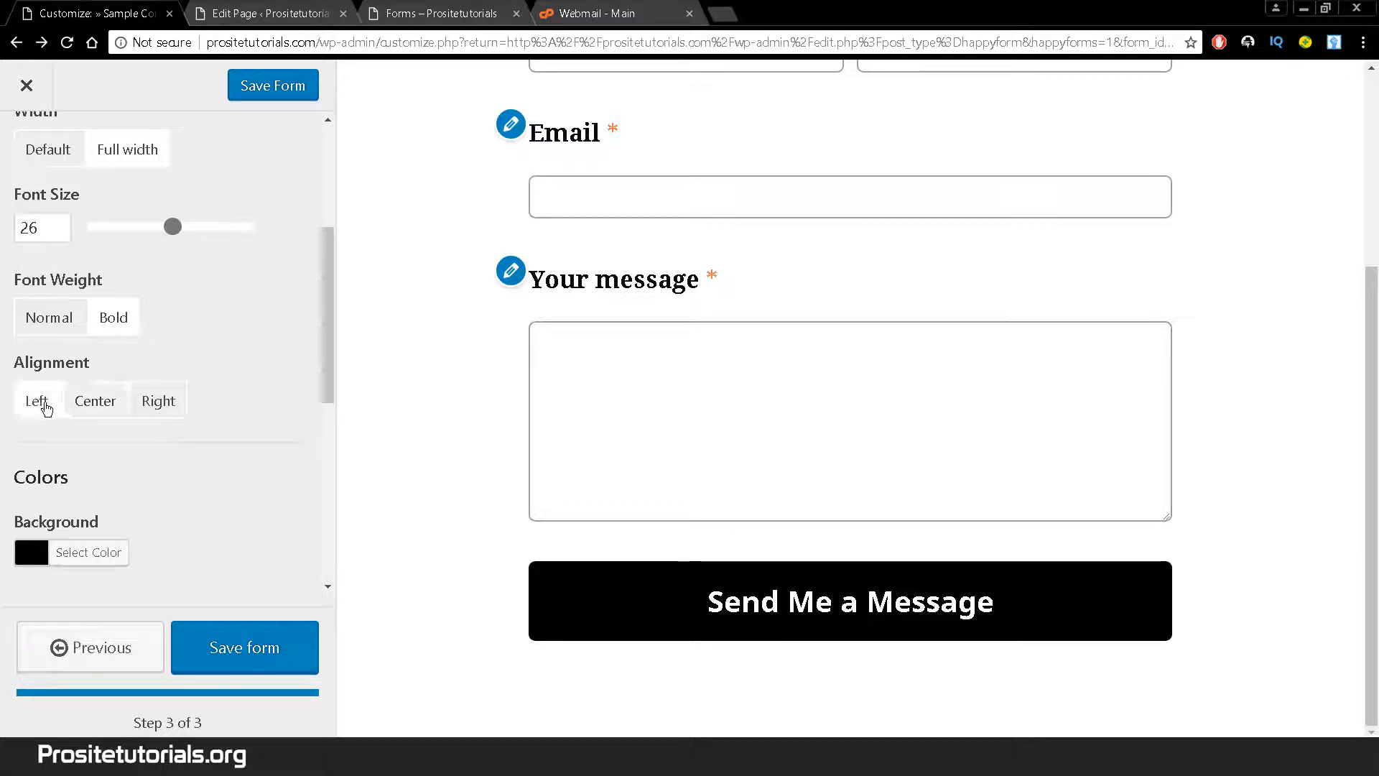
drag(321, 339, 325, 409)
Set the submit button background to dark green (#307008)
click(24, 357)
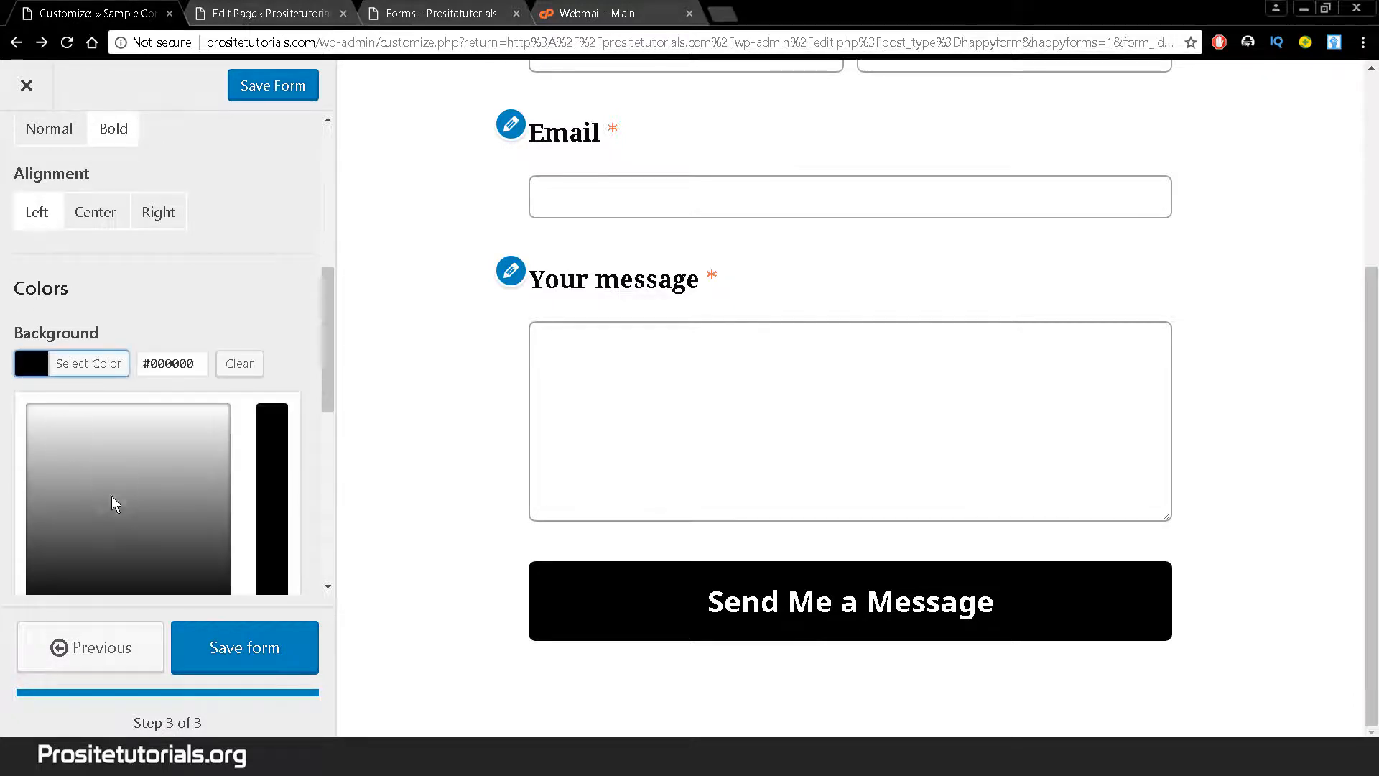
drag(326, 389, 325, 459)
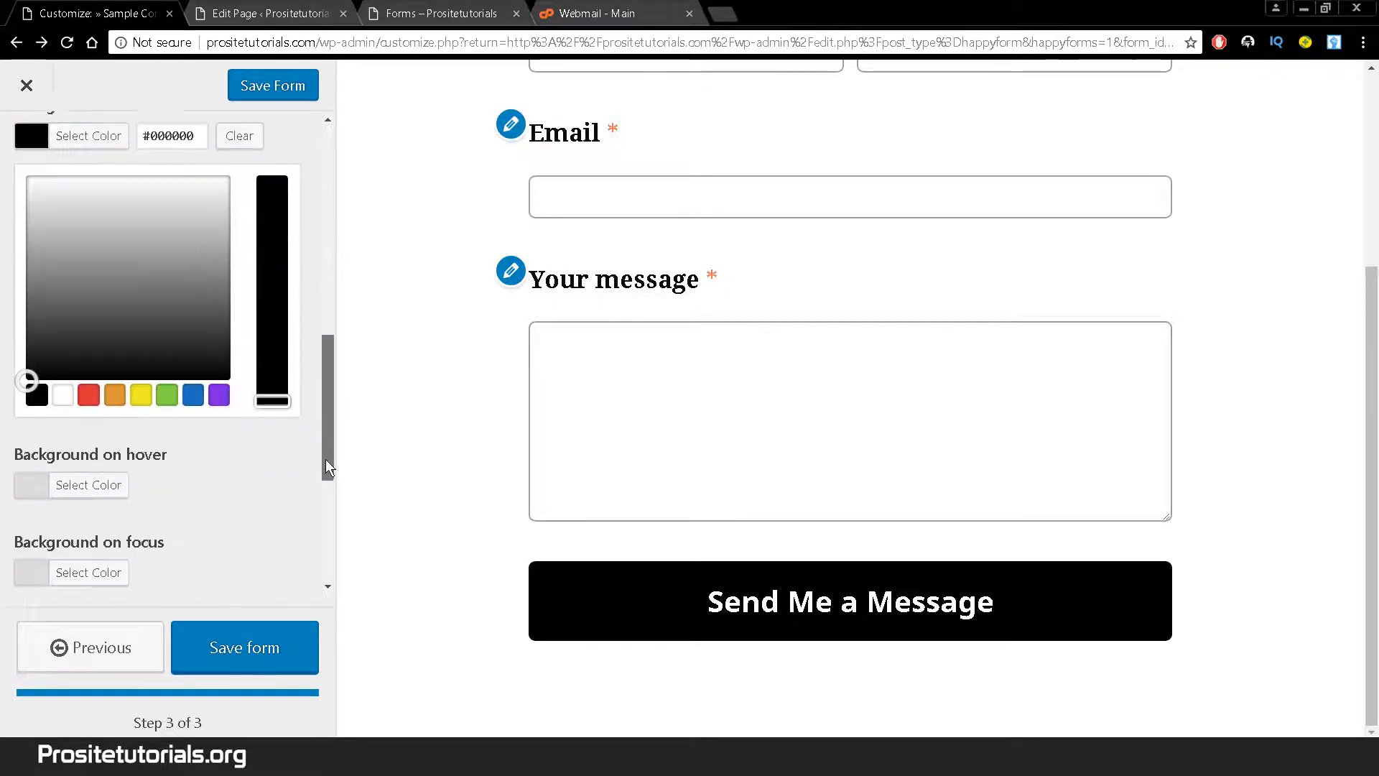
click(166, 394)
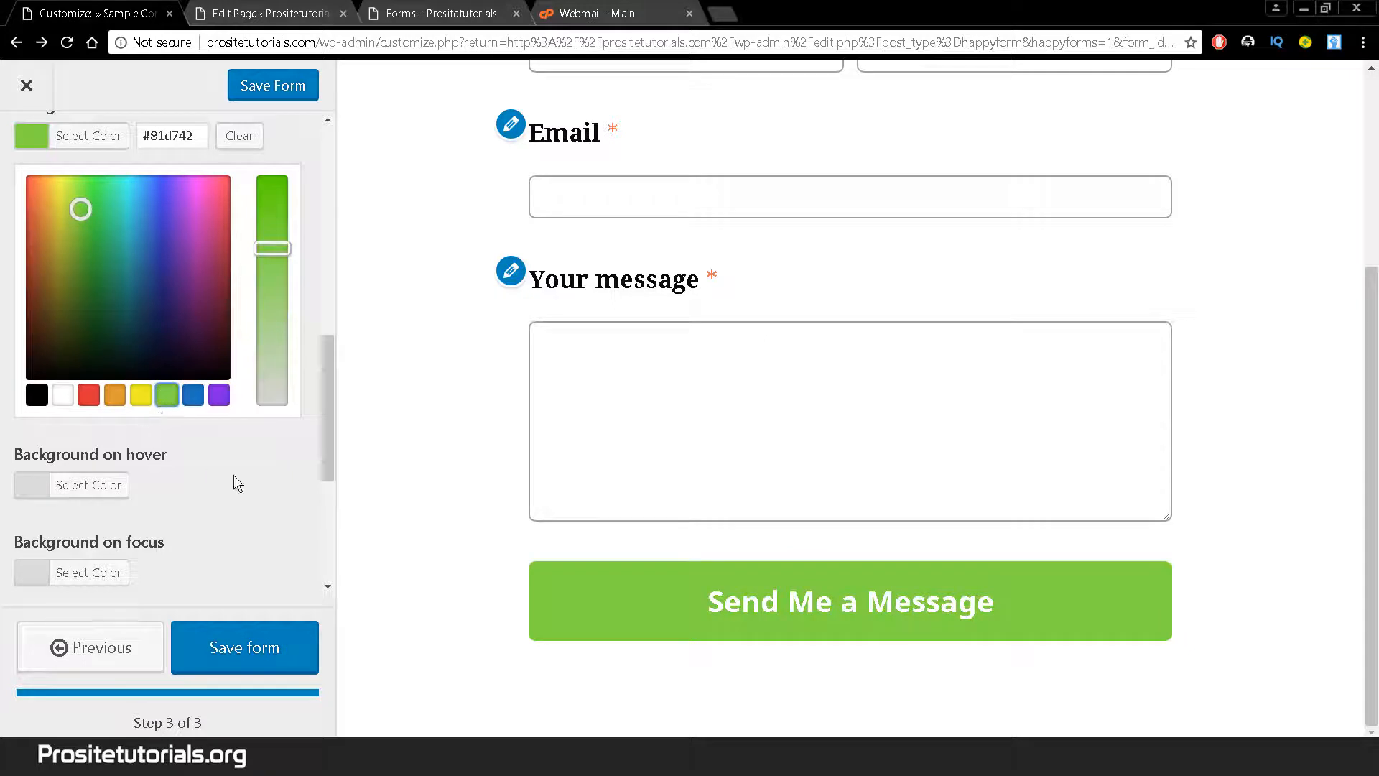
drag(67, 213, 70, 327)
click(82, 291)
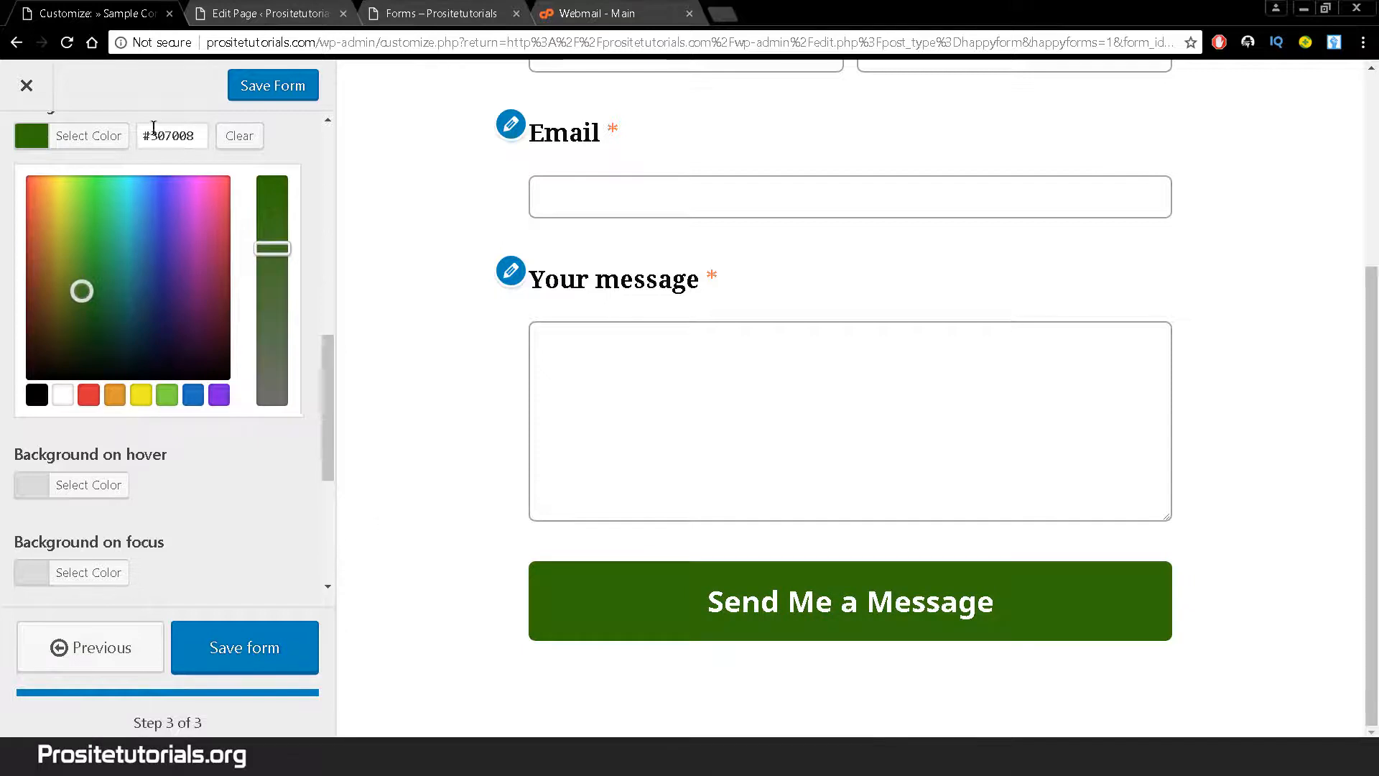
click(102, 142)
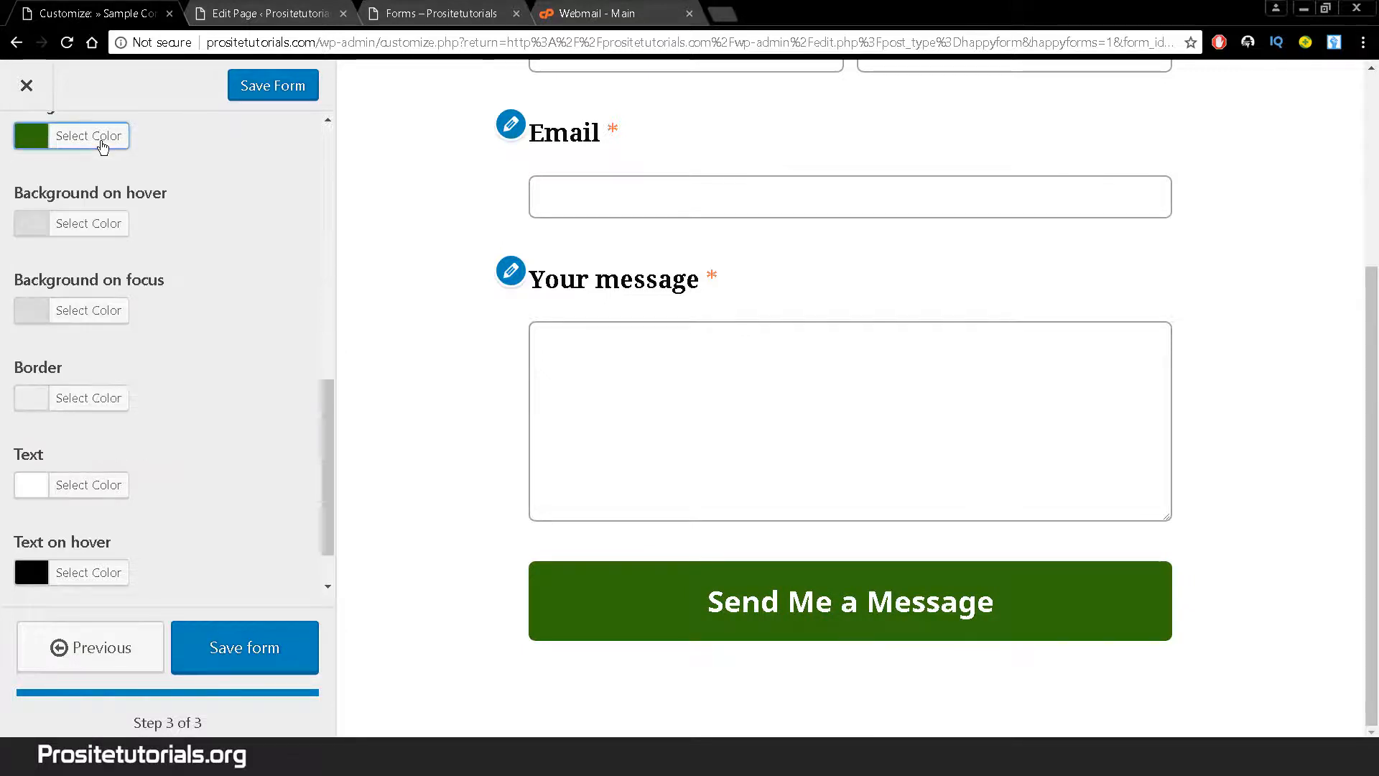
Make the button's hover background bright green (#00d12d)
click(37, 237)
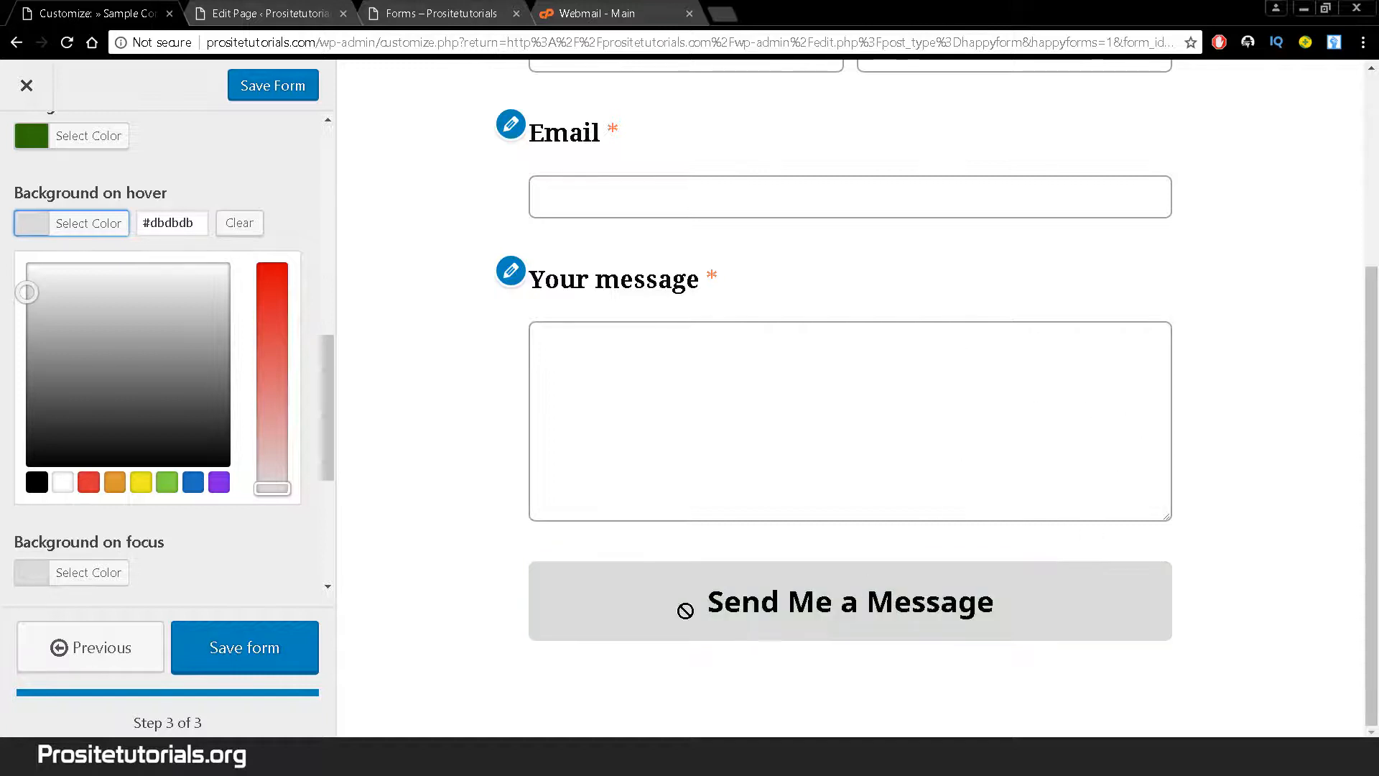
click(271, 267)
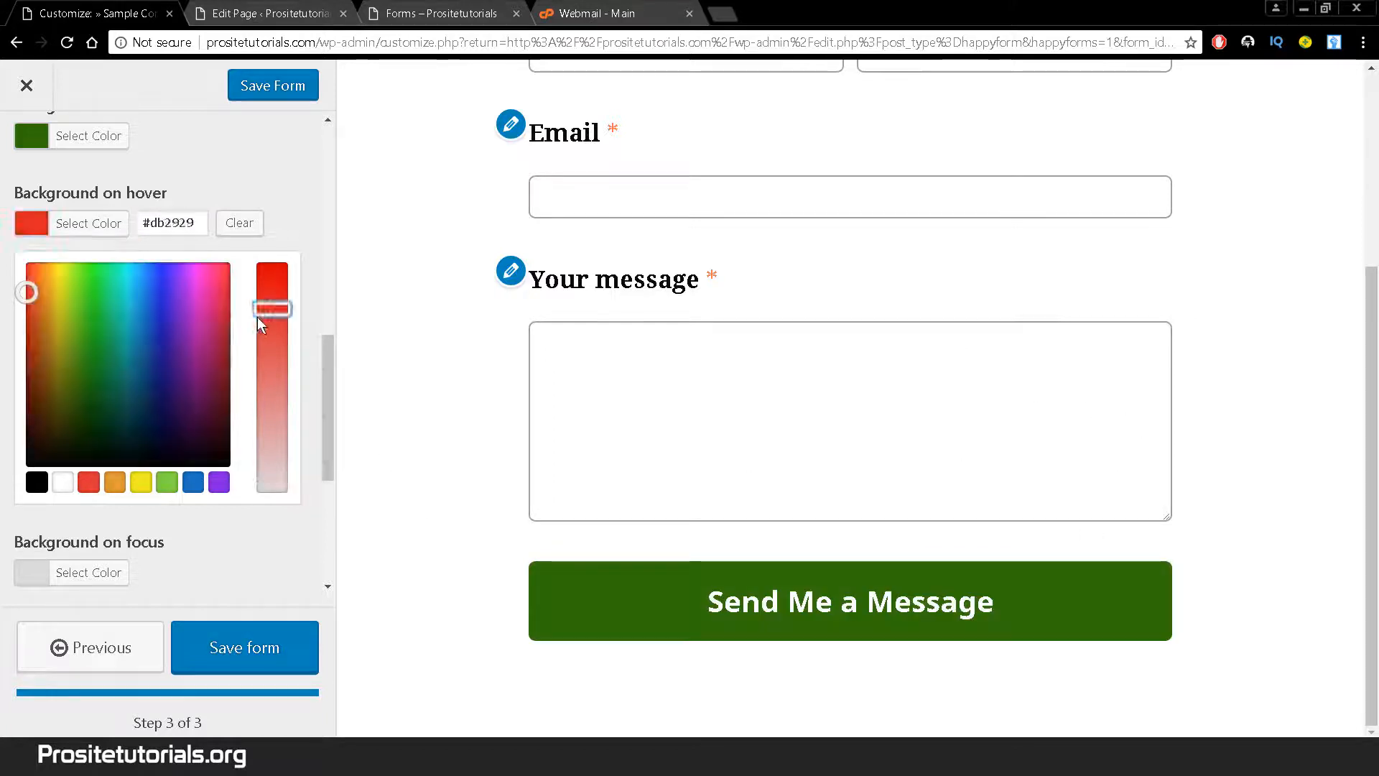
click(102, 299)
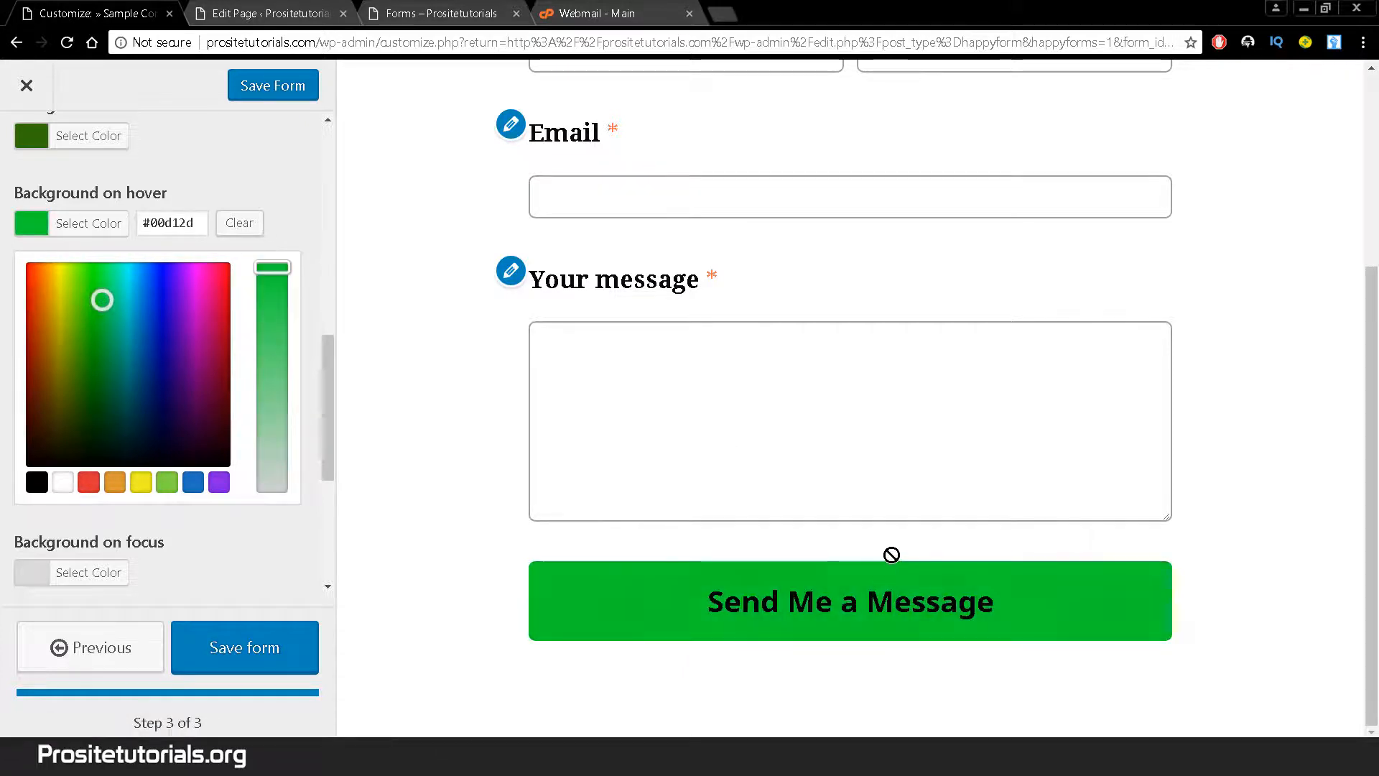
click(105, 228)
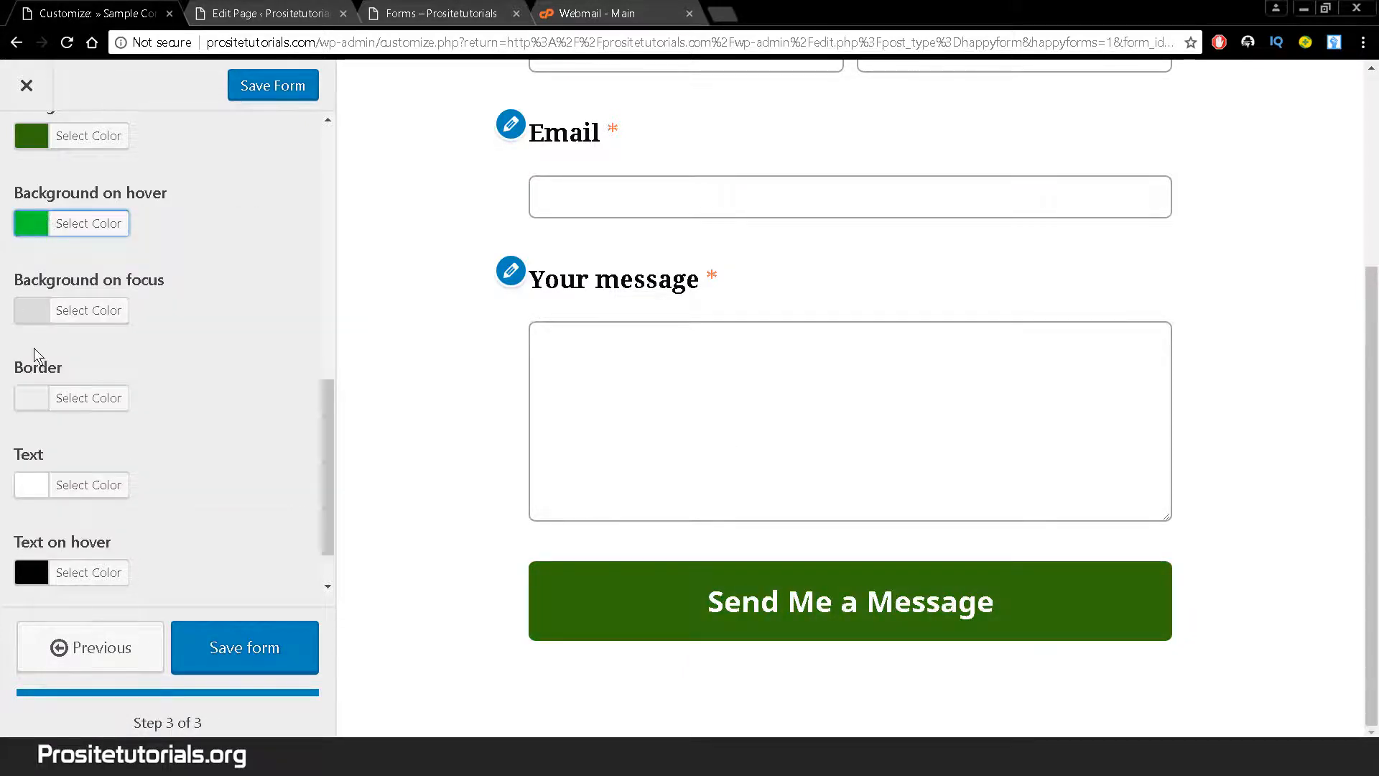
Leave the focus background unchanged and set the button border colour to black
click(37, 326)
click(37, 326)
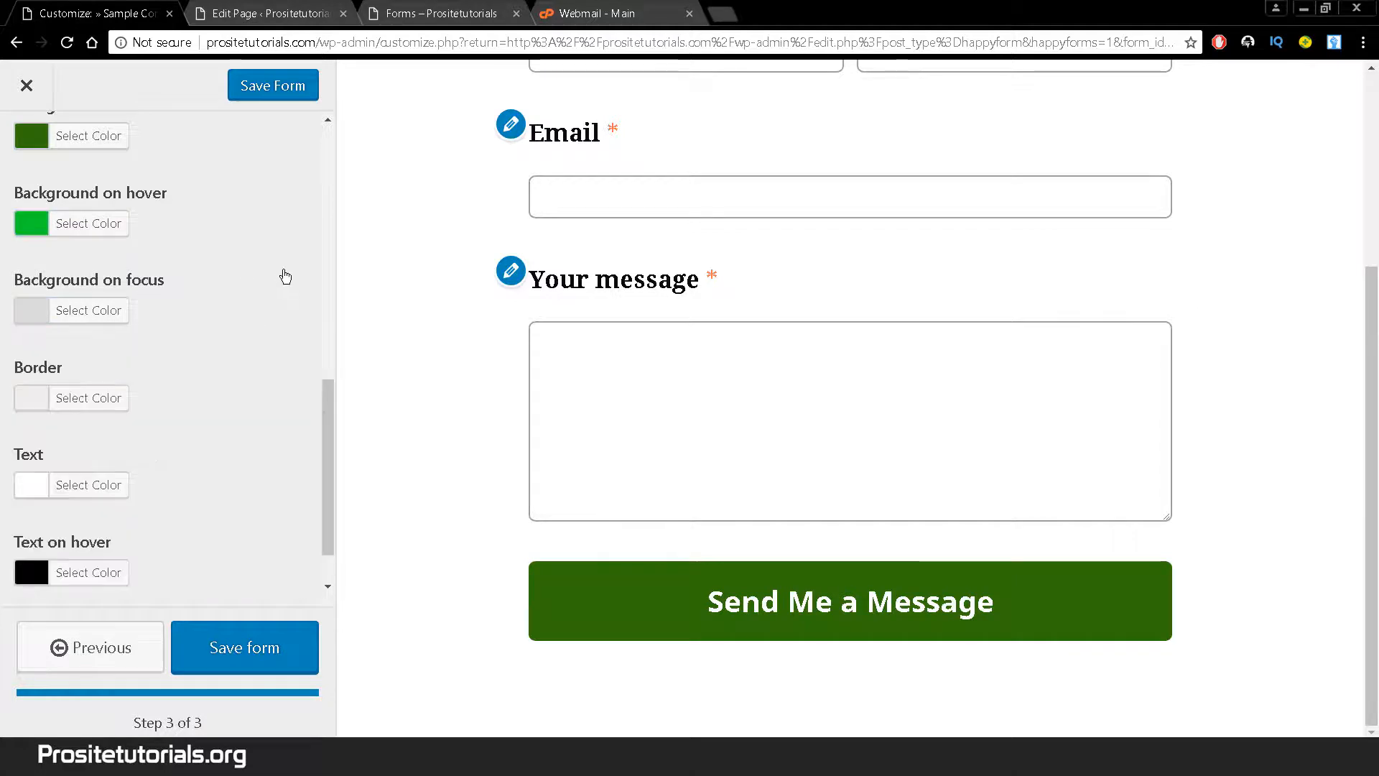
scroll(321, 418, down, 1)
scroll(321, 423, down, 1)
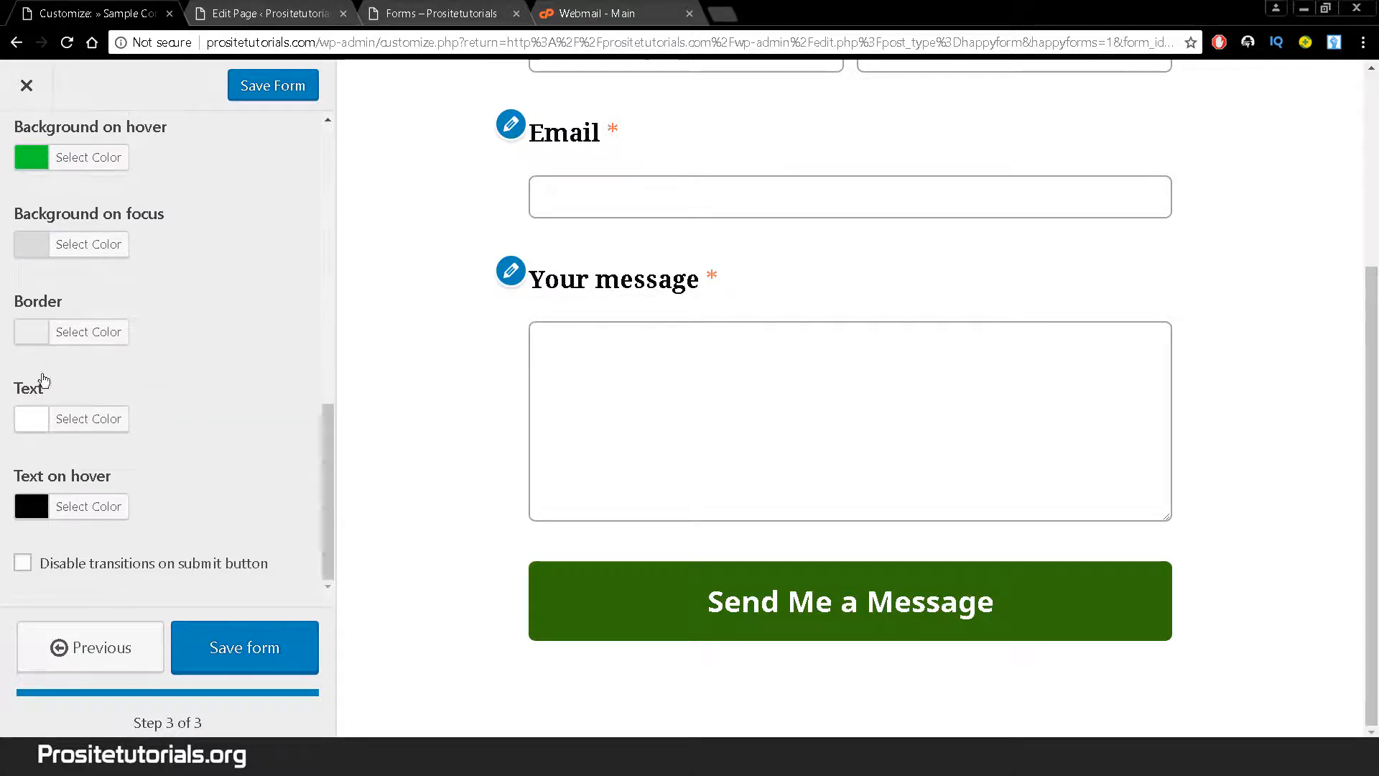
click(22, 327)
scroll(4, 580, down, 1)
drag(4, 580, 3, 579)
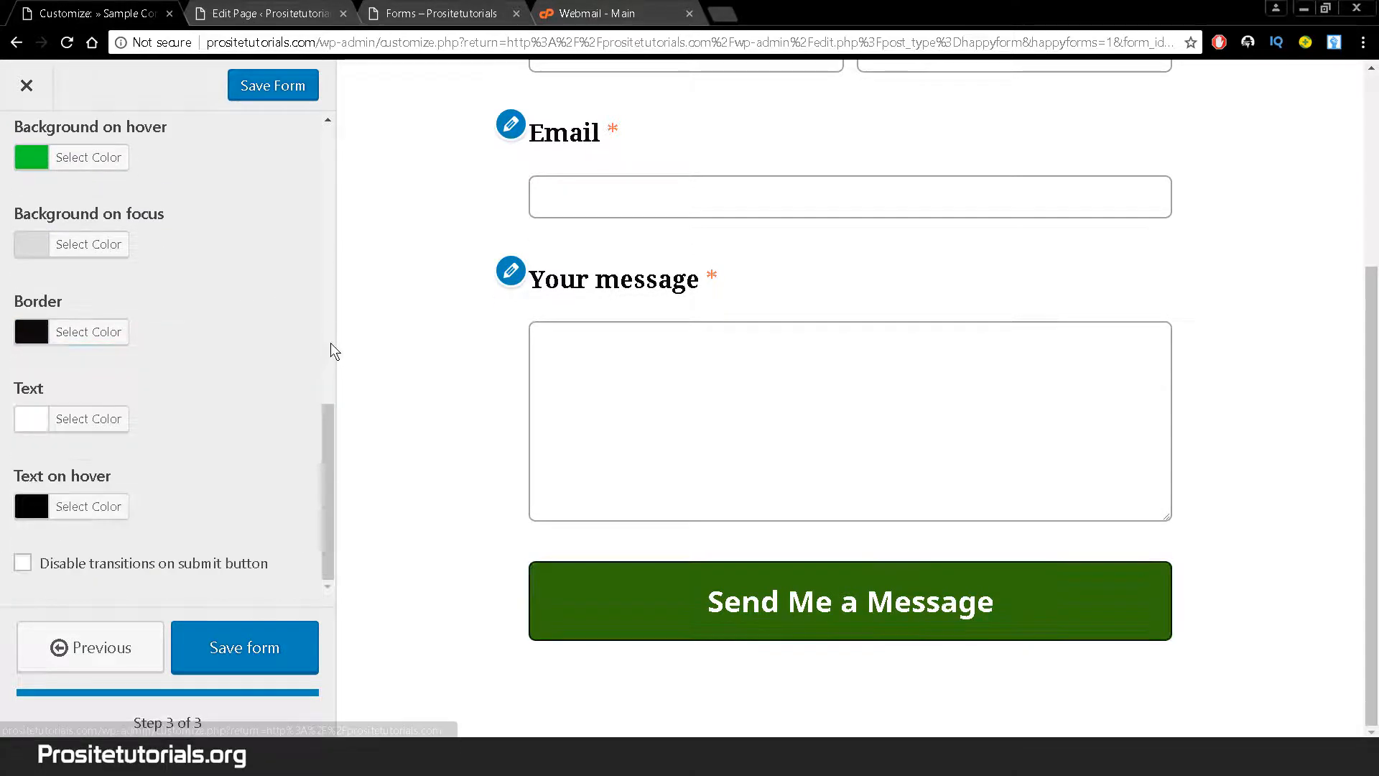
click(329, 348)
drag(324, 392, 324, 552)
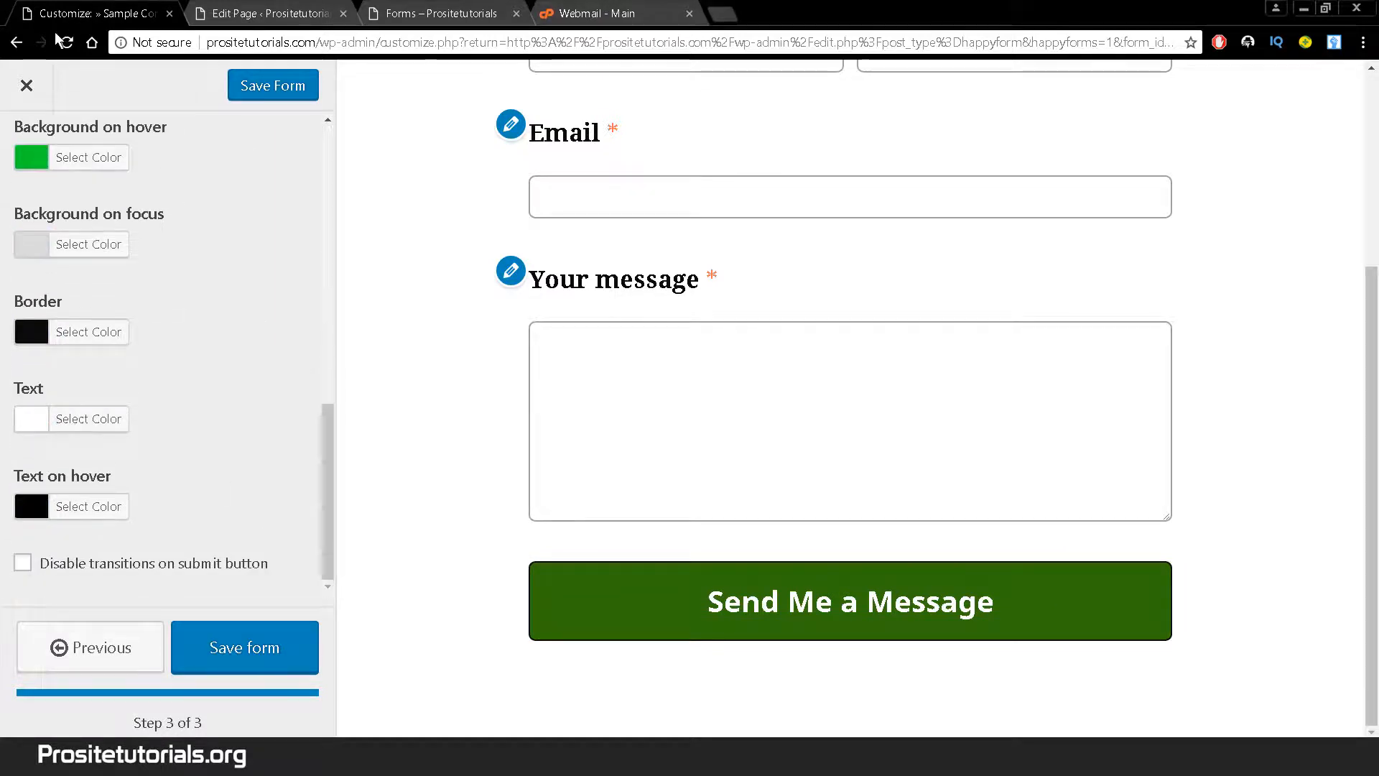
drag(325, 486, 330, 167)
Save the form, check the dark green Submit Form button on the reloaded Forms page, and return to All Forms
click(22, 181)
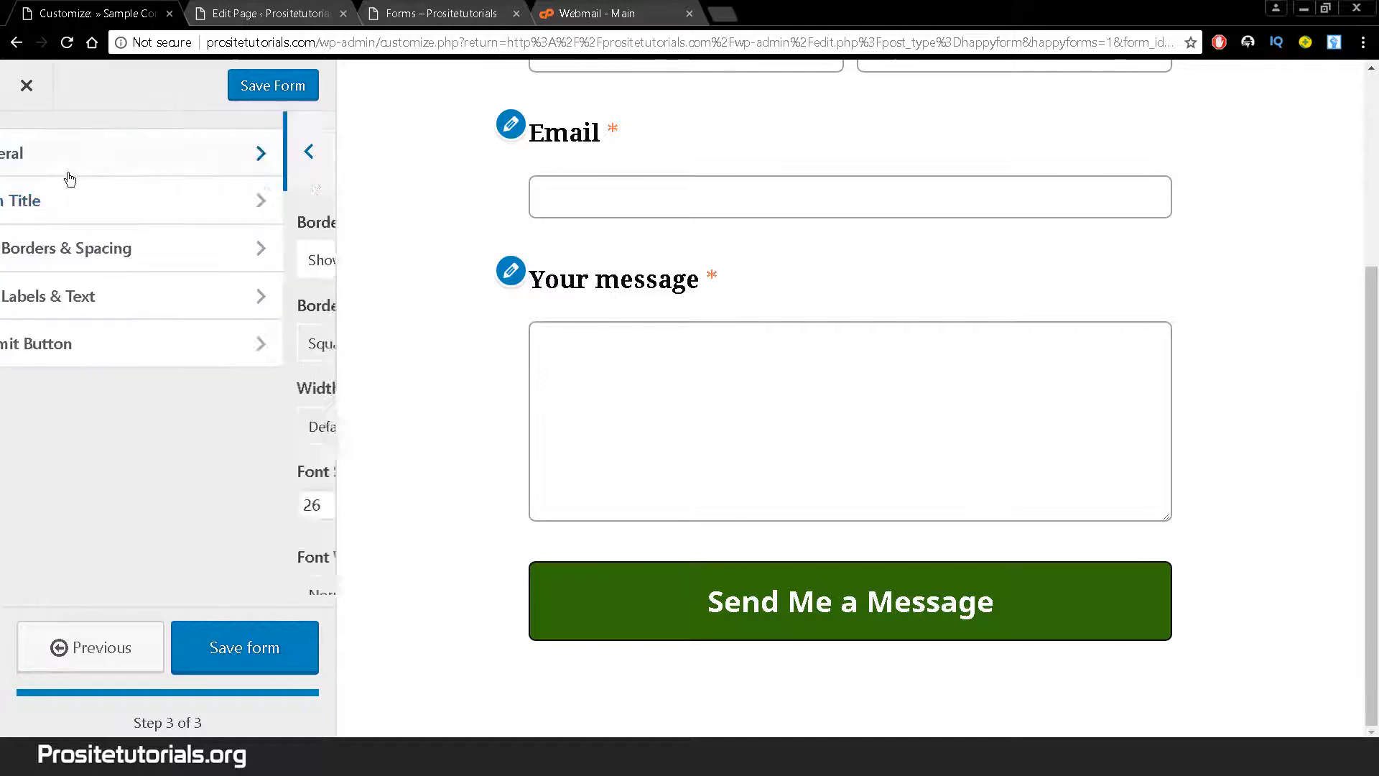
click(218, 661)
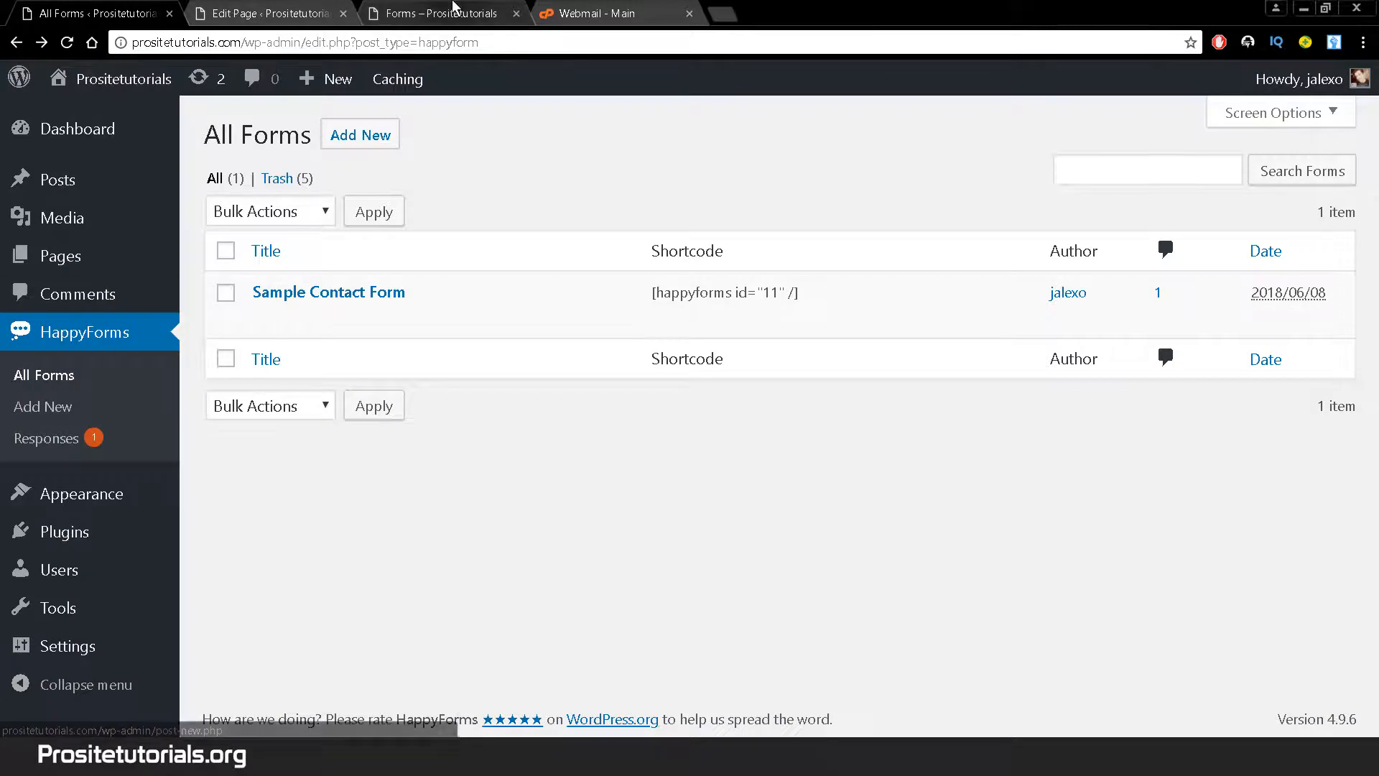
click(452, 7)
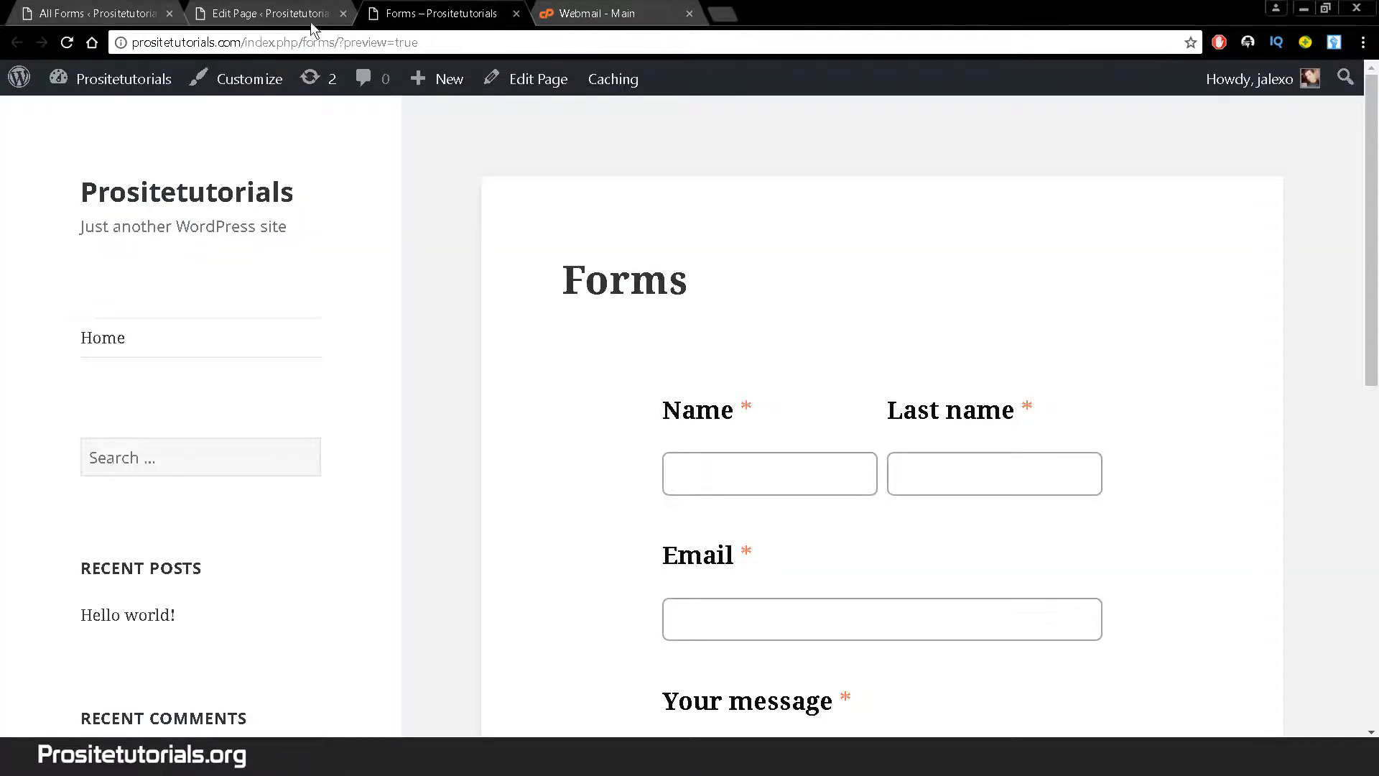
click(67, 45)
drag(1370, 106, 1377, 261)
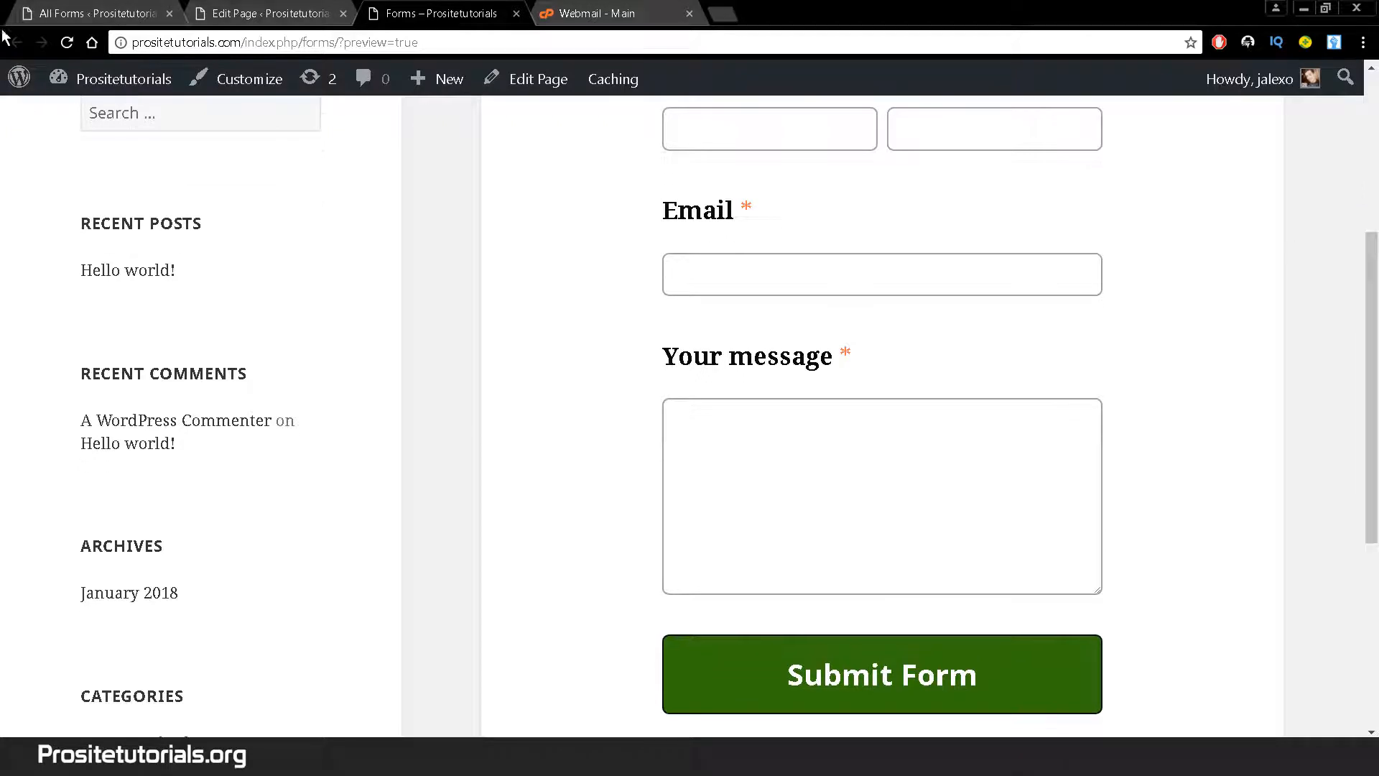
click(51, 8)
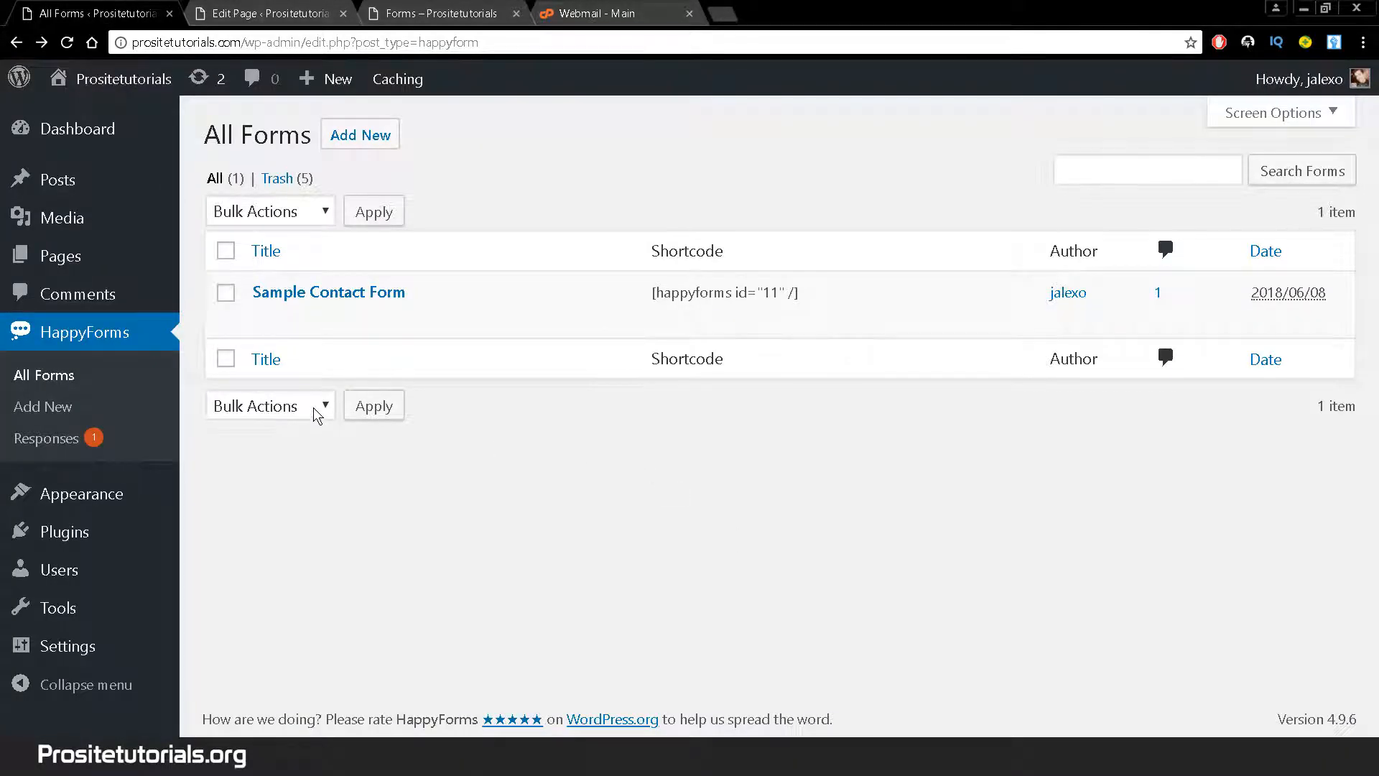
Open the Sample Contact Form and delete its Name and Last name fields
mouse_move(252, 324)
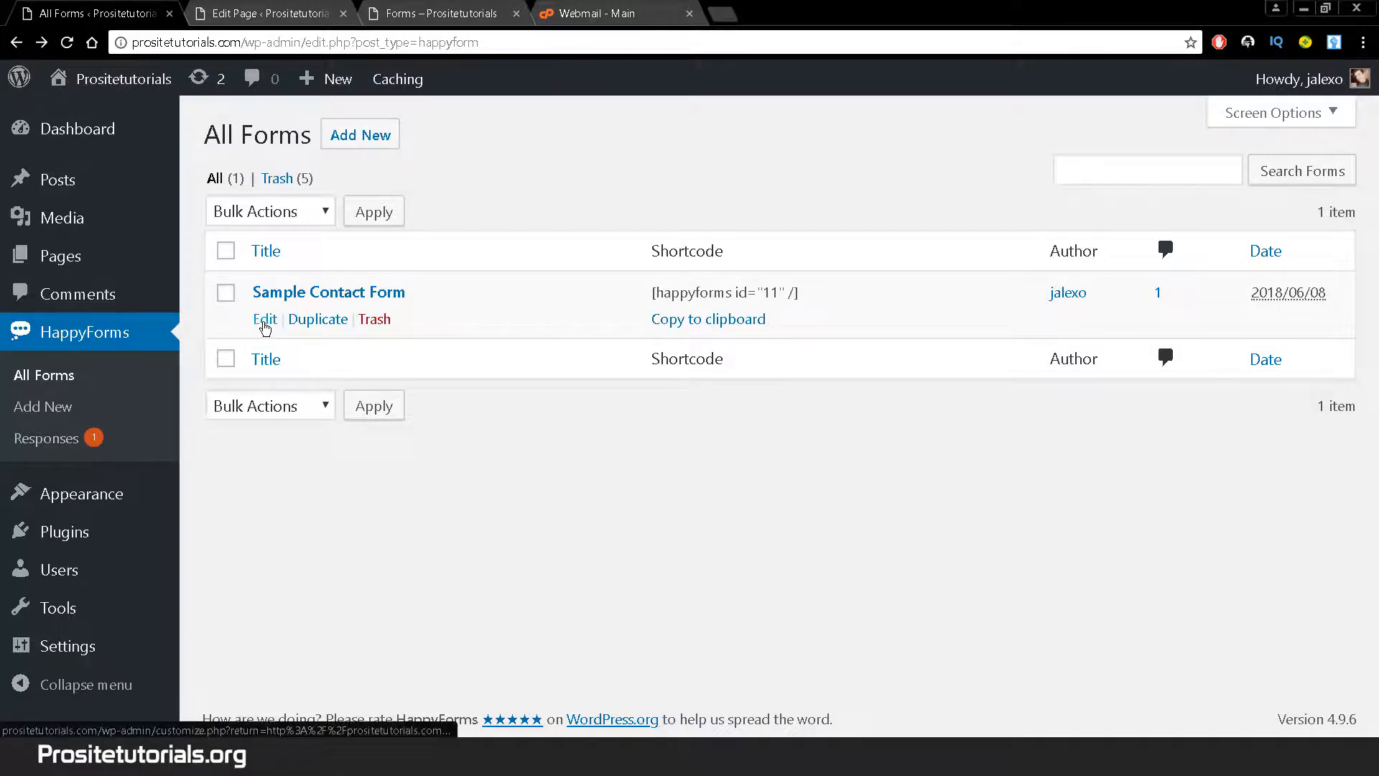
click(265, 320)
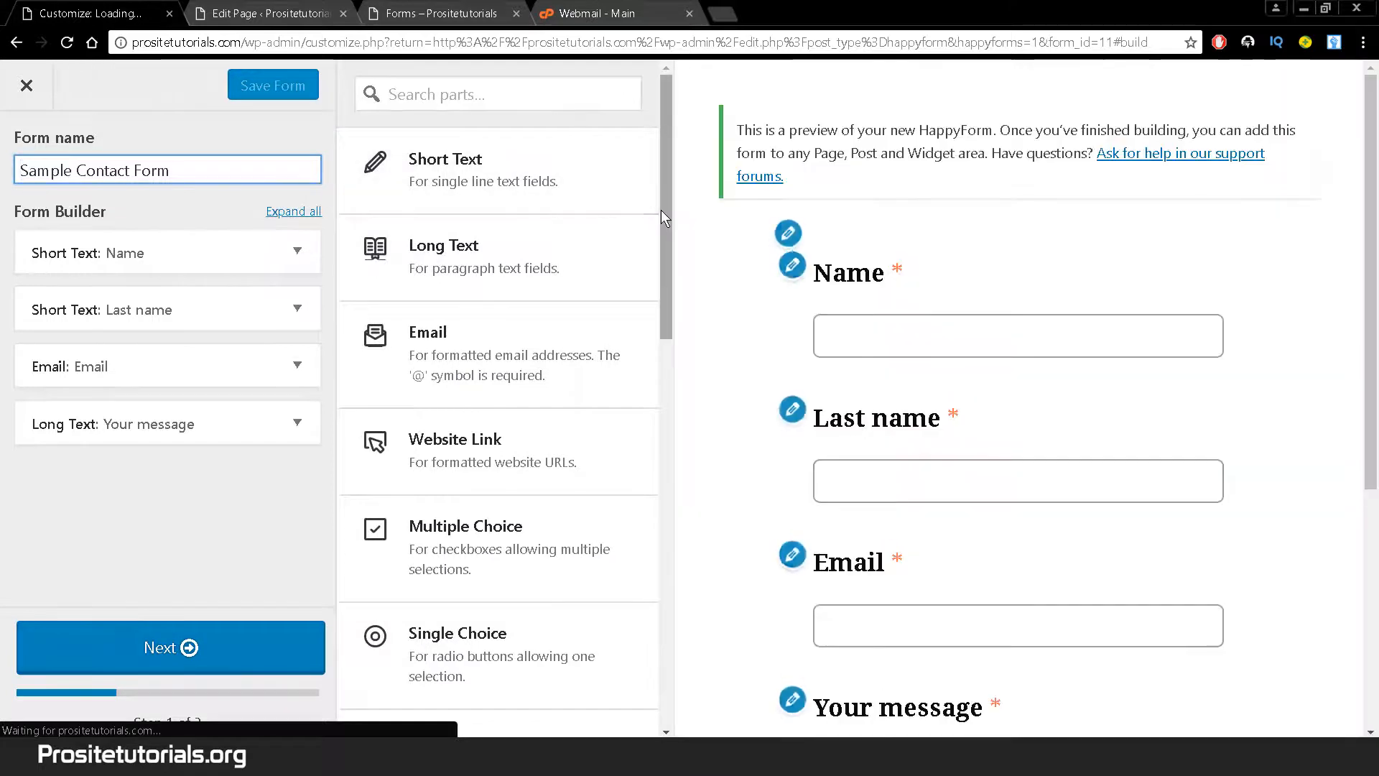
mouse_move(661, 210)
mouse_down()
mouse_move(669, 257)
mouse_move(668, 196)
mouse_up()
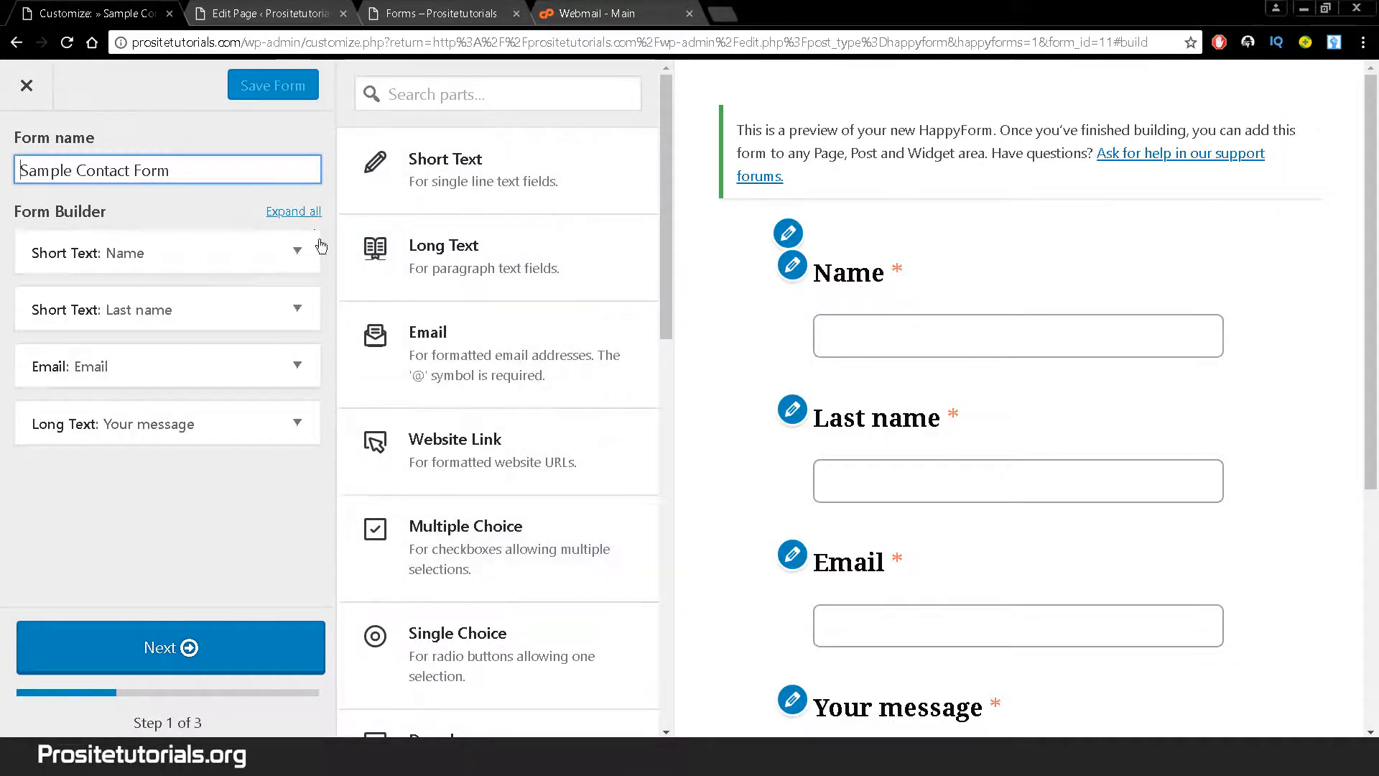
click(296, 250)
scroll(324, 360, down, 3)
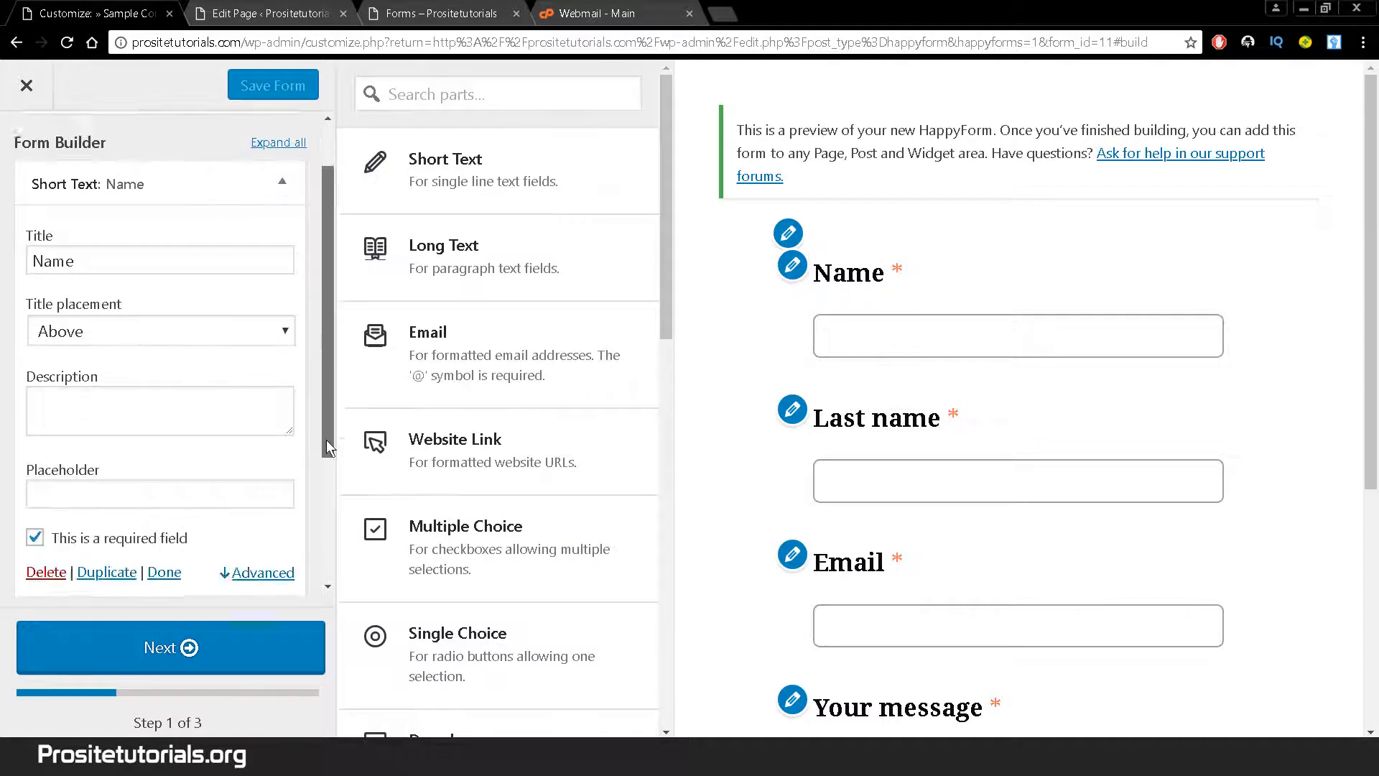
click(41, 474)
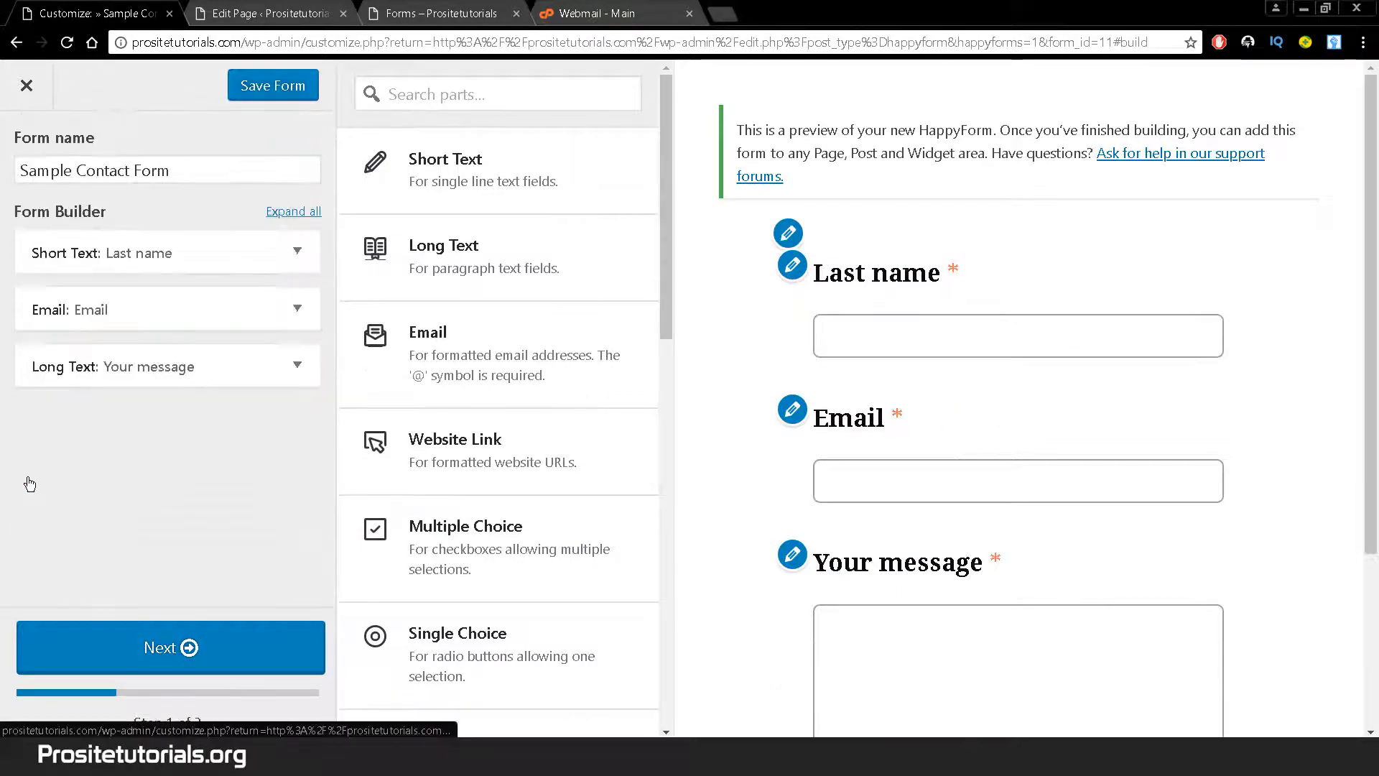
click(305, 250)
drag(333, 265, 325, 446)
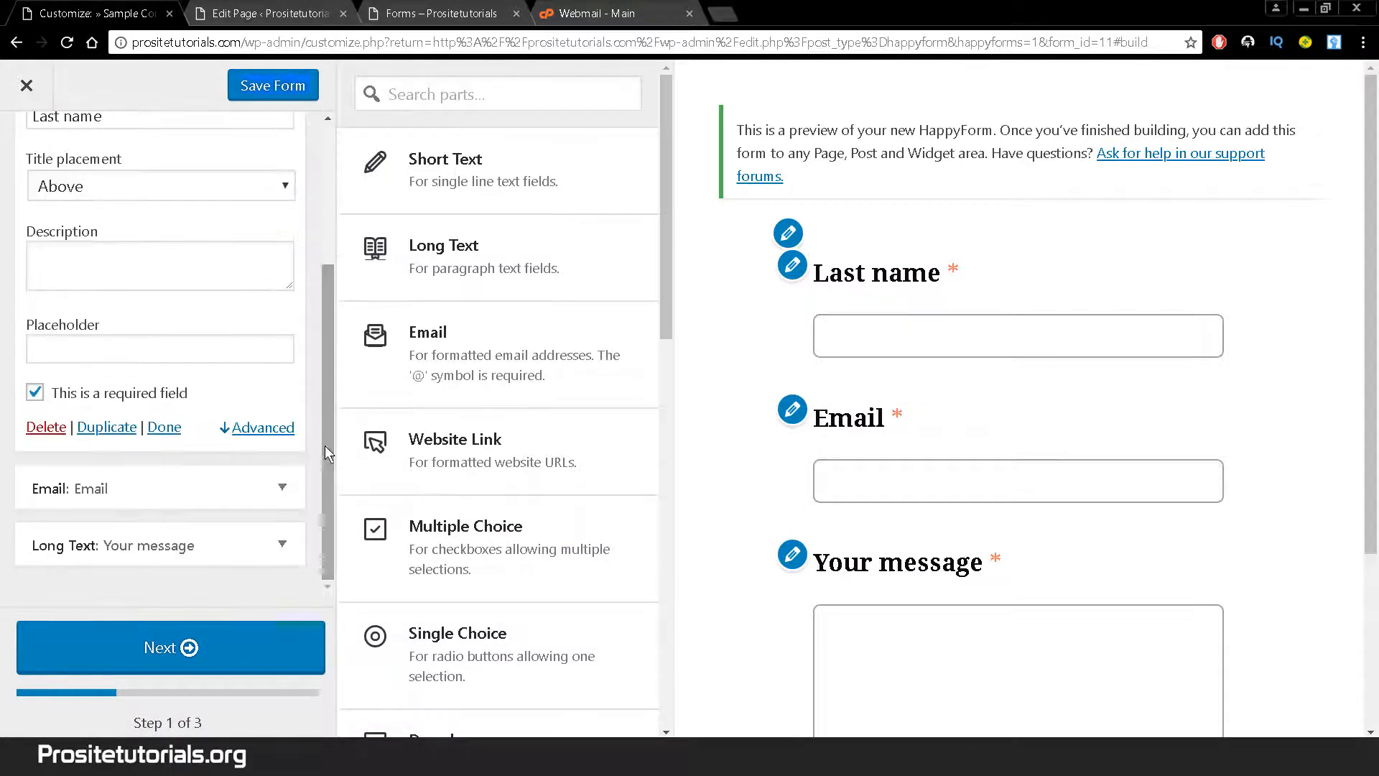
click(33, 425)
Delete the Email and Your message fields
click(295, 249)
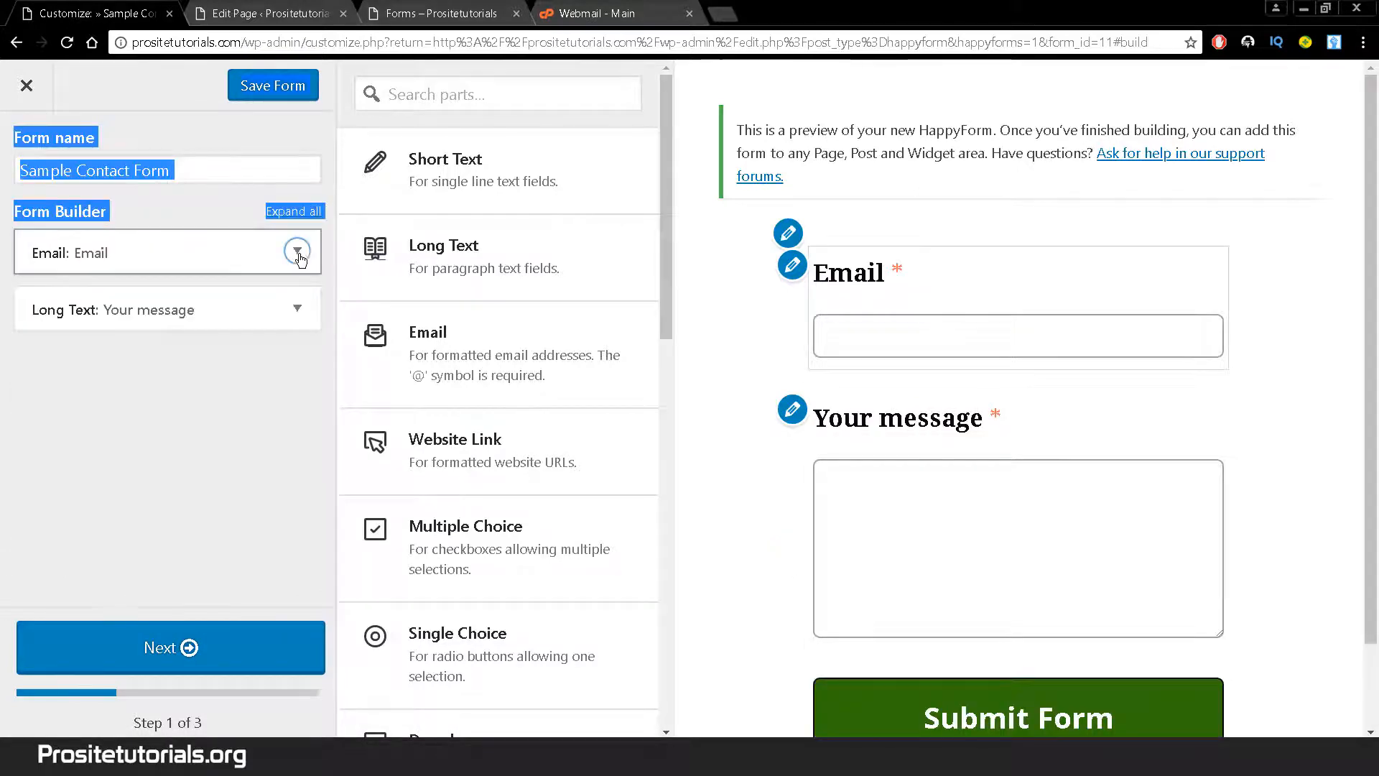
scroll(330, 382, down, 5)
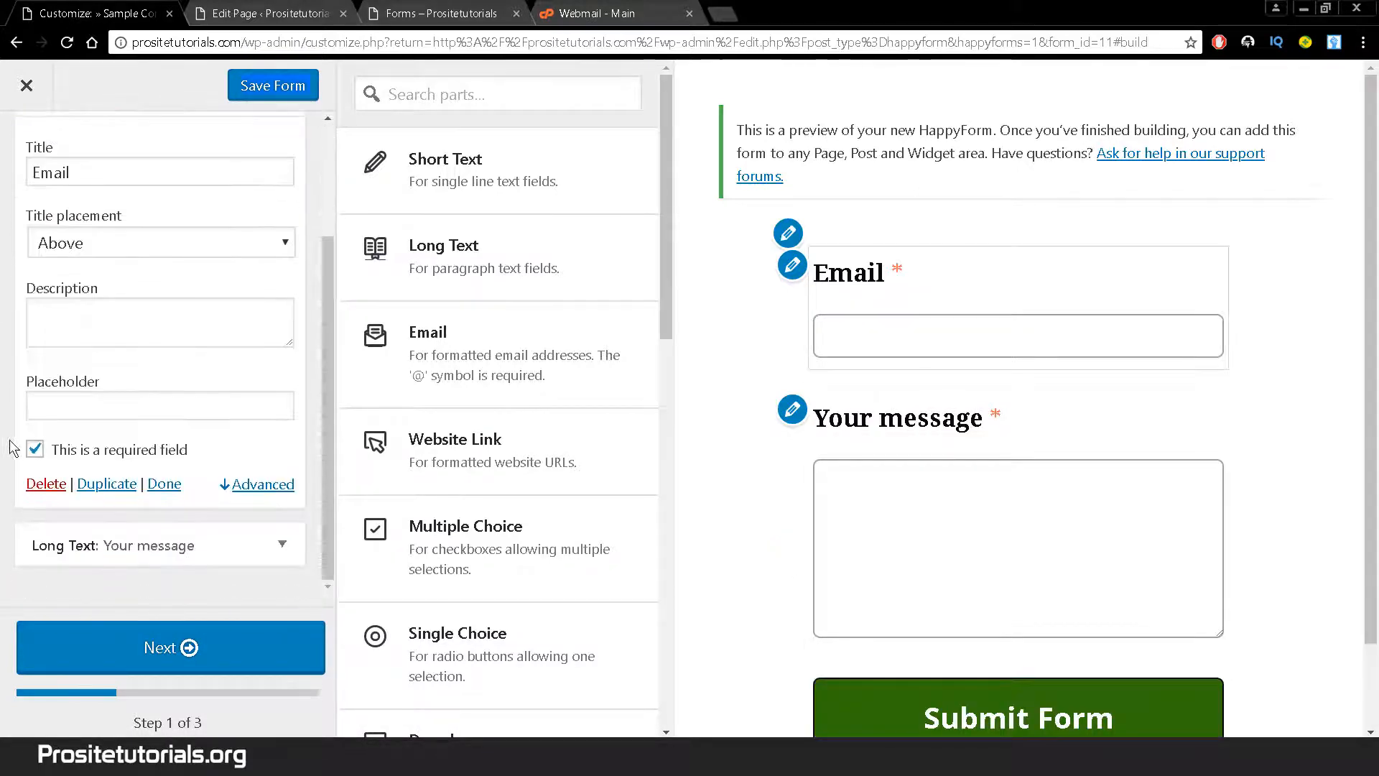
click(35, 488)
click(294, 251)
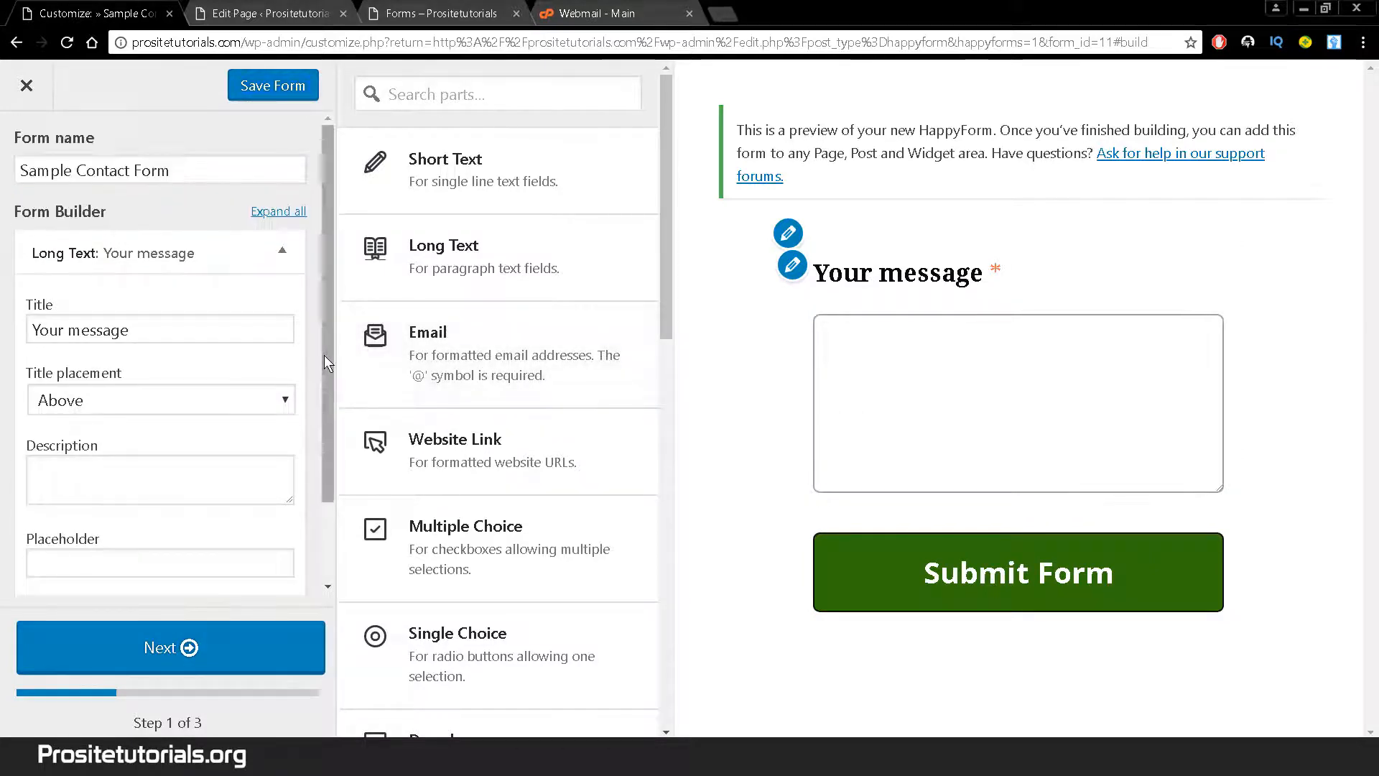
scroll(320, 431, down, 2)
click(46, 542)
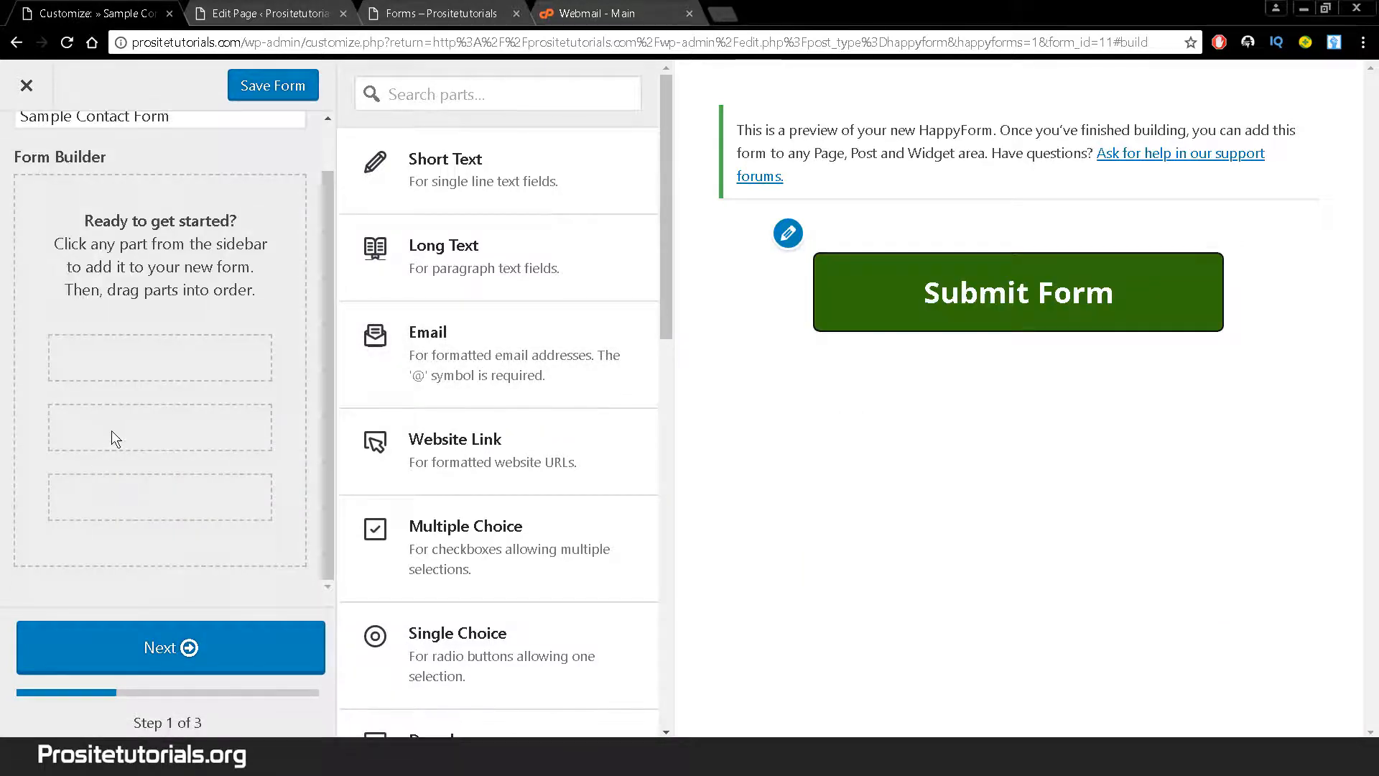
Add a Website Link field, untick 'This is a required field', and collapse its settings
drag(663, 171, 664, 182)
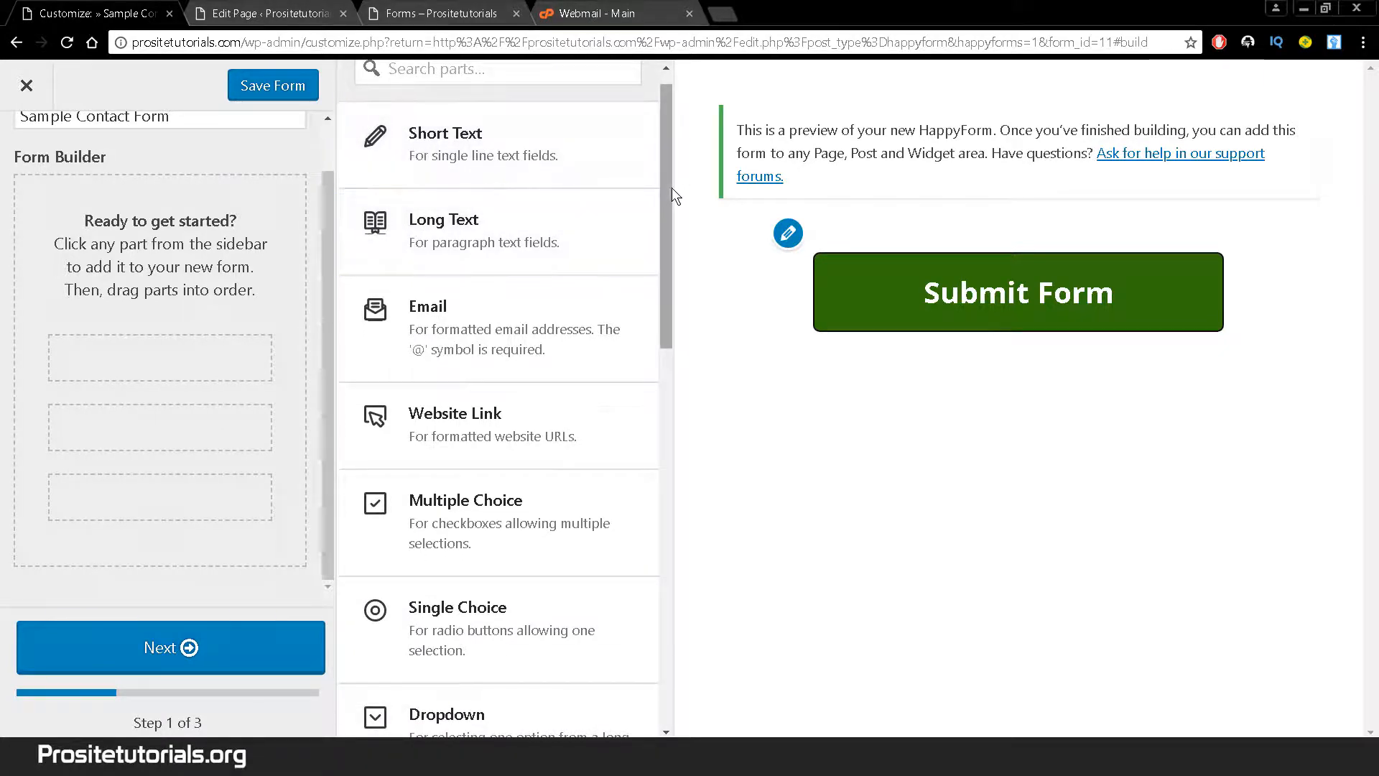
drag(669, 187, 674, 204)
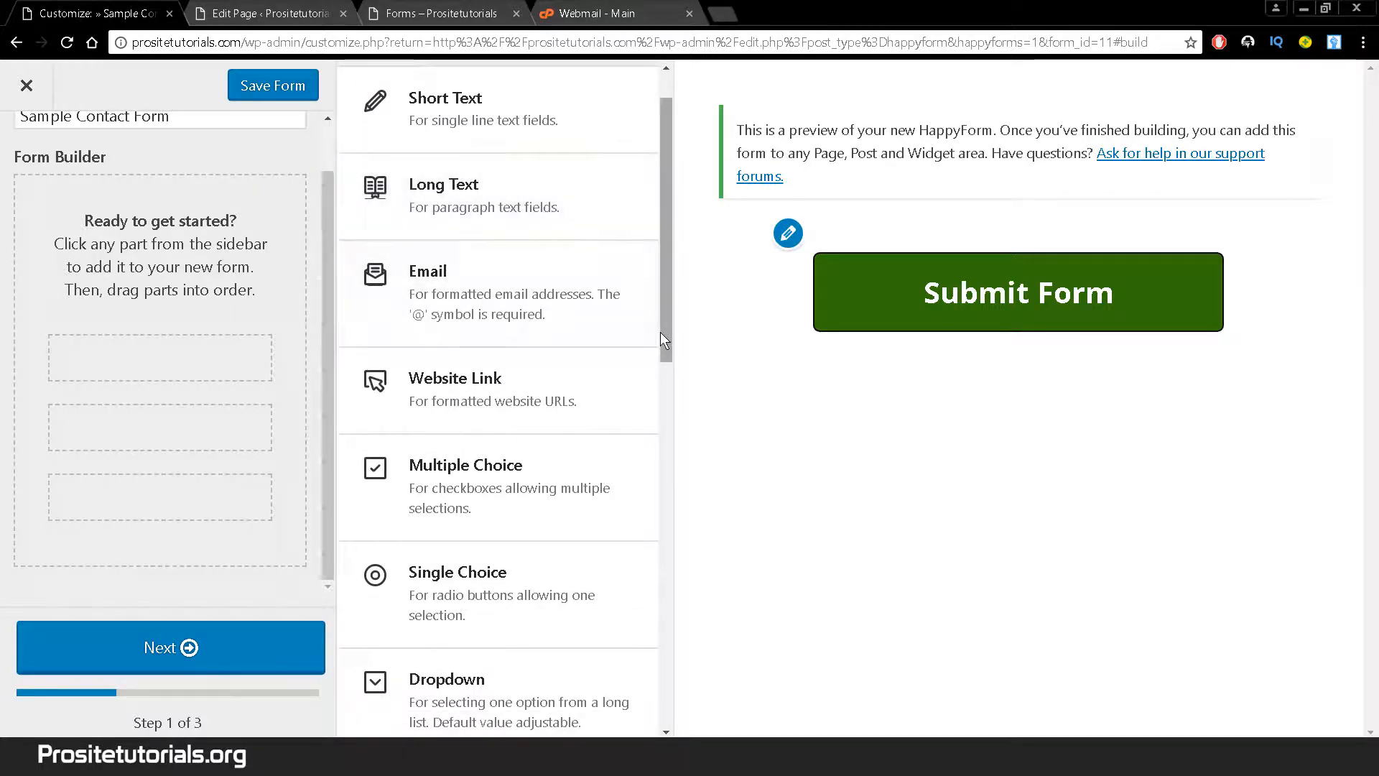
drag(661, 331, 661, 365)
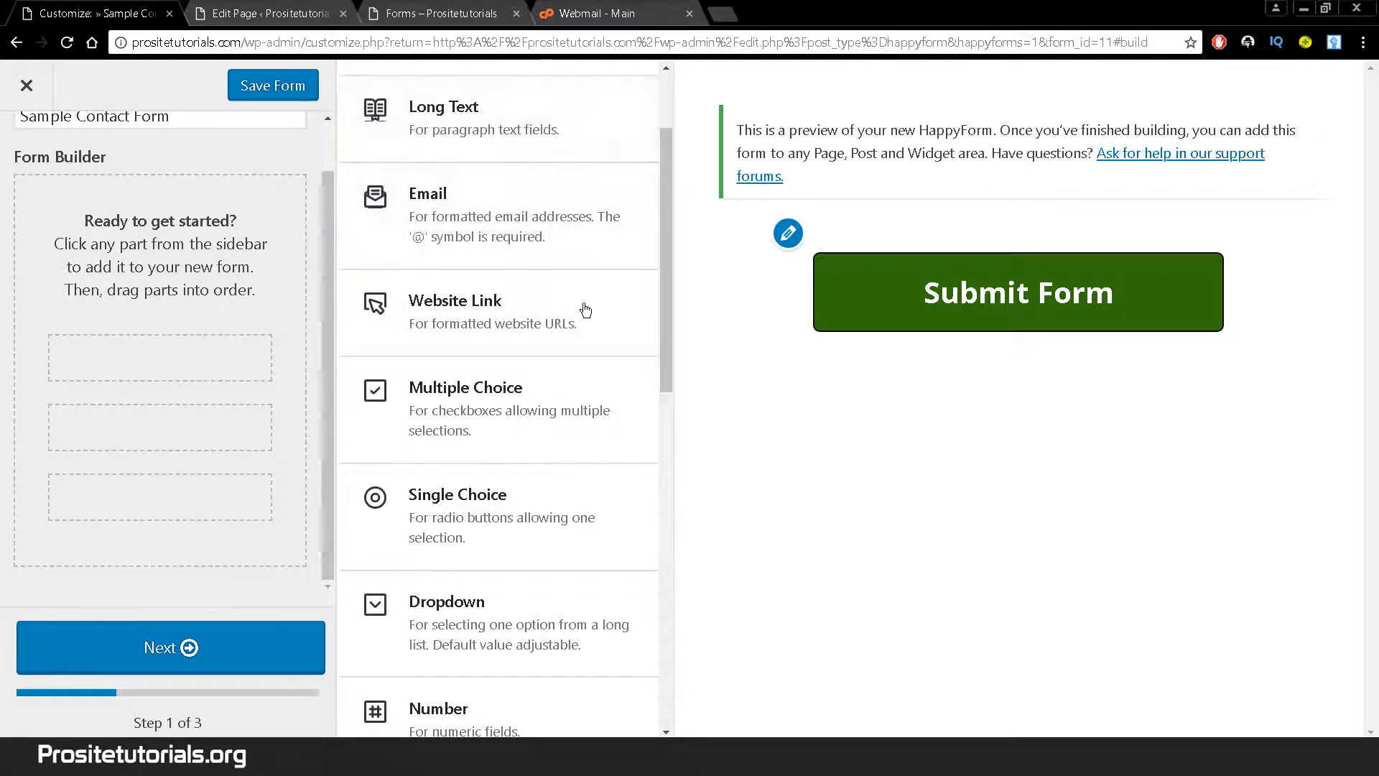
drag(465, 114, 696, 194)
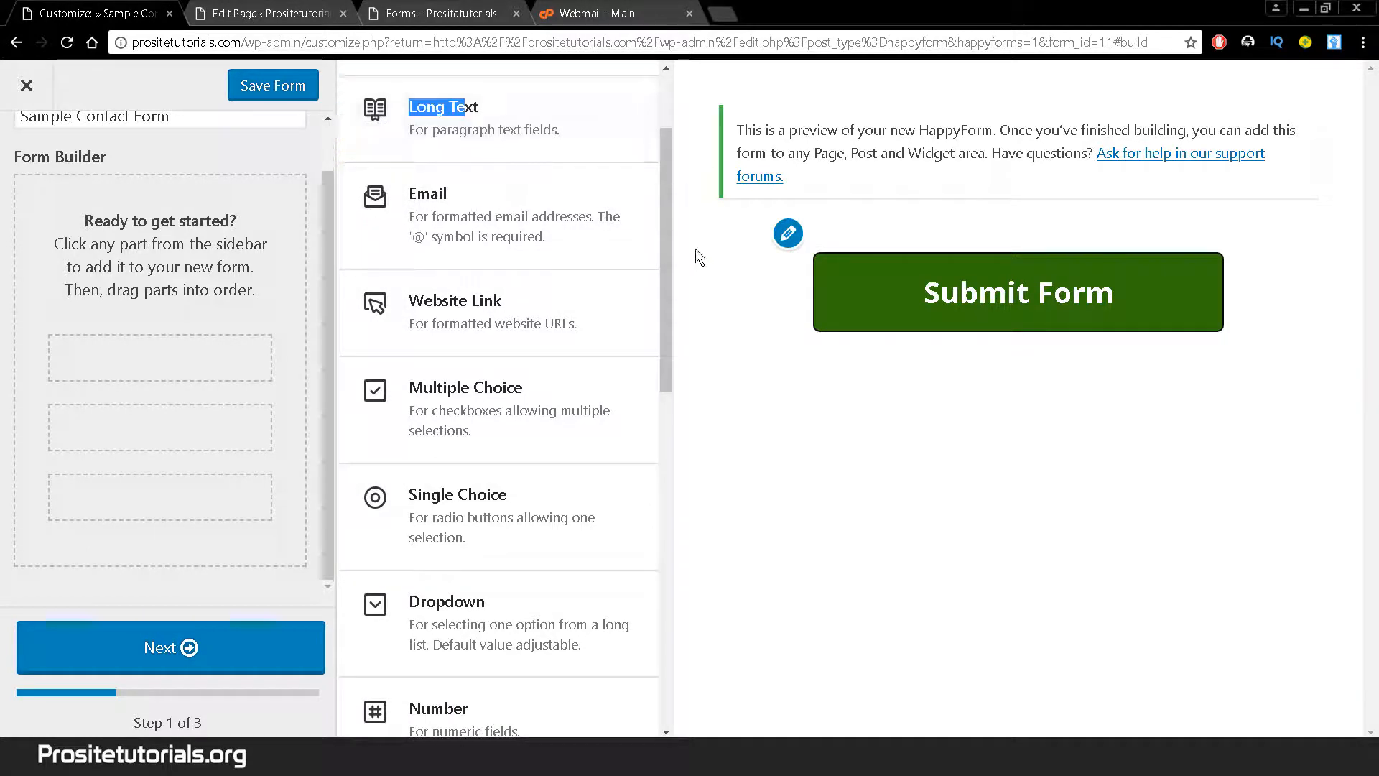
scroll(666, 228, down, 1)
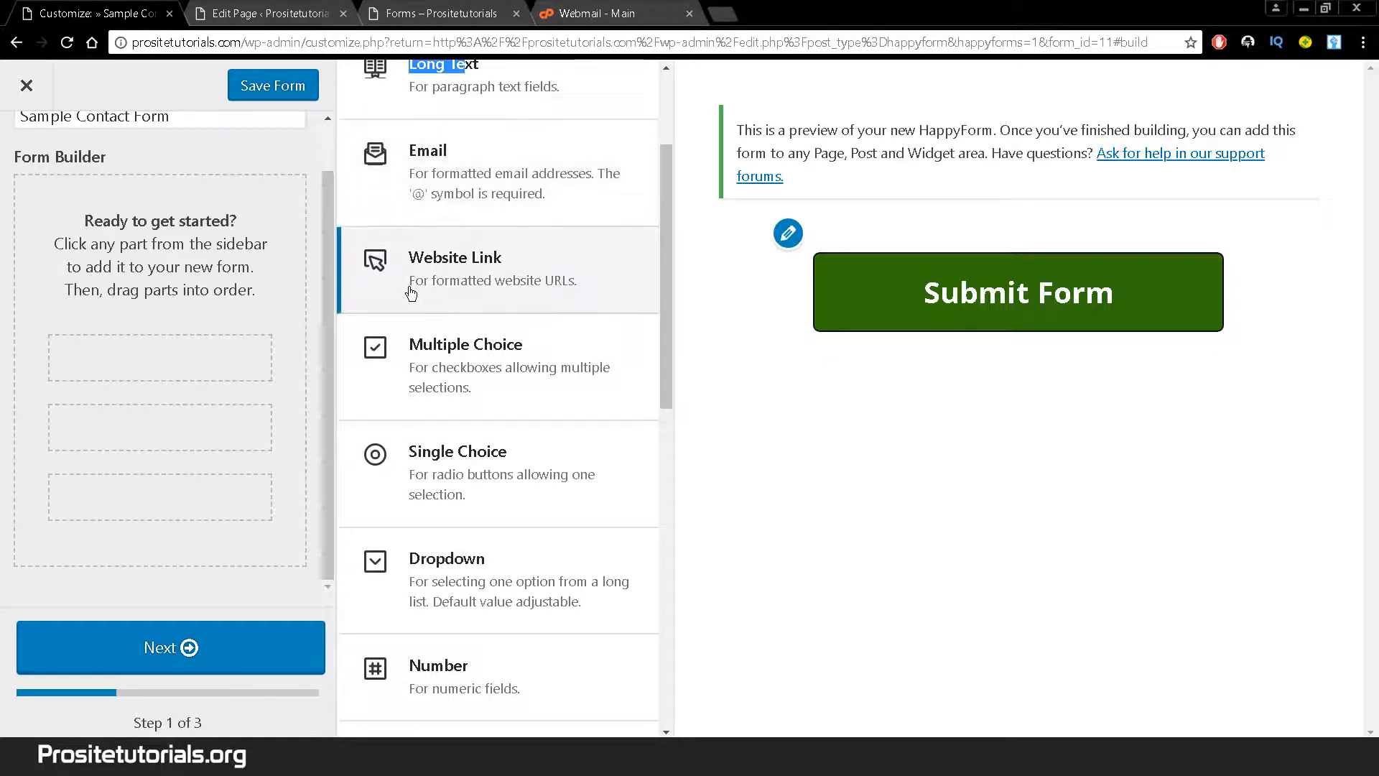
click(464, 265)
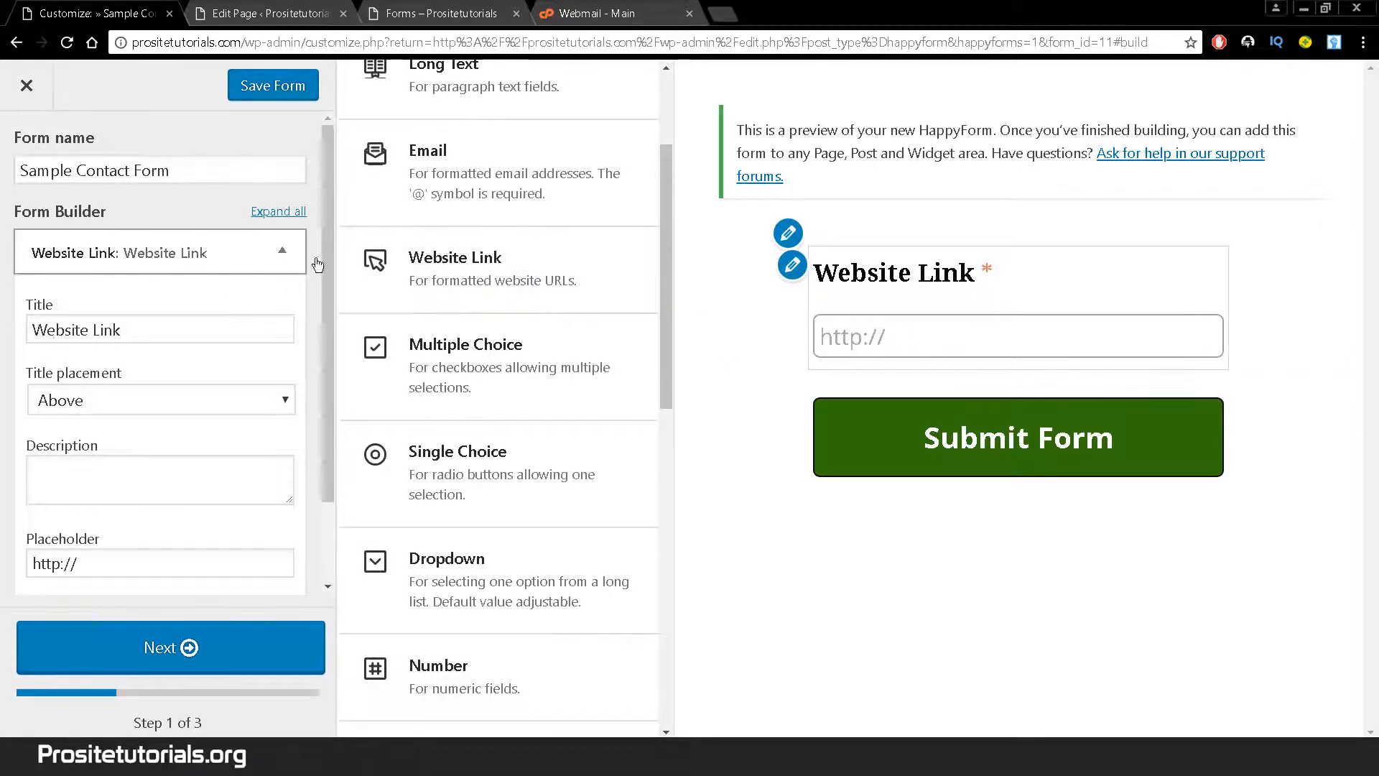
drag(322, 260, 325, 325)
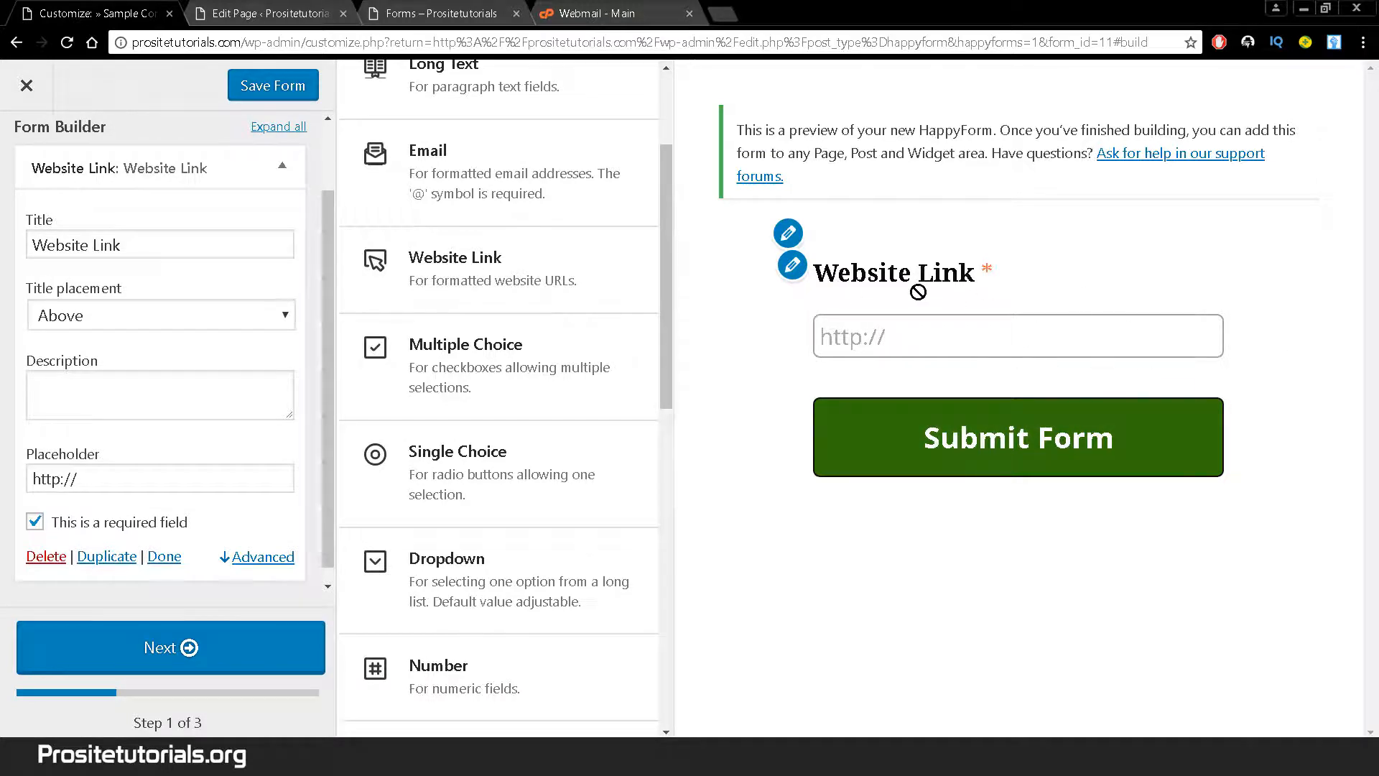
click(34, 522)
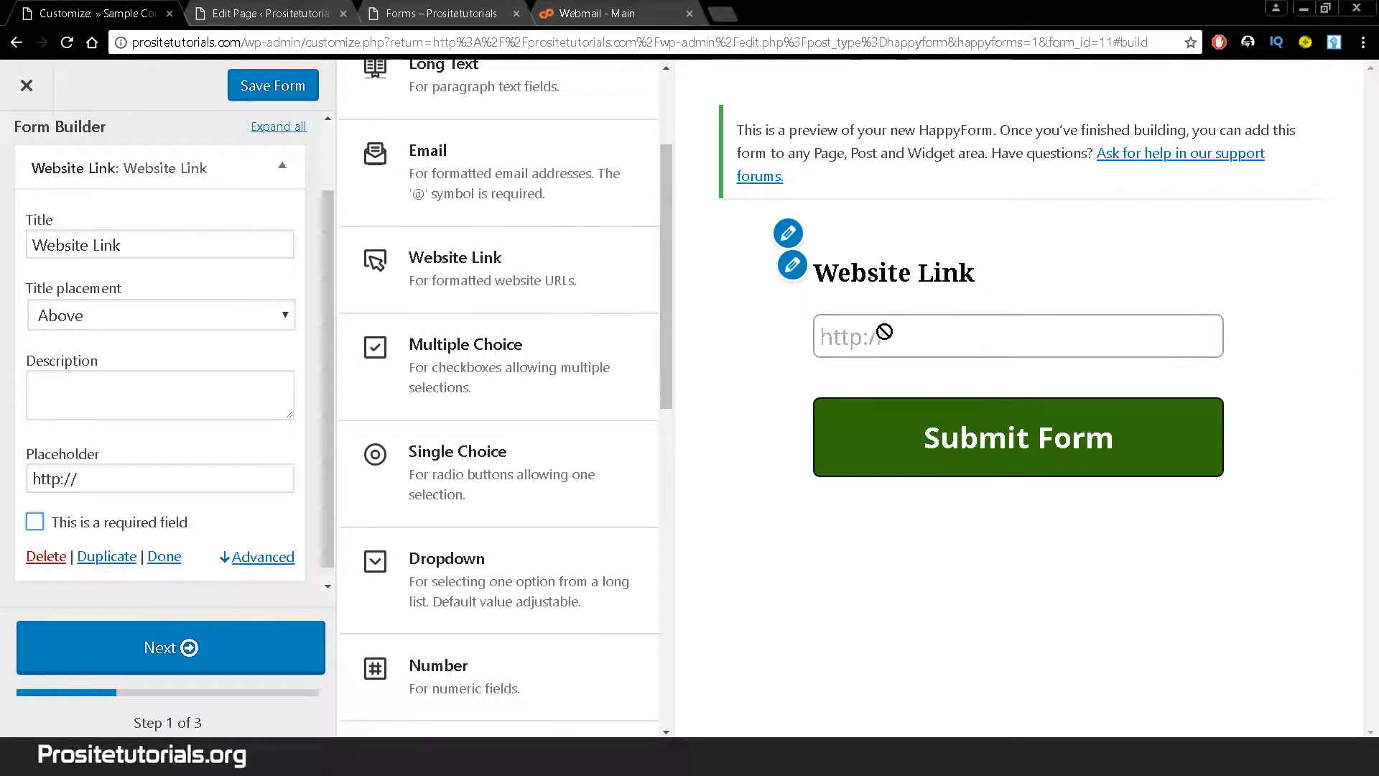
click(289, 178)
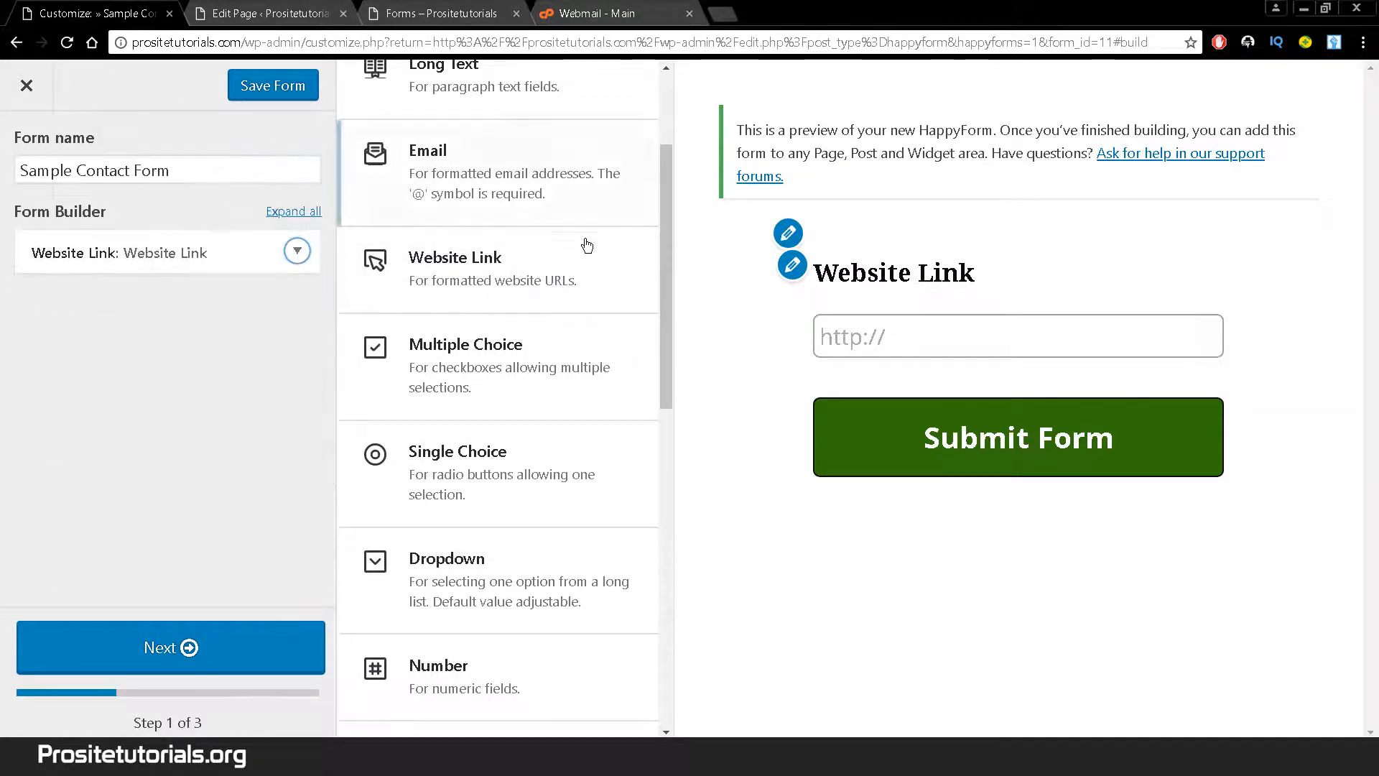
Add a Multiple Choice field and label its first choice Option 1
click(631, 354)
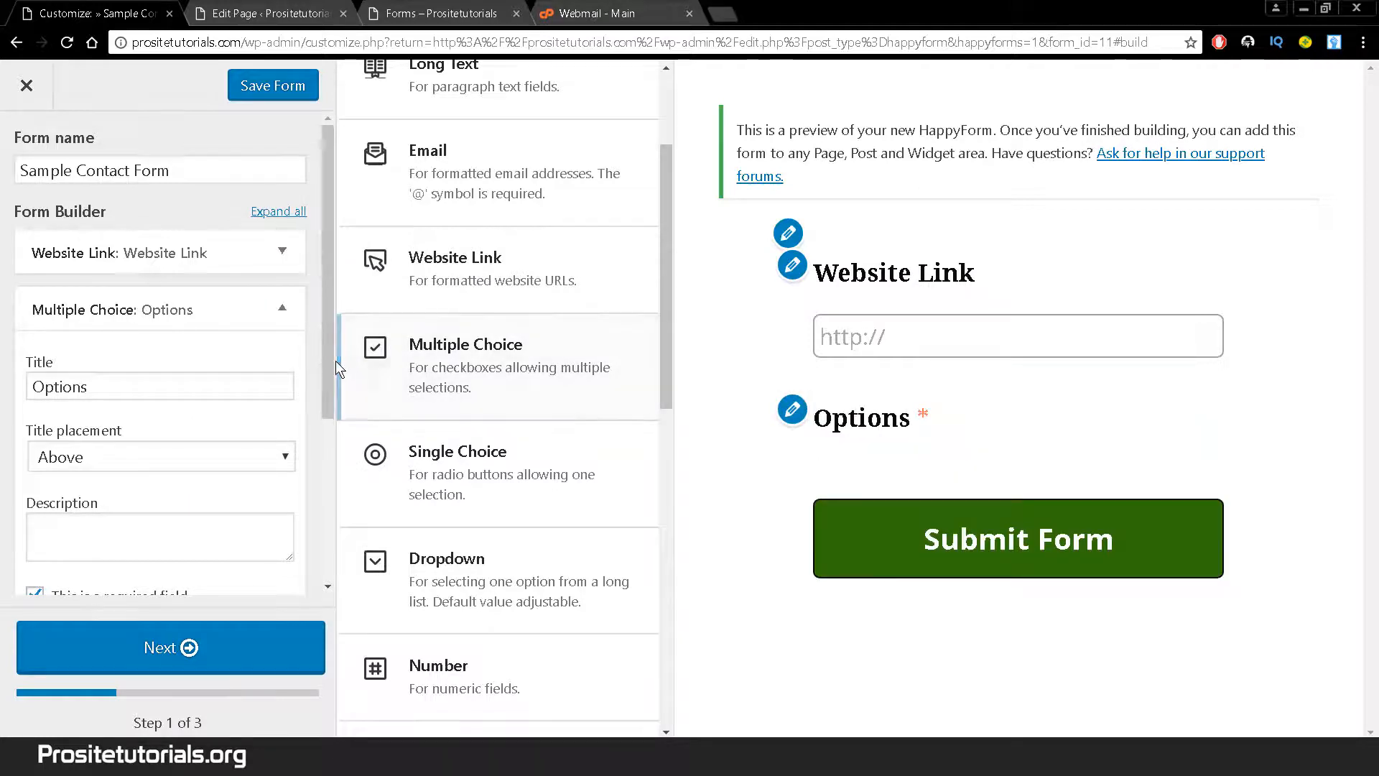
drag(327, 366, 321, 511)
click(272, 538)
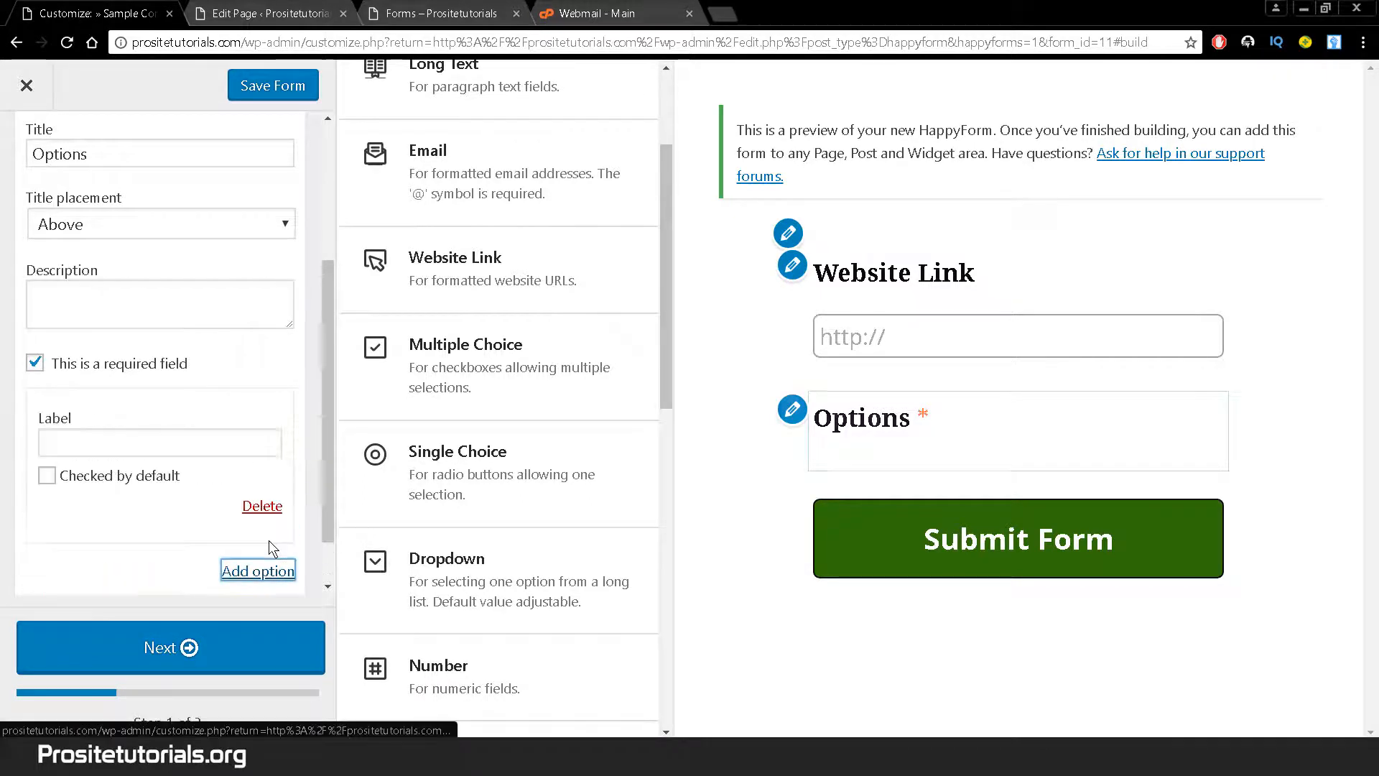
click(177, 446)
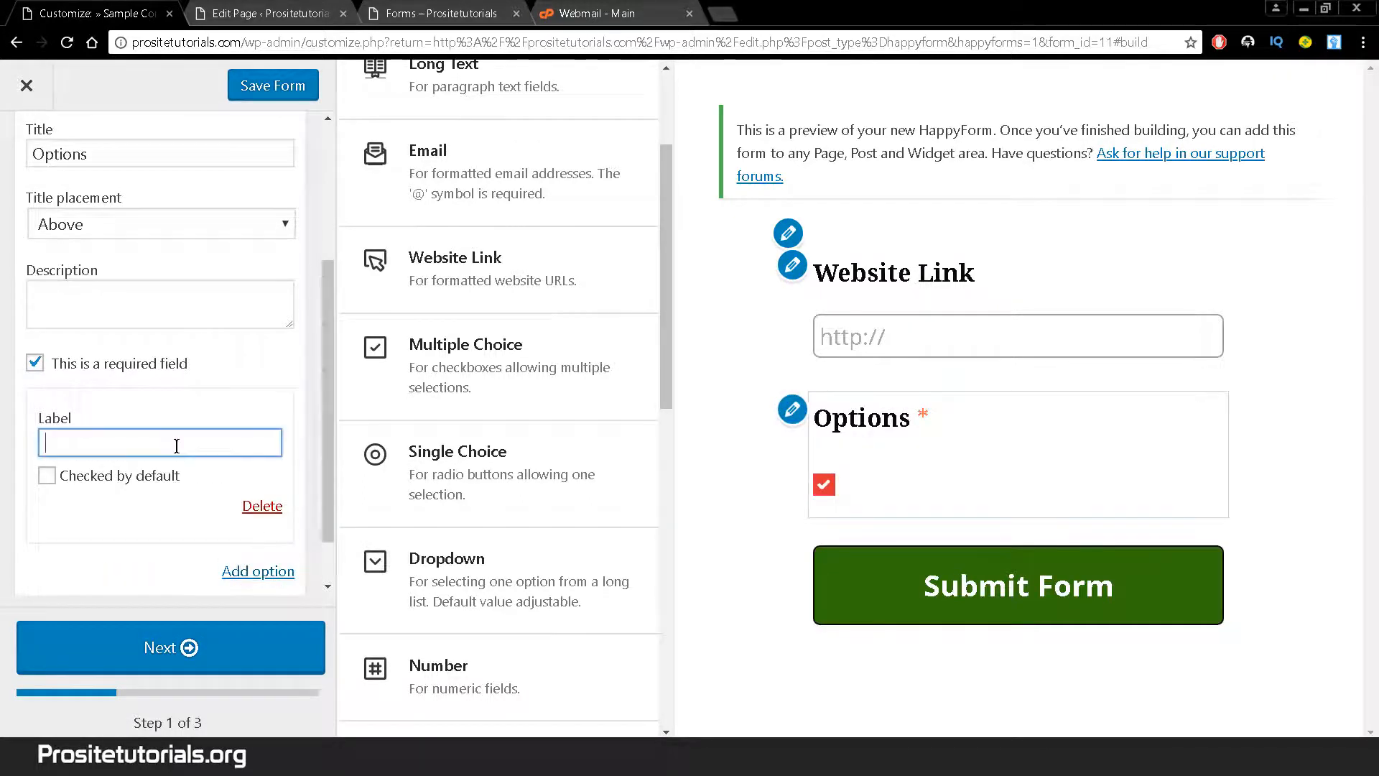
text(Optionn)
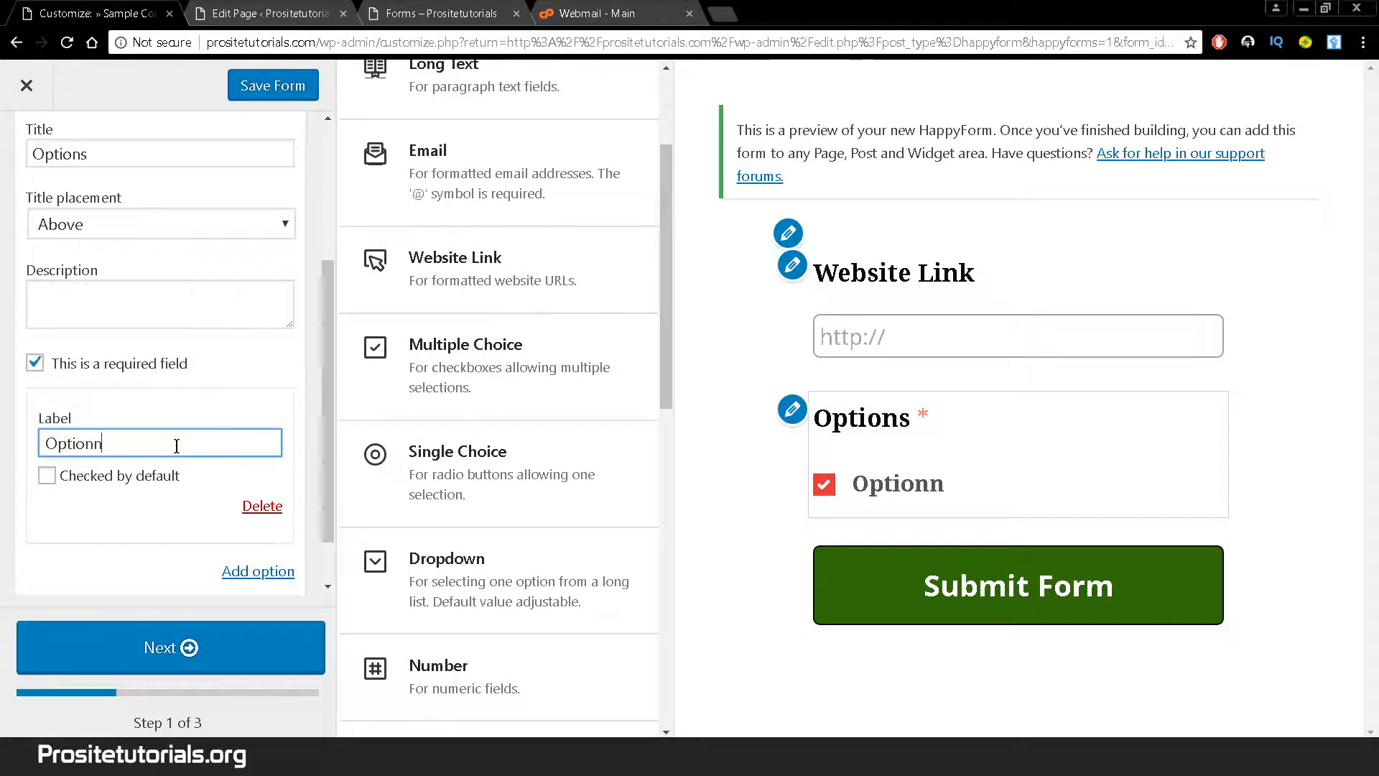
key(F11)
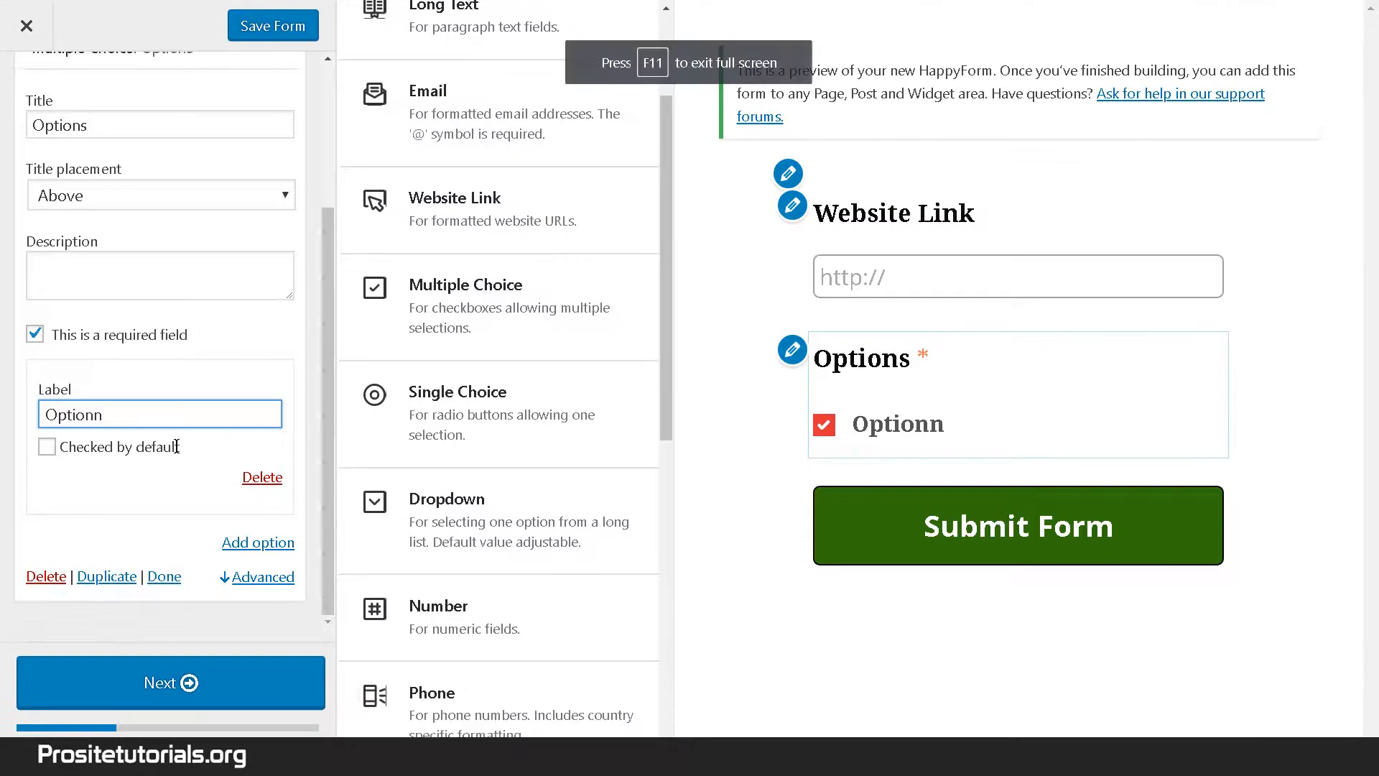
key(F11)
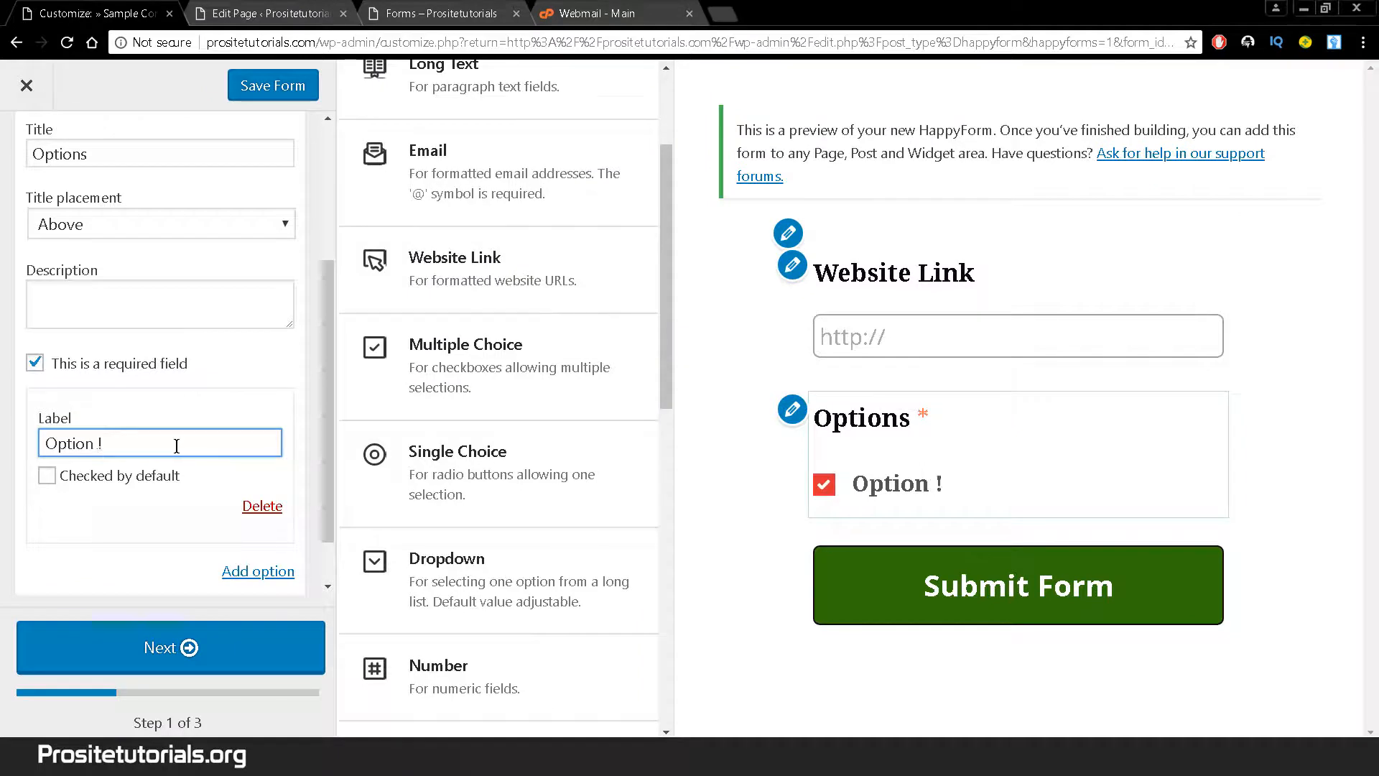
Add a second choice labelled Option 2
click(266, 570)
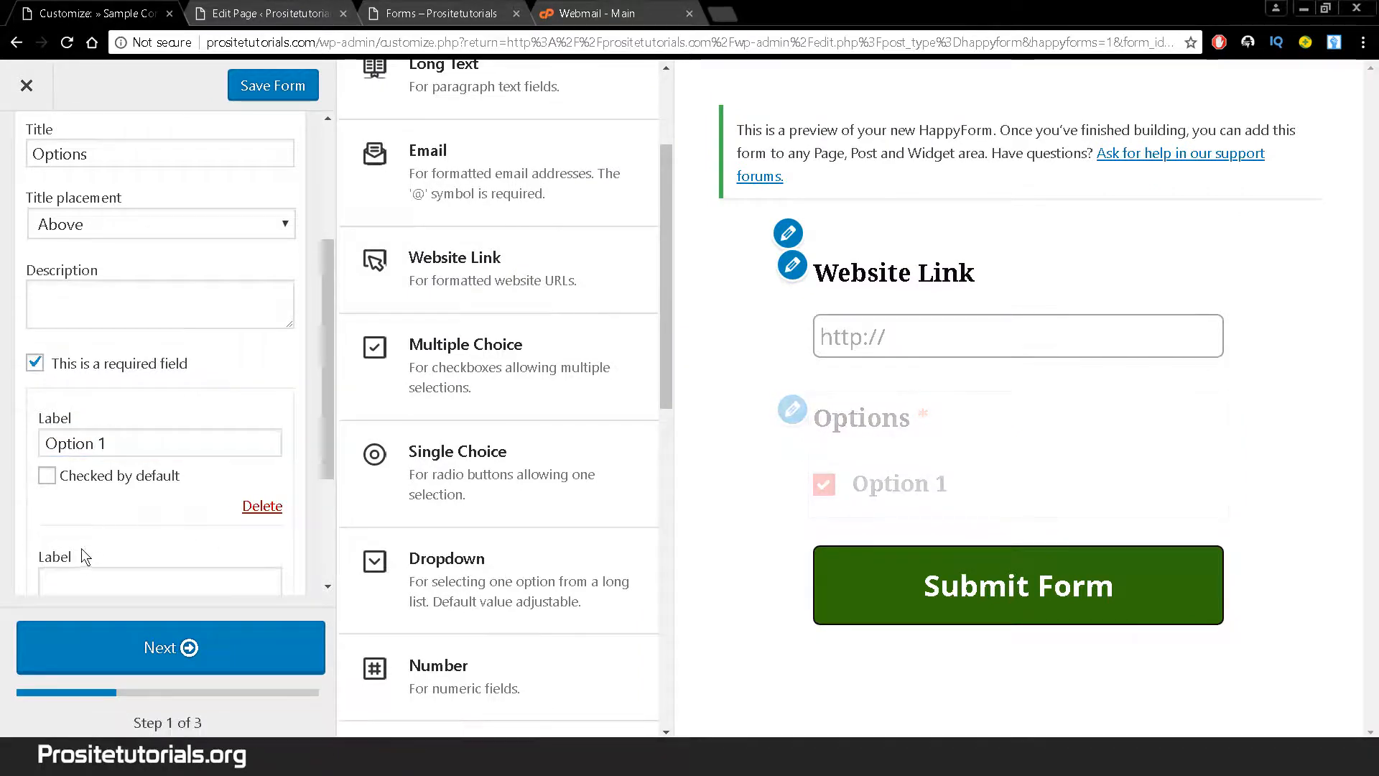
triple_click(142, 442)
click(79, 575)
text(Option 1)
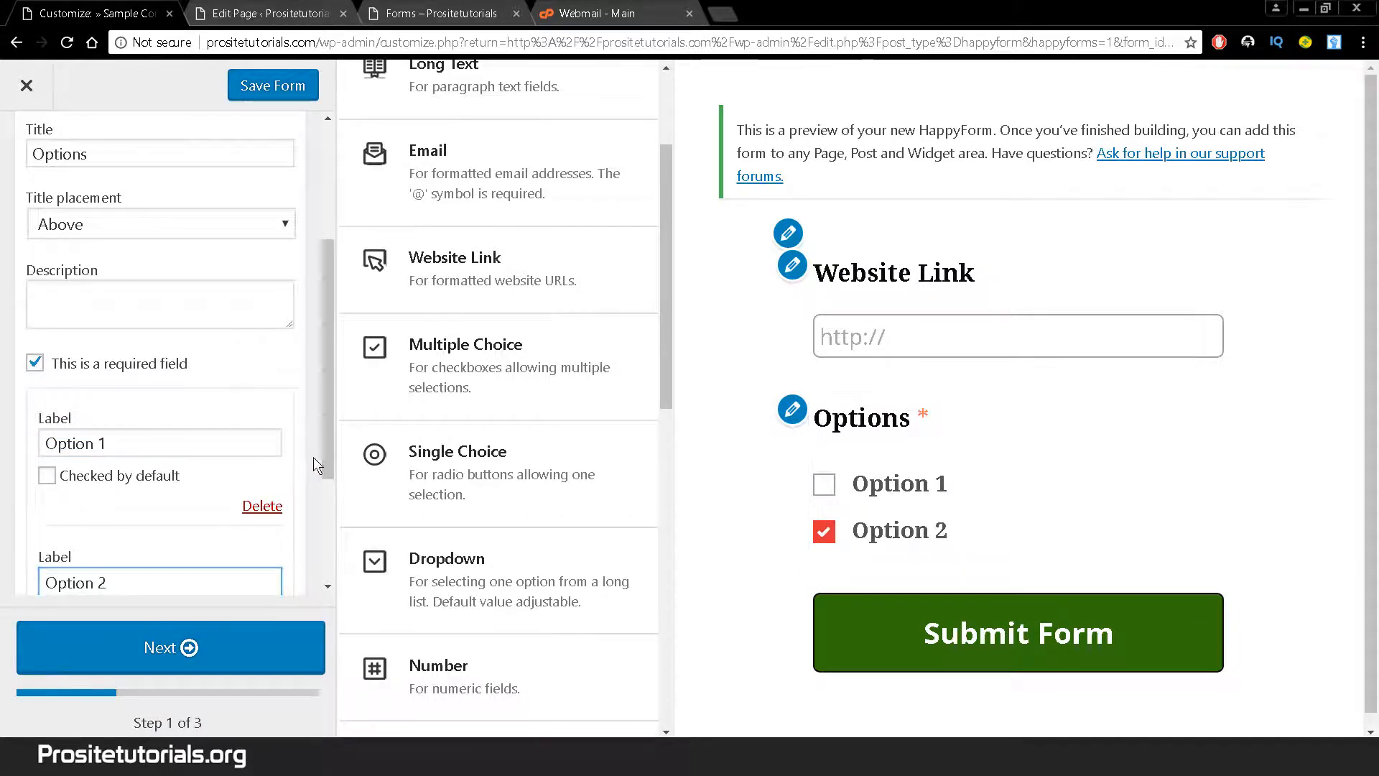
Keep Option 2 unchecked by default, test the checkboxes in the preview, and collapse the field
drag(324, 457, 322, 519)
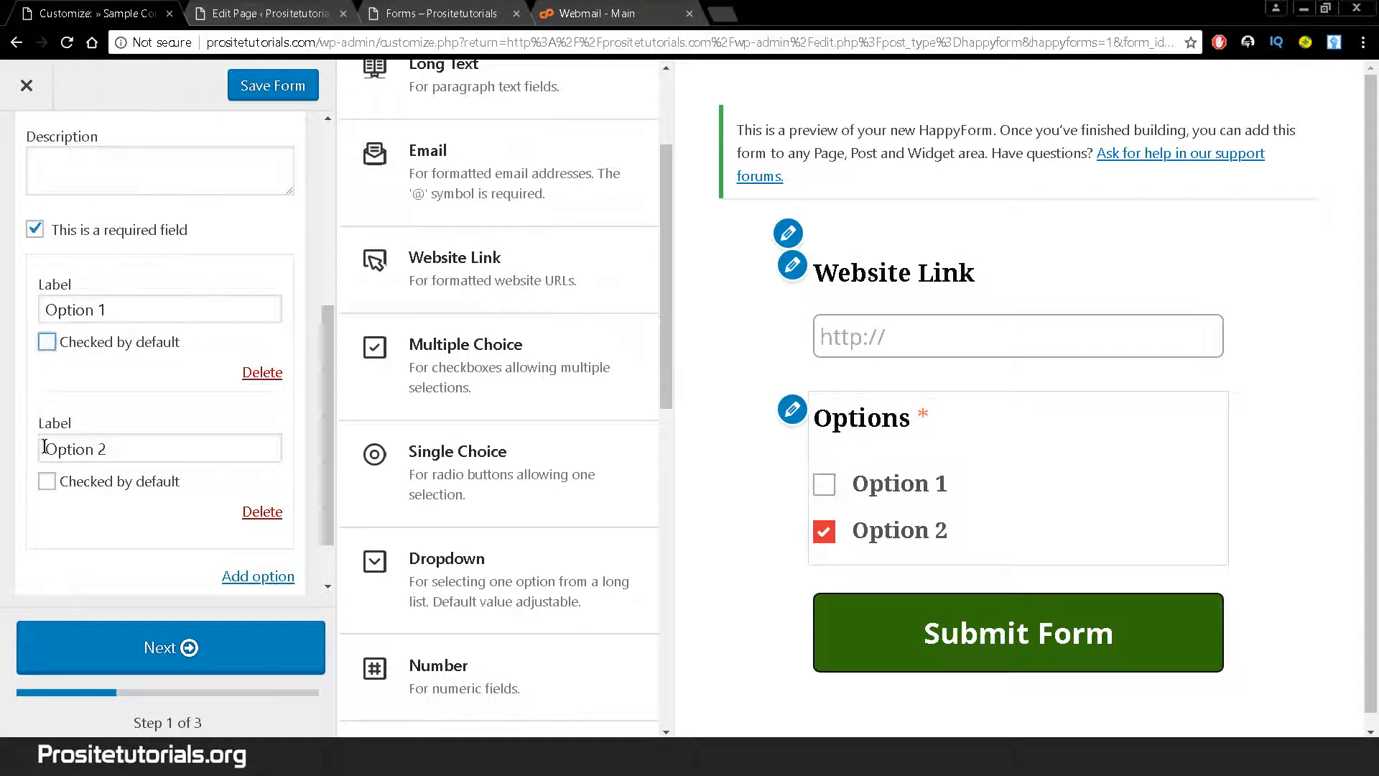
click(45, 484)
click(46, 484)
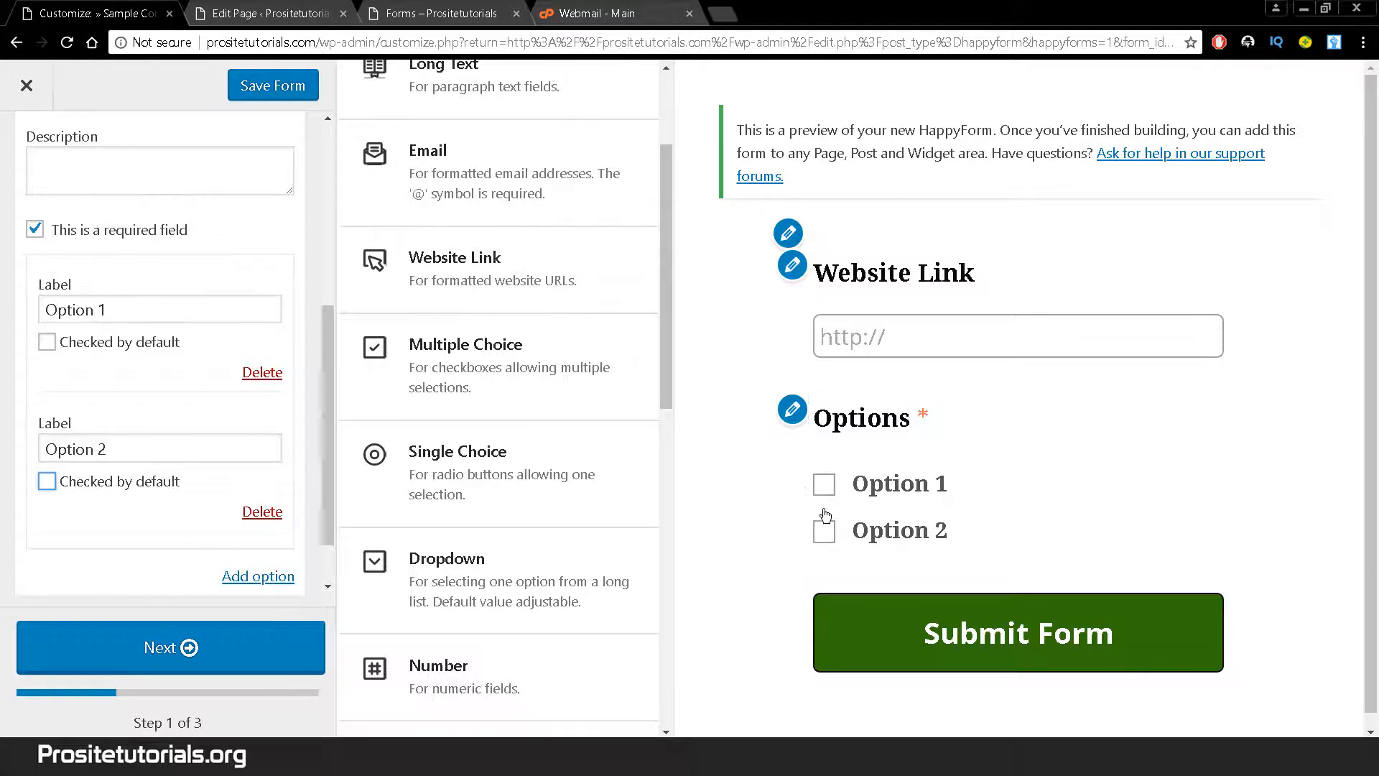
click(825, 493)
click(823, 532)
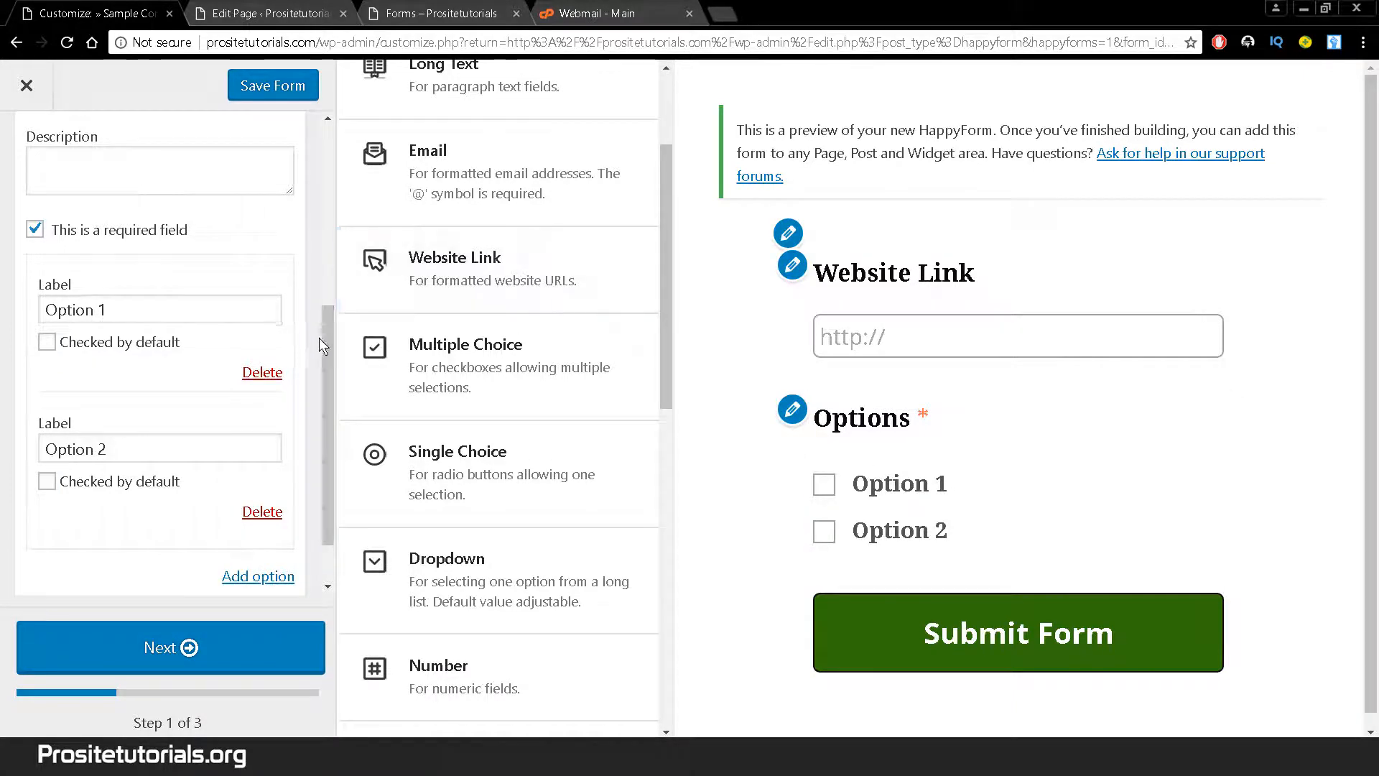
drag(319, 338, 322, 262)
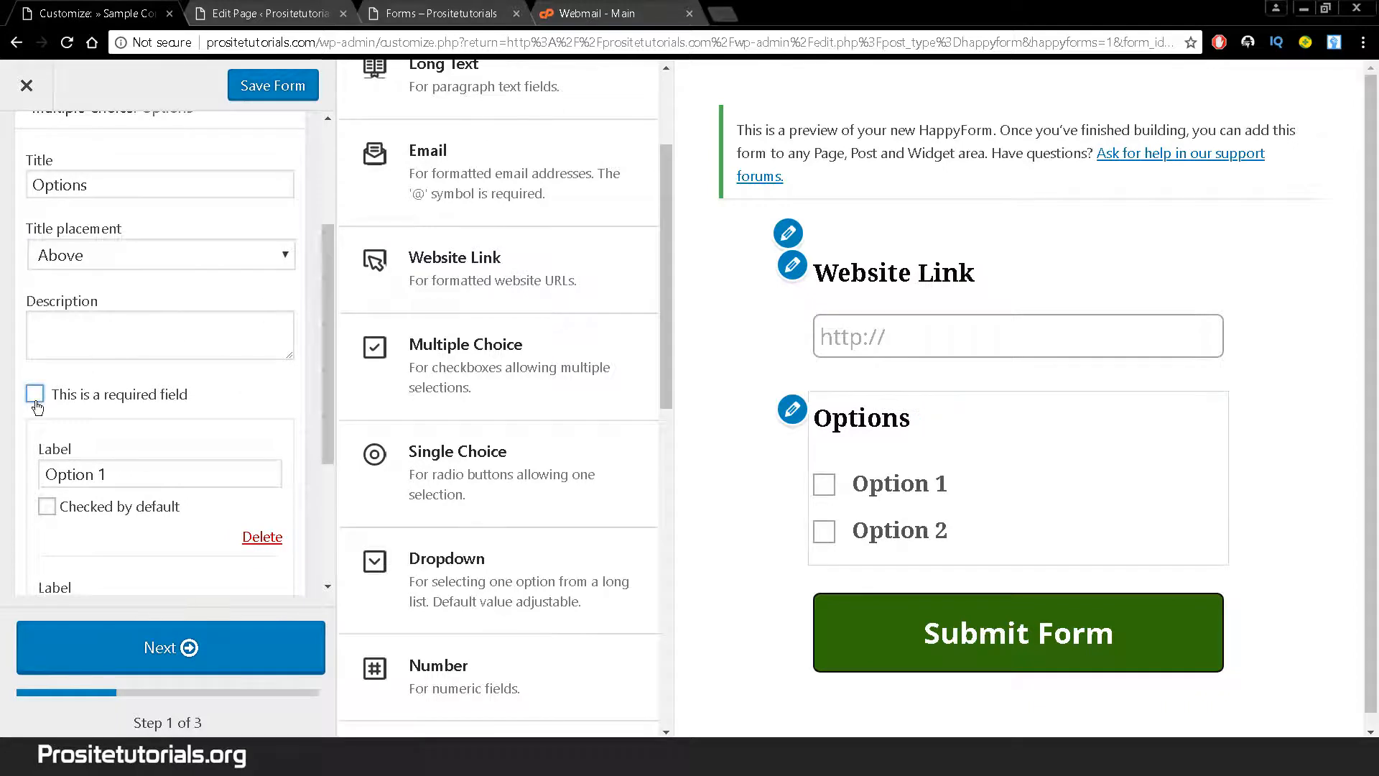
drag(325, 365, 313, 286)
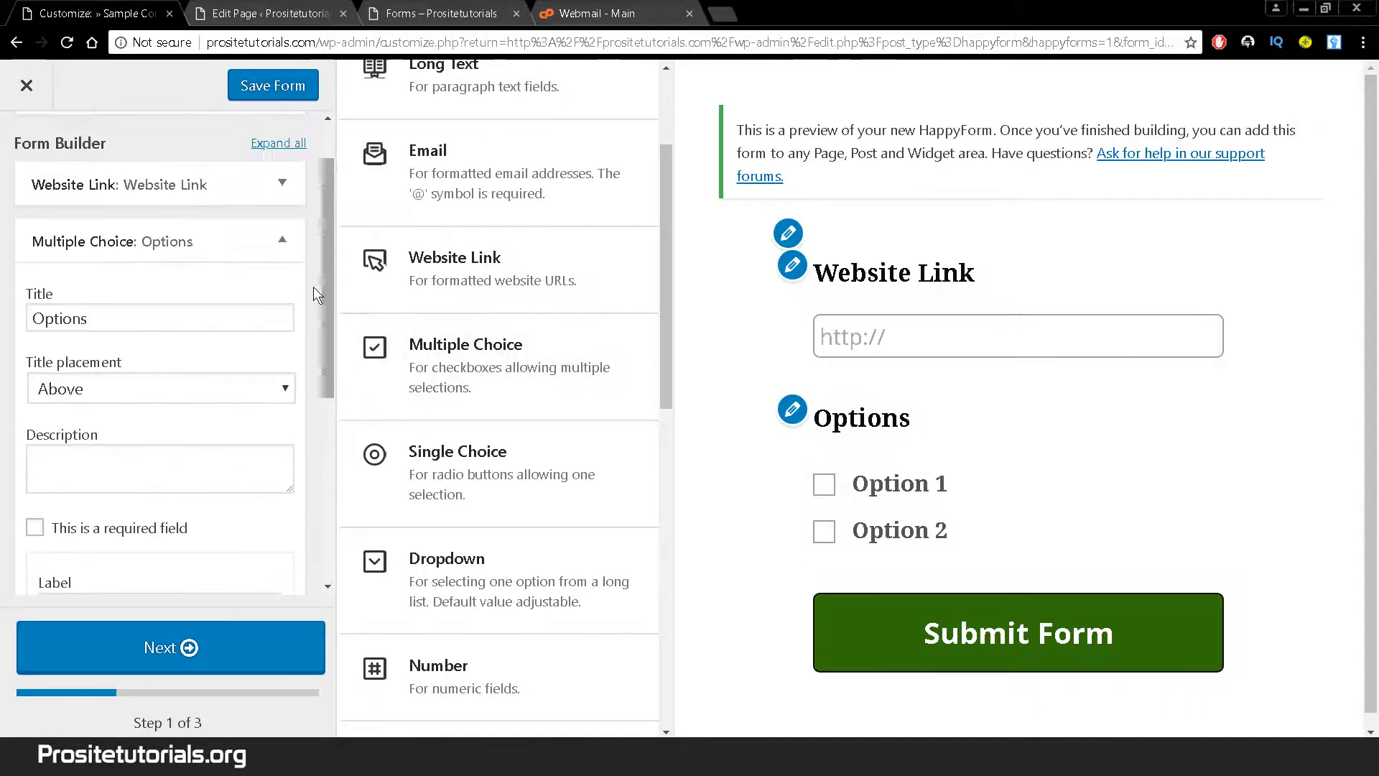
click(282, 240)
drag(672, 350, 663, 417)
Add a Single Choice field with a first choice, Option 1
click(578, 316)
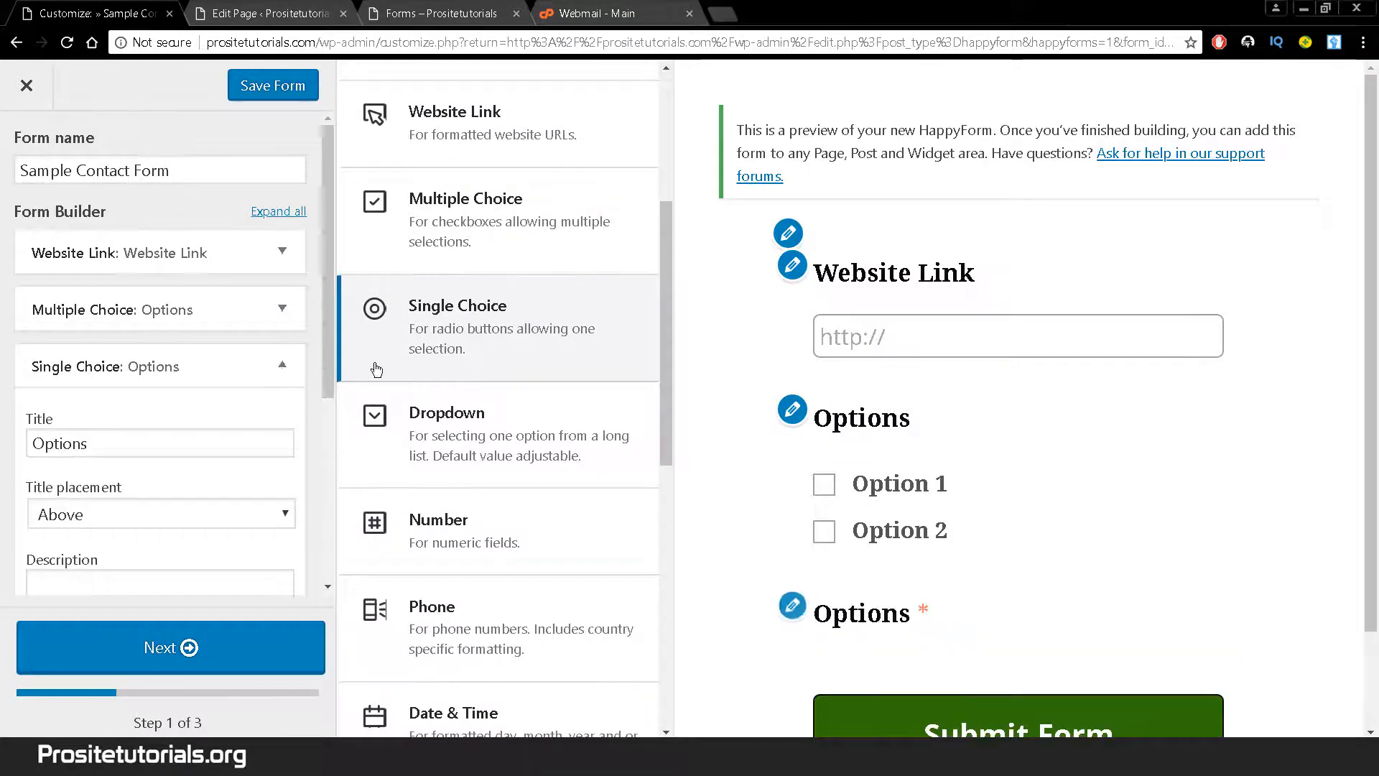
drag(320, 353, 304, 542)
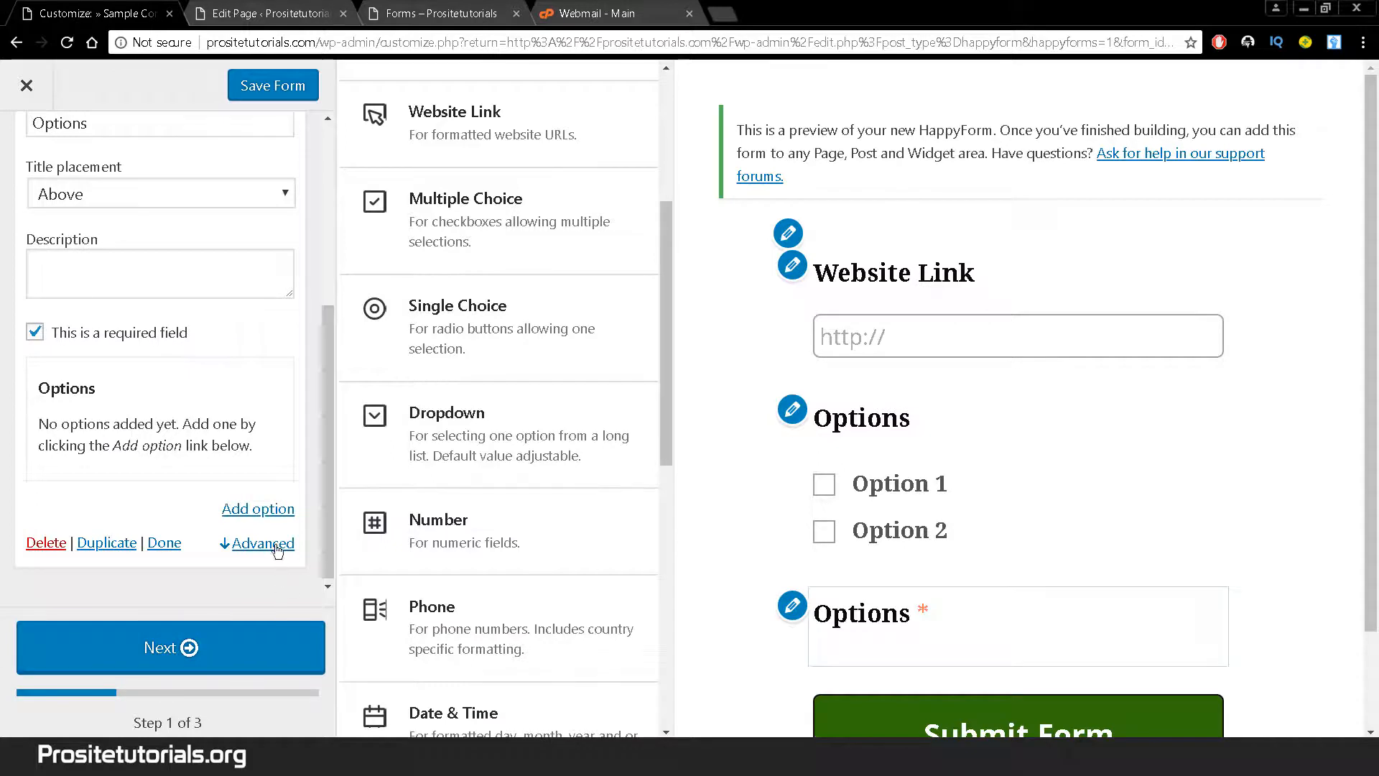
click(270, 512)
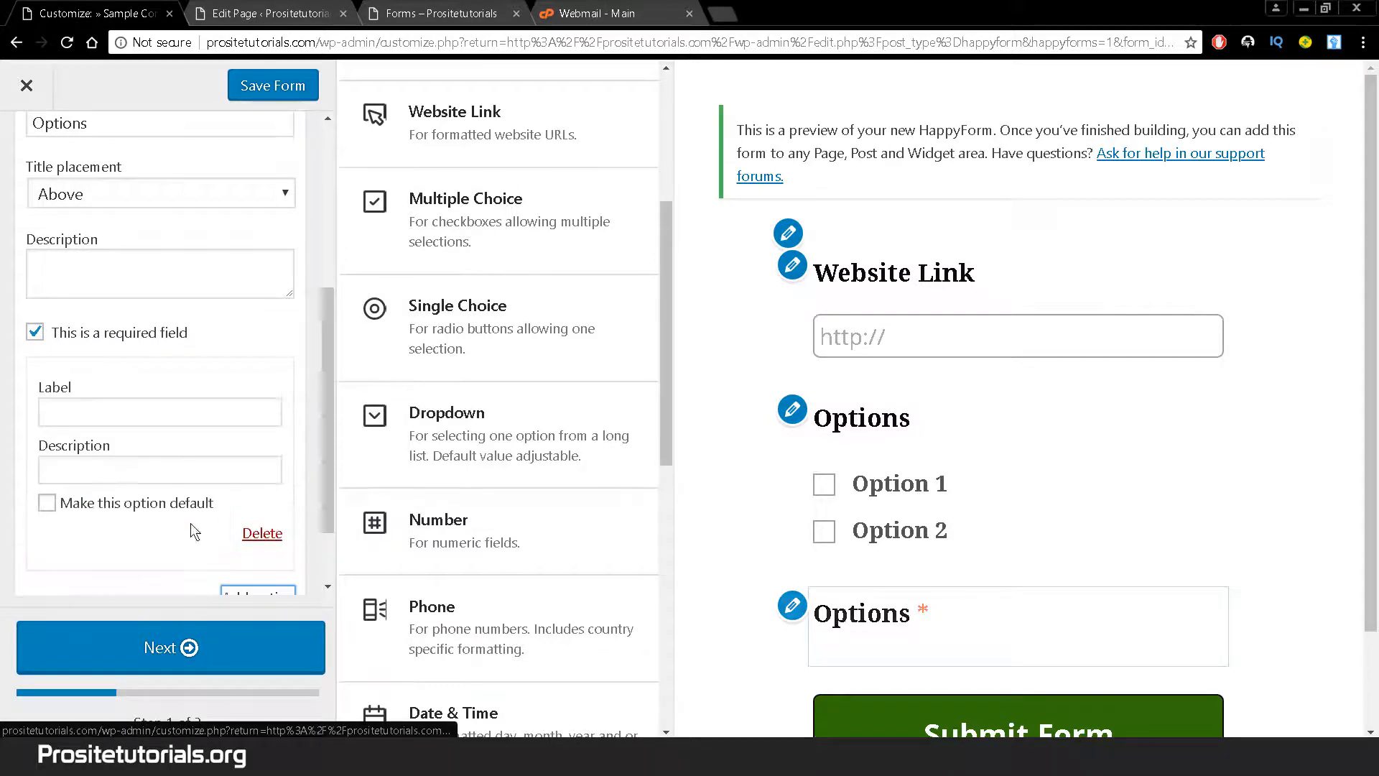
click(158, 413)
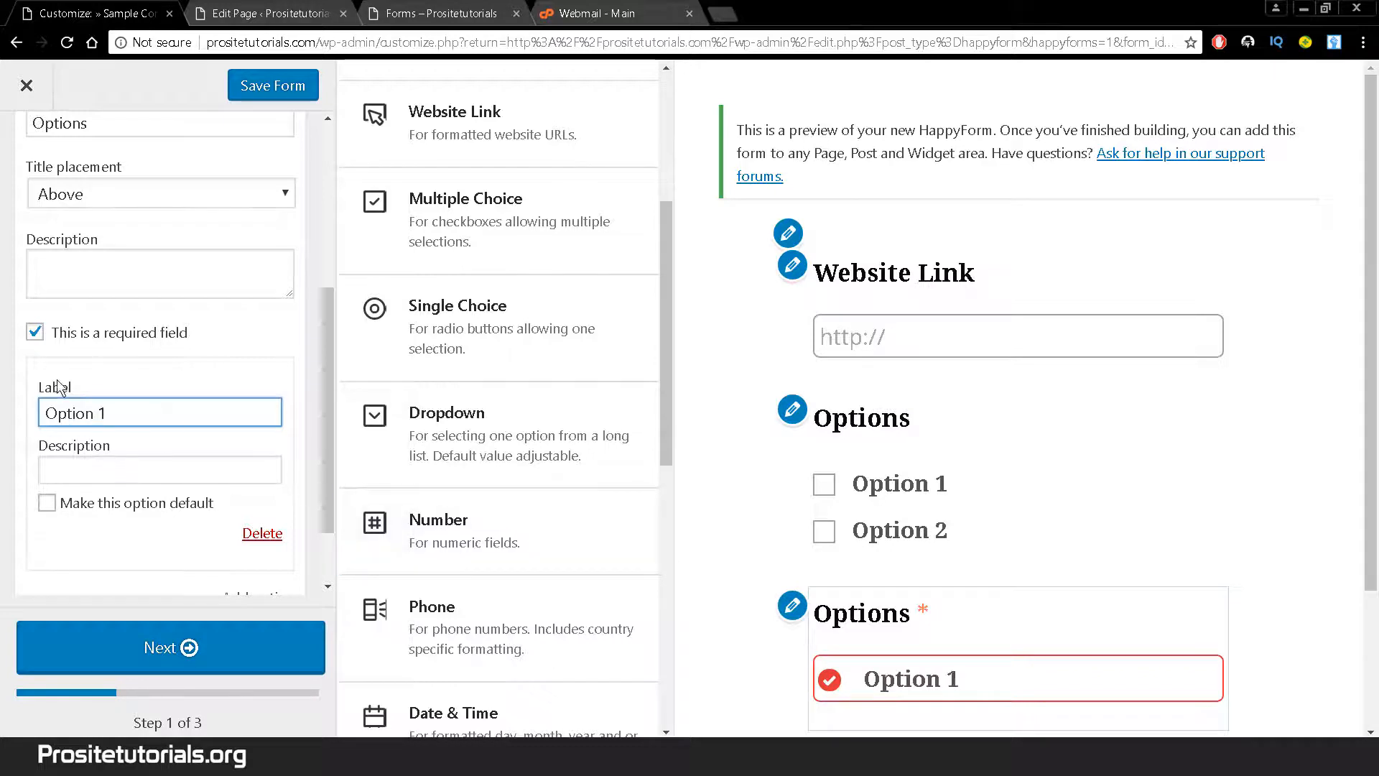
key(ctrl+a)
key(ctrl+c)
click(153, 464)
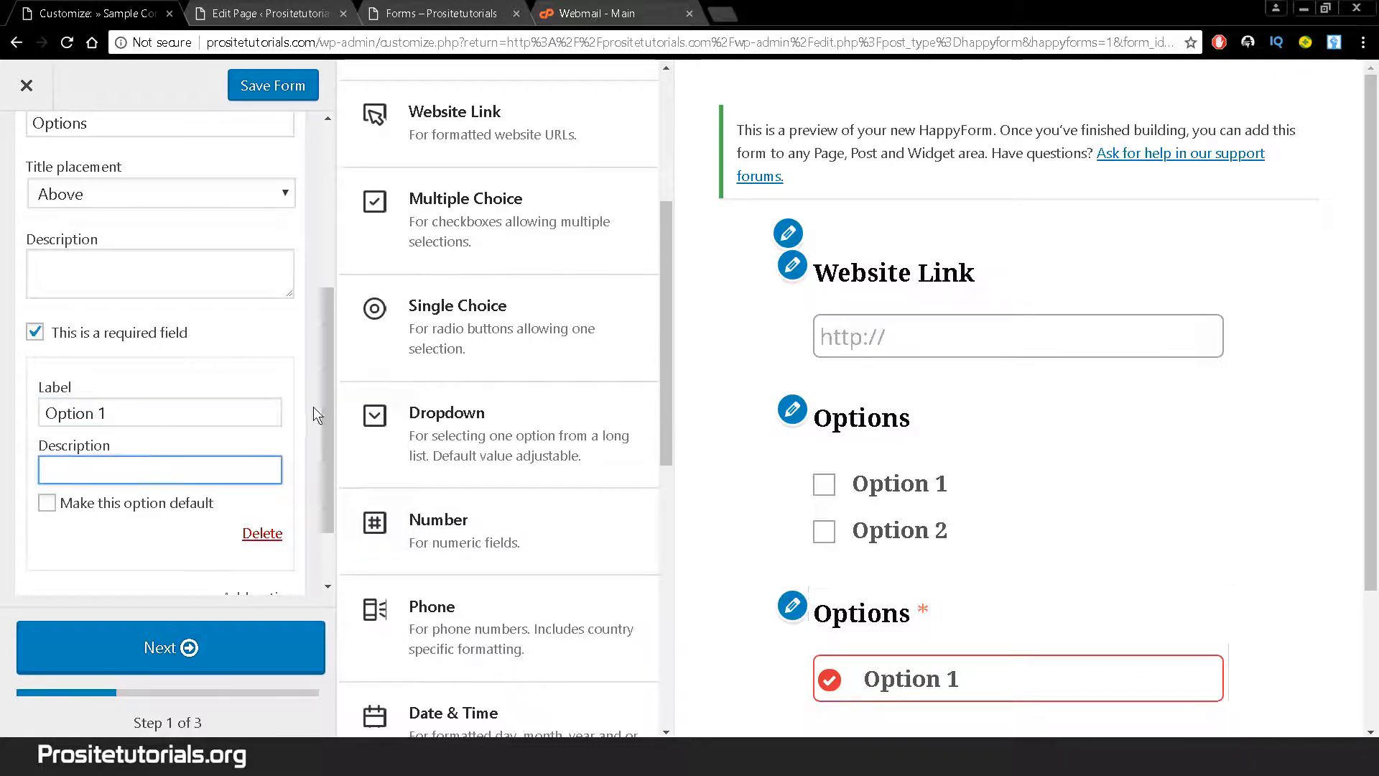
drag(318, 456, 321, 507)
Add a second choice named Option 2, test both radios in the preview, and collapse the field
click(289, 512)
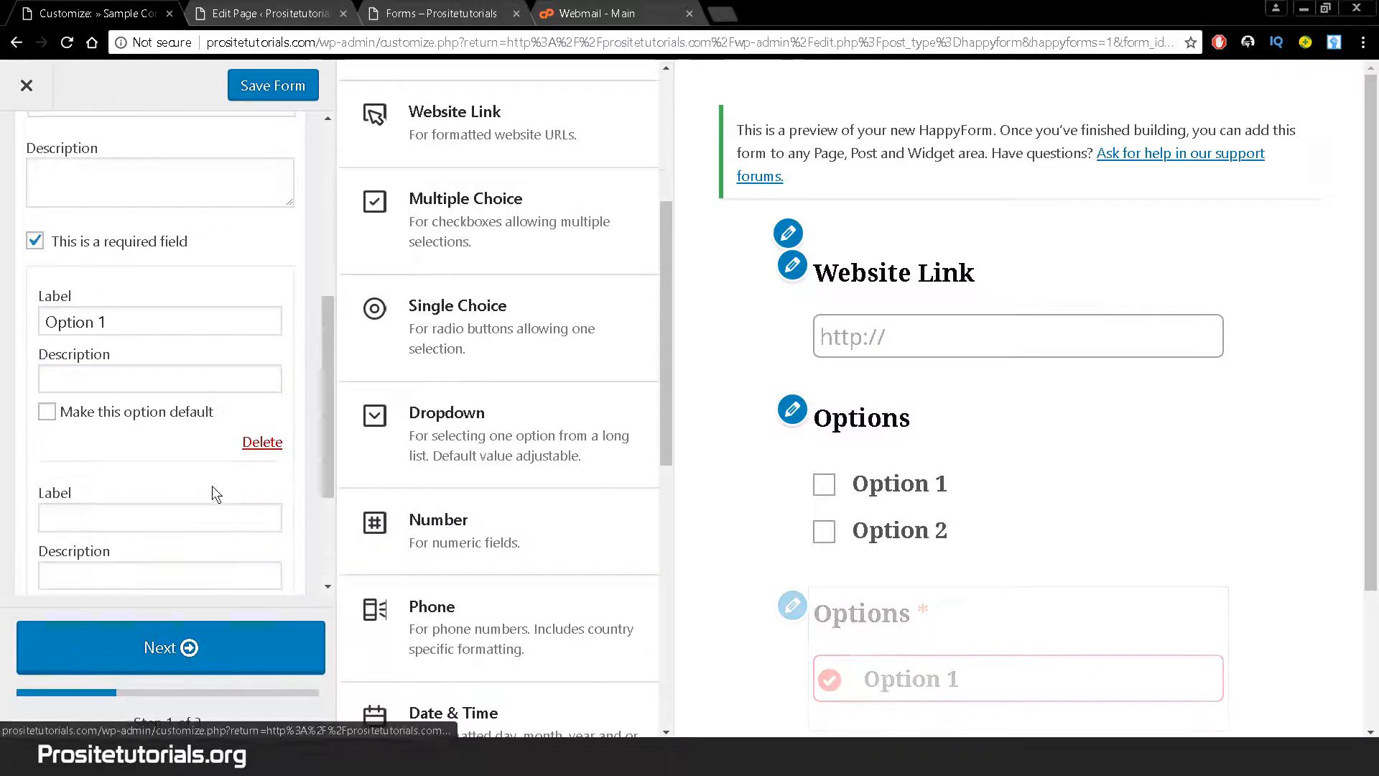
click(179, 522)
key(ctrl+v)
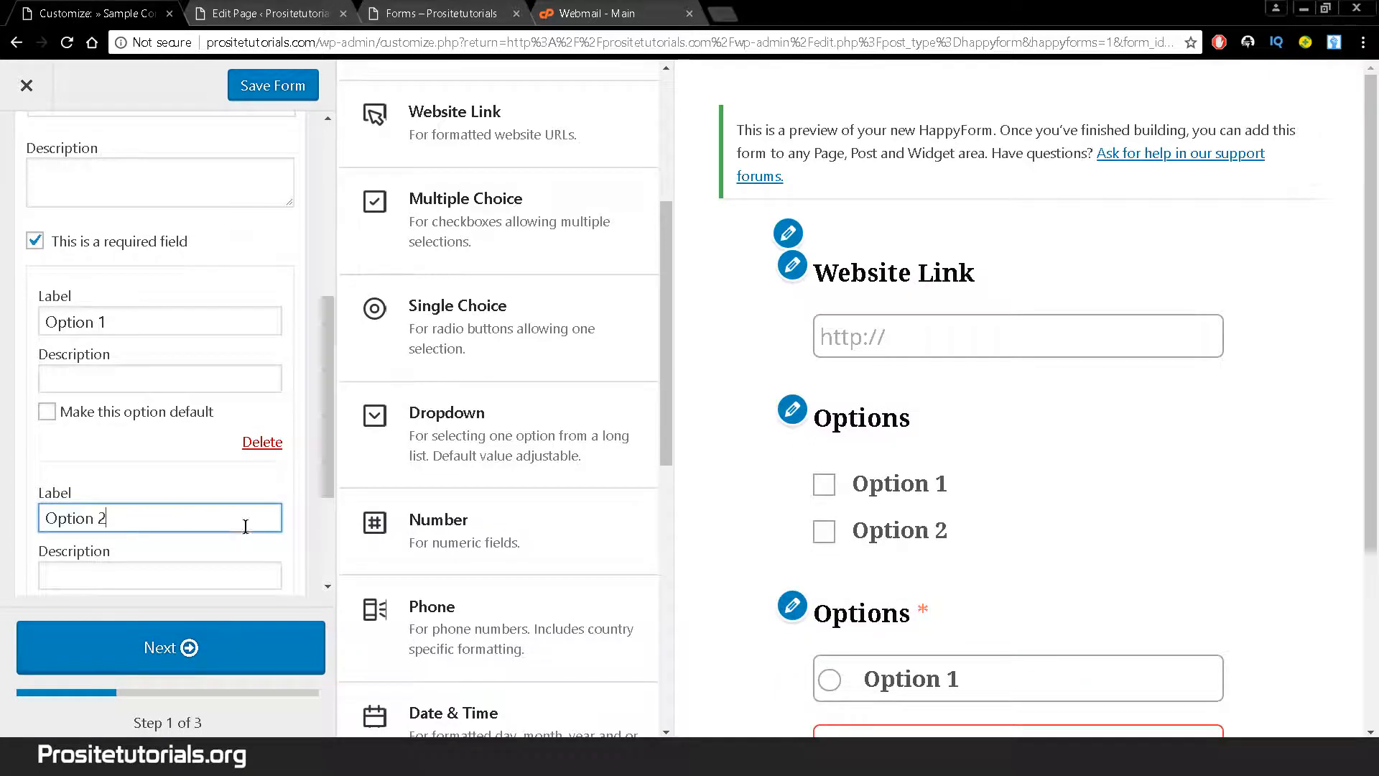
scroll(1005, 467, down, 3)
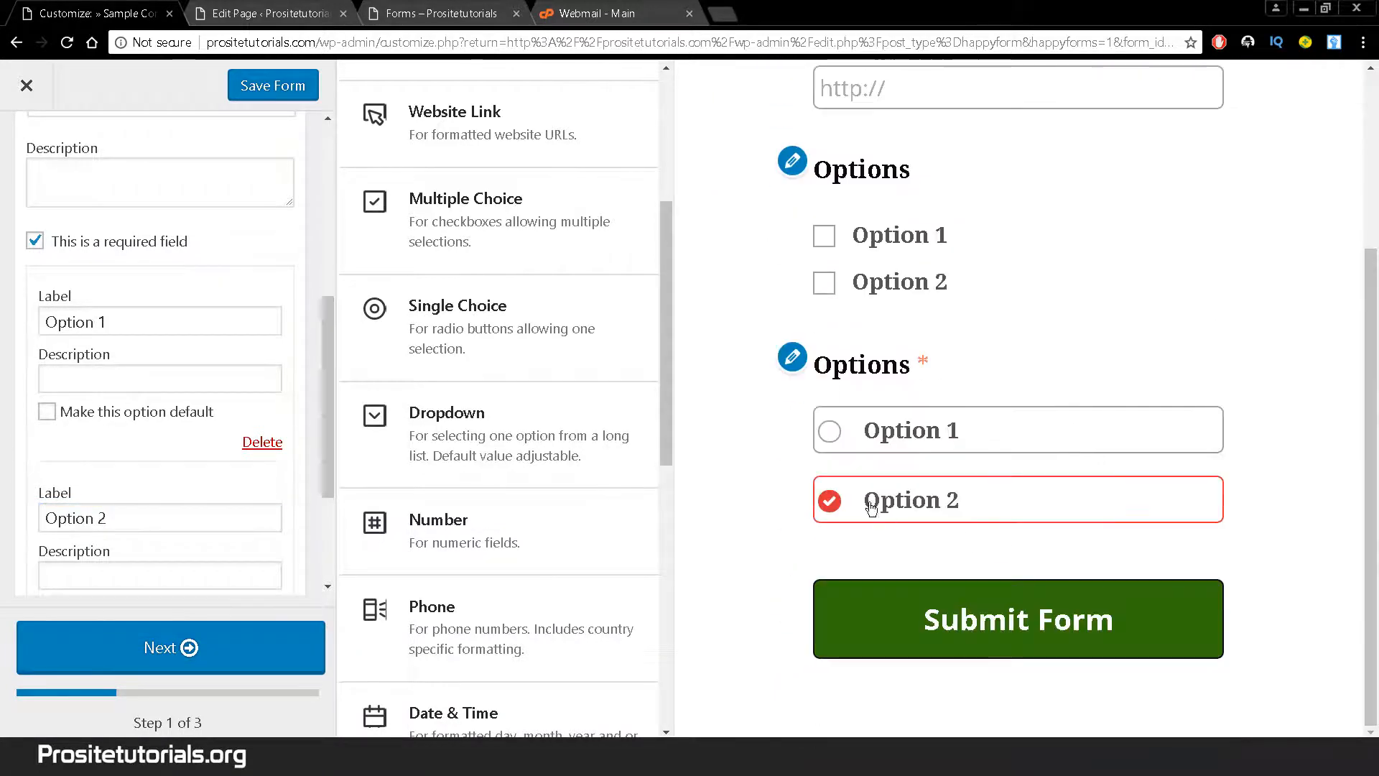
click(845, 443)
click(831, 496)
click(830, 429)
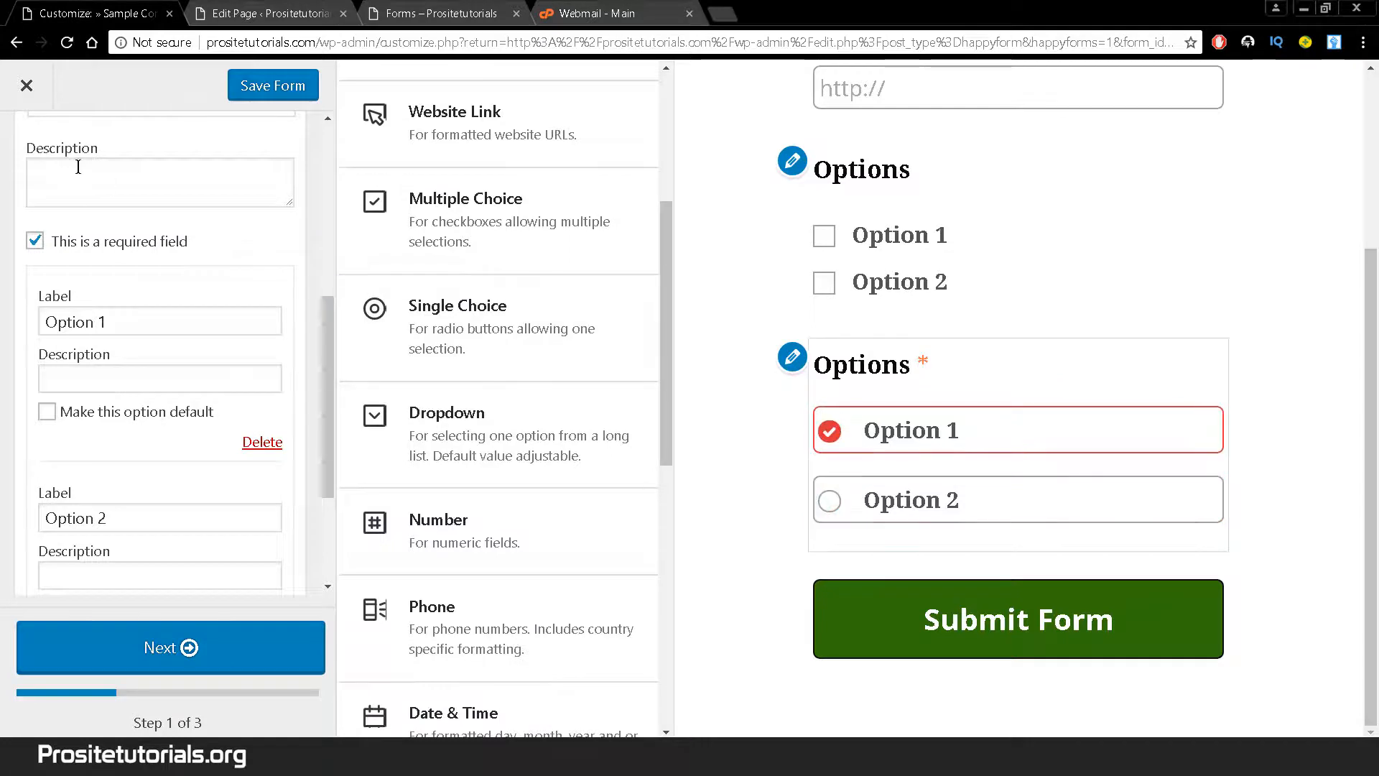
drag(320, 329, 321, 214)
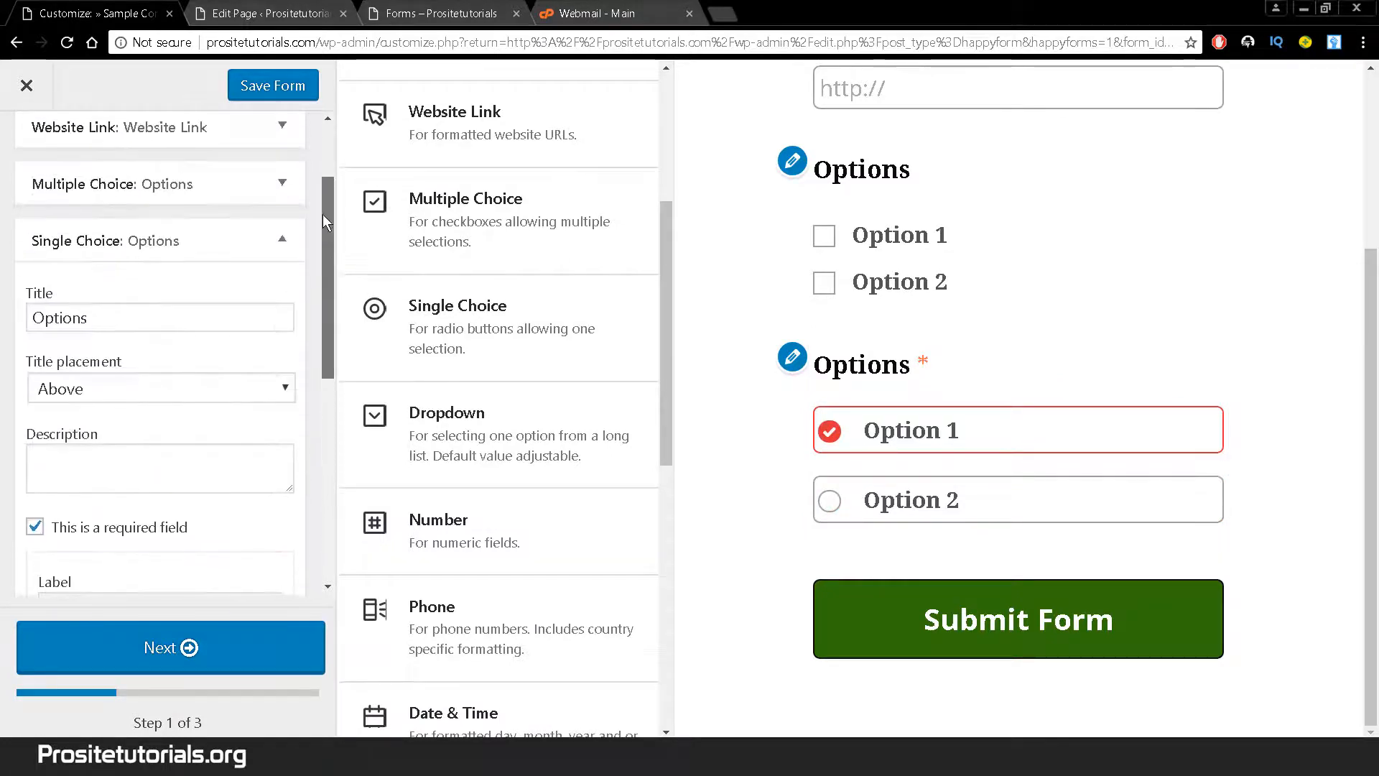
click(280, 238)
scroll(589, 338, down, 2)
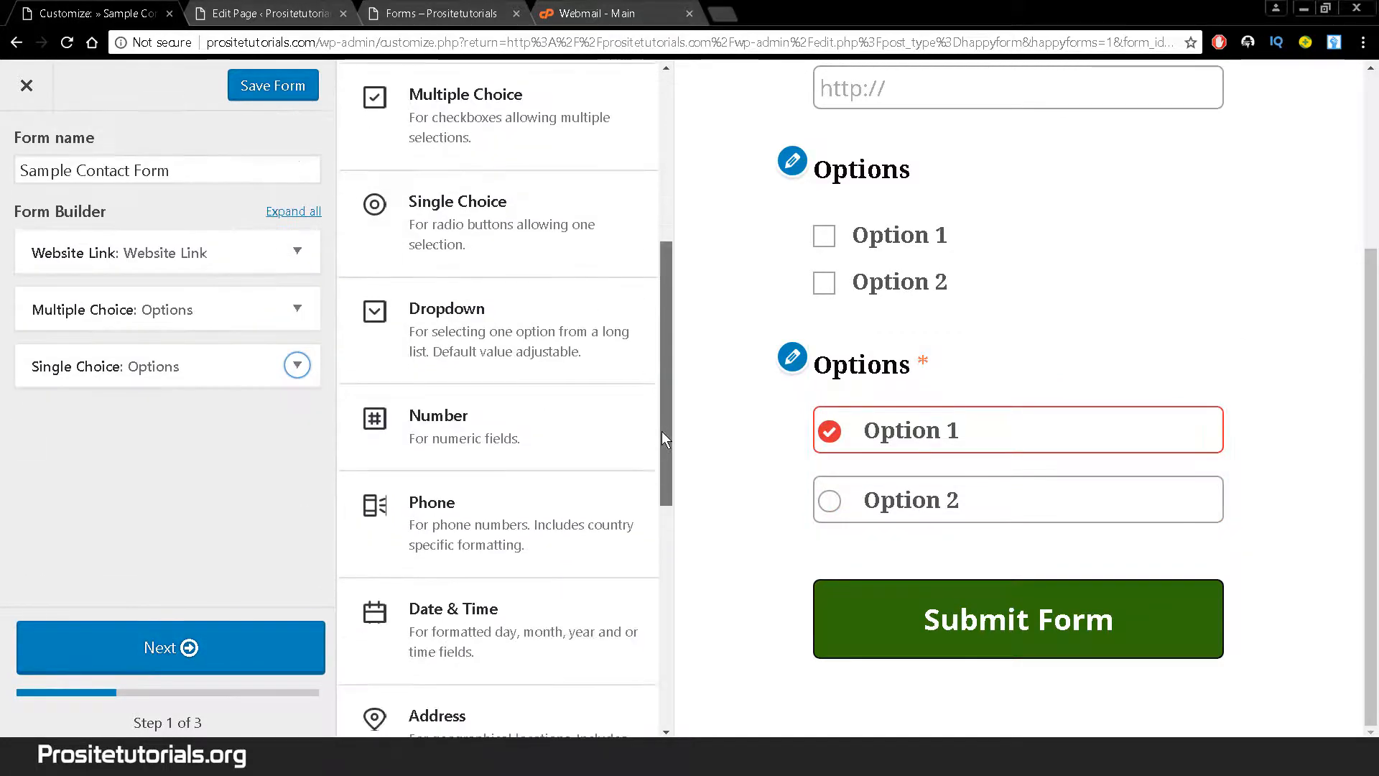
Add a Dropdown field with the options banana and apples
click(608, 324)
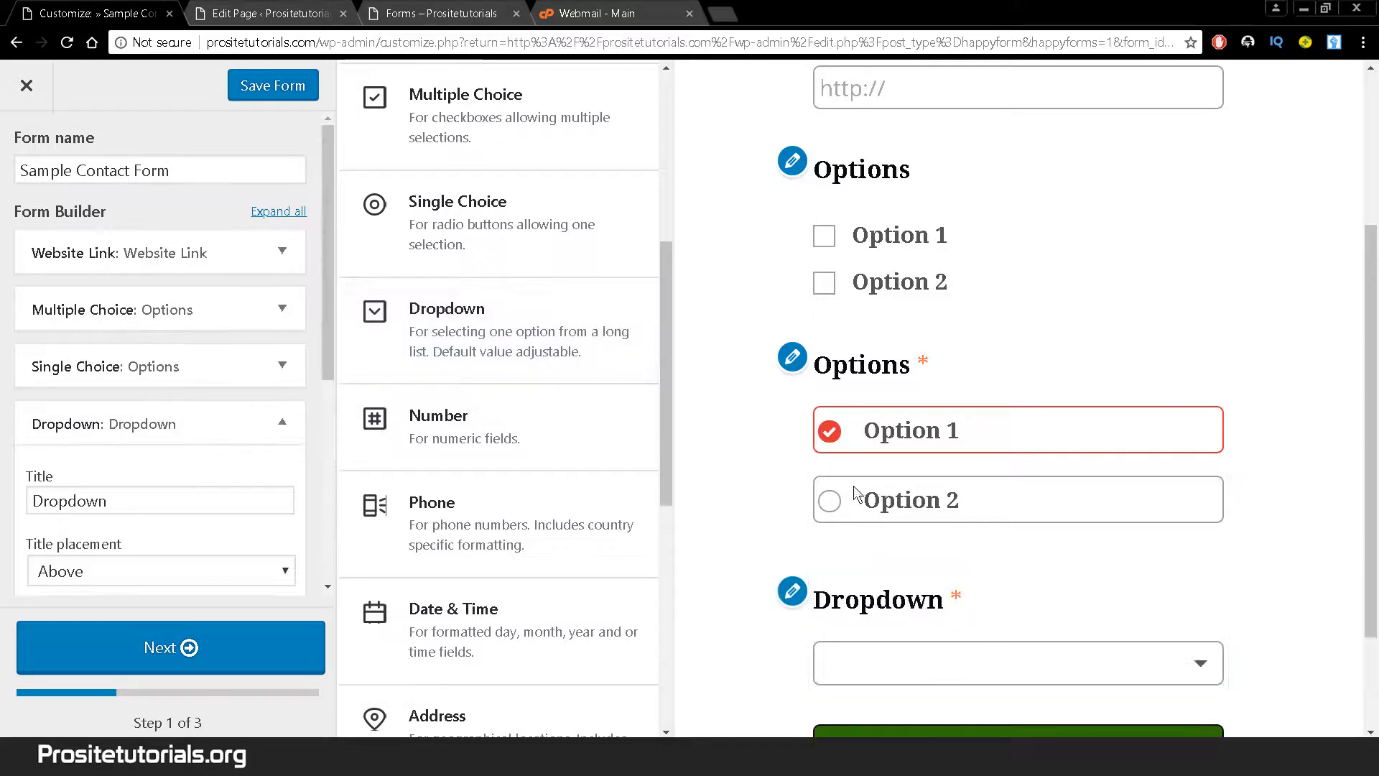
drag(1373, 529, 1372, 619)
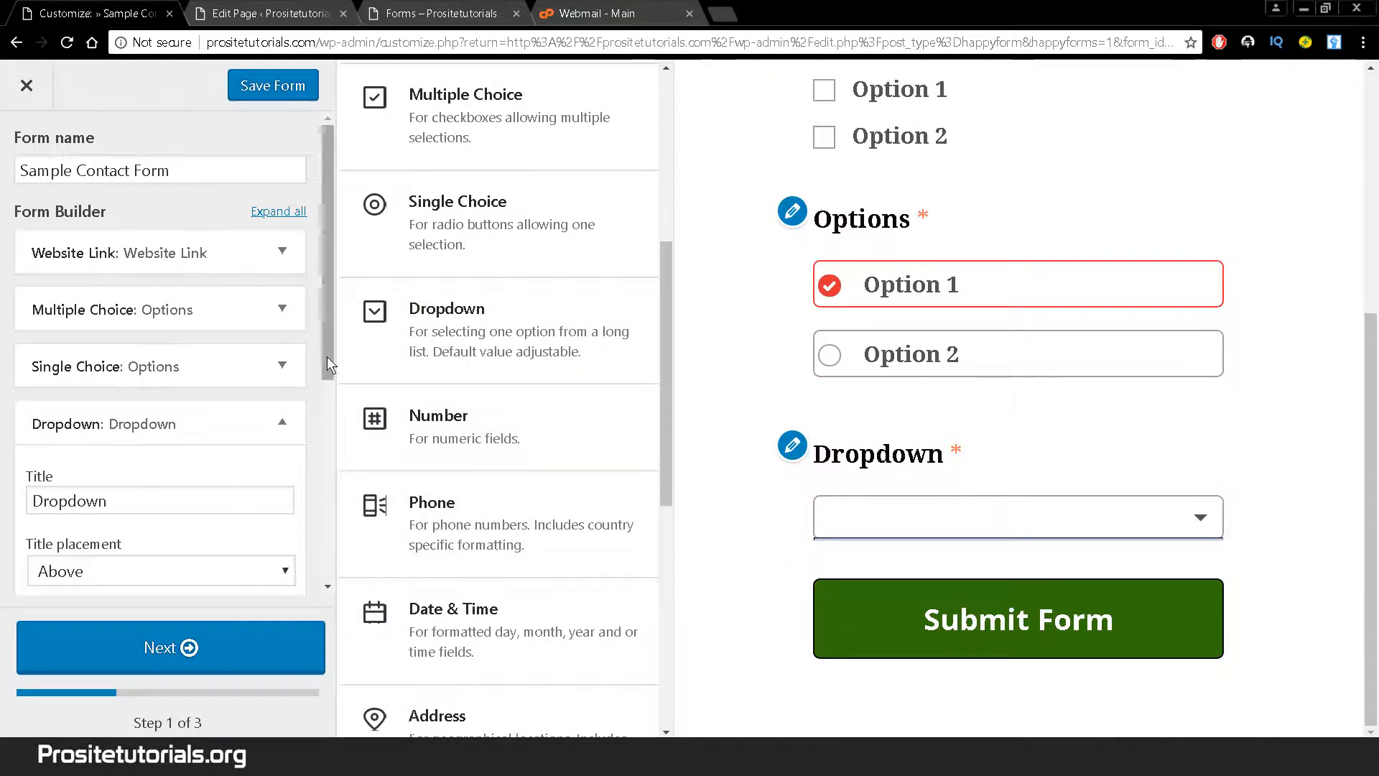
drag(326, 356, 324, 569)
click(261, 508)
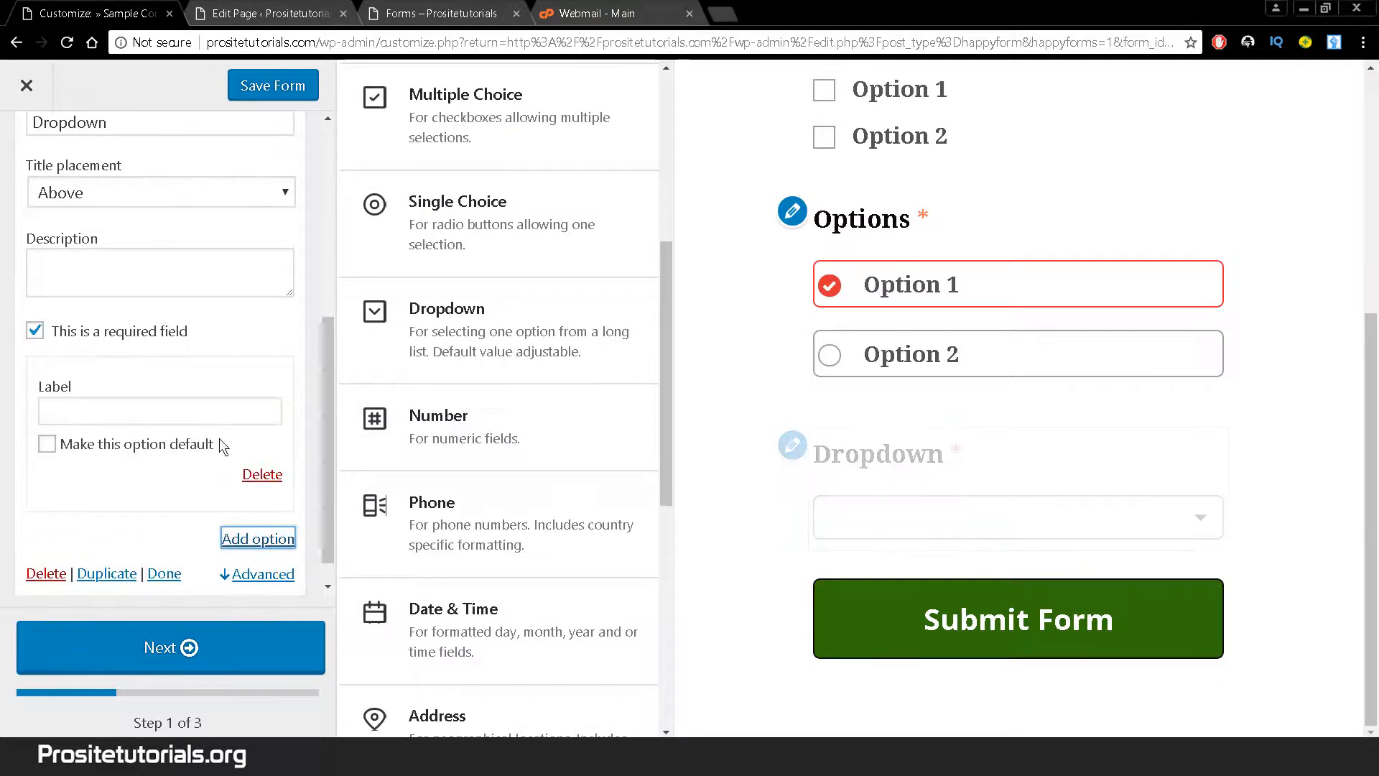
click(210, 400)
text(ban)
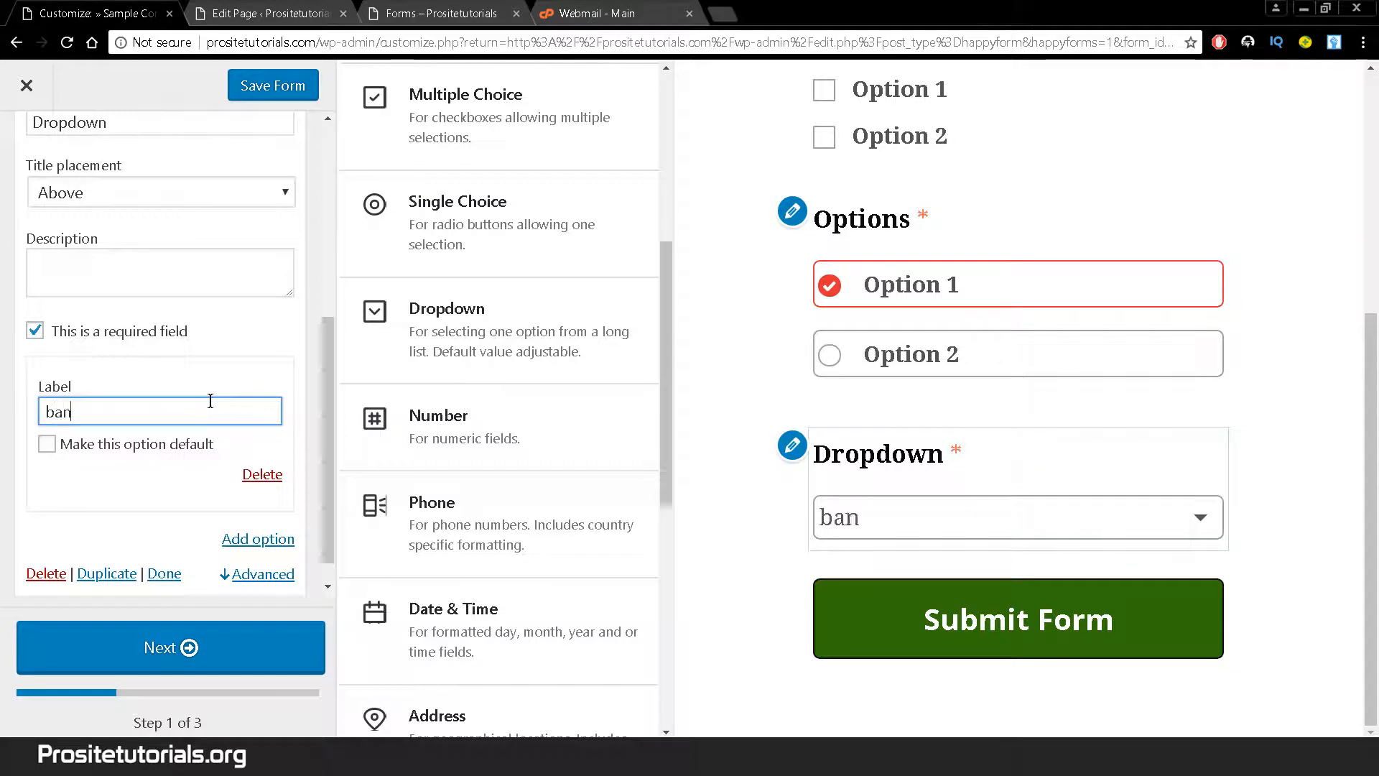
text(ana)
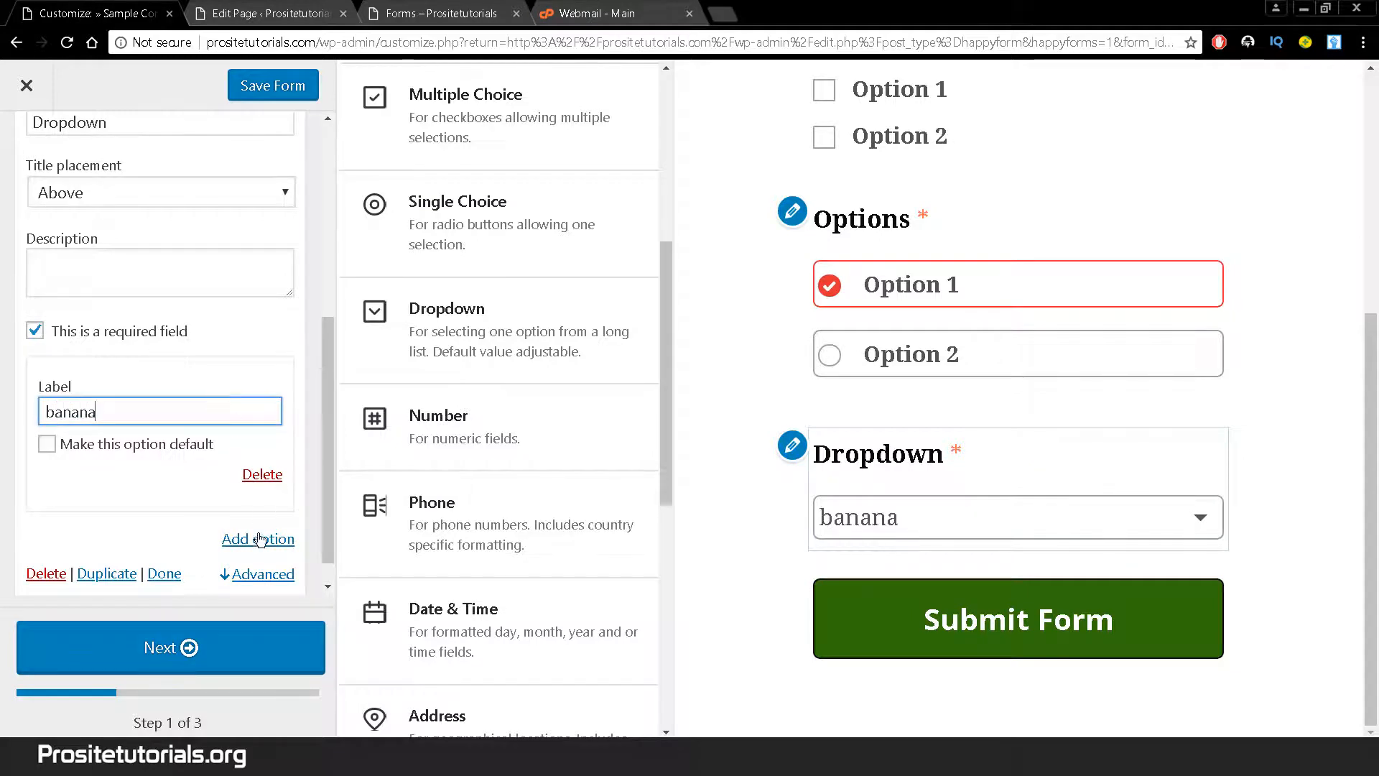
click(260, 538)
click(138, 543)
text(ap)
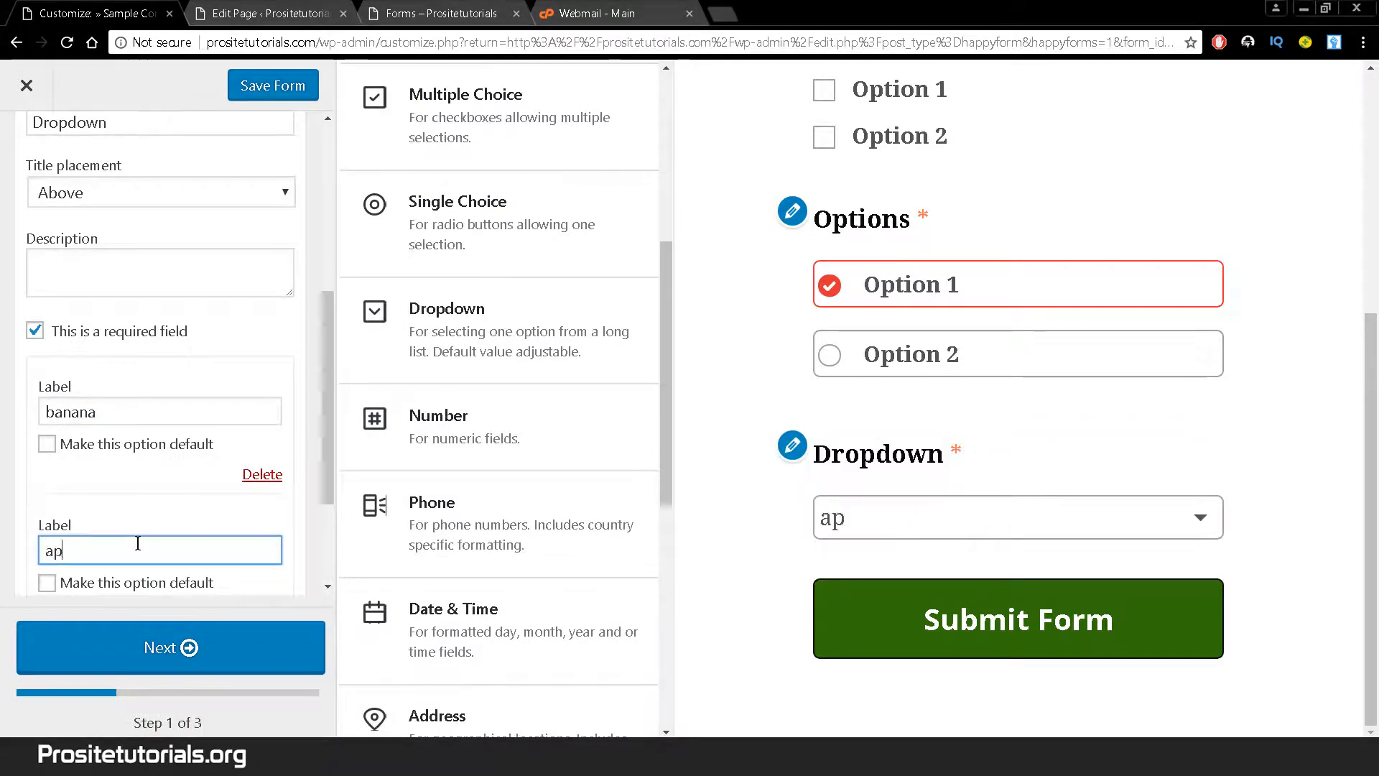
text(ples)
Add a third Dropdown option, pinnaple, then add a Number field below it
scroll(323, 496, down, 3)
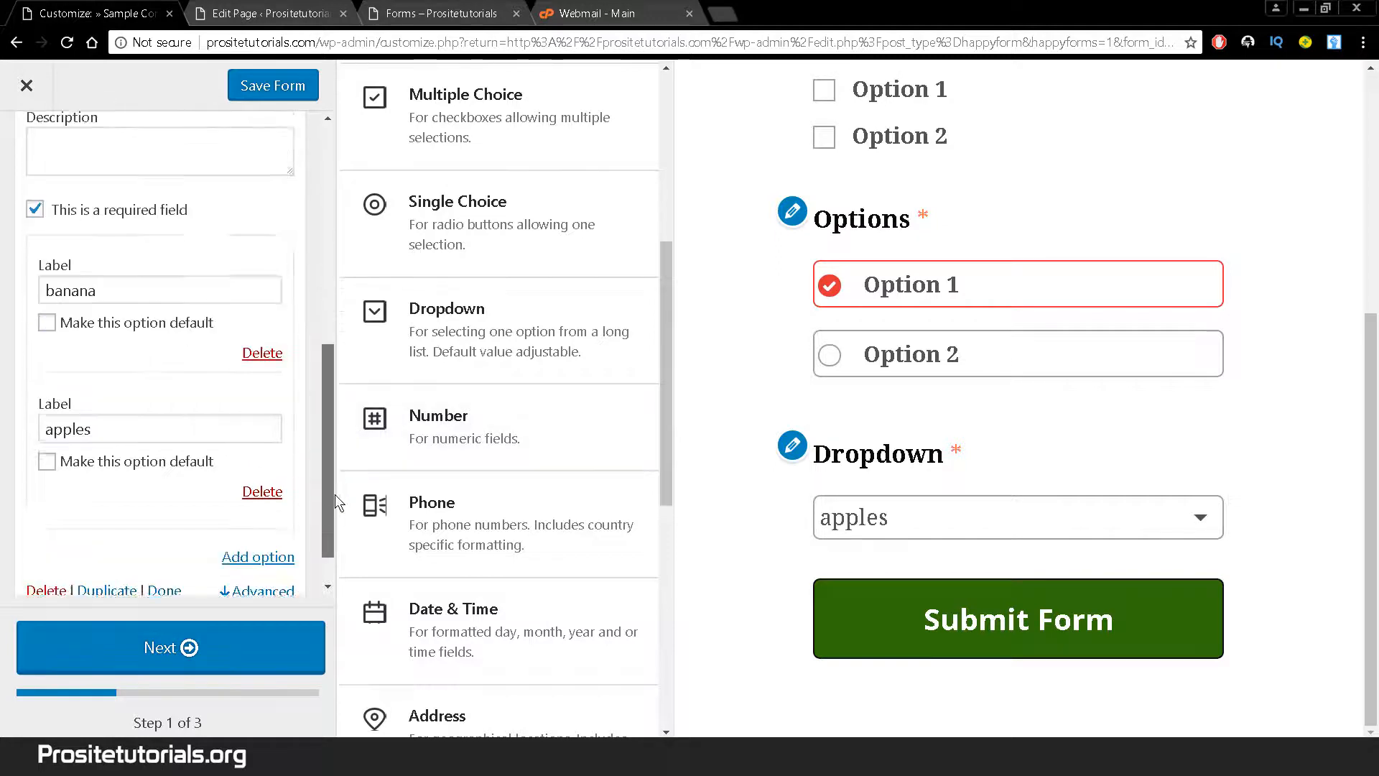
click(287, 507)
click(101, 518)
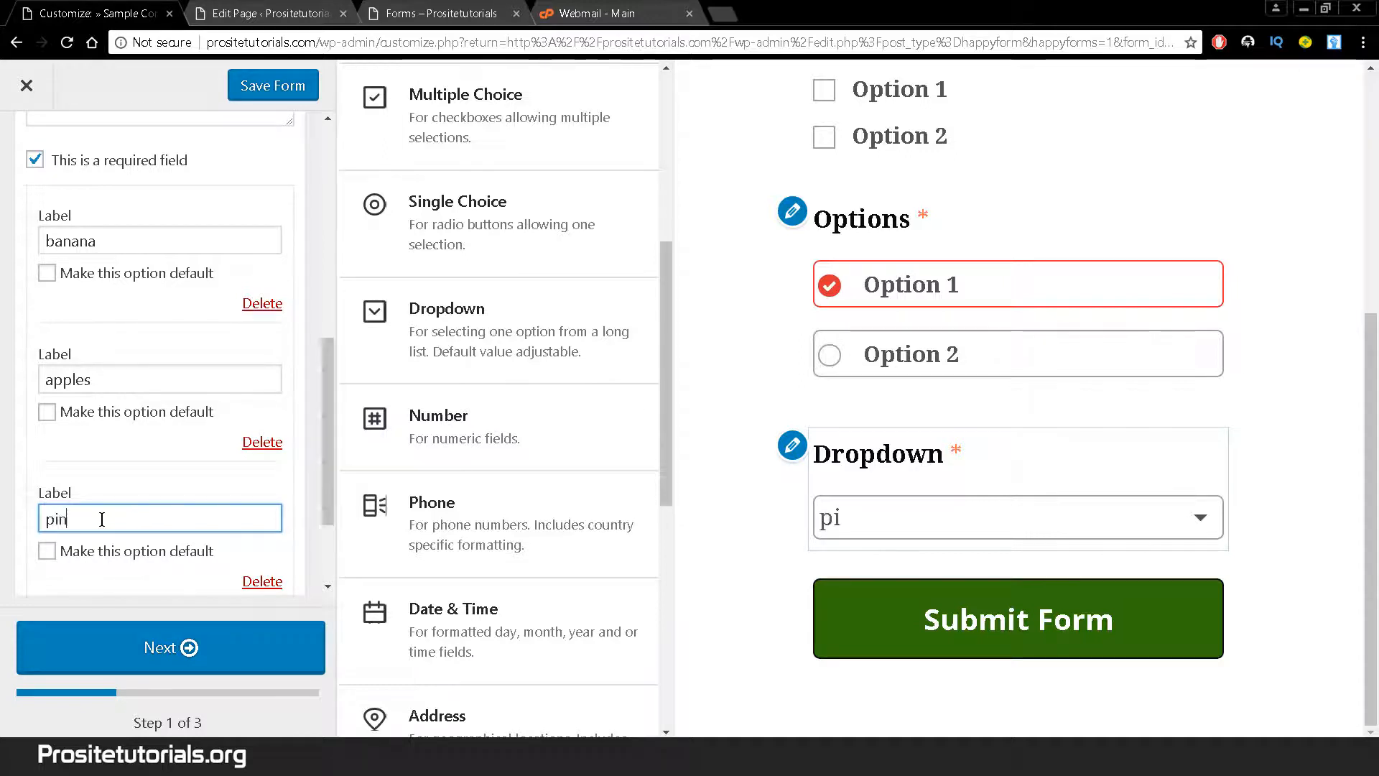
text(a)
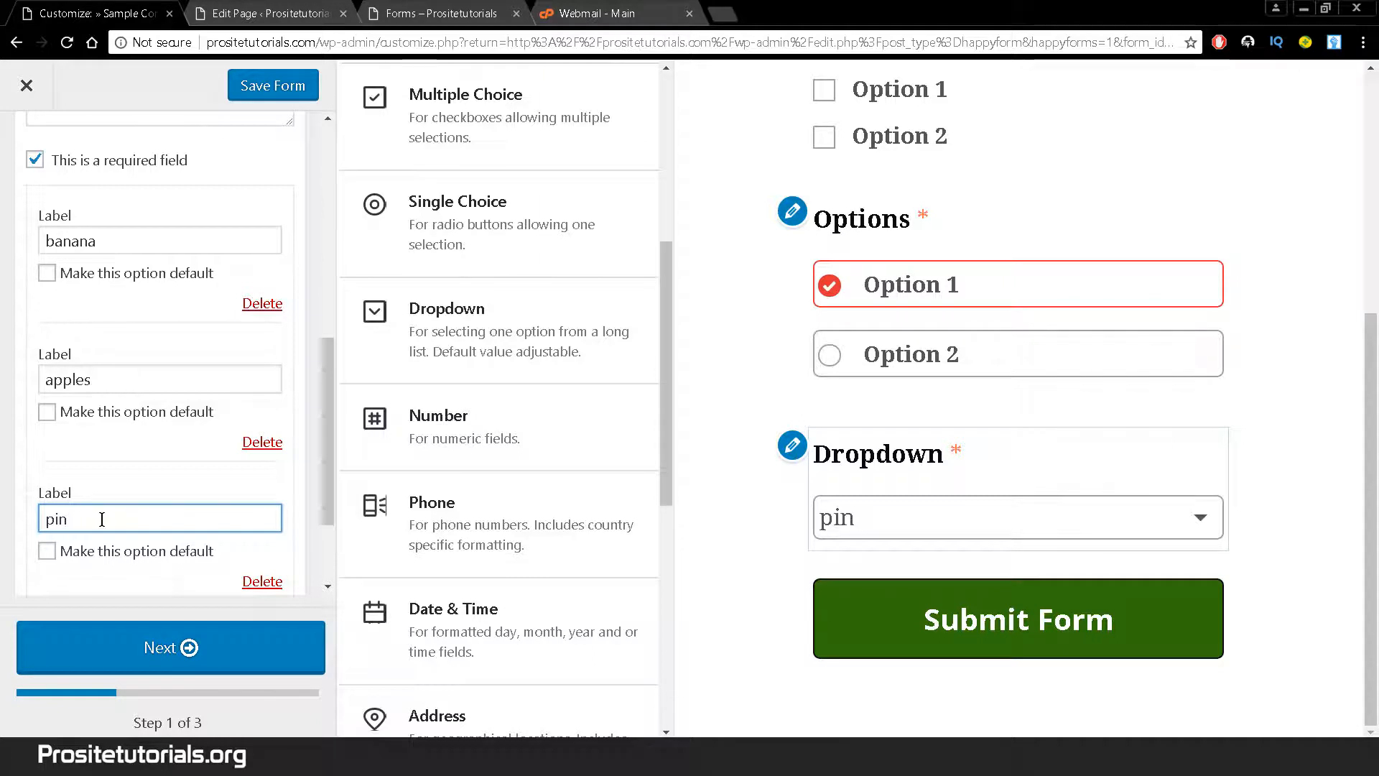
text(ple)
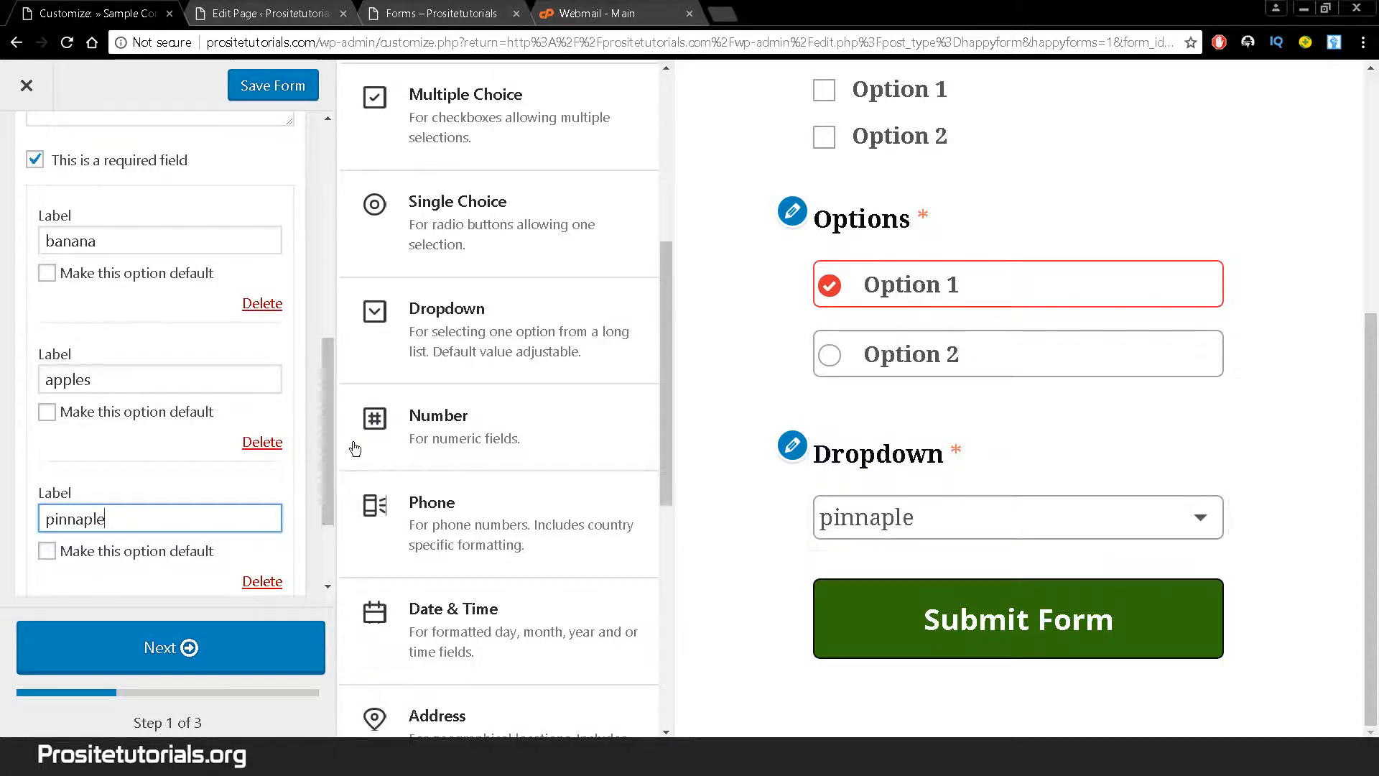
double_click(438, 415)
drag(326, 356, 332, 286)
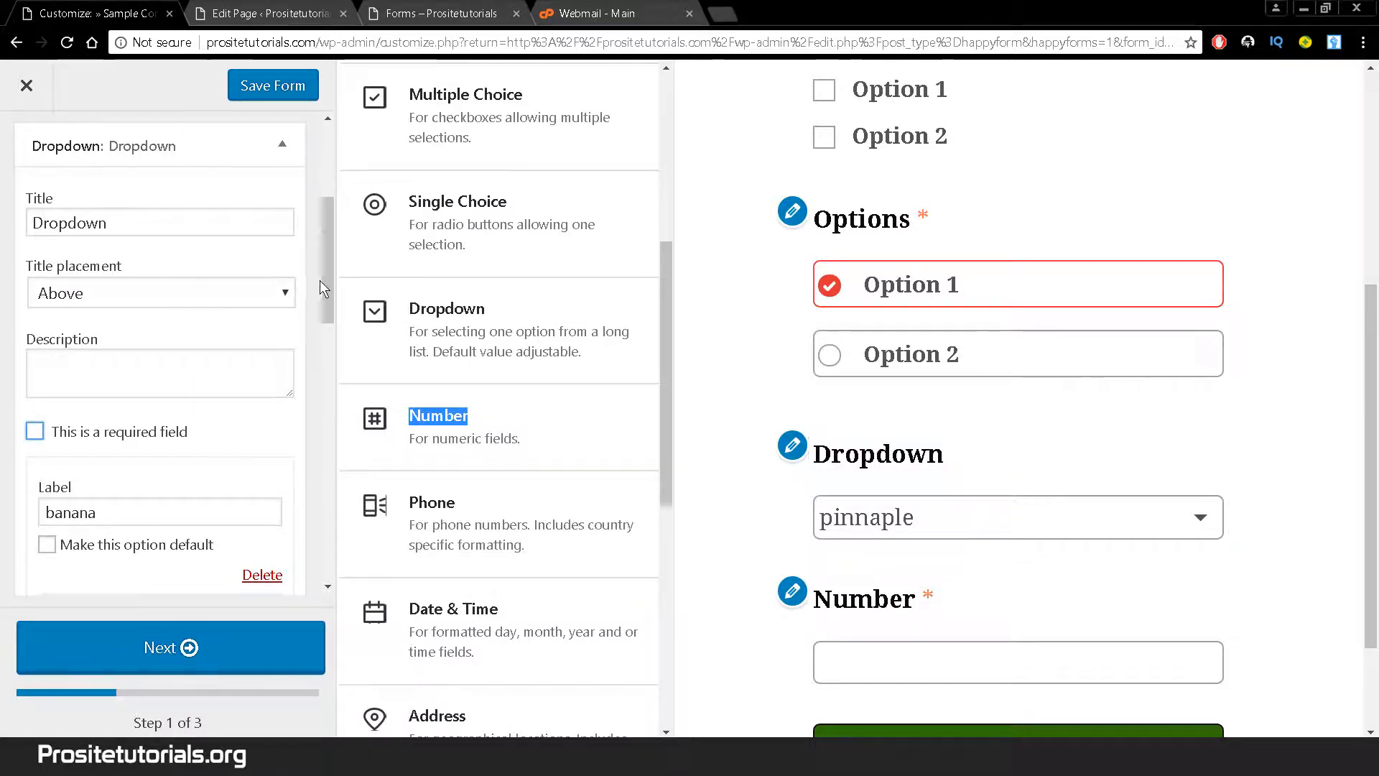
Collapse the Dropdown settings and test choosing apples and pinnaple in the preview
scroll(320, 226, up, 3)
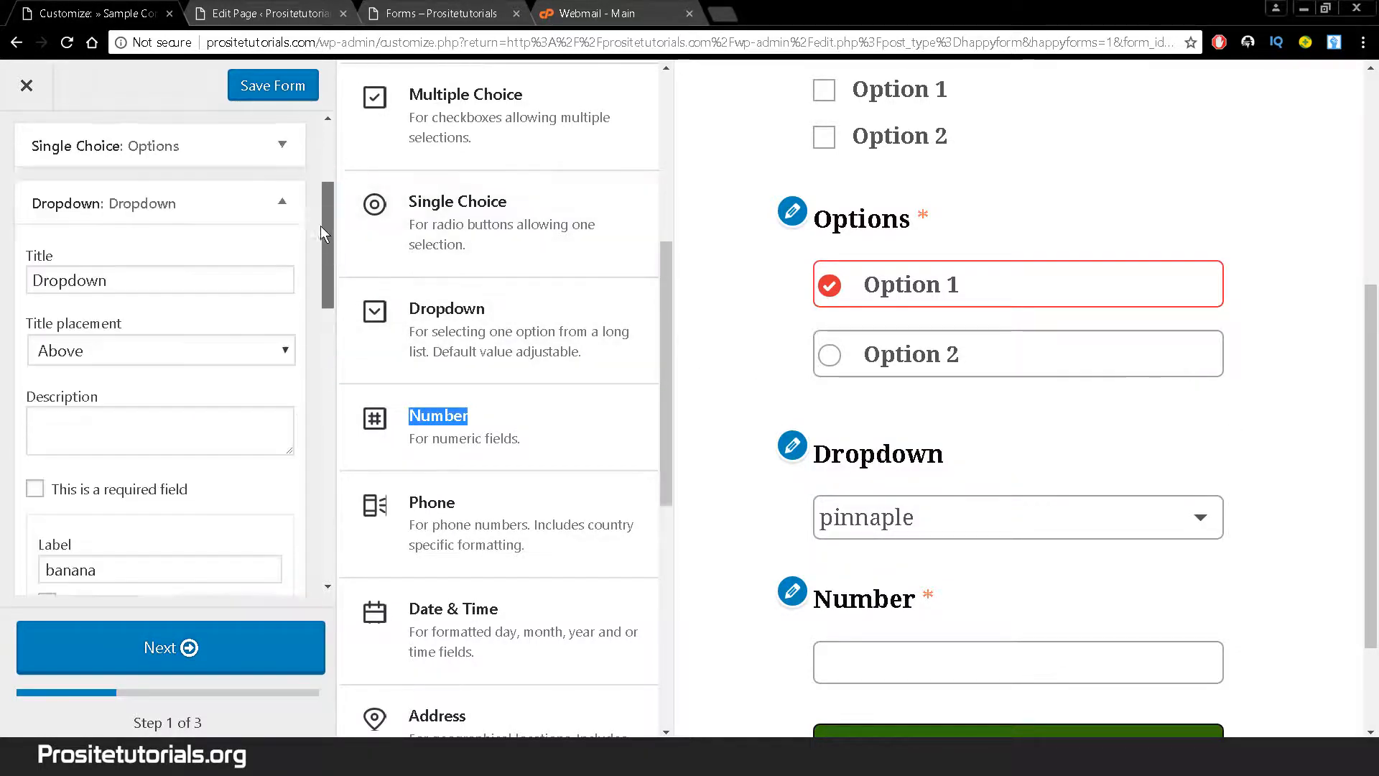
click(282, 260)
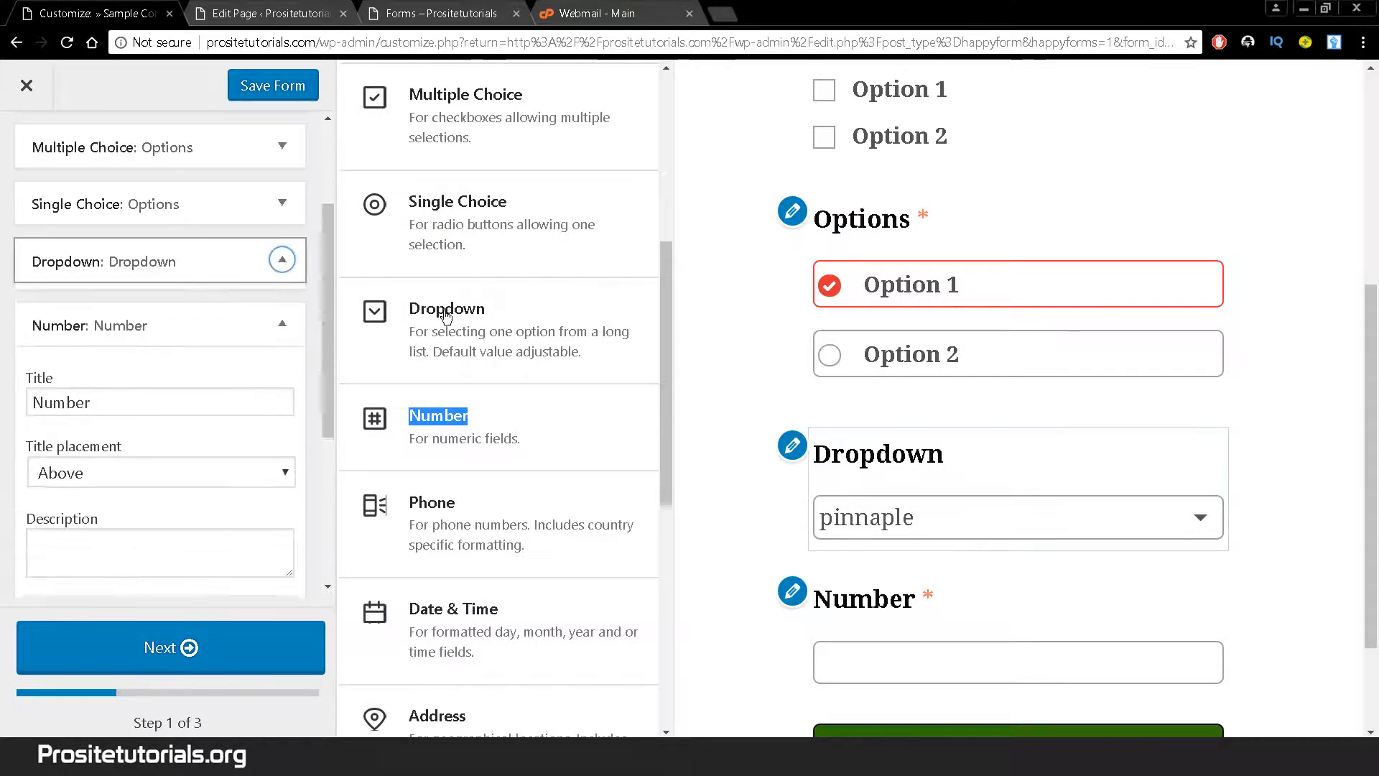
click(963, 510)
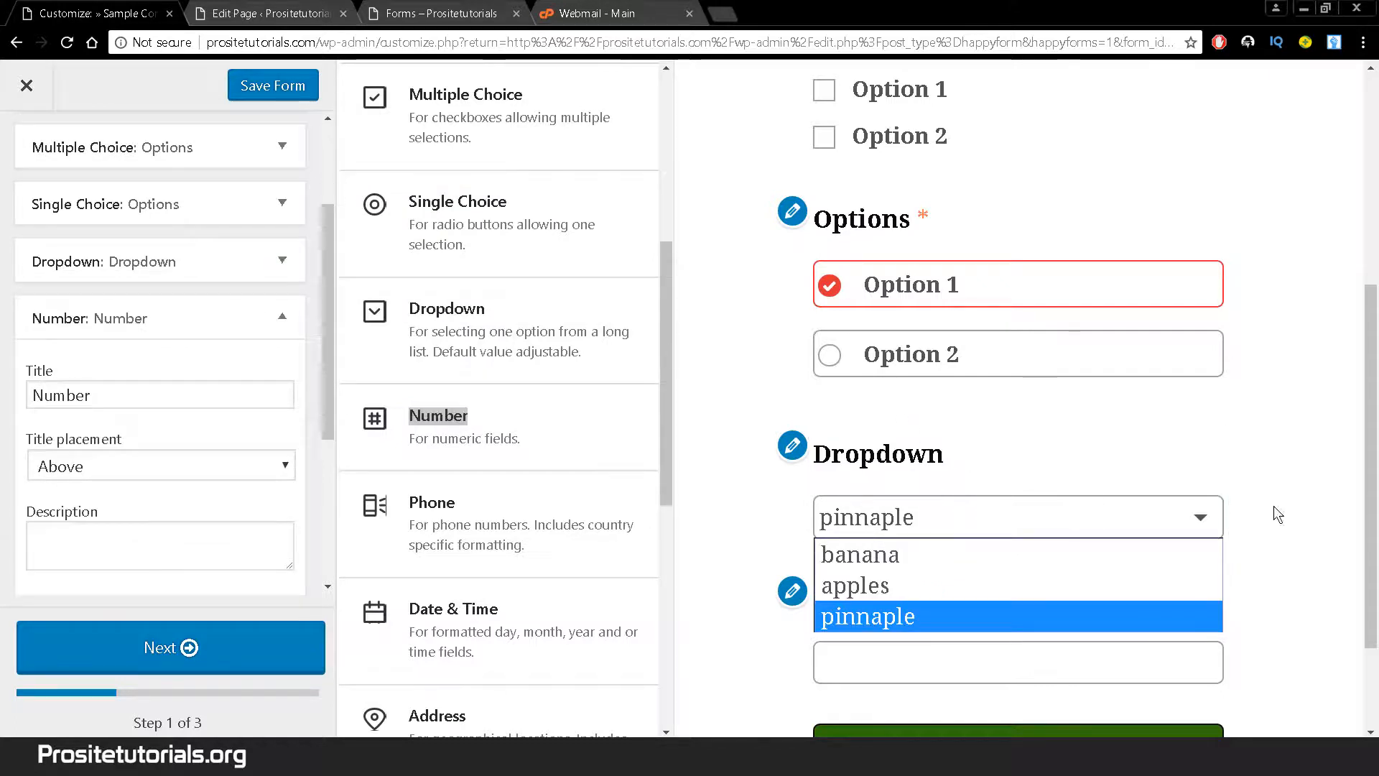
click(1071, 585)
scroll(1108, 443, down, 2)
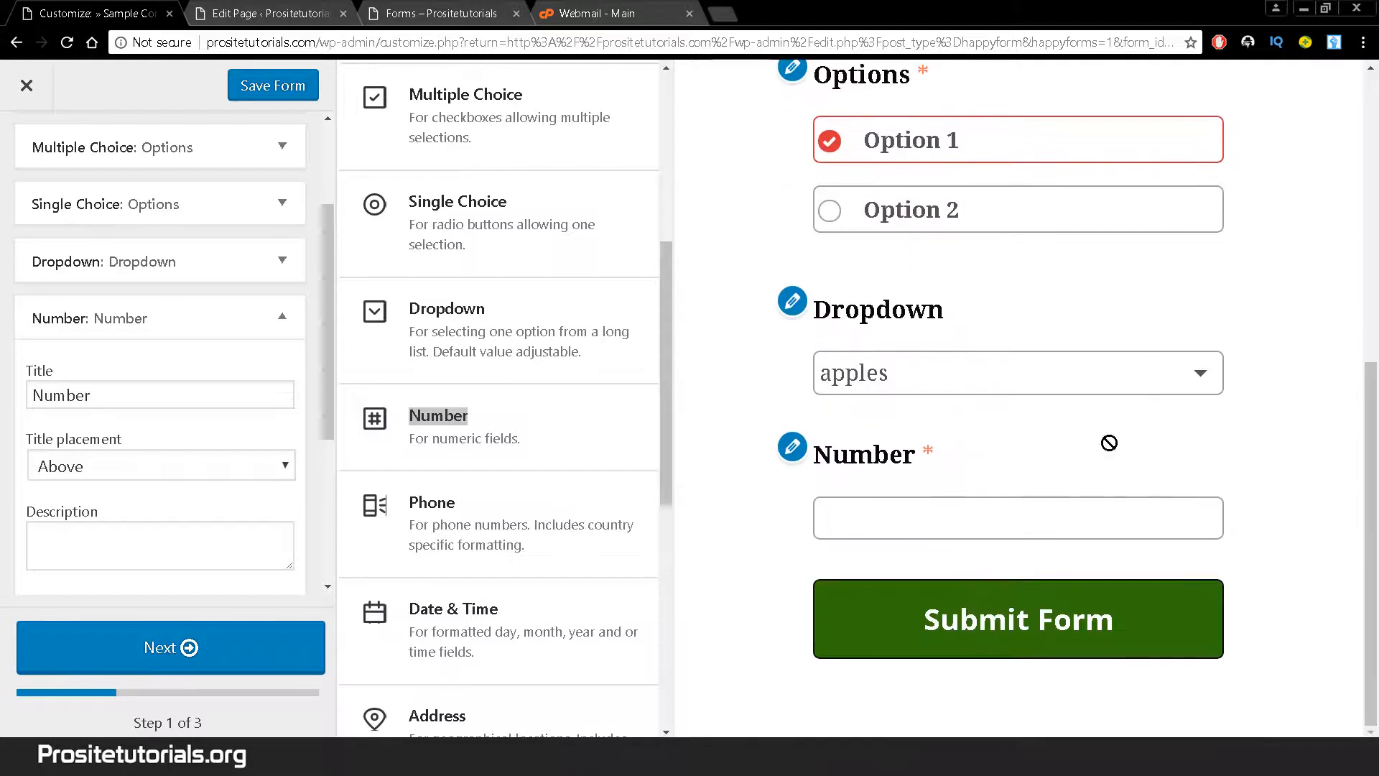
click(1041, 377)
click(960, 471)
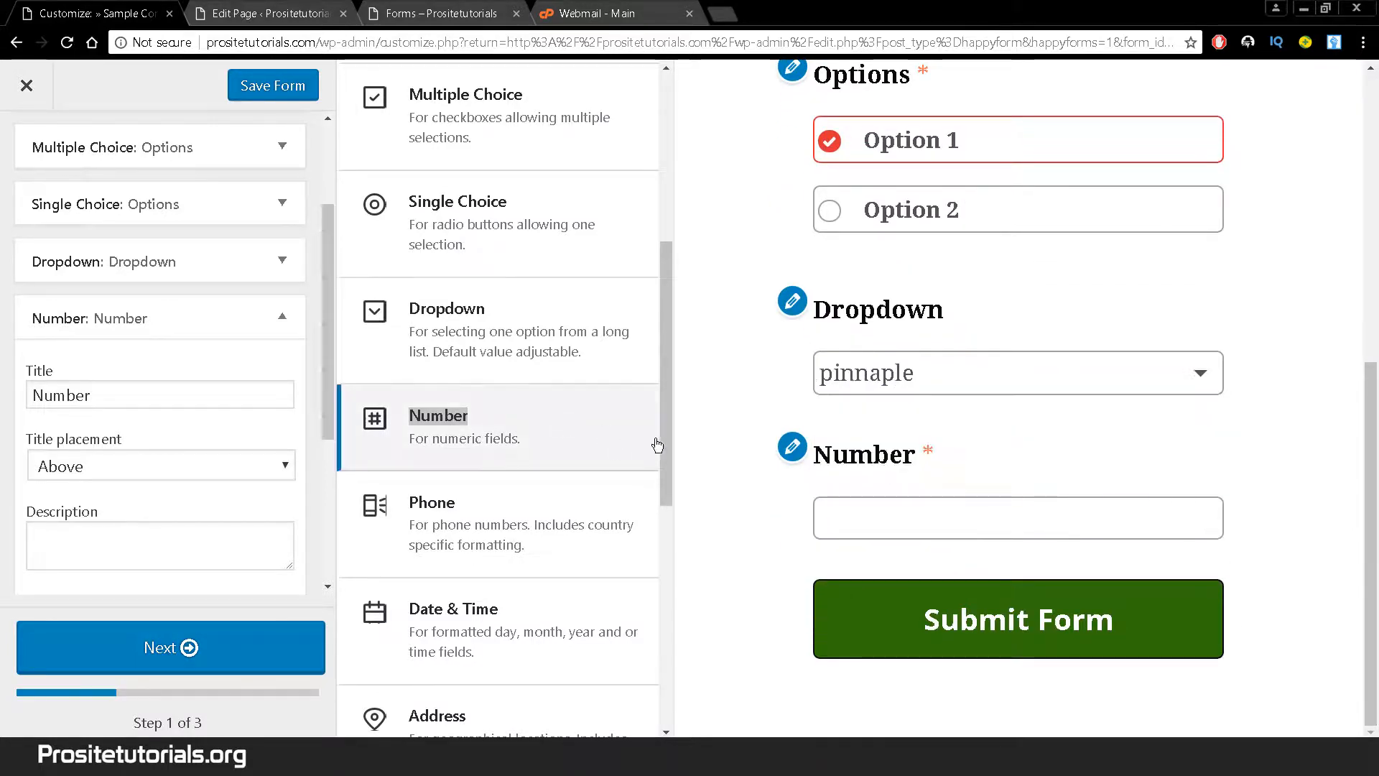
scroll(662, 442, down, 2)
Try the date July 8, 2010 in the Date field preview, then collapse the Phone field's settings
drag(488, 378, 490, 357)
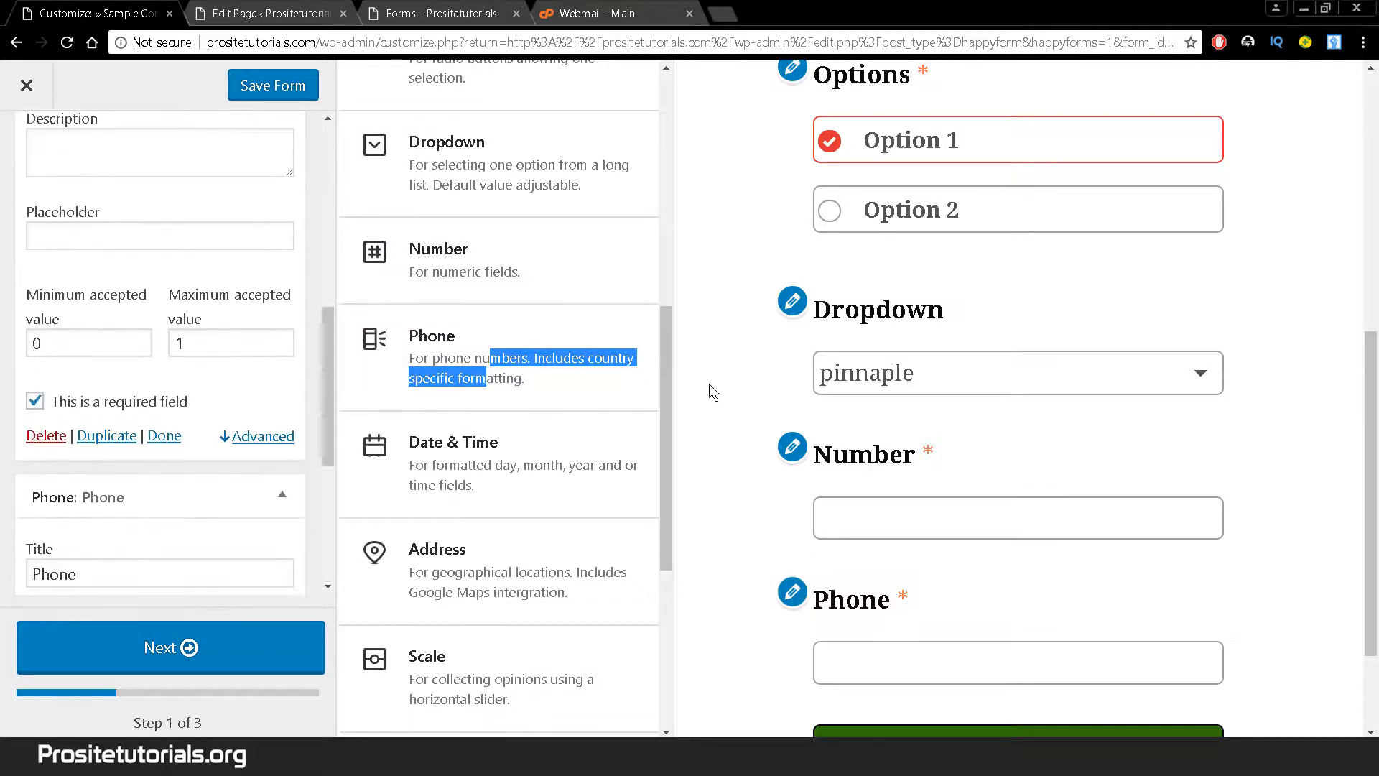
scroll(671, 407, down, 2)
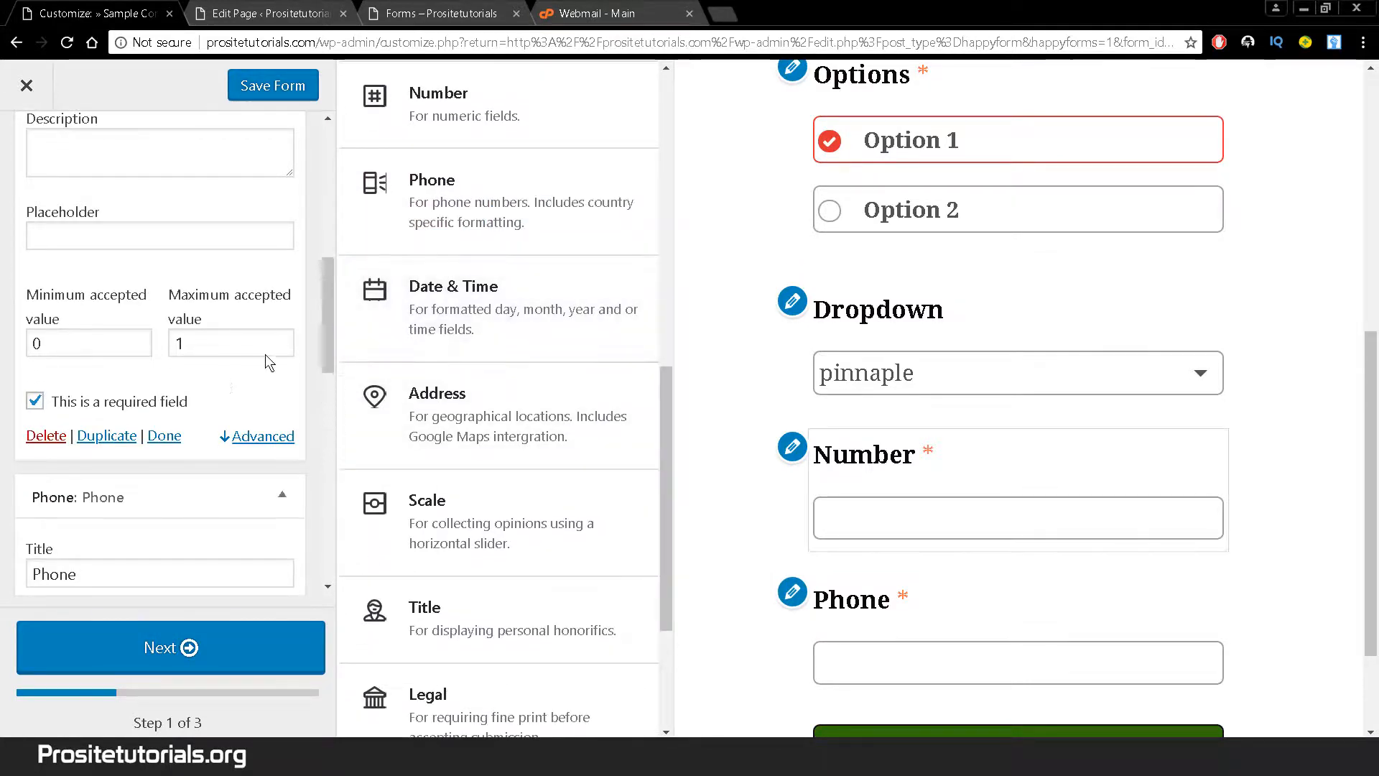
scroll(332, 398, down, 4)
scroll(1377, 380, down, 4)
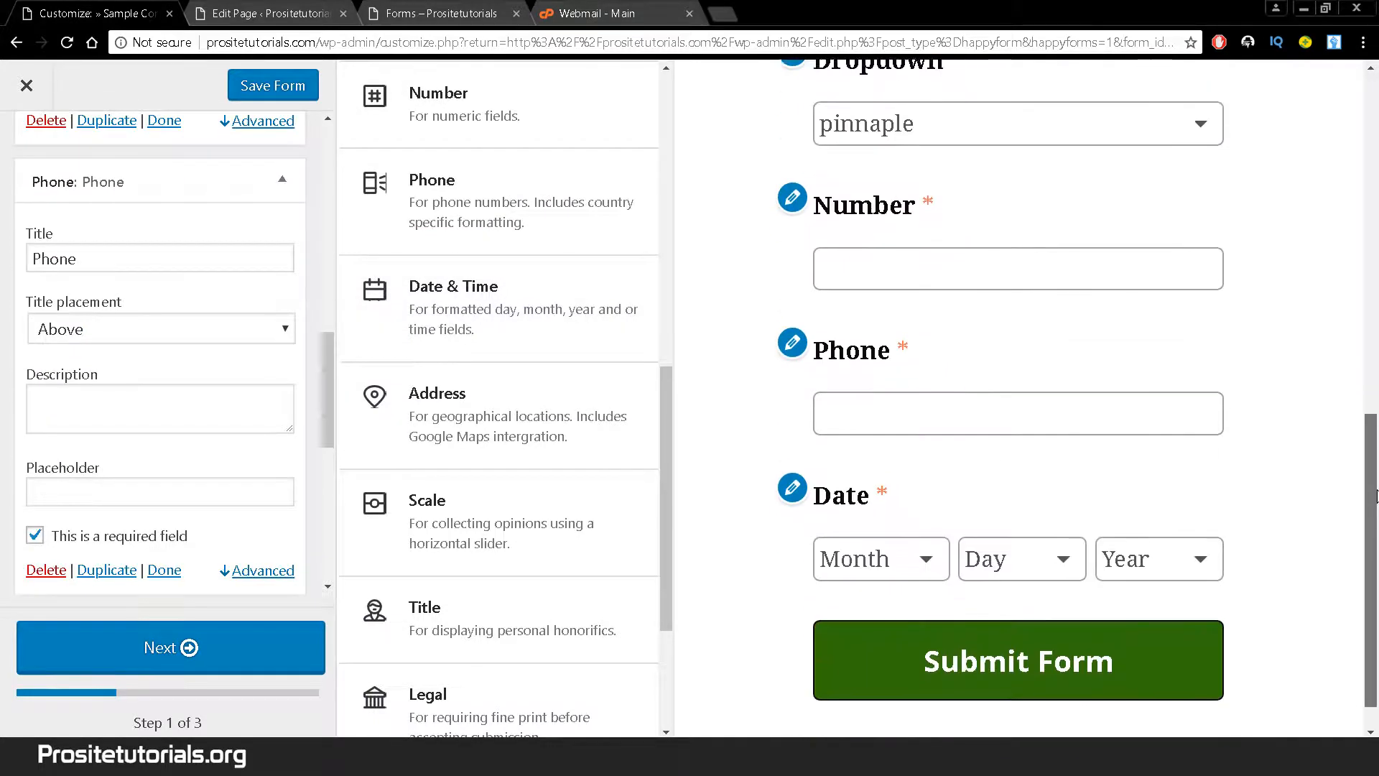
click(920, 535)
click(892, 346)
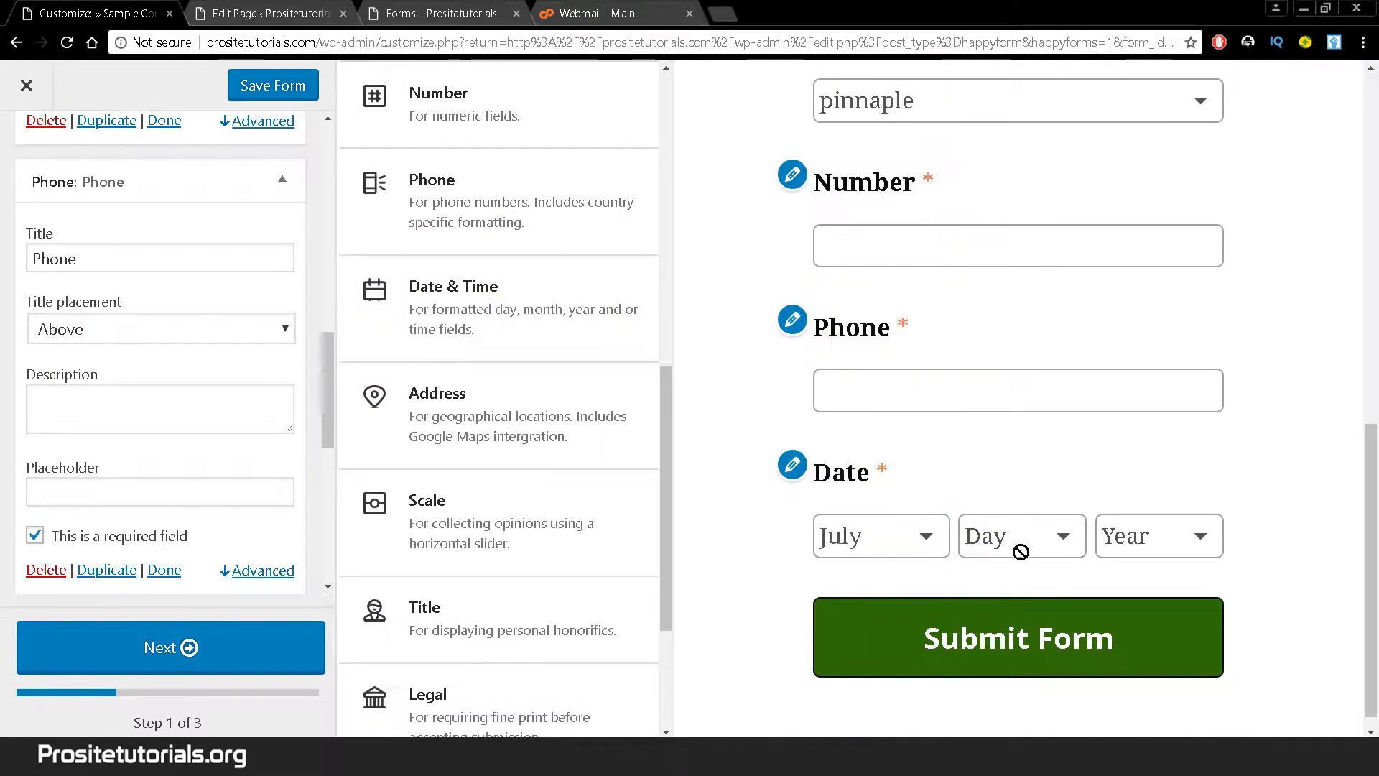
click(1019, 542)
click(1056, 252)
click(1109, 531)
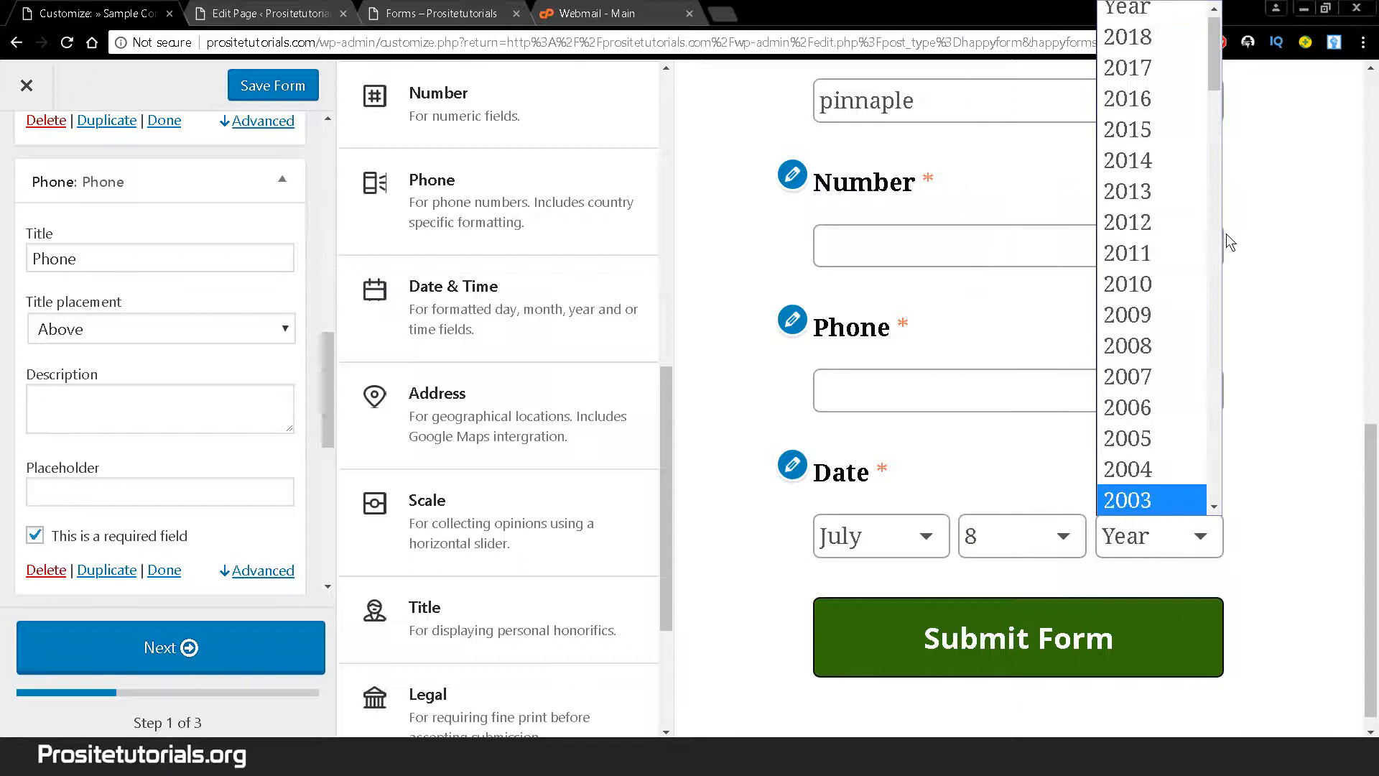
click(1182, 283)
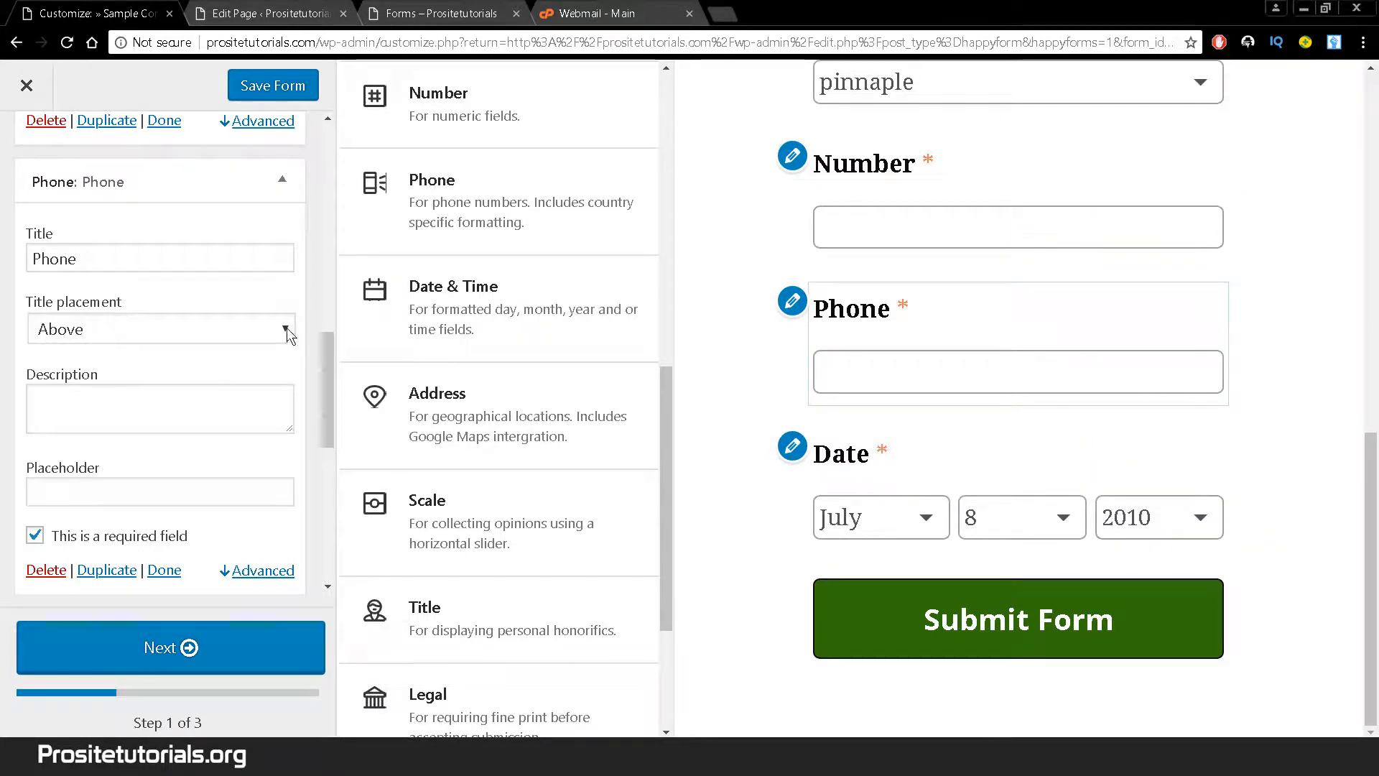
click(283, 179)
Name the date field 'Your Birthday'
click(130, 314)
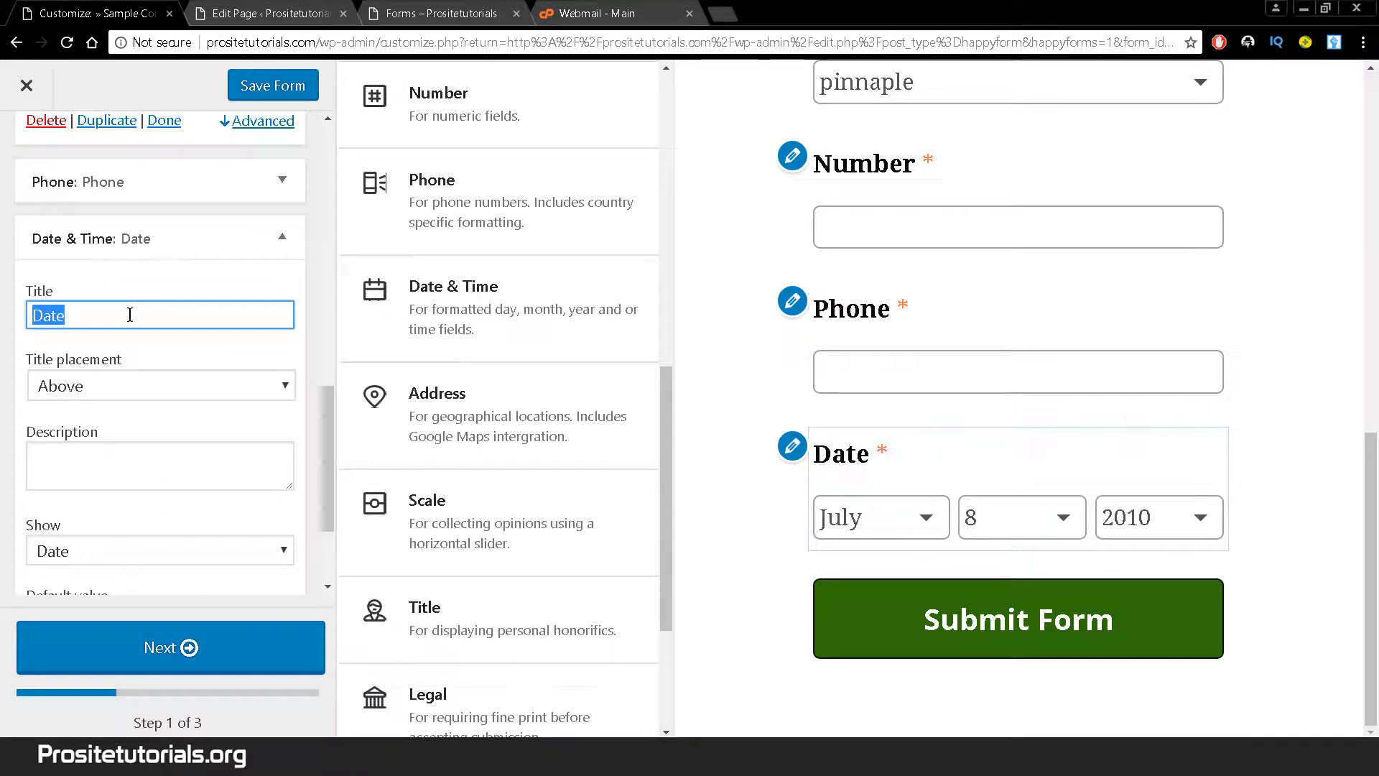
text(TY)
key(BackSpace)
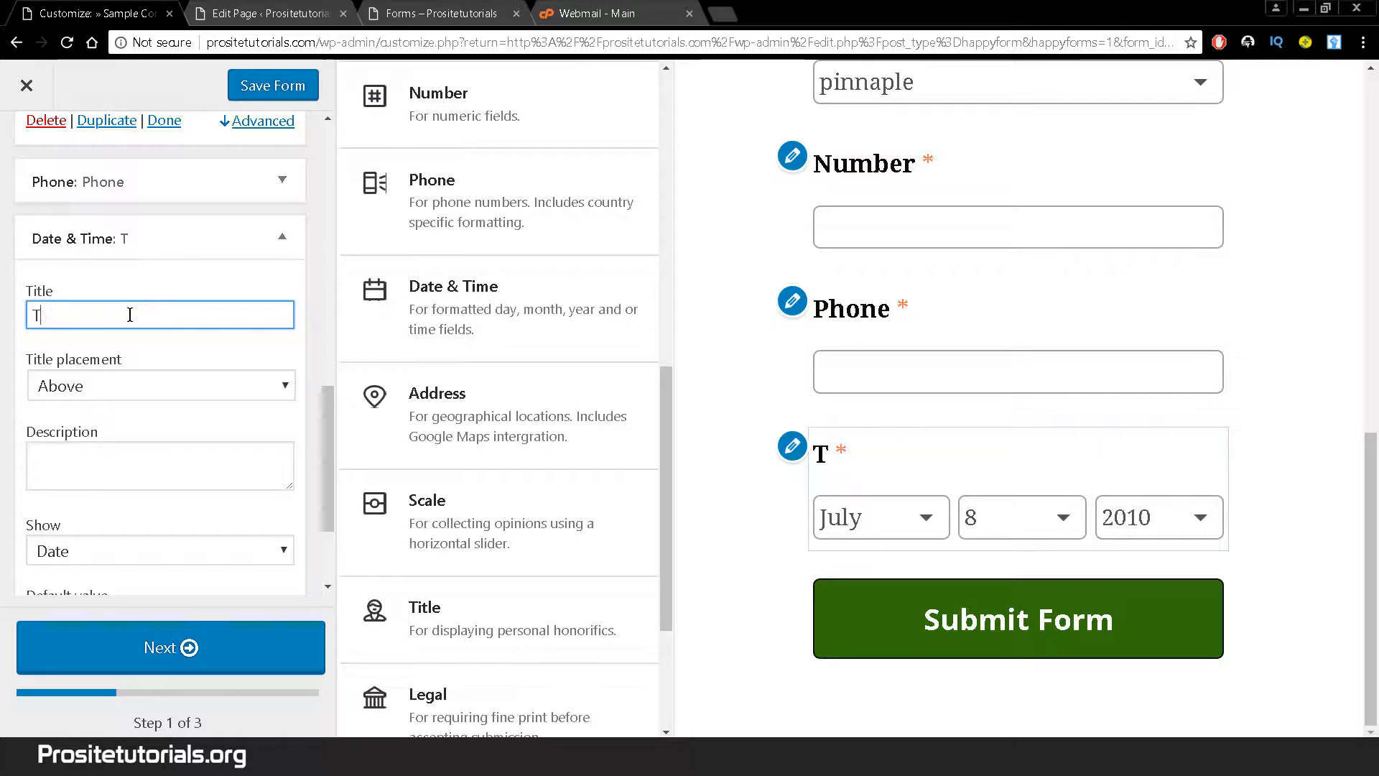
key(BackSpace)
text(Tour)
key(BackSpace)
key(BackSpace)
key(BackSpace)
key(BackSpace)
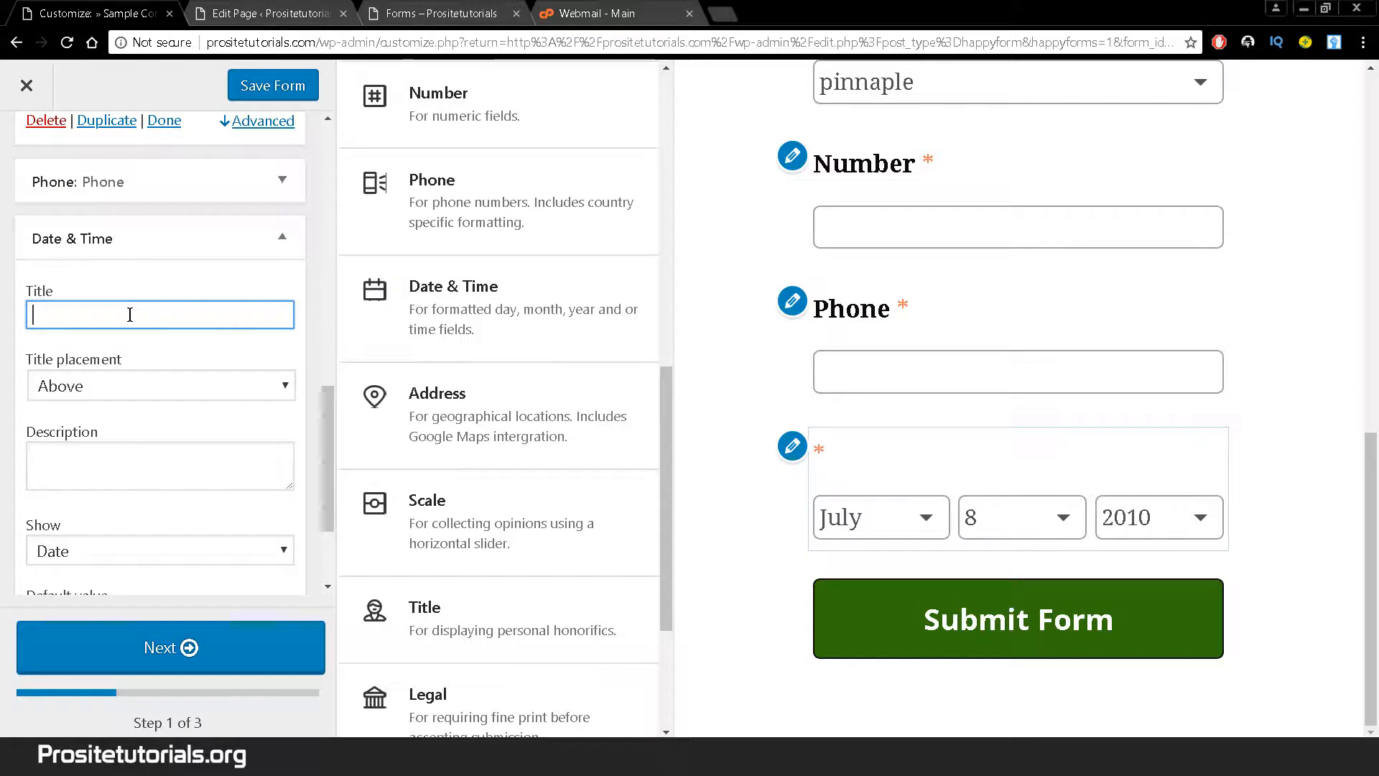
text(Your Birth)
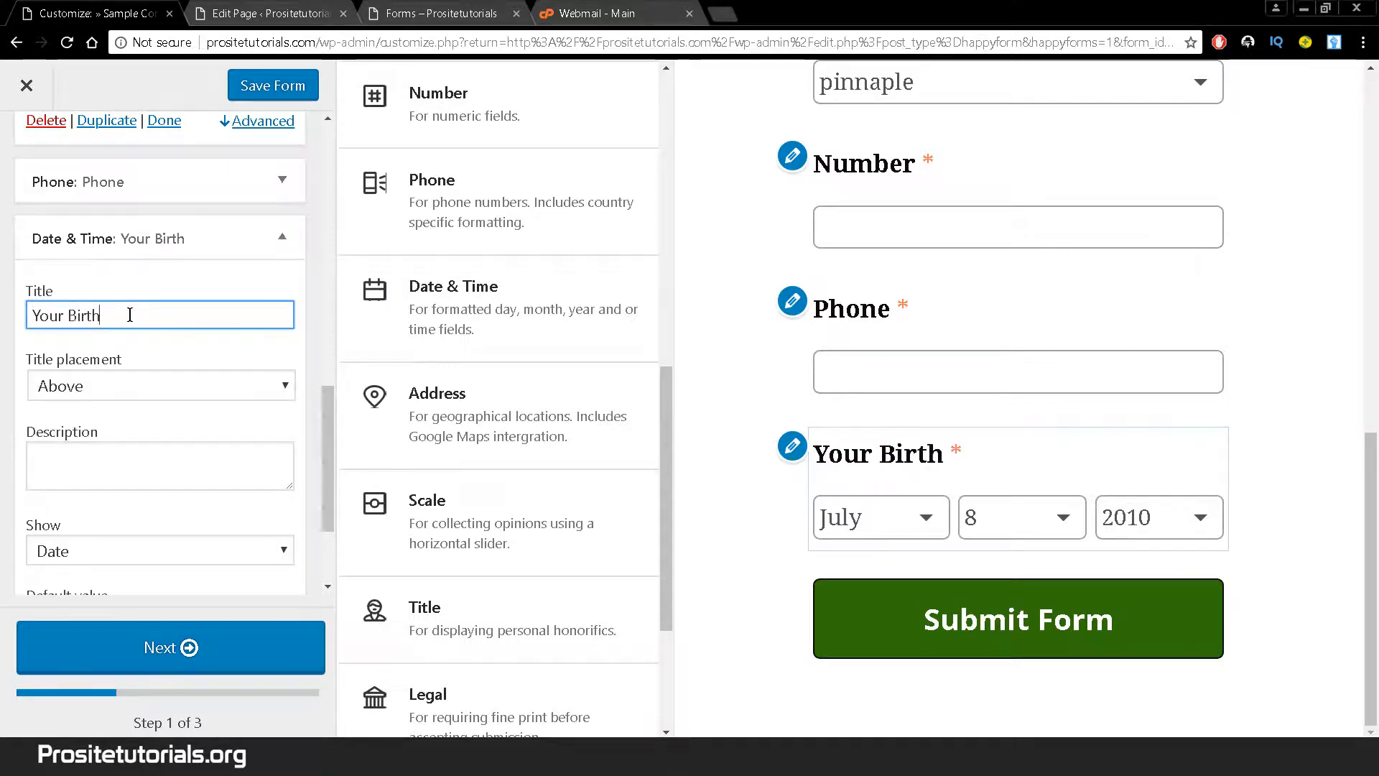
text(day)
Place the Your Birthday title above the month, day and year selectors, then collapse its settings
click(159, 394)
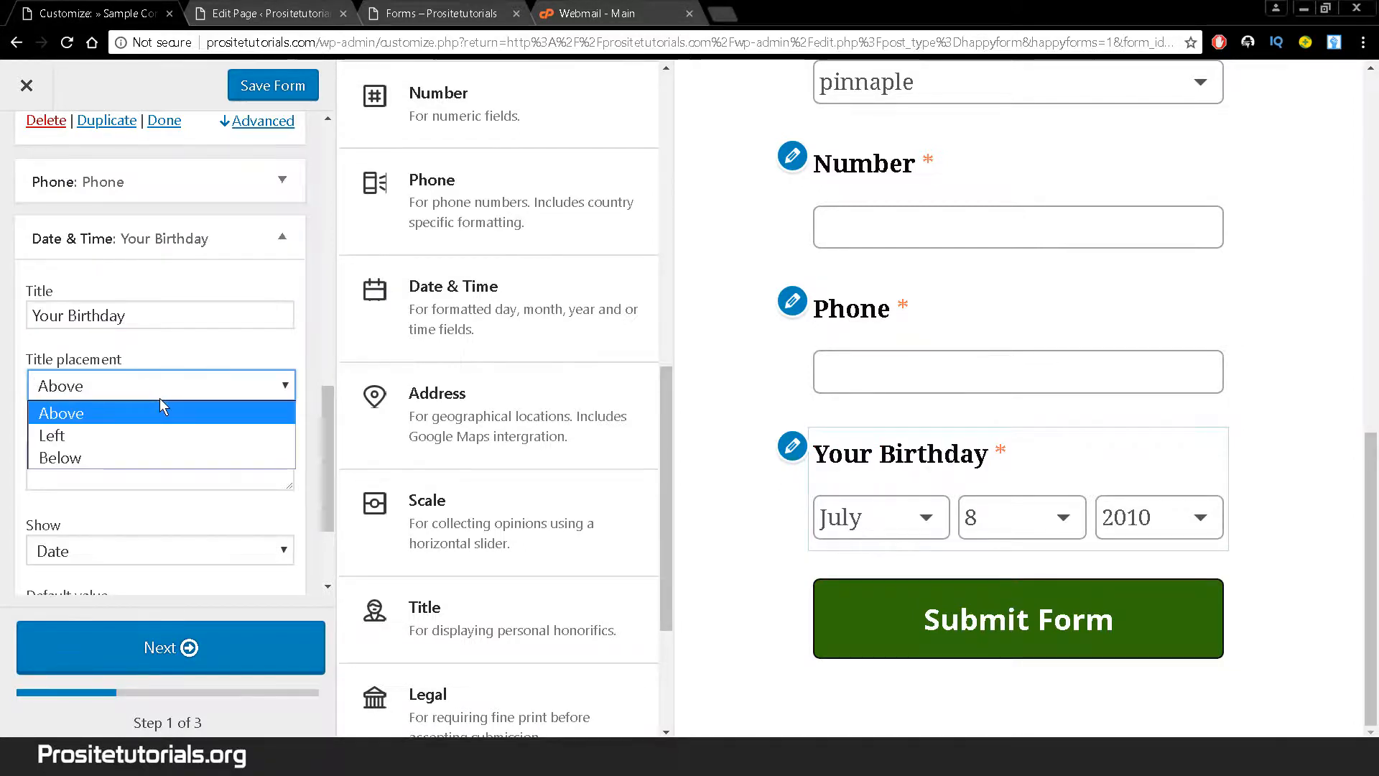
click(159, 415)
click(165, 441)
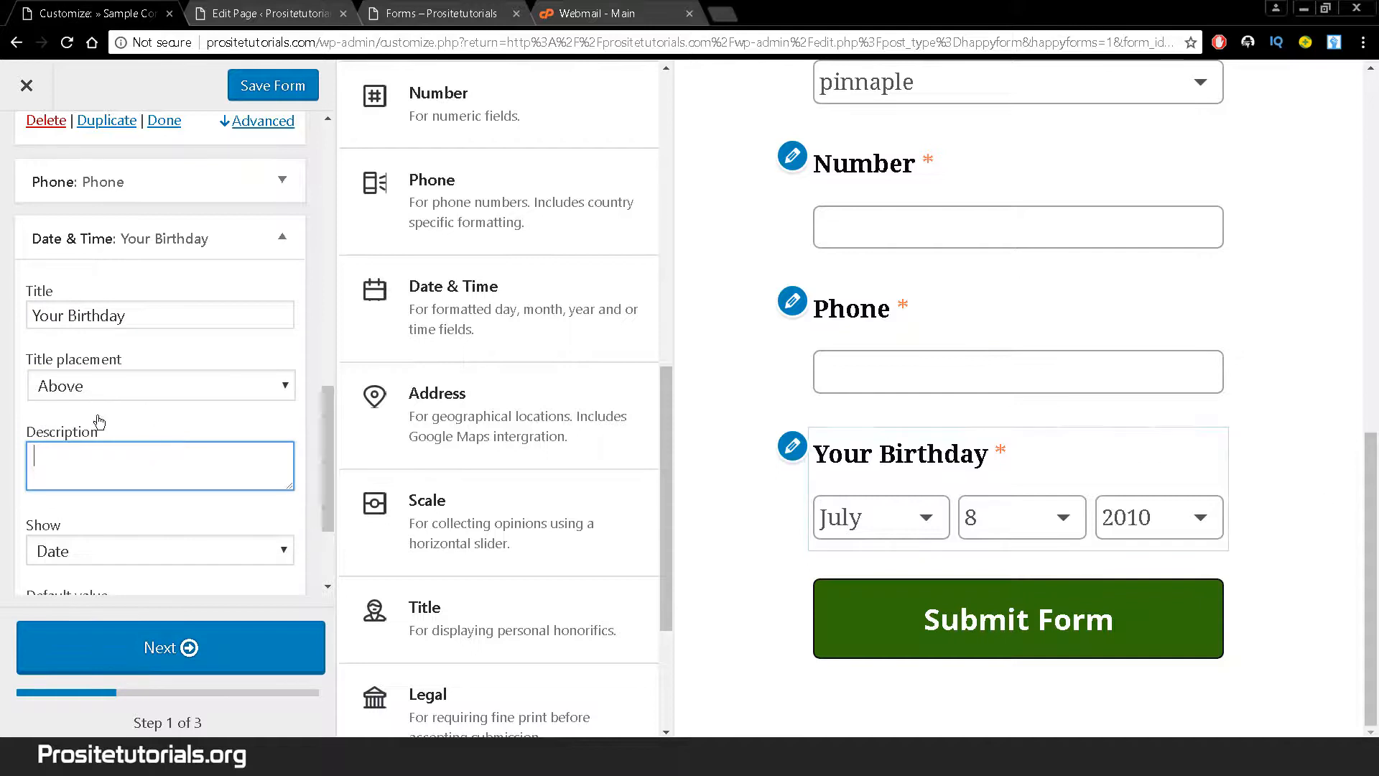
click(141, 380)
click(128, 451)
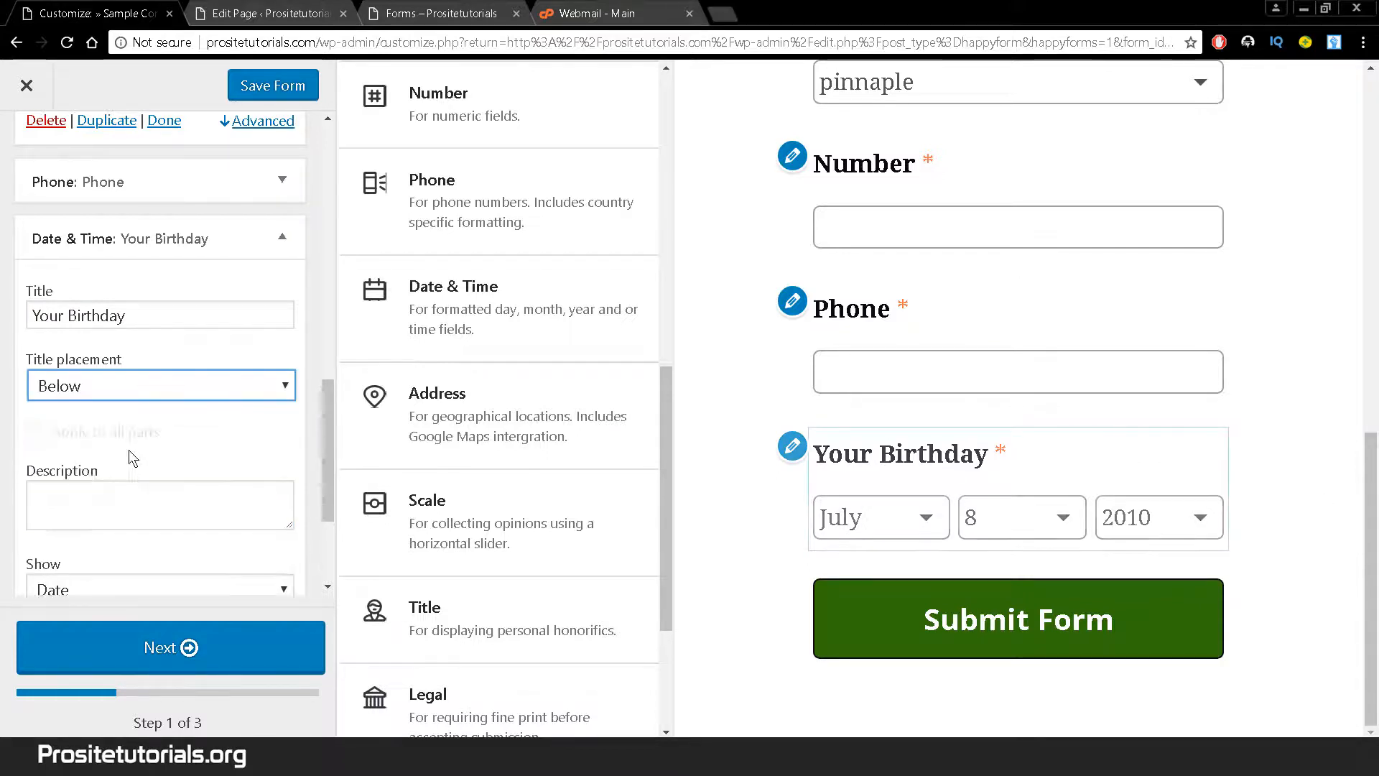
click(141, 390)
click(139, 412)
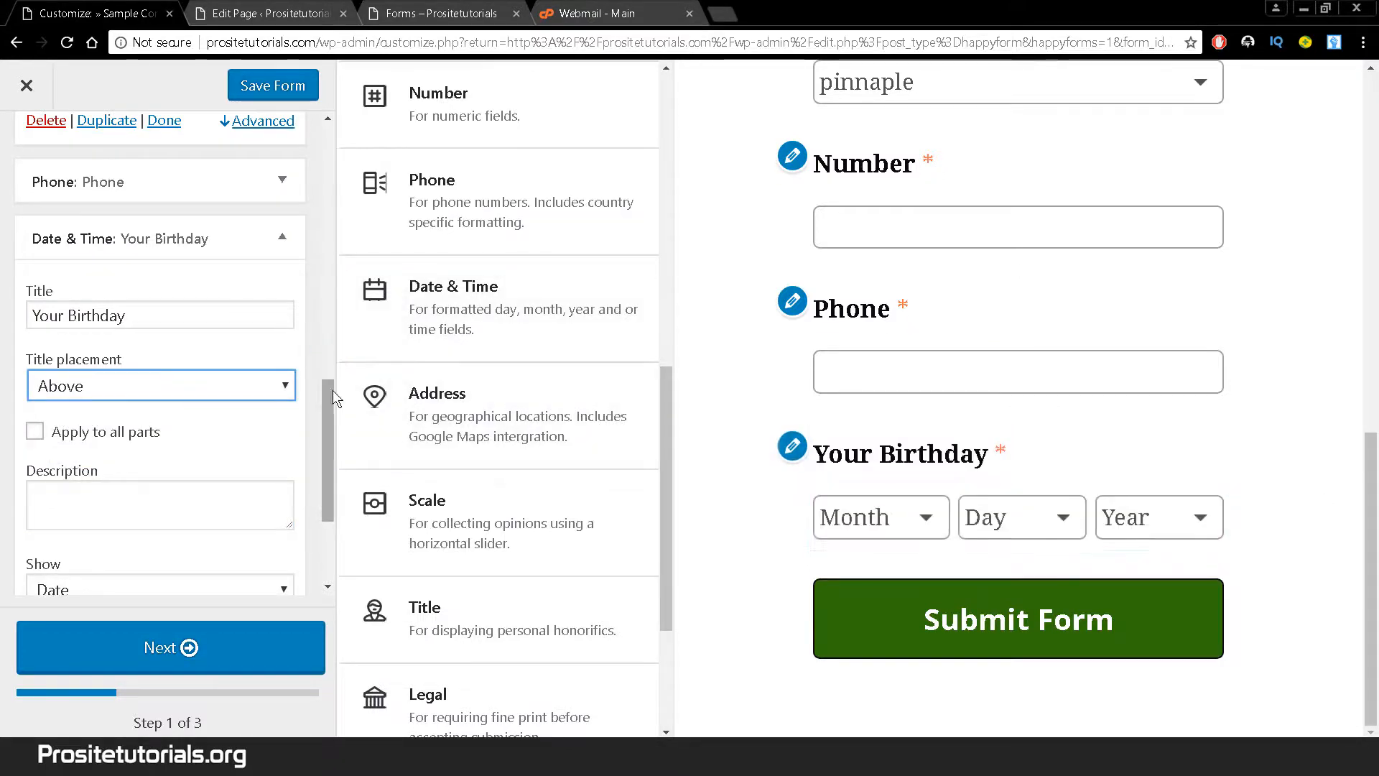
click(282, 237)
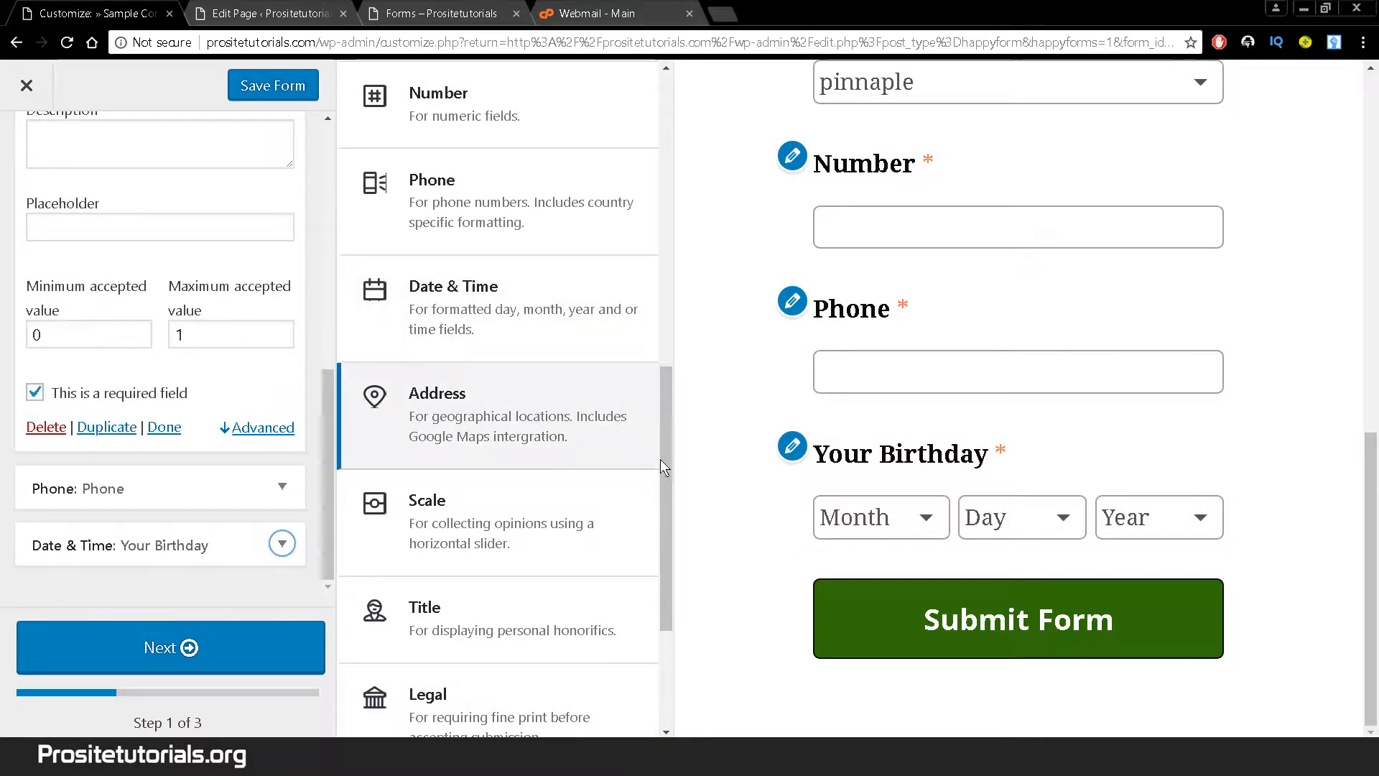
drag(665, 459, 664, 536)
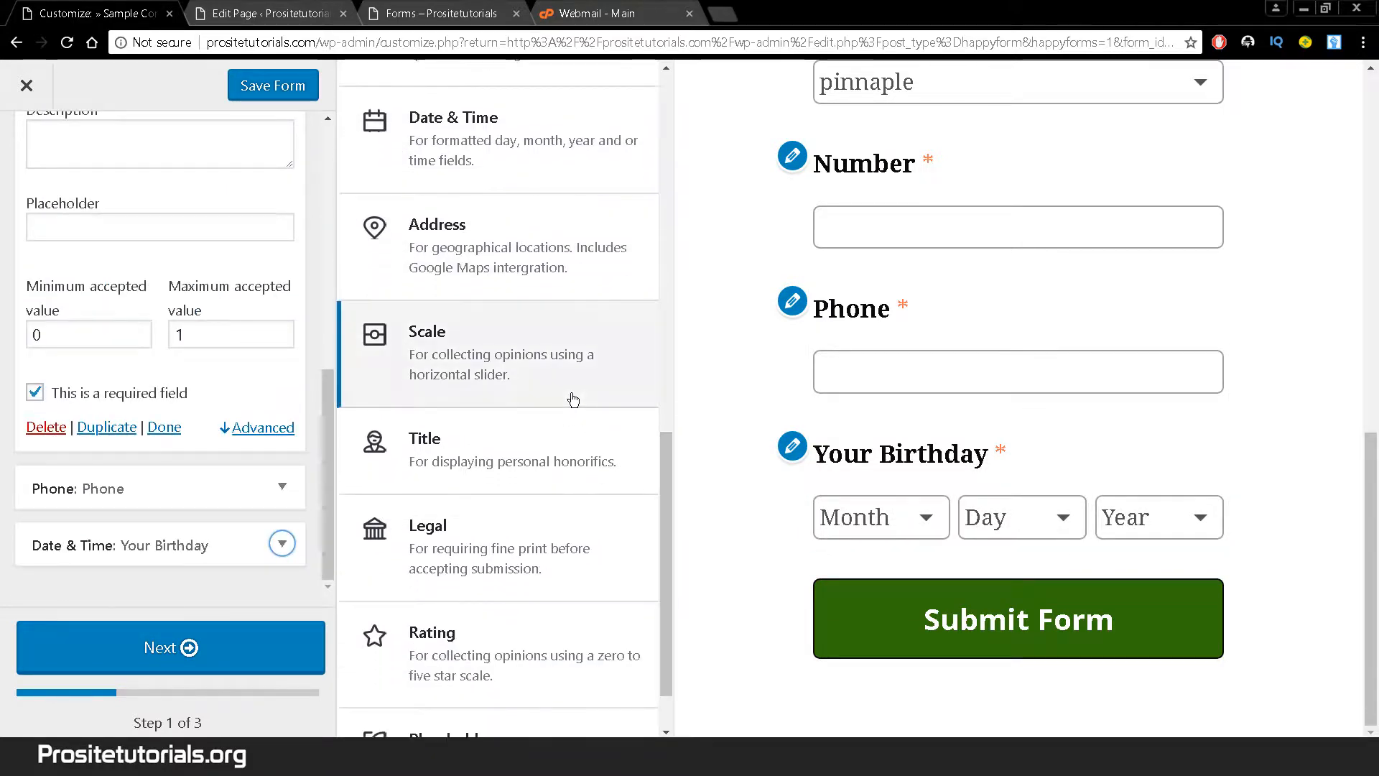
Add a Scale slider field below Your Birthday and collapse its settings
click(572, 392)
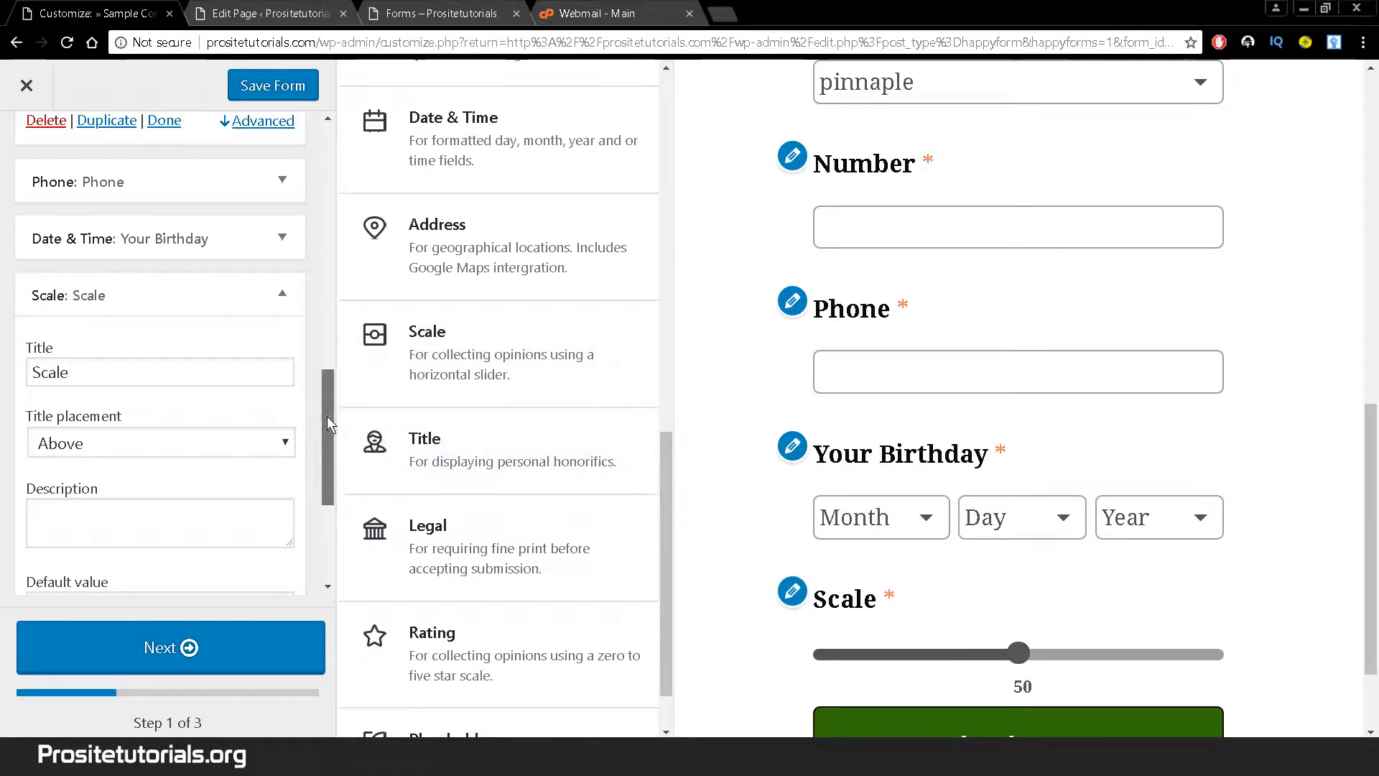
scroll(327, 421, down, 1)
drag(330, 425, 325, 458)
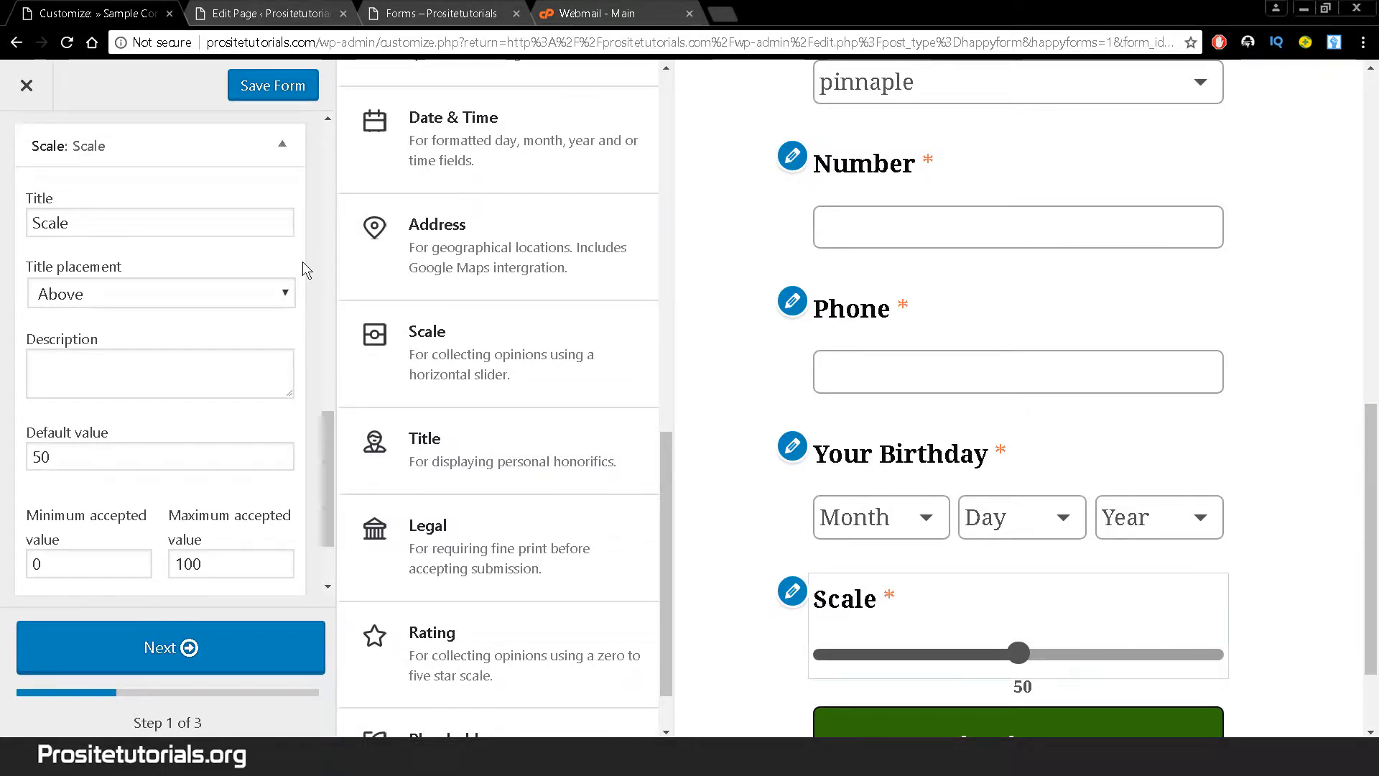
click(281, 144)
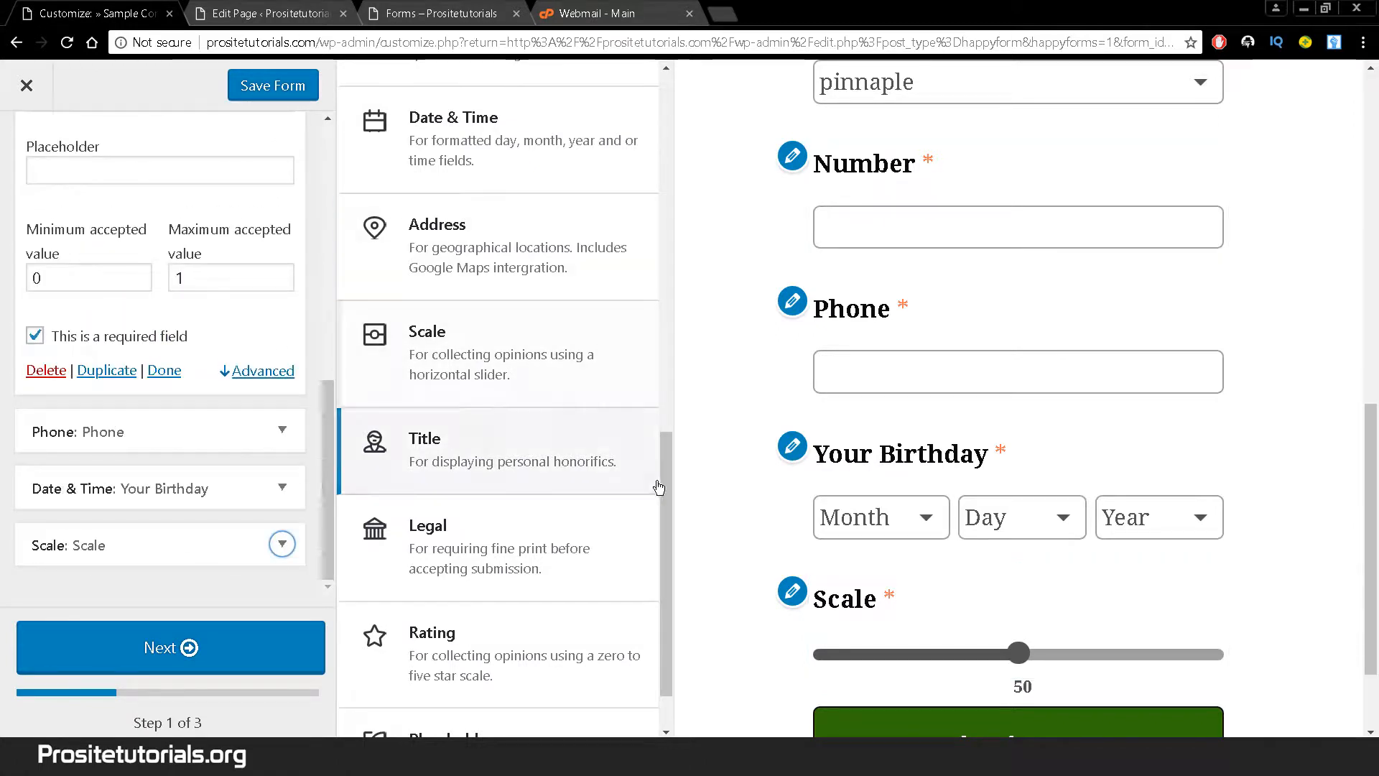
drag(664, 488, 665, 512)
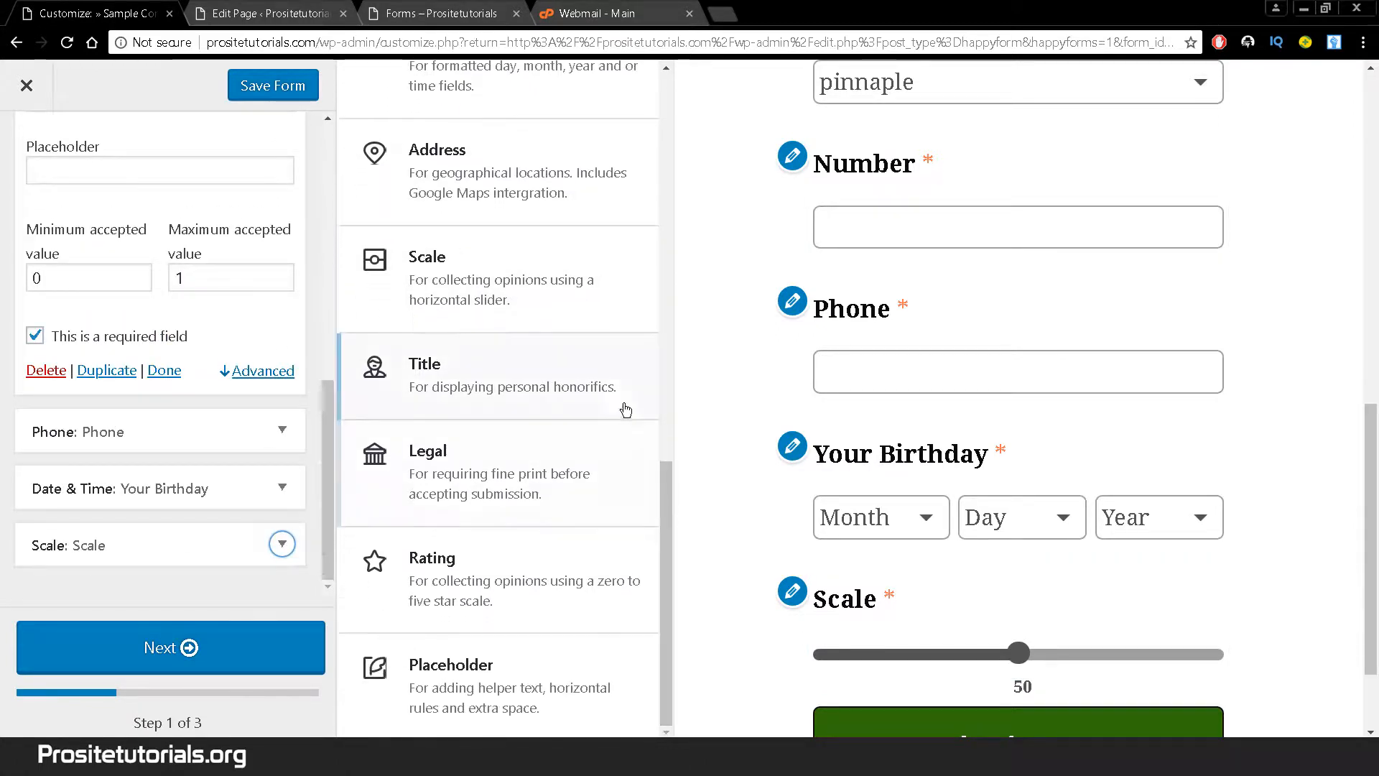
Add a Title honorific field, try Dr. in the preview, and collapse its settings
click(564, 371)
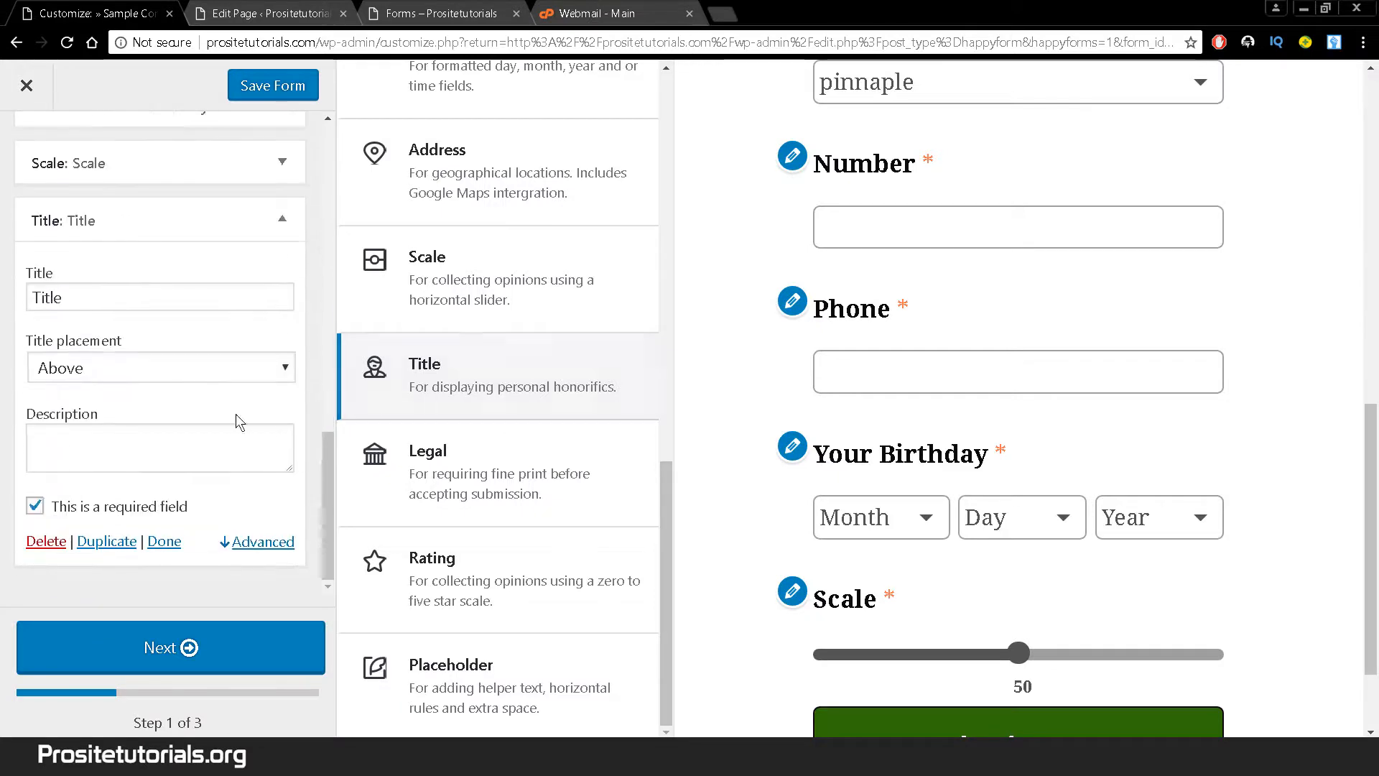
click(231, 302)
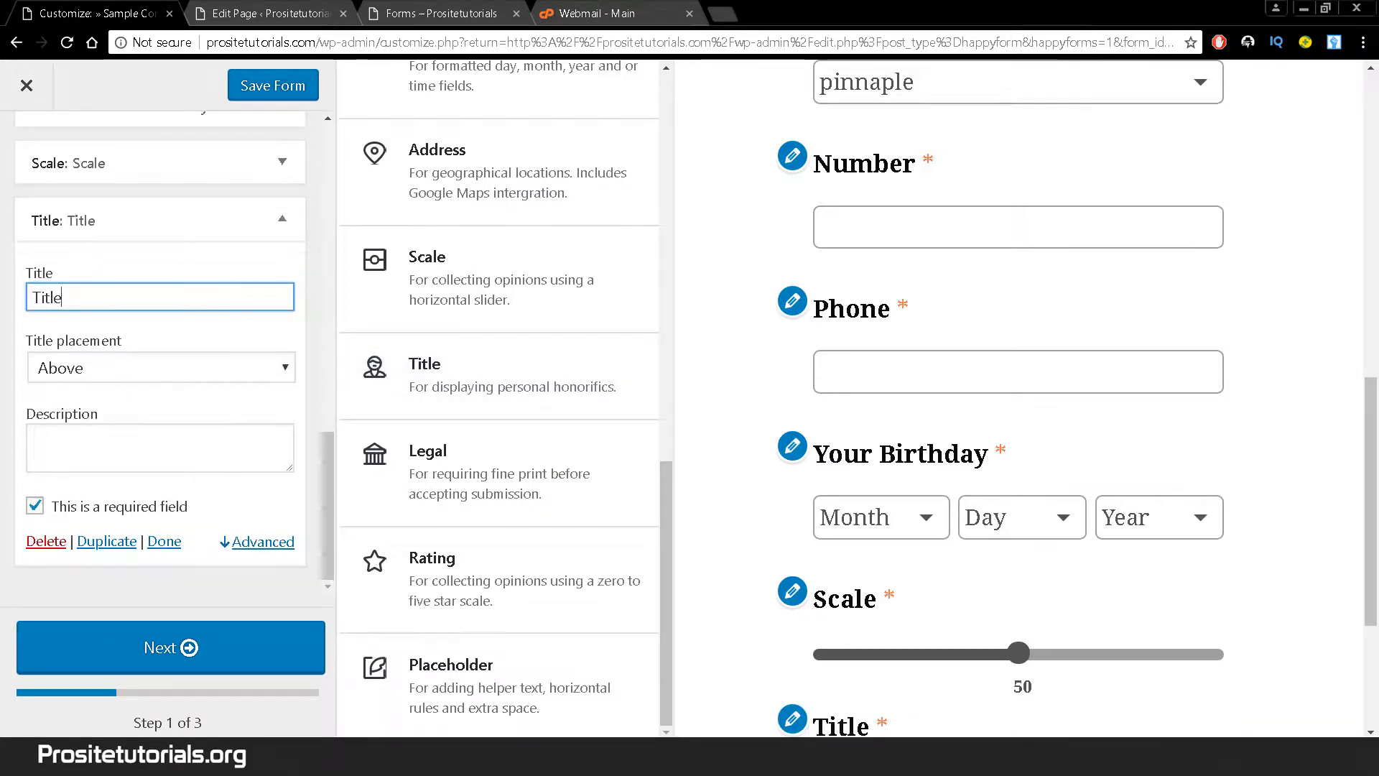
drag(1367, 474, 1366, 567)
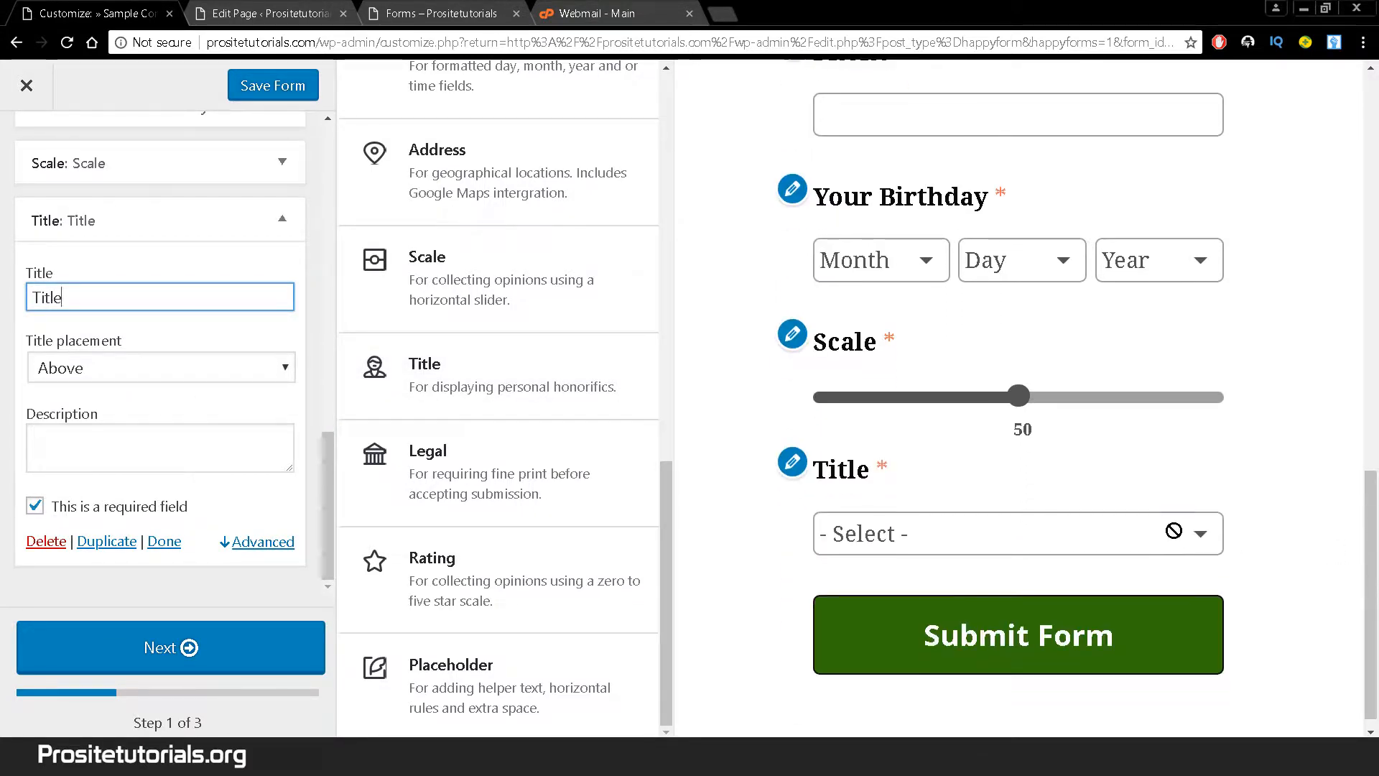
click(1172, 532)
click(854, 494)
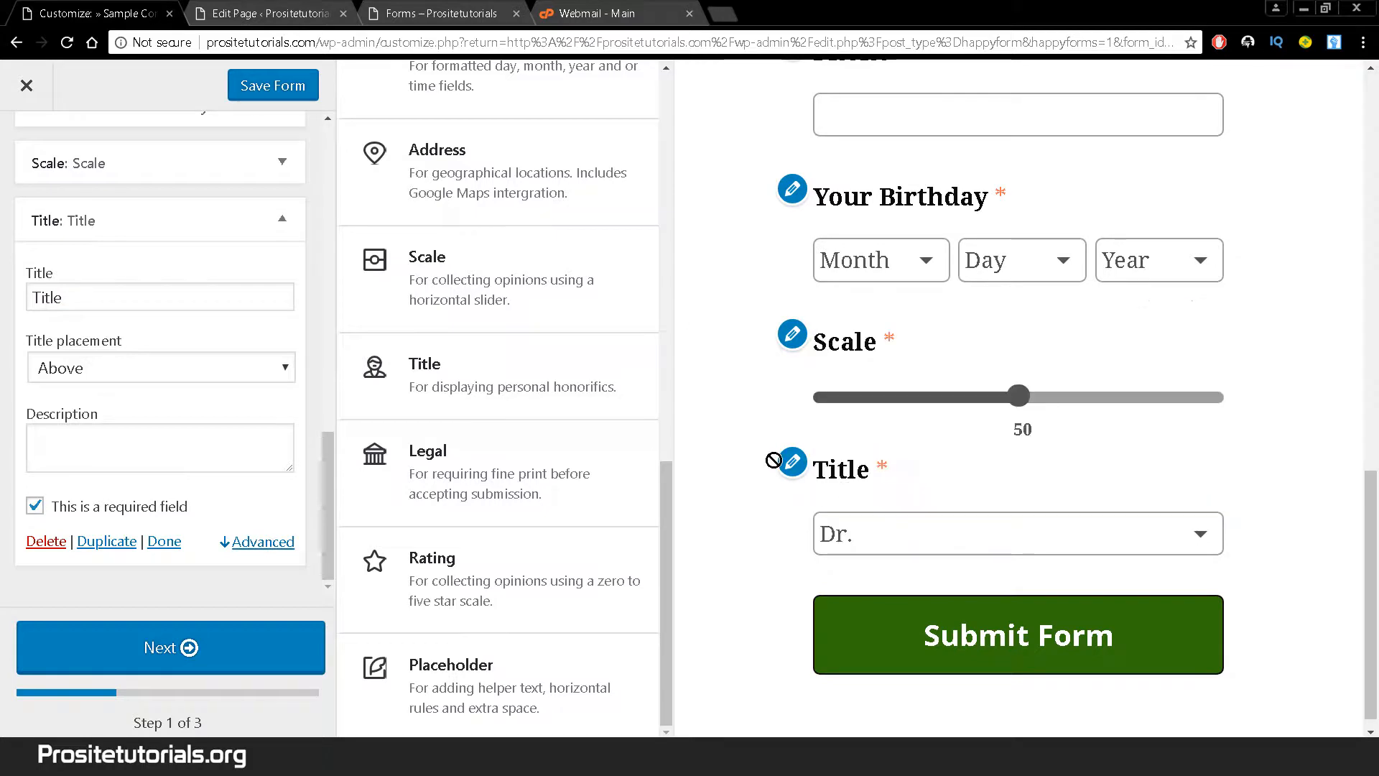
click(281, 219)
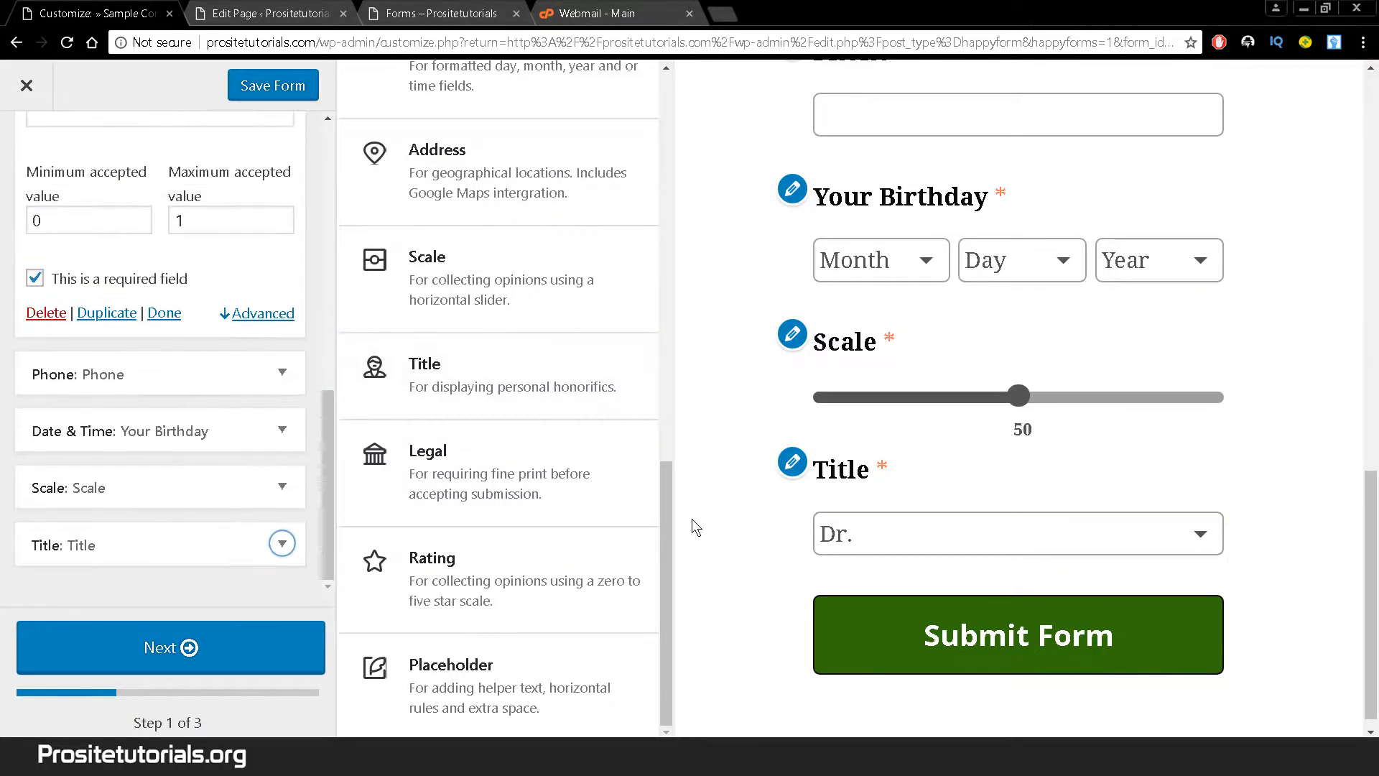
Add a star Rating field and a Placeholder block, then try a five-star rating in the preview
click(609, 600)
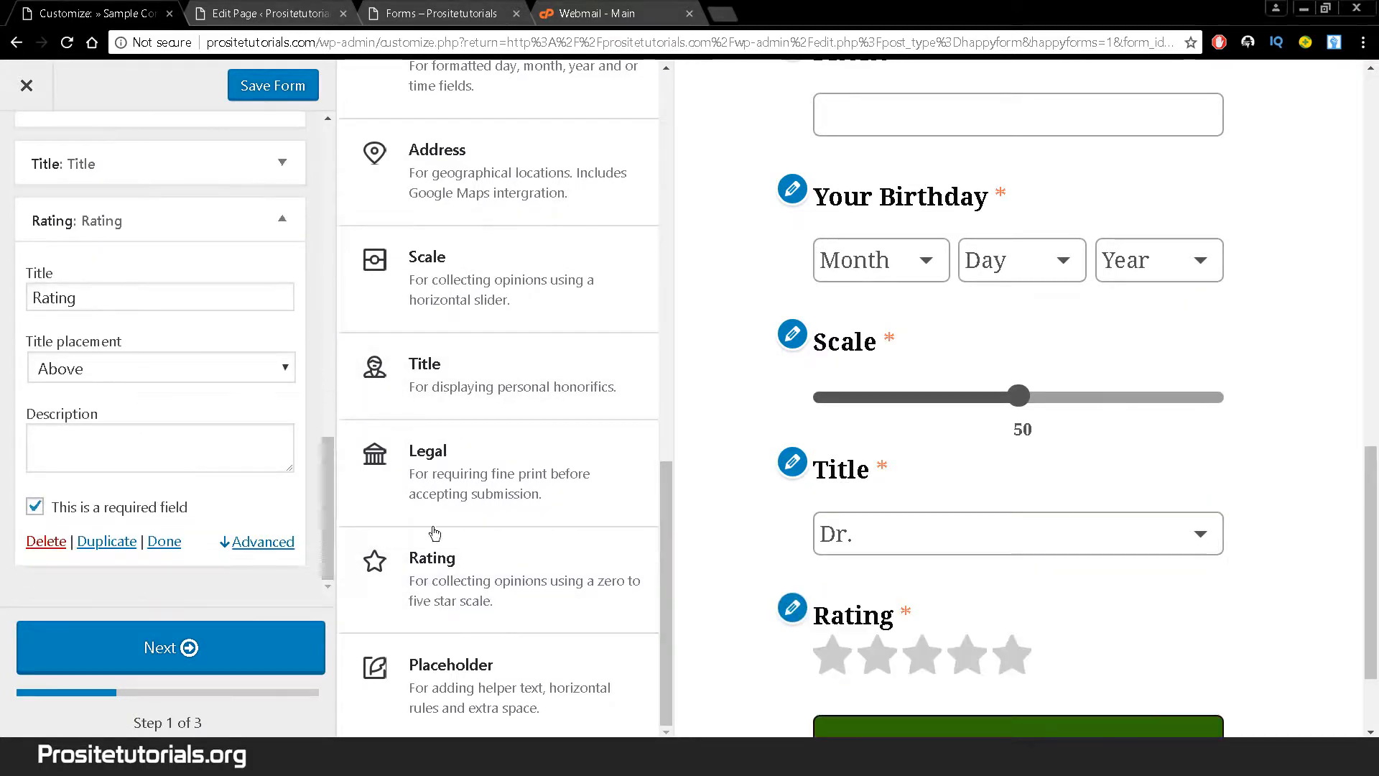
click(522, 673)
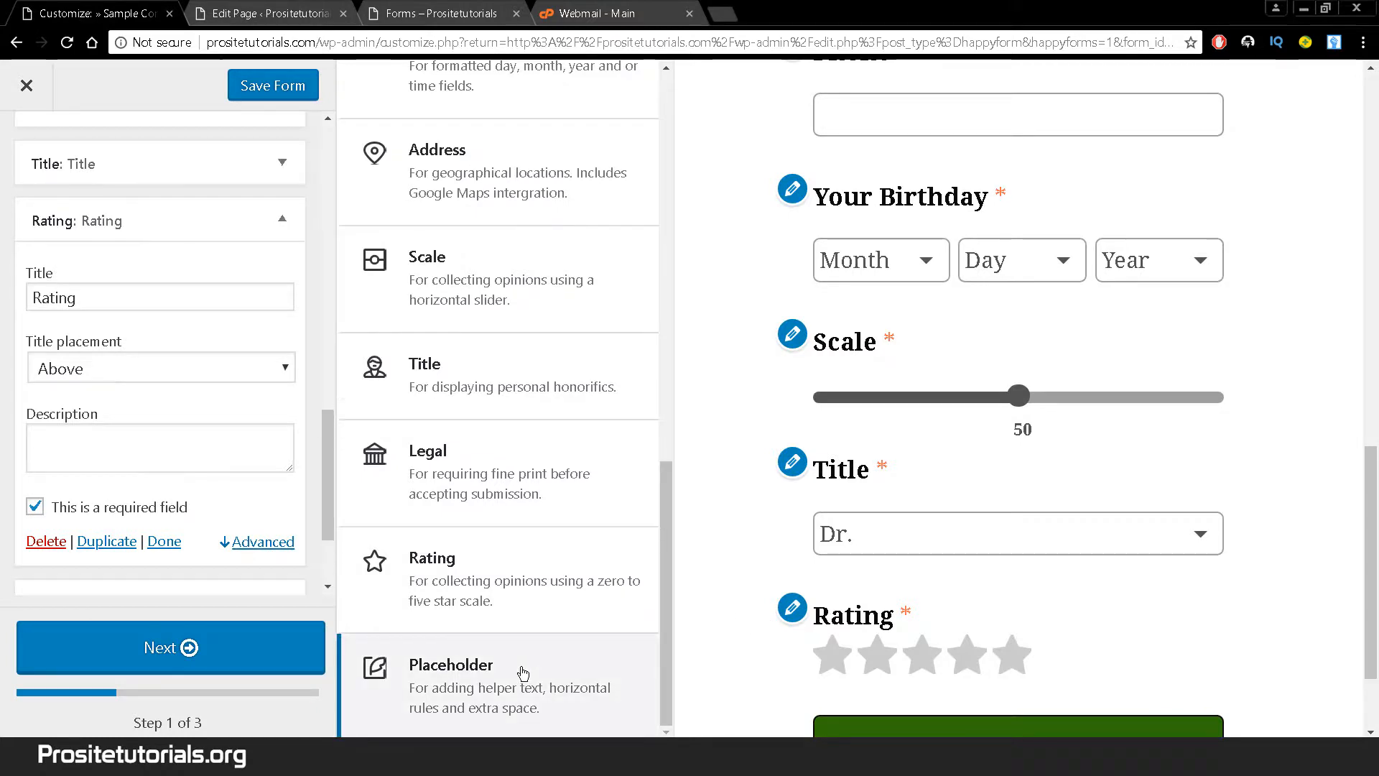
drag(325, 446, 272, 528)
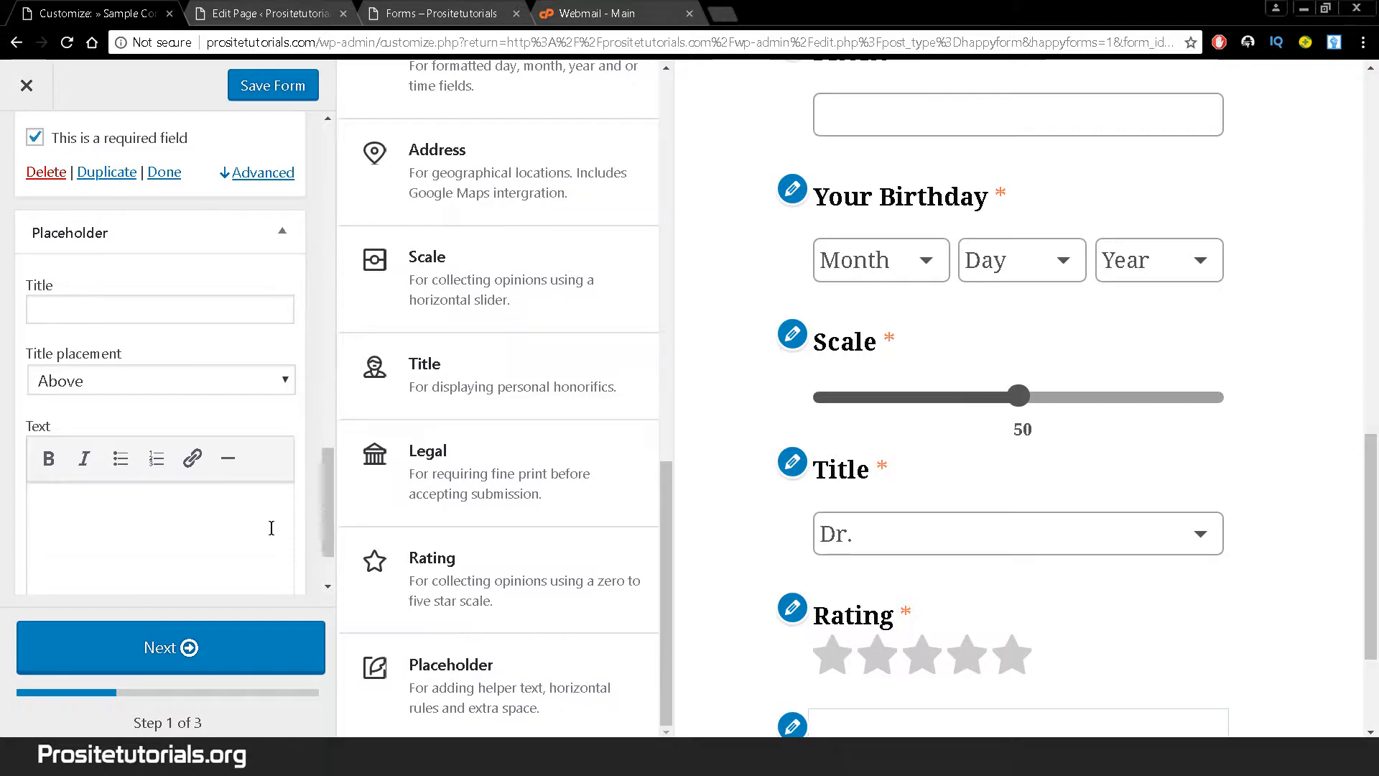
scroll(1366, 546, down, 3)
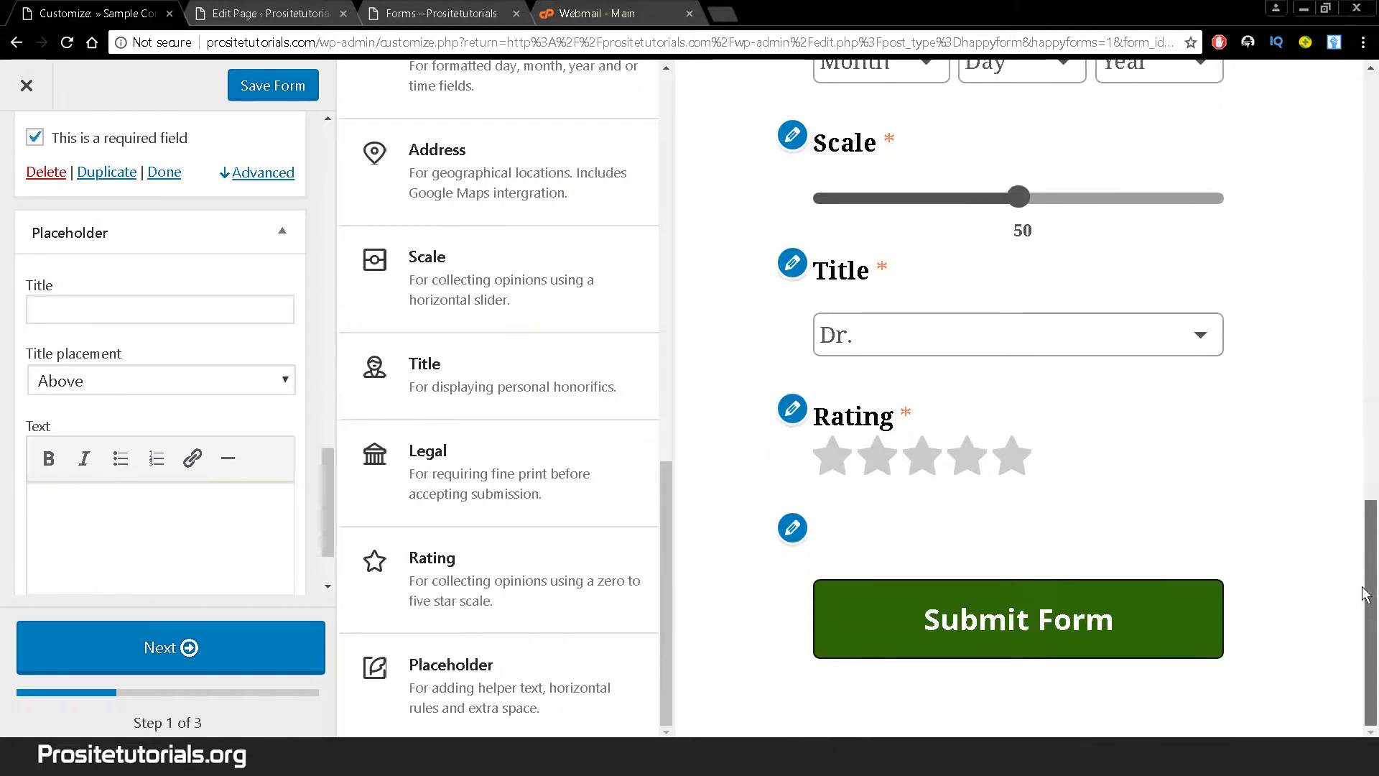
click(1013, 460)
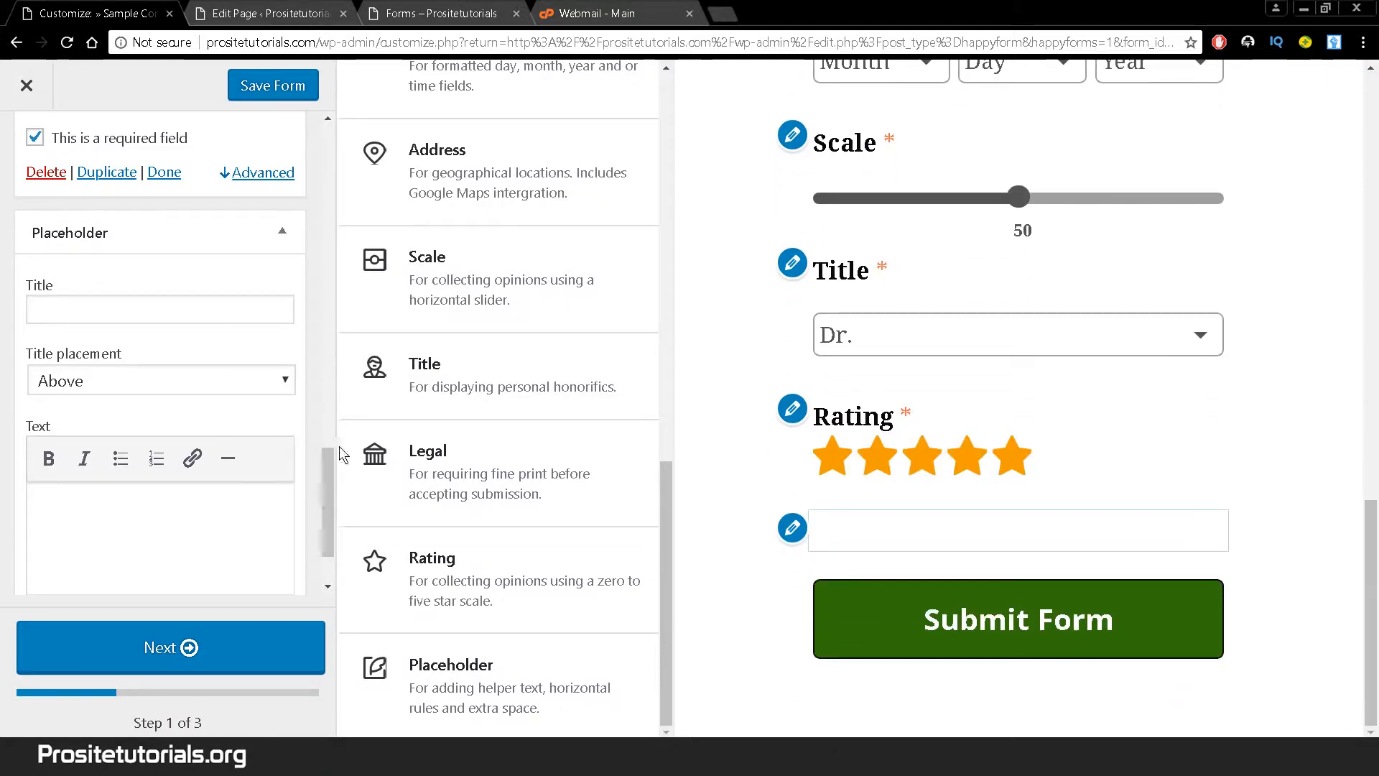
drag(325, 485, 341, 217)
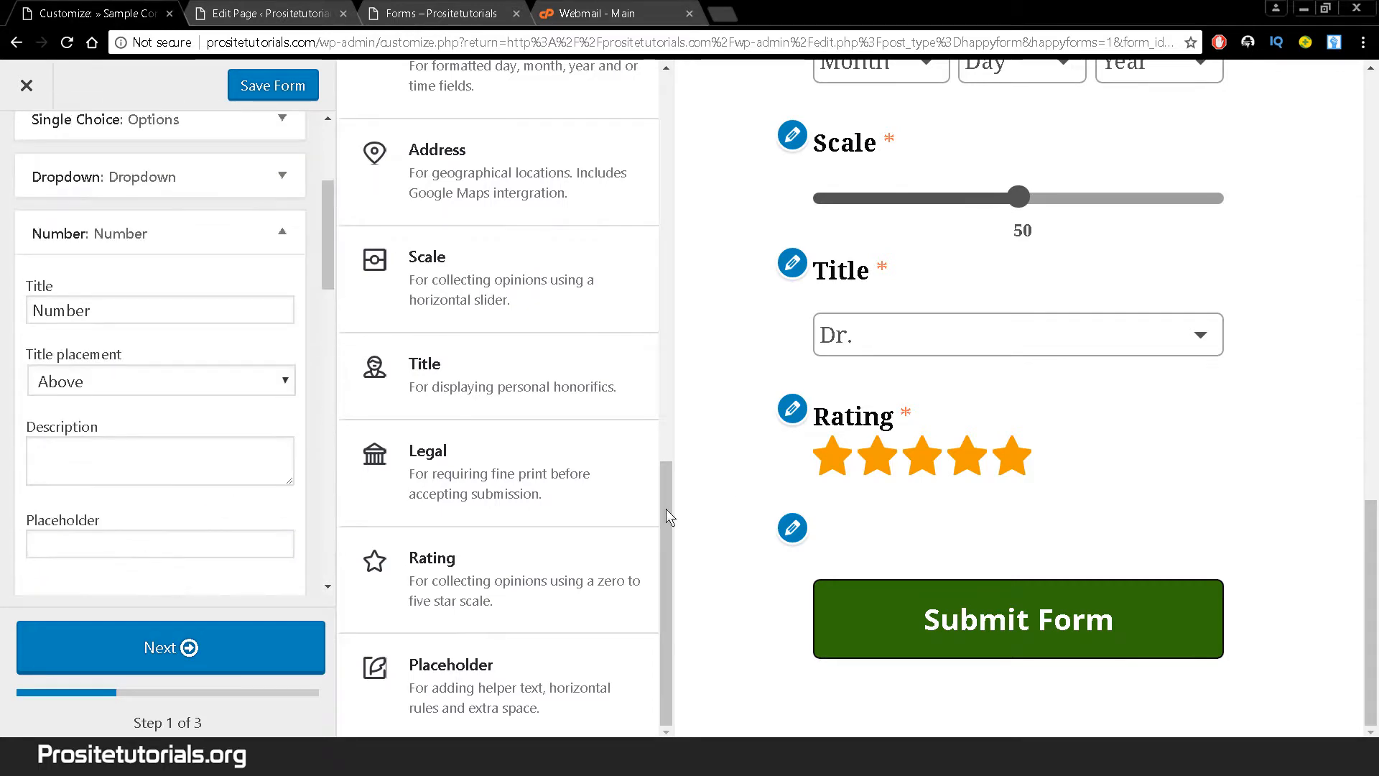
drag(666, 508, 686, 131)
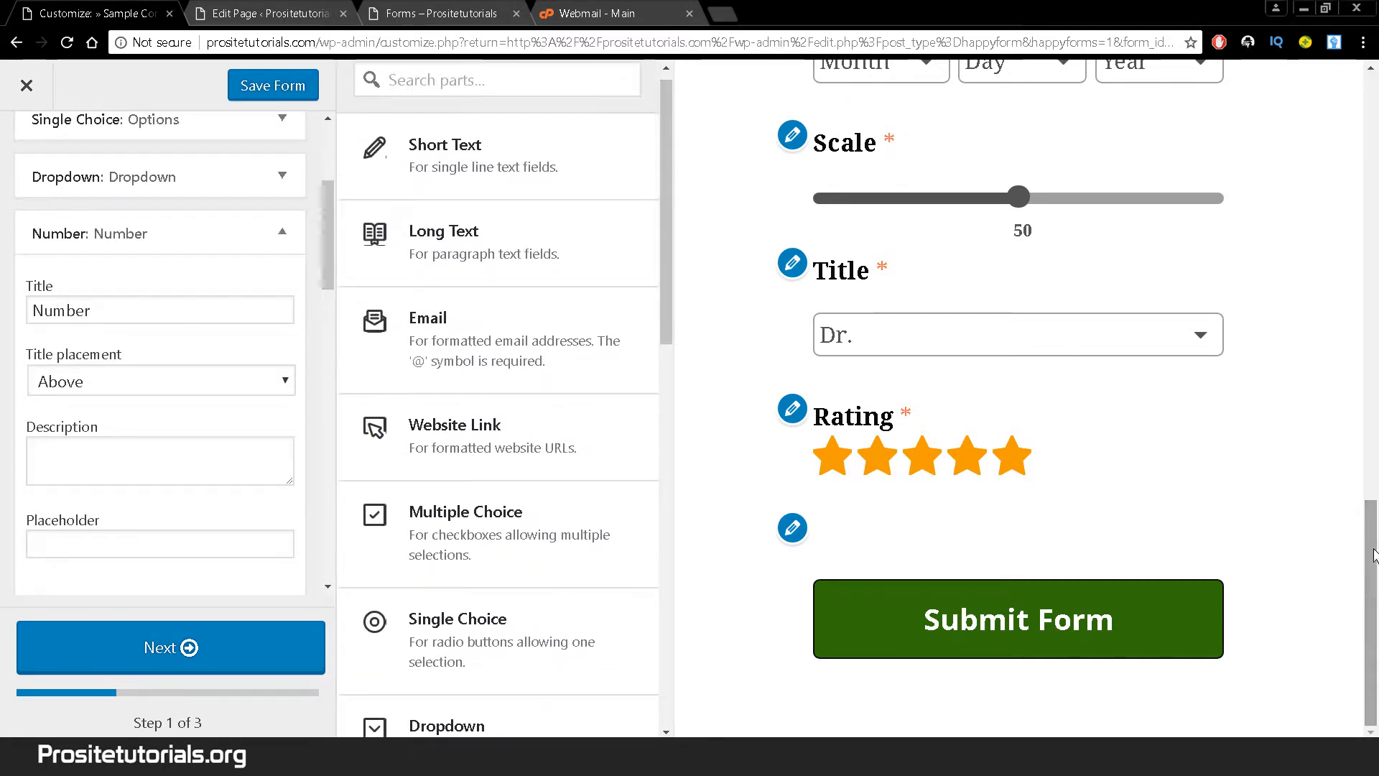
drag(1373, 553, 1375, 109)
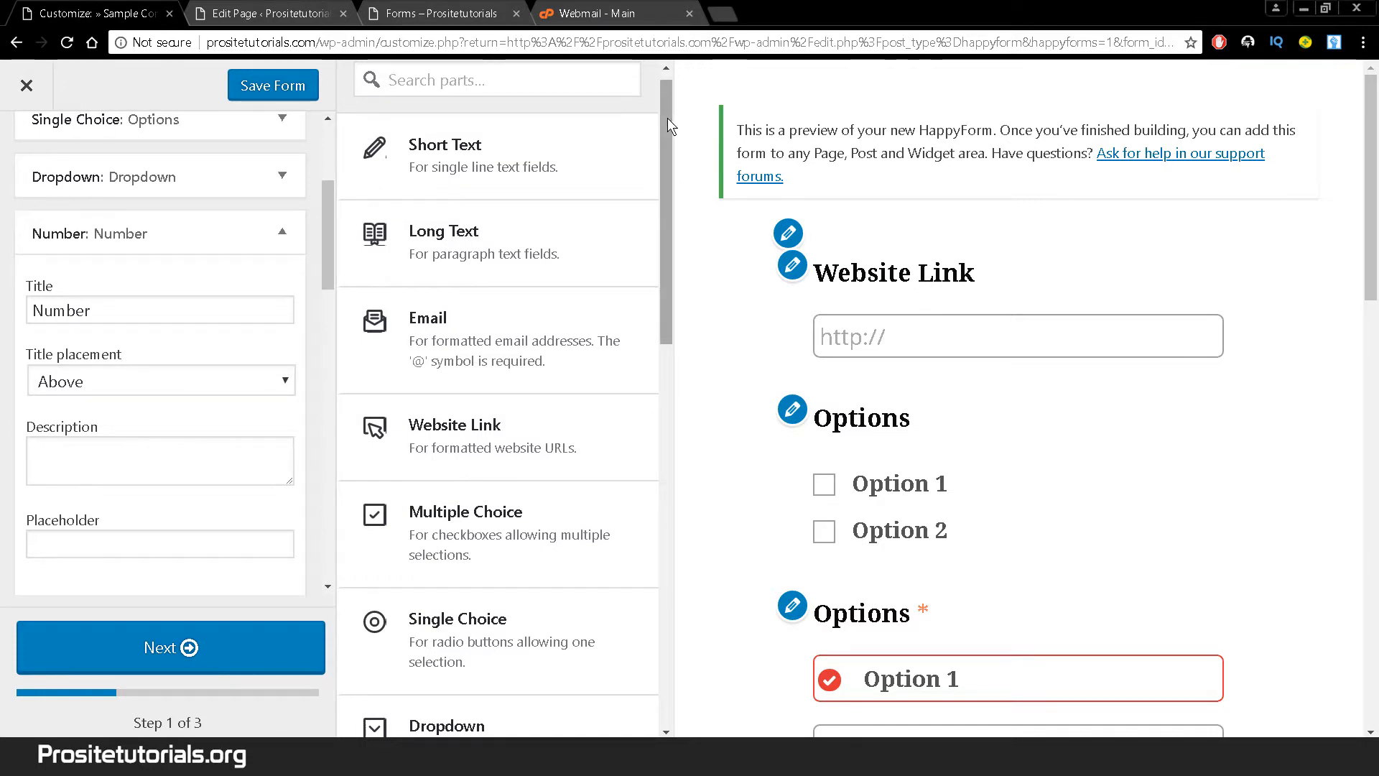
drag(665, 321, 666, 470)
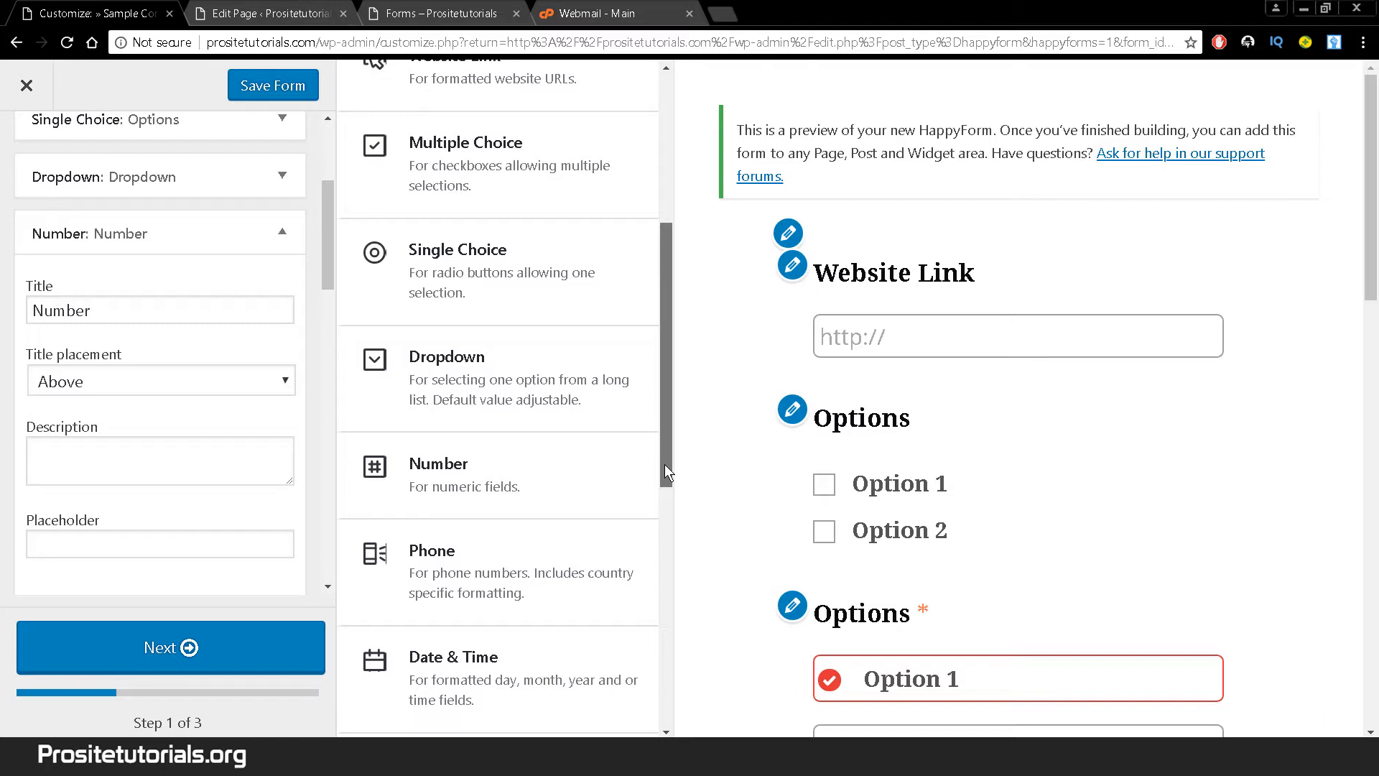
drag(665, 464, 665, 463)
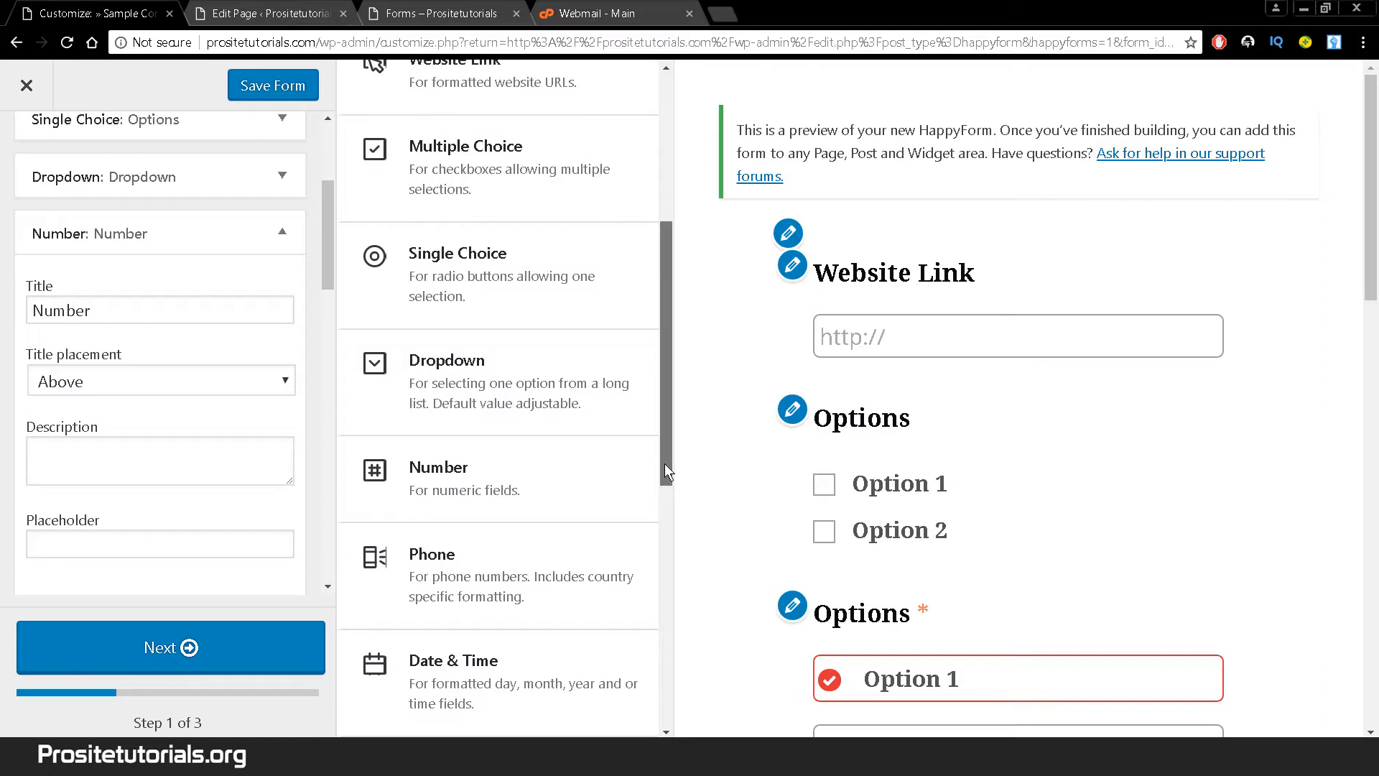